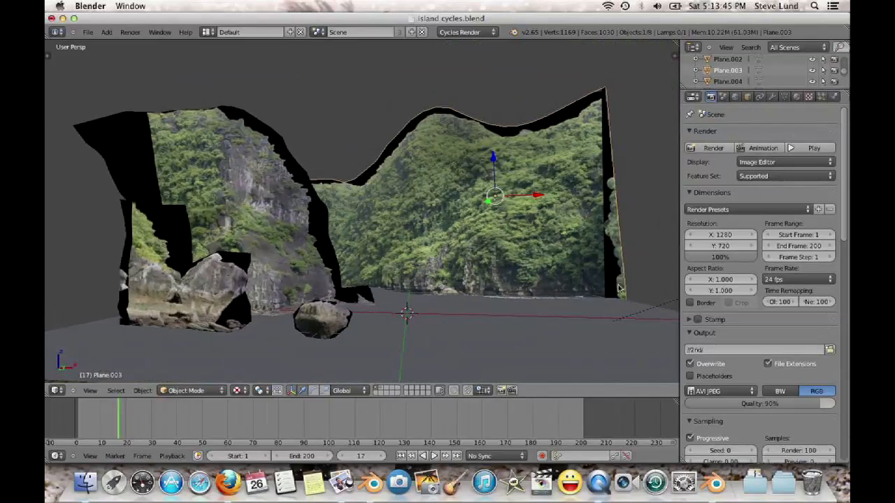
Examine the island scene's cutout planes from the side and front, with the ground plane selected
middle_click_drag(623, 242, 380, 282)
right_click(409, 290)
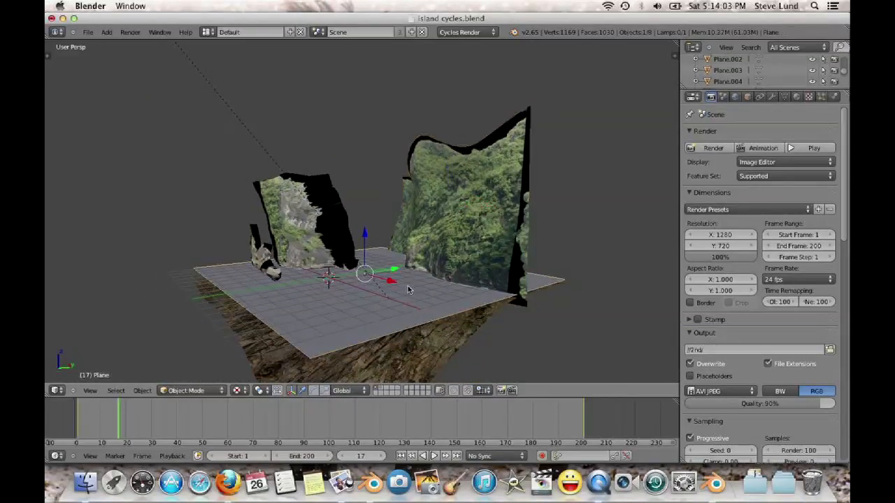
mouse_move(429, 275)
middle_mouse_down()
mouse_move(432, 258)
mouse_move(462, 261)
mouse_move(437, 210)
mouse_move(442, 246)
mouse_move(416, 267)
mouse_move(422, 262)
middle_mouse_up()
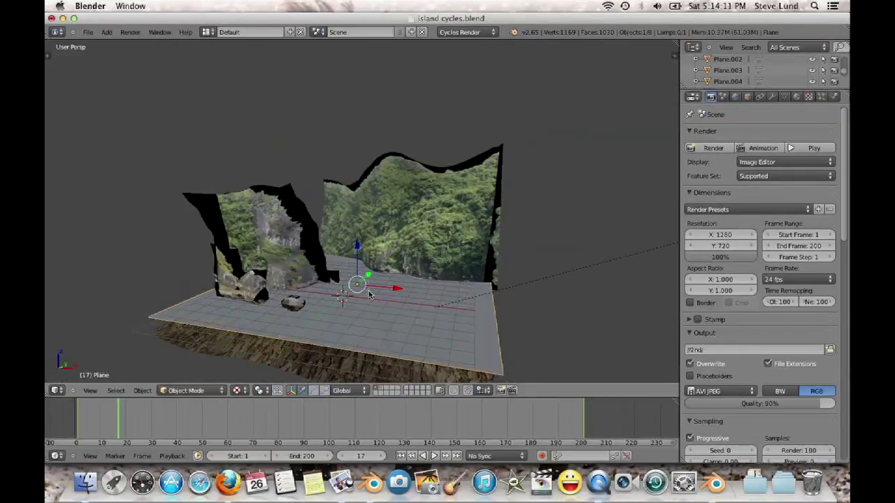
Switch to Firefox and open the cgtextures.com website
left_click(228, 483)
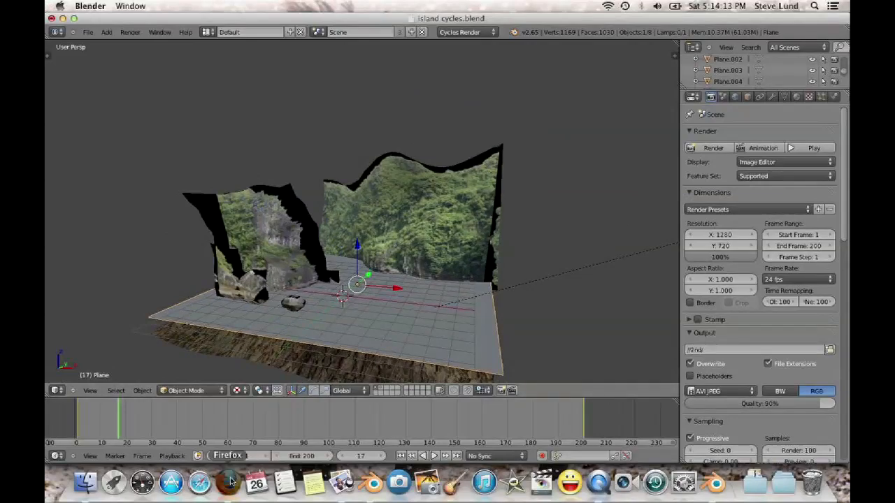
left_click(263, 50)
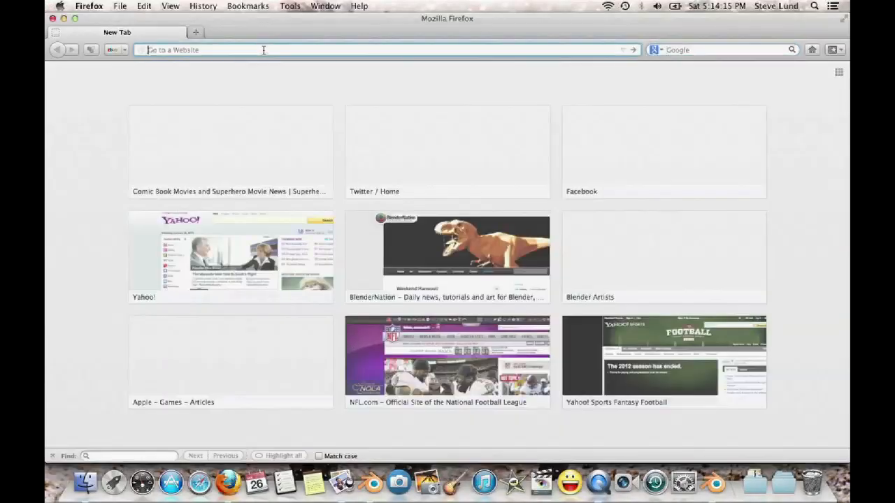
type("Cg")
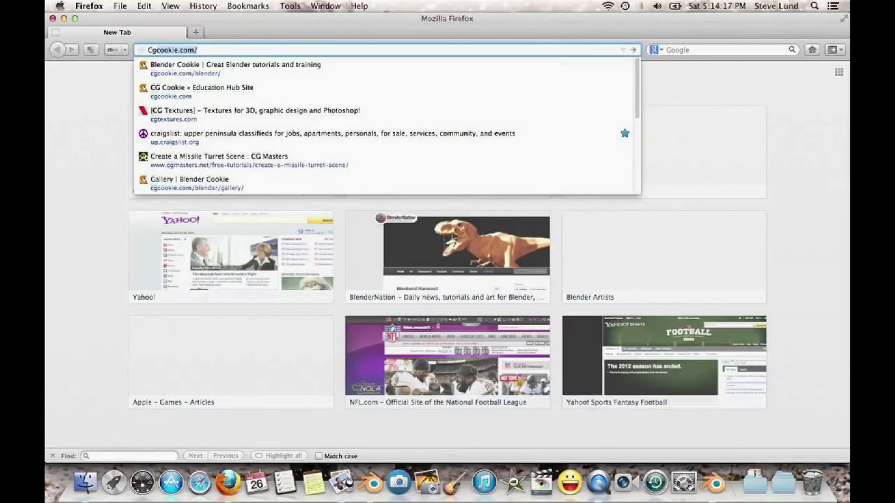
key("BackSpace")
type("t")
key("Return")
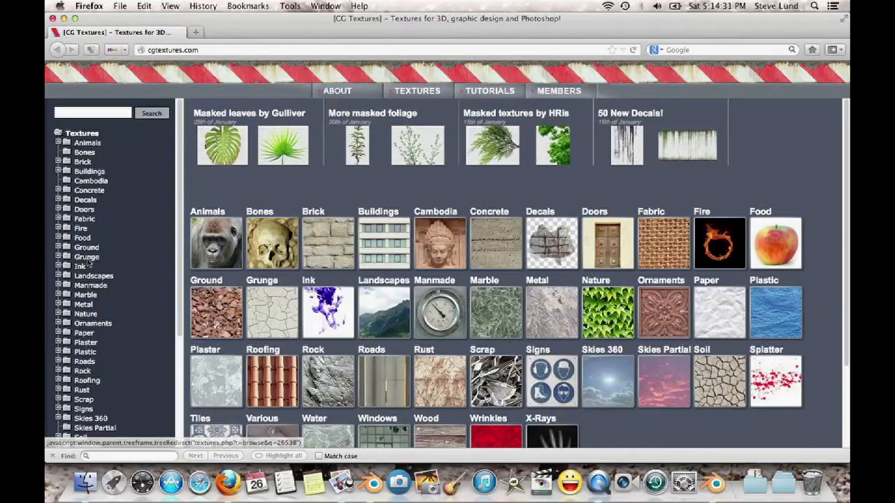
Open the Mountain subcategory of the Rock textures and look through its first page of images
left_click(83, 371)
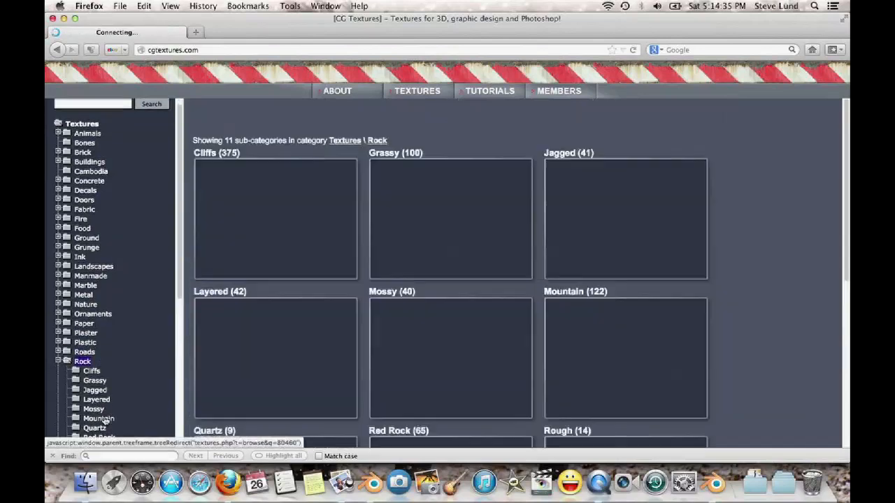
left_click(103, 420)
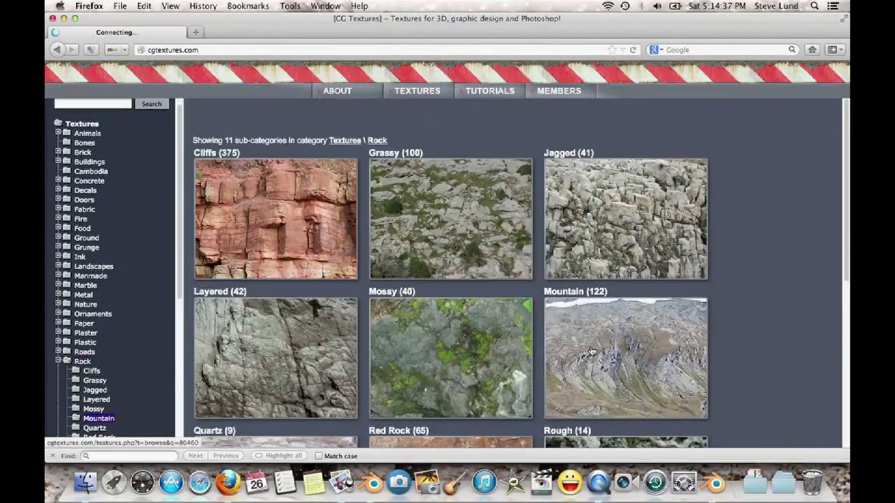
scroll(493, 305, "down", 4)
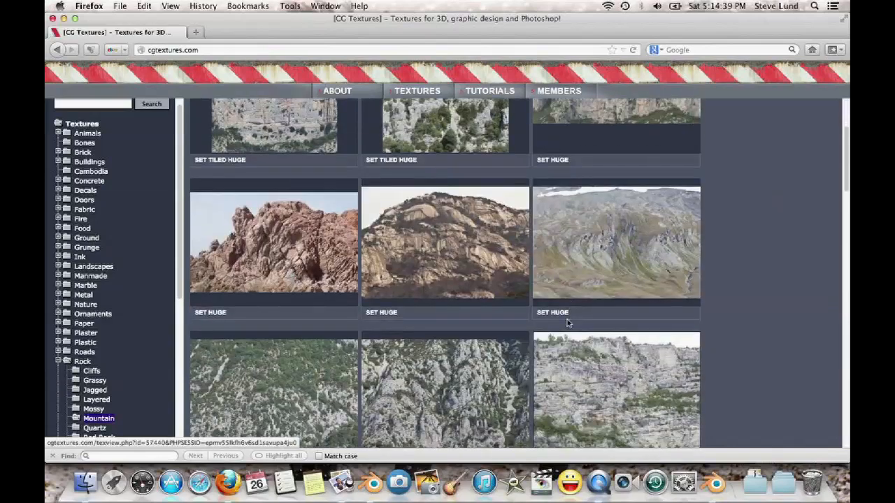
scroll(492, 305, "down", 3)
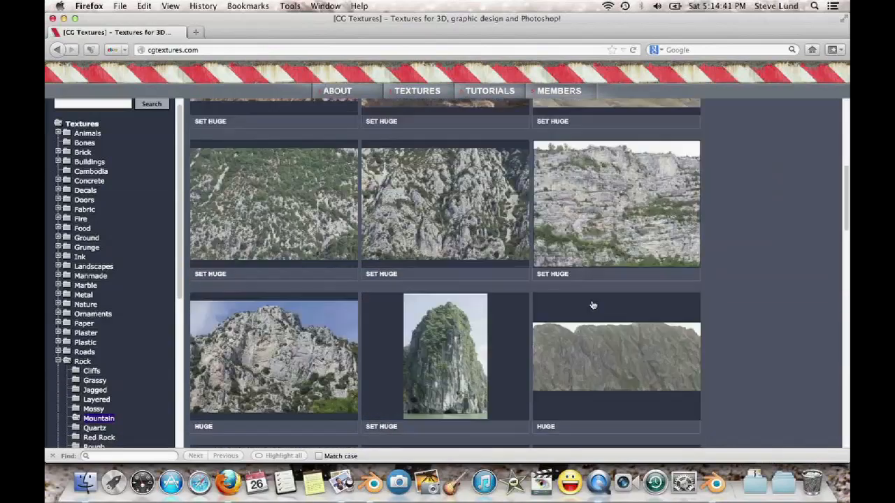
scroll(596, 305, "down", 6)
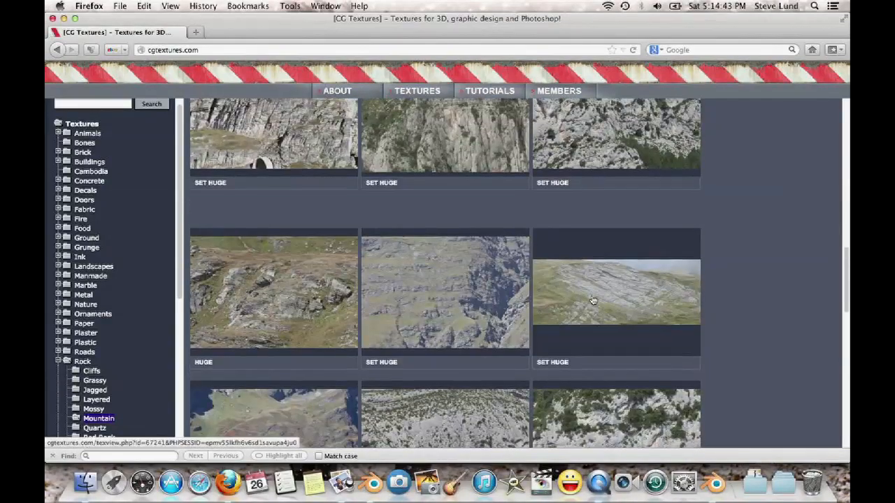
scroll(592, 301, "down", 3)
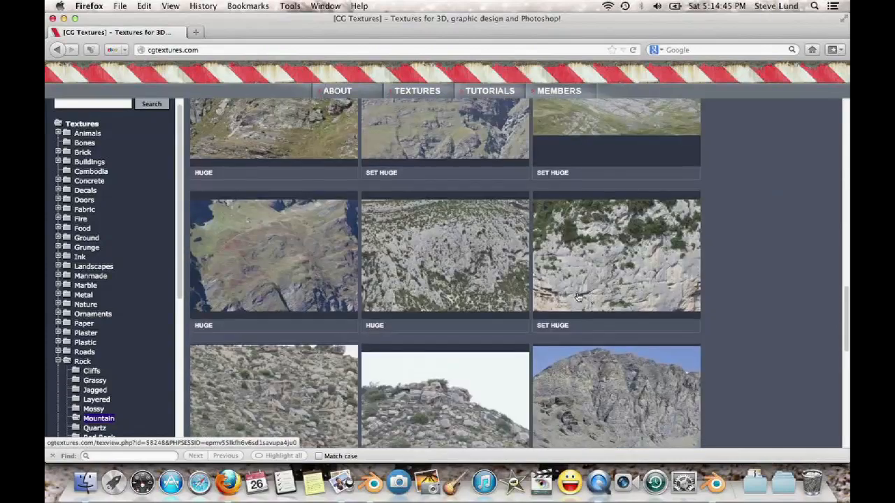
scroll(579, 298, "down", 6)
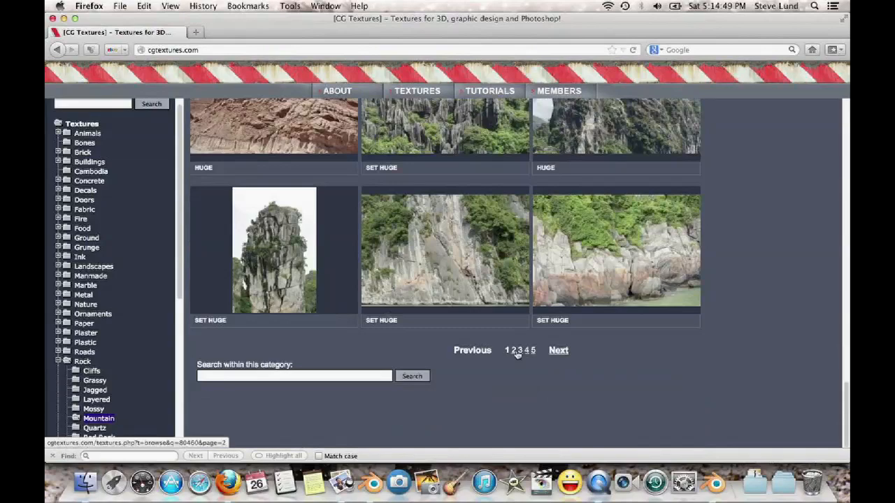
Browse page 2 of the Mountain textures, view the RockMountain0109 texture set of the bay with a boulder, and close it
left_click(513, 351)
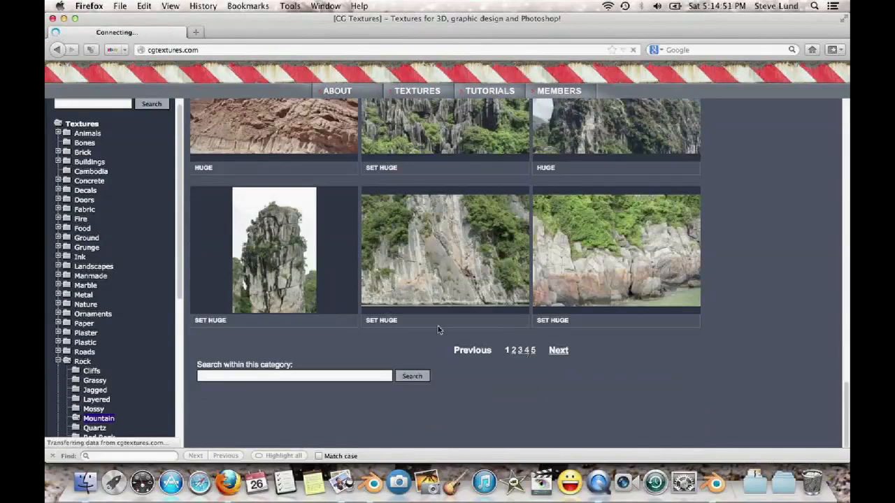
scroll(423, 314, "down", 3)
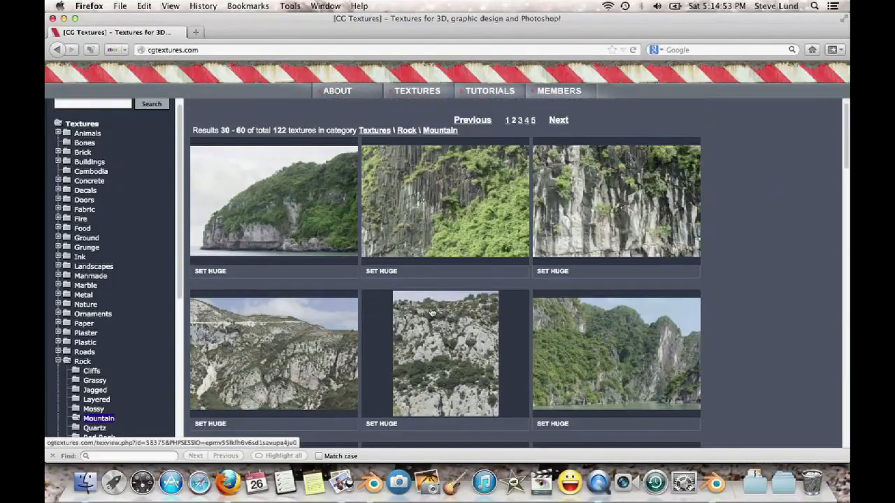
scroll(431, 307, "down", 10)
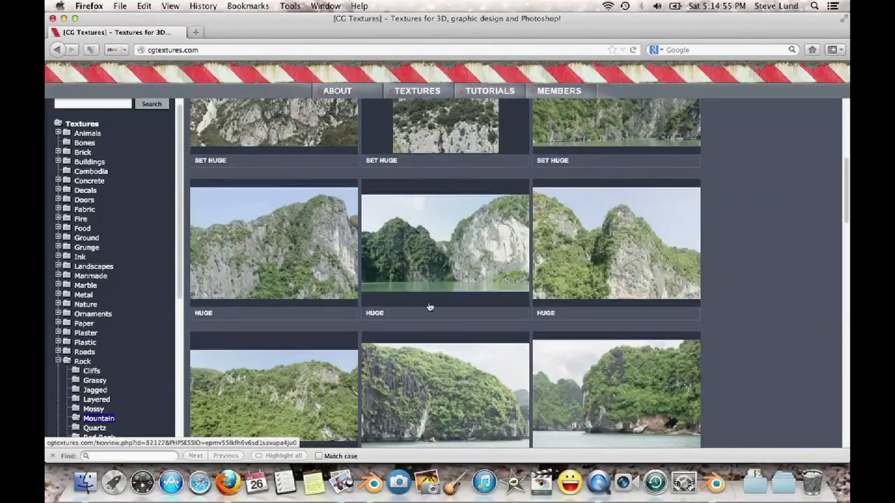
scroll(429, 305, "down", 5)
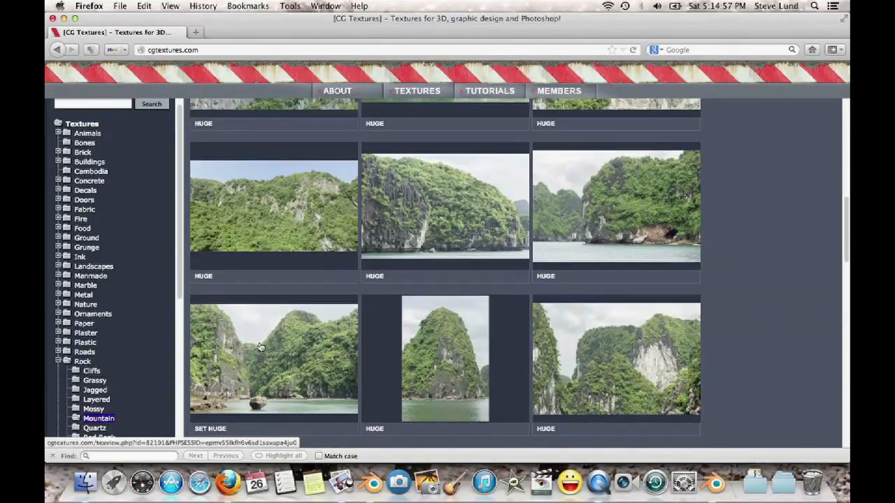
left_click(282, 345)
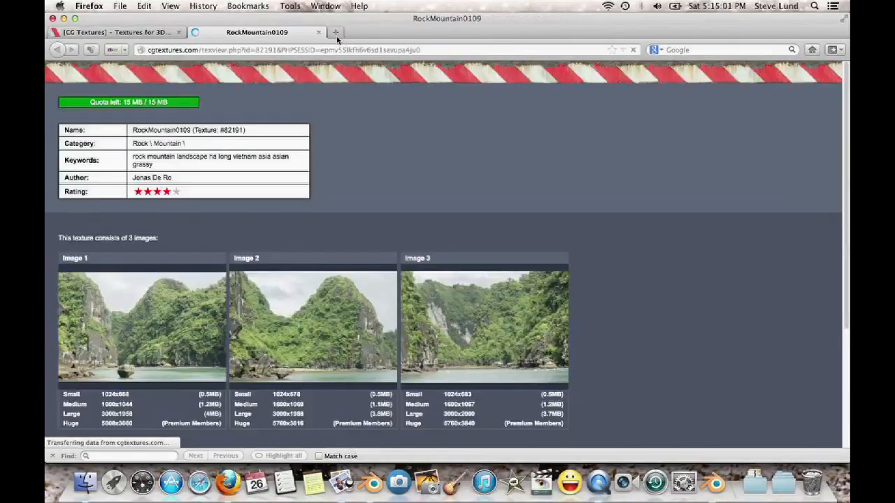
left_click(319, 33)
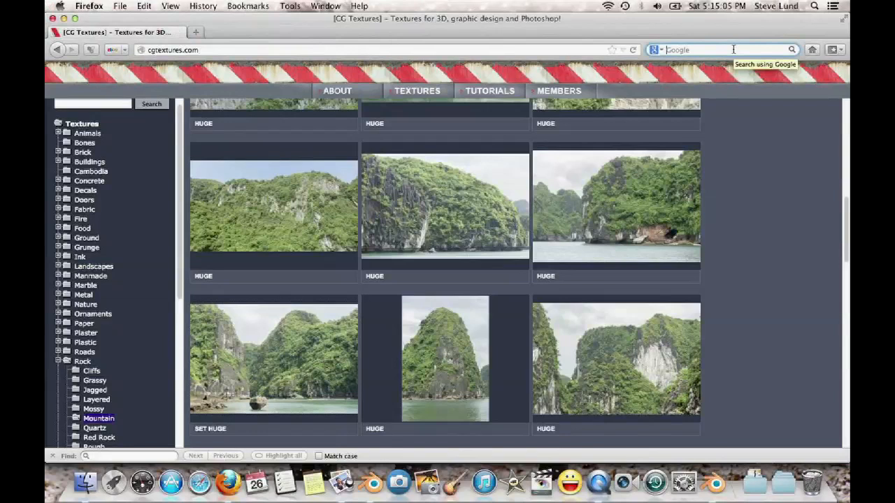
Search Google for "Free HDR images" and open the sIBL Archive result from HDR Labs
type("Free")
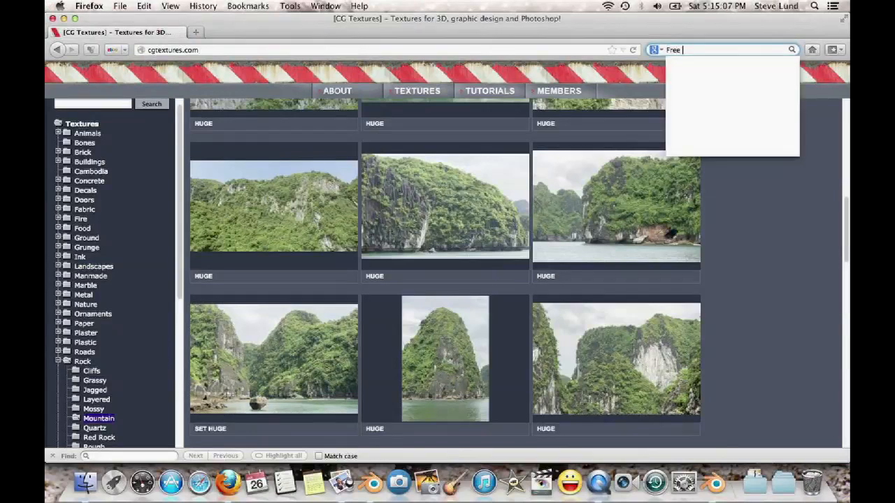
type(" HDR images")
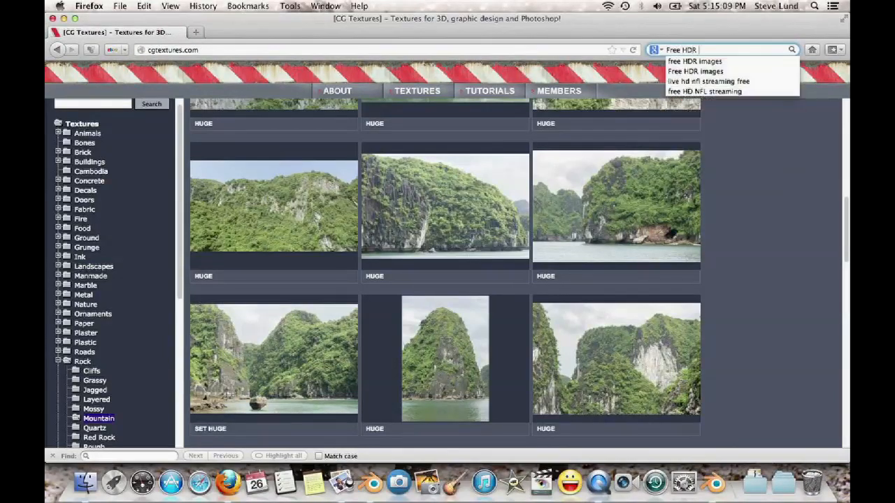
key("Return")
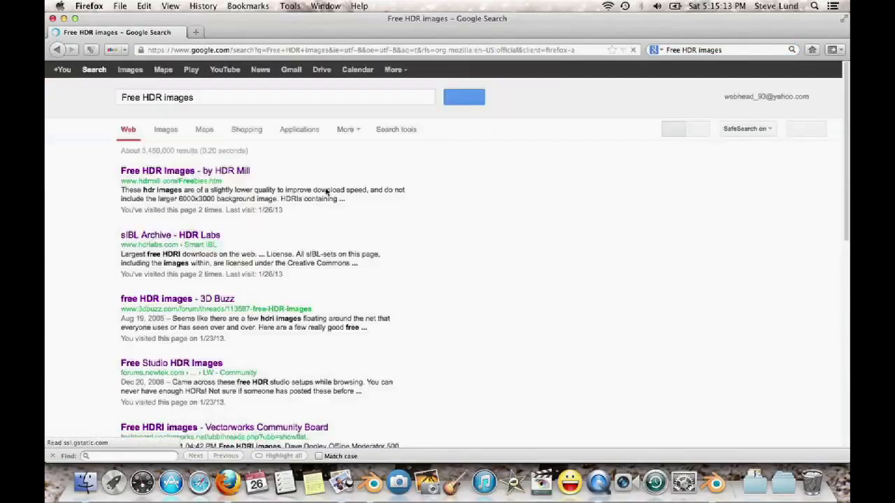
left_click(153, 240)
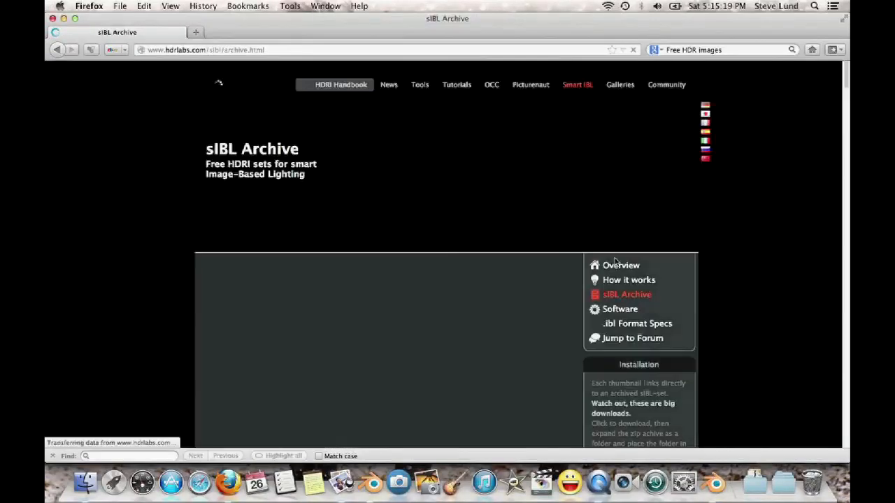
Look through the sIBL Archive's HDR thumbnails and view the details of the Malibu Overlook and Ice Lake sets
scroll(500, 226, "down", 1)
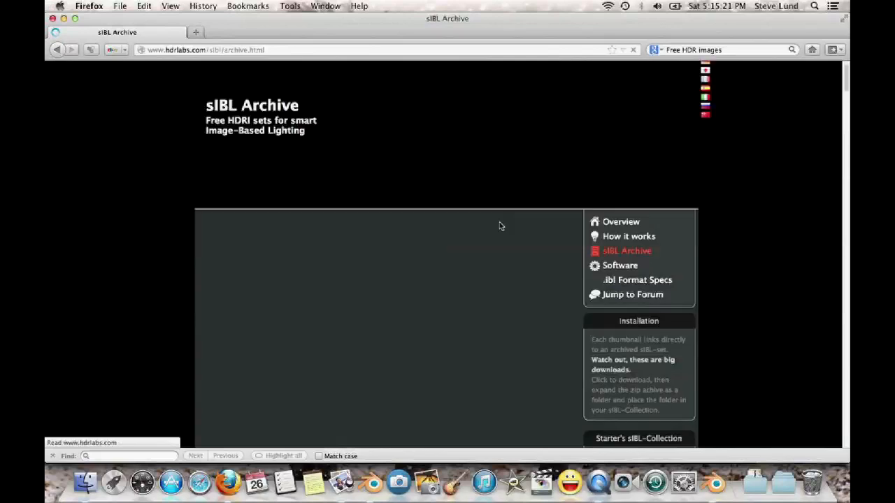
scroll(500, 228, "down", 1)
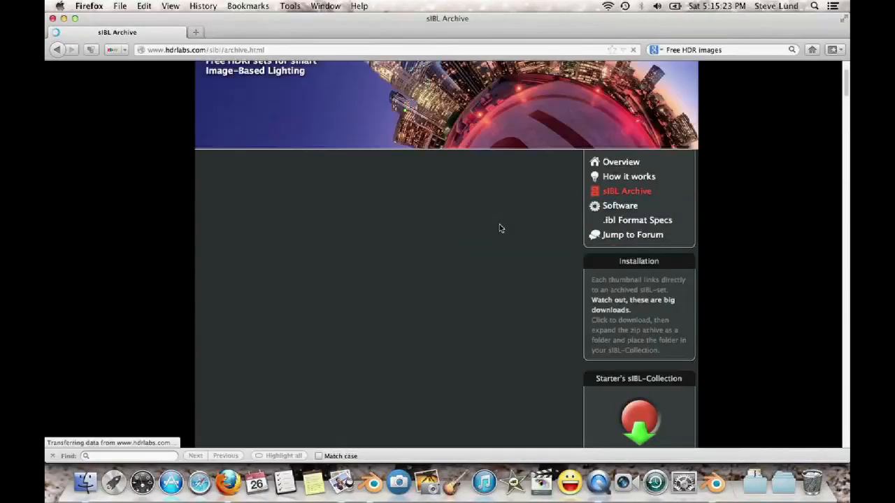
scroll(499, 228, "down", 2)
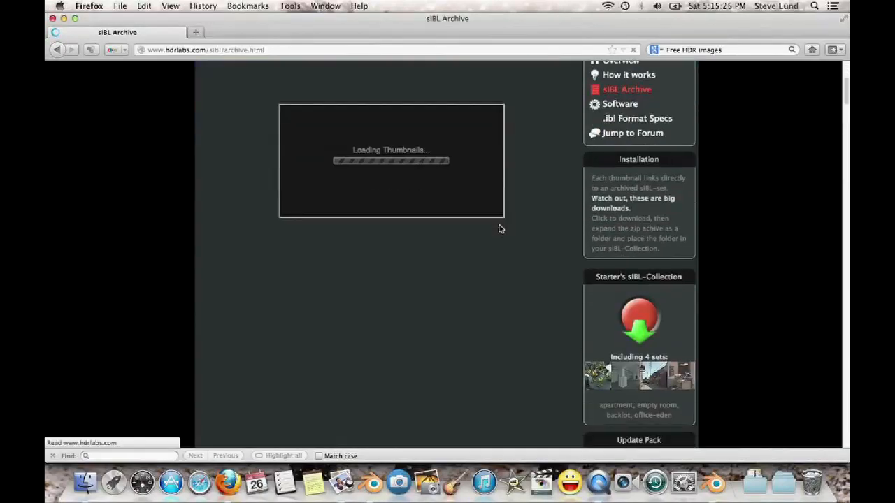
scroll(499, 228, "up", 1)
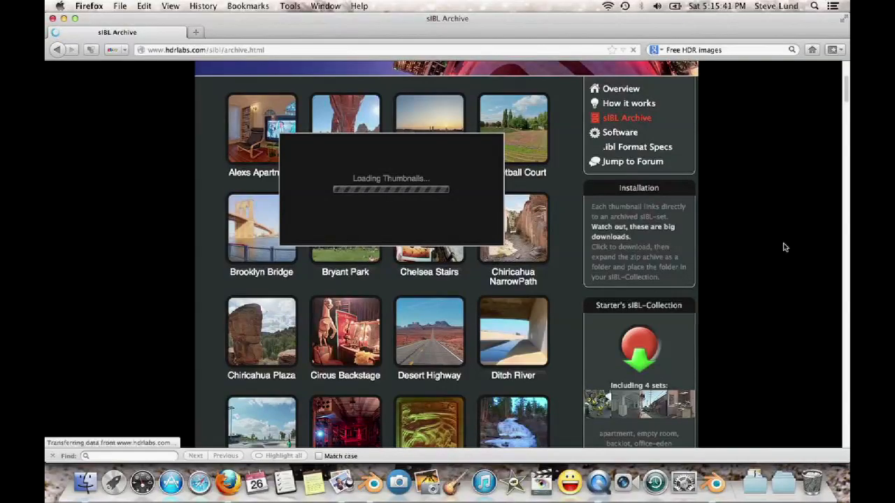
scroll(779, 248, "down", 1)
scroll(780, 247, "down", 2)
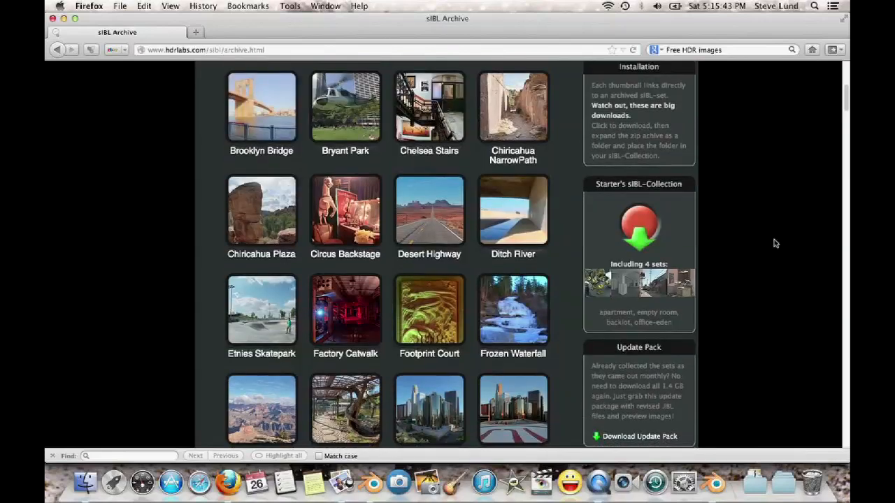
scroll(747, 230, "down", 7)
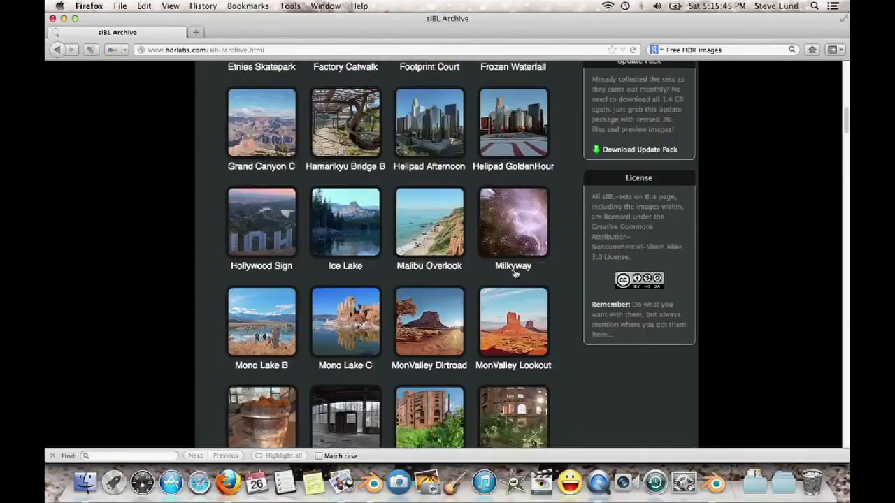
mouse_move(430, 235)
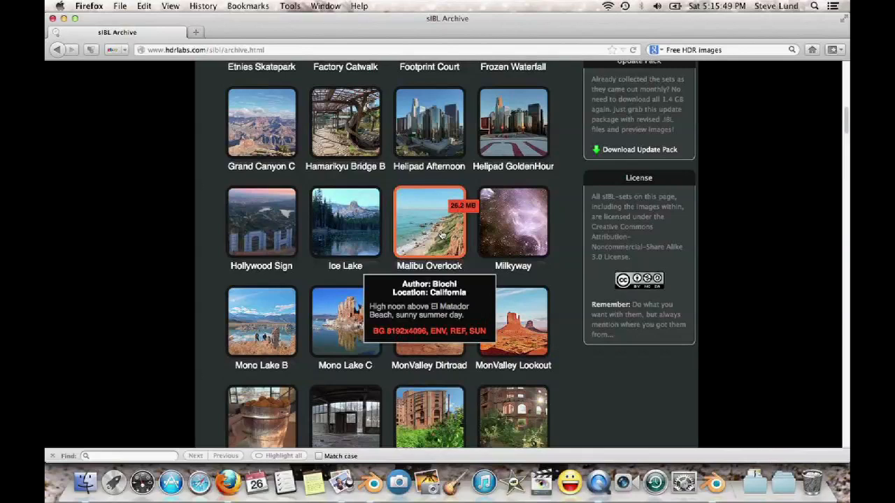
left_click(442, 235)
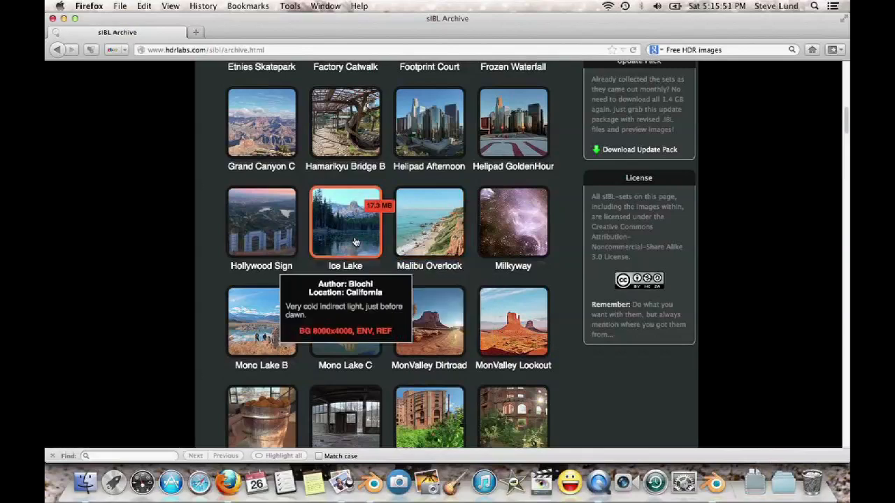
left_click(441, 274)
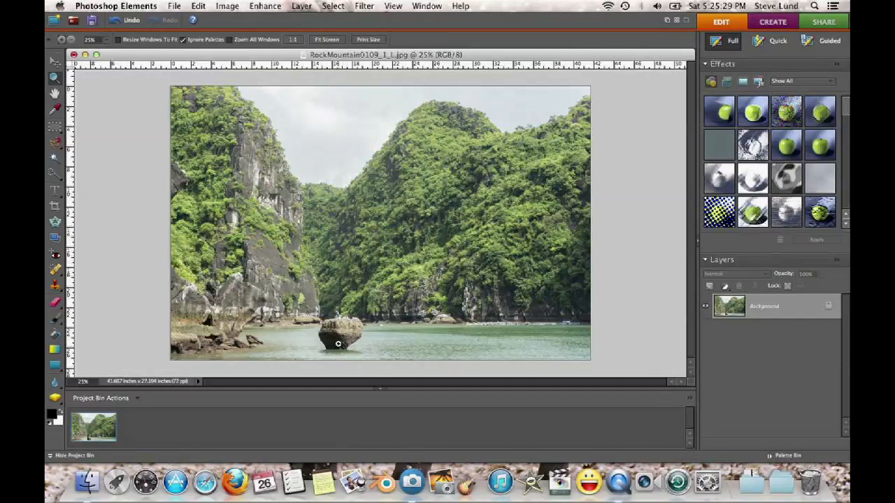
In Photoshop Elements, select the boulder standing in the water of RockMountain0109_1_L.jpg by tracing its outline with the Magnetic Lasso
left_click_drag(286, 291, 389, 373)
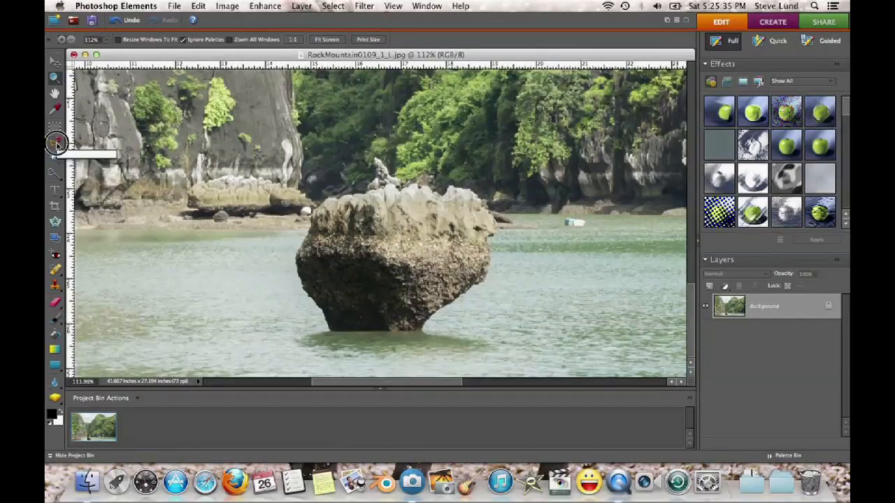
left_click(57, 145)
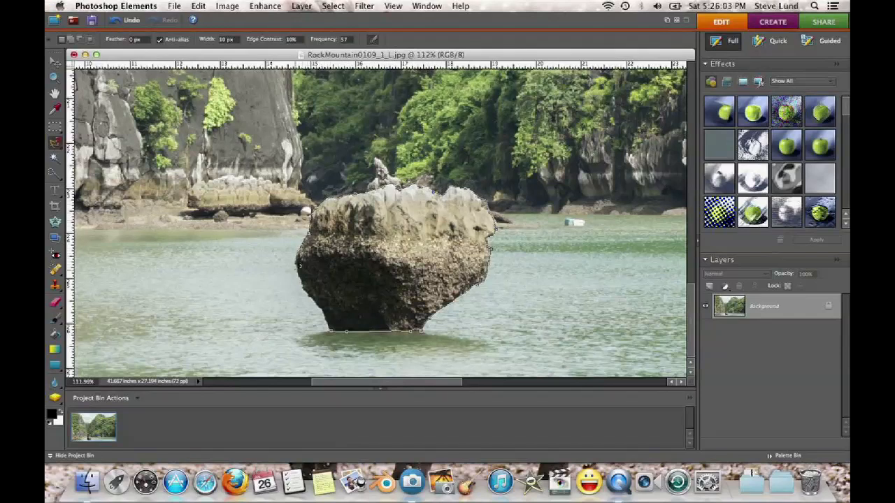
left_click(333, 335)
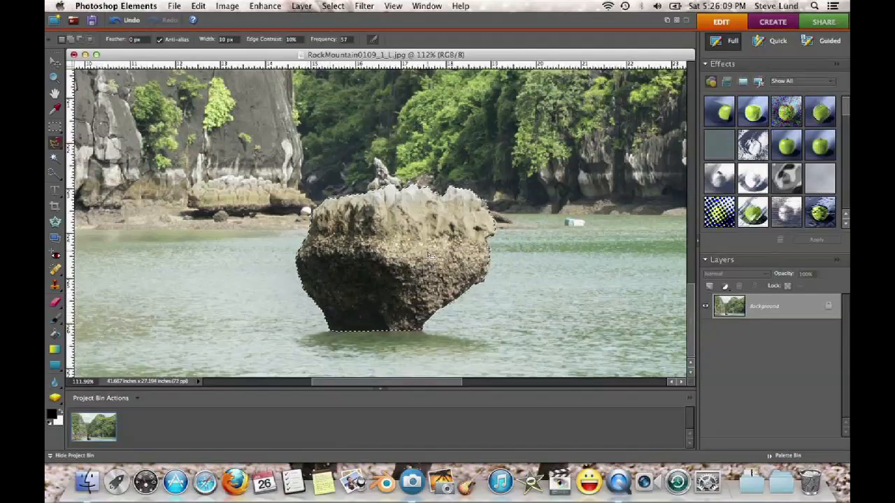
Cut the selected boulder out of the bay photo and create a new image from the clipboard
key("Delete")
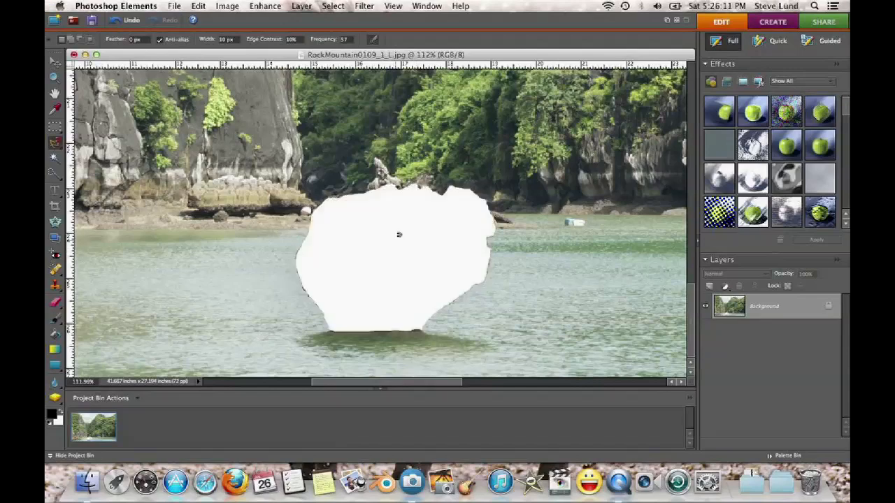
left_click(116, 6)
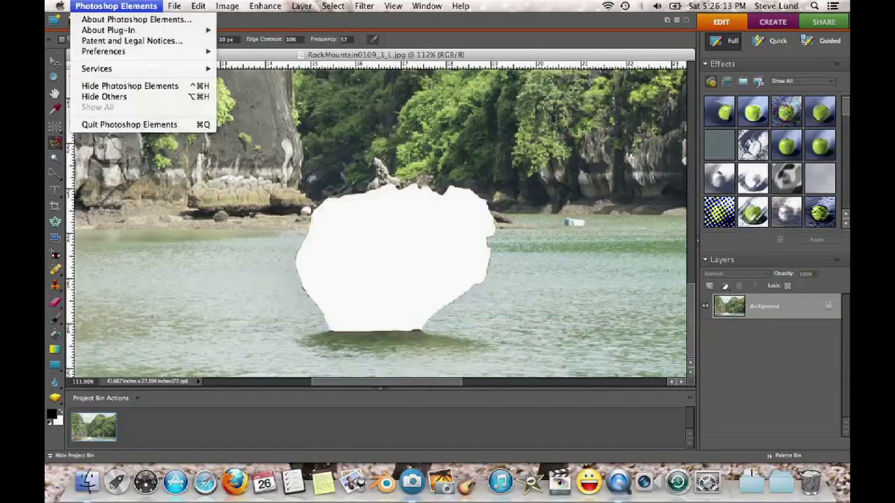
mouse_move(189, 18)
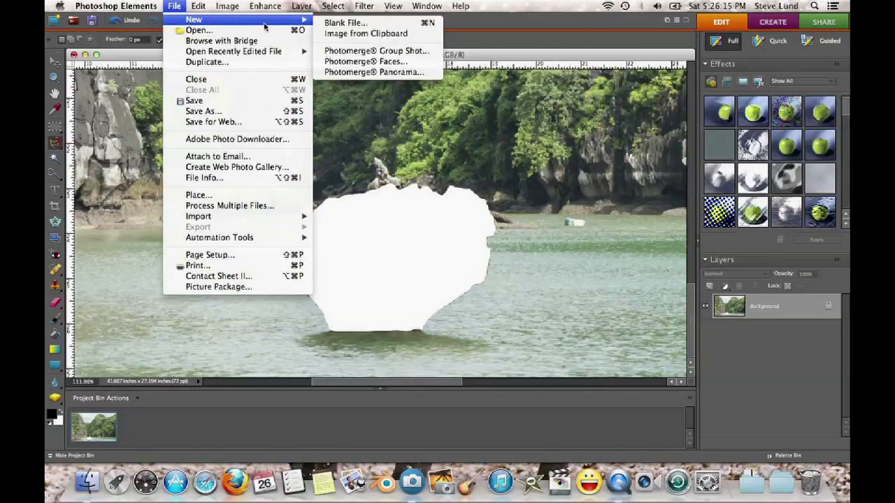
left_click(358, 32)
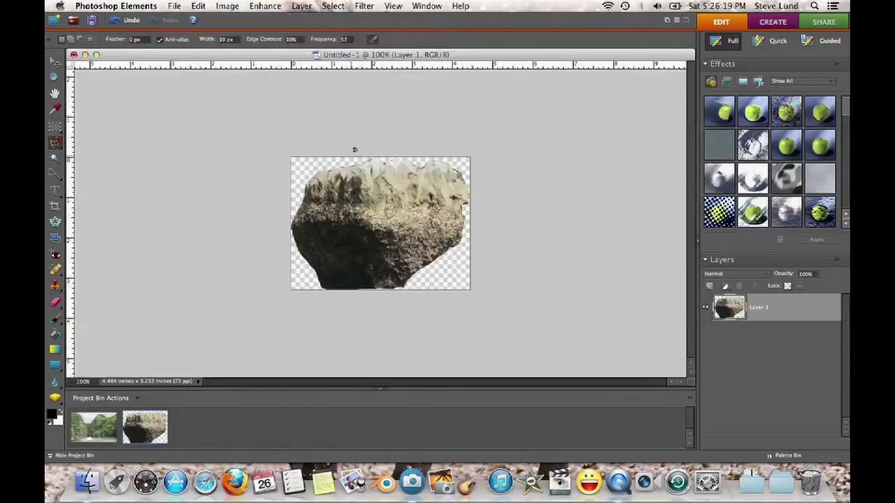
Save the boulder cut-out as a non-interlaced PNG named Rock in the Tutorial folder on the Desktop
left_click(176, 7)
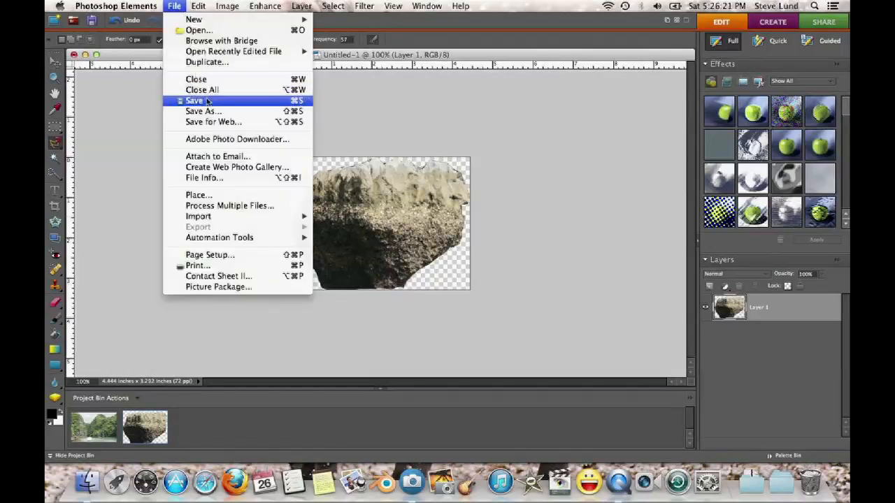
left_click(248, 112)
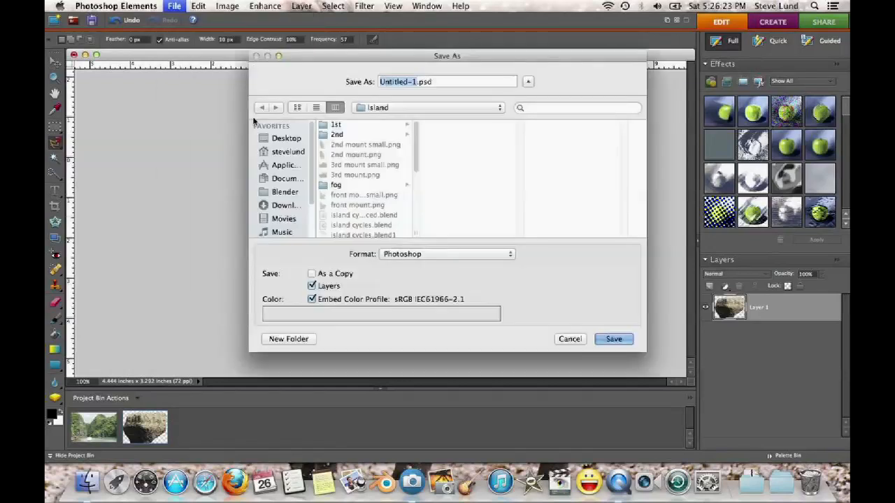
left_click(435, 254)
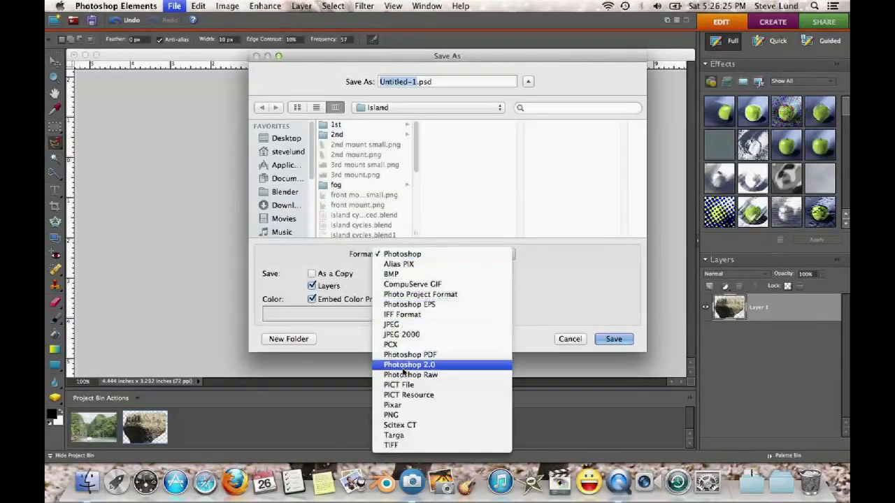
left_click(392, 415)
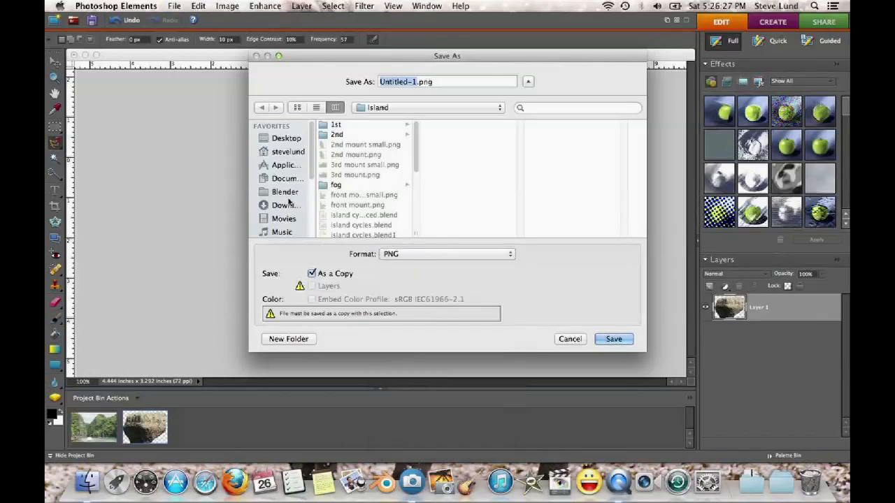
left_click(286, 138)
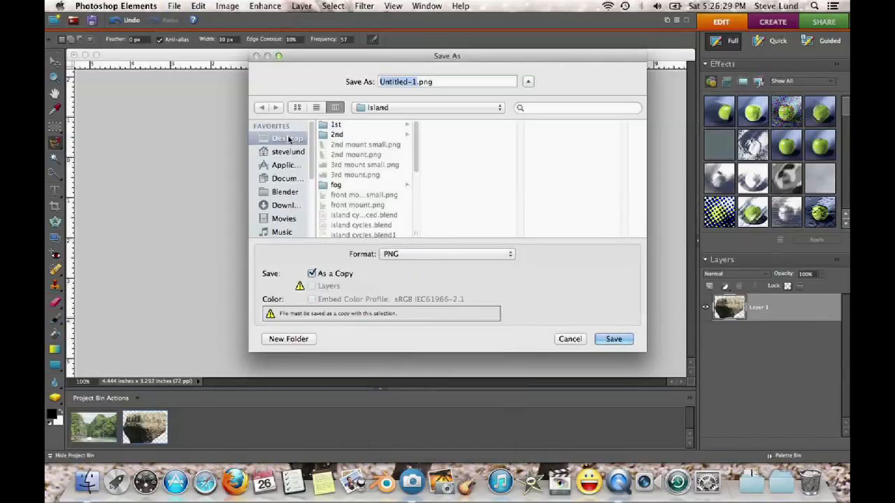
scroll(373, 218, "down", 2)
scroll(373, 218, "down", 5)
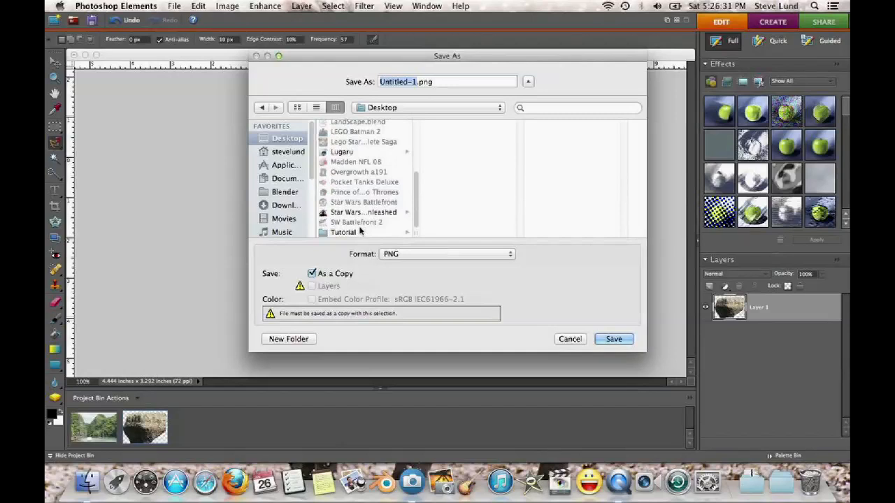
left_click(353, 232)
left_click(411, 81)
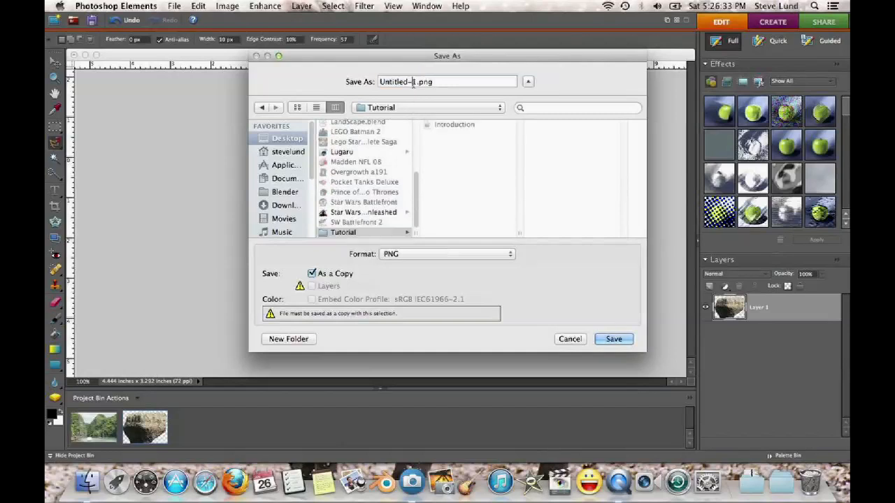
type("Rock")
left_click(622, 340)
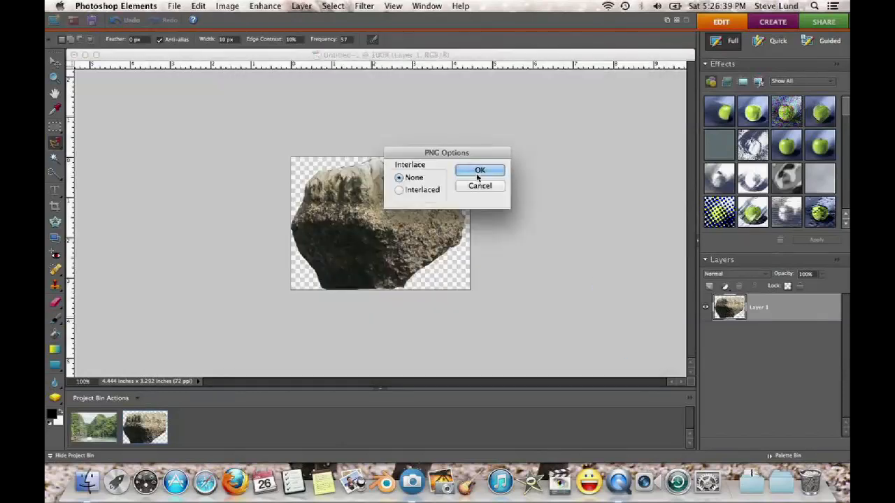
left_click(477, 172)
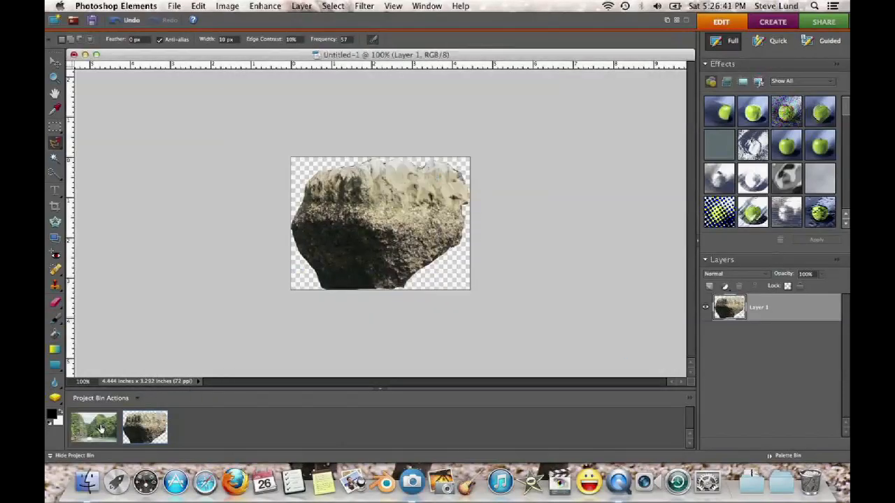
Return to RockMountain0109_1_L.jpg and close the untitled boulder document without saving its changes
double_click(102, 428)
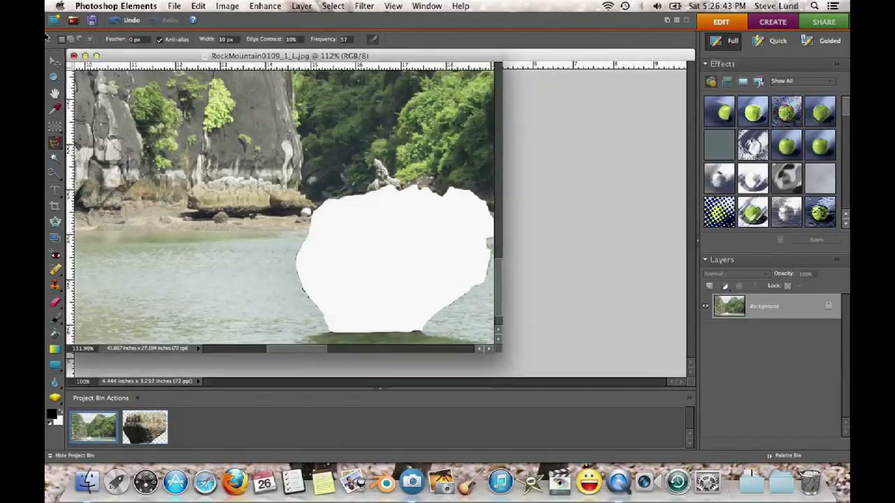
key("z")
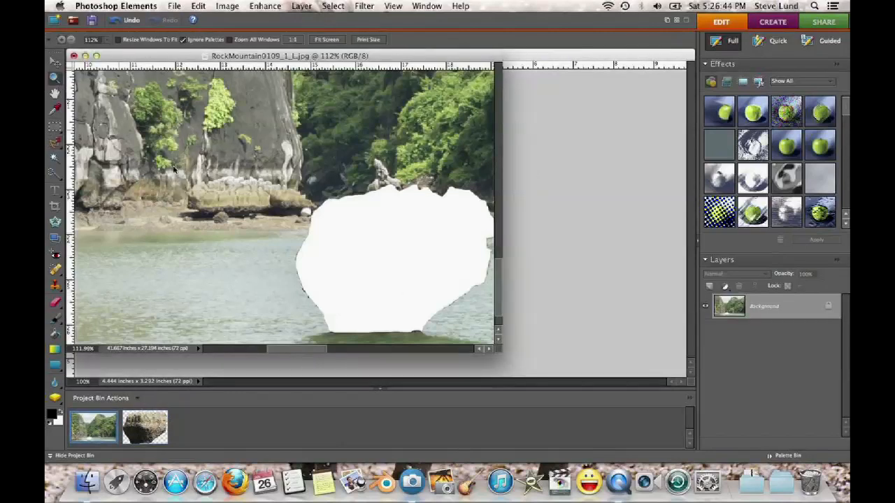
left_click(240, 212)
left_click(159, 226, "alt")
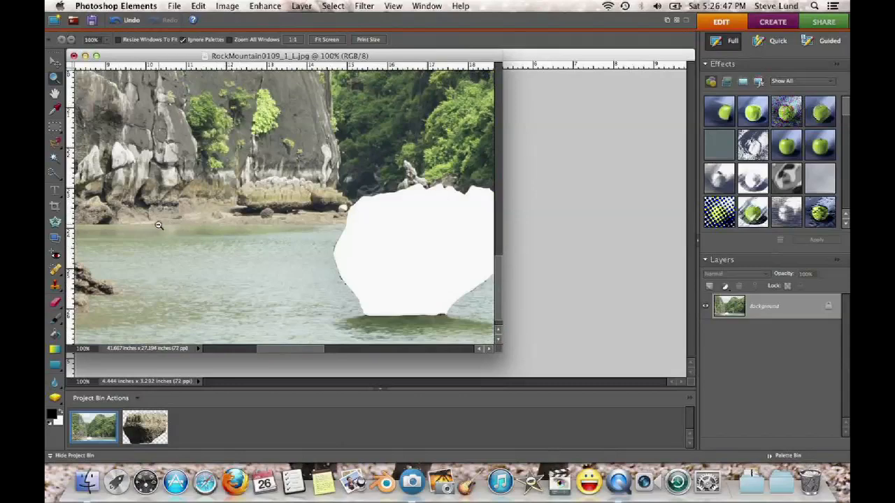
left_click(143, 75, "alt")
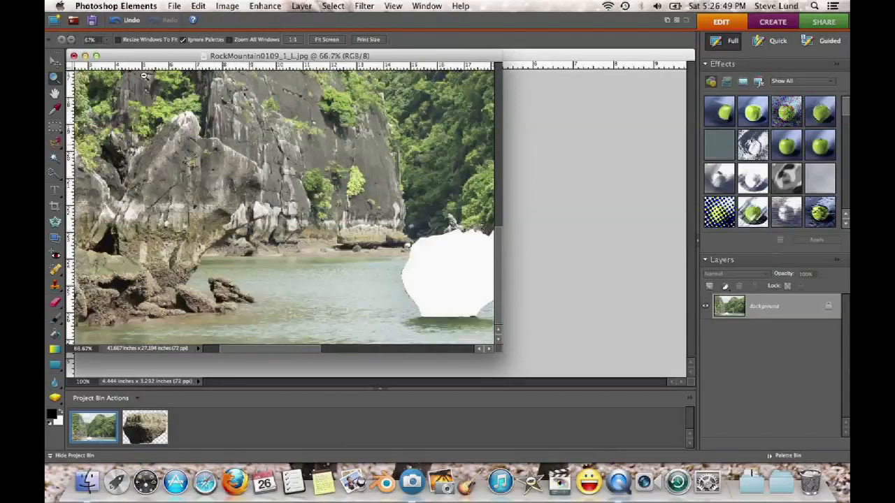
left_click(97, 56)
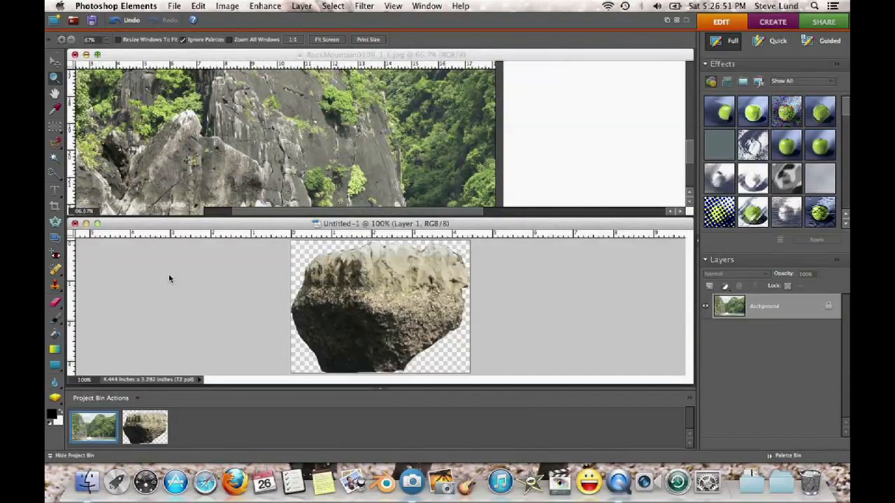
left_click(75, 223)
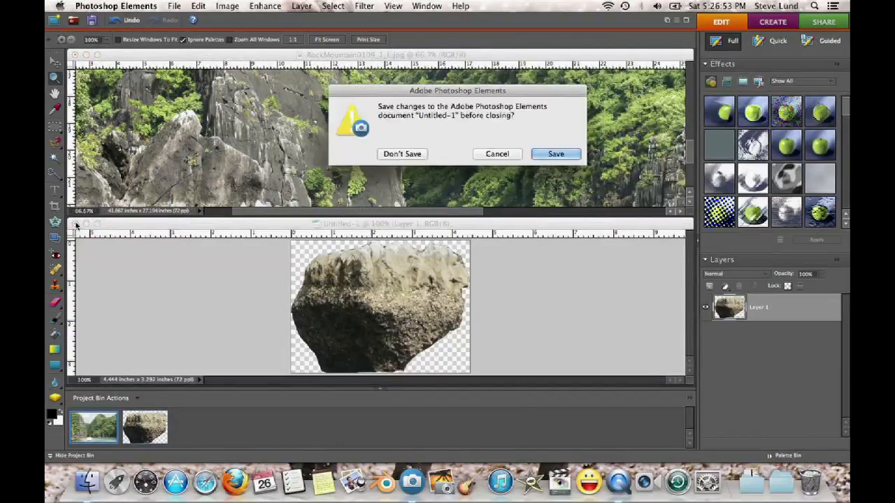
left_click(400, 152)
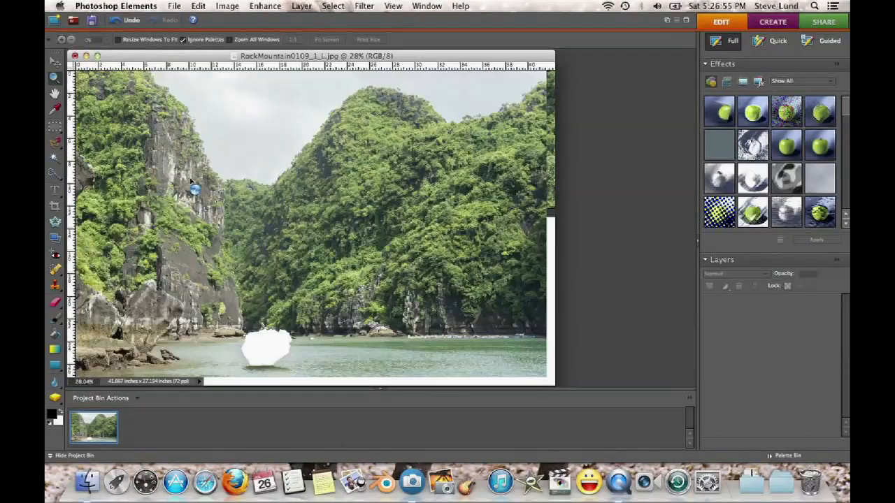
Select the foreground rock formation and its green slope at the photo's left shore by tracing them with the Magnetic Lasso
left_click(96, 55)
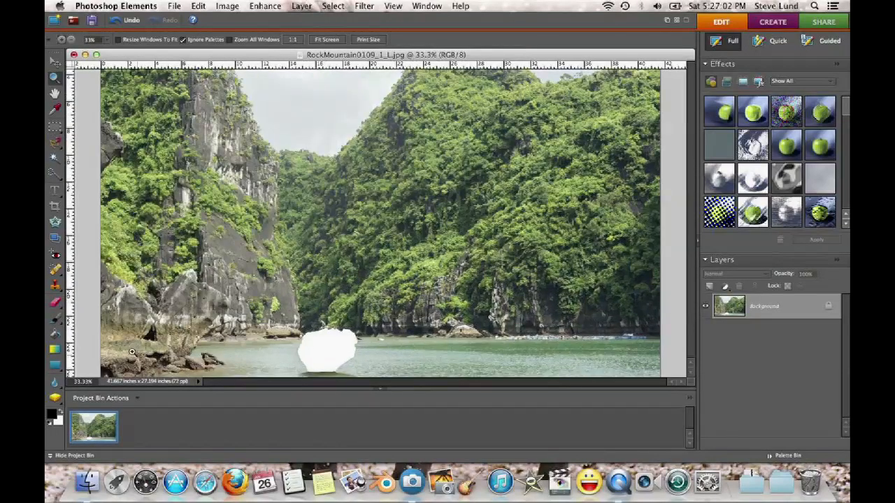
left_click(123, 352)
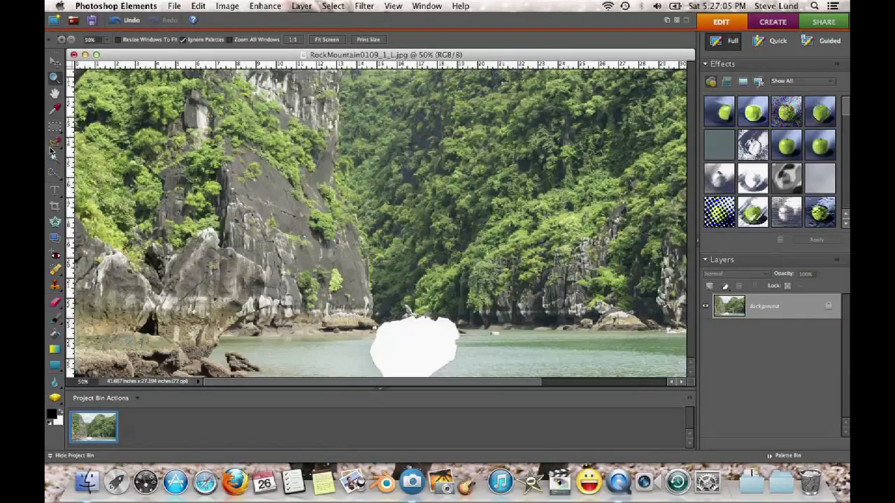
left_click(54, 142)
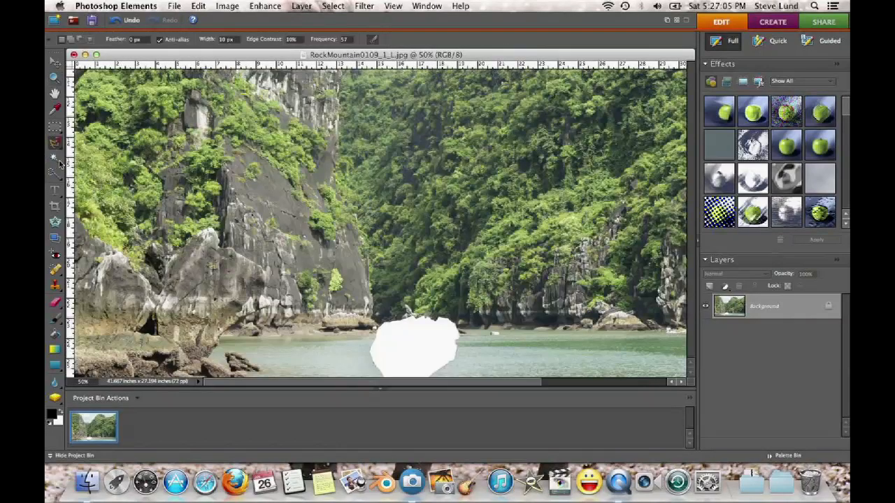
scroll(380, 224, "down", 3)
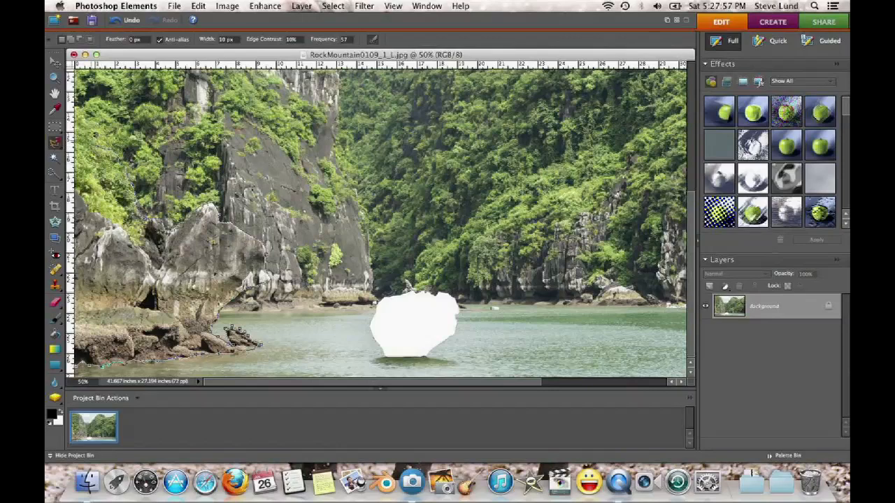
double_click(68, 133)
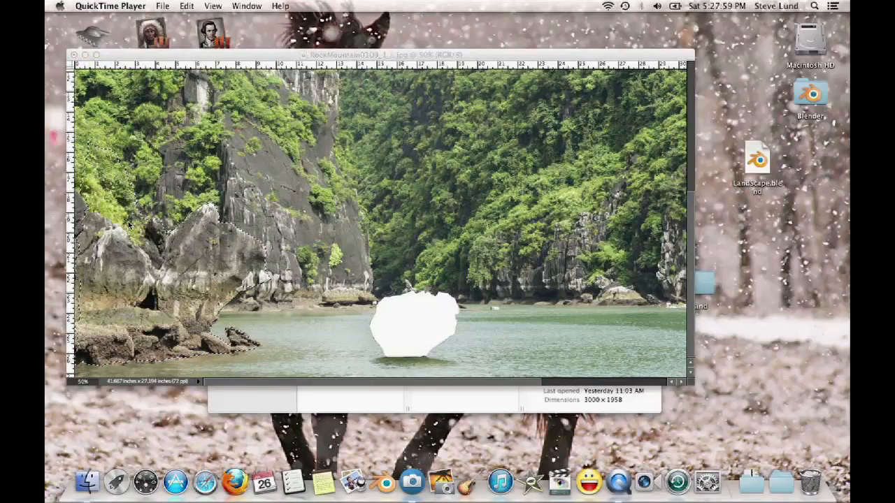
left_click(314, 55)
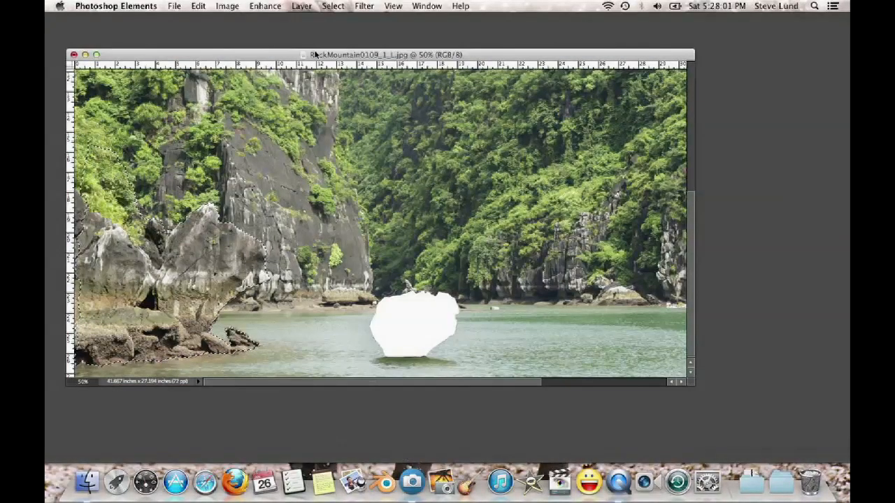
left_click(137, 268)
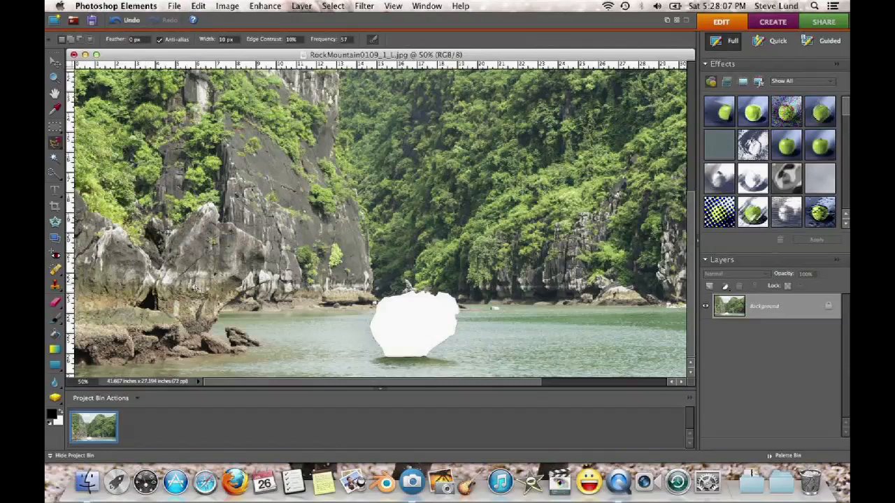
Cut the selected shore rock formation out of the photo and create a new image from the clipboard
key("BackSpace")
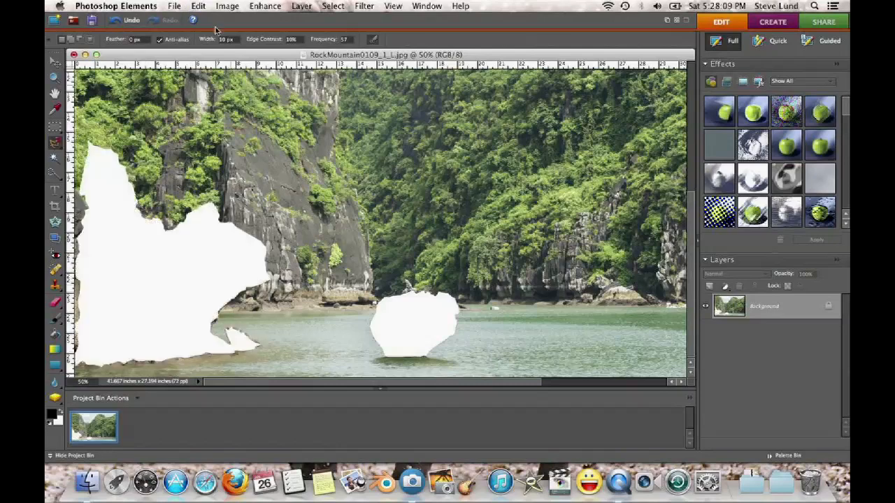
left_click(174, 6)
mouse_move(210, 19)
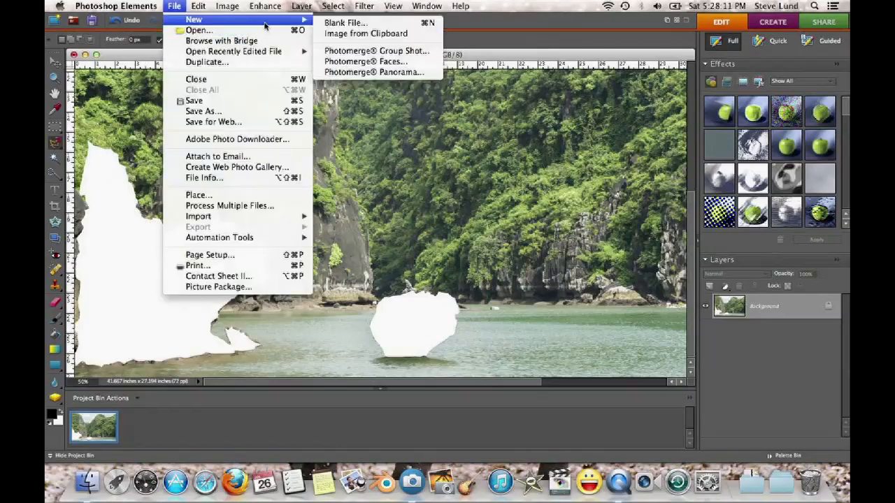
left_click(354, 36)
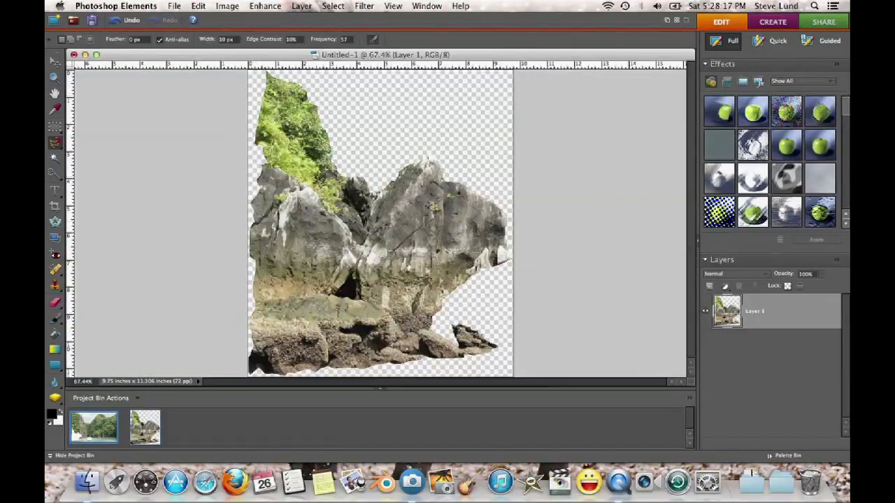
Save the shore rock cut-out as a non-interlaced PNG named Front Mount in the Tutorial folder, and close its untitled document without saving changes
left_click(174, 5)
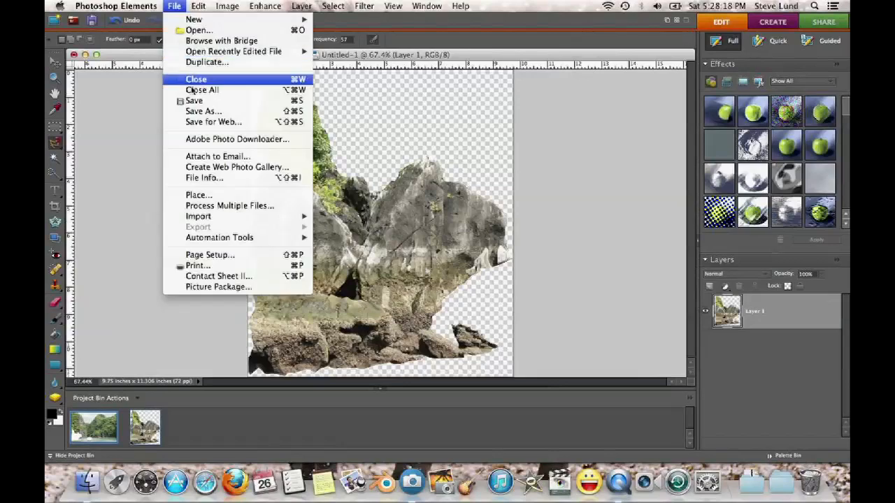
left_click(266, 112)
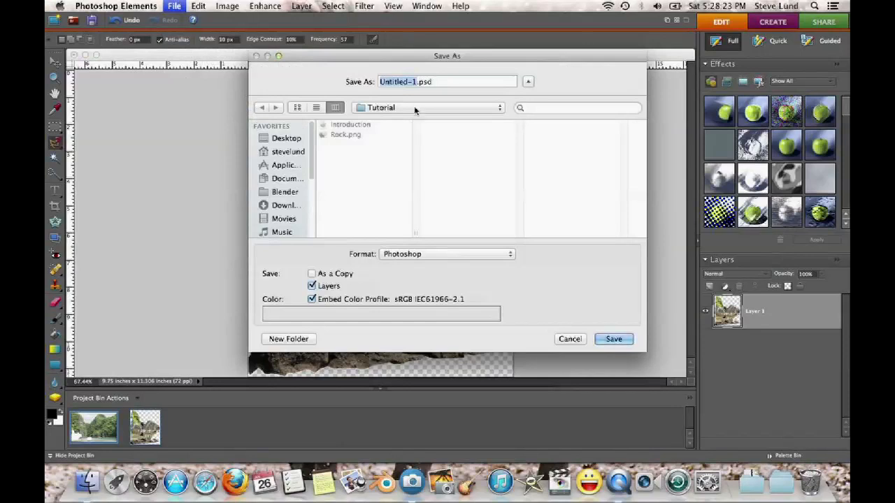
type("Front")
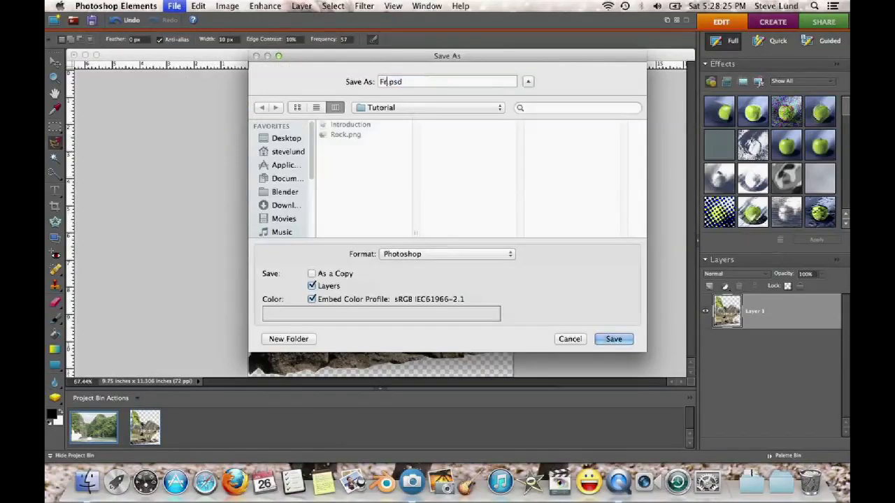
type(" Mount")
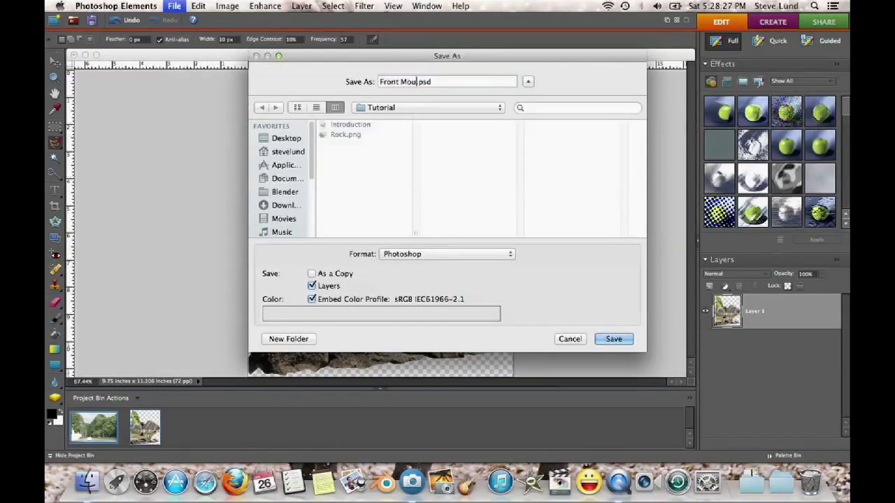
left_click(455, 254)
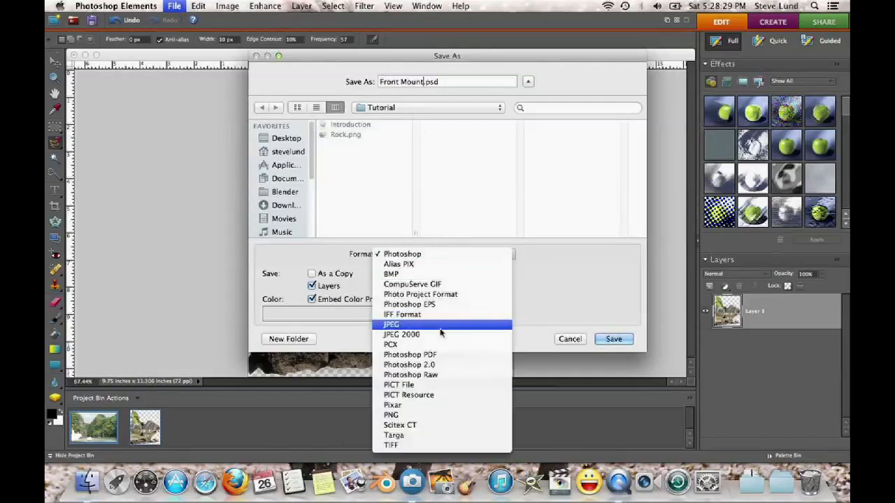
left_click(439, 416)
left_click(613, 339)
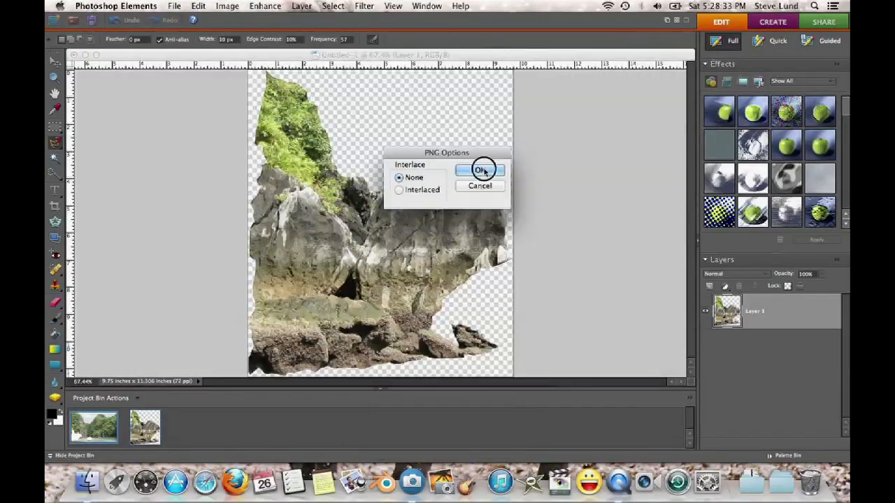
left_click(481, 173)
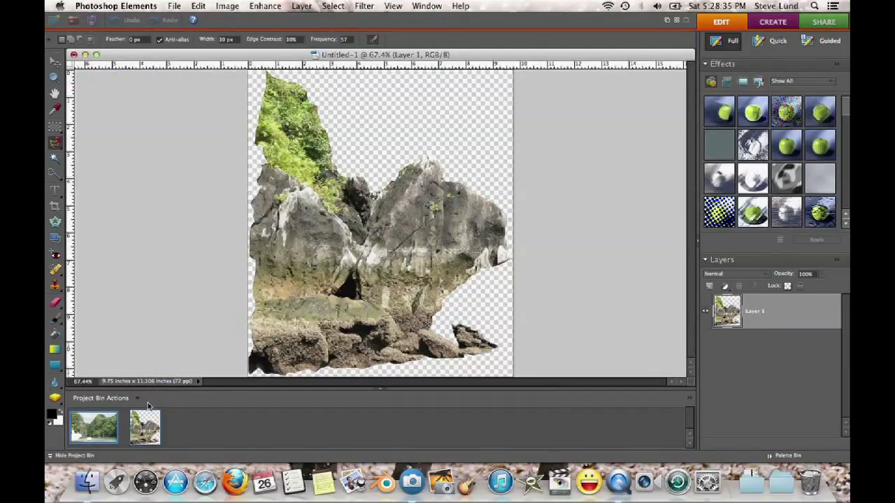
left_click(73, 54)
left_click(398, 153)
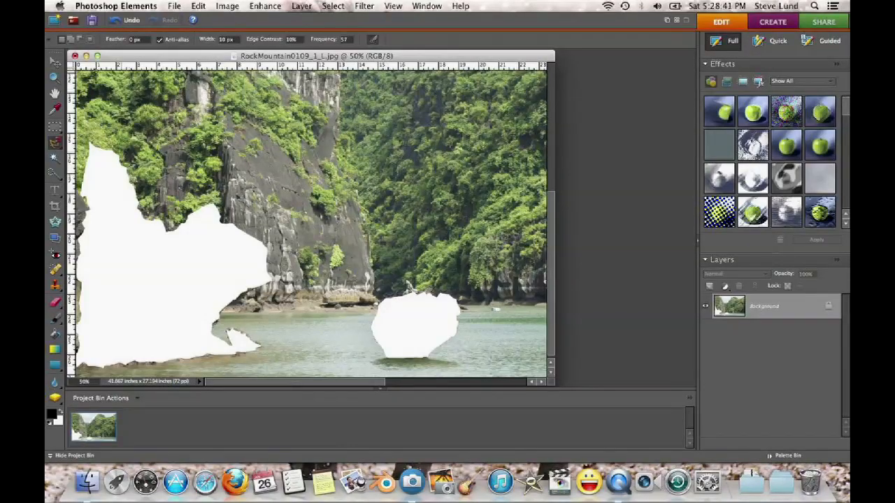
Clone cliff rock and foliage over the upper and right edges of the white shore gap with the Clone Stamp
left_click(58, 78)
left_click(335, 252, "alt")
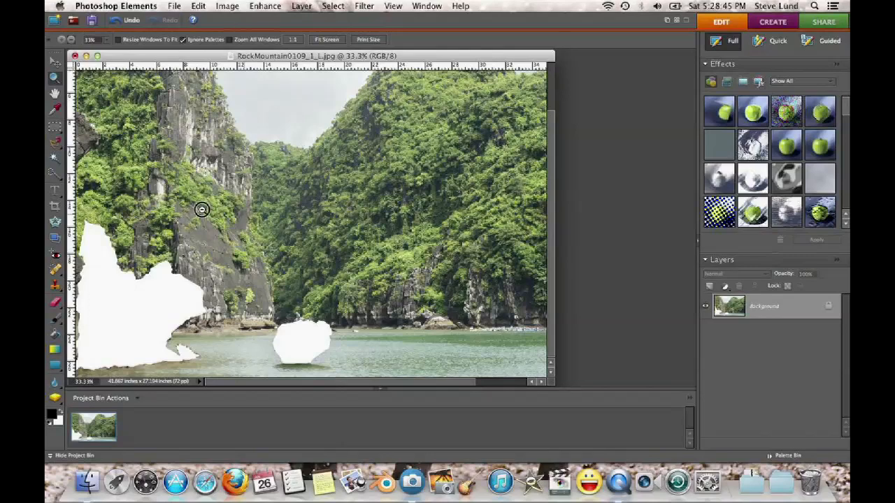
left_click(376, 111, "alt")
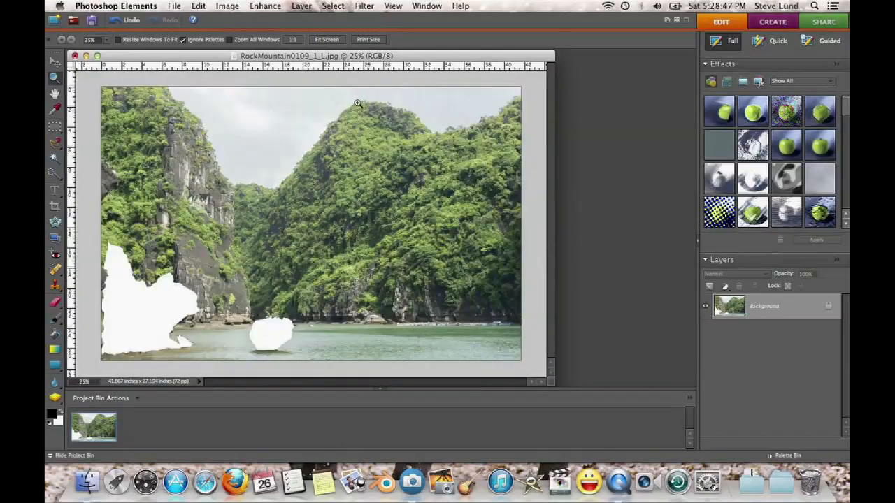
left_click(99, 56)
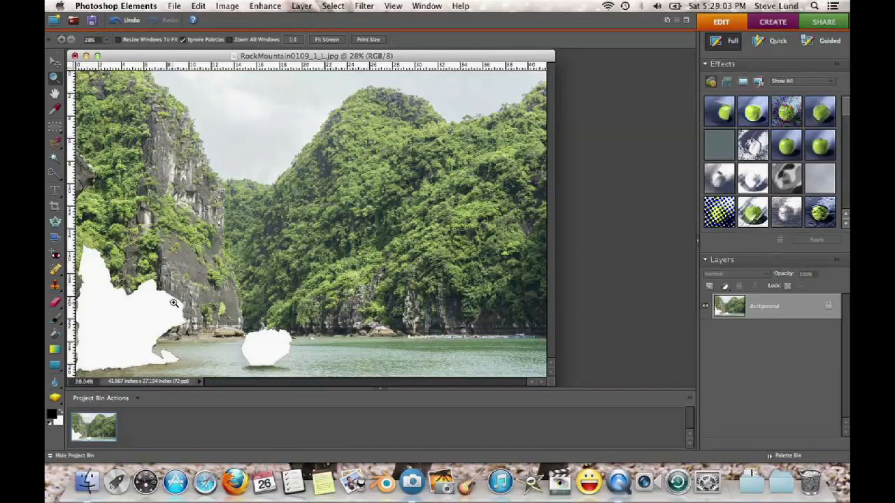
left_click(200, 349)
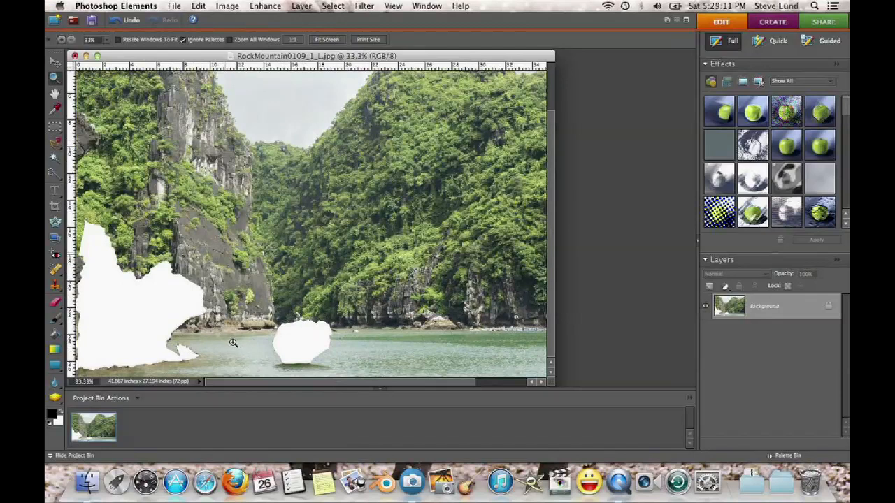
left_click(56, 285)
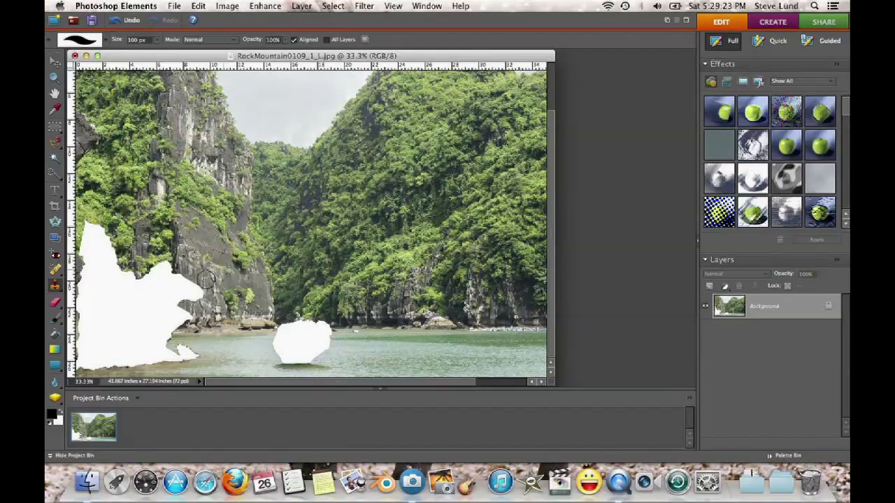
left_click(198, 291)
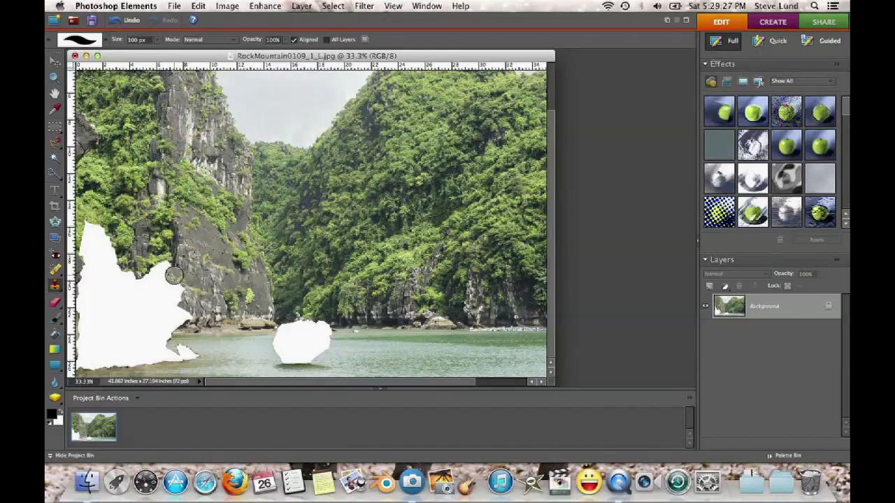
mouse_move(171, 248)
left_mouse_down()
mouse_move(170, 267)
mouse_move(144, 276)
mouse_move(184, 287)
left_mouse_up()
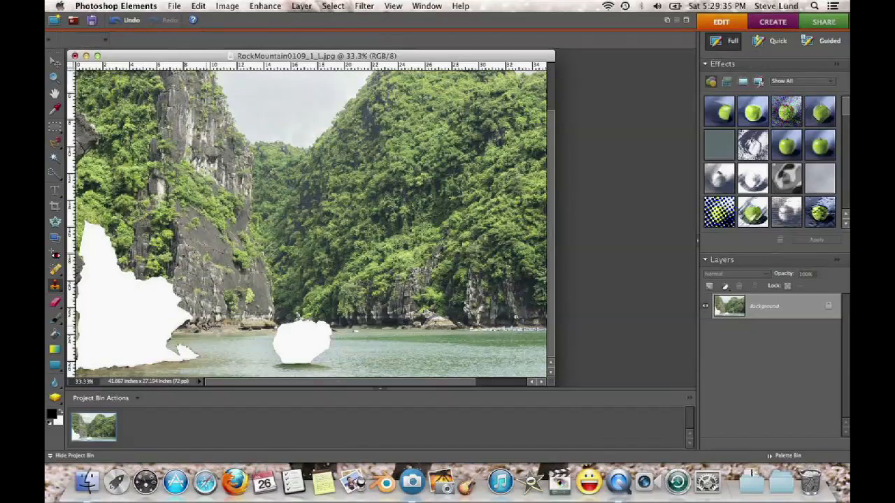
mouse_move(166, 321)
left_mouse_down()
mouse_move(174, 324)
mouse_move(180, 303)
mouse_move(166, 319)
mouse_move(166, 283)
mouse_move(156, 276)
mouse_move(130, 288)
mouse_move(115, 257)
left_mouse_up()
mouse_move(130, 224)
left_mouse_down()
mouse_move(90, 221)
mouse_move(81, 251)
mouse_move(92, 235)
mouse_move(121, 286)
mouse_move(171, 308)
mouse_move(171, 322)
mouse_move(193, 301)
mouse_move(140, 311)
mouse_move(146, 294)
mouse_move(137, 284)
mouse_move(173, 287)
left_mouse_up()
left_click(193, 302, "alt")
left_click(173, 258)
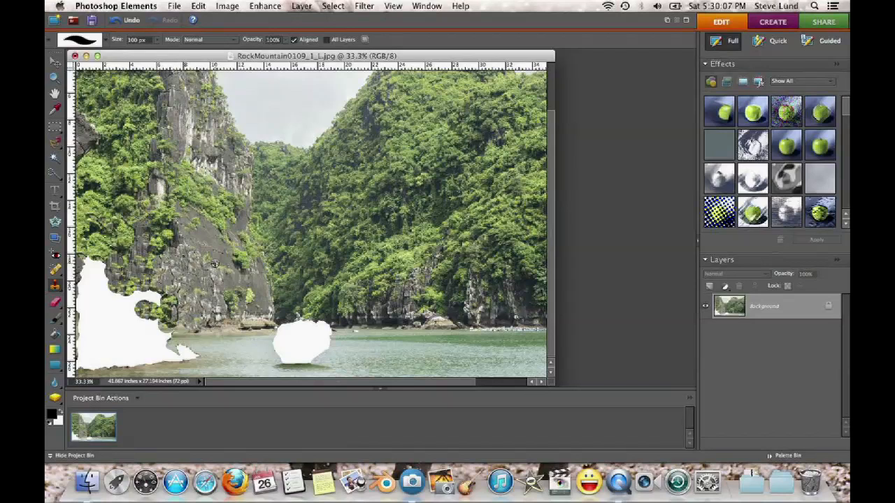
Clone rock texture into the notch left at the right side of the white shore gap, beneath the cliff
left_click(193, 234, "alt")
left_click(157, 293)
left_click(142, 296)
left_click(197, 299)
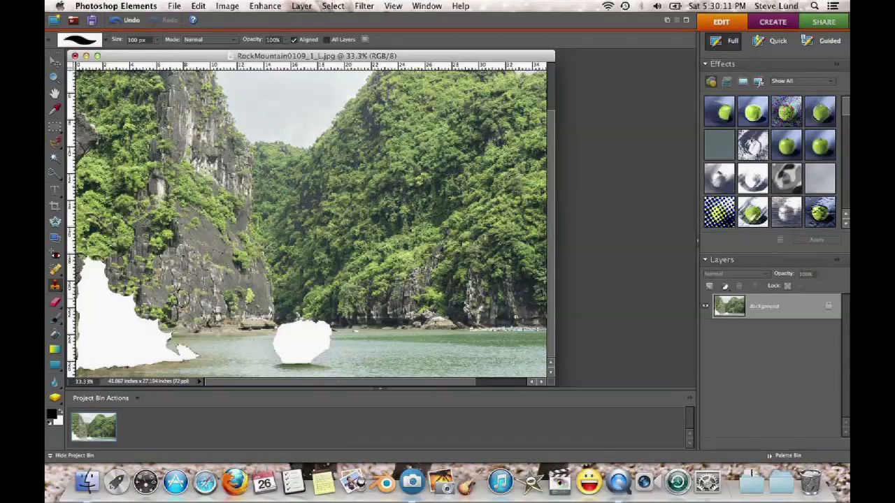
left_click(174, 305)
Clone foliage and rock over the upper peak of the white gap near the photo's left edge
left_click(118, 257, "alt")
left_click_drag(95, 261, 87, 268)
left_click(101, 273)
left_click(100, 279)
left_click(84, 277)
left_click(140, 276, "alt")
left_click(112, 276)
left_click_drag(133, 295, 102, 291)
left_click(215, 316, "alt")
left_click(97, 291)
Extend the cloned cliff rock down the gap's sloping edge towards the waterline
left_click(166, 324, "alt")
left_click(152, 324)
mouse_move(142, 322)
left_mouse_down()
mouse_move(134, 317)
mouse_move(145, 304)
mouse_move(110, 302)
left_mouse_up()
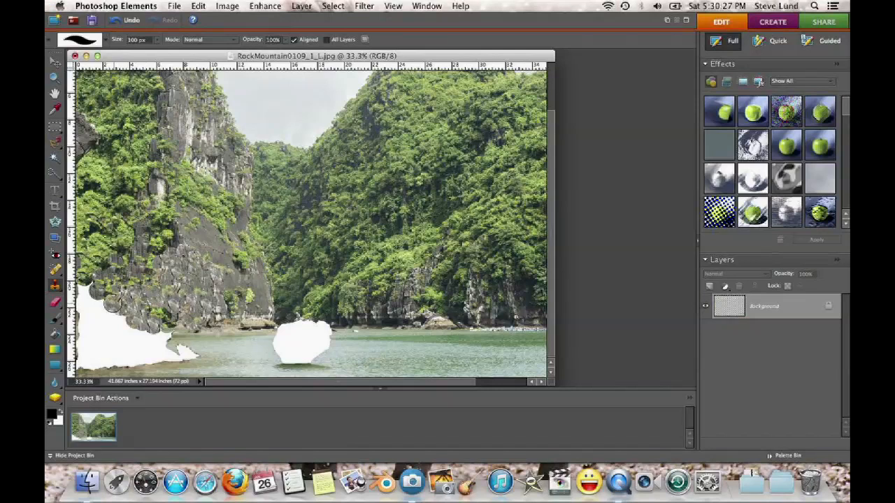
mouse_move(173, 306)
left_mouse_down()
mouse_move(150, 326)
mouse_move(112, 315)
left_mouse_up()
left_click(155, 271, "alt")
left_click(101, 302)
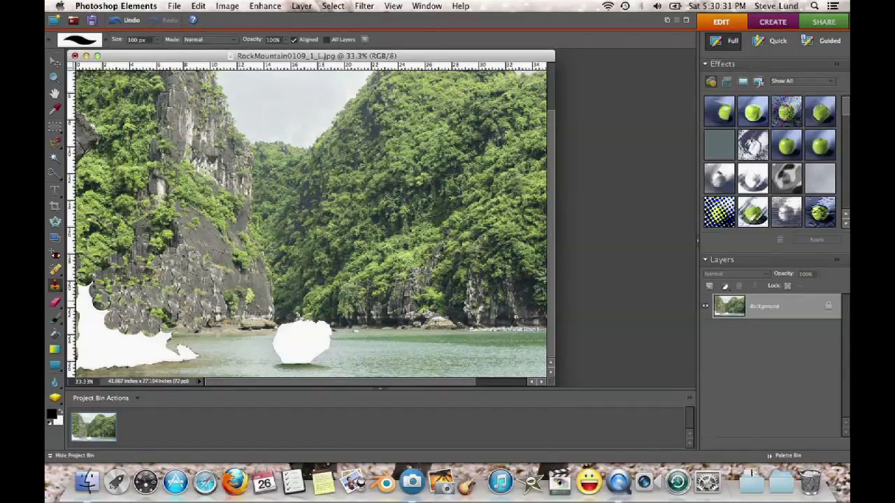
left_click_drag(129, 294, 125, 299)
Clone darker rock over the rebuilt lower cliff, covering the repeated green bush near its base
left_click(175, 271, "alt")
left_click(161, 243)
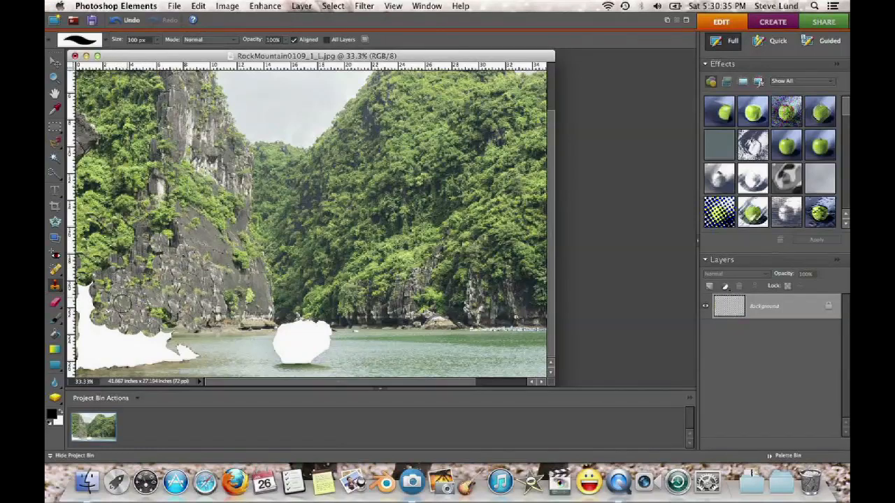
left_click(179, 238, "alt")
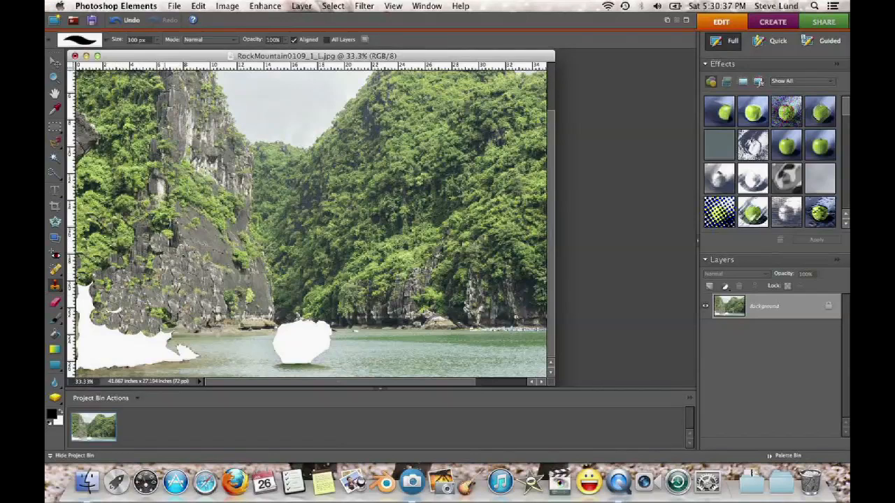
left_click(134, 295)
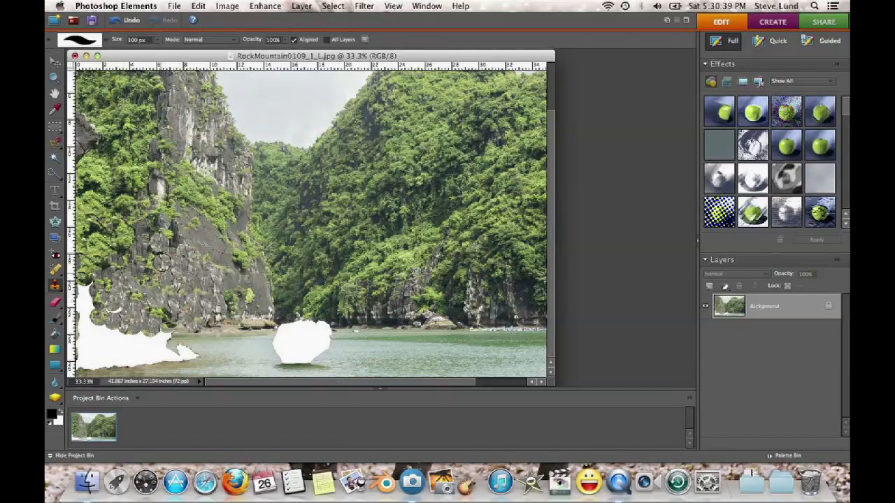
left_click(155, 281)
left_click(150, 311)
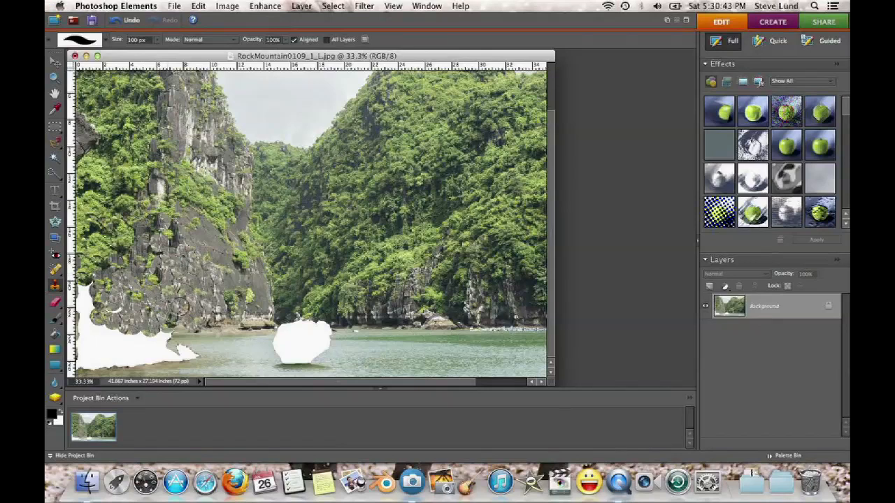
Clone the shoreline strip along the base of the rebuilt cliff, above the remaining white gap
left_click(198, 327, "alt")
left_click(178, 329)
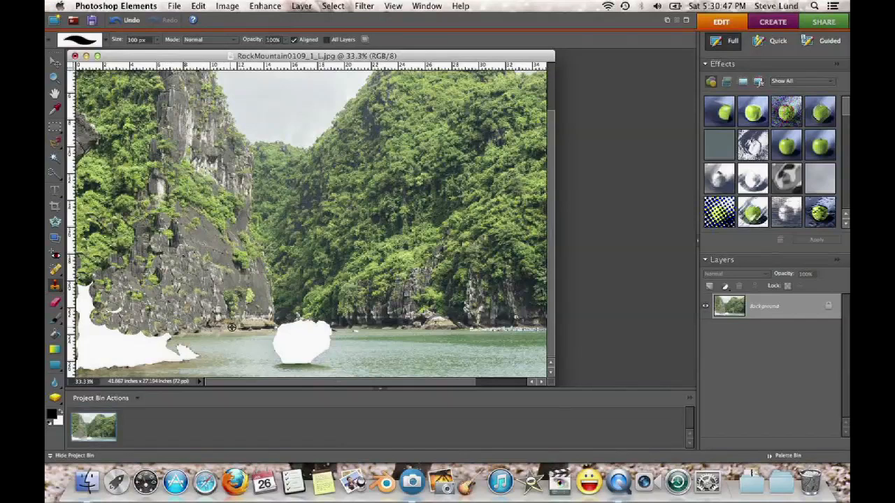
left_click(155, 335)
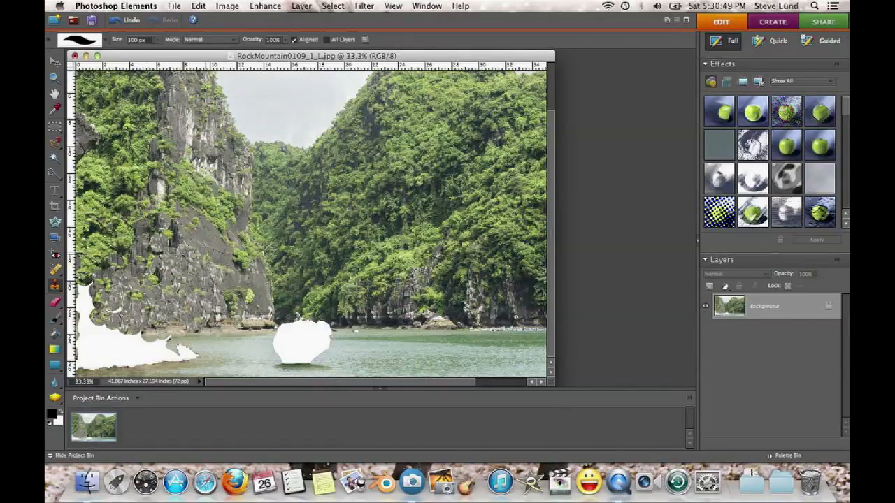
Blend the repeated texture on the rebuilt cliff face by cloning varied rock across it towards the left foliage
left_click(164, 294)
mouse_move(175, 297)
left_mouse_down()
mouse_move(179, 288)
mouse_move(152, 290)
left_mouse_up()
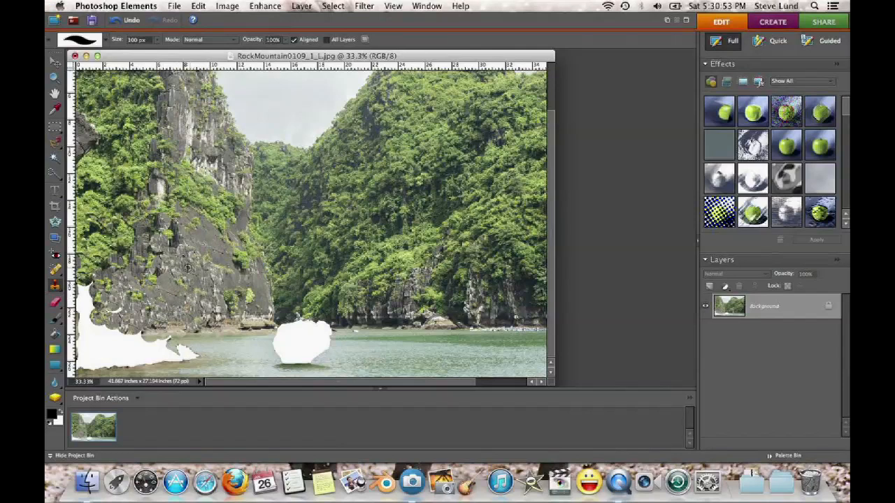
mouse_move(152, 278)
left_mouse_down()
mouse_move(162, 273)
mouse_move(97, 277)
left_mouse_up()
left_click(129, 256, "alt")
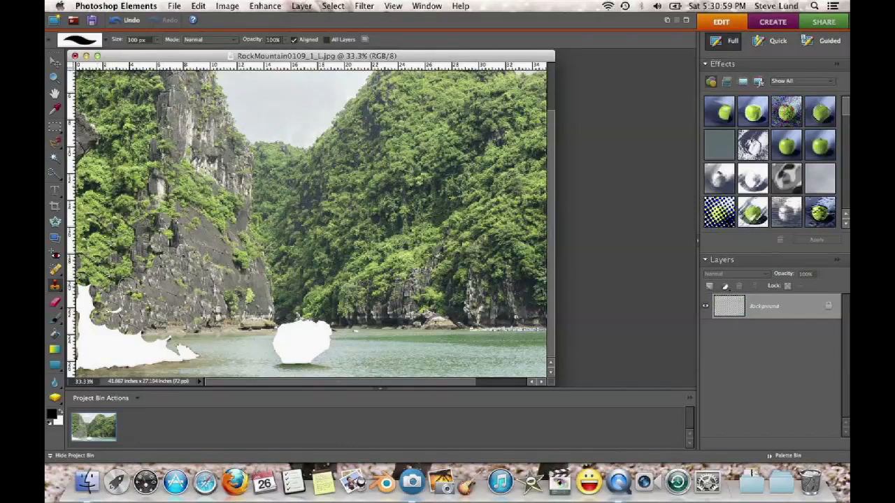
left_click_drag(108, 288, 103, 292)
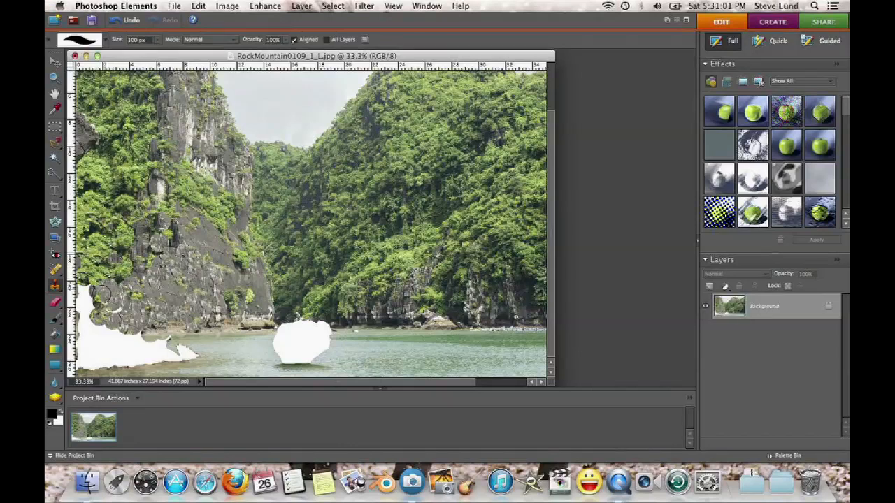
Clone rock over the gap's remaining peak at the photo's left edge and the small white spot beside it
left_click_drag(90, 289, 80, 290)
left_click(97, 298, "alt")
left_click(84, 301)
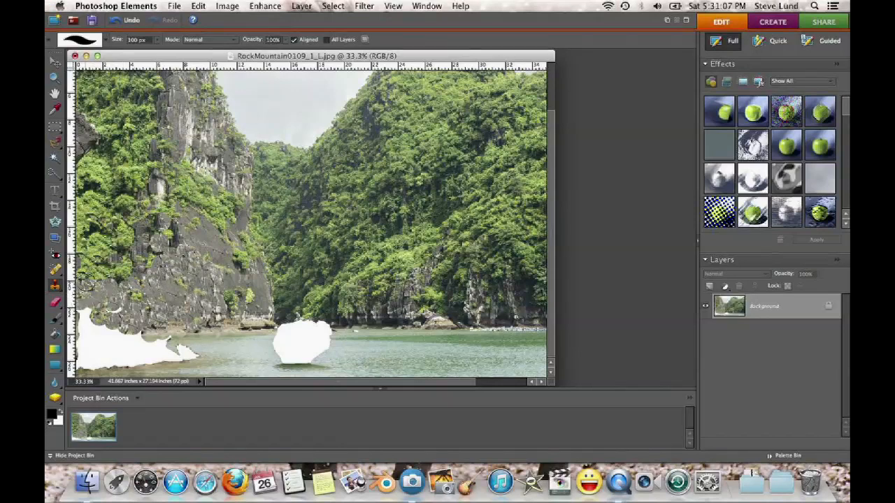
left_click(93, 293)
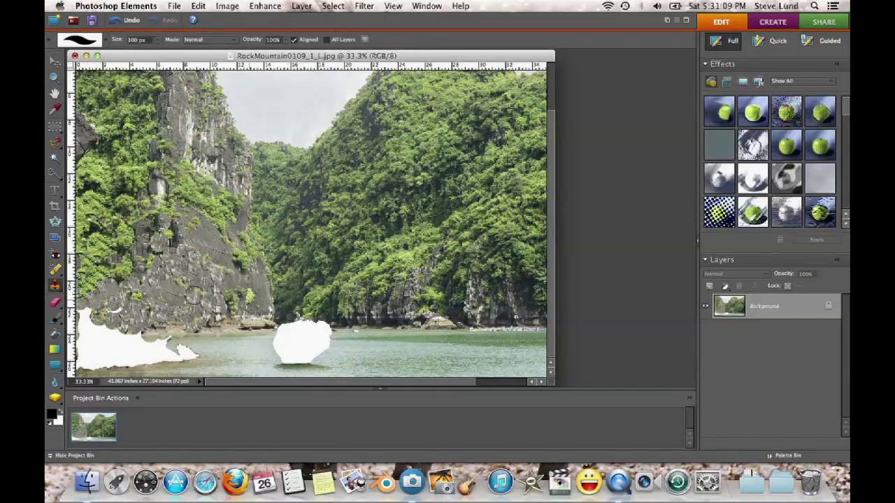
left_click(109, 312)
left_click(127, 312)
left_click(121, 307)
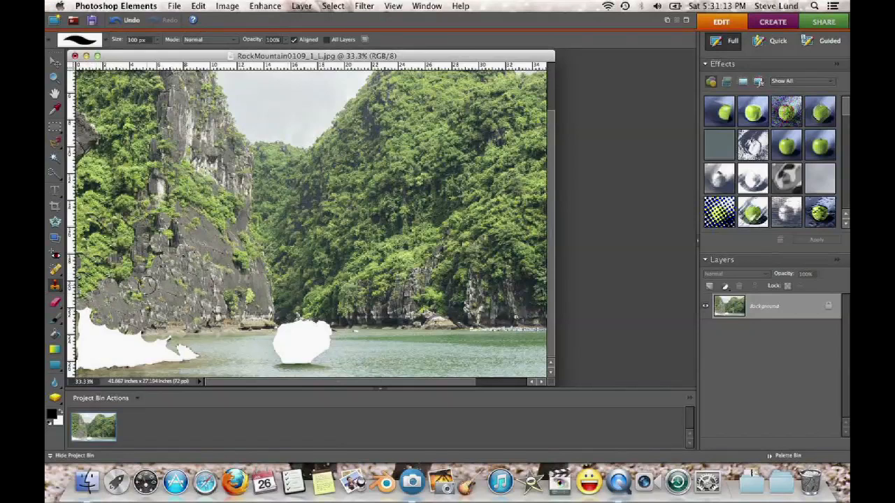
Outline the whole left cliff with the Magnetic Lasso, following its shoreline and sky edge, and close the selection across the lower white gap
left_click(56, 142)
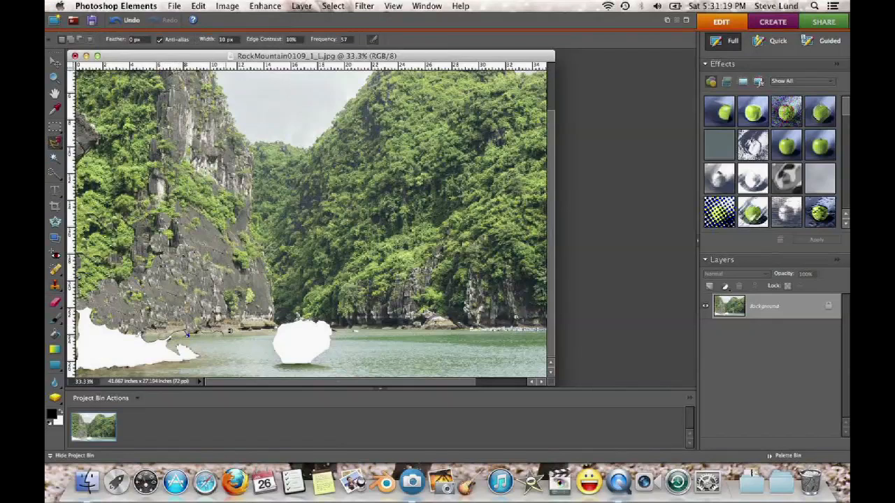
key("BackSpace")
left_click(259, 334)
left_click(267, 334)
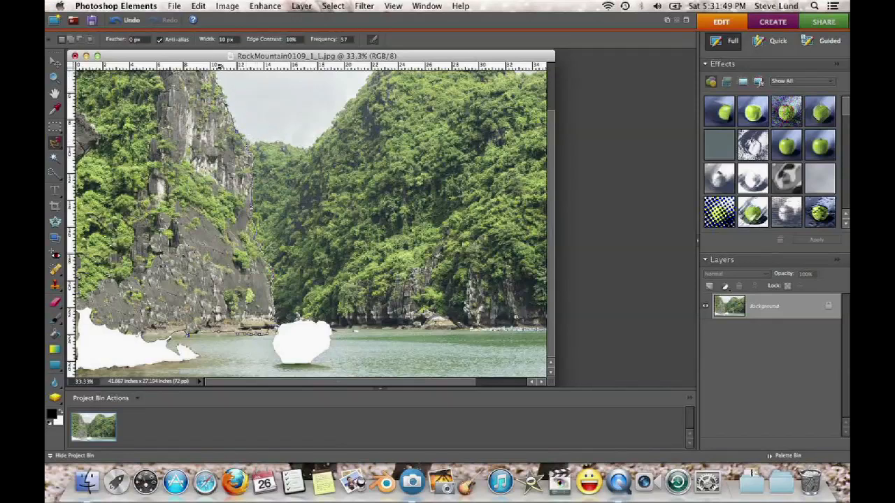
scroll(219, 63, "up", 2)
scroll(212, 70, "up", 3)
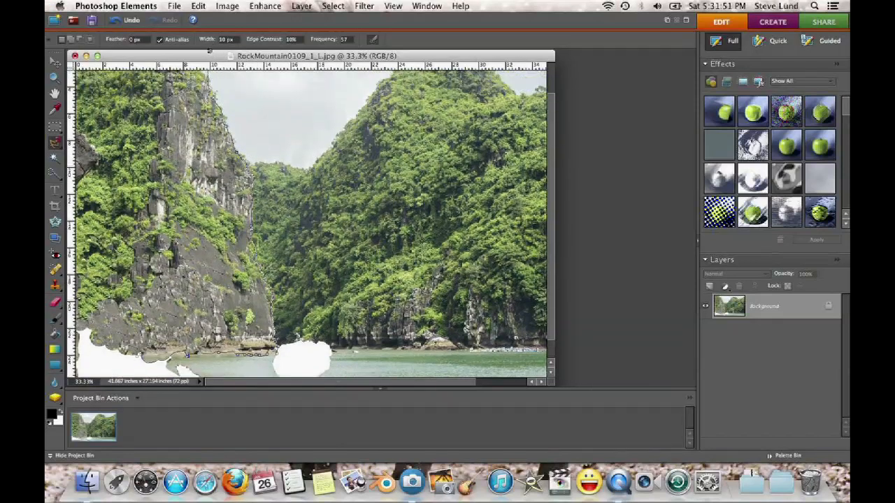
scroll(183, 57, "up", 4)
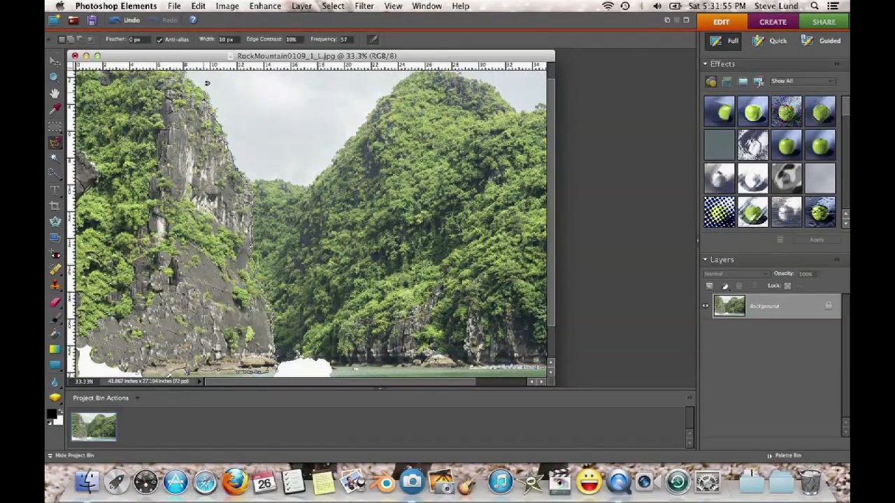
scroll(186, 60, "up", 1)
scroll(183, 56, "up", 2)
scroll(169, 60, "up", 5)
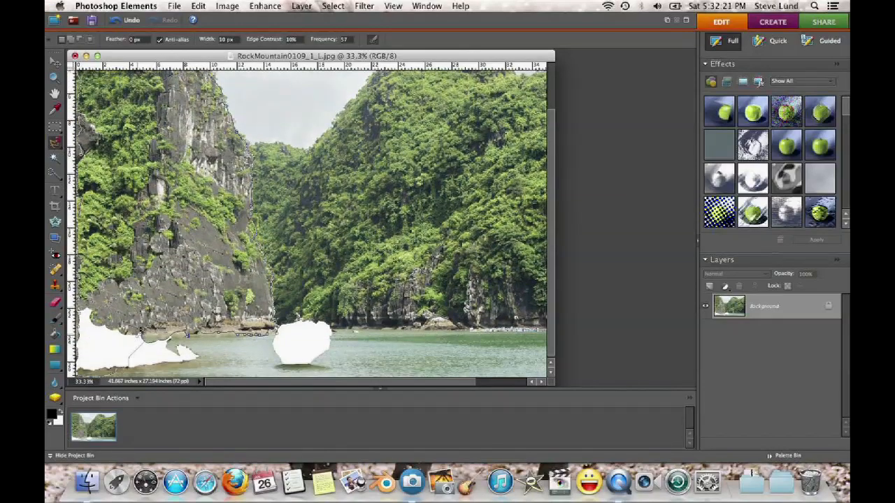
double_click(142, 346)
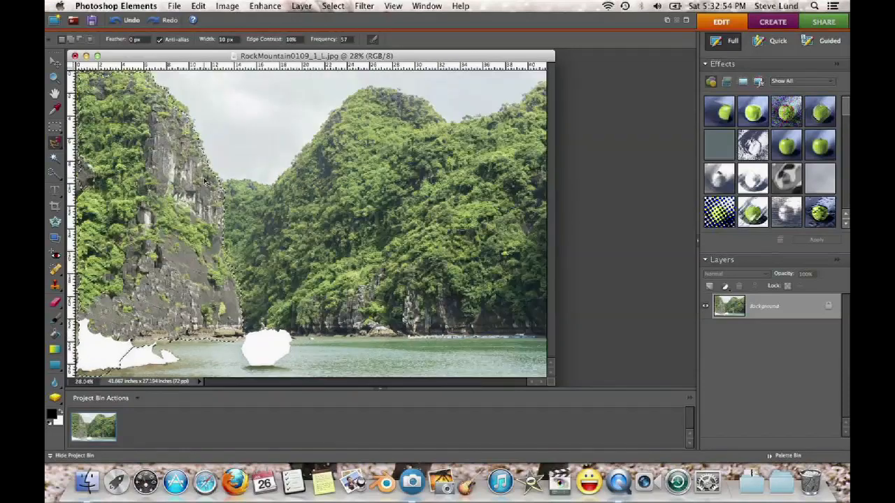
Cut the selected left cliff out of the photo and create a new image from the clipboard
key("BackSpace")
left_click(174, 5)
mouse_move(194, 19)
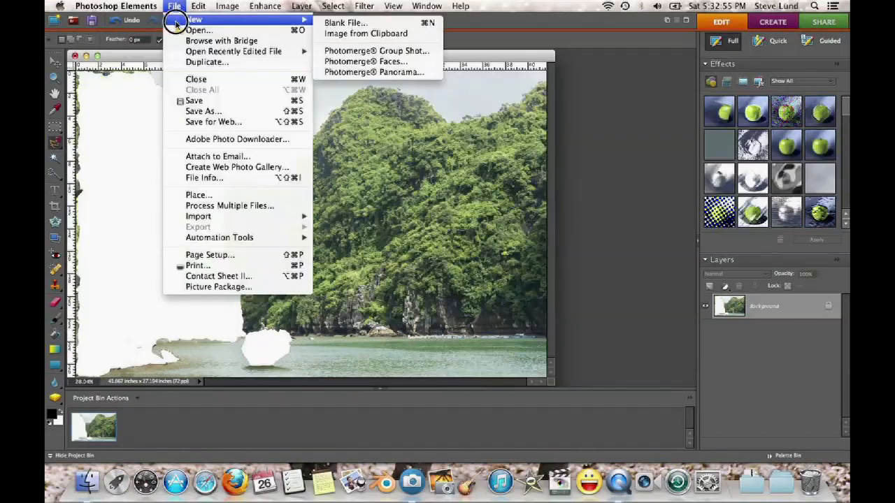
left_click(364, 33)
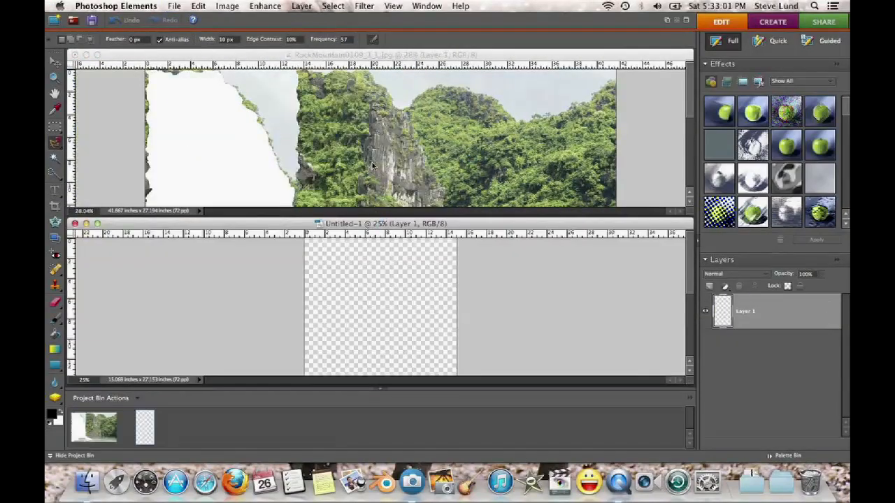
Move the pasted cliff layer from the photo into the new transparent document
left_click(55, 60)
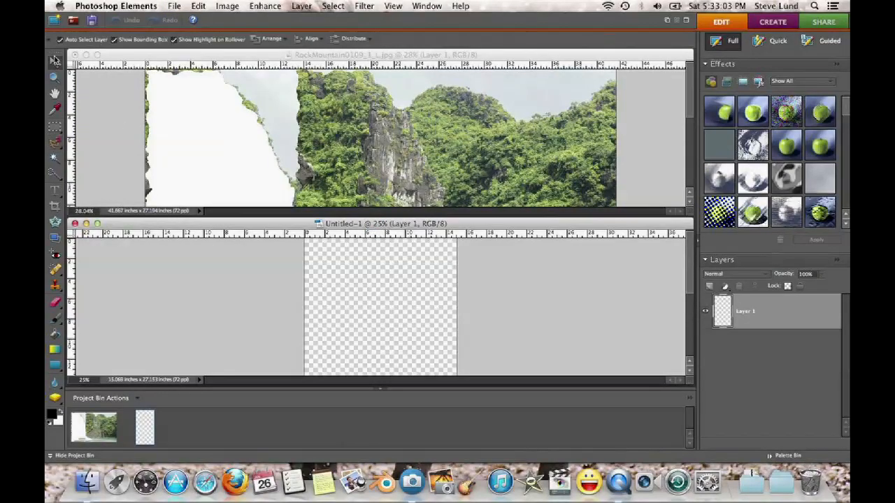
left_click_drag(382, 147, 377, 263)
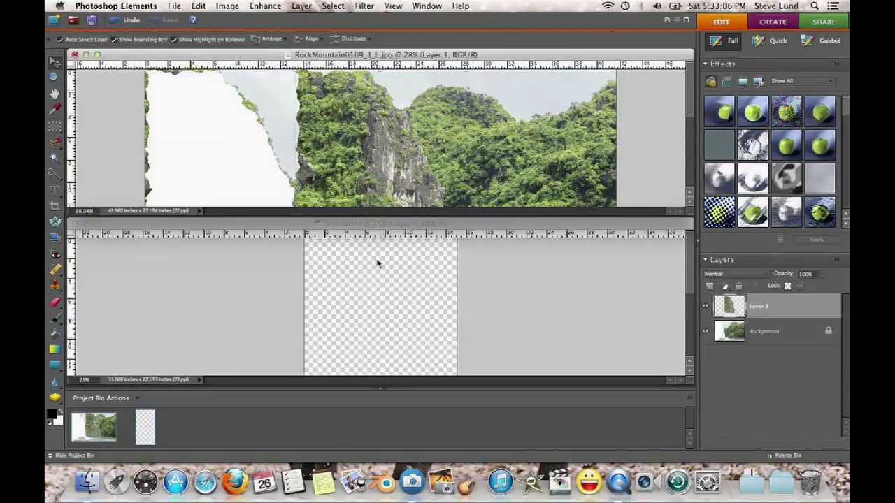
left_click_drag(372, 149, 380, 310)
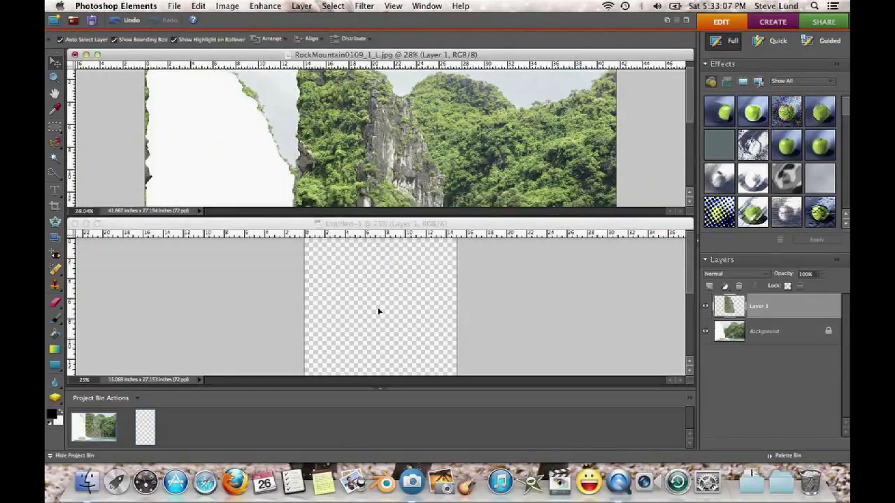
Save the new cliff document as "2nd Mount" in PNG format in the Tutorial folder, without interlacing
left_click(505, 315)
left_click(174, 5)
left_click(174, 5)
left_click(174, 6)
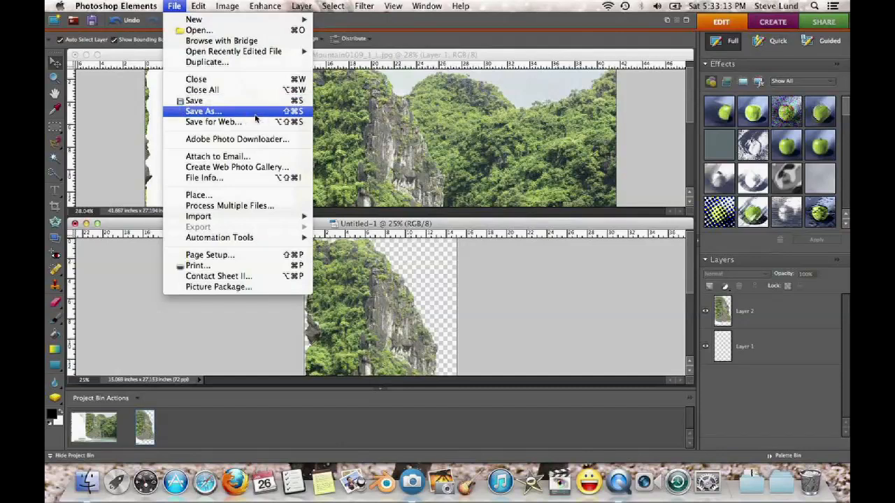
left_click(249, 112)
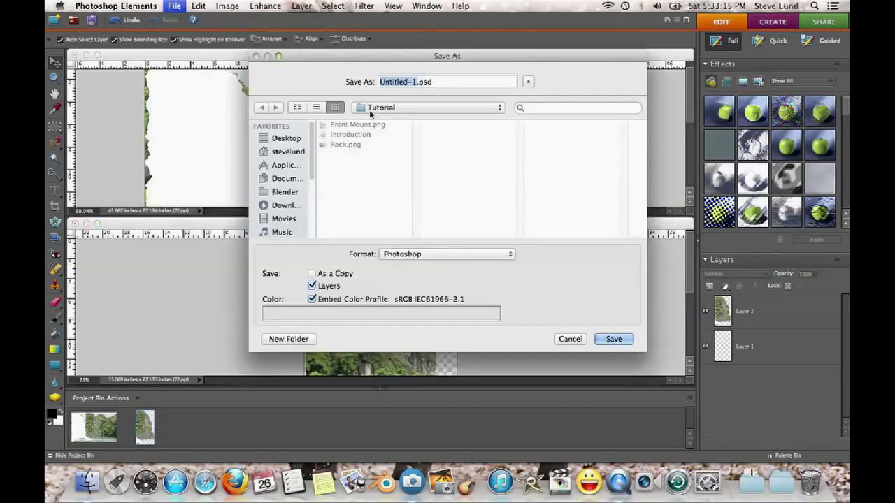
type("2nd Mount")
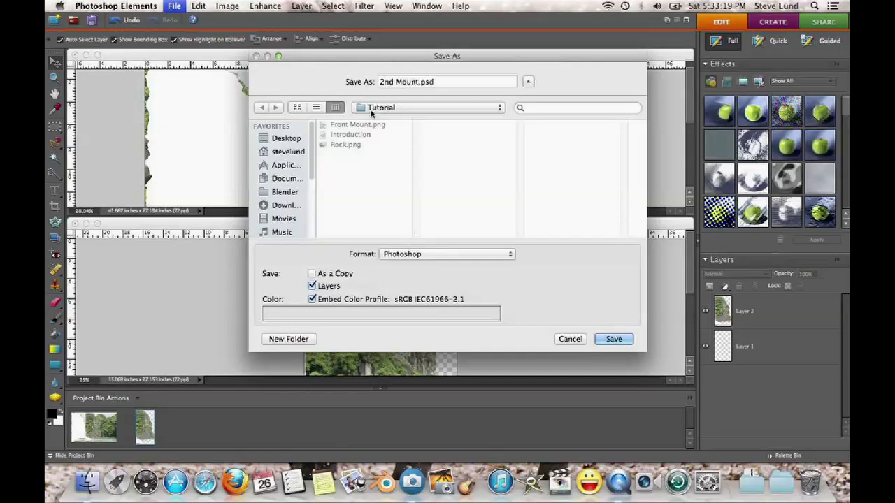
left_click(451, 254)
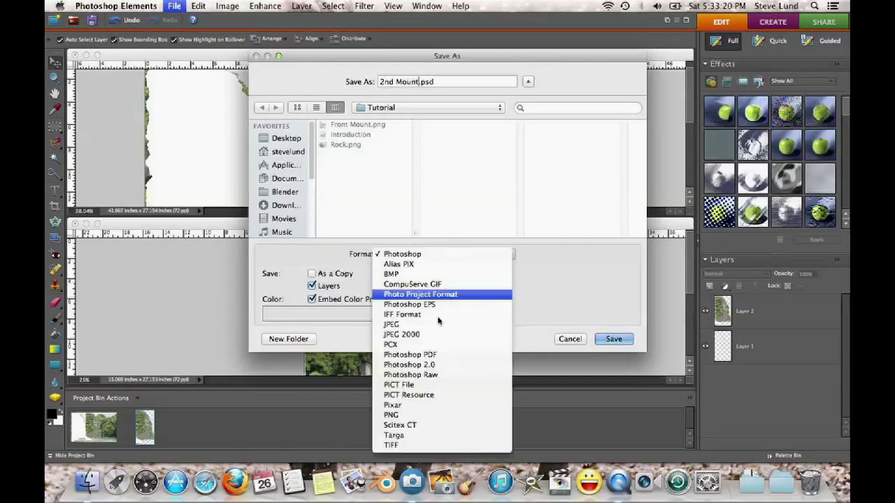
left_click(402, 415)
key("Return")
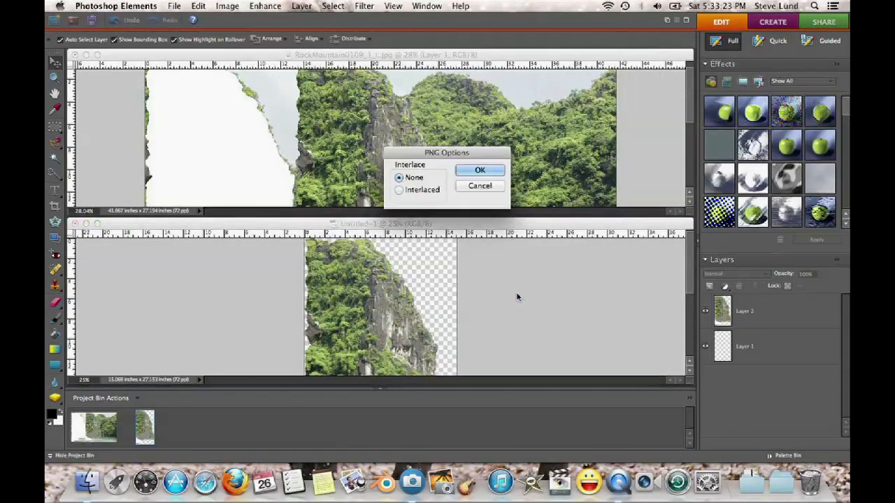
left_click(481, 170)
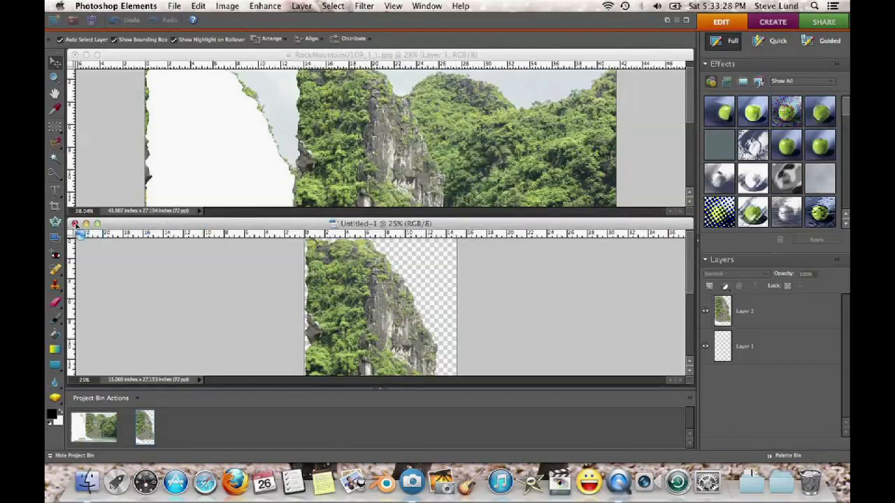
Close the new cliff document and delete the leftover cliff layer, Layer 1, from the enlarged photo
left_click(76, 224)
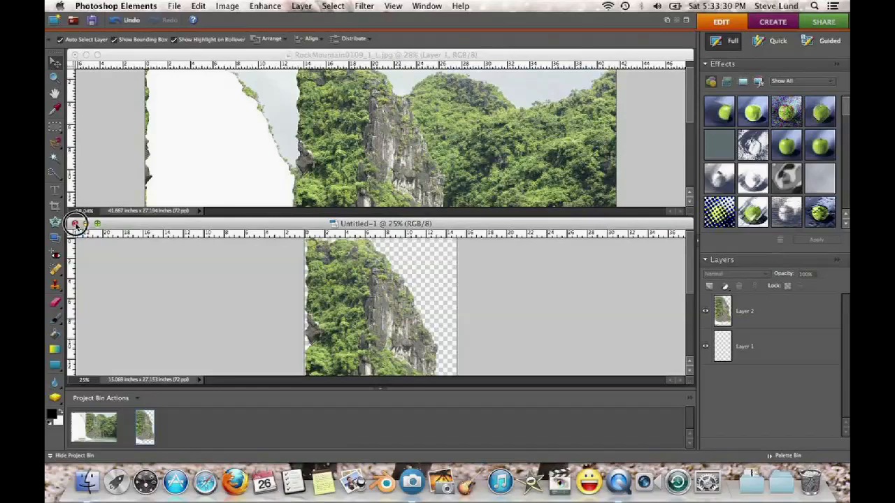
left_click(414, 156)
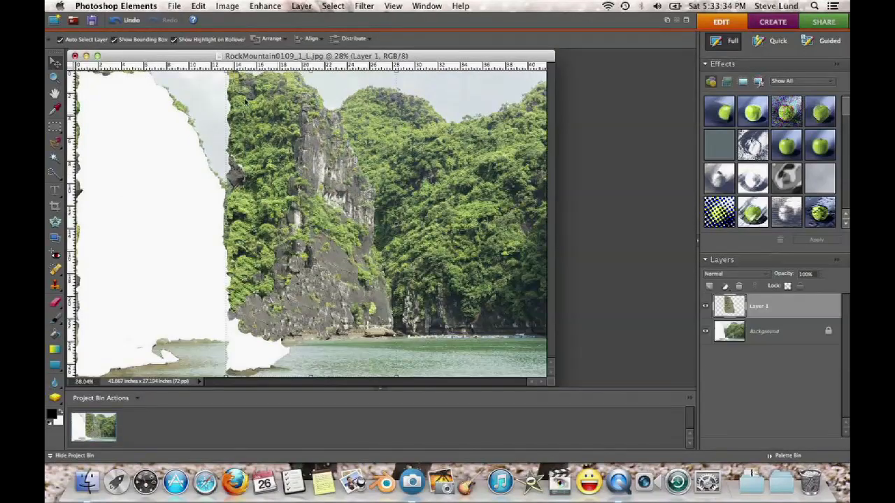
left_click(96, 55)
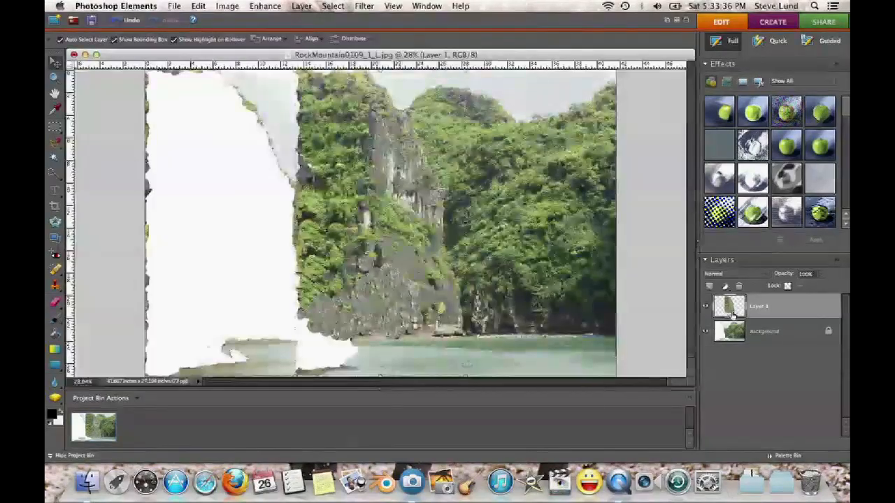
left_click_drag(729, 313, 738, 286)
Clone dark shoreline rock over the upper part of the round white gap at the far cliff's base, undoing the surplus strokes
left_click(55, 76)
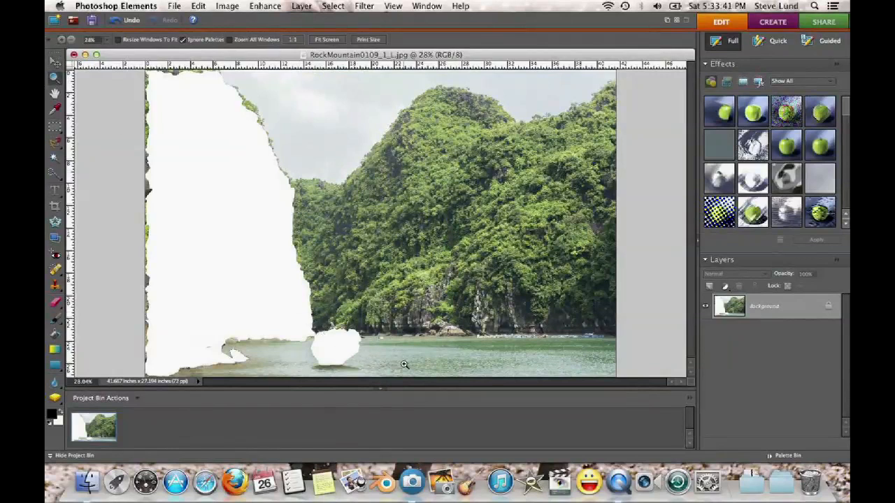
left_click_drag(399, 363, 187, 125)
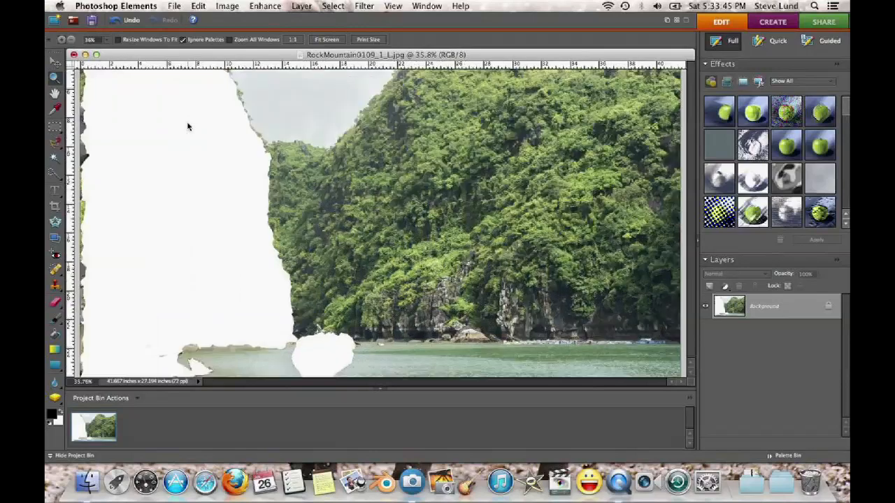
left_click(55, 286)
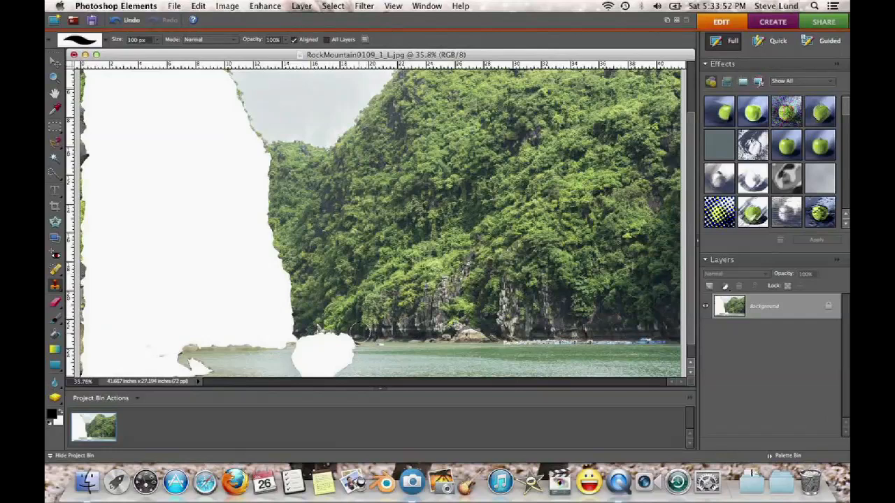
left_click_drag(332, 337, 305, 338)
left_click_drag(385, 342, 316, 342)
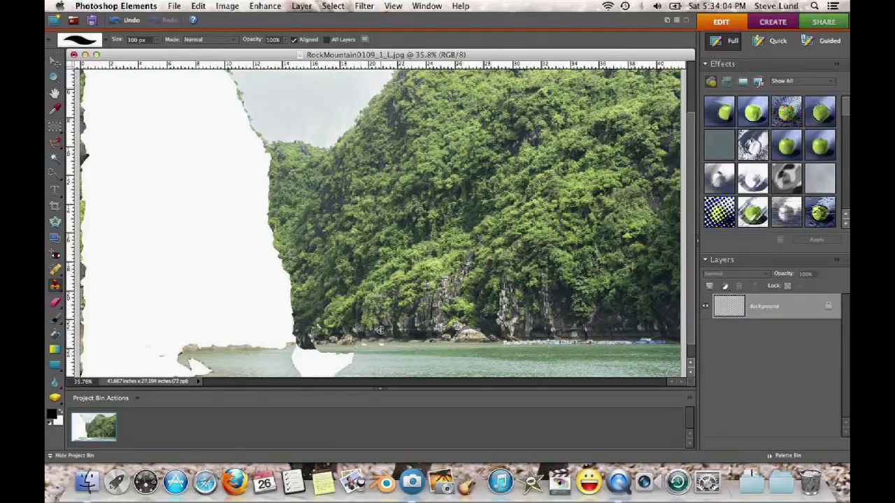
left_click(359, 339)
key("super+z")
key("super+z")
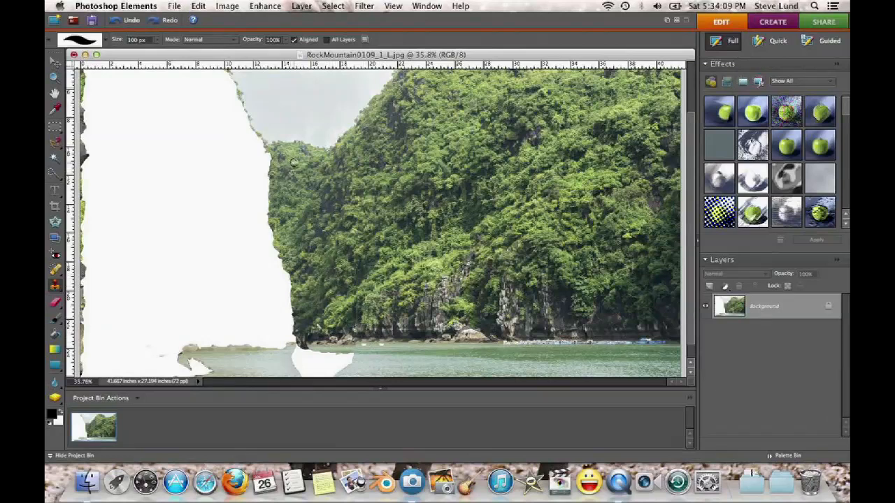
Extend the distant ridge's tree line leftward into the large white gap by cloning its foliage, undoing the mismatched strokes
left_click(253, 156)
left_click_drag(265, 145, 226, 142)
left_click(222, 144)
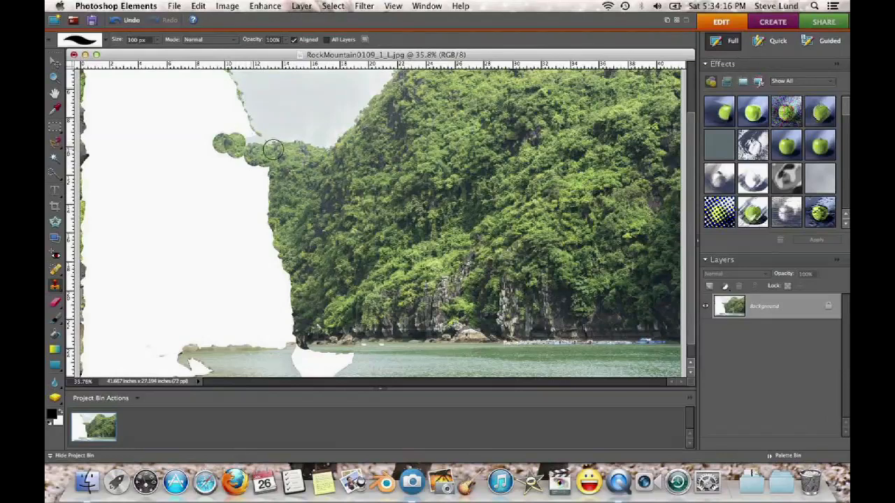
left_click(334, 160, "alt")
left_click(235, 145)
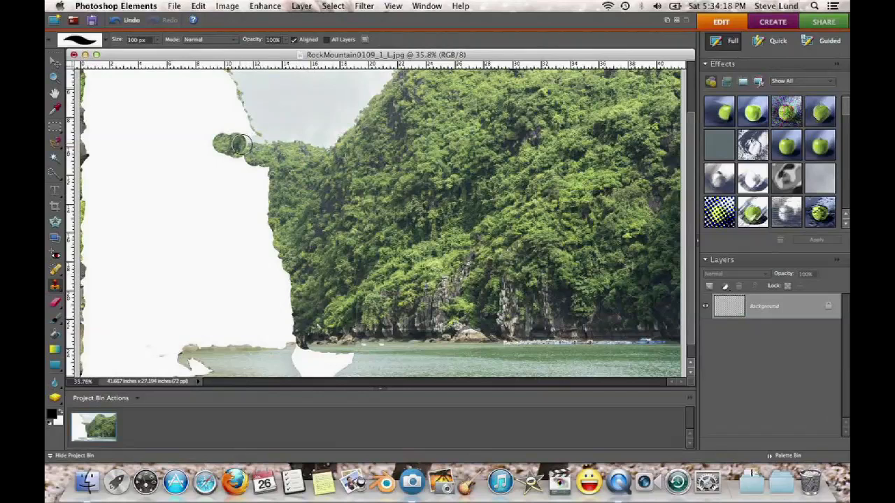
key("super+z")
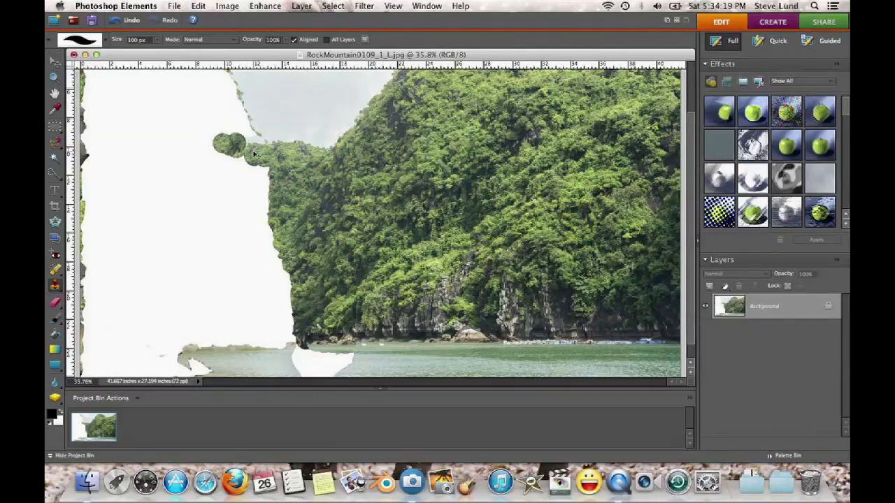
key("super+z")
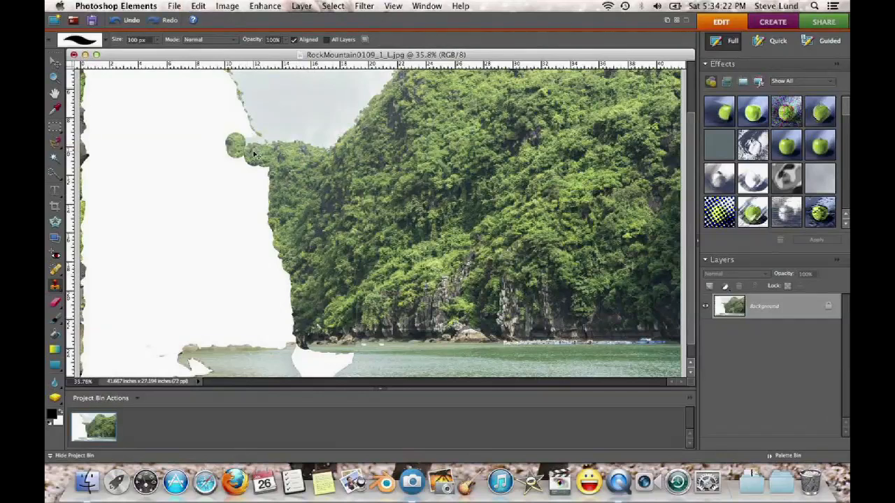
key("super+z")
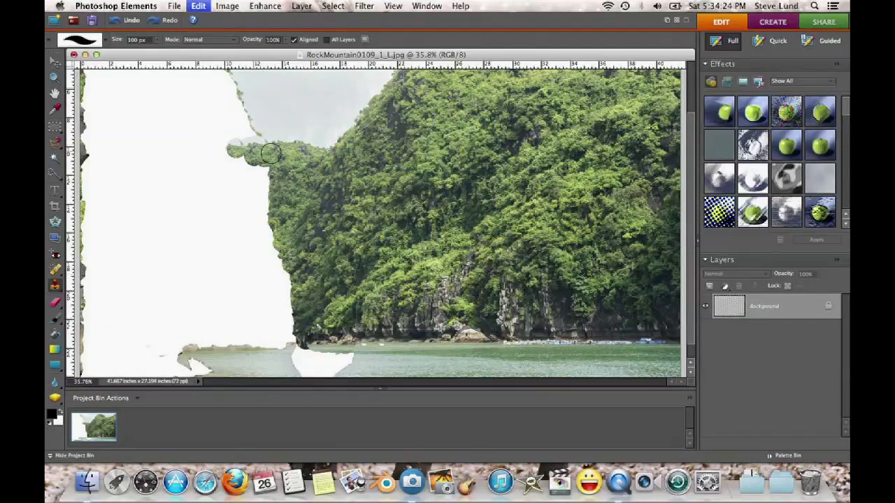
key("super+z")
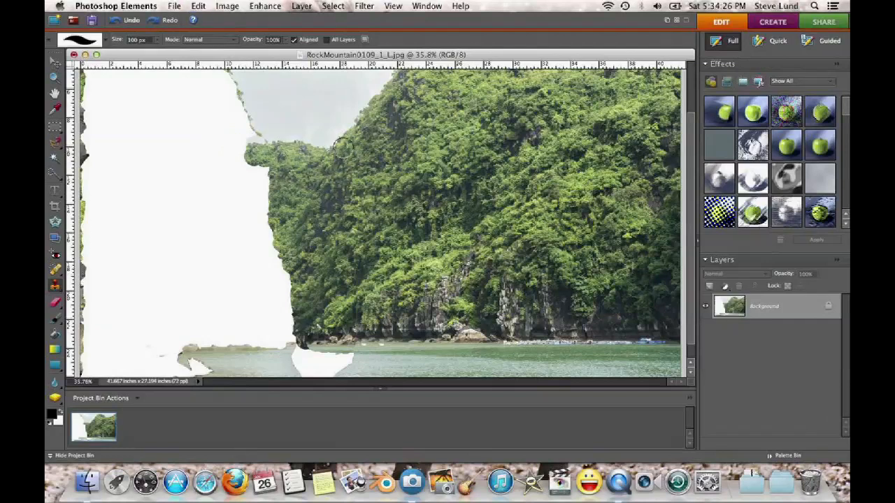
left_click(229, 149)
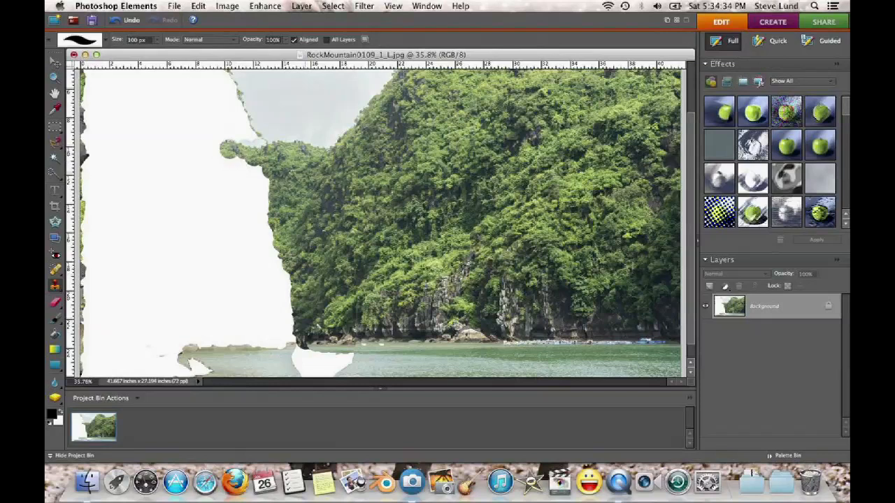
Clone hillside foliage into the white gap below the extended ridge, painting a strip downward beside the existing slope
left_click(330, 201, "alt")
left_click(267, 175)
left_click(264, 198)
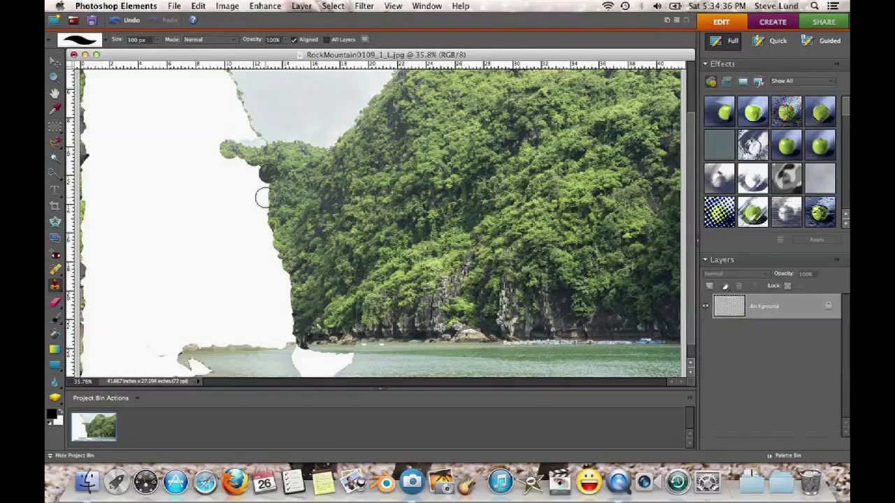
left_click(262, 209)
left_click(245, 166)
left_click(227, 168)
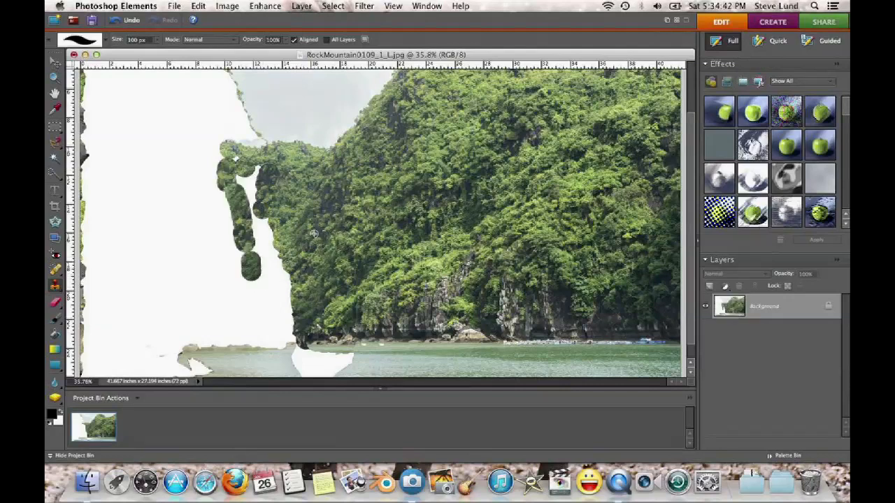
Fill the upper part of the white sliver between the new foliage strip and the hillside with cloned foliage
left_click(263, 165)
left_click(237, 166)
left_click(242, 183)
left_click(254, 180)
left_click(240, 183)
left_click(250, 202)
left_click(251, 195)
left_click(252, 193)
Clone hillside foliage over the gap between the new strip and the slope, covering the leftover white spots around mid-height
left_click(304, 209, "alt")
left_click(258, 216)
left_click(272, 233)
left_click(262, 232)
left_click(254, 245)
left_click(247, 252)
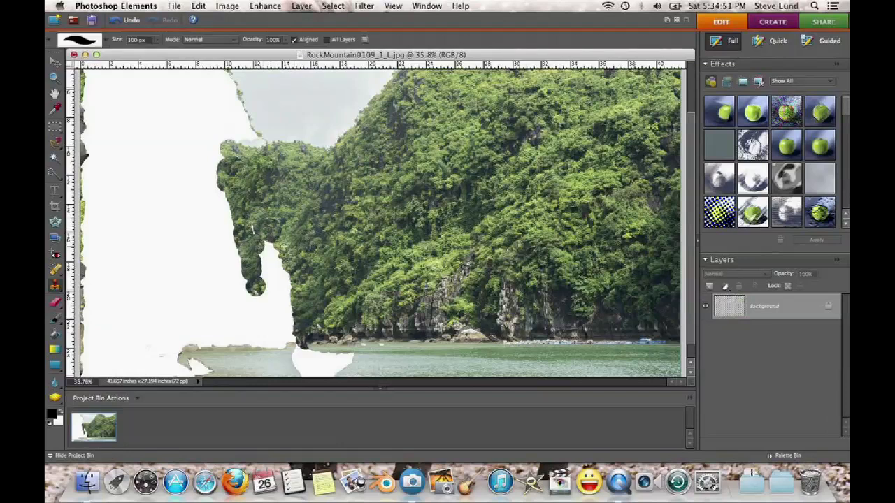
left_click(256, 233)
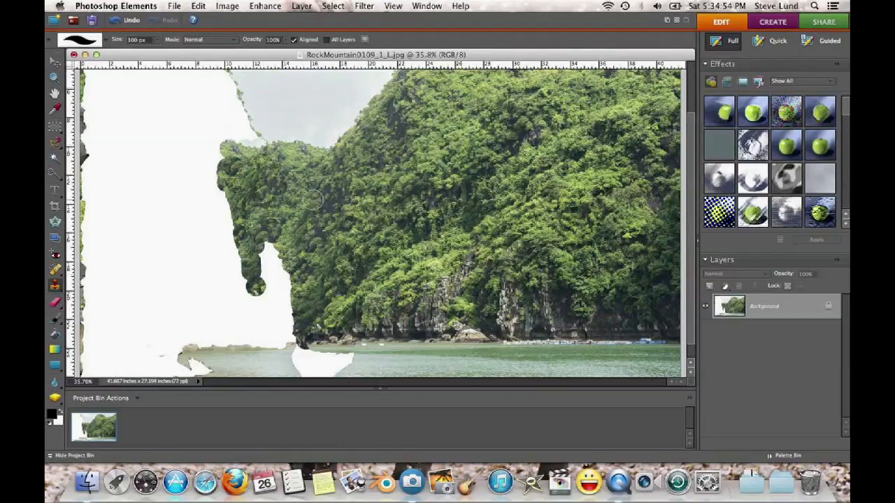
Clone darker foliage from near the hillside's base into the upper end of the remaining sliver and over the strip's lower tip
left_click(336, 298, "alt")
left_click(275, 245)
left_click(265, 245)
left_click(258, 289)
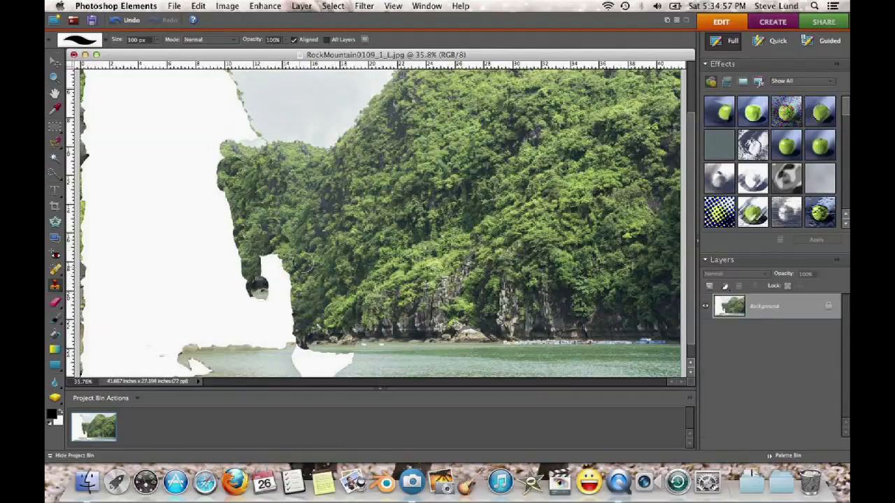
left_click_drag(263, 263, 259, 297)
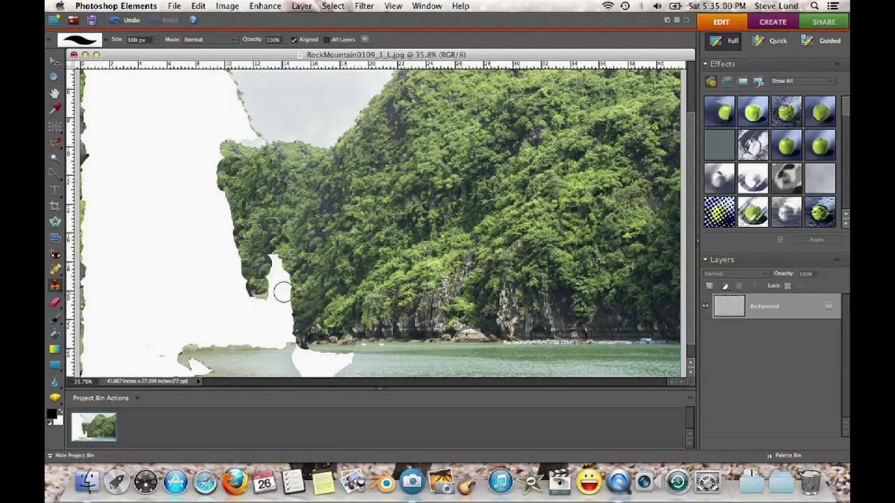
left_click(272, 256)
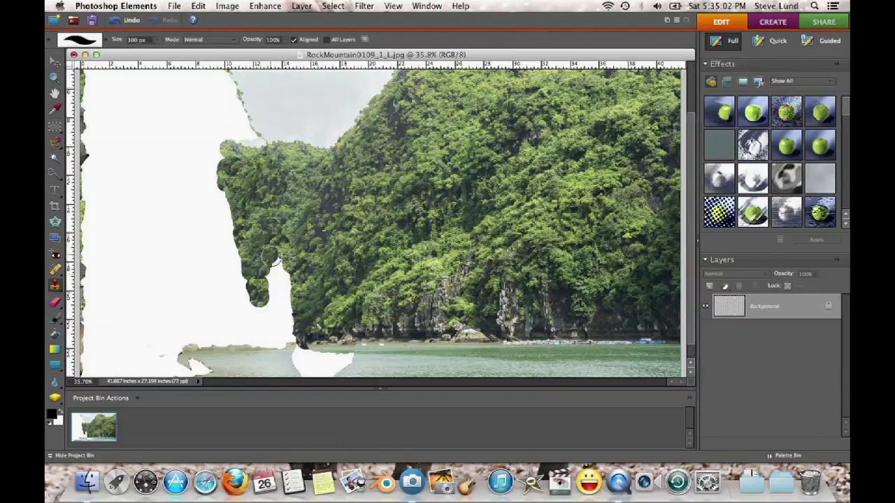
Extend the hillside's foliage into the right side of the white sliver, painting down toward the shoreline and around the strip's tip
left_click(293, 281)
left_click(279, 281)
left_click_drag(280, 291, 288, 320)
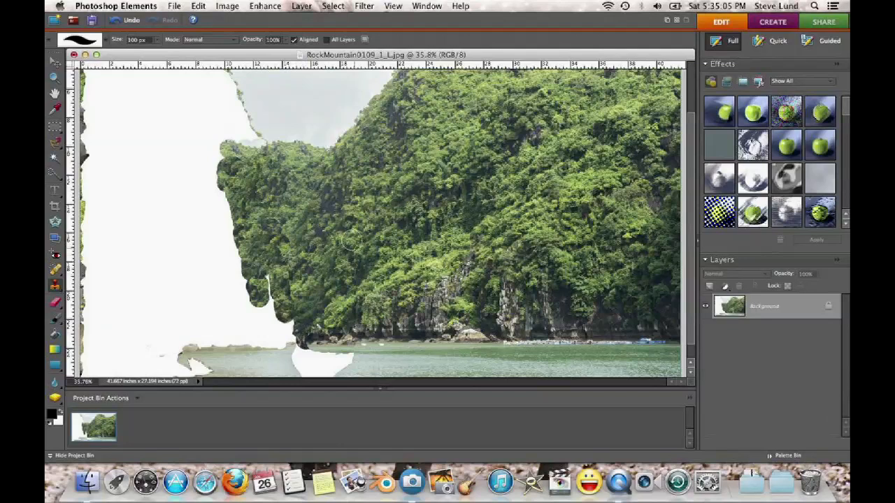
left_click(273, 238)
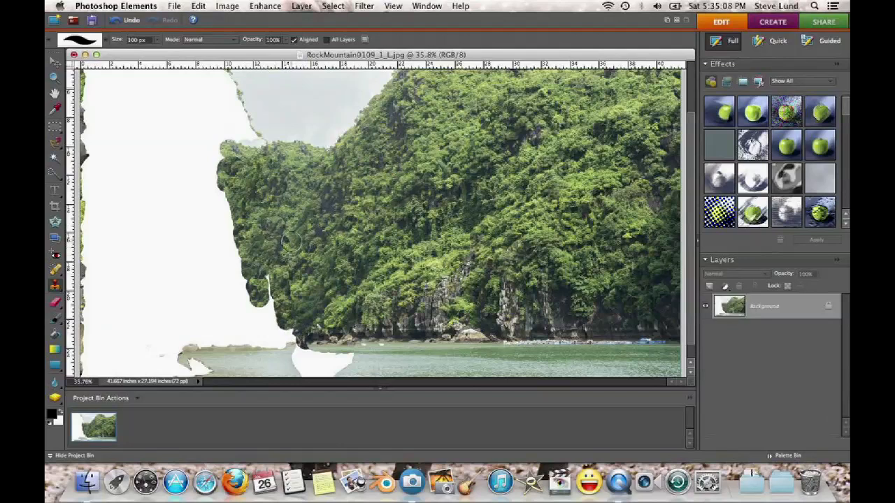
left_click(254, 303)
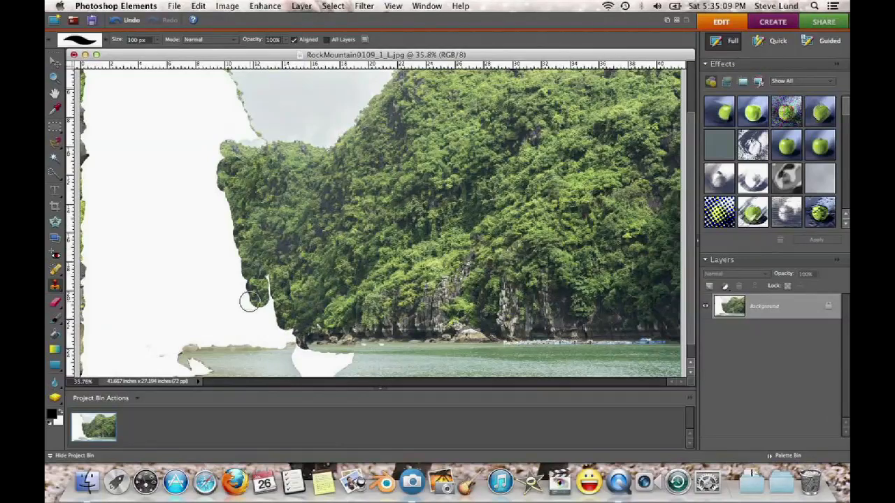
Clone shoreline rocks along the base of the extended hillside, undoing the misplaced foliage stroke over the water
left_click(271, 336)
left_click(286, 336)
left_click(292, 342)
left_click(302, 339)
left_click(269, 335)
left_click(311, 308, "alt")
left_click(355, 343)
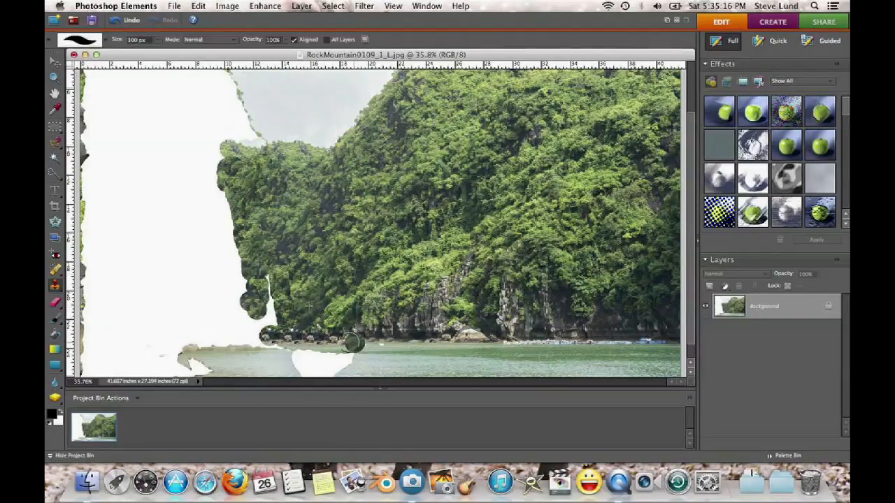
key("super+z")
Clone foliage over the extended hillside's lower corner and close the last of the white sliver above it
left_click(332, 319, "alt")
left_click(268, 336)
left_click(250, 322)
mouse_move(279, 320)
left_mouse_down()
mouse_move(269, 280)
mouse_move(266, 323)
left_mouse_up()
left_click(324, 266, "alt")
mouse_move(260, 288)
left_mouse_down()
mouse_move(254, 324)
mouse_move(266, 292)
left_mouse_up()
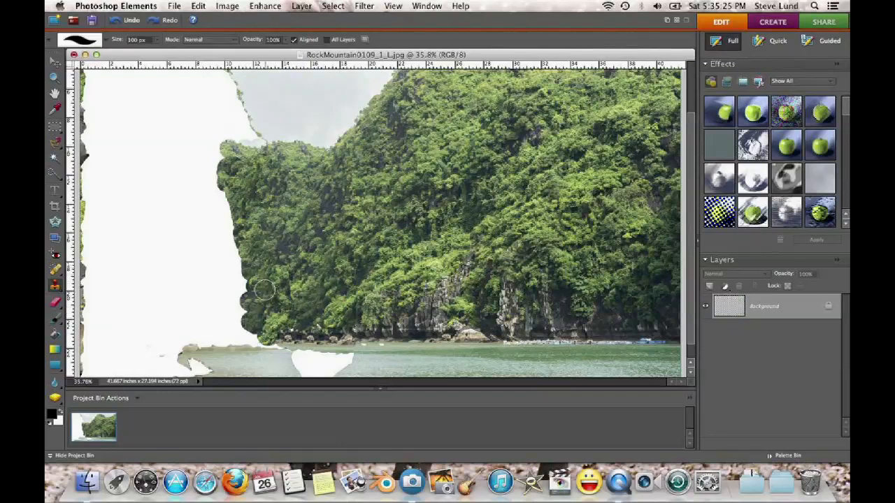
mouse_move(310, 287)
left_mouse_down()
mouse_move(292, 298)
mouse_move(273, 332)
left_mouse_up()
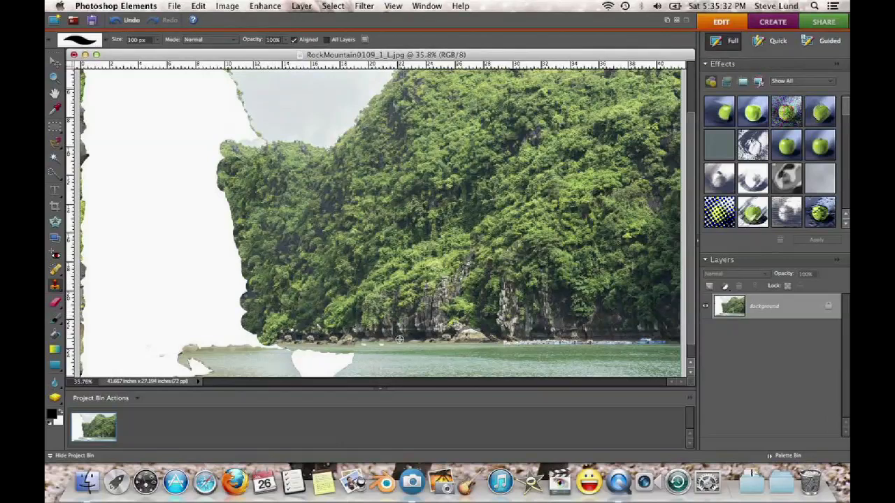
Try to clone over the shoreline rocks at the cliff's base, and undo the strokes
left_click_drag(381, 336, 370, 338)
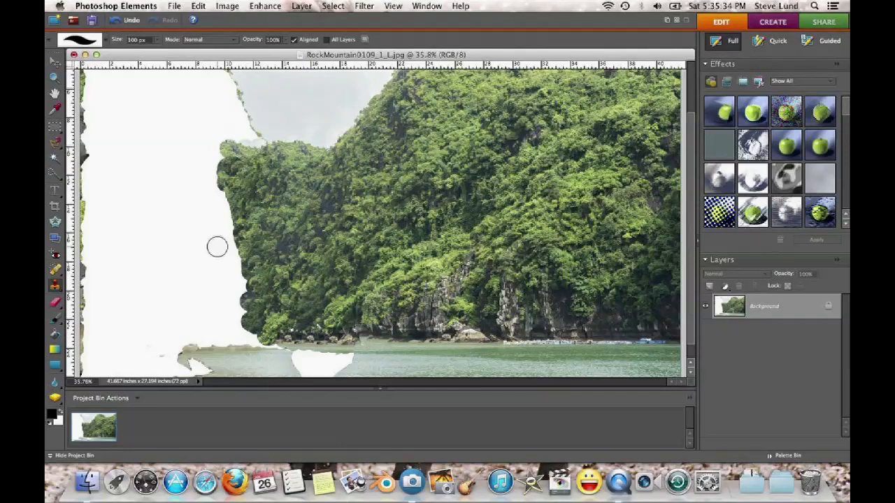
left_click(358, 333)
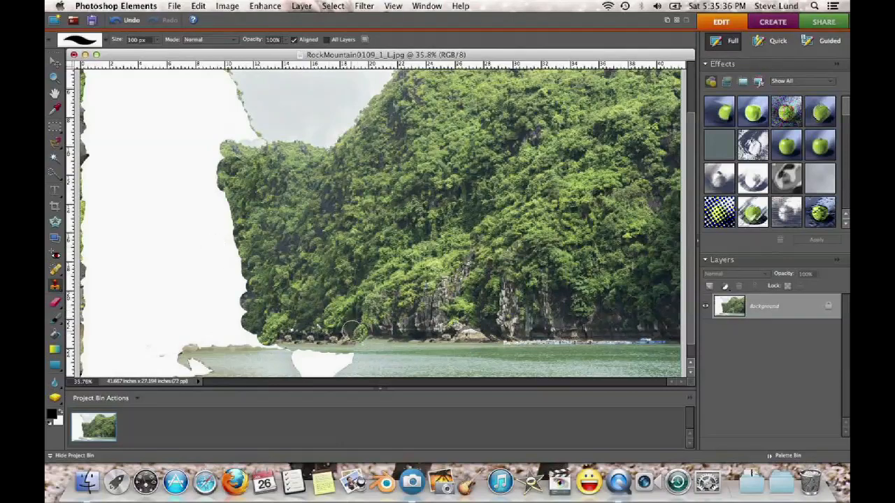
key("super+z")
key("super+z")
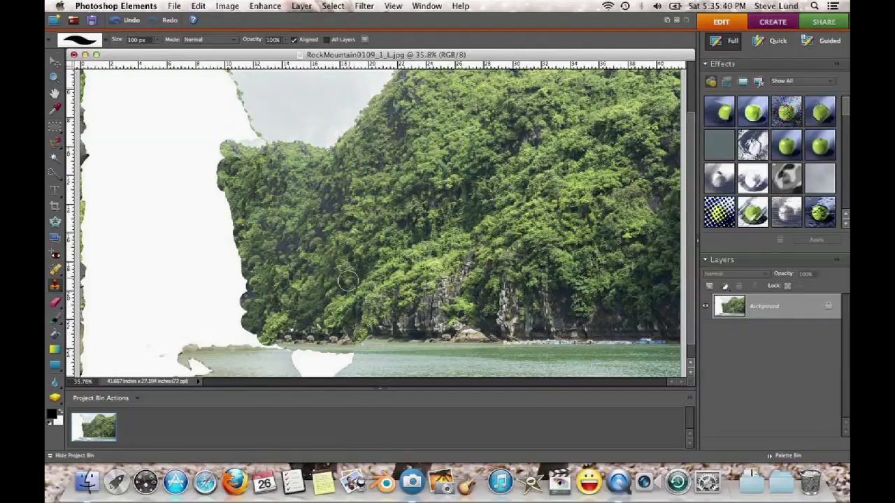
key("super+z")
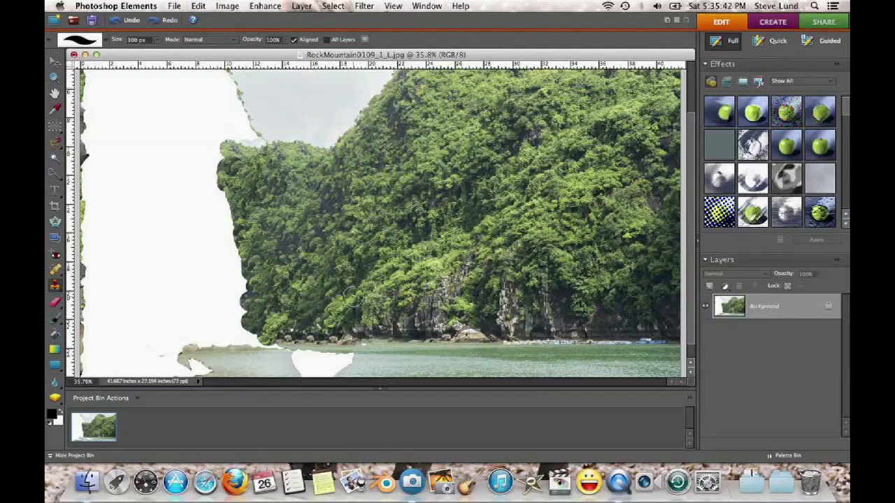
Round out the extended hillside's outer edge with cloned foliage, from the shoreline corner up along its lower half
left_click(259, 339)
left_click(268, 294, "alt")
left_click(253, 288)
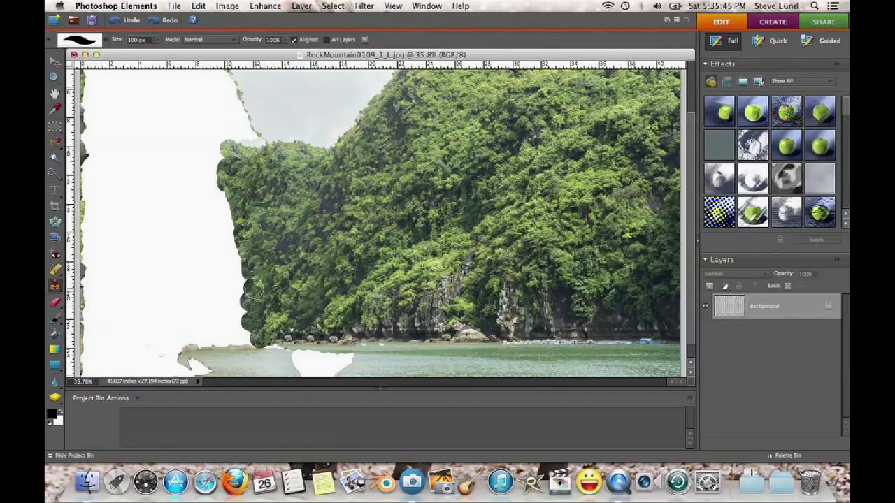
left_click(247, 272)
left_click(256, 162)
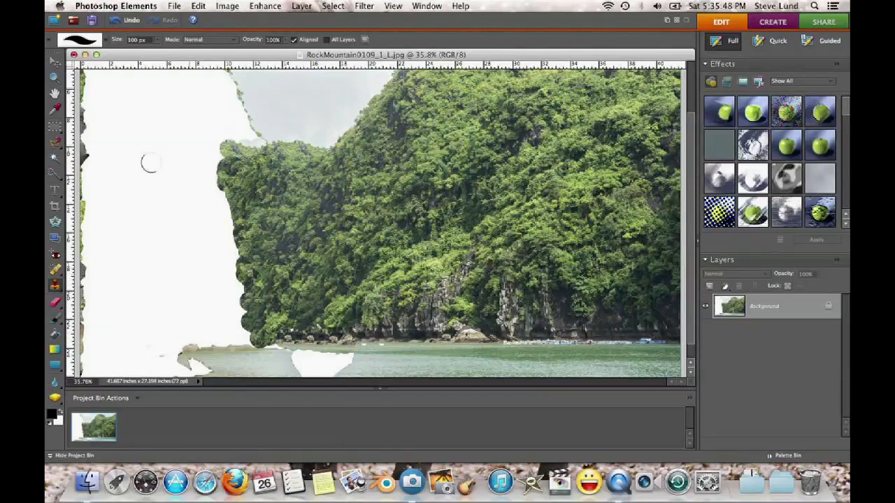
Select the whole remaining mountain with the Magnetic Lasso, tracing the waterline, the extended hillside's edge and the ridge against the sky
left_click(55, 142)
scroll(642, 334, "up", 3)
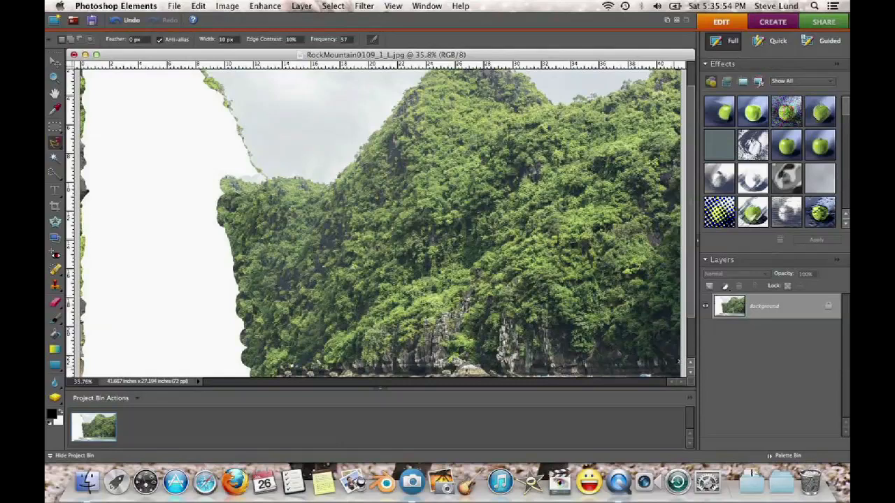
scroll(642, 334, "down", 2)
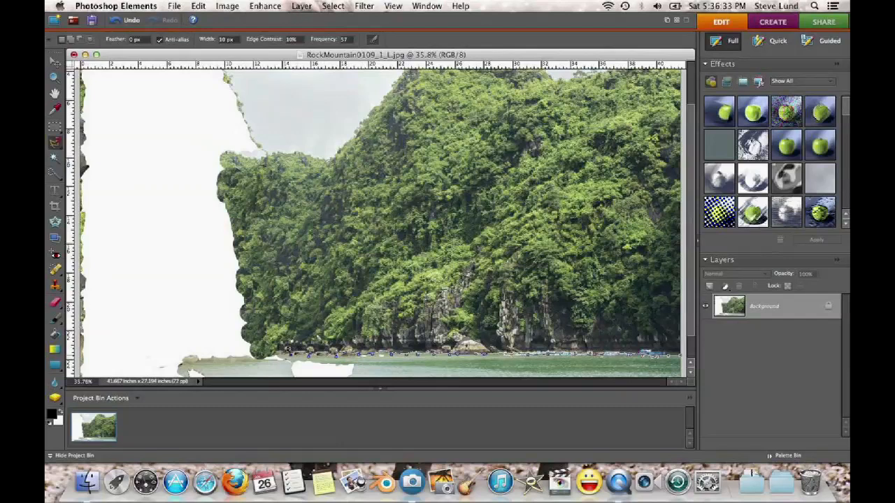
left_click(314, 357)
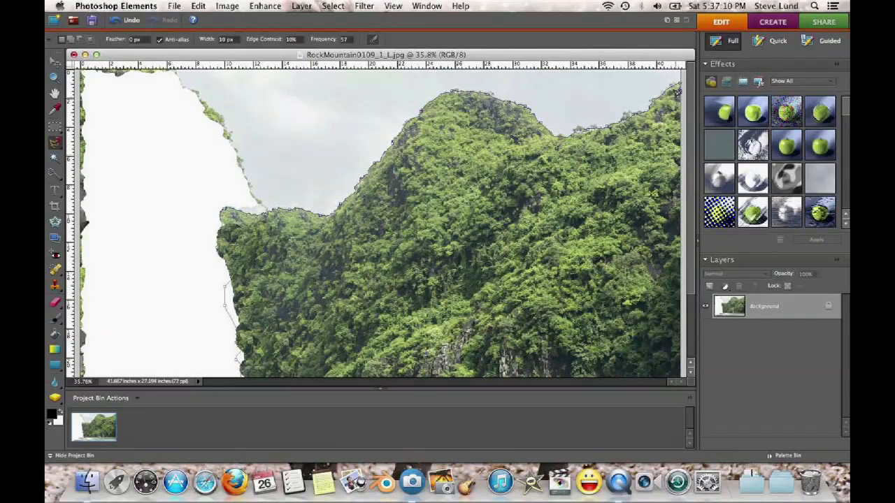
double_click(653, 238)
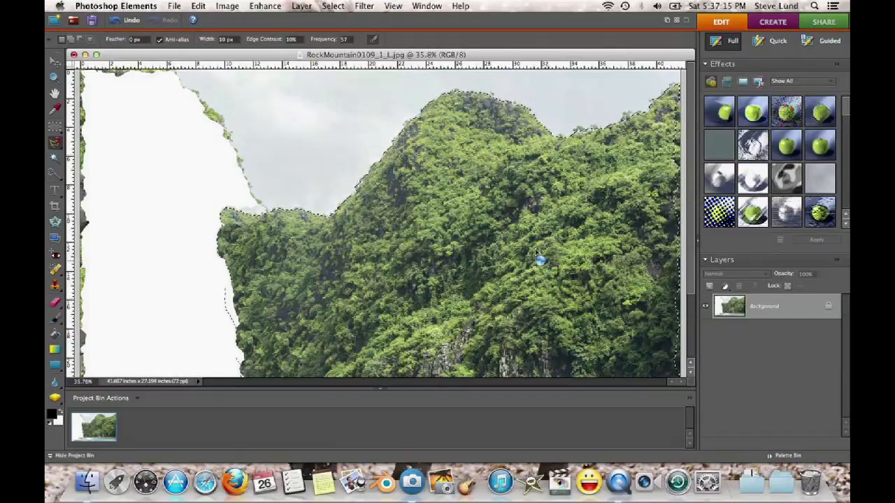
Cut the selected mountain out of the photo and create a new image from the clipboard
key("BackSpace")
left_click(174, 6)
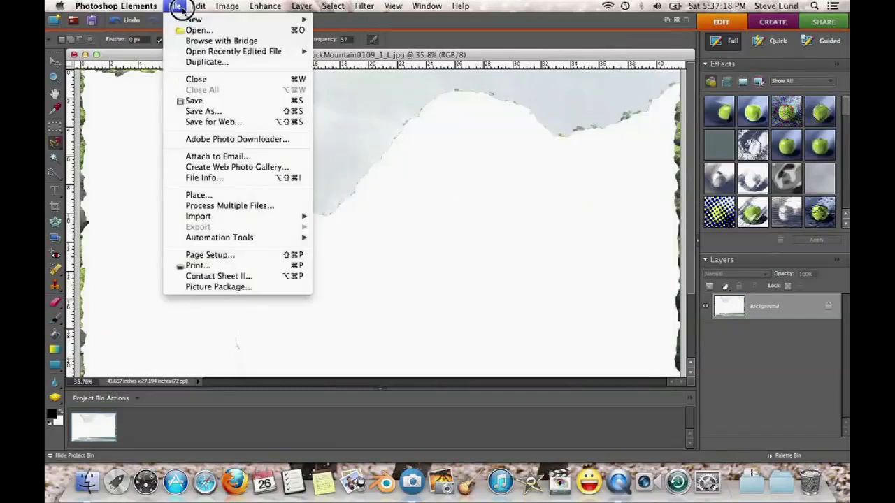
mouse_move(224, 19)
left_click(353, 33)
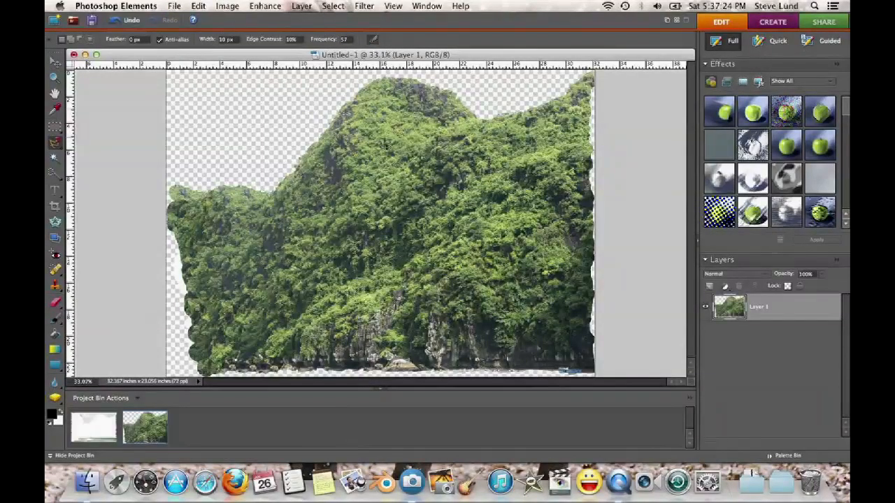
Save the cut-out mountain as a new file in the Tutorial folder, entering the name 3rd Mou
left_click(174, 6)
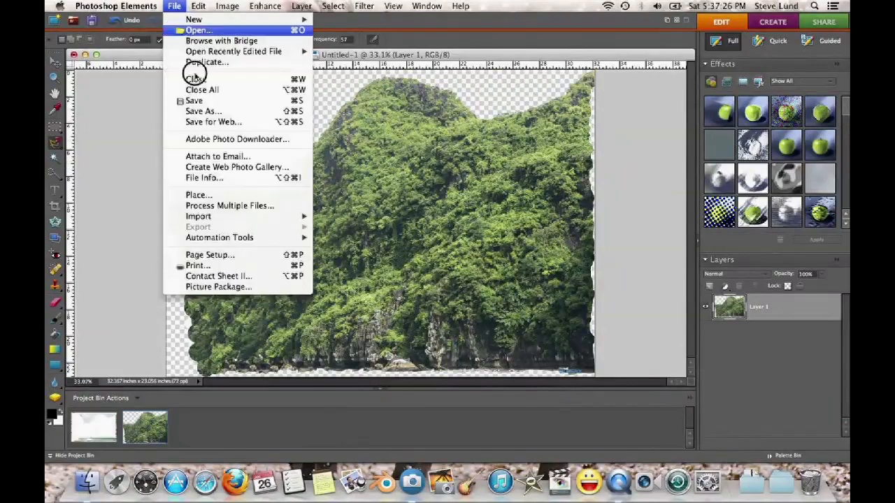
left_click(255, 111)
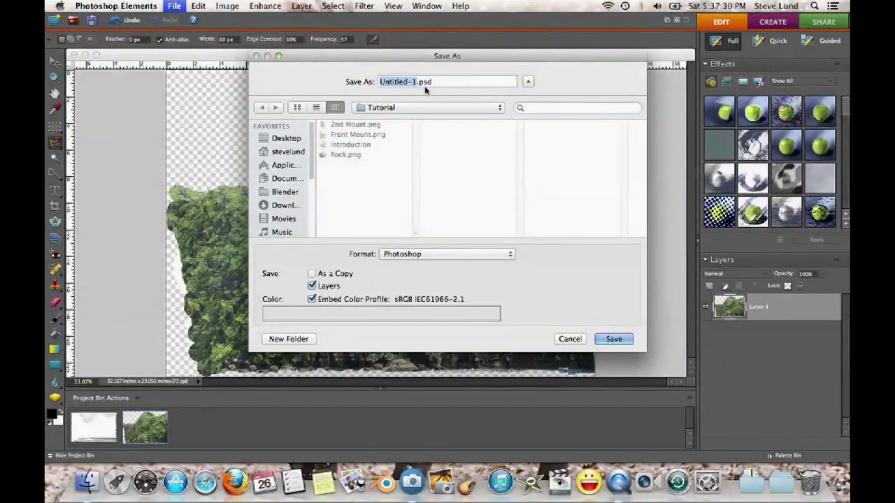
type("3rd Mou")
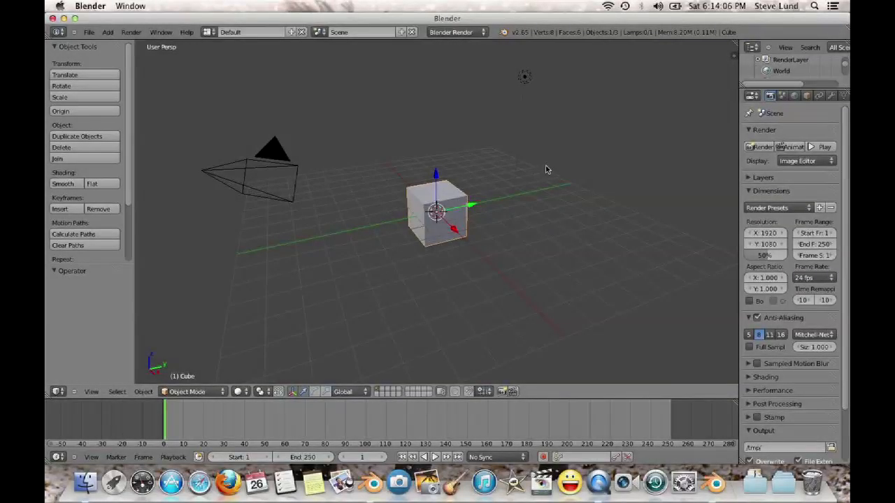
Switch to Blender and delete the default cube from the scene
scroll(468, 205, "up", 1)
scroll(468, 205, "up", 2)
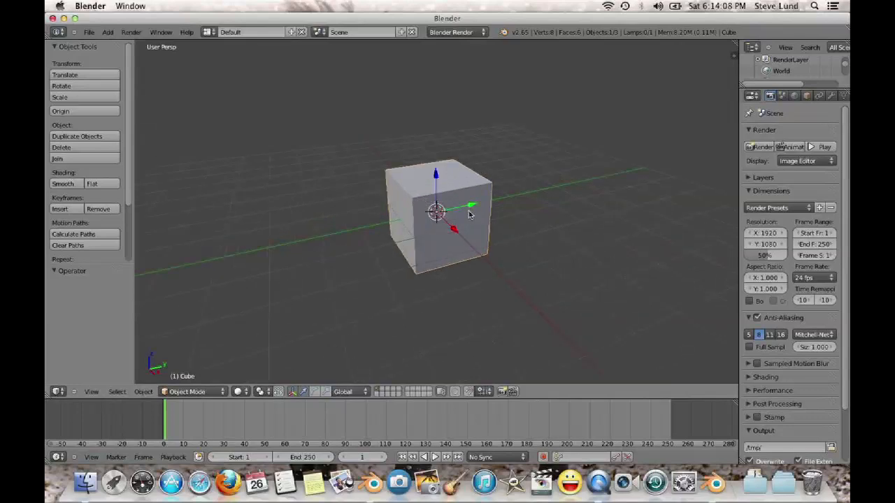
key("x")
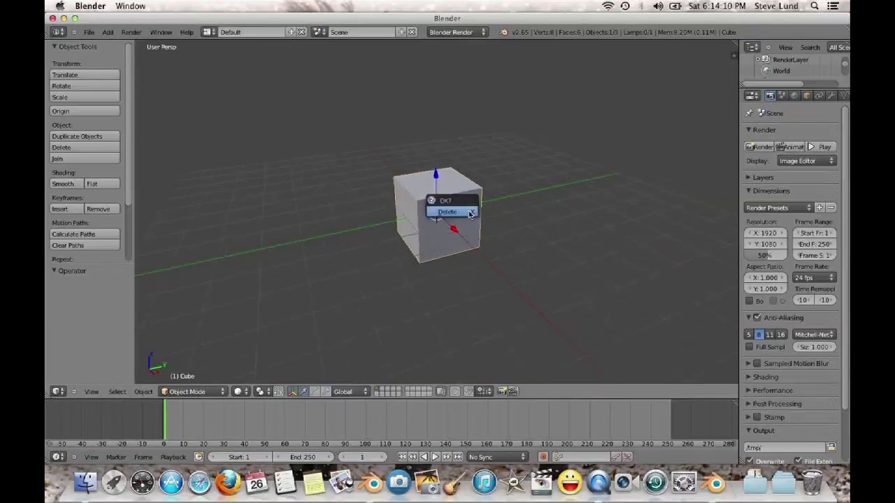
left_click(447, 212)
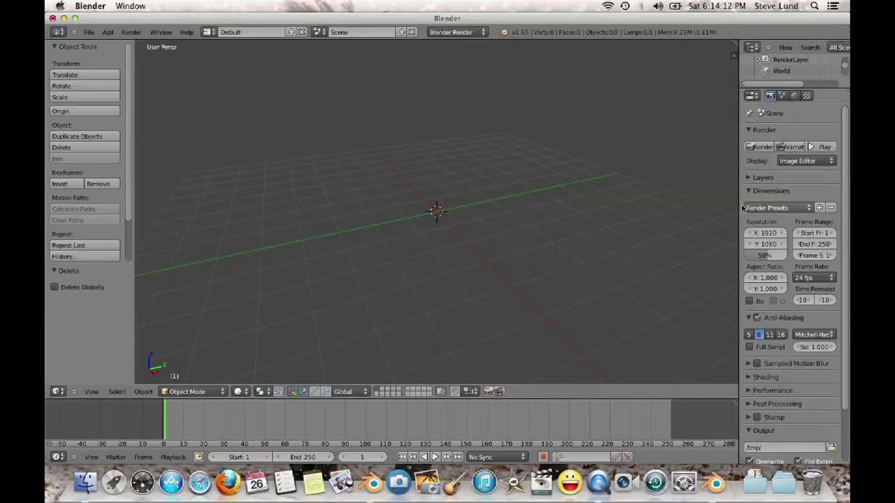
Widen the render settings area and set the render resolution to 1024 by 668 at 100%
left_click_drag(739, 204, 635, 203)
left_click_drag(689, 254, 784, 249)
left_click(683, 232)
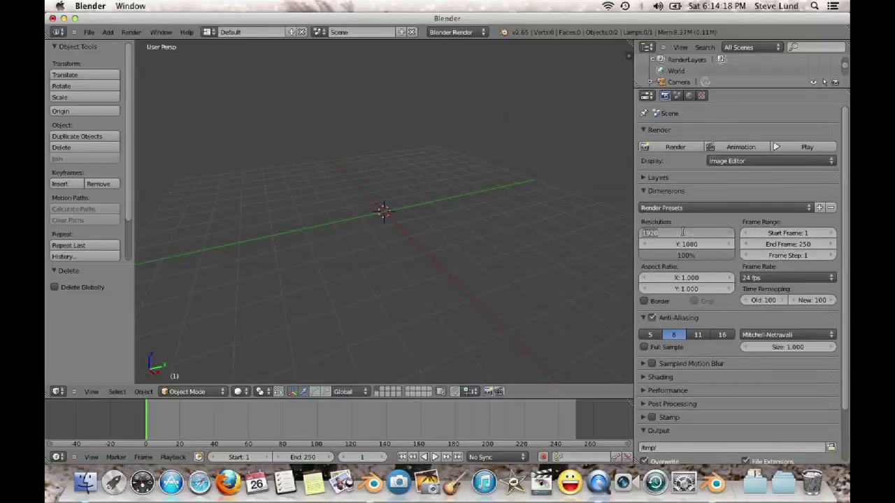
type("1")
key("Tab")
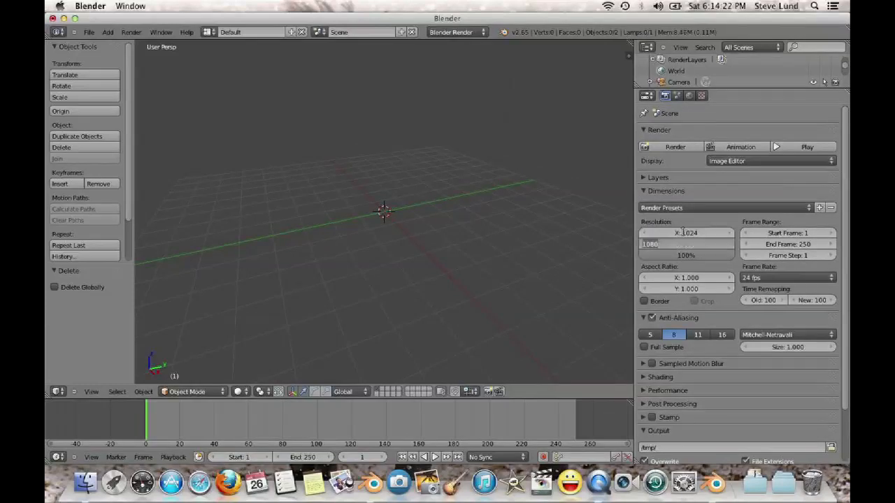
type("566")
key("Return")
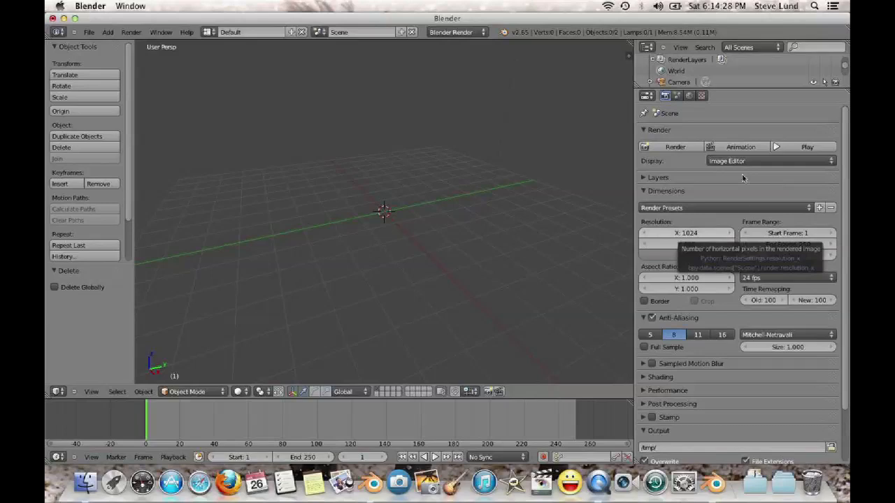
Select the scene's camera and open its lens and display settings
scroll(450, 215, "down", 1)
scroll(450, 216, "down", 1)
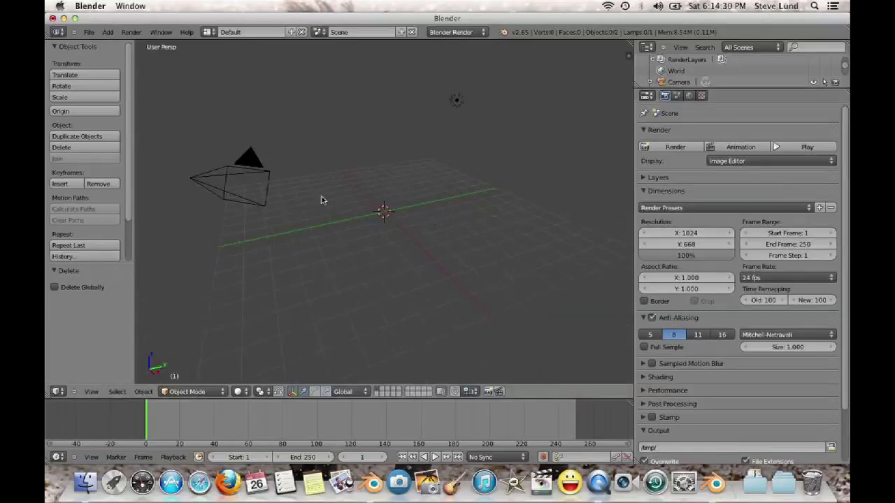
right_click(266, 182)
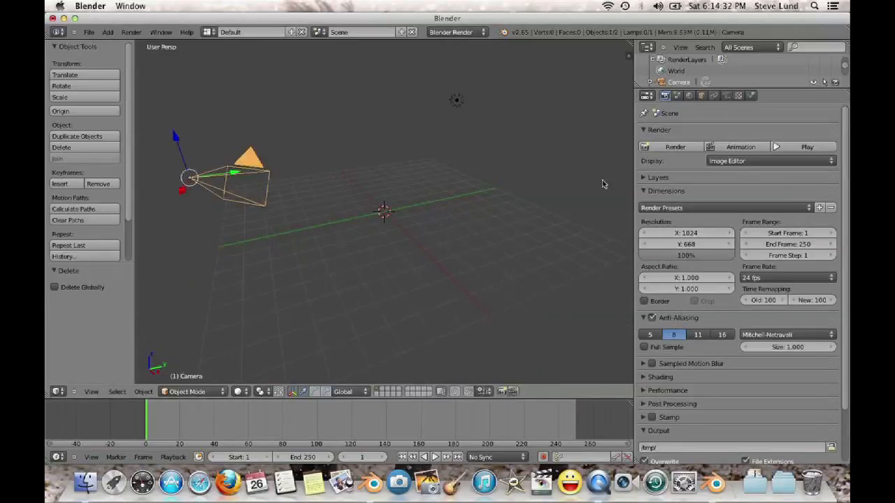
left_click(726, 95)
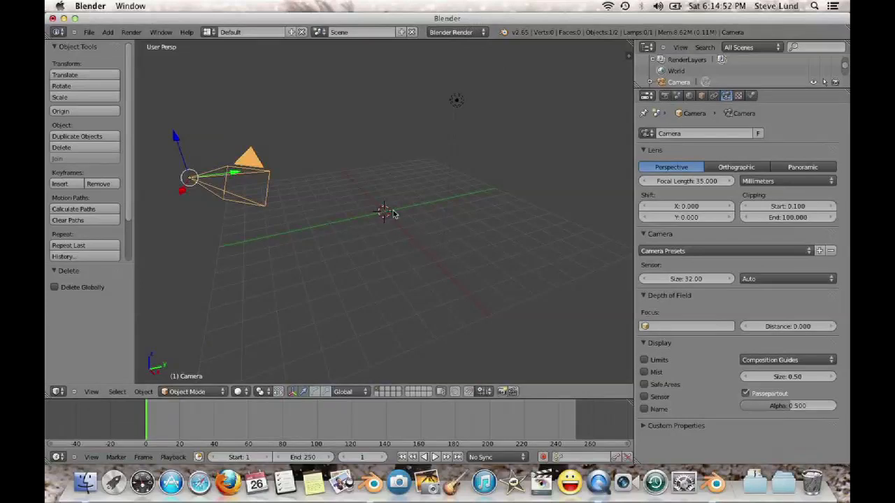
Add a mesh plane at the scene's center and scale it up by a factor of 10
key("shift+a")
mouse_move(384, 211)
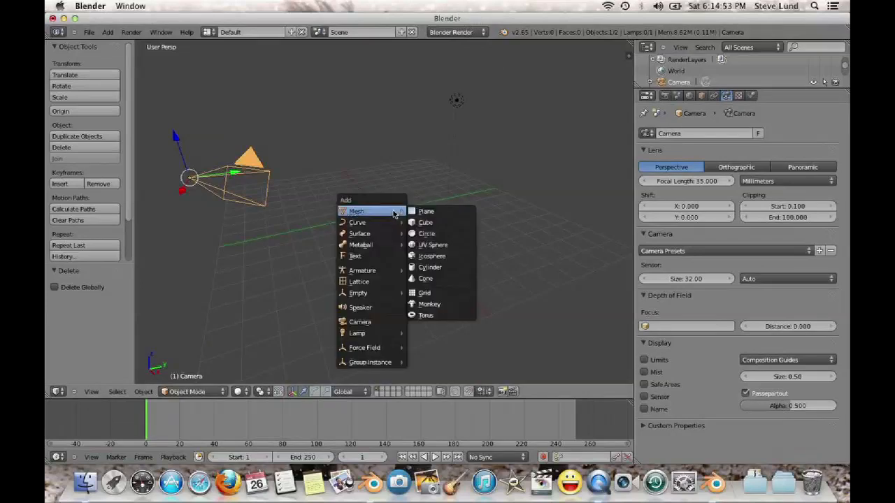
left_click(436, 217)
type("s")
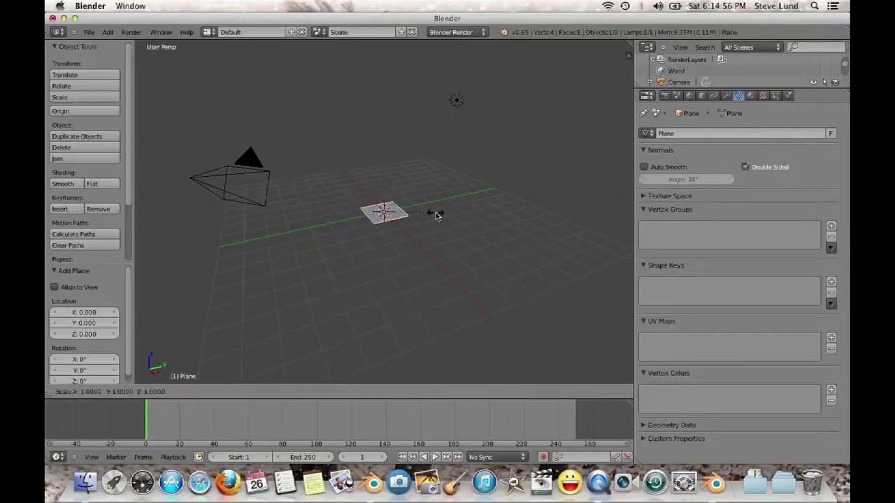
type("10")
key("Return")
Start the Screencast Keys display in the 3D view
middle_click_drag(366, 222, 411, 209)
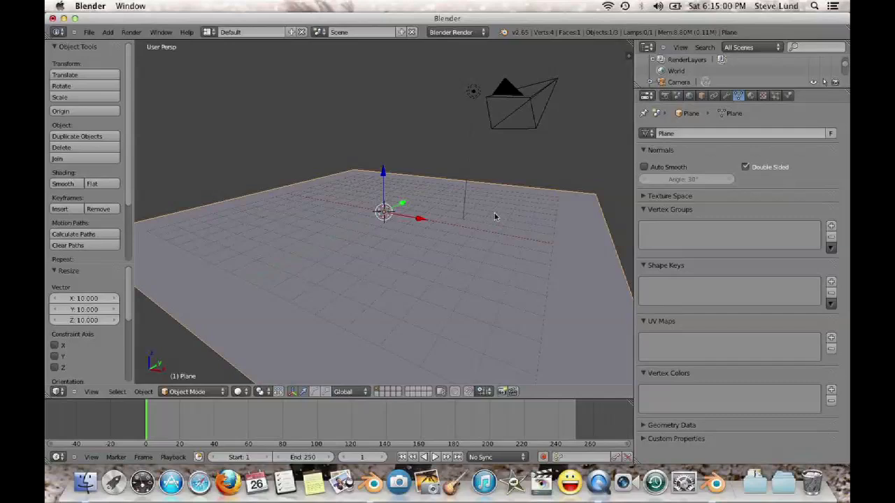
key("n")
scroll(568, 308, "down", 5)
left_click(575, 374)
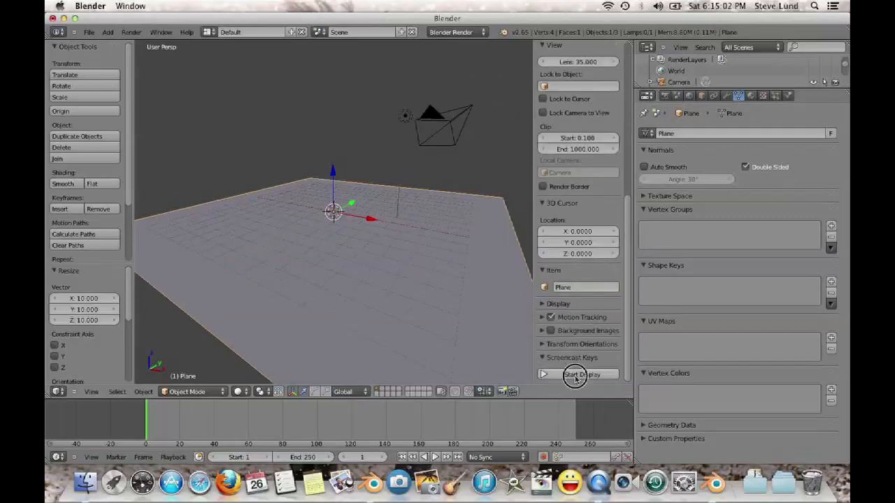
key("n")
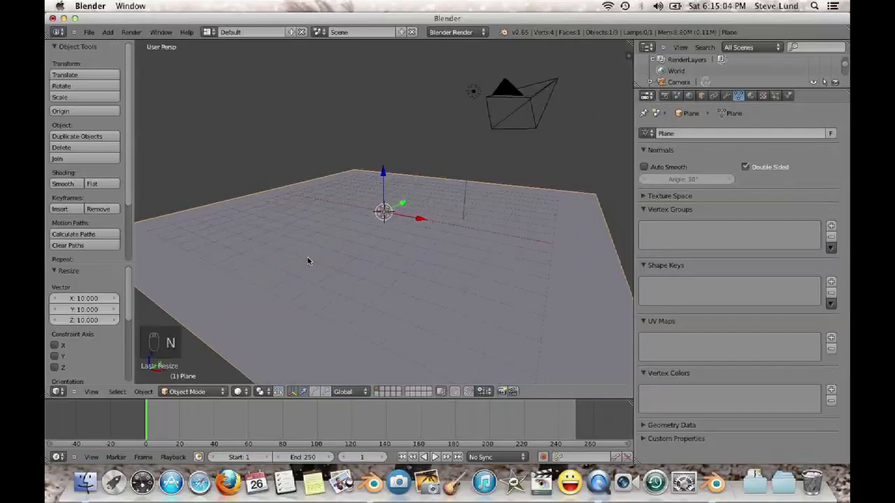
Align the camera to the front view and select the camera
scroll(308, 261, "down", 2)
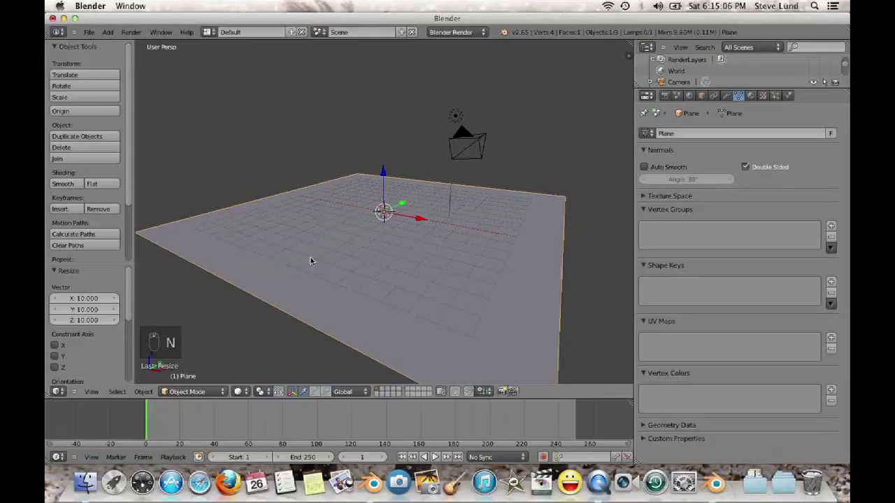
key("KP_1")
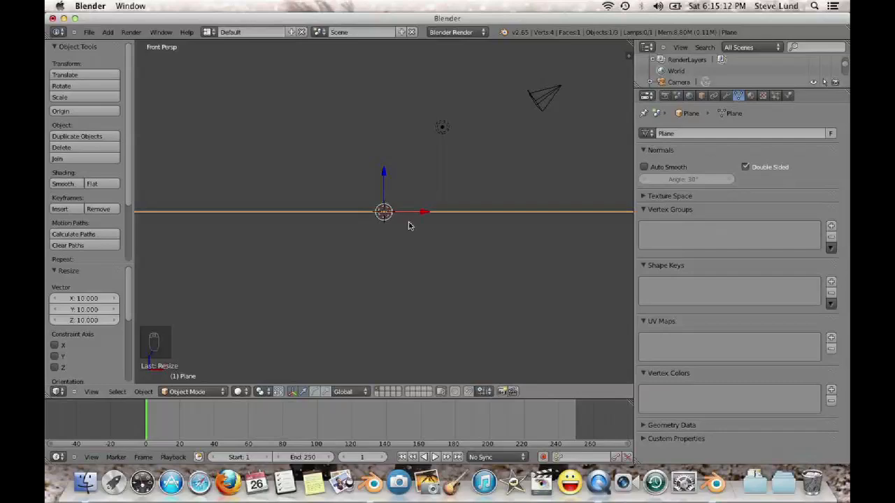
key("ctrl+alt+KP_0")
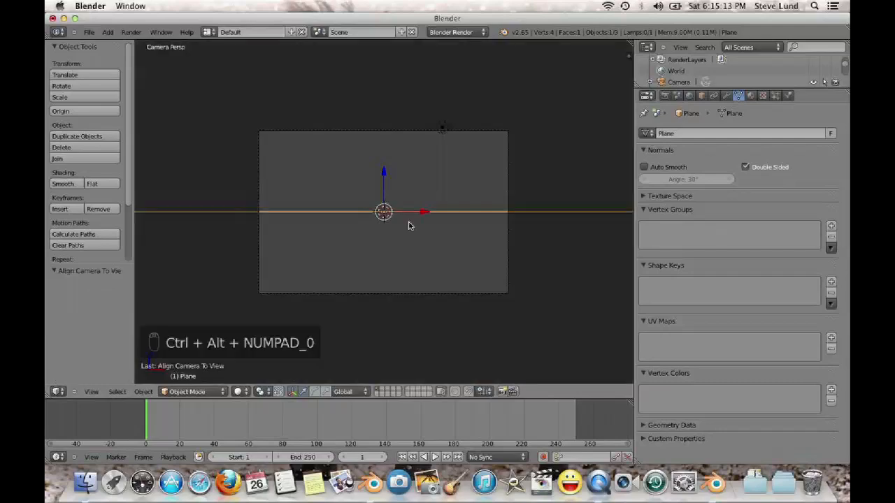
right_click(443, 298)
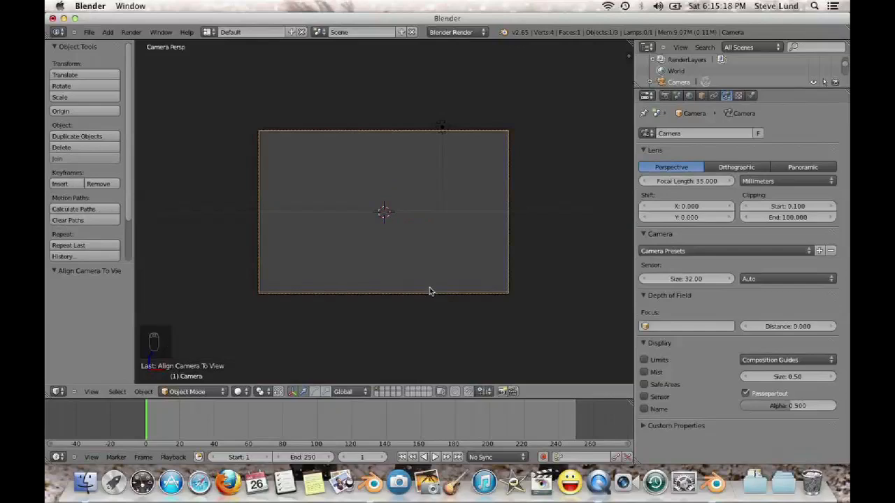
Enable background images for the 3D view and expand their settings
key("n")
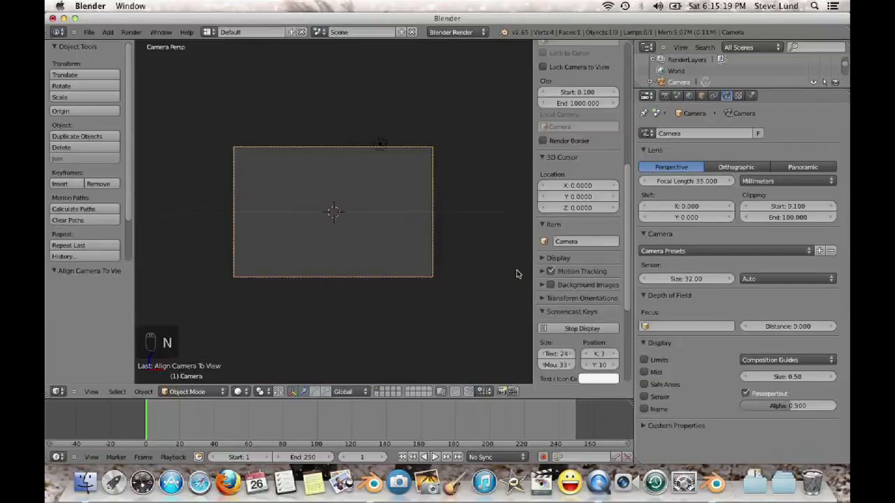
left_click(551, 285)
left_click(544, 285)
left_click(563, 305)
scroll(579, 319, "down", 2)
left_click(580, 324)
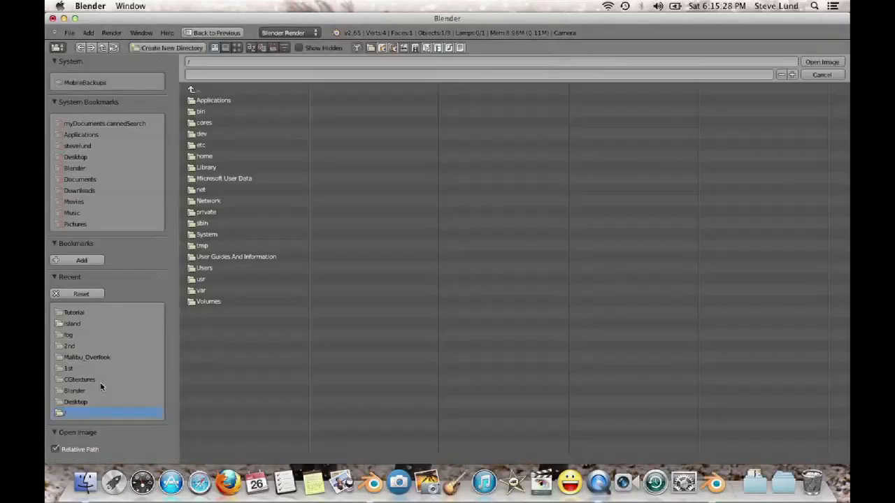
left_click(109, 324)
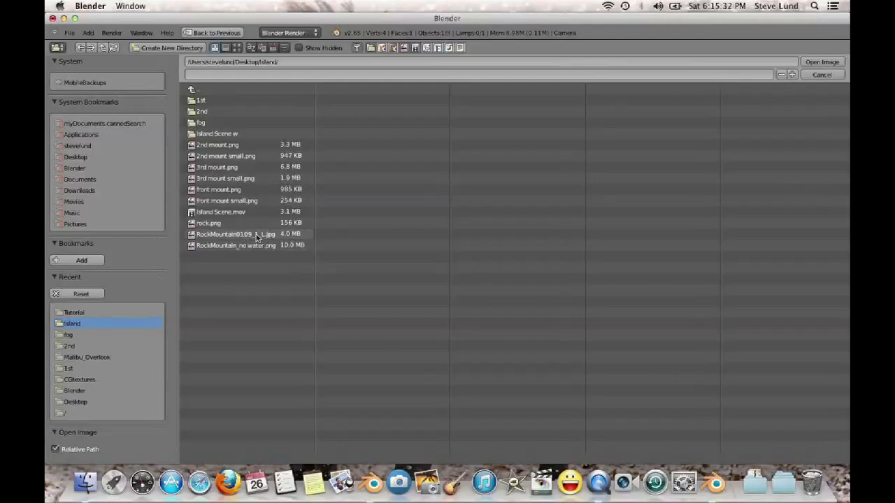
left_click(818, 63)
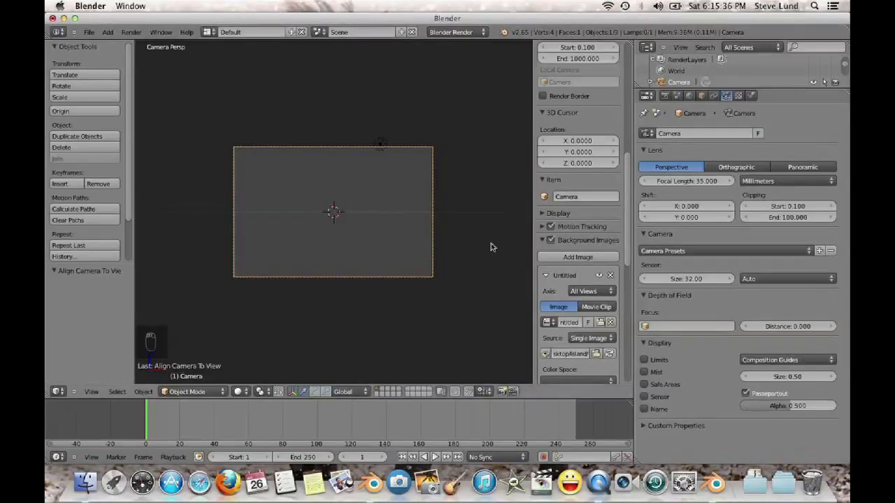
scroll(608, 357, "down", 1)
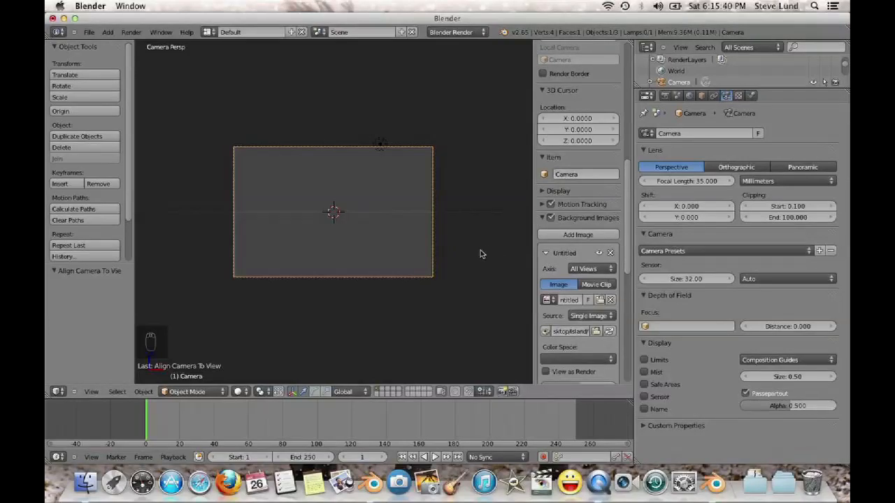
scroll(372, 248, "up", 1)
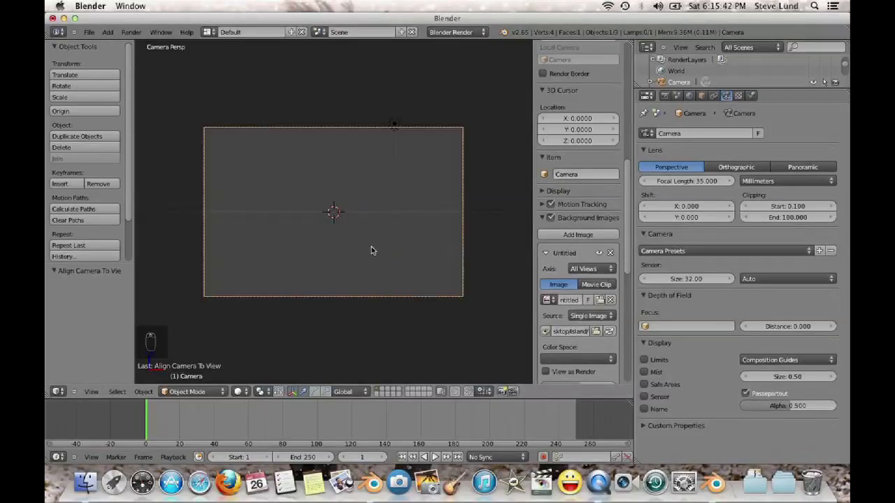
scroll(591, 329, "down", 1)
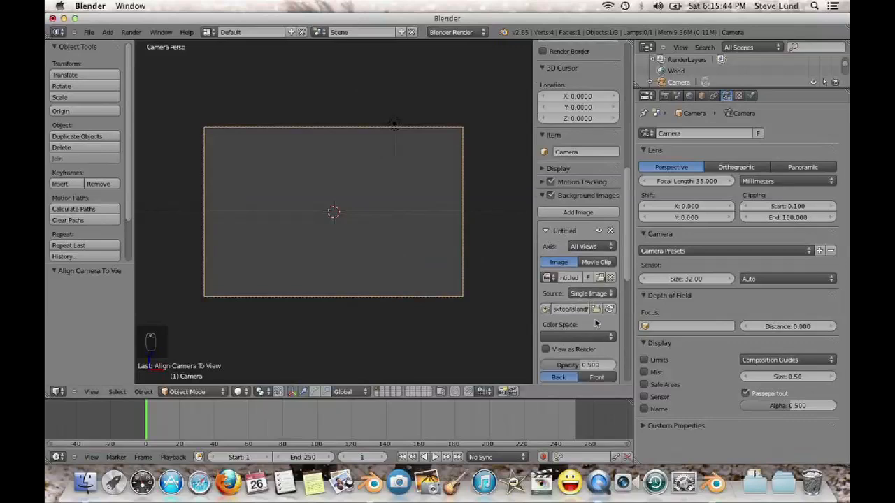
left_click(599, 278)
double_click(240, 246)
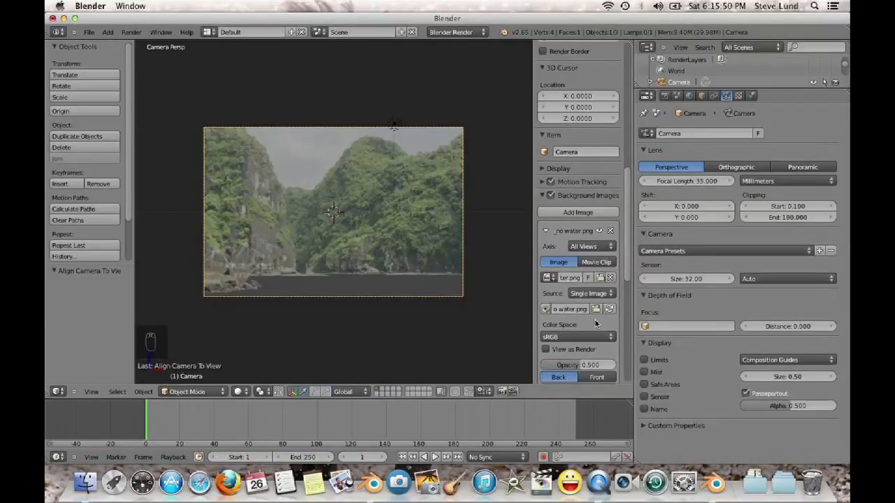
scroll(595, 328, "down", 2)
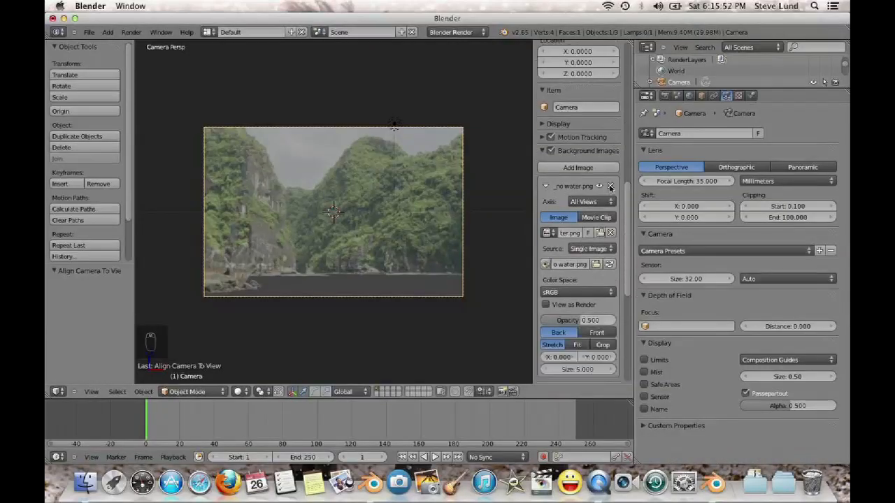
left_click(610, 186)
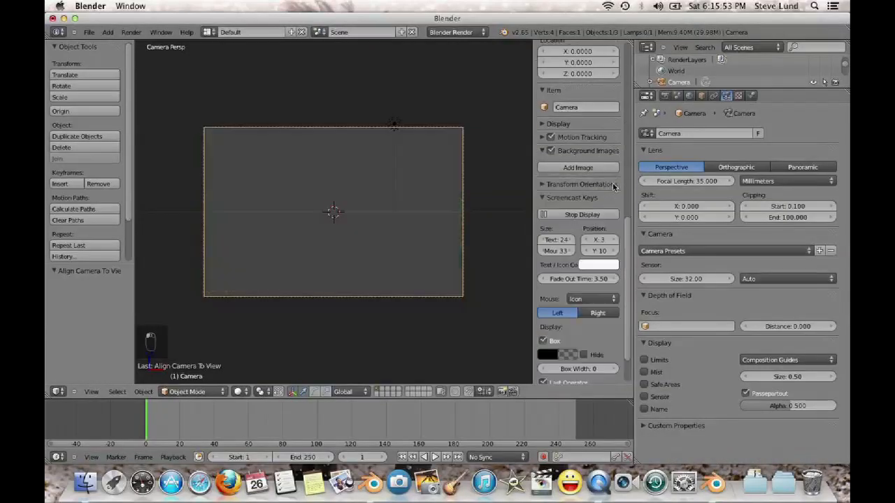
Add RockMountain0109_1_L.jpg from the Island folder as a background image and set its opacity to about 0.242
left_click(578, 169)
left_click(593, 232)
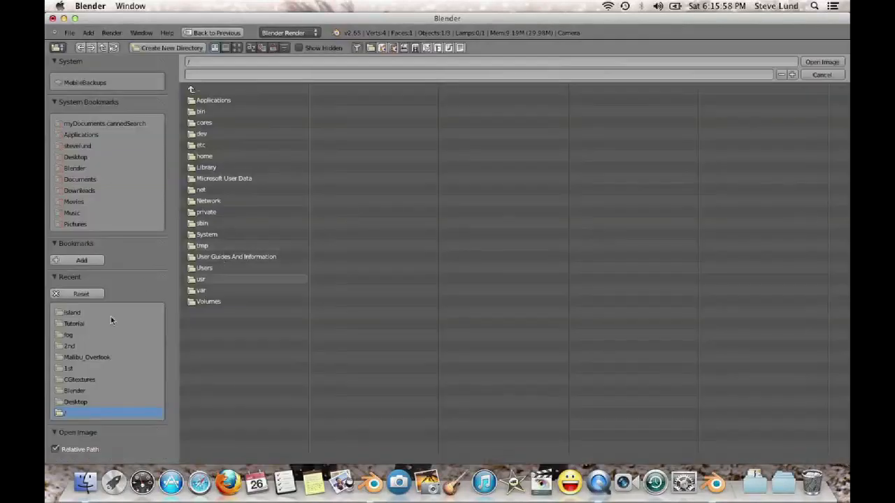
left_click(73, 314)
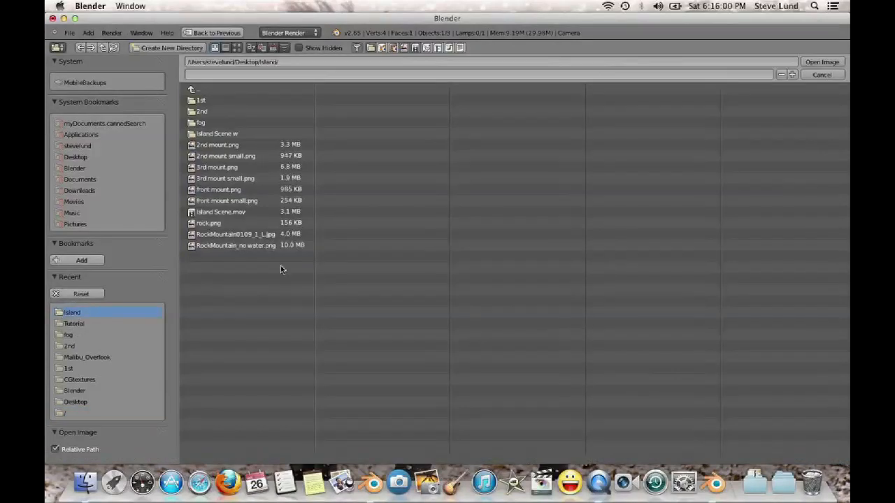
left_click(253, 235)
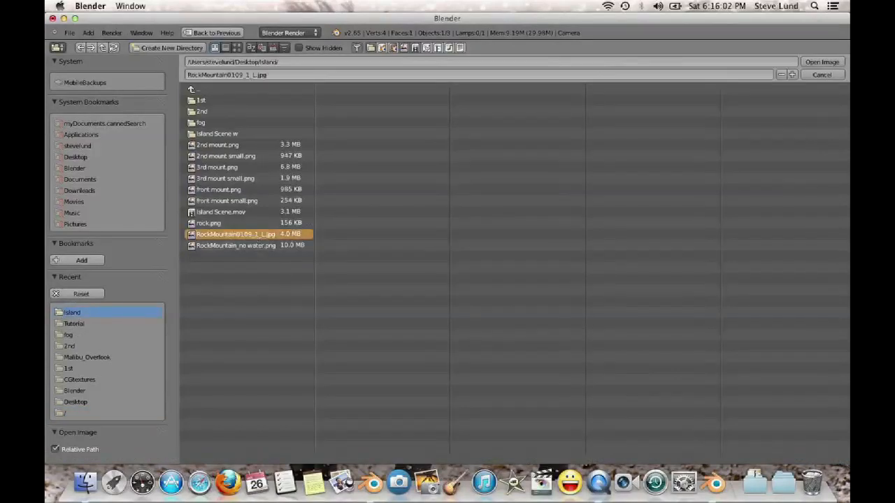
left_click(822, 62)
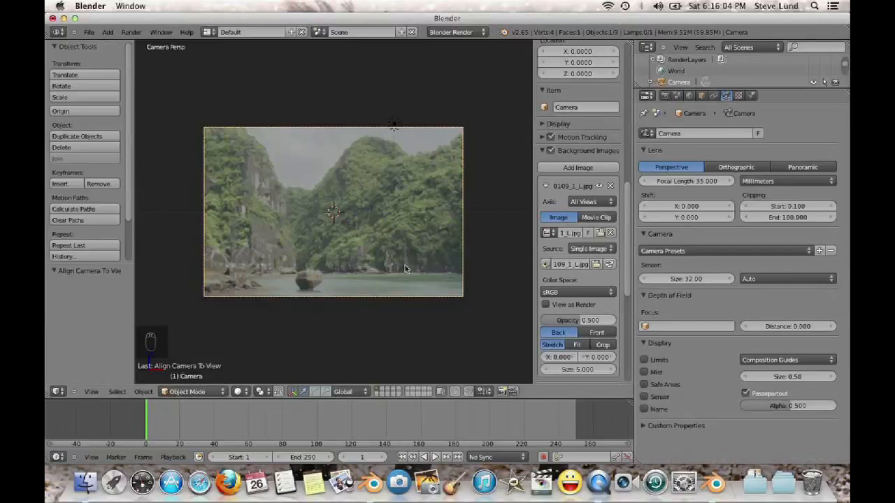
scroll(580, 306, "down", 3)
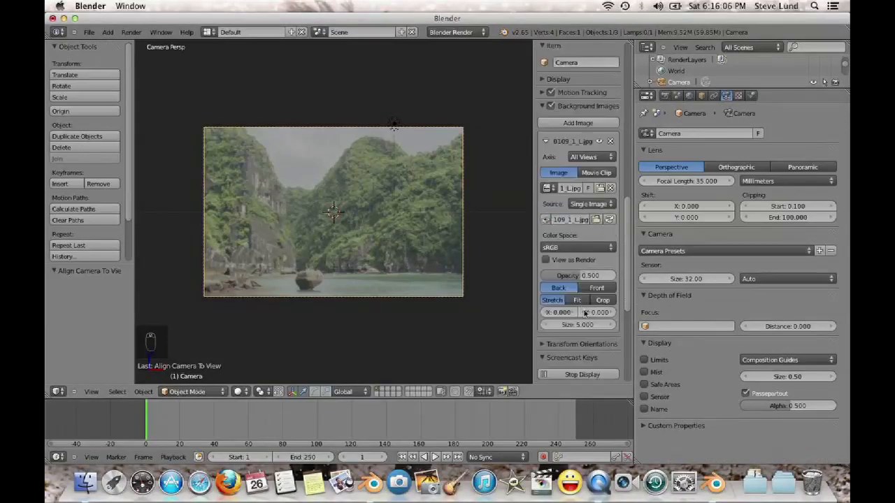
left_click_drag(582, 279, 552, 275)
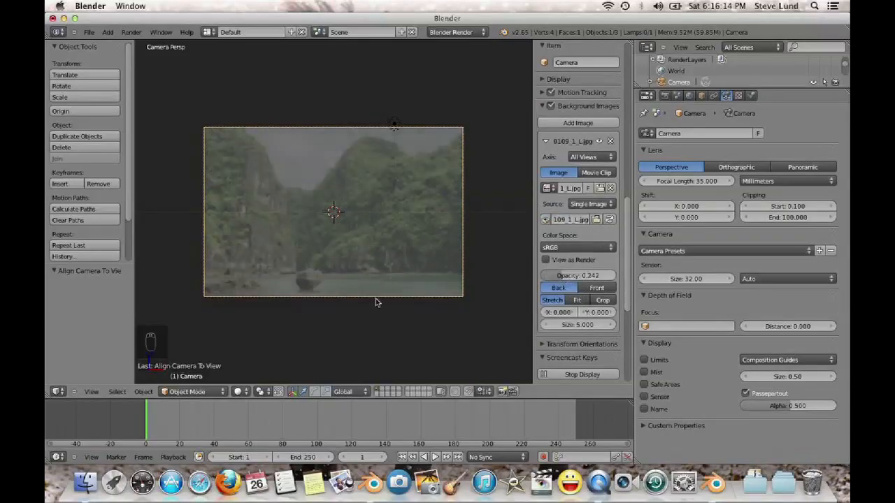
Raise the camera about 1.24 units in total and move it forward about 2.36 units along its local Z axis
key("g")
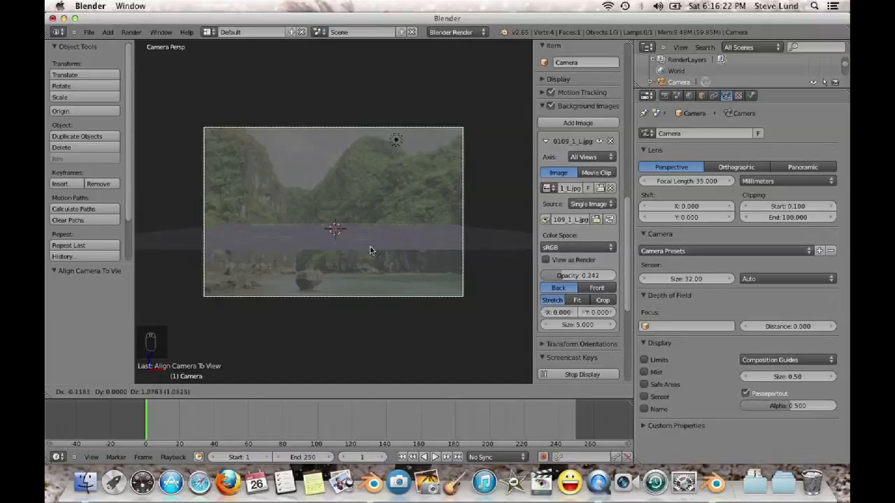
left_click(371, 249)
middle_click_drag(367, 275, 370, 314, "shift")
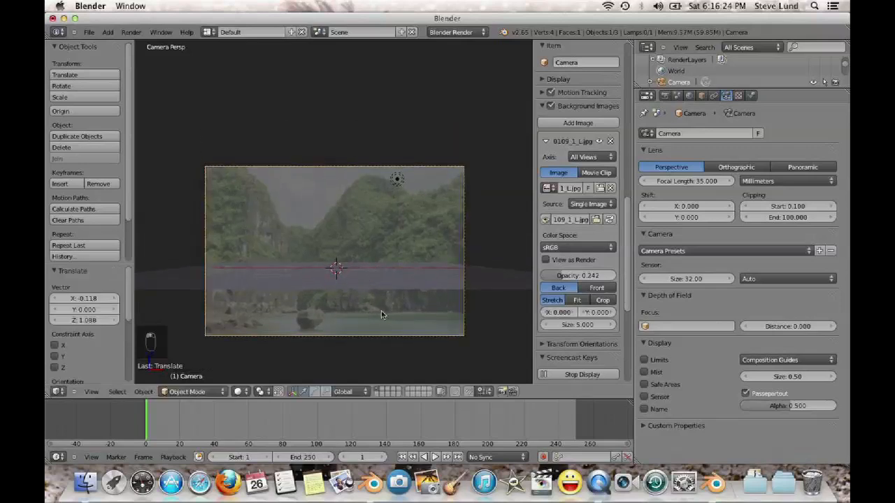
key("g")
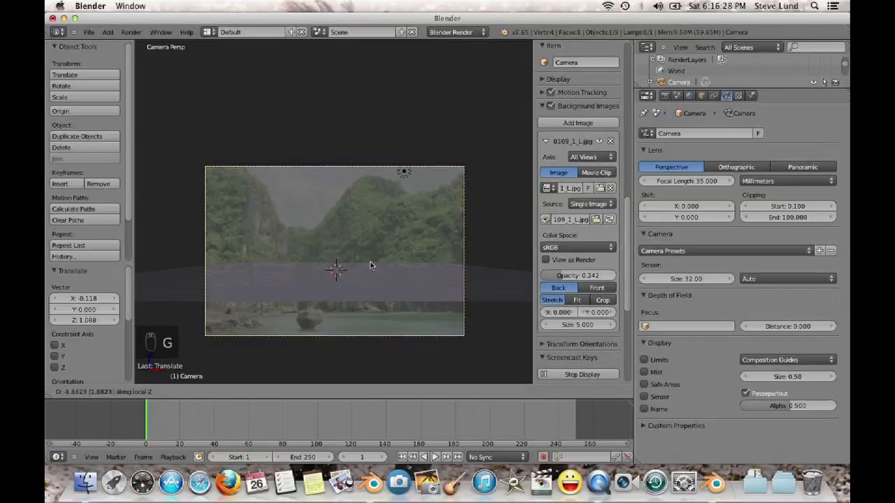
left_click(369, 263)
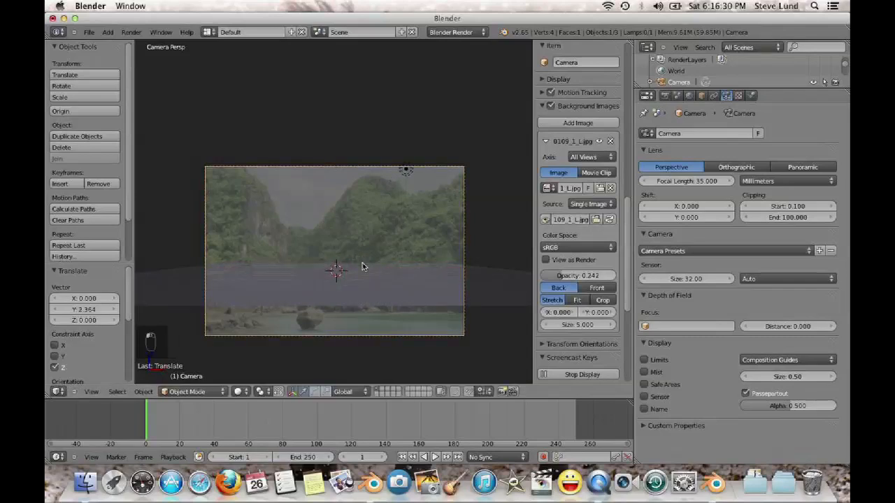
key("g")
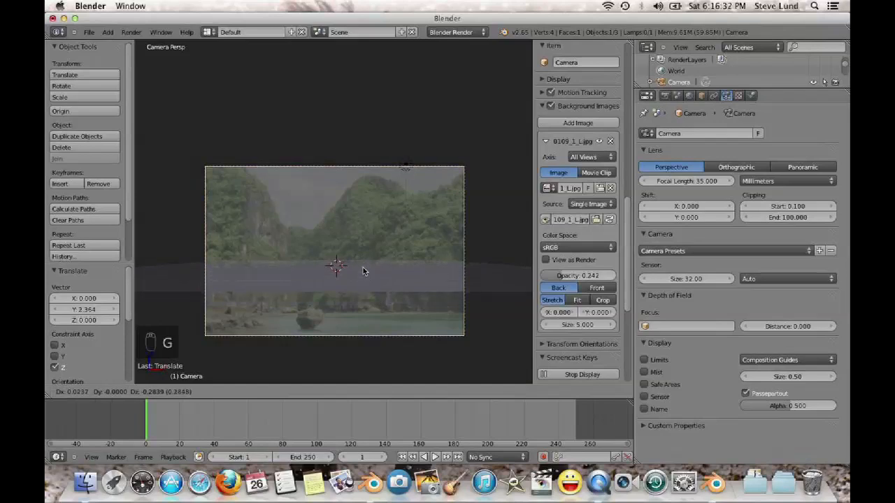
left_click(362, 265)
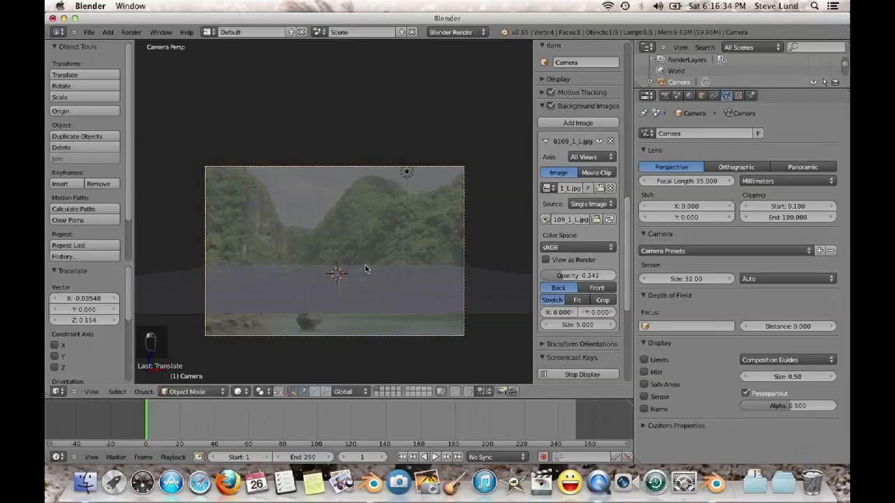
Trackball-rotate the camera about 7.4° and raise it about 0.66 units in total, aligning the water plane with the photo's waterline
key("r")
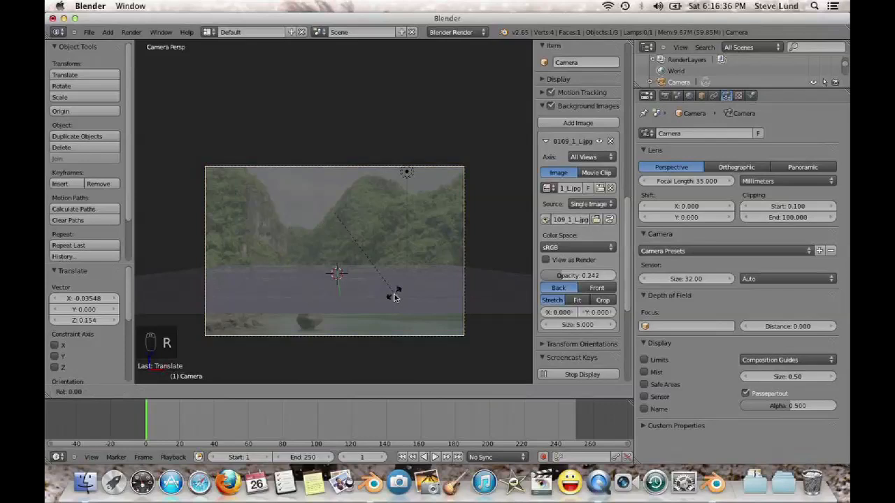
key("r")
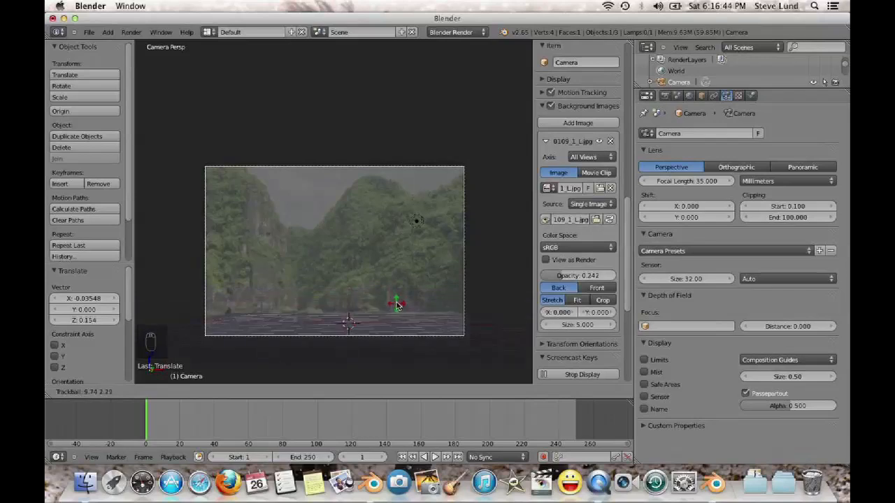
left_click(397, 303)
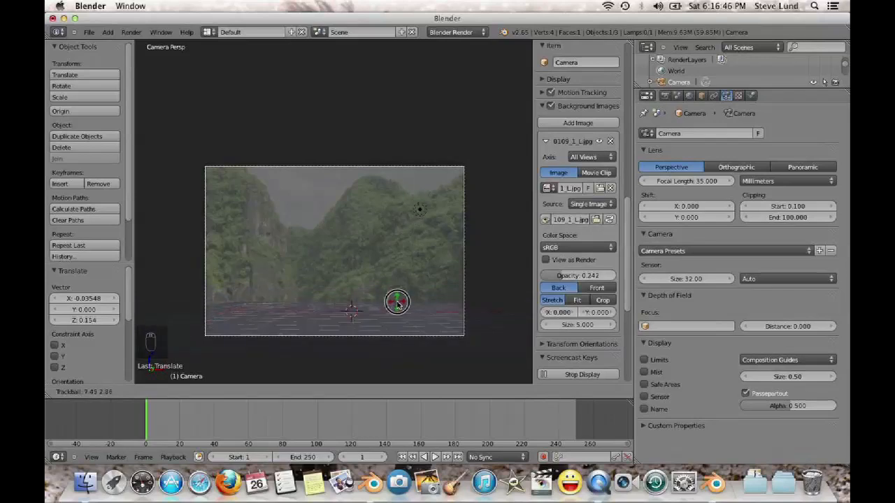
key("g")
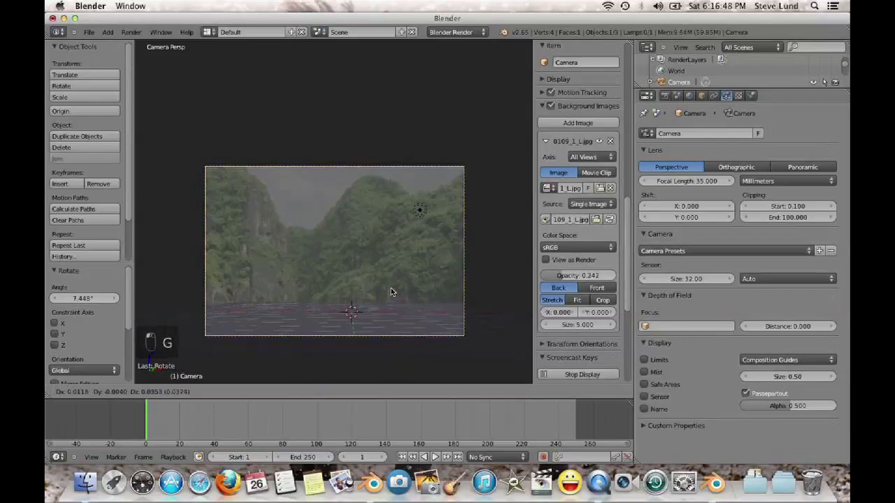
left_click(392, 279)
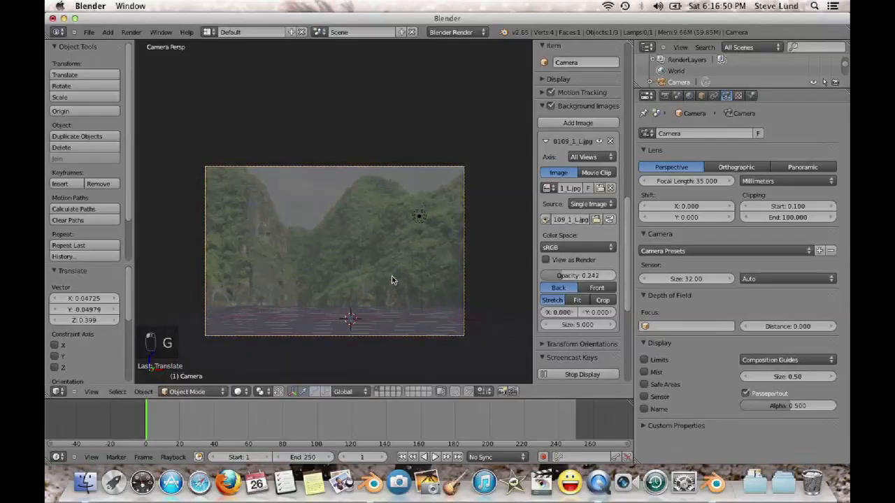
key("g")
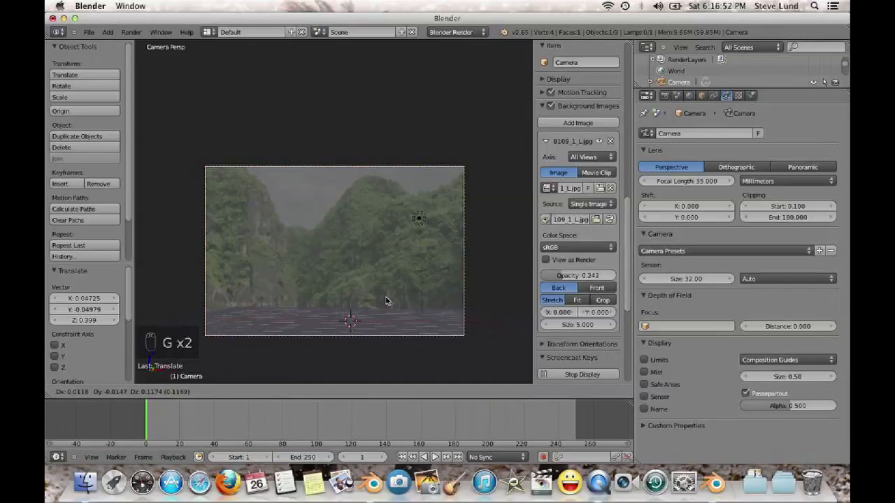
left_click(386, 305)
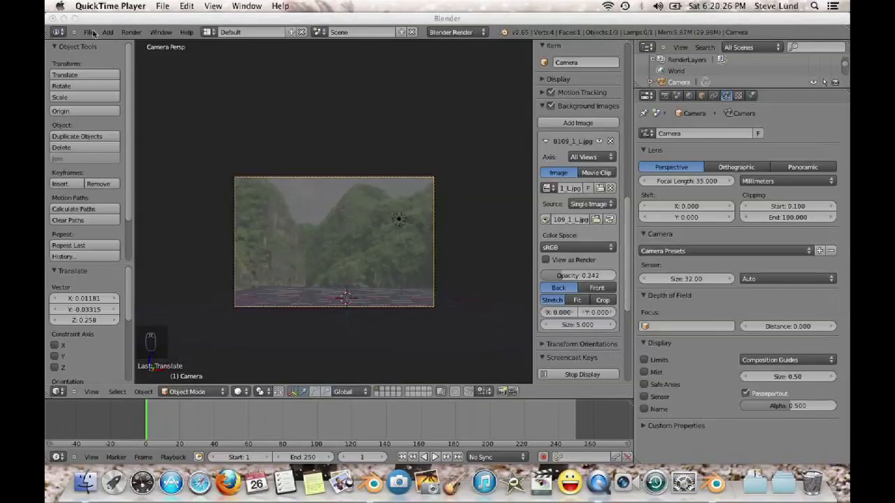
Save the scene as Island.blend in the Tutorial folder on the Desktop
left_click(89, 33)
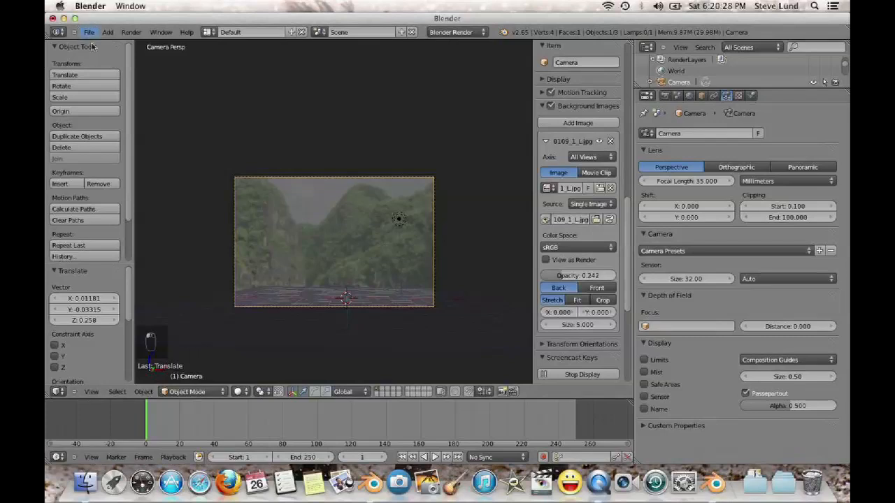
left_click(88, 32)
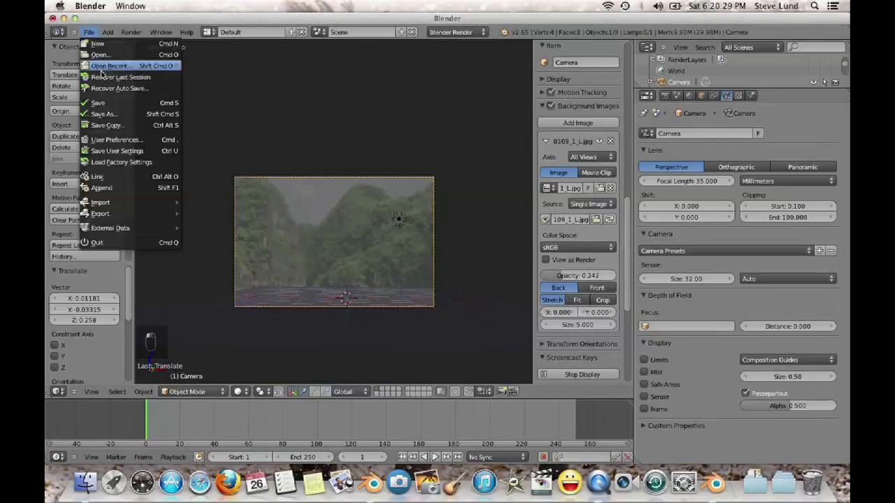
left_click(112, 115)
left_click(203, 74)
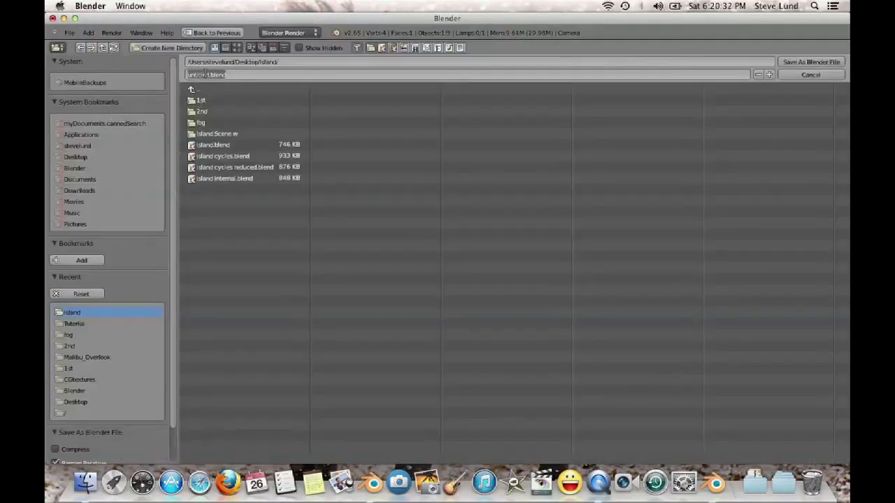
left_click(200, 75)
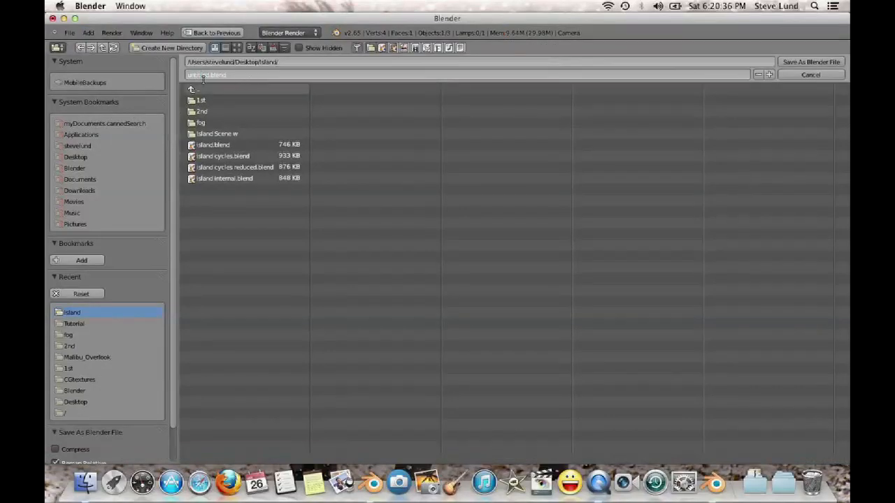
left_click_drag(188, 75, 220, 74)
key("BackSpace")
left_click(74, 324)
left_click(74, 324)
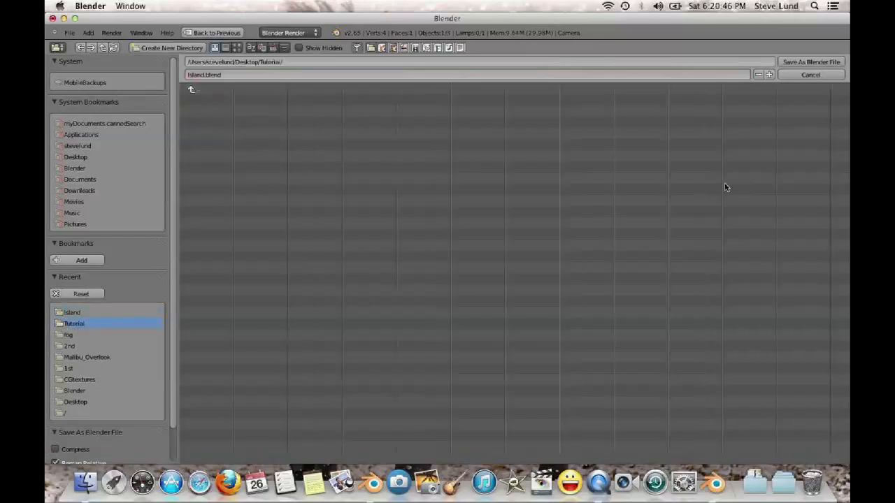
left_click(815, 63)
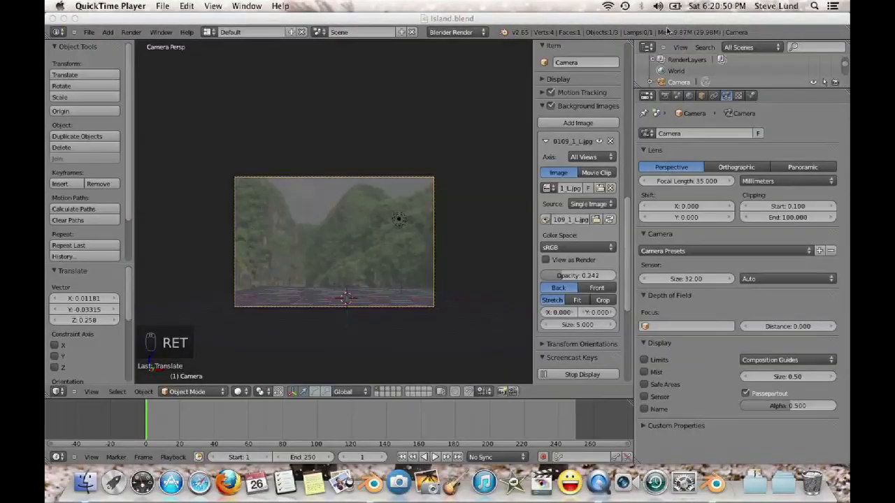
left_click(657, 29)
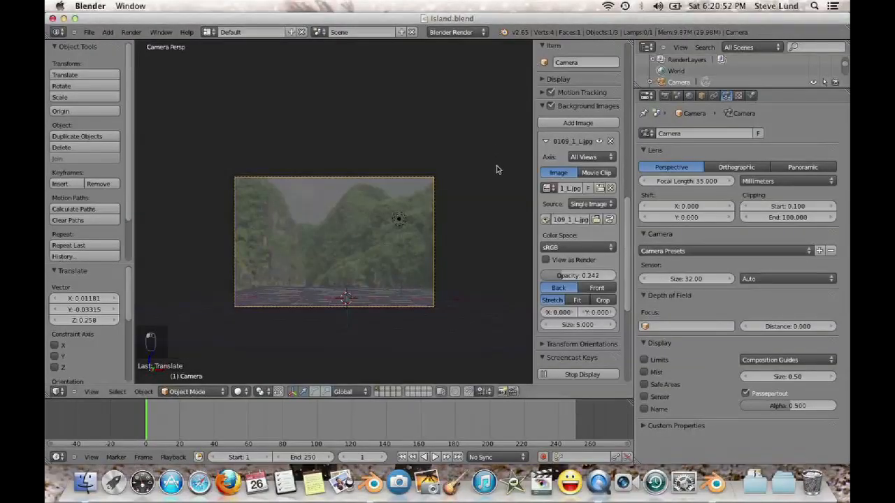
Hide the view properties, place the 3D cursor on the central mountain, and add a plane there rotated 90° about X
key("n")
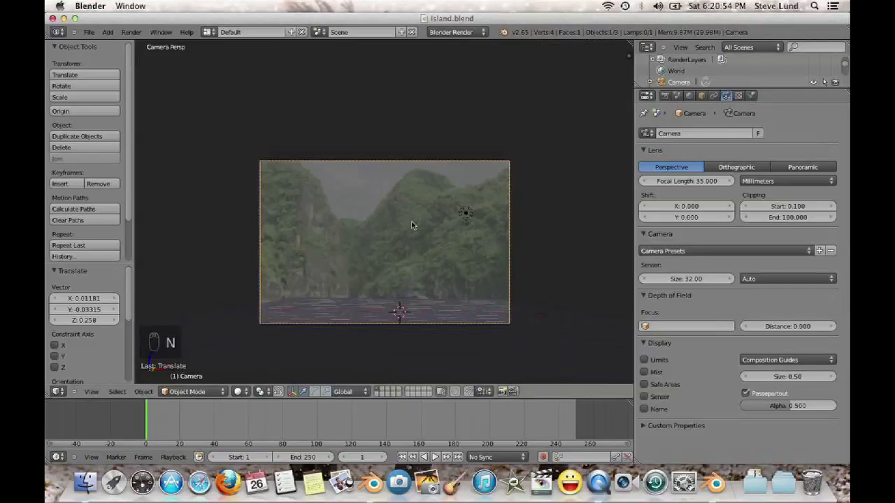
middle_click_drag(472, 259, 410, 248, "shift")
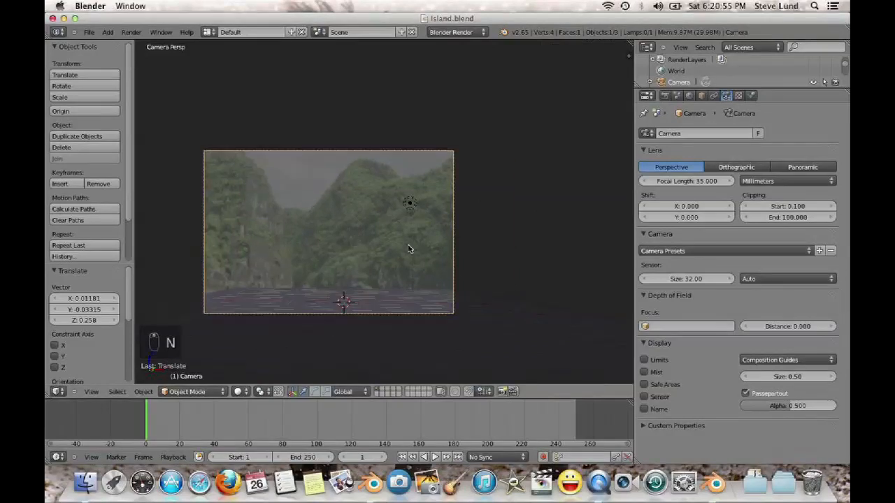
left_click(365, 230)
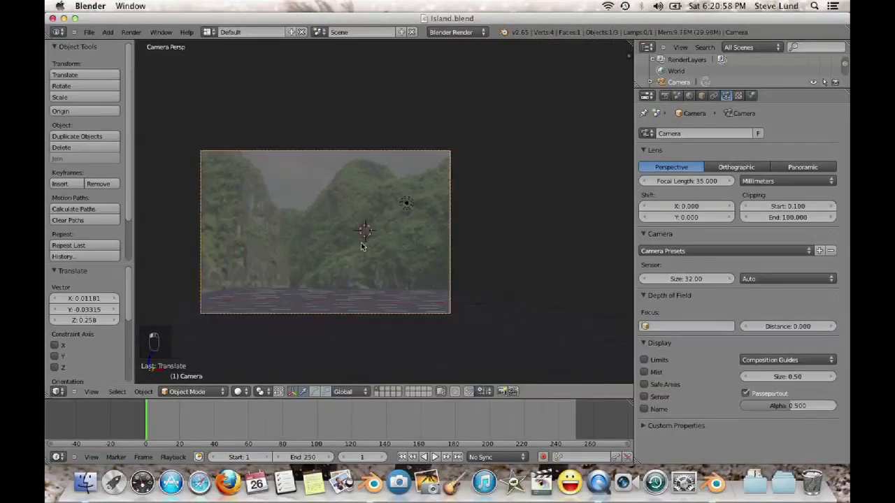
key("shift+a")
mouse_move(362, 245)
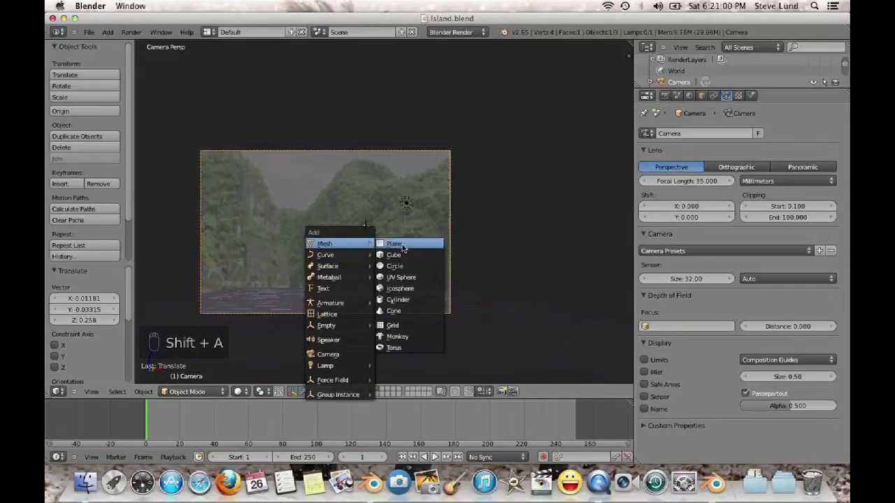
left_click(403, 246)
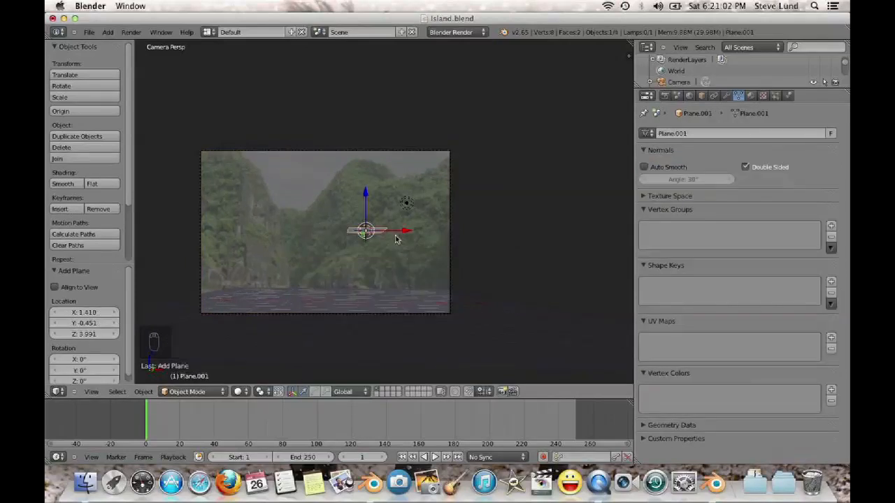
key("r")
type("x0")
left_click(396, 239)
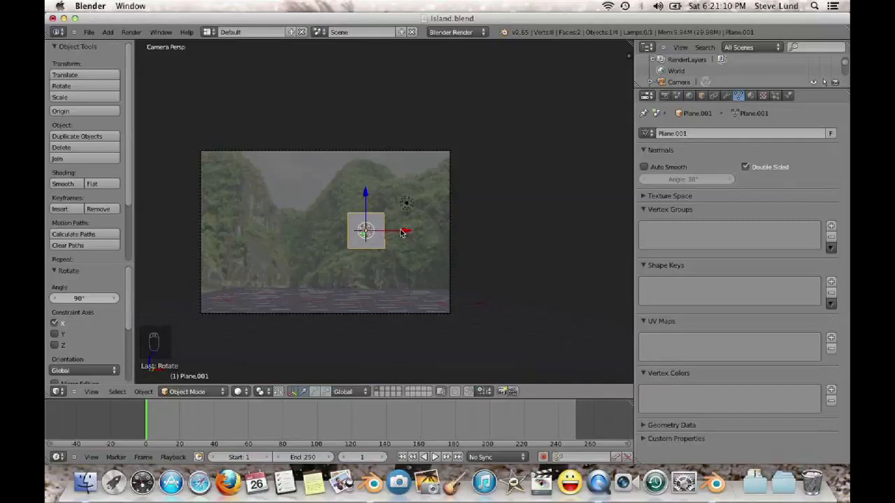
Scale the upright plane by about 2.28 and again by about 1.86, with the viewport in wireframe
key("s")
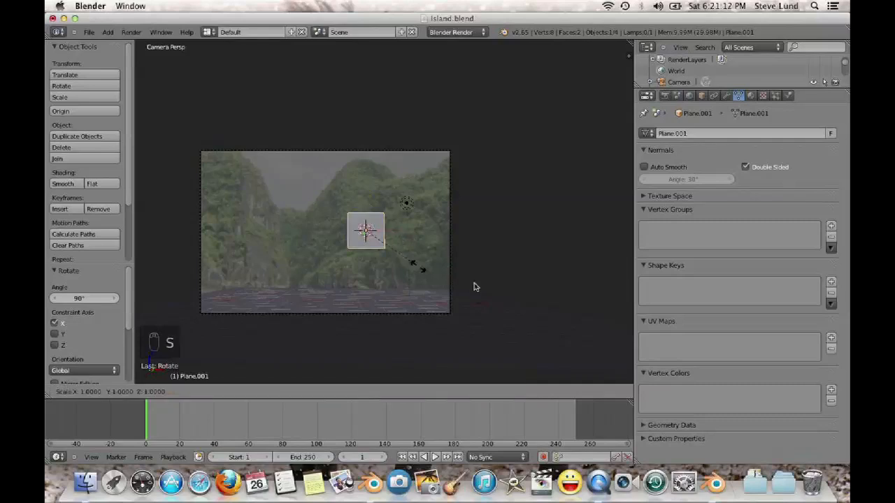
left_click(434, 283)
key("z")
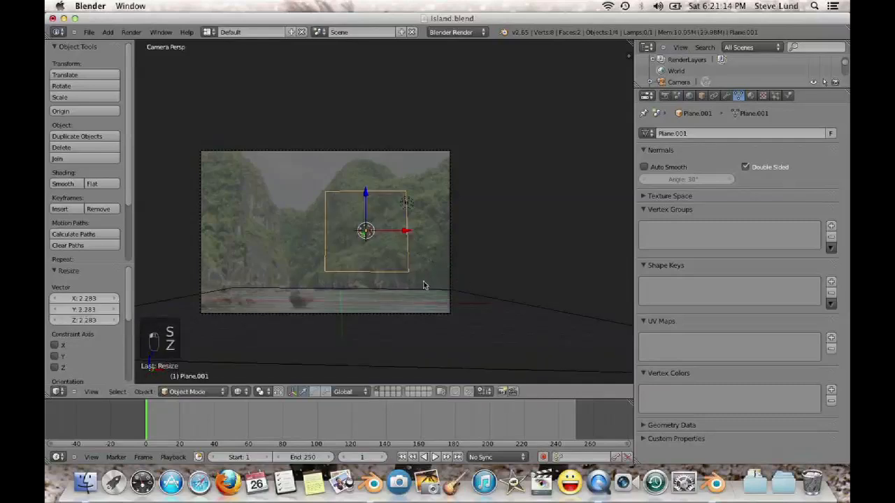
key("s")
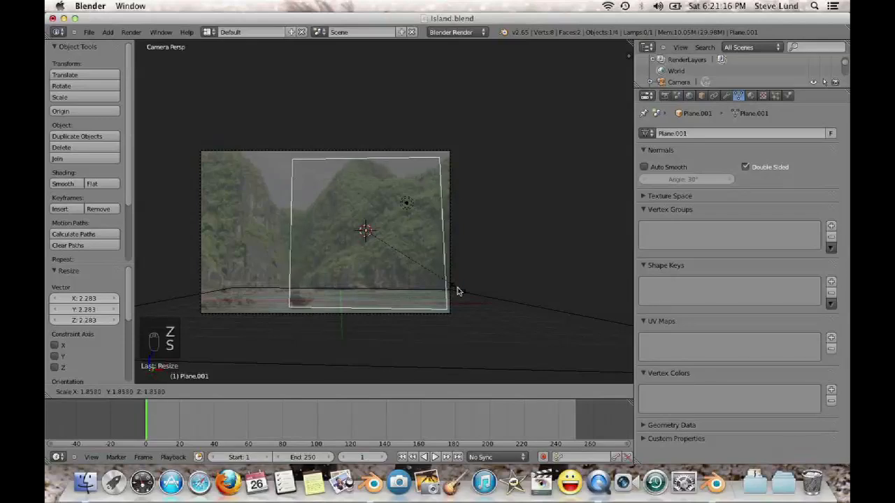
left_click(455, 294)
Move the upright plane back along Y, away from the camera, using an orthographic top view
key("KP_7")
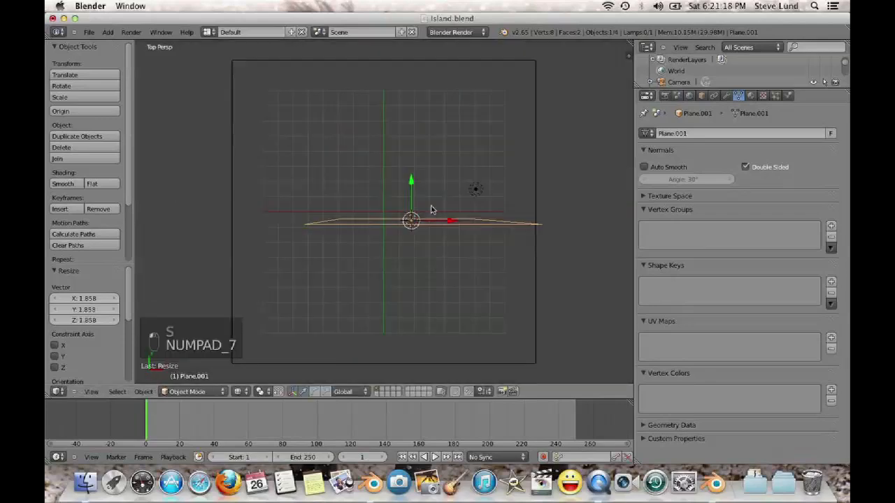
left_click_drag(416, 185, 407, 48)
key("KP_5")
key("KP_0")
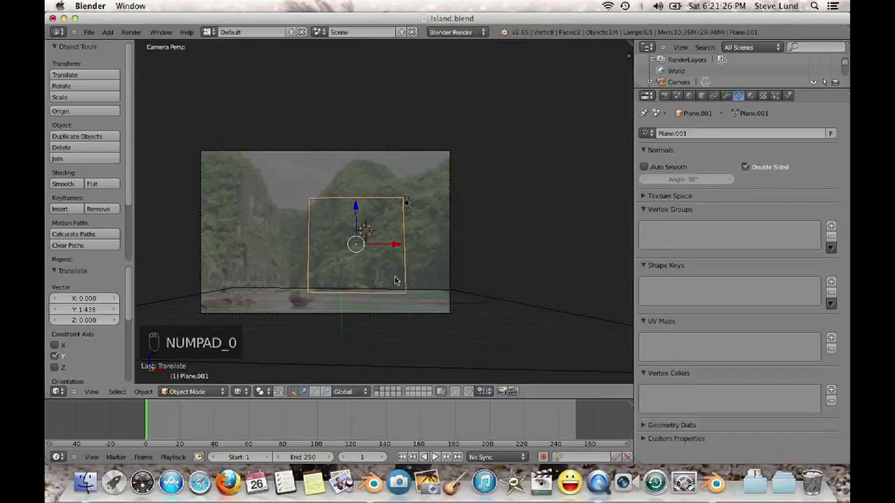
Scale the plane by about 1.38 and raise it about 1.31 units in total, bringing its lower edge near the water level
key("s")
left_click(425, 297)
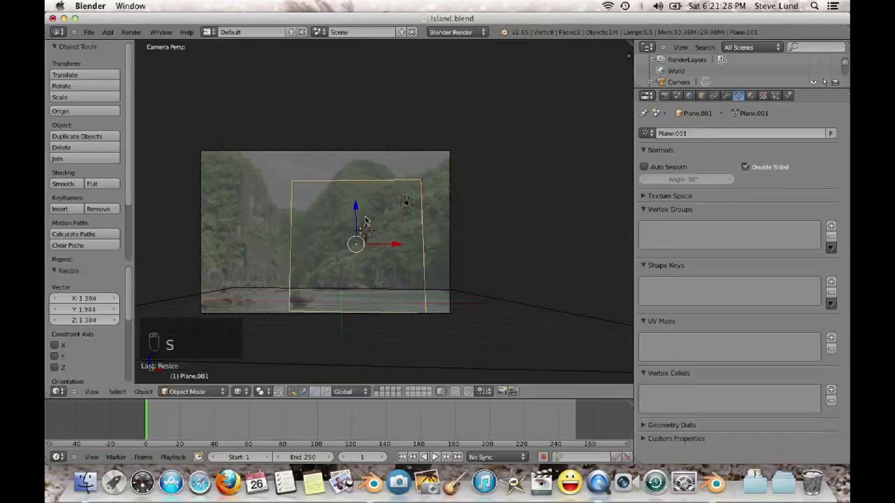
left_click_drag(355, 190, 356, 181)
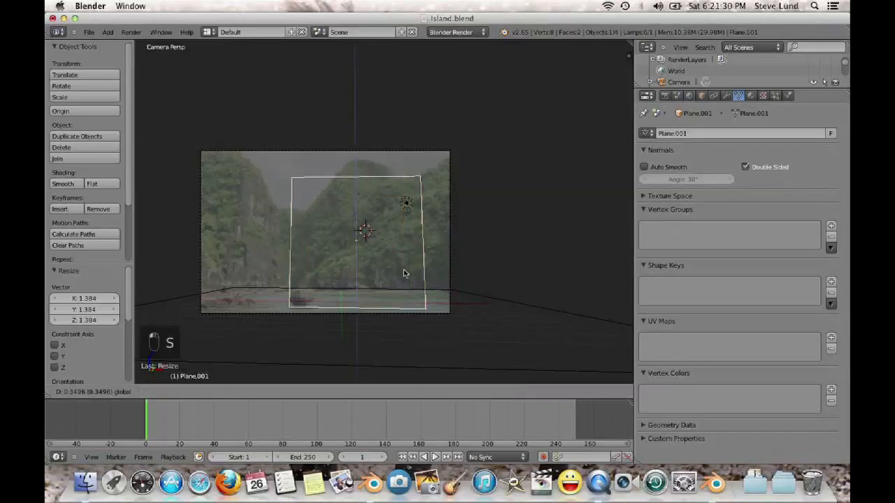
key("KP_1")
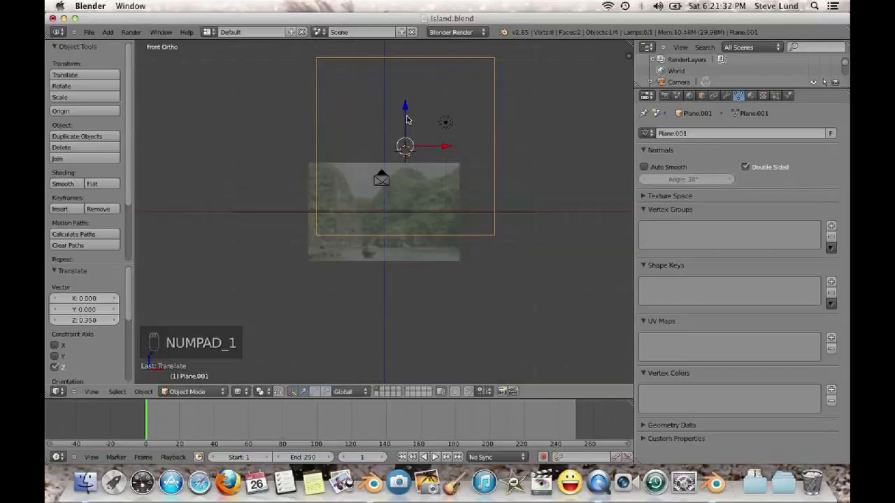
left_click_drag(405, 98, 482, 222)
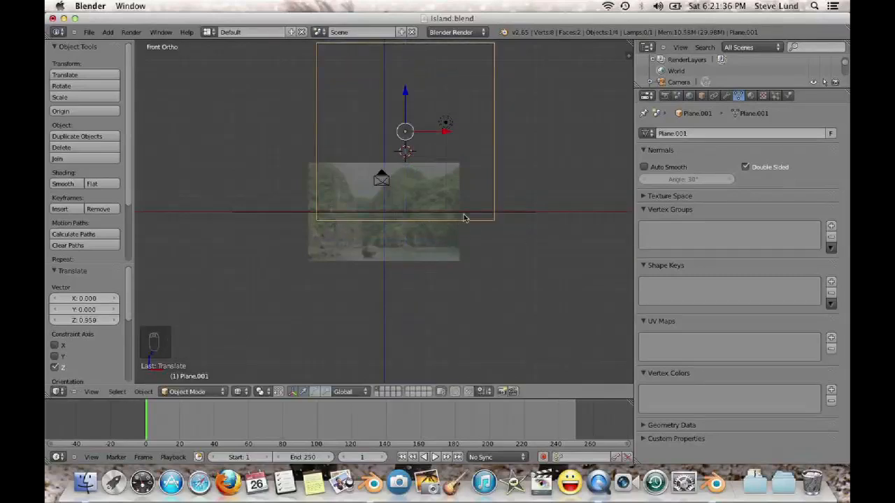
key("KP_0")
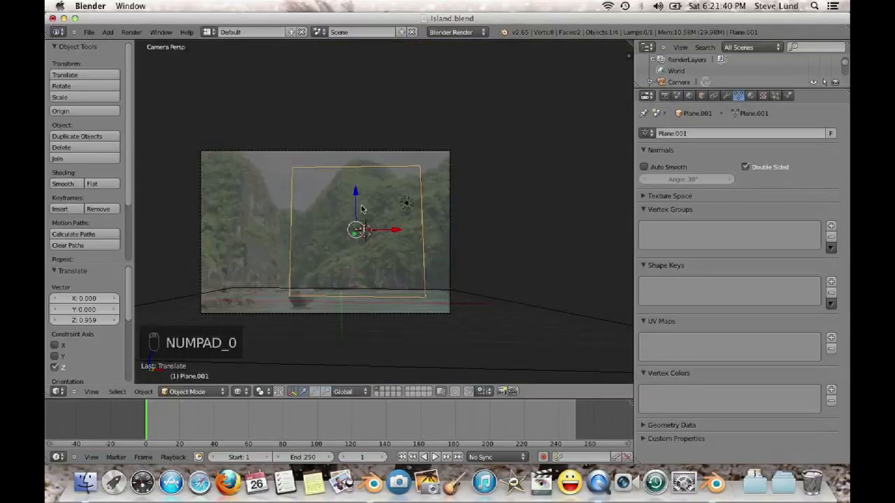
Enlarge the plane slightly in camera view and raise it about 0.2 units
key("s")
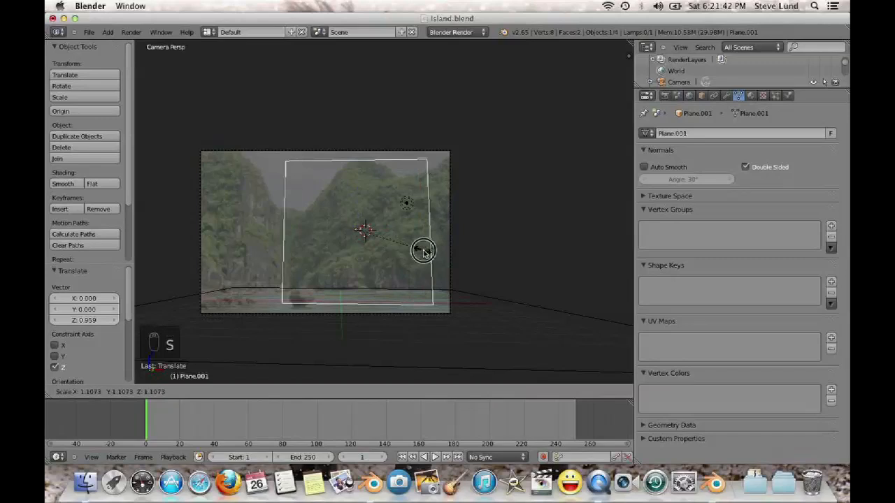
left_click(419, 247)
left_click_drag(355, 194, 358, 192)
Widen the plane along X and nudge it along X and Z, raising it about 0.16 units, to cover the central mountain
key("s")
key("x")
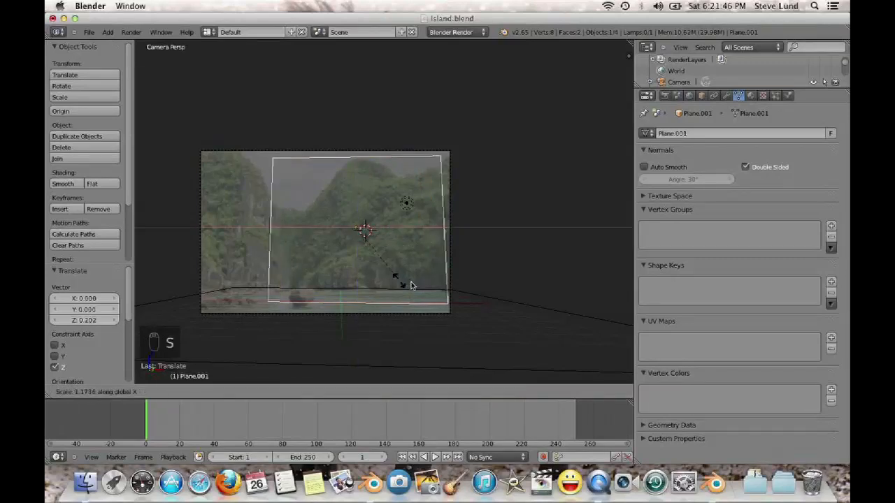
left_click(424, 284)
left_click_drag(395, 229, 403, 228)
left_click_drag(362, 192, 361, 195)
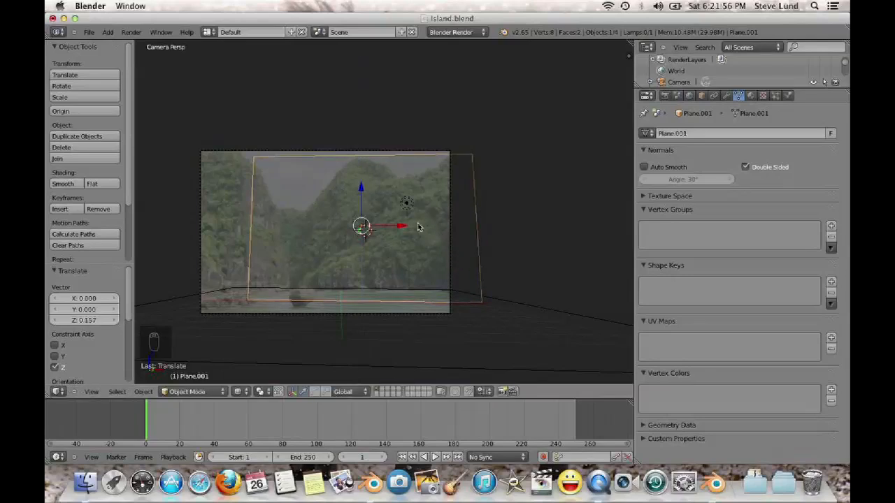
left_click_drag(404, 226, 398, 227)
Subdivide the whole upright mountain plane four times in edit mode
key("Tab")
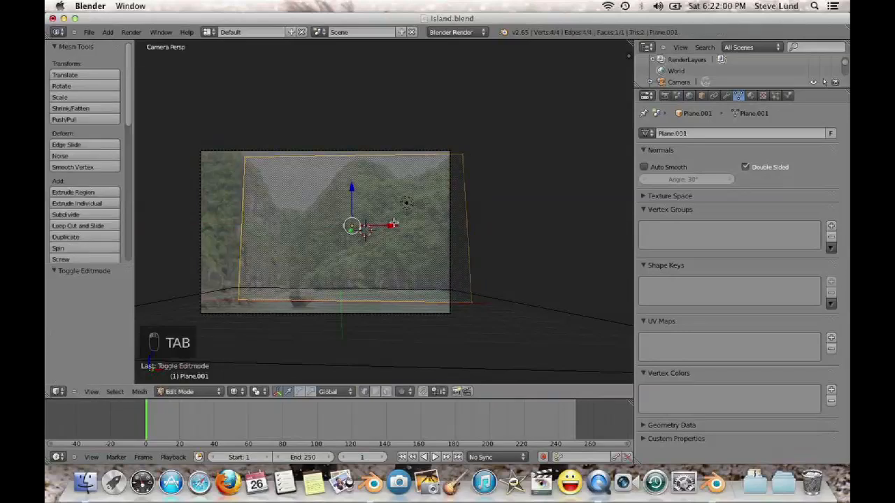
key("w")
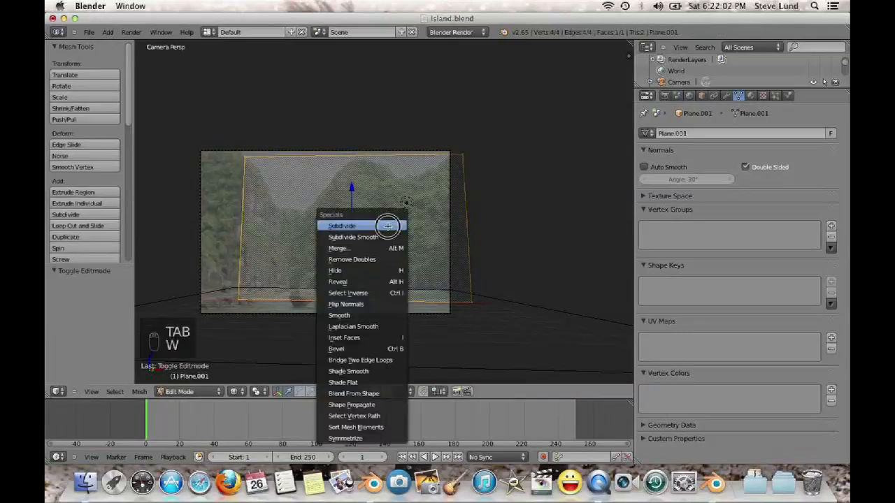
left_click(387, 225)
key("w")
left_click(388, 226)
key("w")
left_click(387, 226)
key("w")
left_click(388, 226)
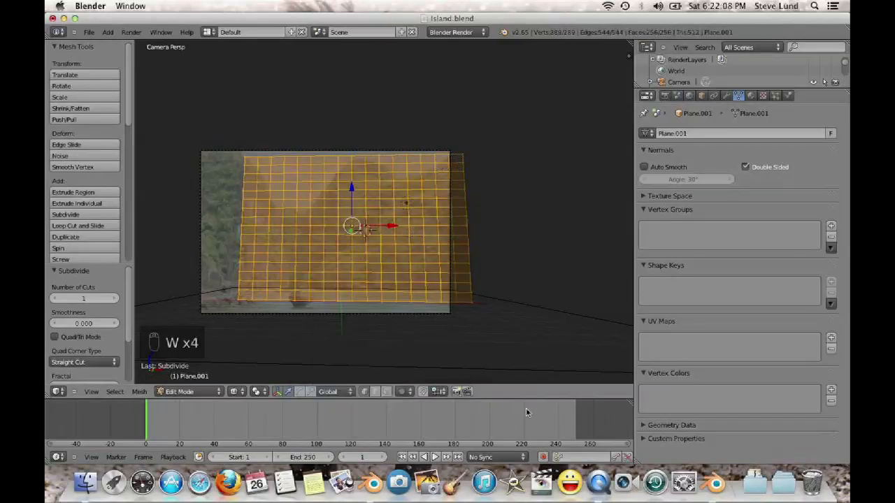
Enable proportional editing and lower a top-edge vertex about 1.57 units along Z with size 4.59, forming the dip beside the central peak
left_click(403, 392)
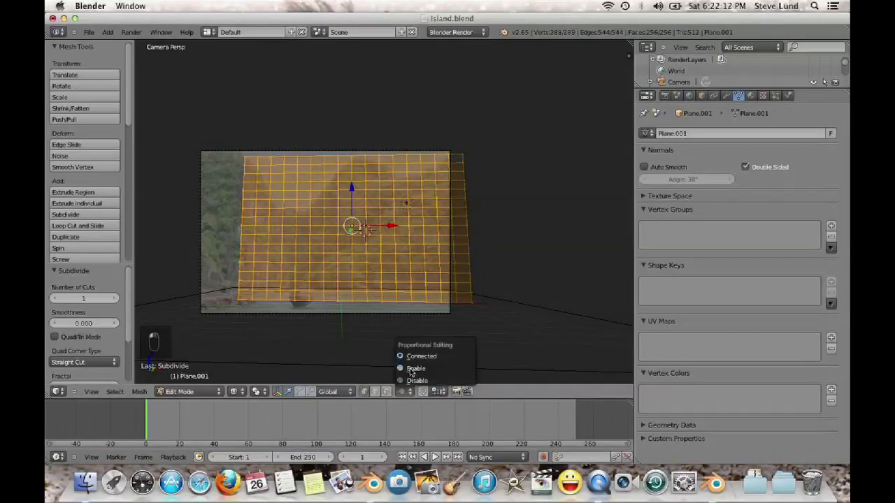
left_click(412, 370)
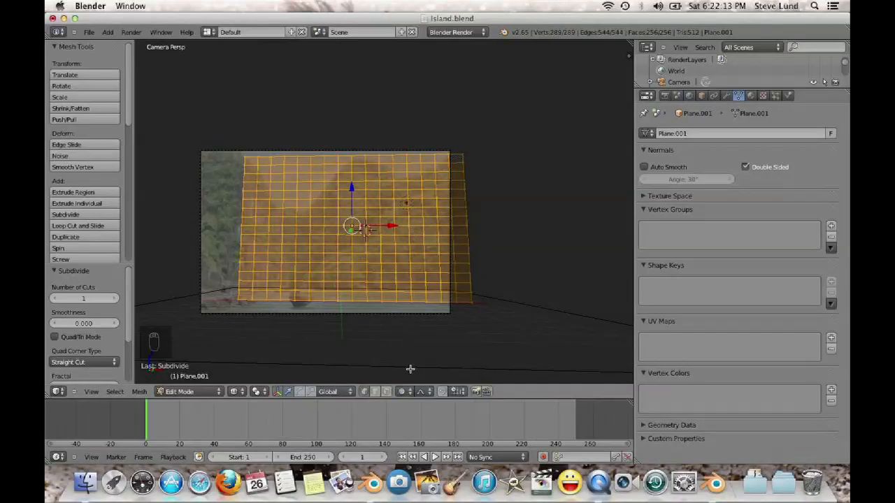
right_click(408, 155)
scroll(413, 213, "up", 2)
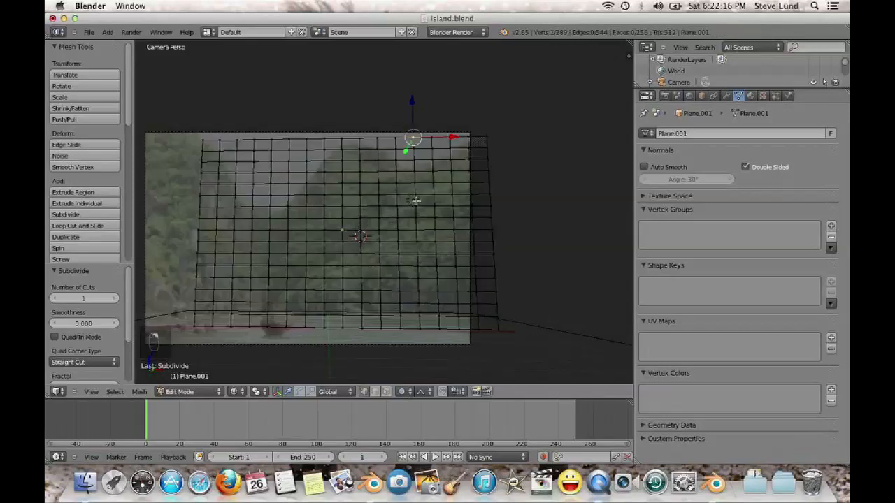
left_click_drag(412, 100, 426, 122)
scroll(417, 119, "down", 5)
scroll(420, 123, "down", 3)
scroll(422, 132, "down", 2)
scroll(427, 121, "down", 2)
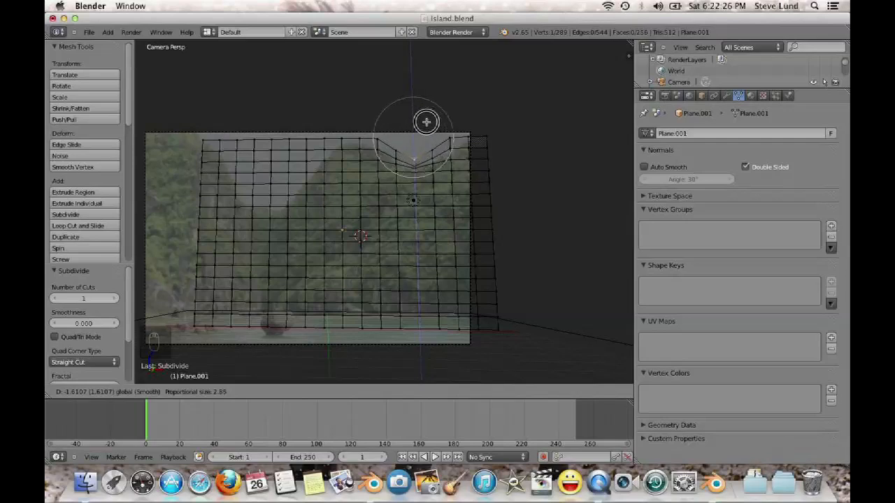
scroll(427, 121, "down", 2)
left_click_drag(426, 122, 427, 121)
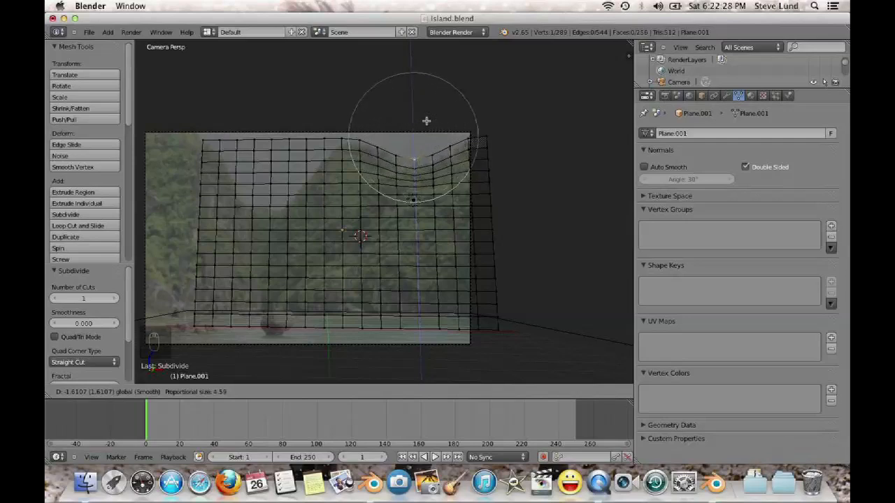
Raise the top-edge vertex near the central peak about 0.39 units and lower the one over the left valley about 3.12 units along Z
right_click(377, 143)
key("g")
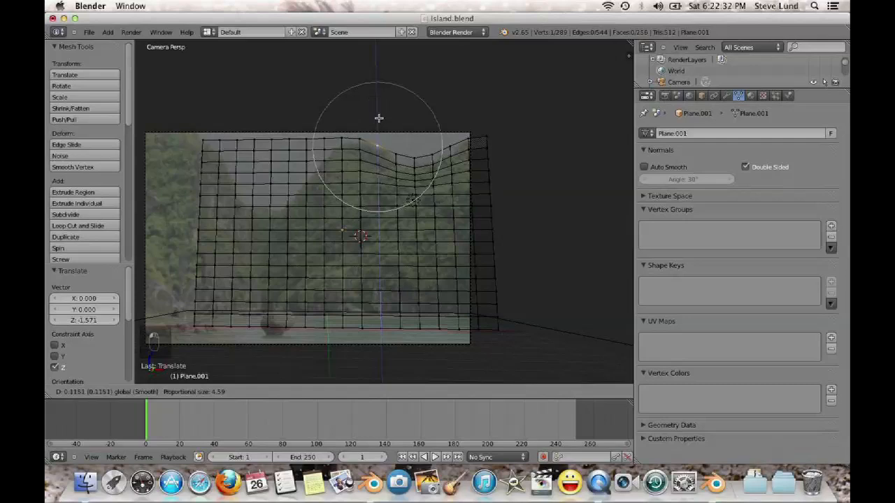
left_click(378, 119)
right_click(272, 140)
key("g")
key("z")
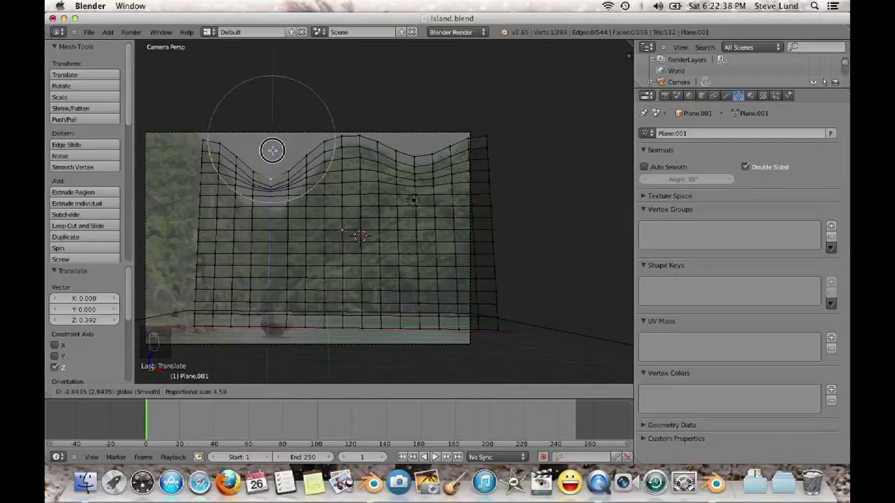
scroll(271, 160, "down", 2)
left_click_drag(271, 163, 270, 144)
left_click(322, 151)
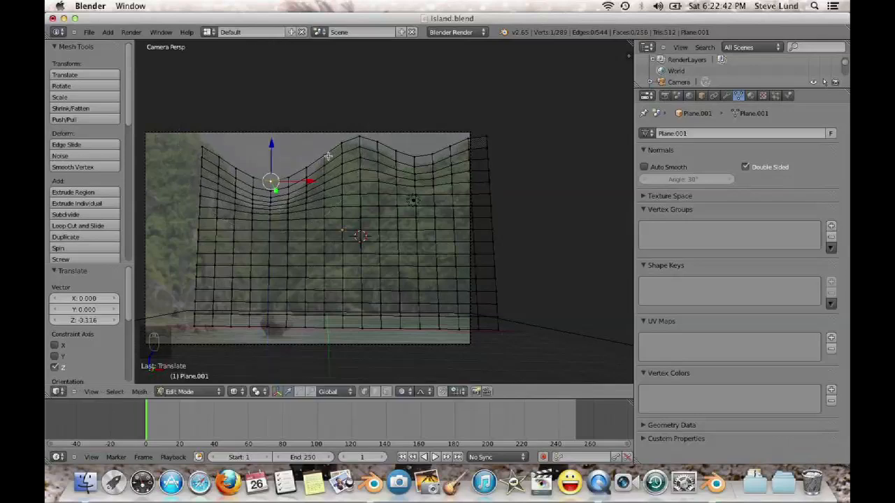
Raise the vertex on the peak's left slope about 0.37 units and lower the plane's upper-left corner about 3.44 units with a wider falloff
right_click(322, 148)
key("g")
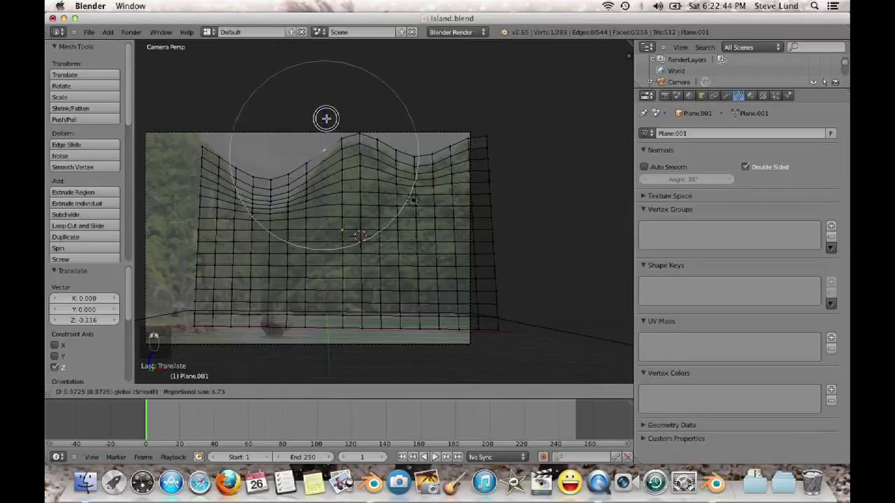
left_click(326, 119)
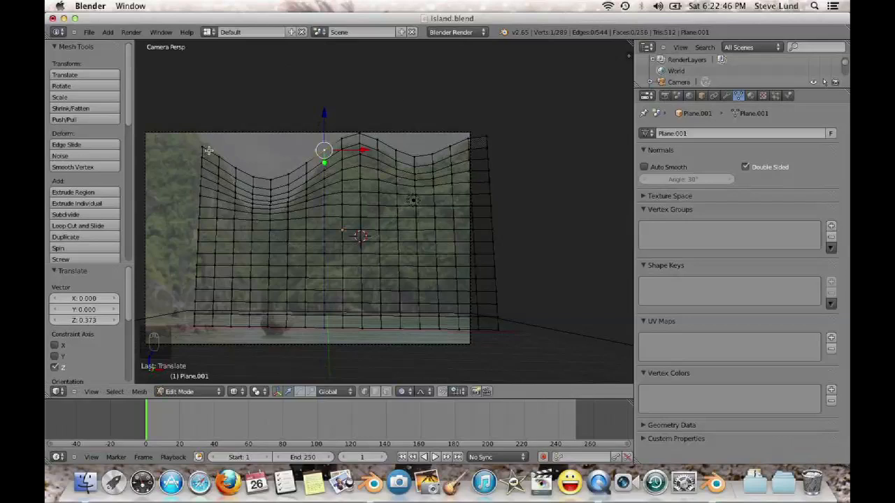
right_click(206, 126)
key("g")
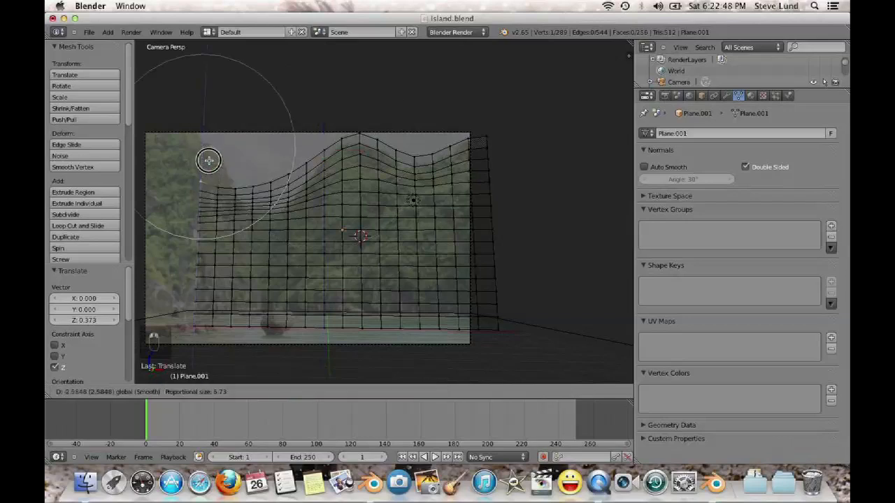
scroll(209, 164, "down", 2)
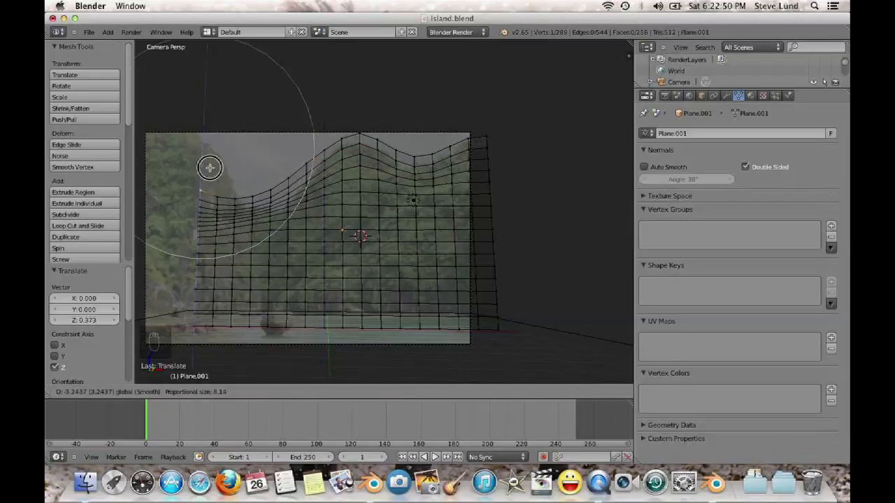
left_click(273, 163)
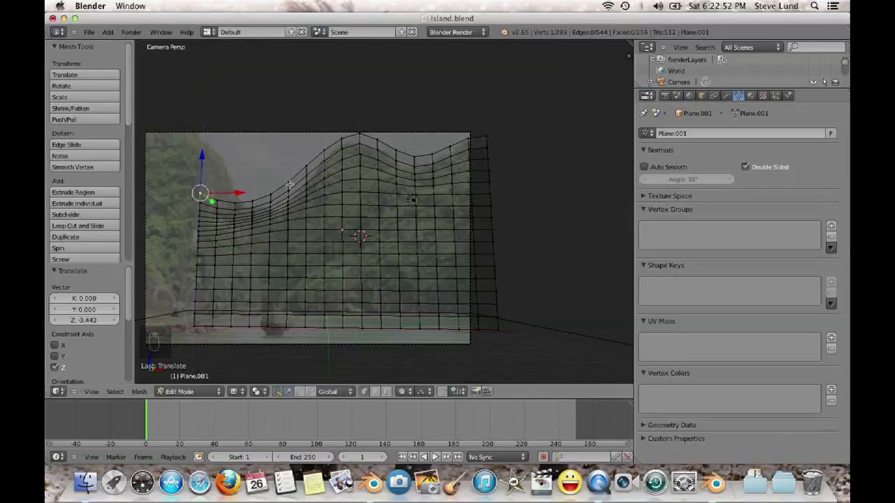
Lower the top-edge vertex at the foot of the peak's left slope about 1.17 units along Z with proportional size 4.59
right_click(284, 168)
key("g")
key("z")
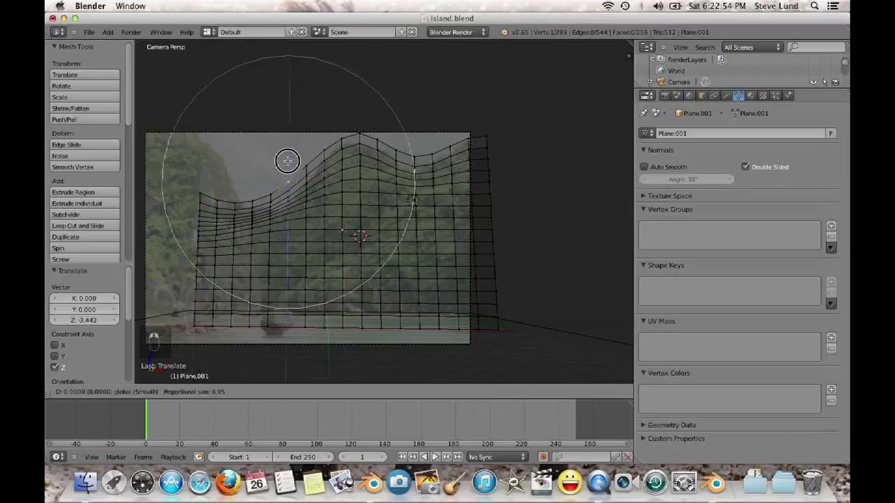
scroll(286, 163, "up", 3)
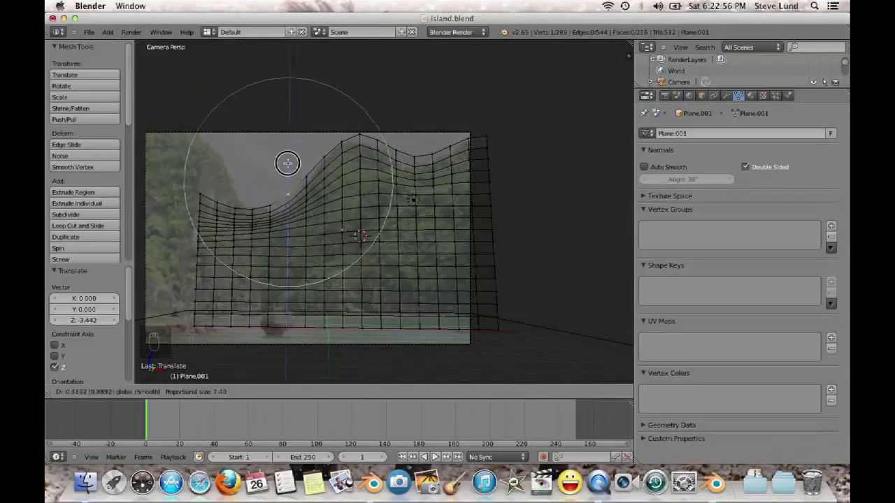
scroll(287, 164, "up", 7)
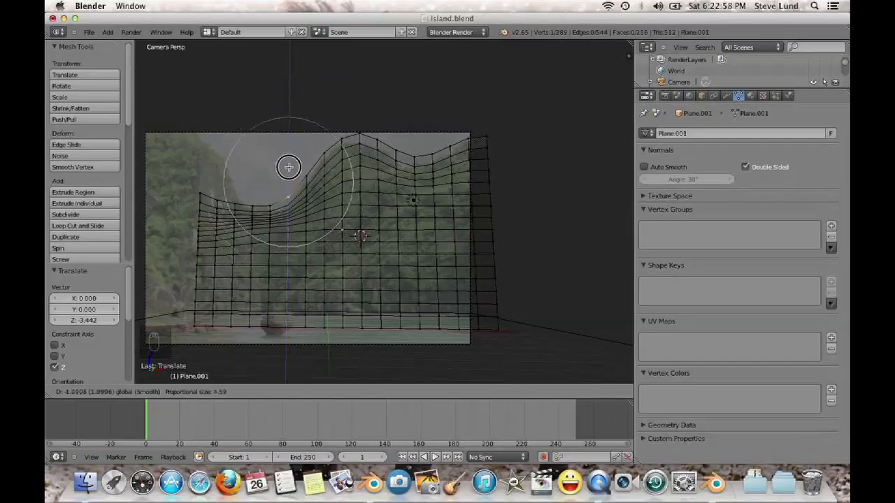
left_click(287, 222)
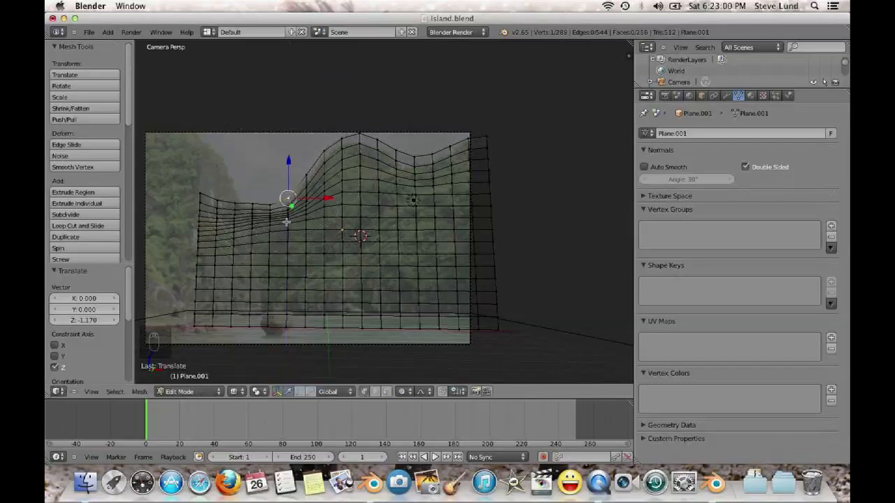
right_click(288, 221)
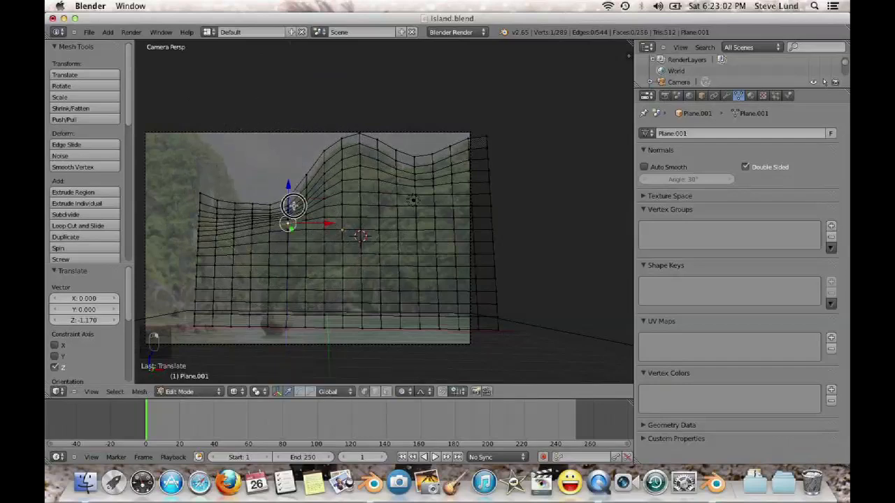
key("g")
key("z")
scroll(298, 216, "down", 3)
scroll(302, 227, "up", 5)
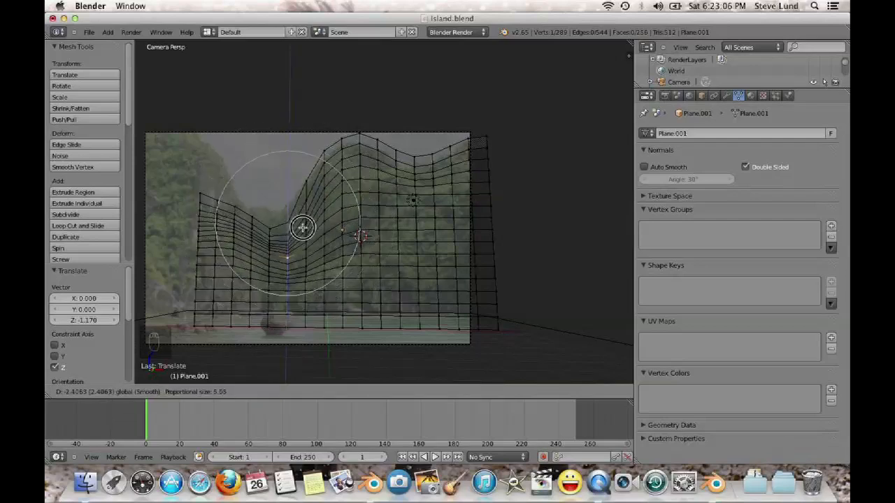
scroll(303, 225, "up", 4)
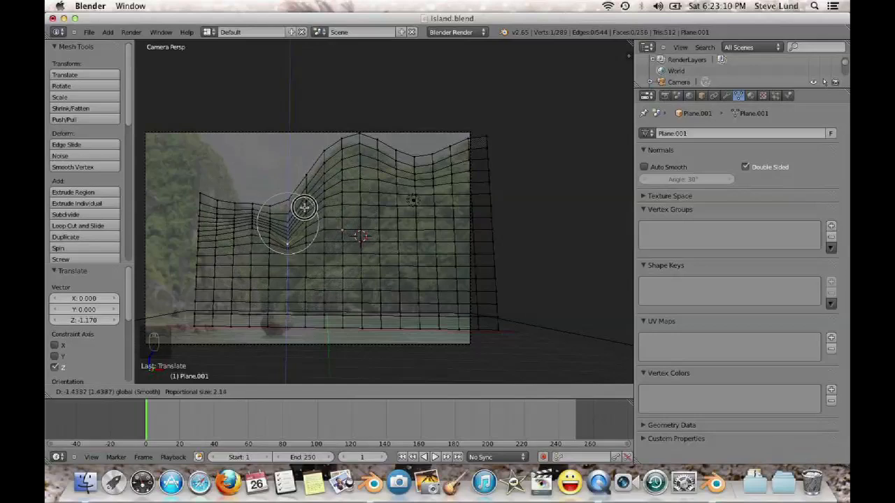
left_click(304, 207)
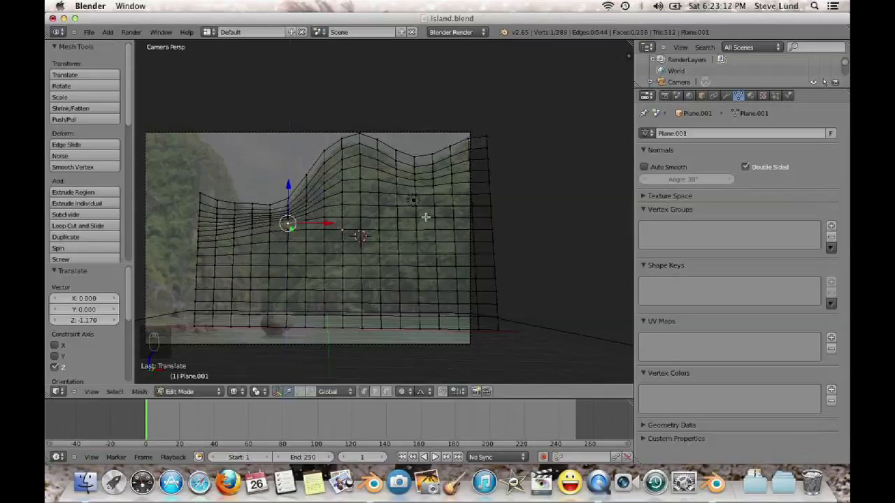
Deselect the mesh, return to object mode and switch the render engine to Cycles Render
key("a")
key("Tab")
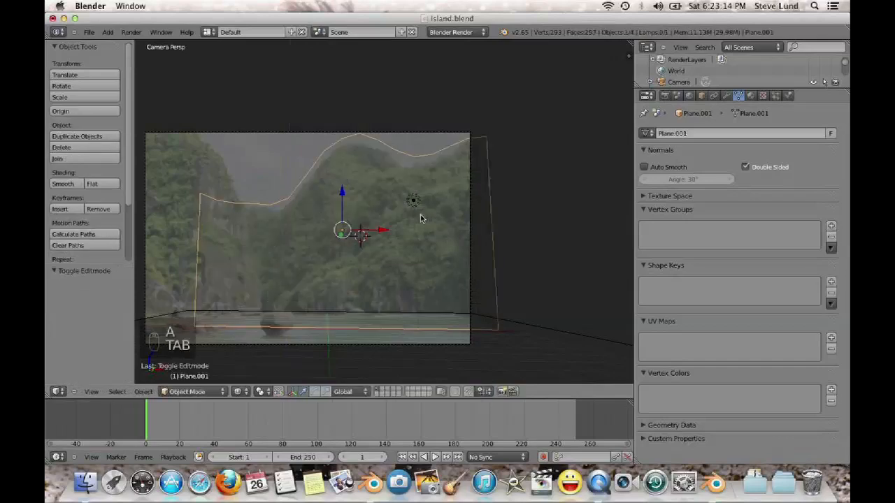
left_click(88, 32)
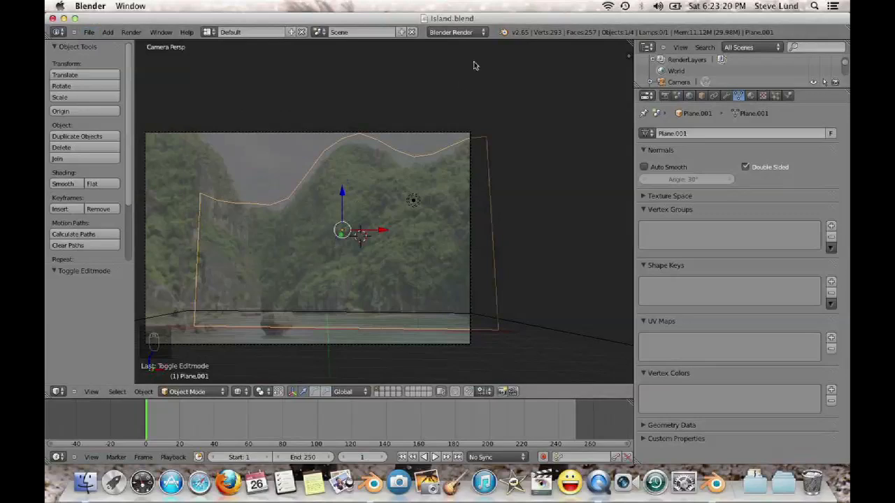
left_click(460, 33)
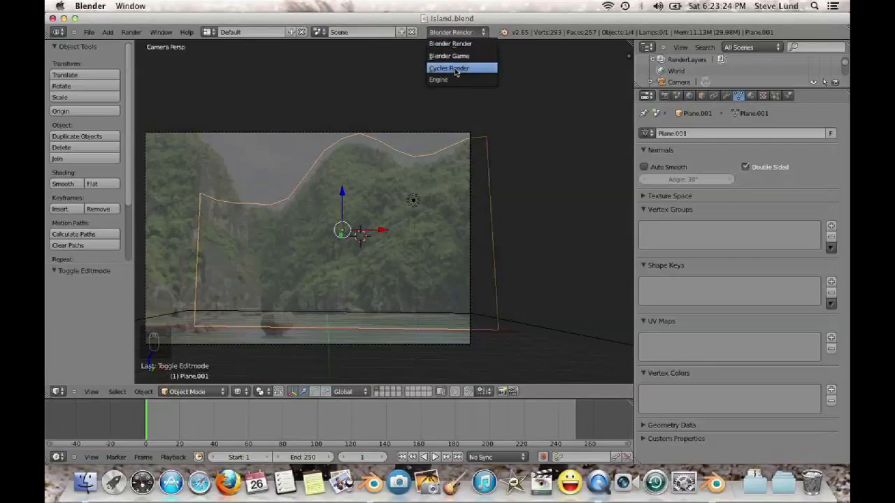
left_click(454, 70)
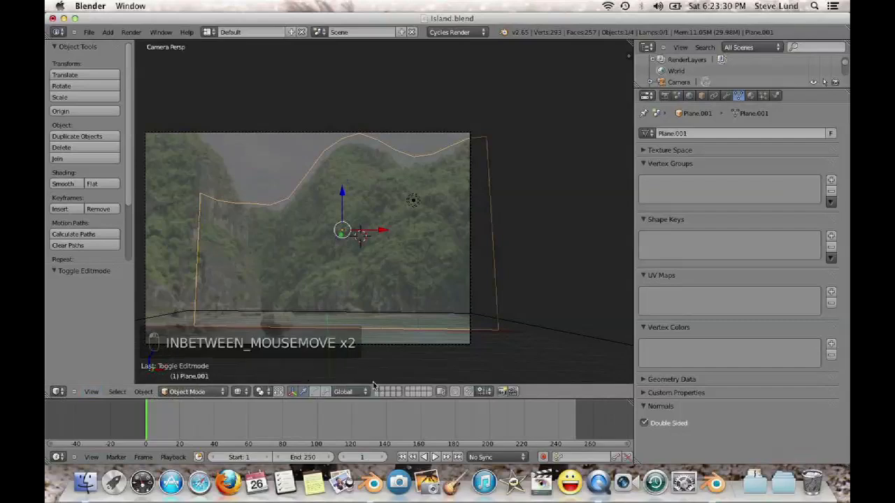
Split the 3D view side by side, turn the left half into a UV/Image Editor, and hide the 3D view's tool shelf
left_click_drag(47, 395, 362, 395)
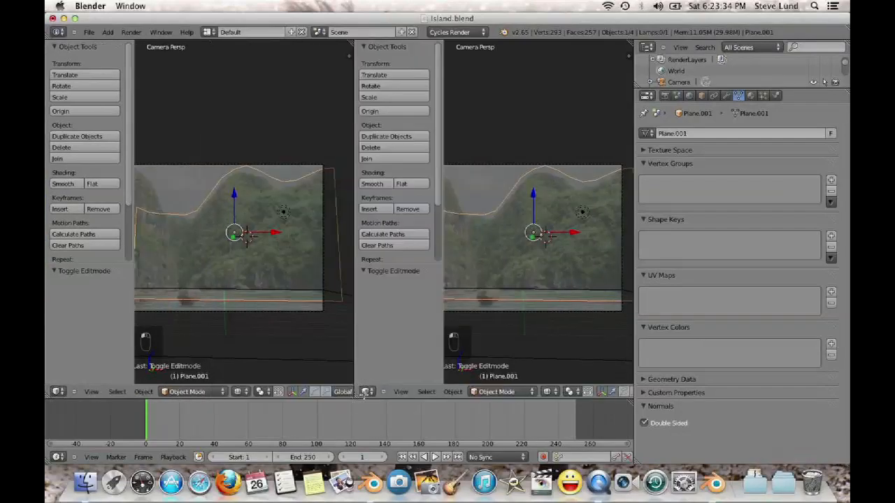
left_click(58, 392)
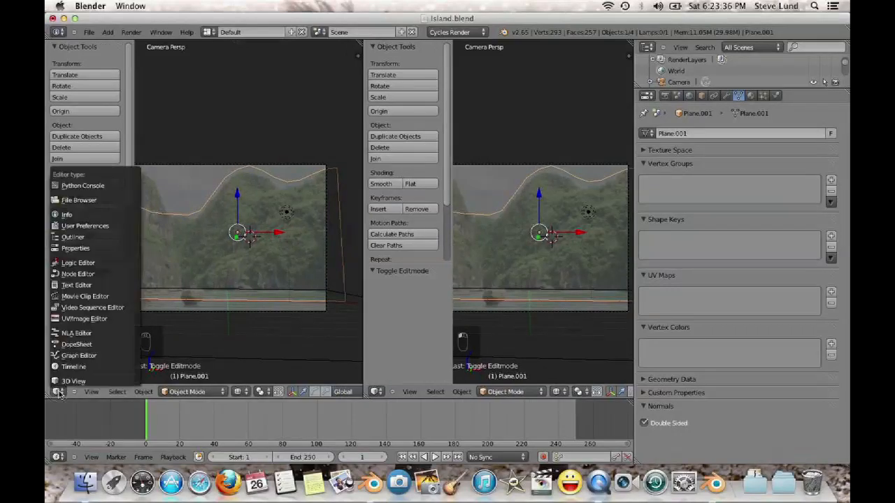
left_click(80, 319)
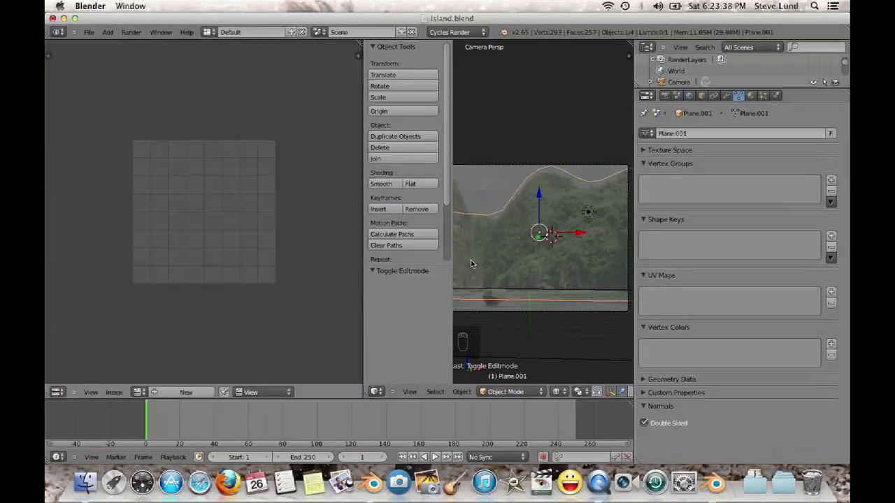
key("t")
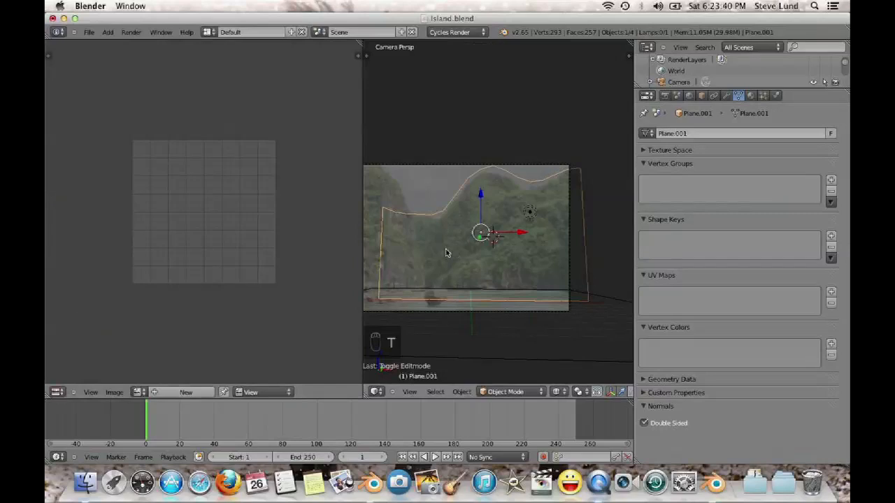
Select the whole mountain plane mesh in edit mode and UV-map it, first with Unwrap and finally with Project From View
key("Tab")
key("a")
key("a")
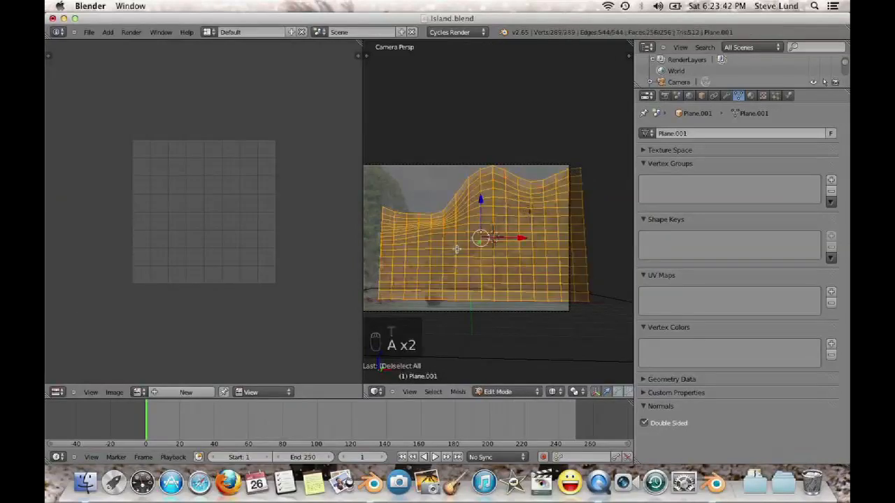
key("u")
left_click(454, 247)
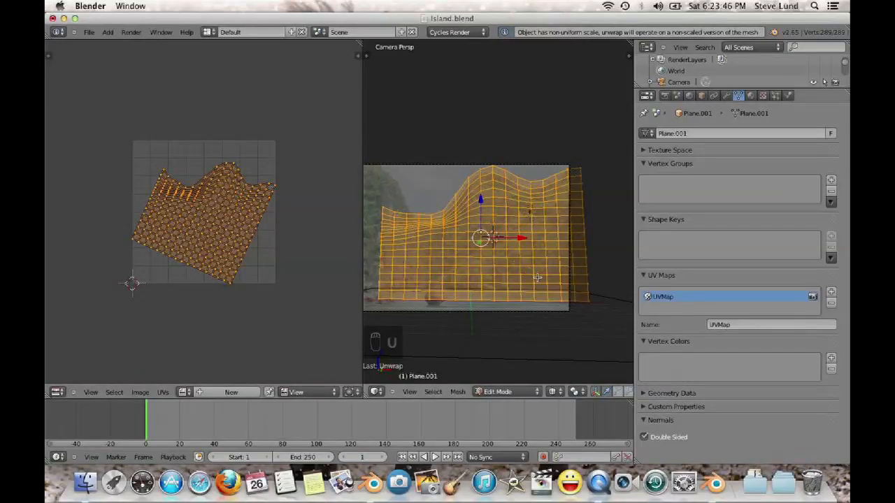
key("u")
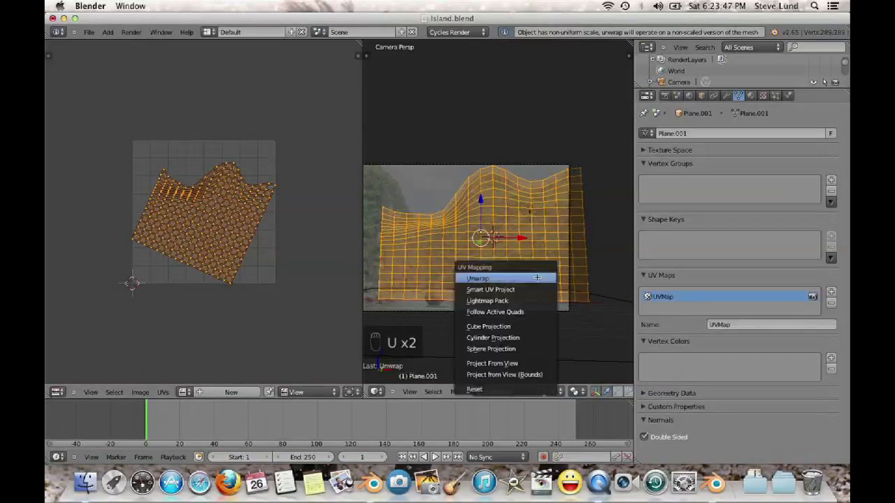
left_click(509, 363)
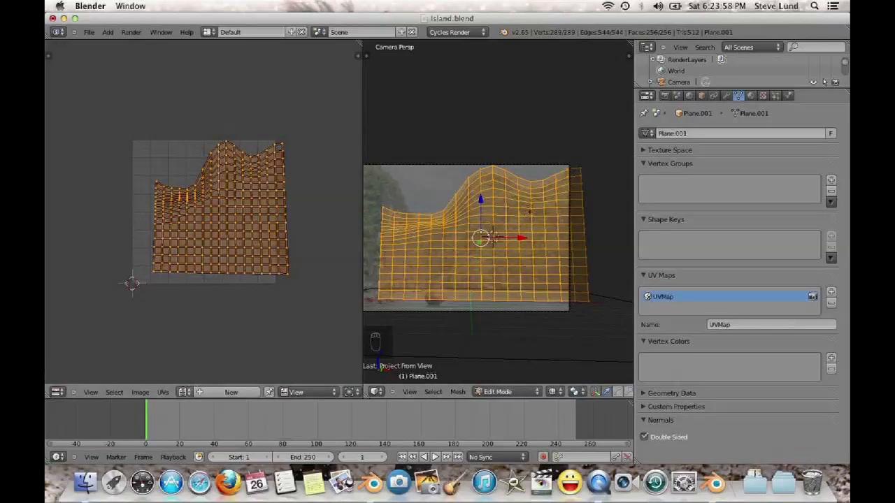
Load 3rd Mount.png from the Tutorial folder as the image behind the plane's UV layout
left_click(184, 392)
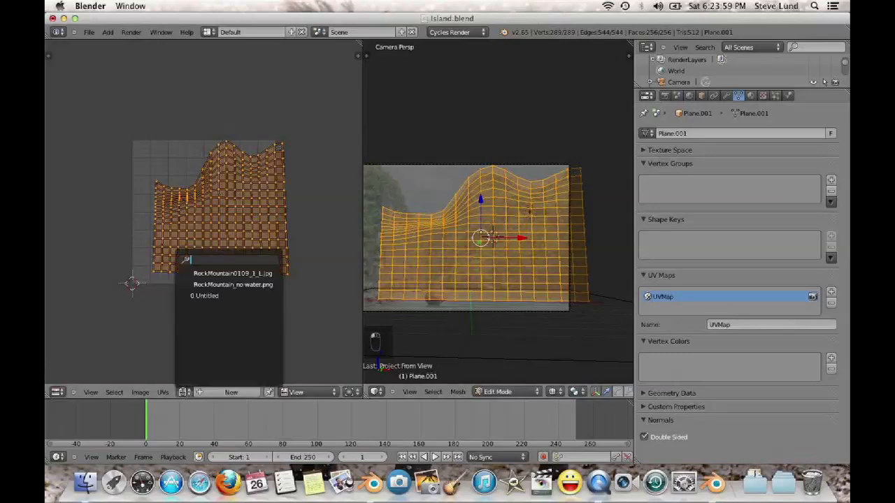
left_click(163, 393)
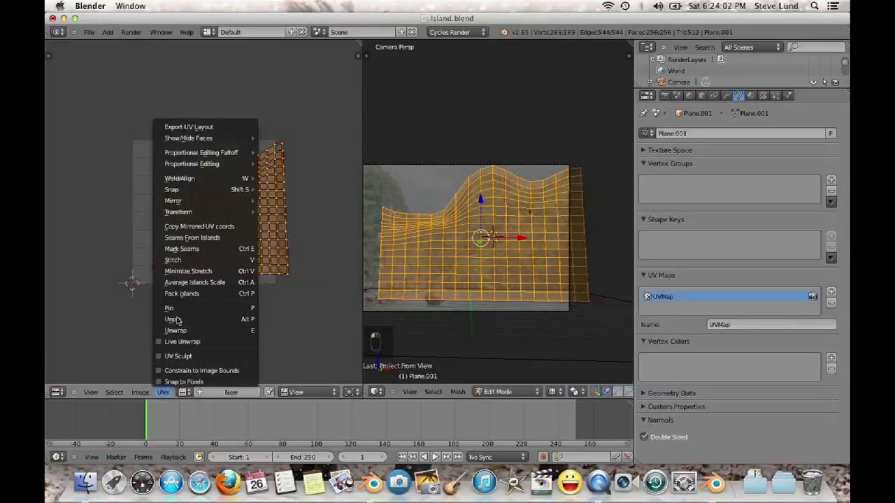
left_click(140, 392)
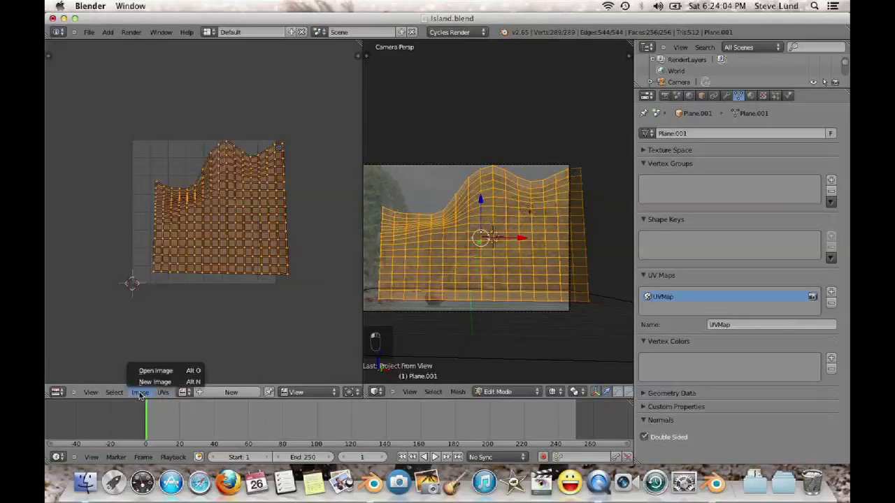
left_click(151, 371)
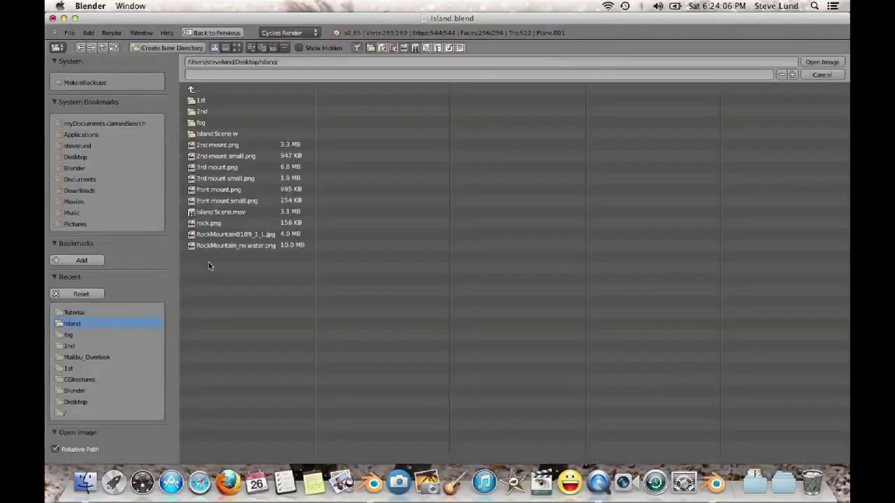
left_click(75, 313)
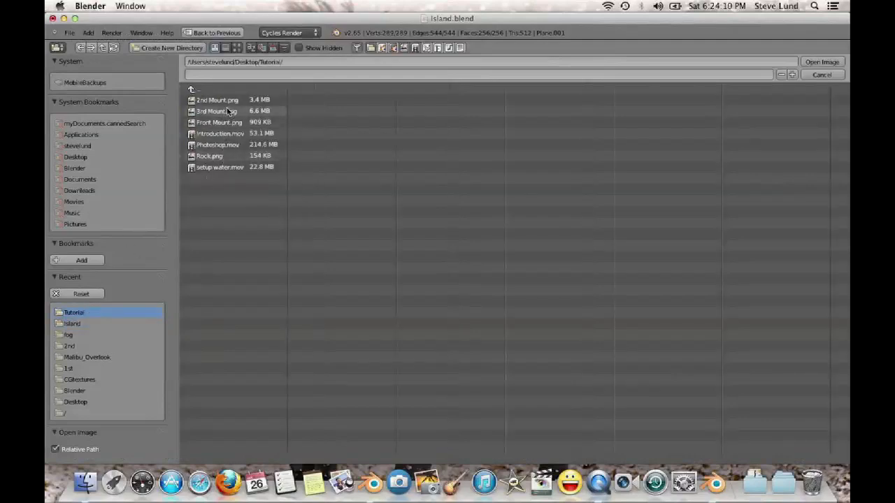
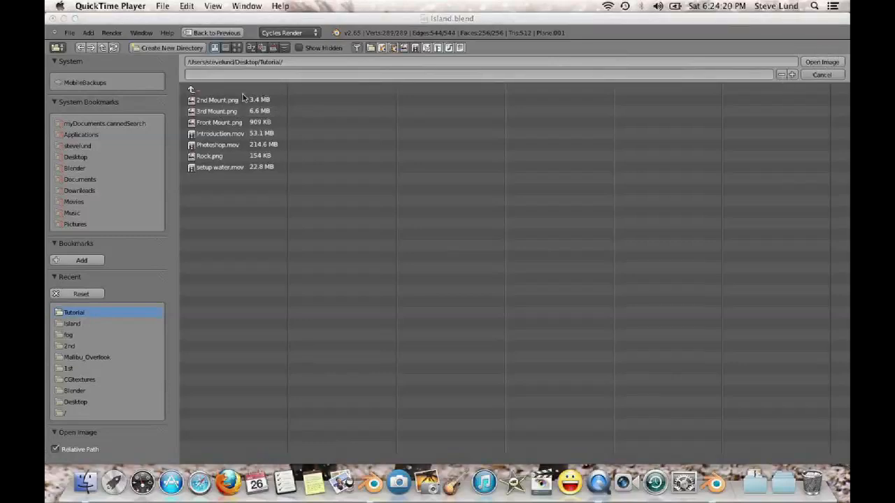
left_click(208, 114)
double_click(212, 114)
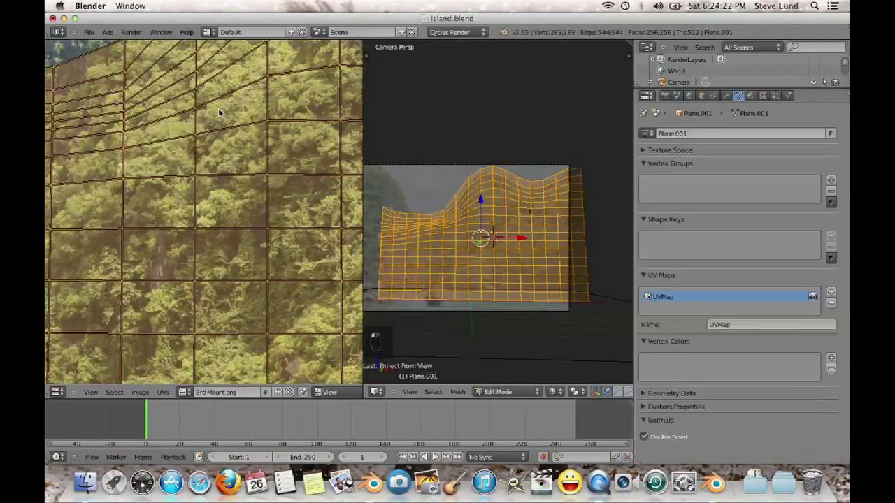
Shift the UV layout left onto the mountain image and scale it up about 1.1 times
left_click(232, 147)
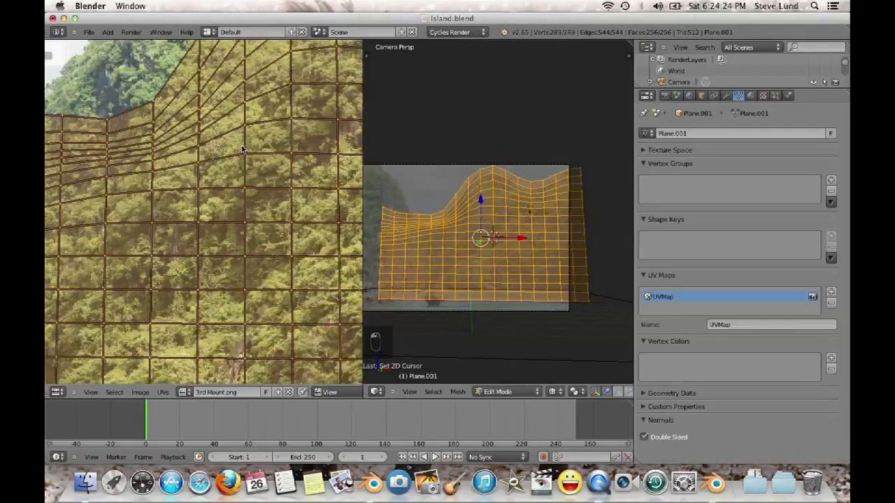
scroll(248, 165, "down", 3)
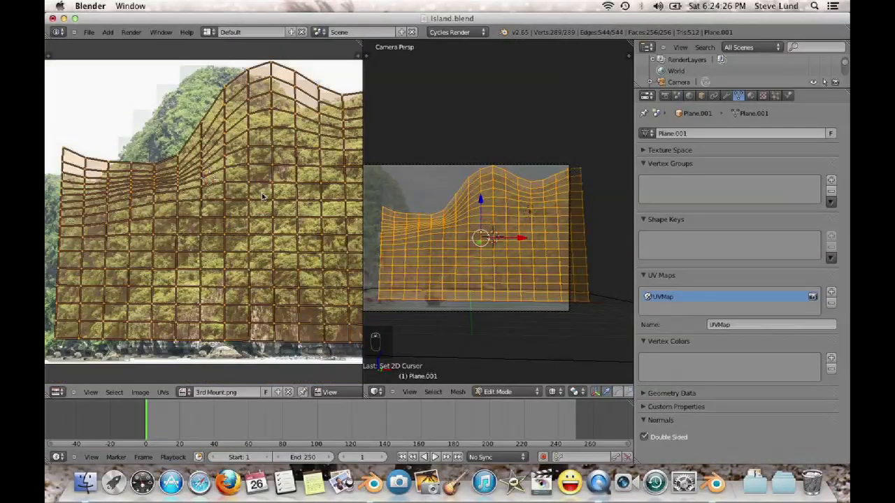
scroll(263, 196, "down", 4)
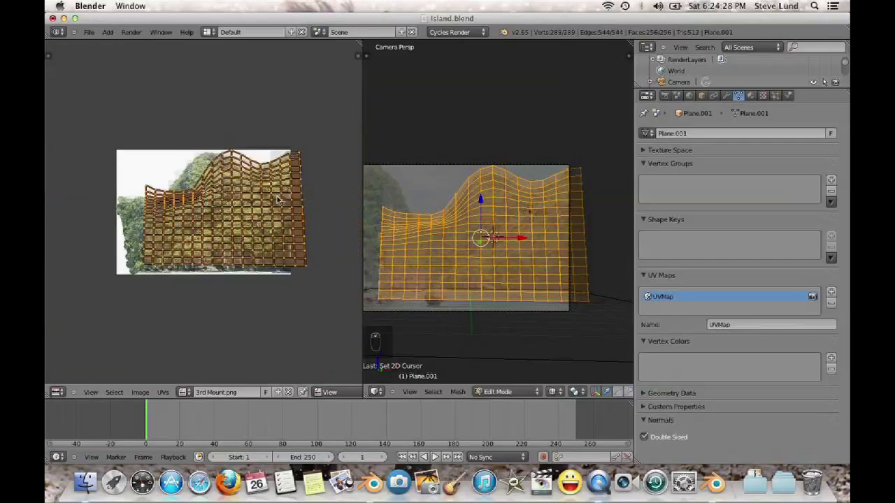
scroll(317, 264, "up", 1)
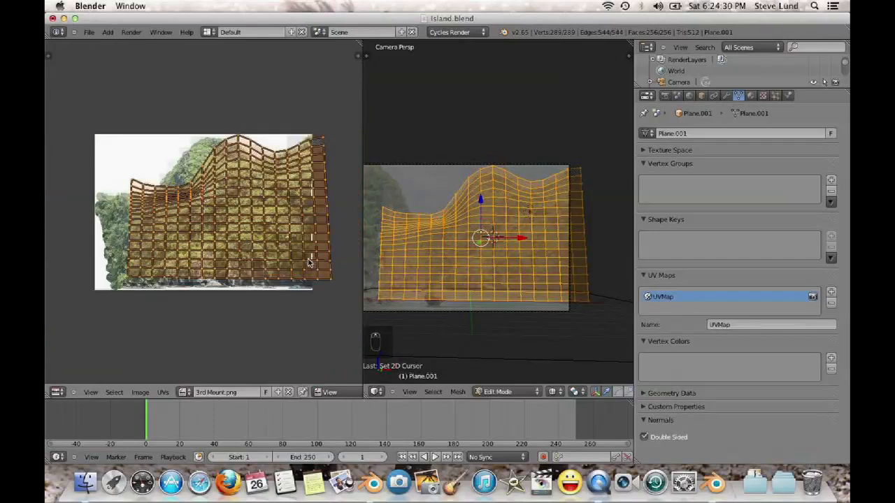
key("g")
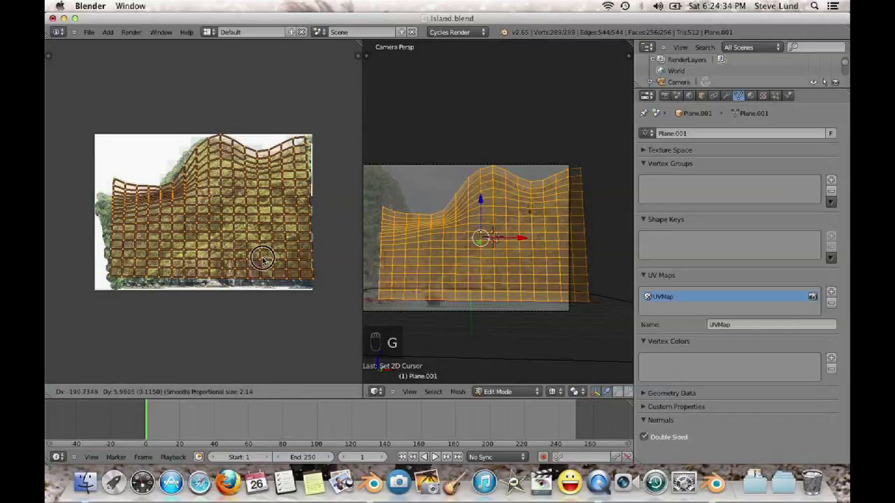
left_click(278, 280)
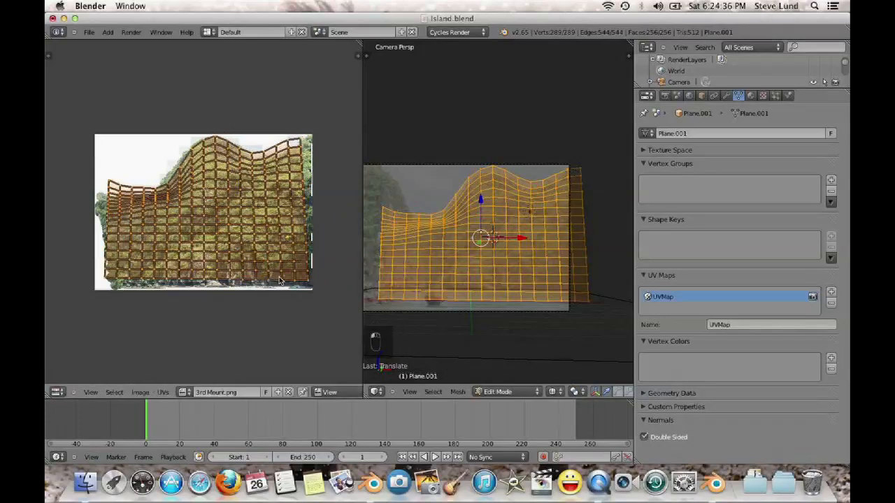
key("s")
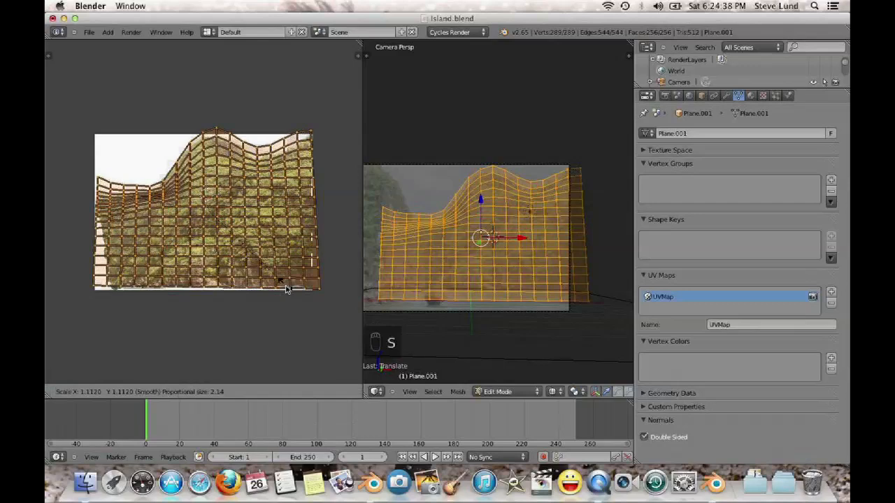
left_click(517, 263)
Reproject the plane's UVs with Project from View (Bounds) and scale them about 1.1 times along X
key("u")
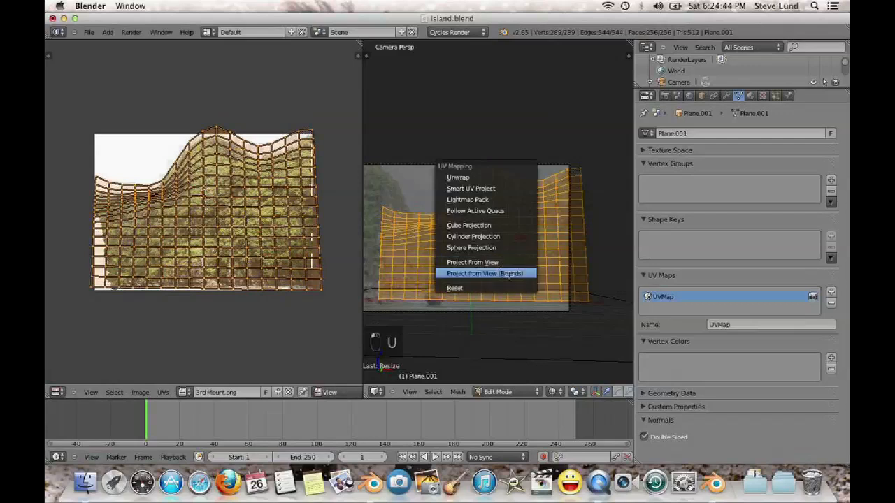
left_click(509, 274)
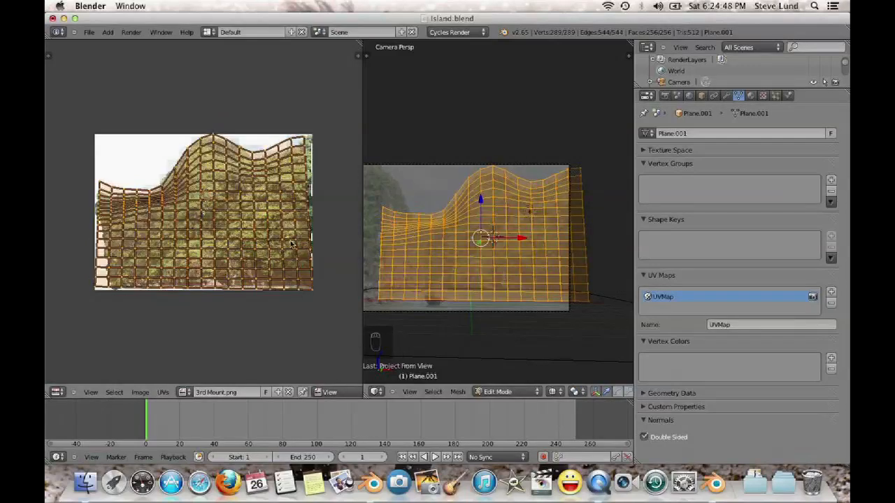
key("s")
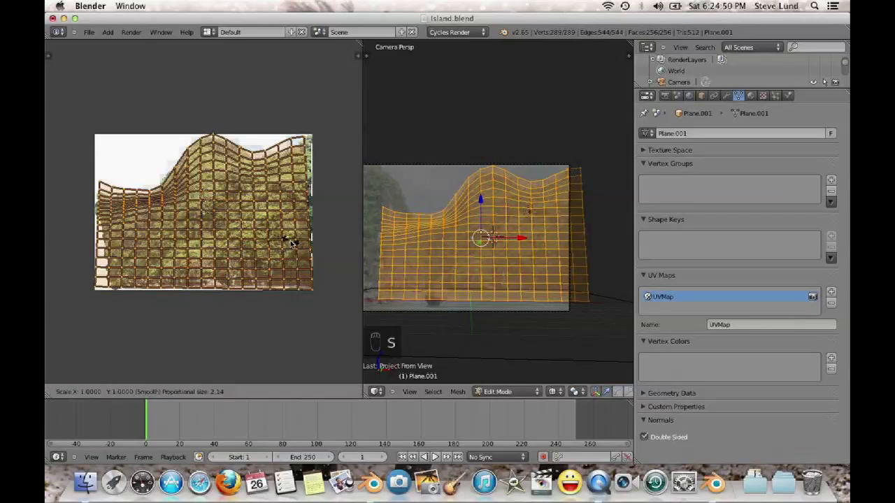
key("x")
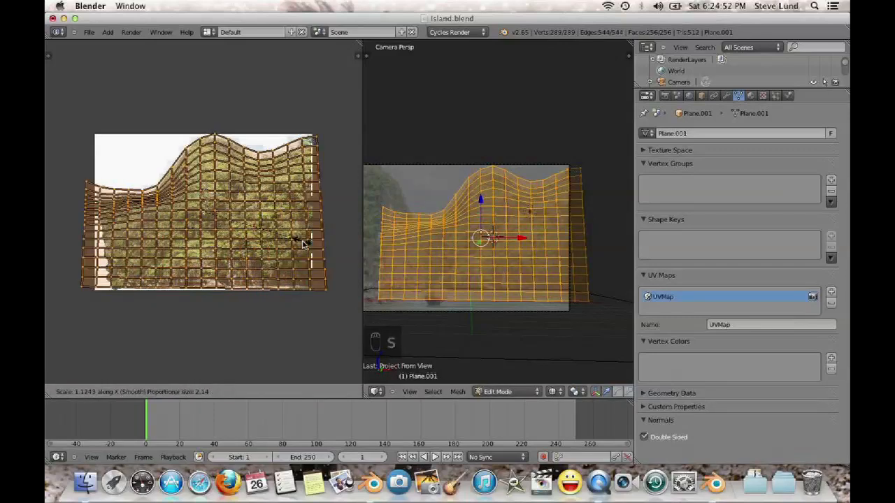
left_click(296, 240)
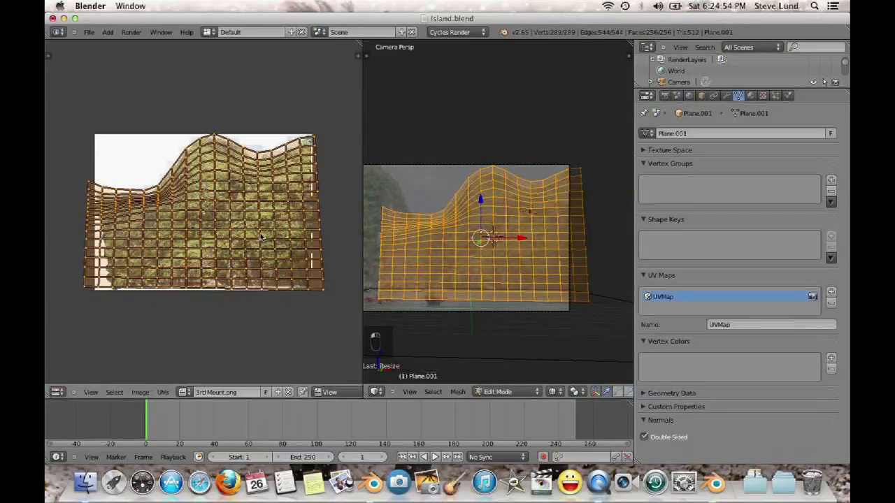
Check the UV layout against the mountain's outline and scale the whole layout up slightly
scroll(240, 189, "up", 3)
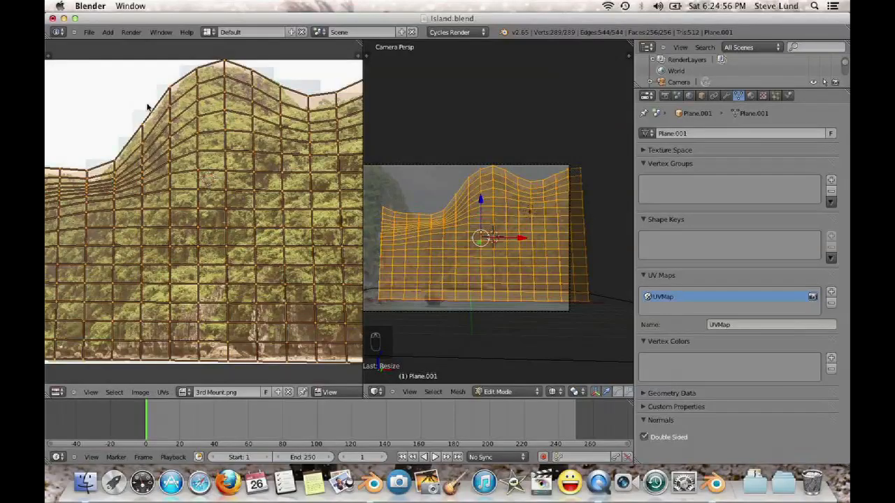
scroll(224, 117, "up", 3)
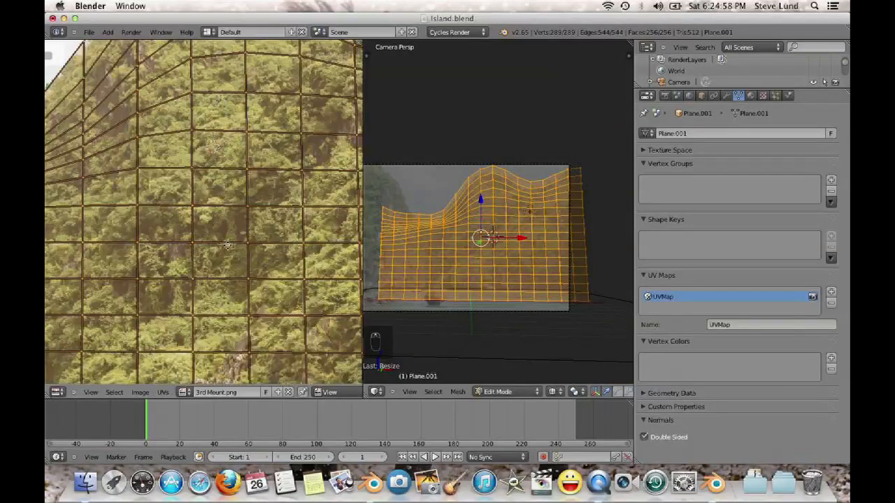
middle_click_drag(228, 246, 231, 257)
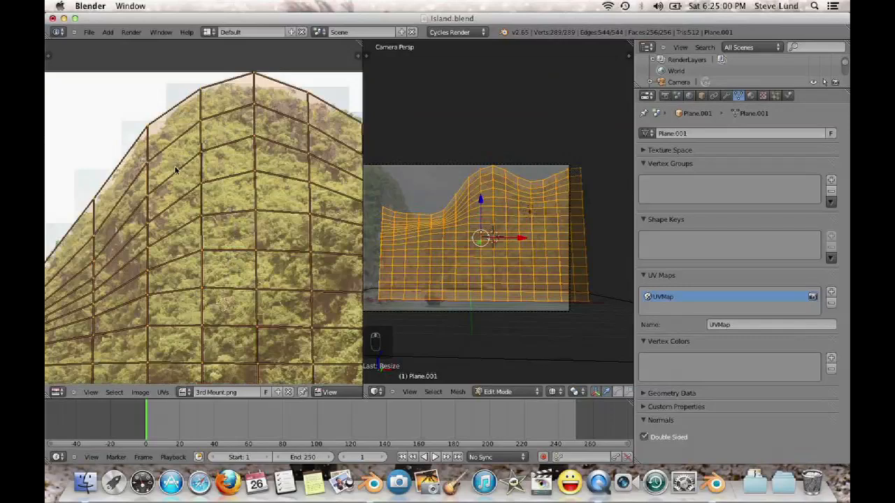
scroll(173, 182, "down", 1)
middle_click_drag(132, 209, 130, 203)
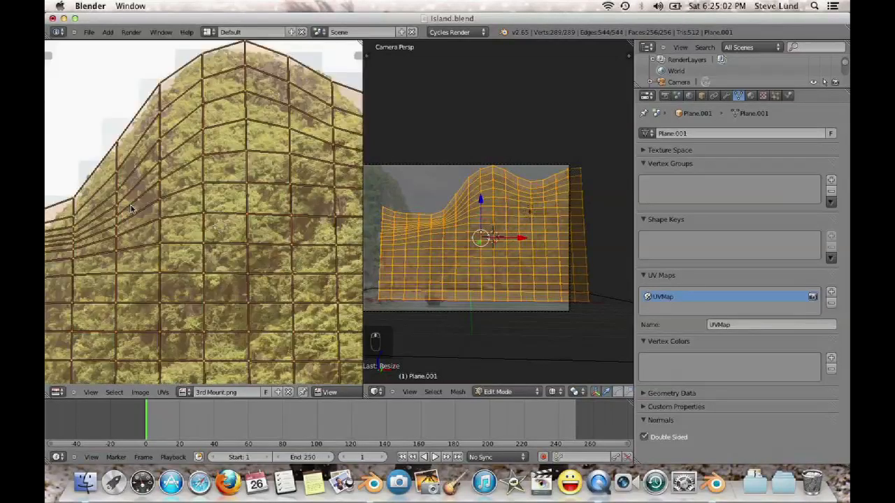
scroll(143, 223, "down", 4)
scroll(230, 259, "down", 4)
scroll(233, 262, "up", 1)
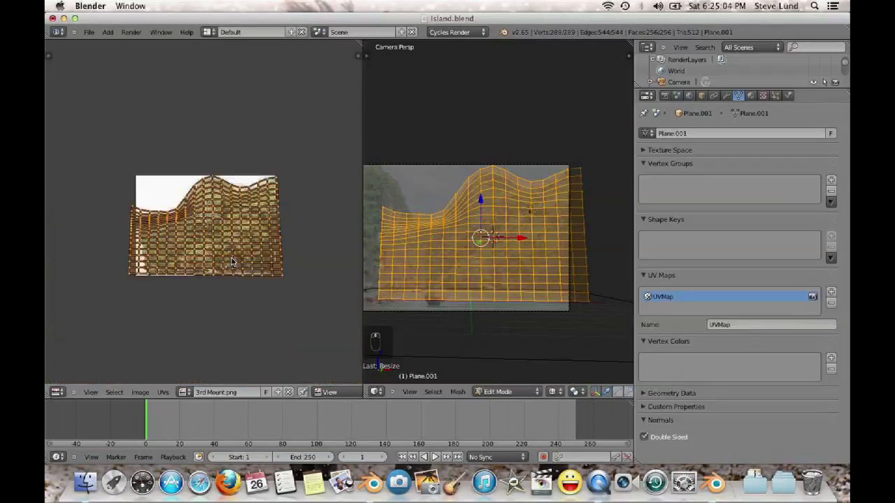
scroll(233, 261, "up", 1)
key("s")
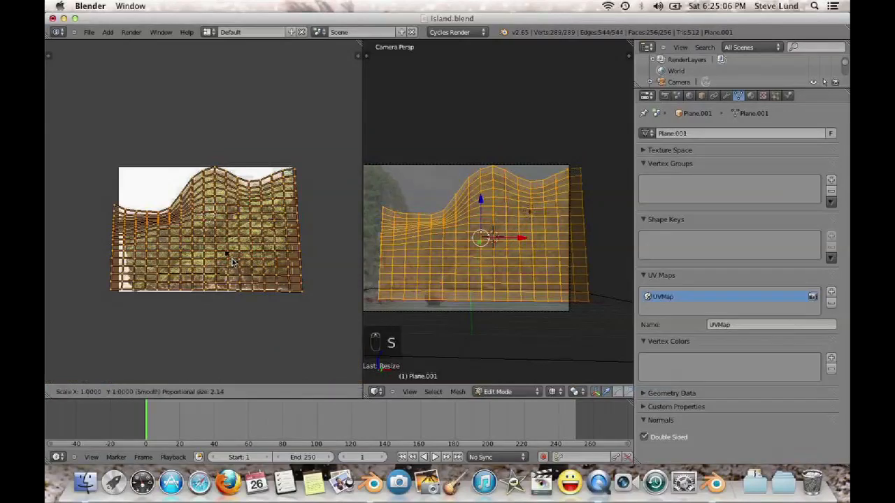
left_click(233, 261)
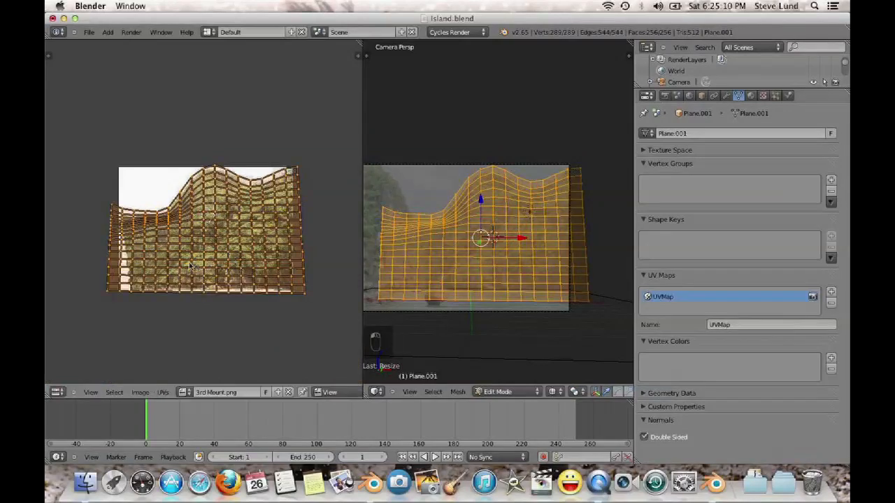
Enable Premultiply for the 3rd Mount.png image in the UV editor's image properties
key("t")
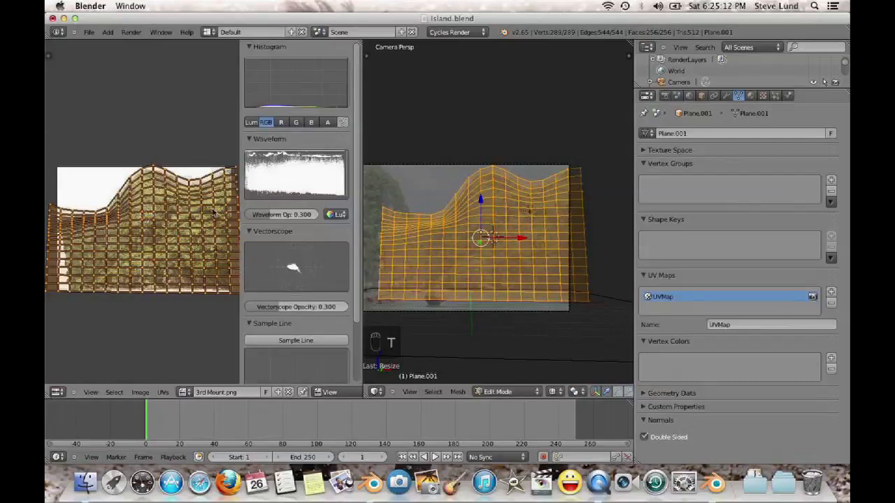
key("t")
key("n")
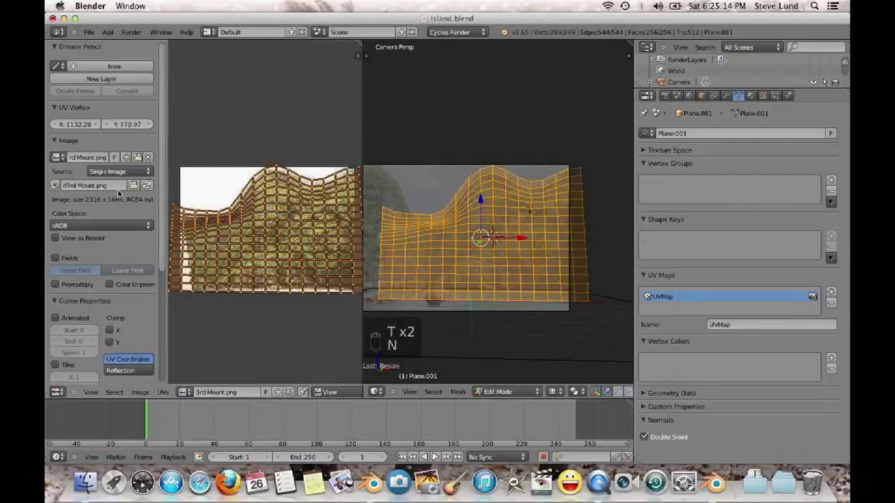
left_click(56, 284)
key("n")
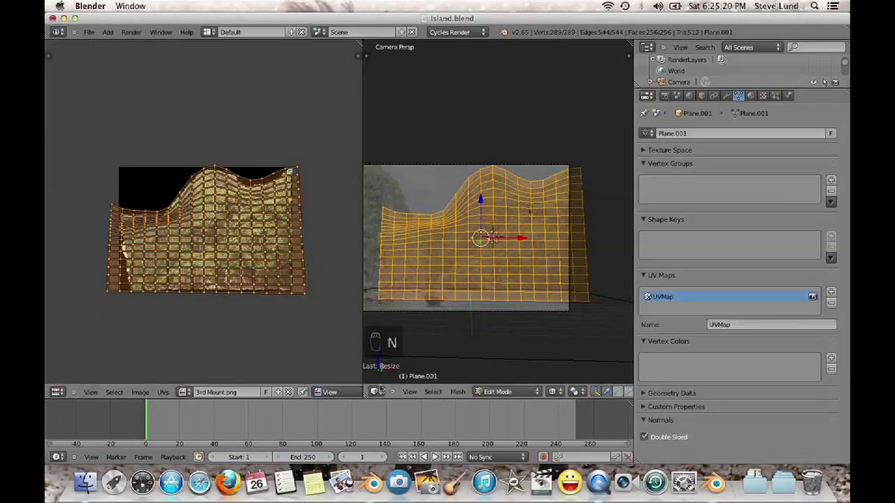
Enlarge the 3D view over the UV editor and switch its viewport shading to Texture
left_click_drag(362, 371, 100, 310)
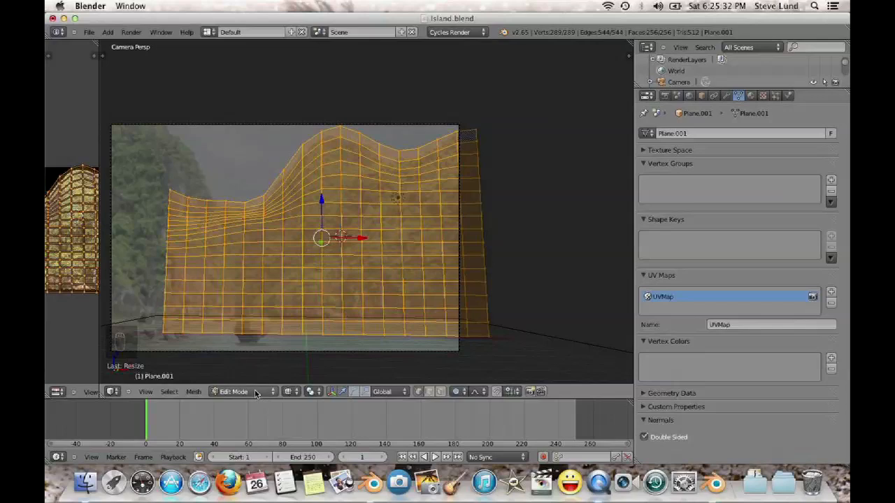
left_click(287, 391)
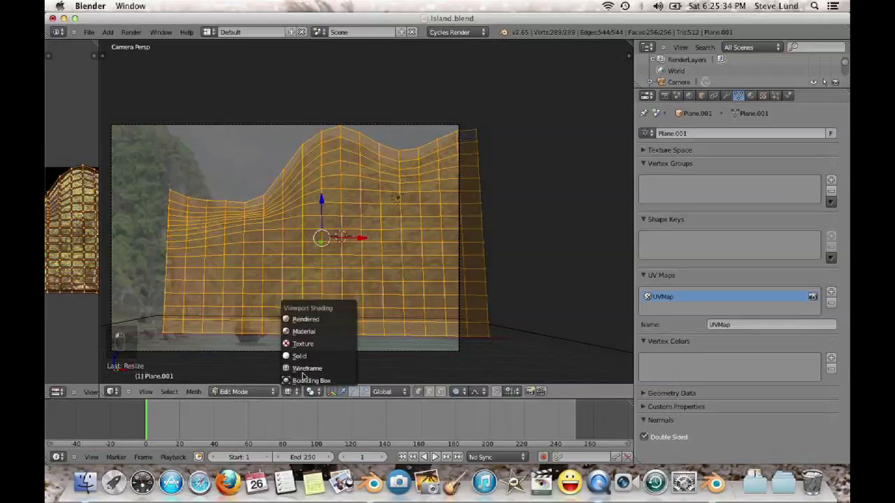
left_click(309, 344)
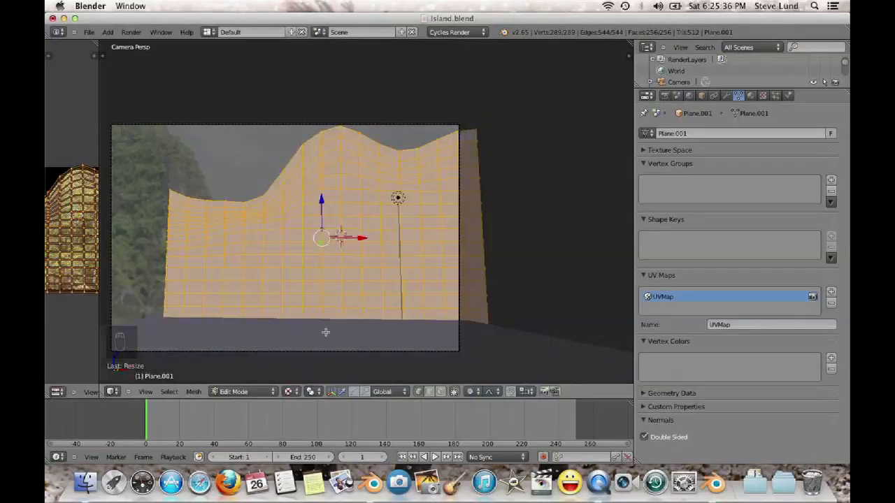
Add a new material to the mountain plane and use the 3rd Mount.png image texture as its diffuse color
left_click(751, 96)
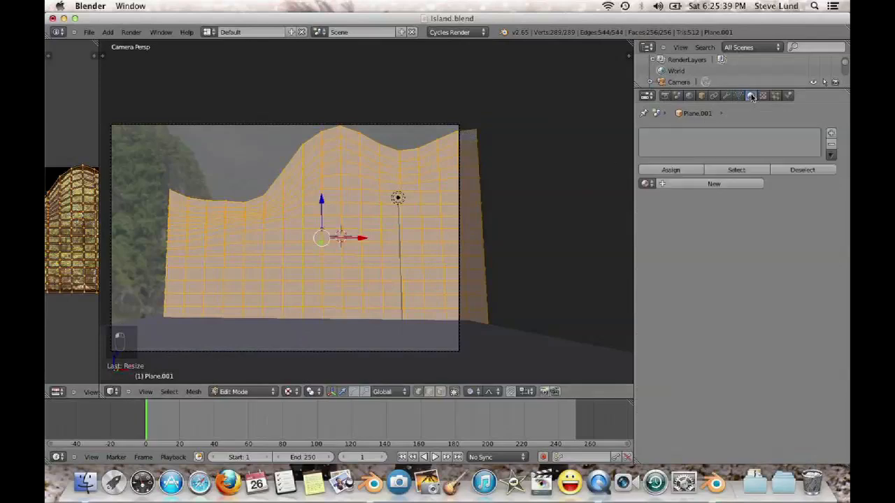
left_click(714, 184)
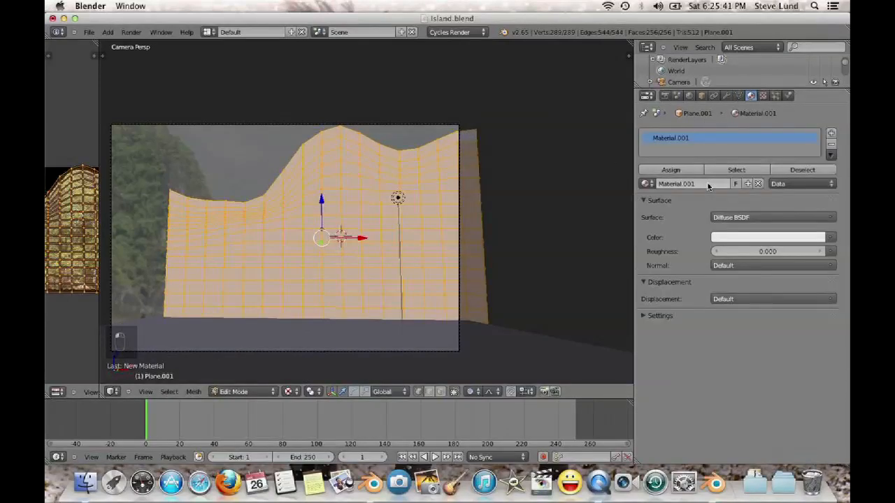
left_click(830, 238)
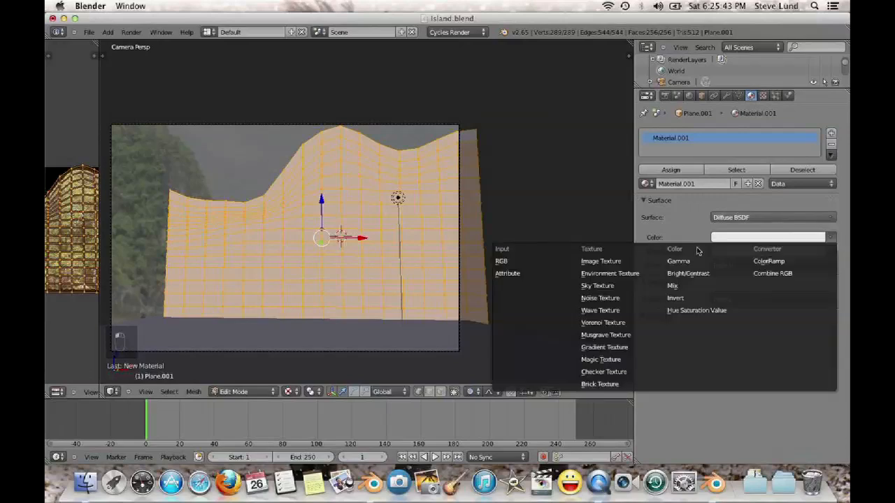
left_click(601, 261)
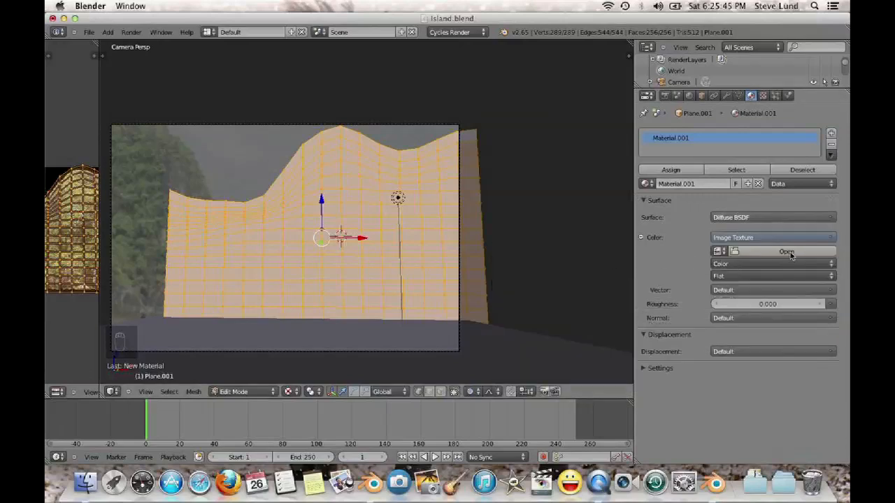
left_click(719, 251)
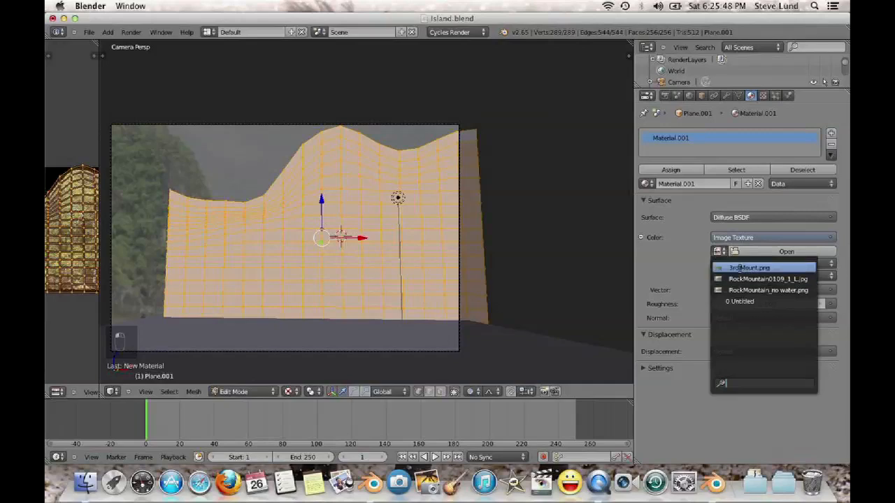
left_click(742, 268)
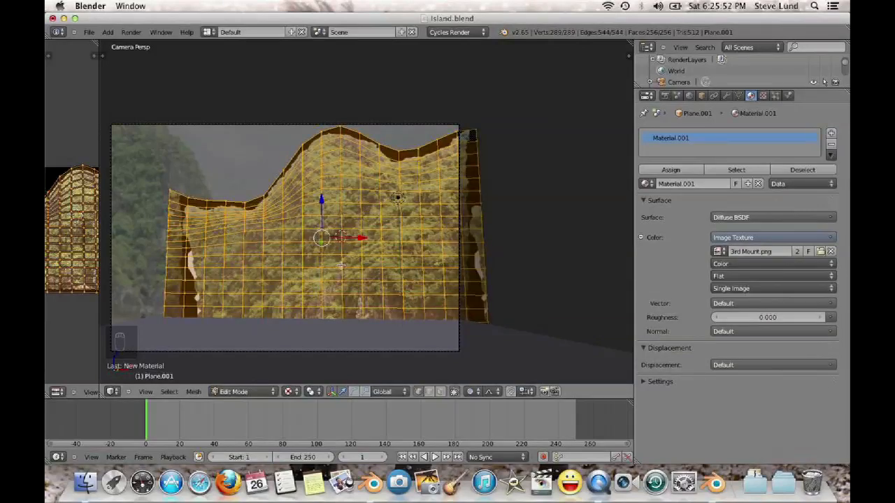
Select the four vertices of a rocky face near the mountain's base and move them forward along Y in top view
scroll(349, 272, "up", 1)
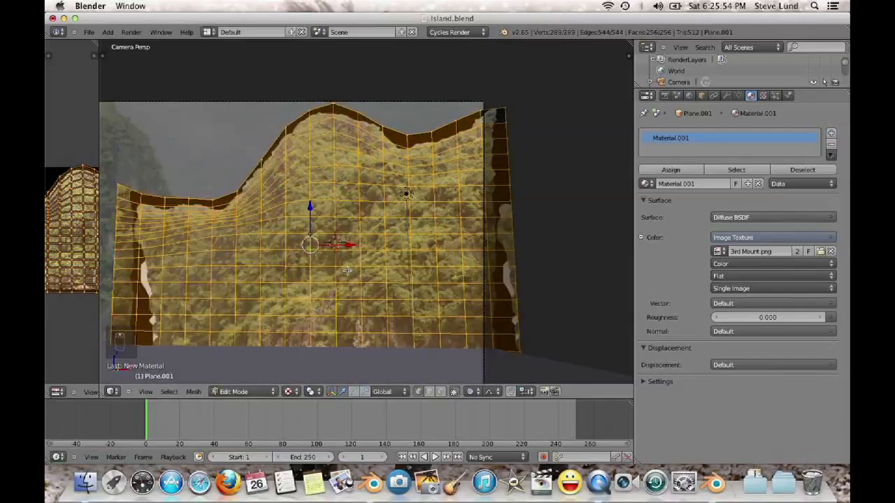
scroll(339, 218, "up", 4)
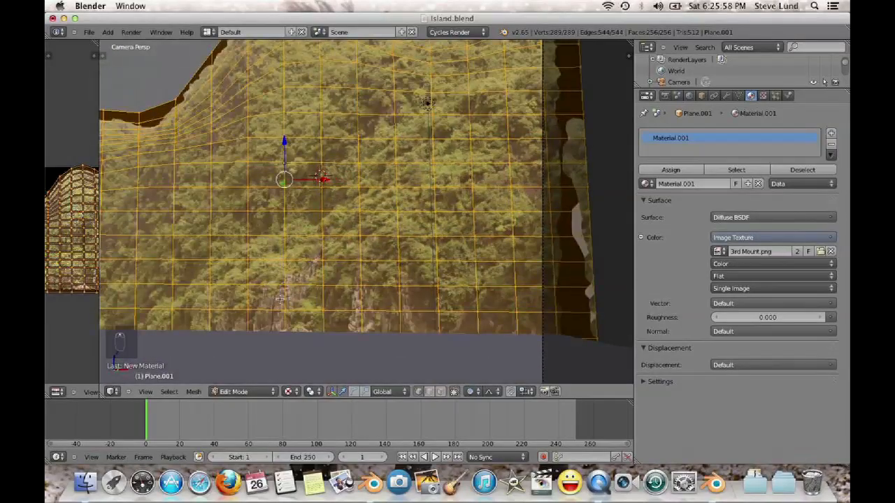
right_click(286, 309)
right_click(287, 285, "shift")
right_click(249, 287, "shift")
right_click(277, 209, "shift")
scroll(329, 212, "down", 3)
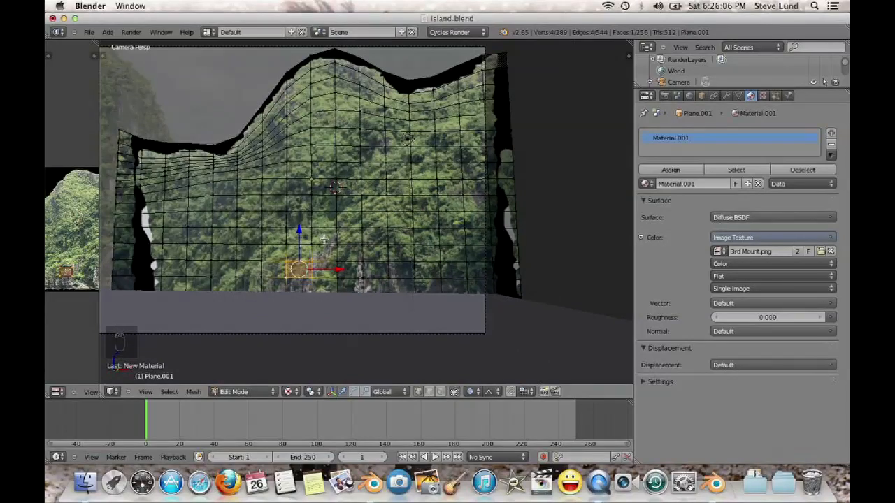
key("KP_7")
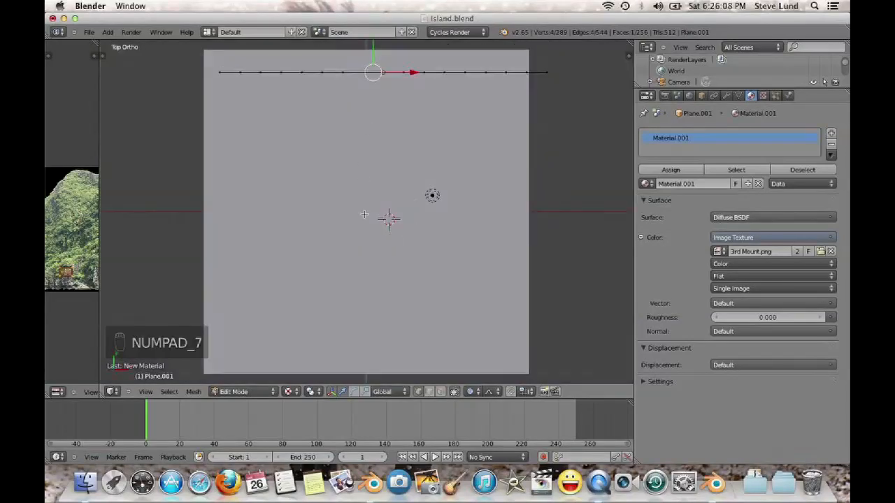
middle_click_drag(364, 215, 363, 323, "shift")
left_click_drag(374, 151, 381, 202)
Check the mountain's relief from an angle and through the camera, selecting a single vertex on the mountain's right part
middle_click_drag(381, 202, 408, 175)
right_click(411, 184)
scroll(408, 177, "up", 3)
middle_click_drag(389, 221, 383, 225)
key("KP_0")
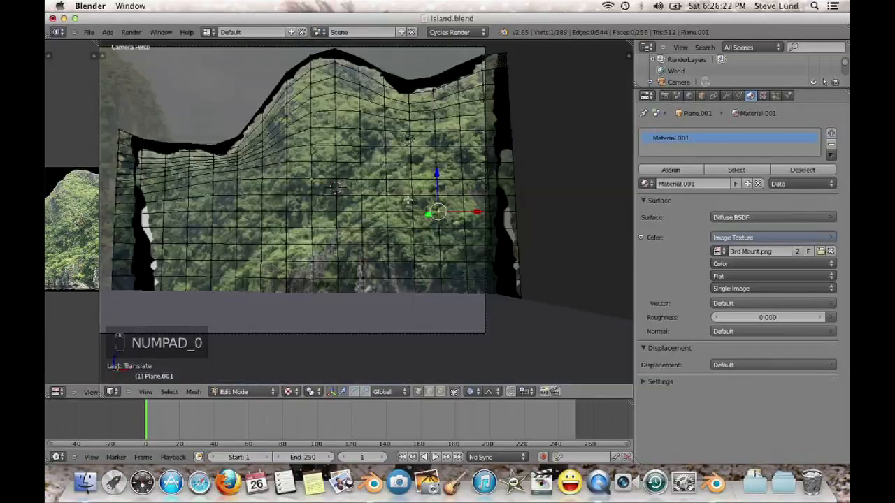
scroll(388, 200, "down", 1)
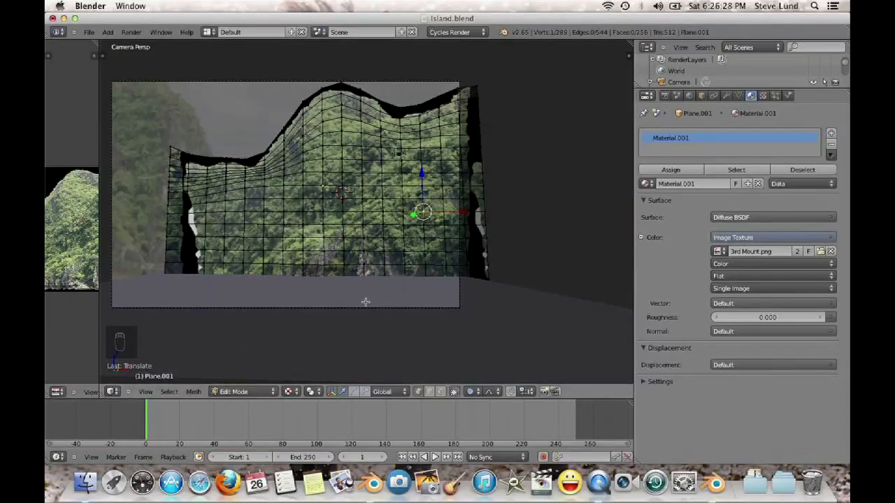
key("s")
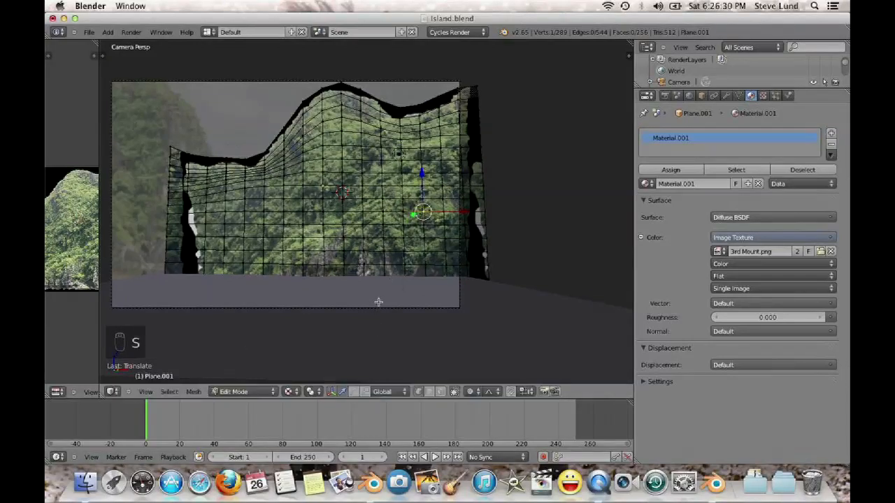
Hide the whole mountain mesh to check the background reference photo behind it, and reveal it again
key("a")
key("a")
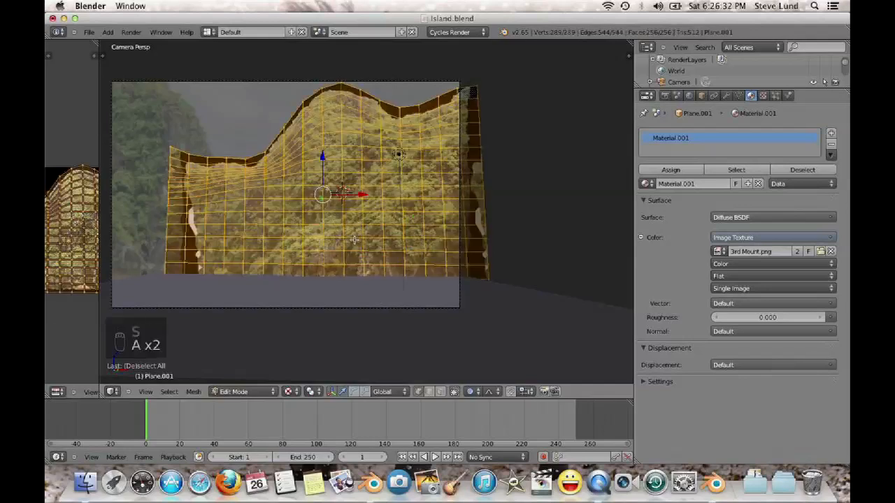
key("h")
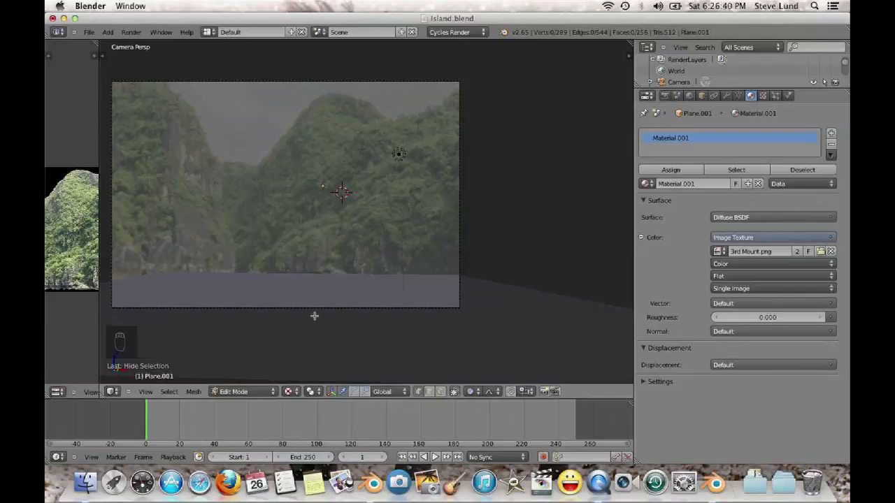
key("alt+h")
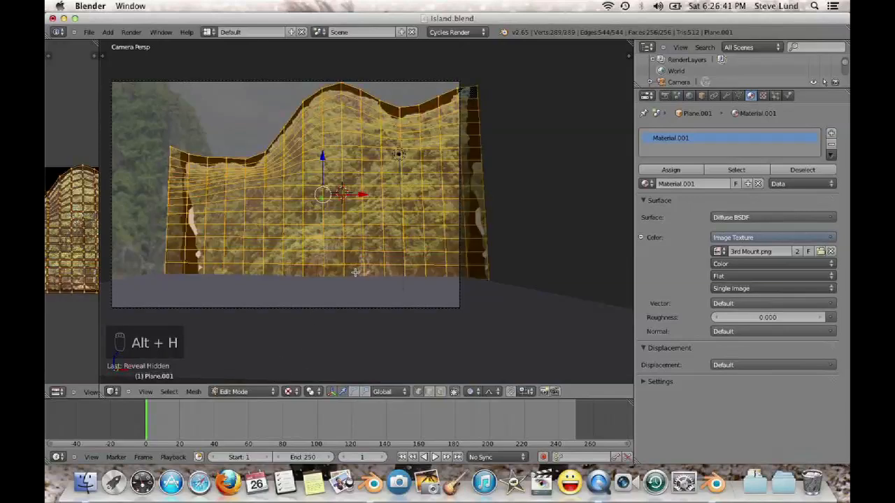
Curve the mountain mesh by moving vertices near its left and right edges with proportional editing, working from the top view
right_click(171, 216)
key("KP_7")
right_click_drag(178, 170, 197, 64)
scroll(189, 74, "down", 7)
scroll(195, 63, "down", 1)
mouse_move(445, 202)
right_mouse_down()
mouse_move(458, 216)
mouse_move(447, 204)
right_mouse_up()
scroll(457, 216, "down", 5)
middle_click_drag(419, 221, 403, 208)
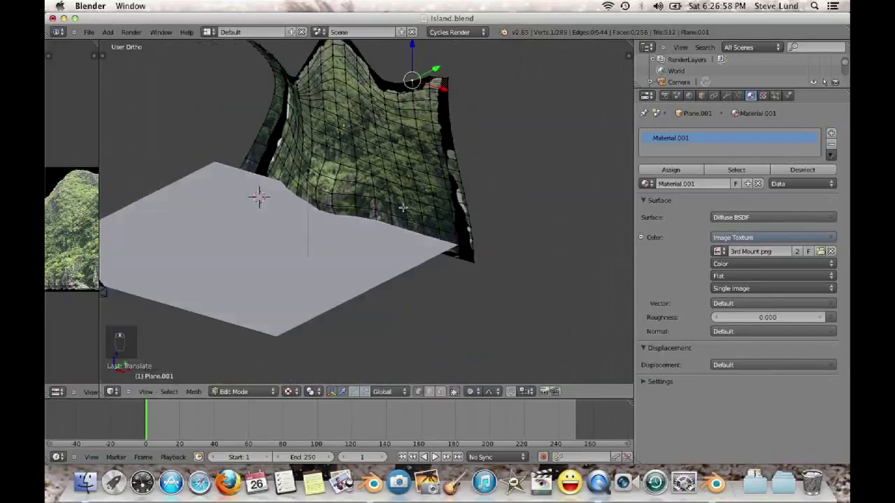
Pull a vertex low on the mountain's right side forward along Y with a proportional size of about 13.1
right_click(437, 233)
middle_click_drag(438, 233, 431, 226)
key("g")
key("y")
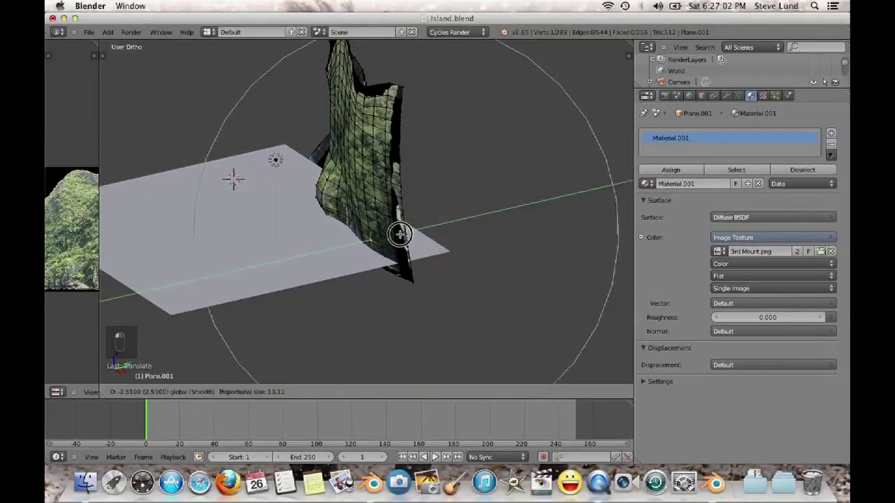
left_click(372, 235)
Pull a vertex midway up the mountain's left edge about 1.5 units forward along Y with proportional editing
middle_click_drag(371, 236, 420, 256)
right_click(263, 214)
key("g")
key("y")
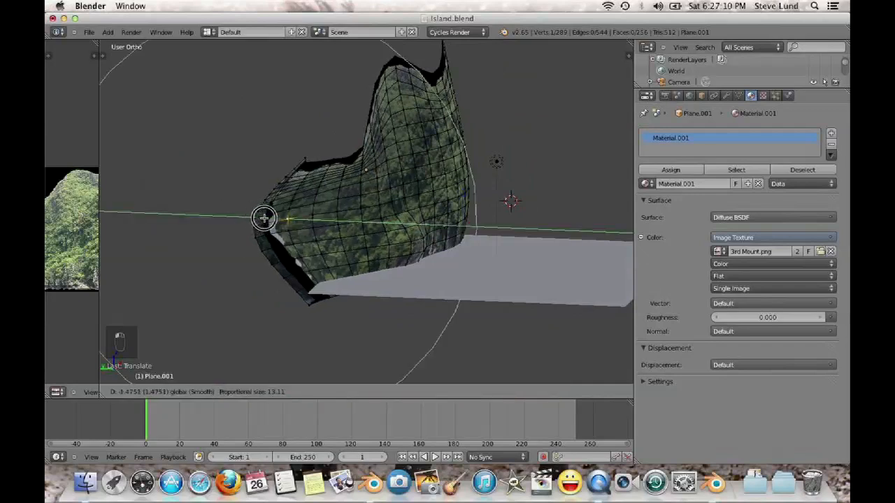
left_click(266, 217)
Push the mountain's bottom-left corner vertex about 1.8 units back along Y with a proportional size of about 10.8
right_click(313, 302)
key("g")
key("y")
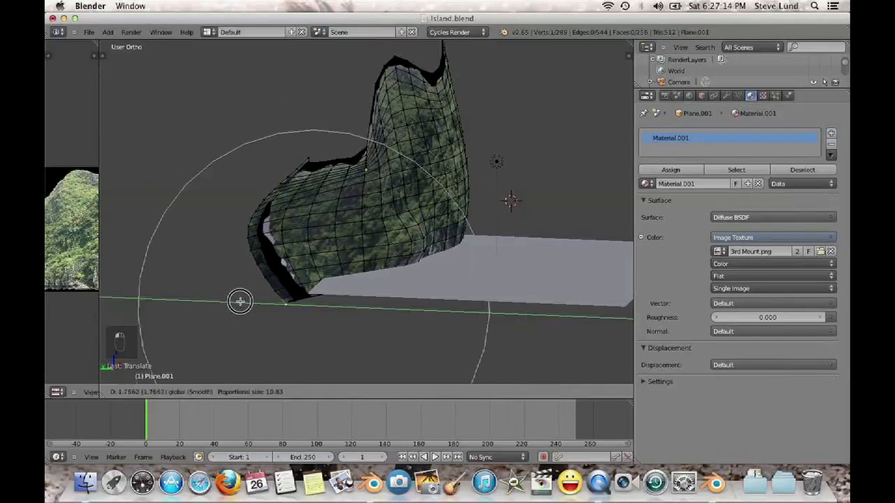
left_click(239, 301)
Push the mountain's top-left corner vertex back along Y with a smaller proportional falloff
right_click(280, 168)
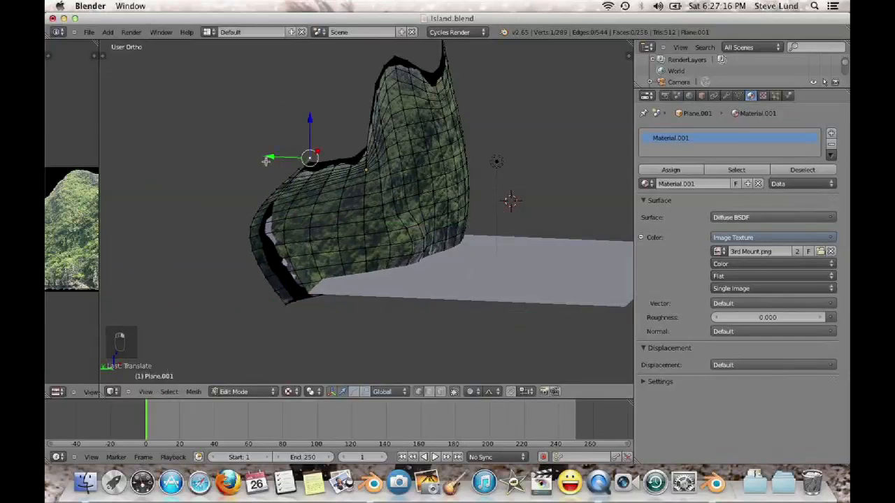
key("g")
key("y")
scroll(174, 169, "up", 3)
left_click(369, 149)
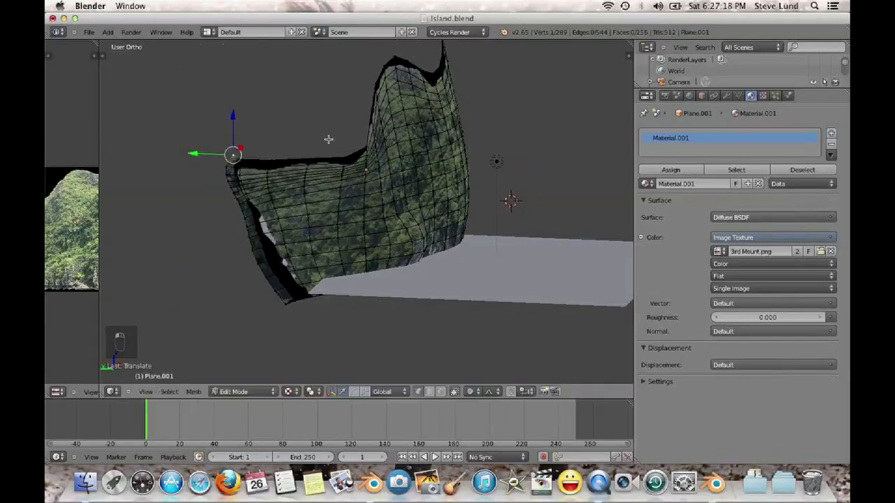
Push the ridge vertex beside the low saddle about 2.5 units back along Y with a proportional size of about 5.6
right_click(361, 141)
key("g")
key("y")
scroll(288, 136, "up", 5)
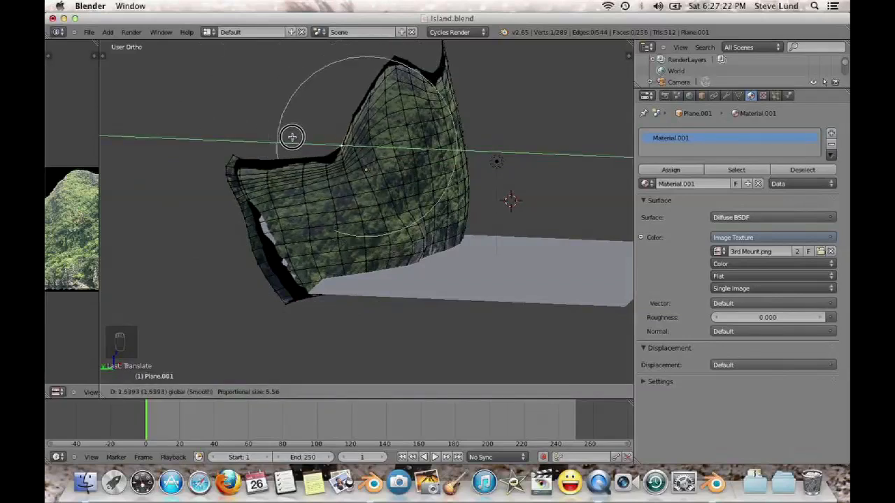
left_click(291, 136)
Select a stepped chain of vertices running from the mountain's bottom edge up and across to its right edge
middle_click_drag(291, 137, 357, 217)
scroll(357, 216, "up", 2)
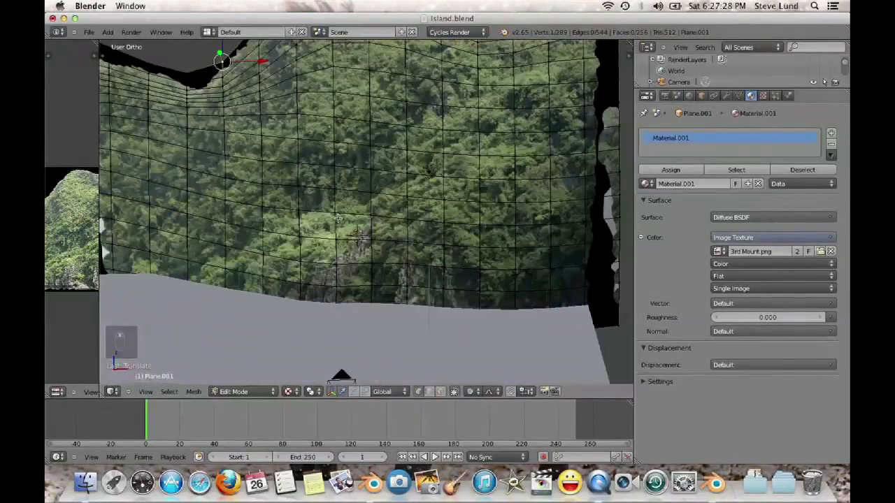
scroll(355, 217, "up", 1)
right_click(366, 279)
right_click(365, 257, "shift")
right_click(367, 238, "shift")
right_click(388, 218, "shift")
right_click(406, 194, "shift")
right_click(434, 194, "shift")
right_click(463, 191, "shift")
right_click(474, 170, "shift")
right_click(510, 171, "shift")
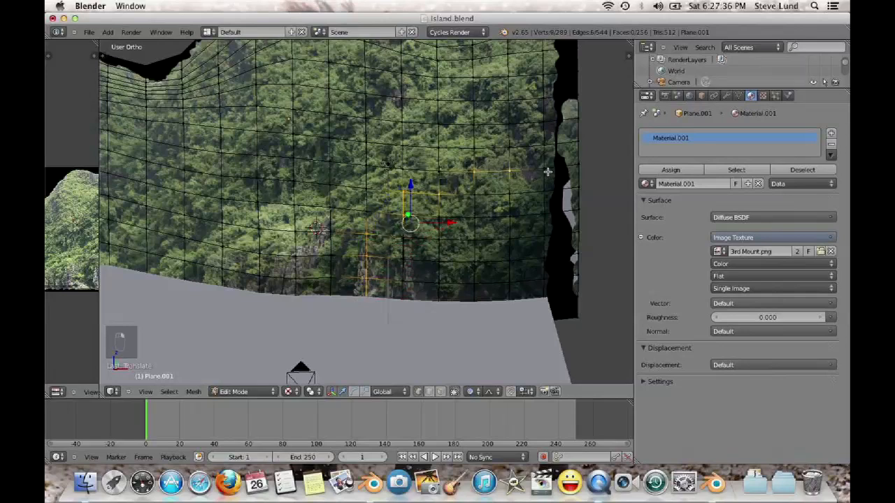
right_click(544, 168, "shift")
right_click(570, 167, "shift")
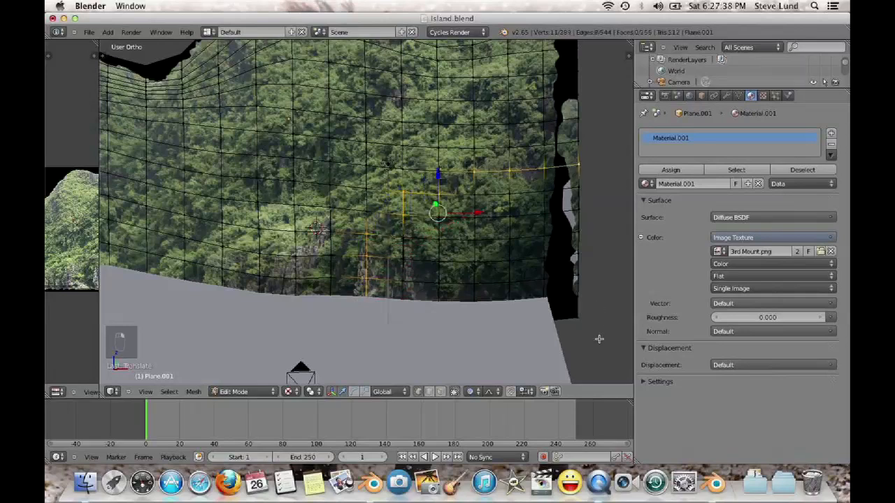
Extend the selection over the mountain's lower-right area with three box selections
key("b")
left_click_drag(600, 340, 420, 235)
key("b")
left_click_drag(431, 333, 363, 214)
key("b")
left_click_drag(595, 263, 474, 194)
middle_click_drag(481, 270, 466, 274)
left_click_drag(390, 293, 385, 295)
scroll(380, 298, "up", 7)
Pull a bottom-edge vertex about 1 unit forward along Y with a proportional size of about 1.95, and deselect everything
right_click(327, 308)
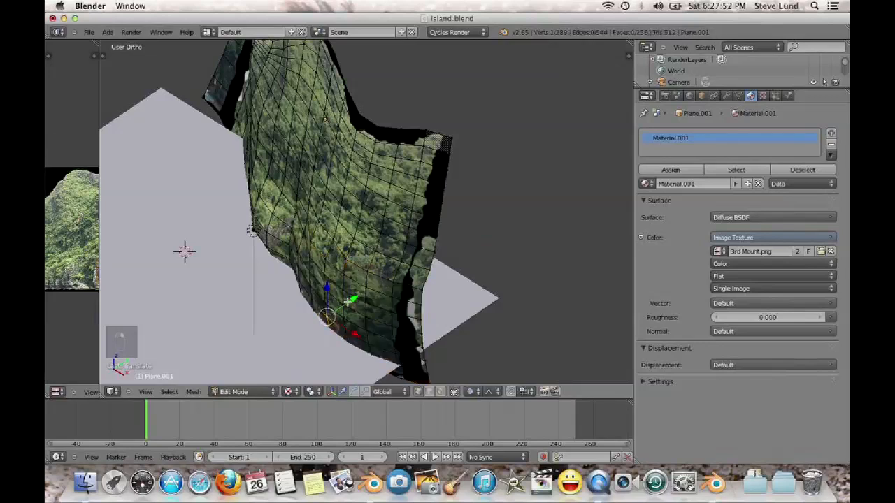
key("g")
key("y")
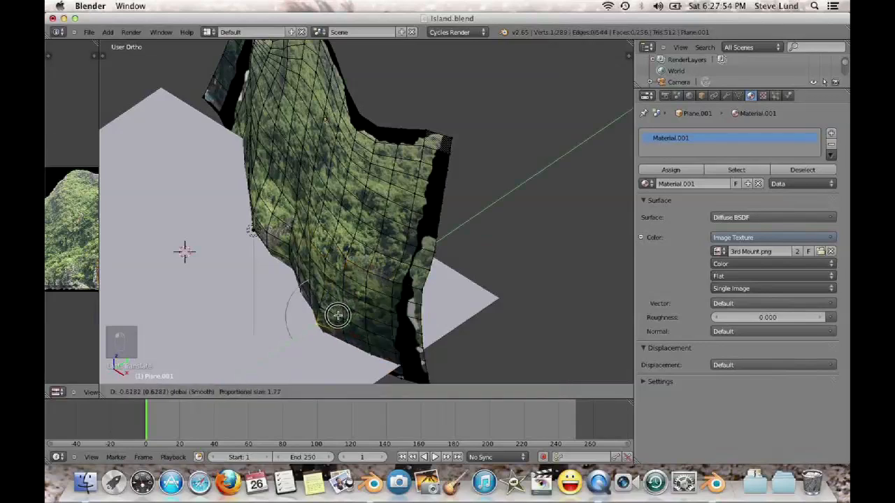
scroll(337, 317, "down", 1)
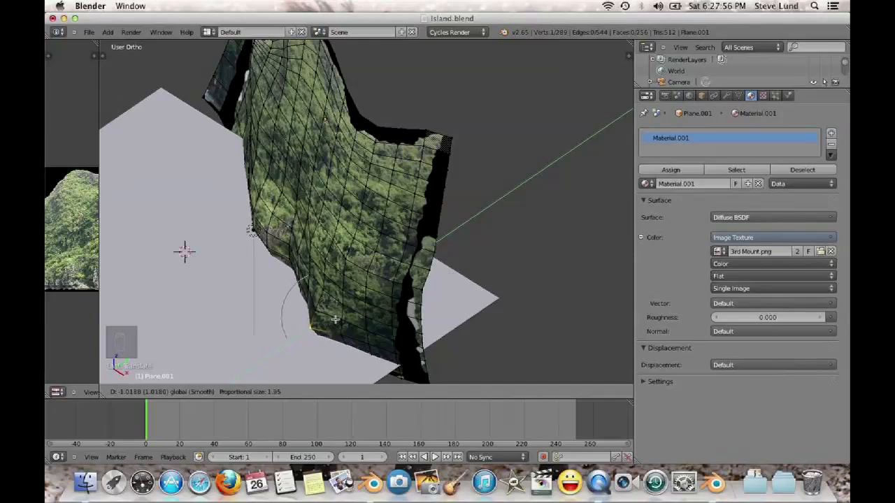
left_click(336, 319)
middle_click_drag(332, 315, 399, 276)
key("a")
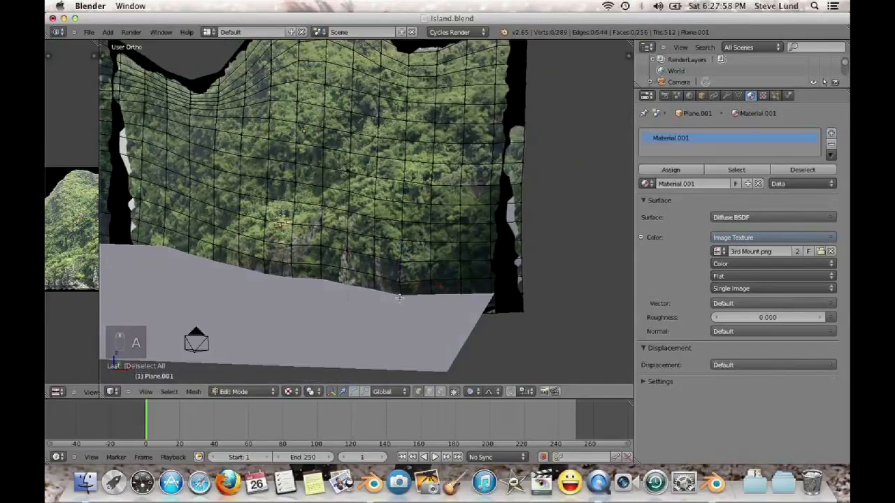
Return to Object Mode and raise the mountain slightly along Z so its base sits just at the ground plane
key("Tab")
middle_click_drag(401, 295, 421, 282)
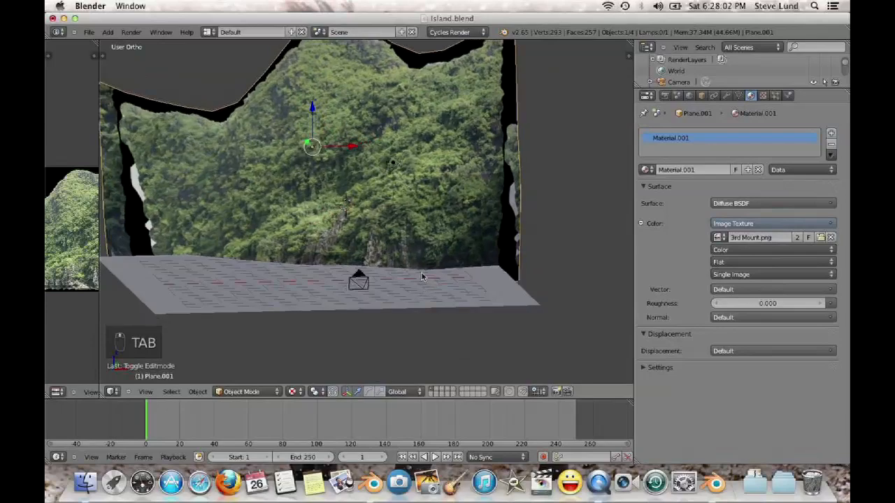
scroll(422, 273, "up", 2)
middle_click_drag(369, 222, 374, 249, "shift")
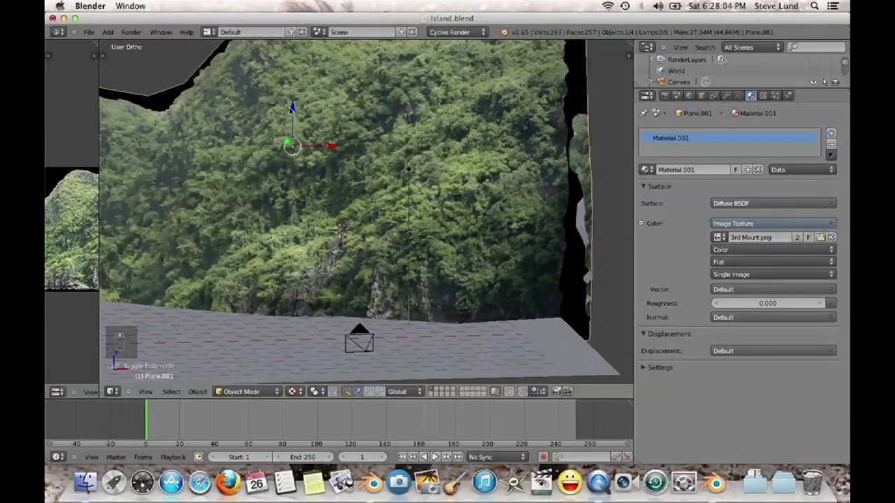
left_click_drag(293, 107, 292, 102)
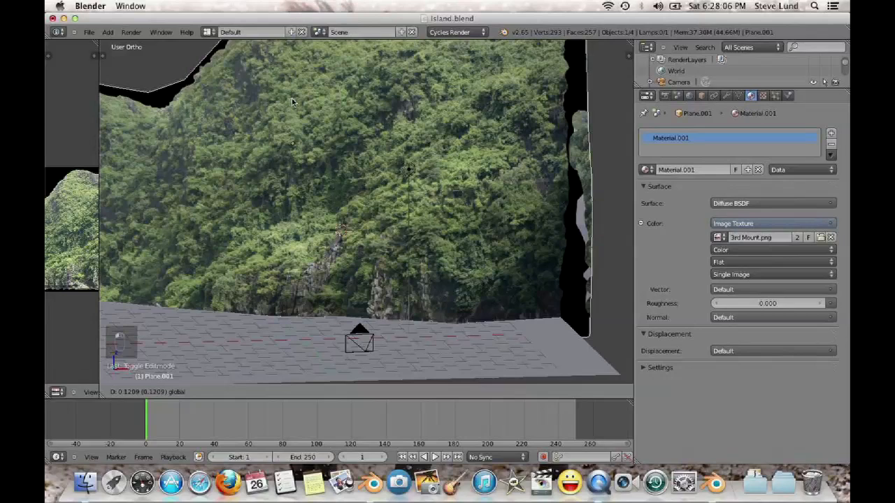
left_click_drag(293, 102, 292, 88)
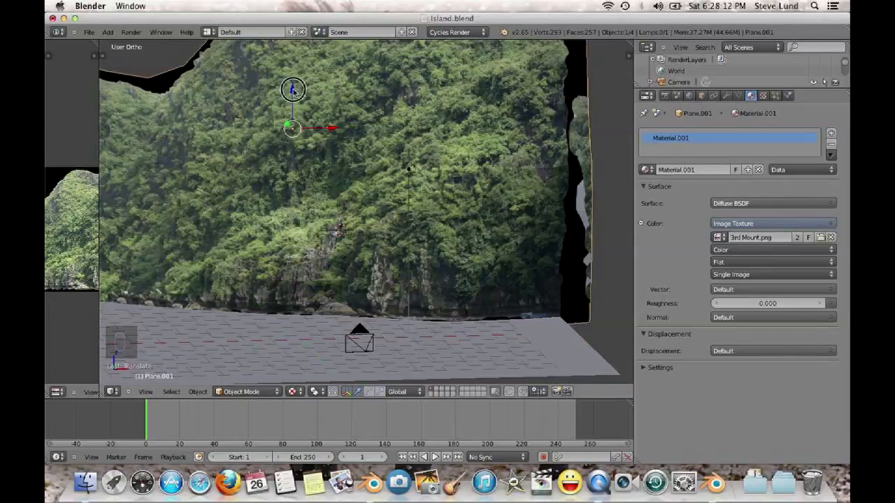
left_click_drag(293, 89, 292, 94)
scroll(343, 210, "down", 1)
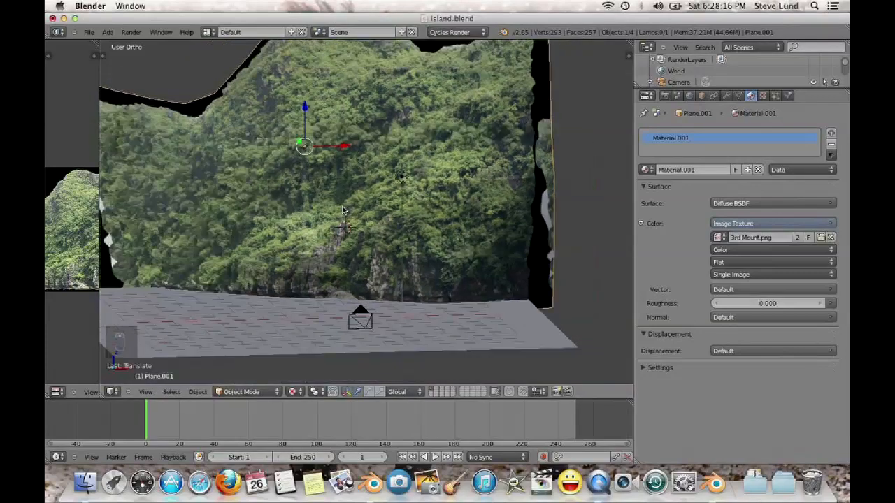
Scale the mountain down slightly in the camera view and lower it a little along Z
key("KP_0")
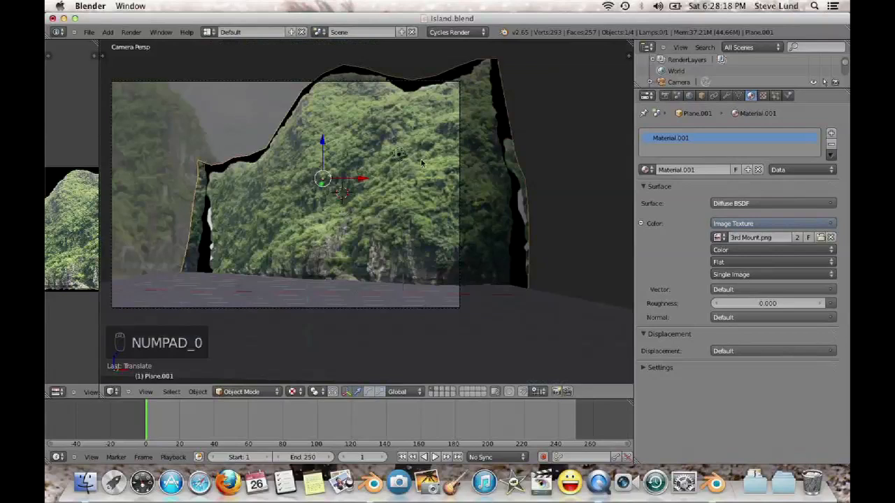
key("s")
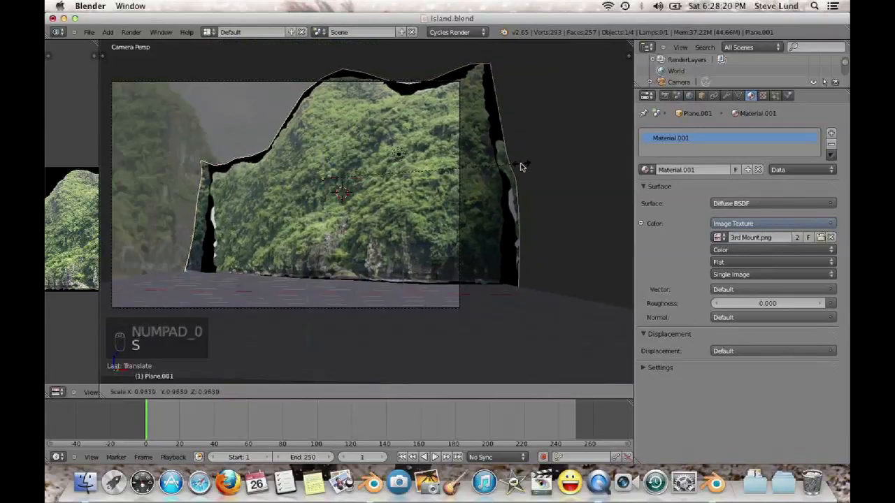
left_click(421, 146)
left_click_drag(322, 143, 319, 150)
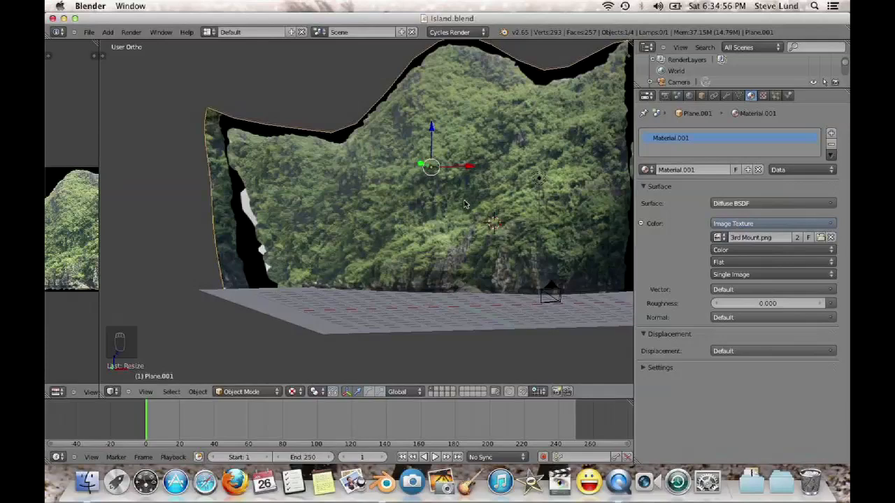
Subdivide the entire mountain mesh once in Edit Mode and deselect all vertices
key("Tab")
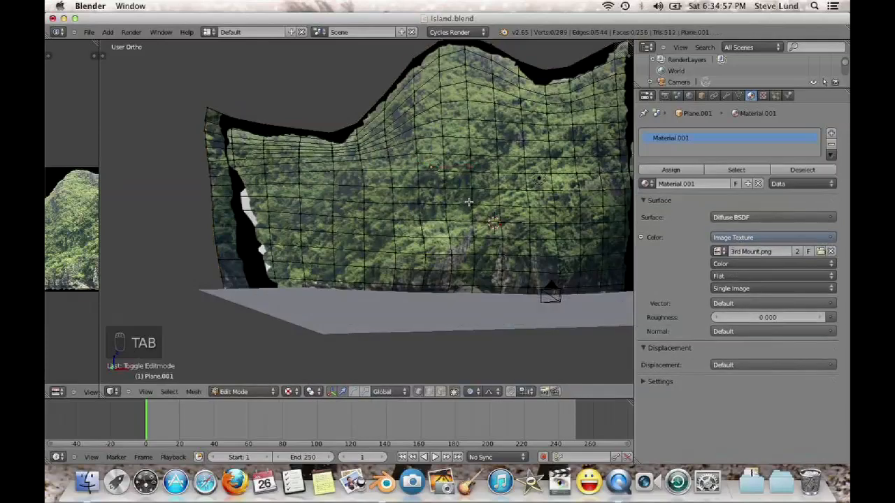
key("a")
key("a")
key("w")
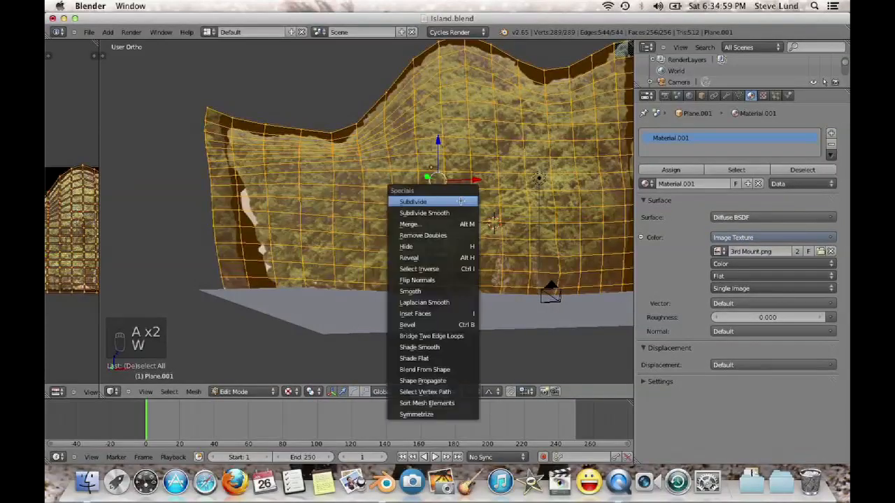
left_click(461, 202)
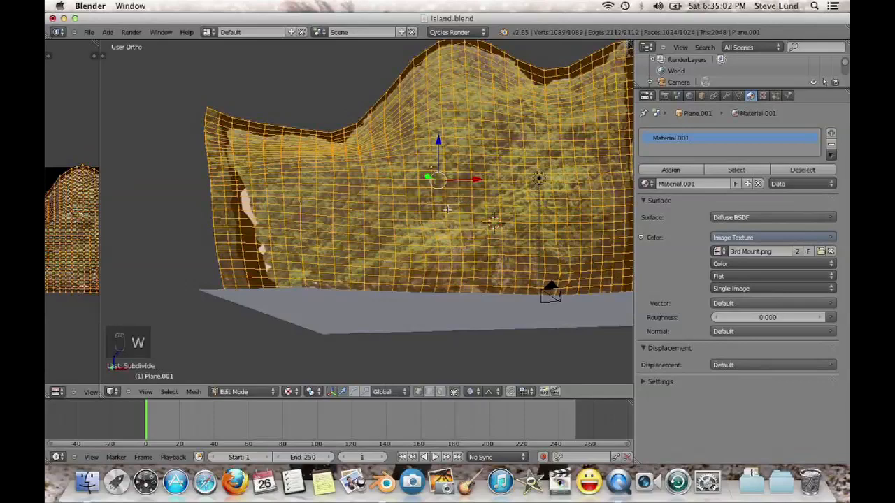
key("a")
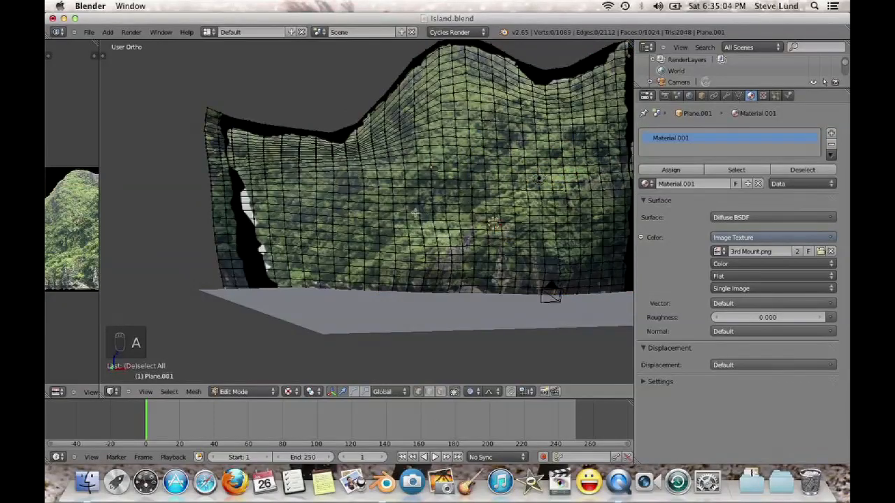
Apply smooth shading to the mountain mesh from the mesh tools
key("t")
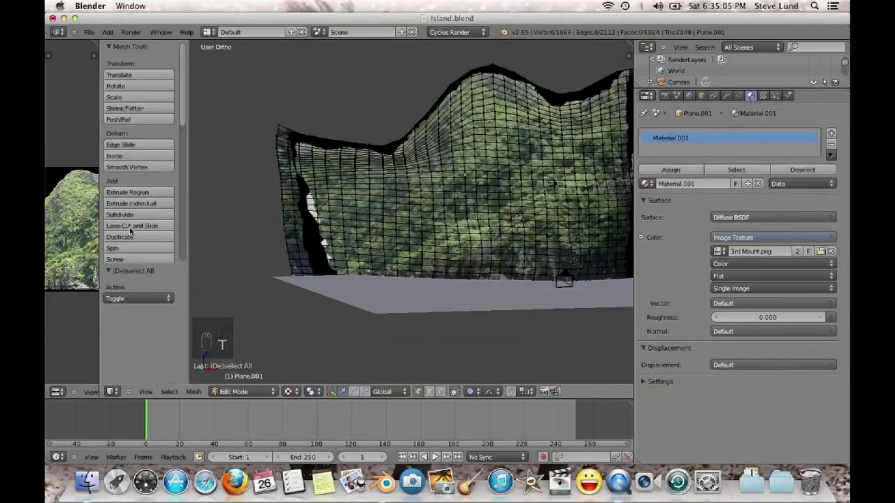
scroll(130, 233, "down", 6)
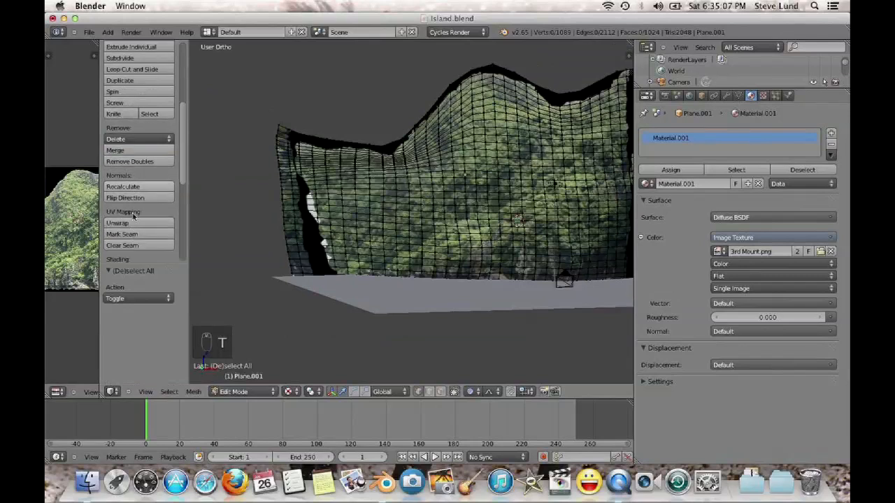
scroll(133, 171, "down", 3)
left_click(119, 181)
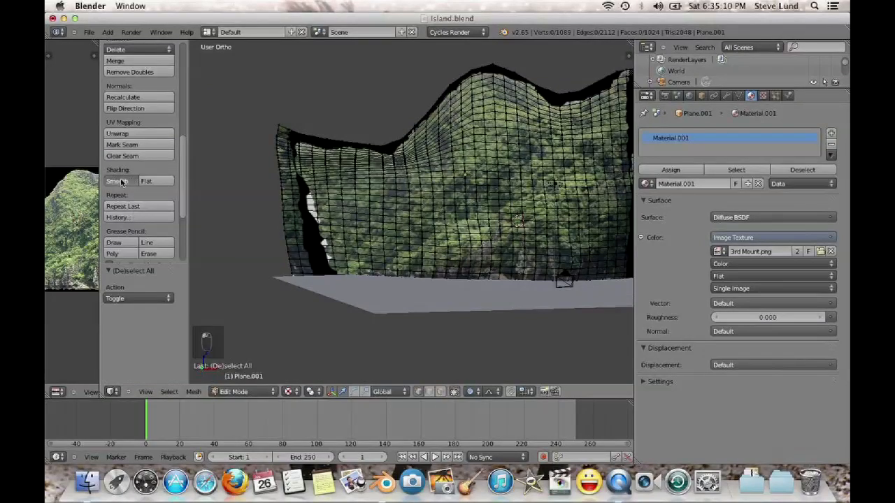
key("a")
Leave Edit Mode and switch the mountain to Sculpt Mode
key("Tab")
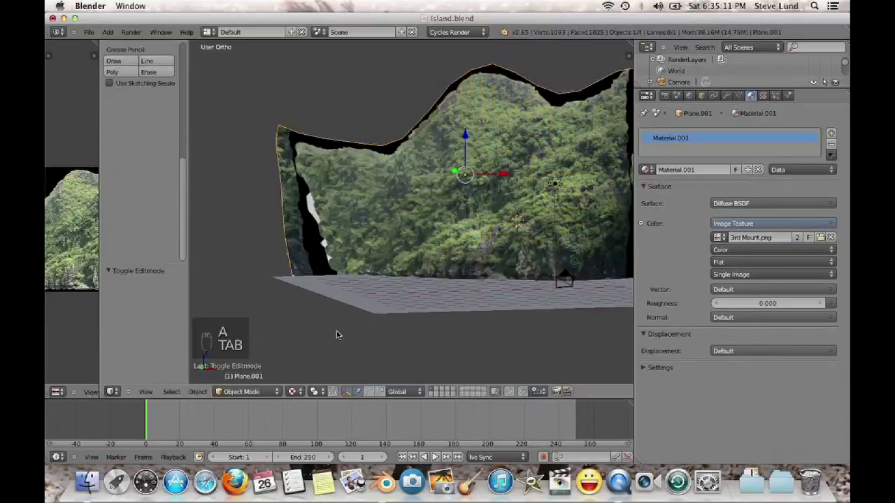
left_click(255, 393)
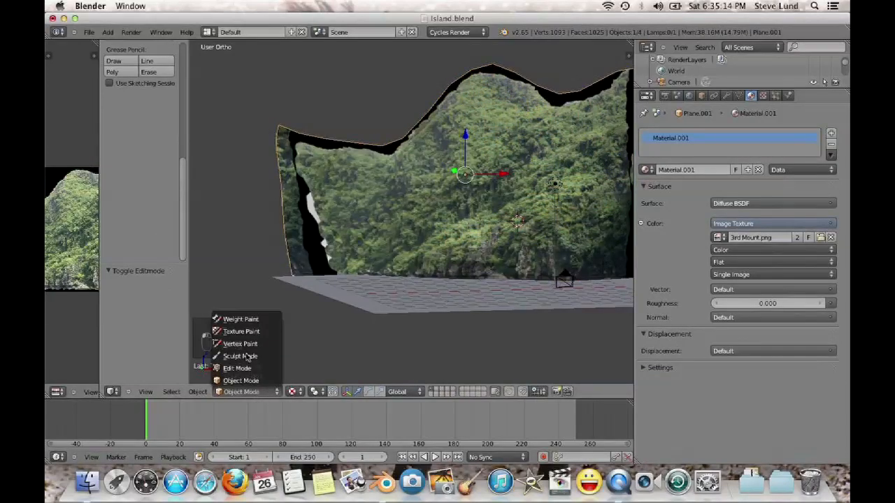
left_click(245, 357)
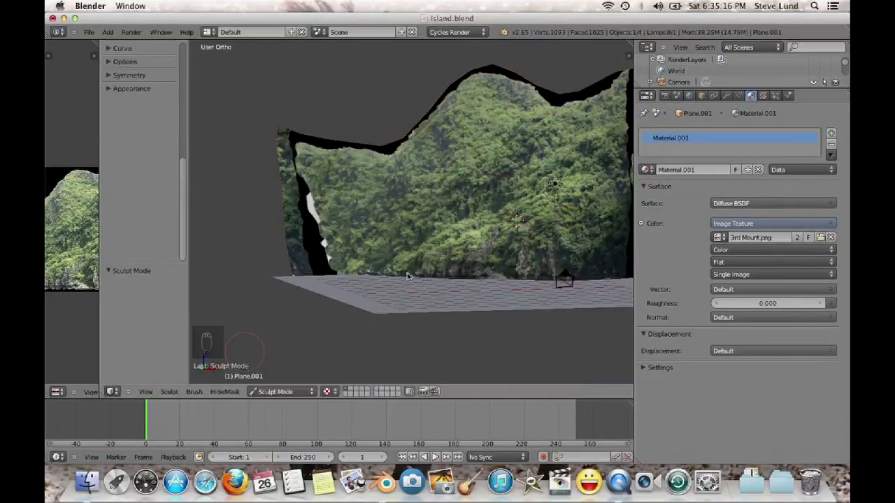
Set the sculpt Draw brush's radius to 97 and its strength to 0.720
scroll(408, 277, "up", 1)
scroll(168, 229, "up", 8)
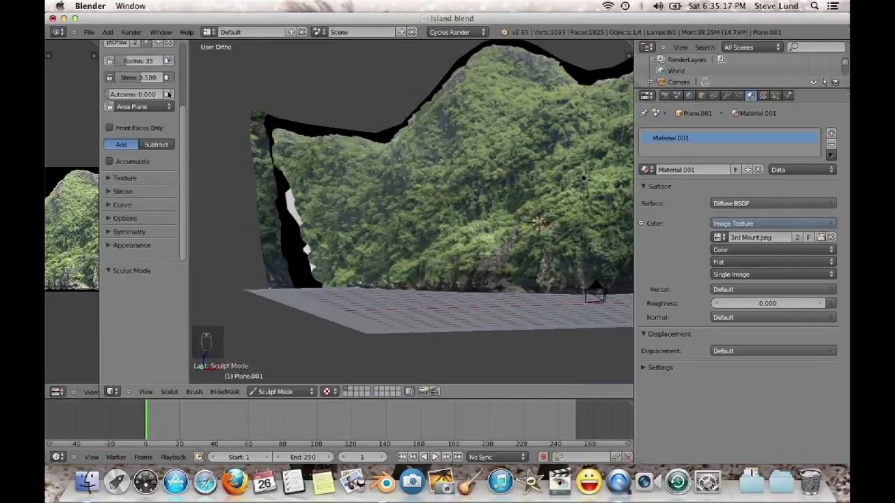
scroll(146, 120, "up", 4)
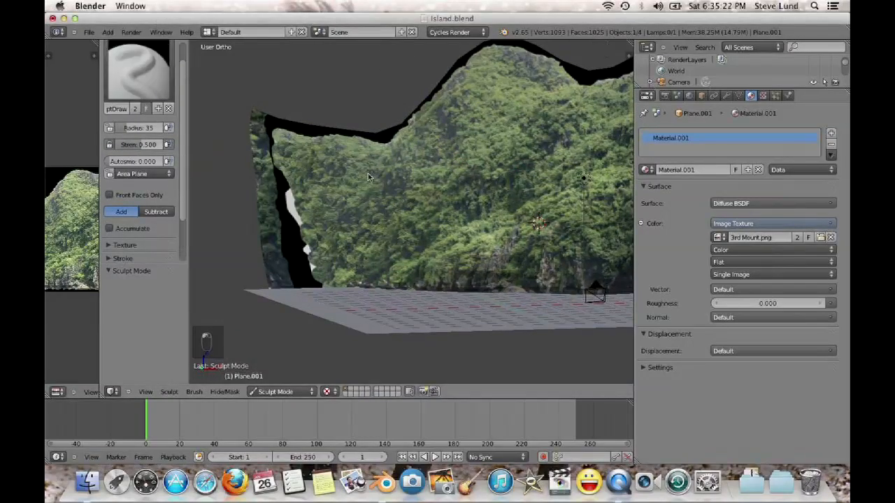
scroll(392, 190, "up", 1)
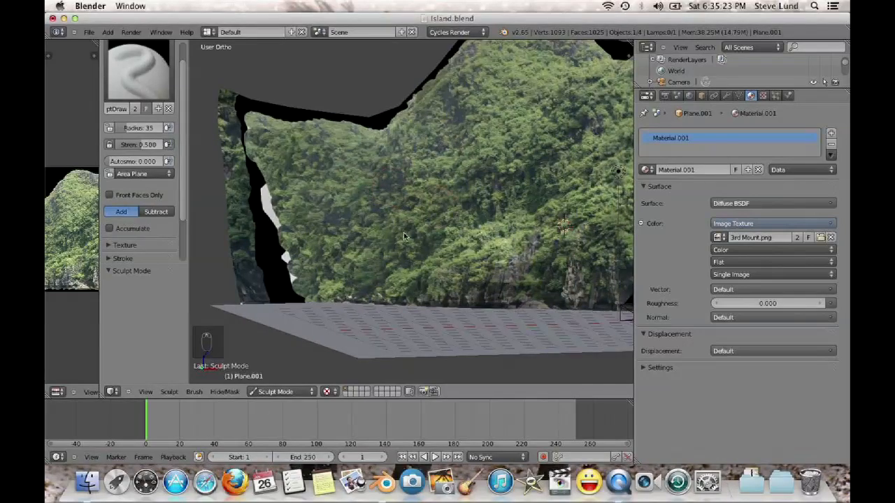
scroll(405, 236, "up", 1)
middle_click_drag(424, 225, 351, 274, "shift")
scroll(505, 245, "up", 1)
middle_click_drag(494, 236, 389, 274, "shift")
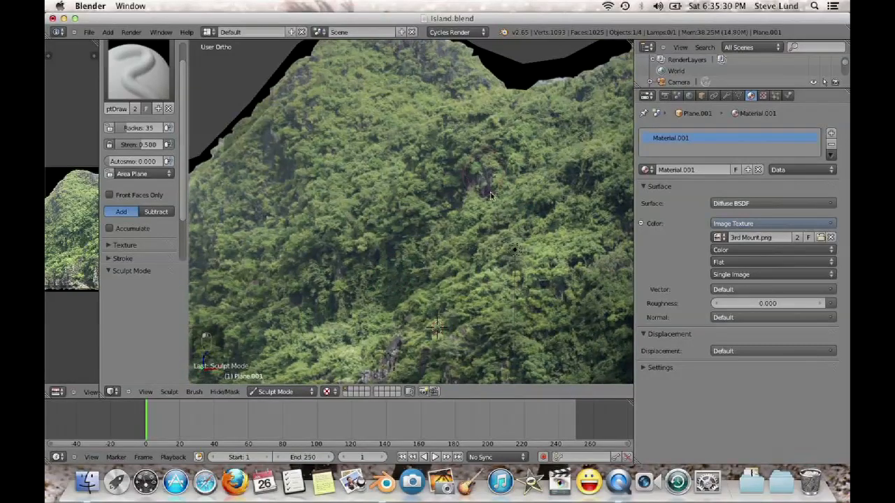
key("f")
left_click(502, 217)
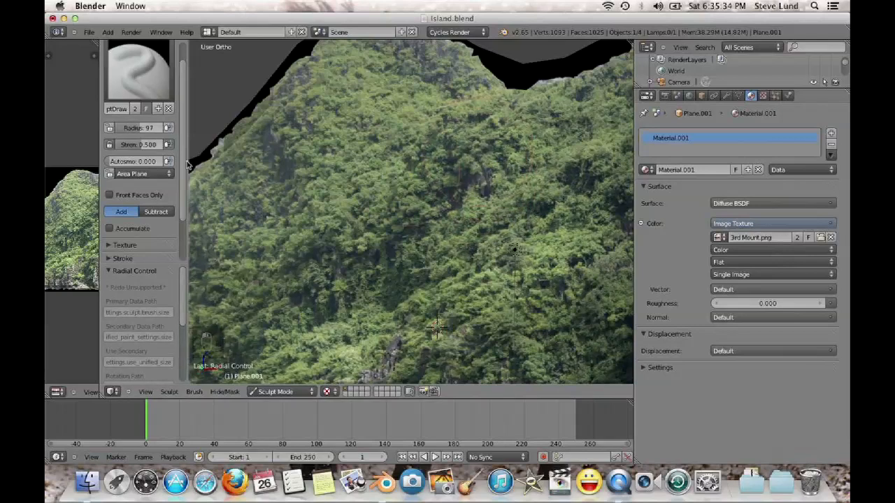
left_click_drag(144, 148, 155, 145)
Sculpt raised relief on the mountain's central slope with the Draw brush and check its depth from the side and above
mouse_move(466, 202)
left_mouse_down()
mouse_move(490, 162)
mouse_move(479, 144)
mouse_move(486, 202)
mouse_move(483, 140)
mouse_move(481, 176)
left_mouse_up()
scroll(444, 246, "down", 1)
middle_click_drag(444, 245, 496, 205, "shift")
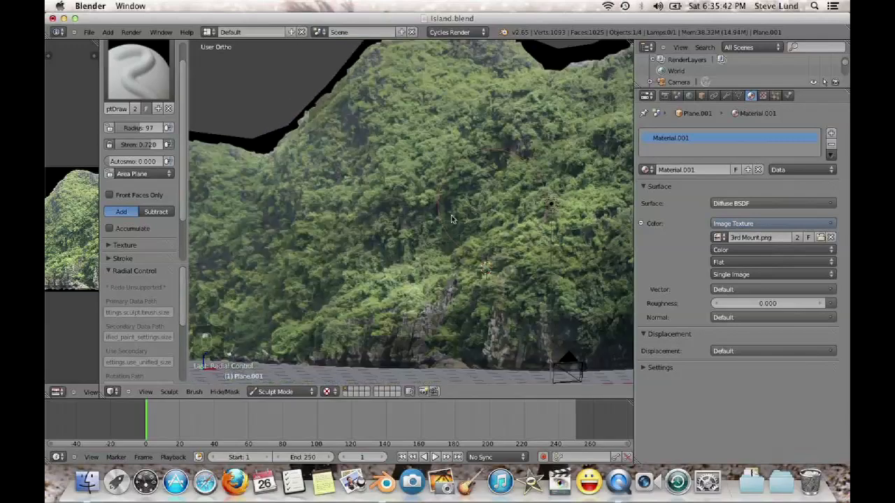
middle_click_drag(368, 228, 383, 266)
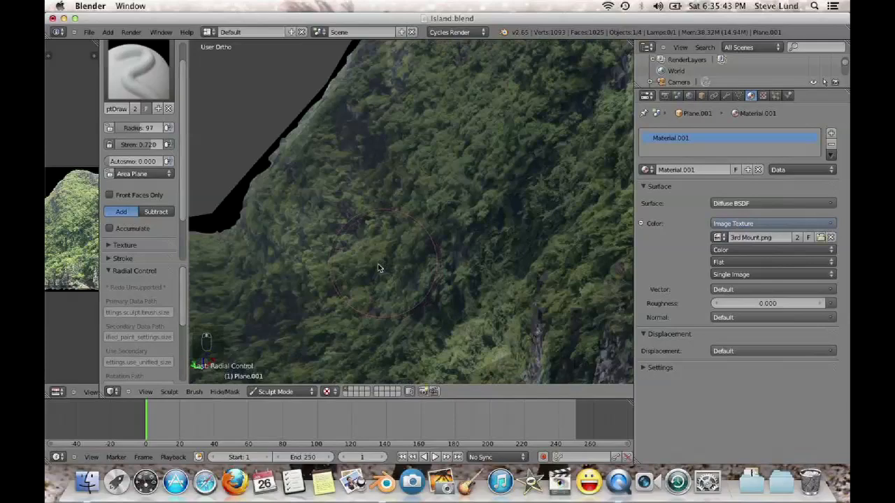
middle_click_drag(432, 285, 399, 274)
scroll(399, 274, "down", 2)
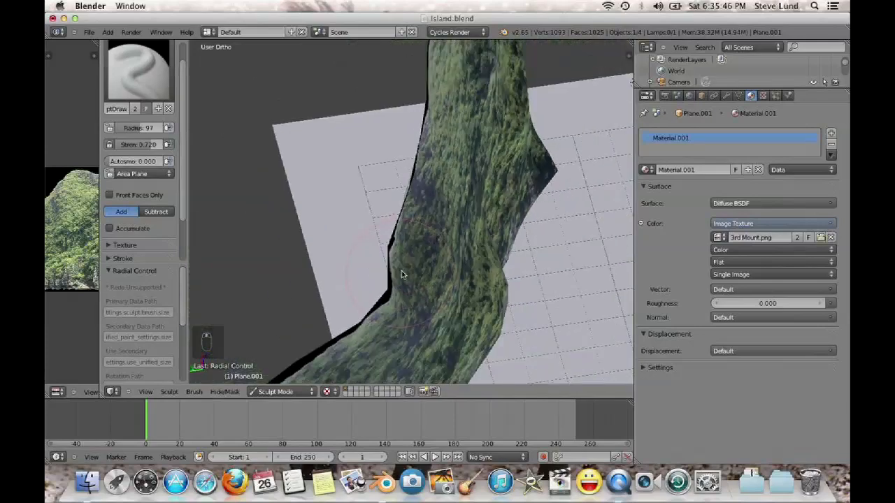
In the camera view, sculpt relief into the rocks along the mountain's base with the Draw brush
key("KP_0")
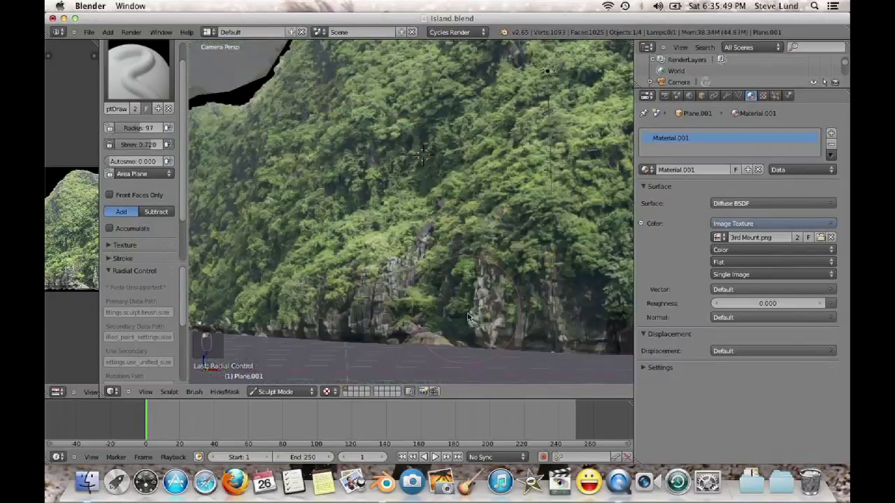
middle_click_drag(460, 300, 424, 237, "shift")
scroll(472, 272, "up", 4)
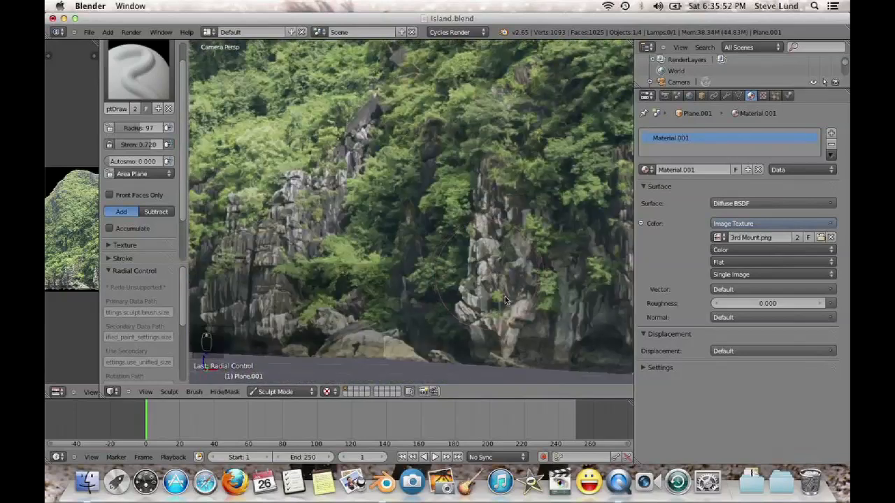
scroll(507, 300, "up", 1)
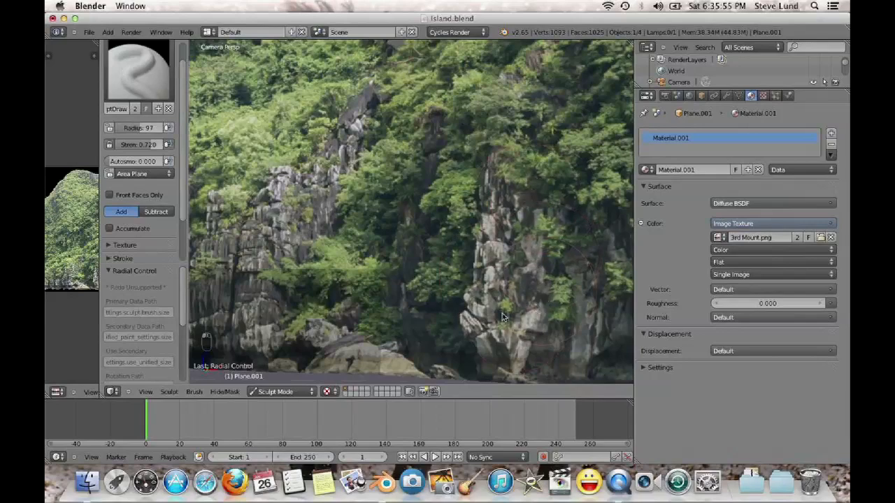
scroll(401, 363, "down", 1)
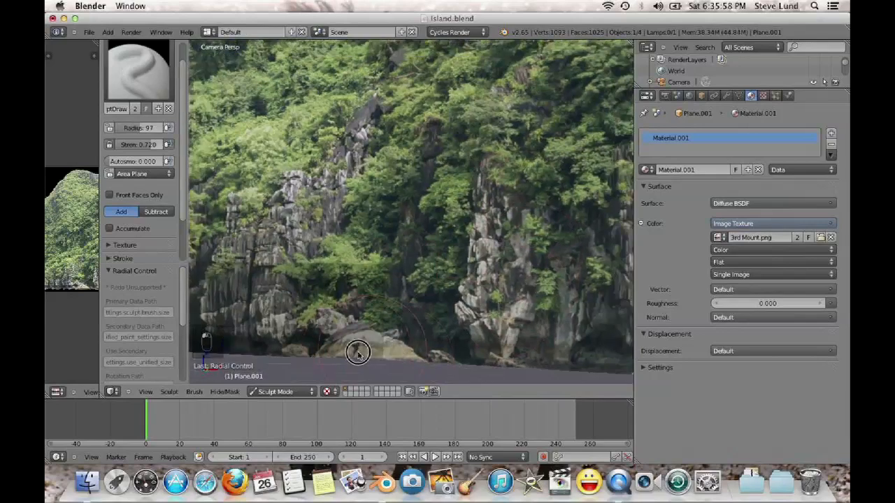
scroll(180, 245, "down", 1)
scroll(262, 260, "down", 2)
Sculpt more relief along the mountain's left ridge and up to its peak with the Draw brush
middle_click_drag(261, 260, 403, 305, "shift")
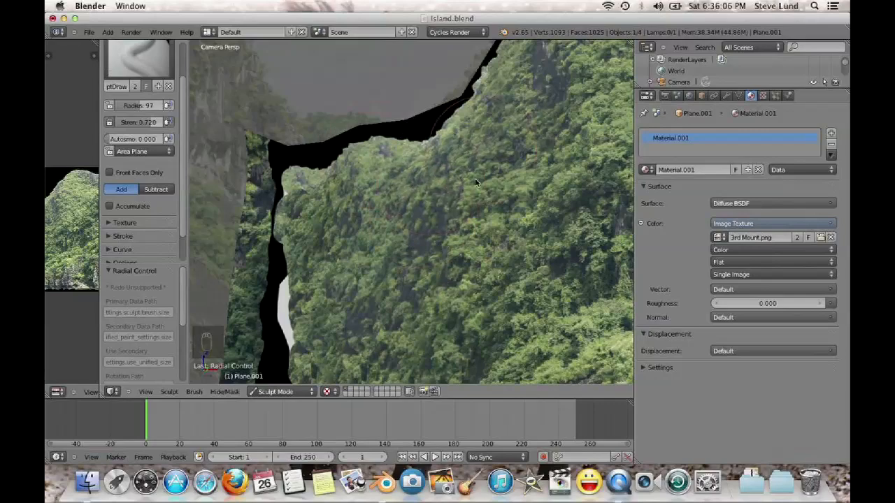
middle_click_drag(477, 175, 354, 286, "shift")
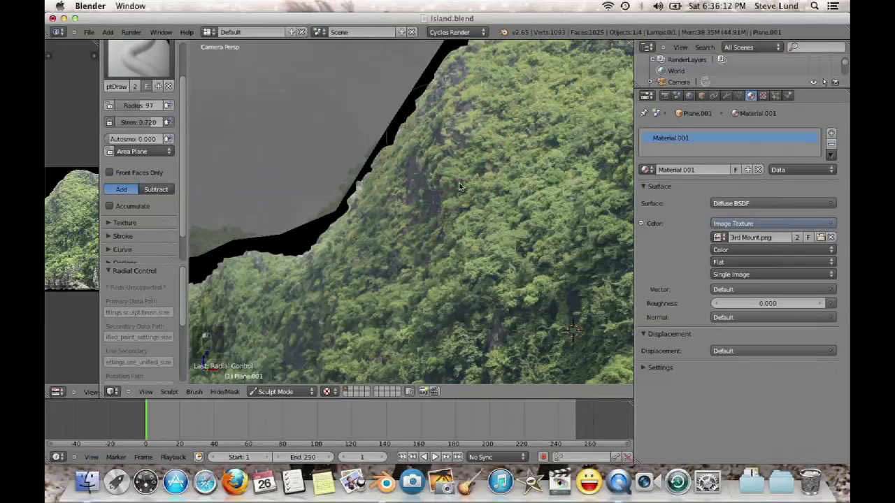
scroll(500, 225, "down", 2)
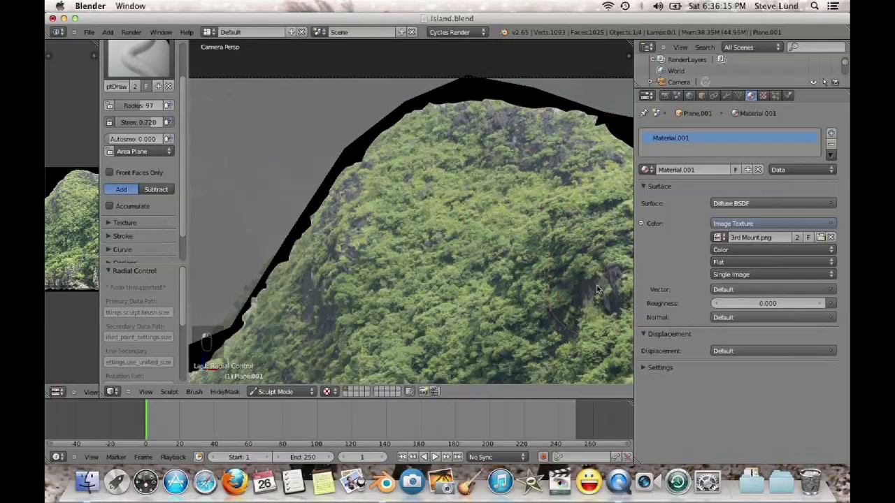
scroll(458, 283, "up", 2)
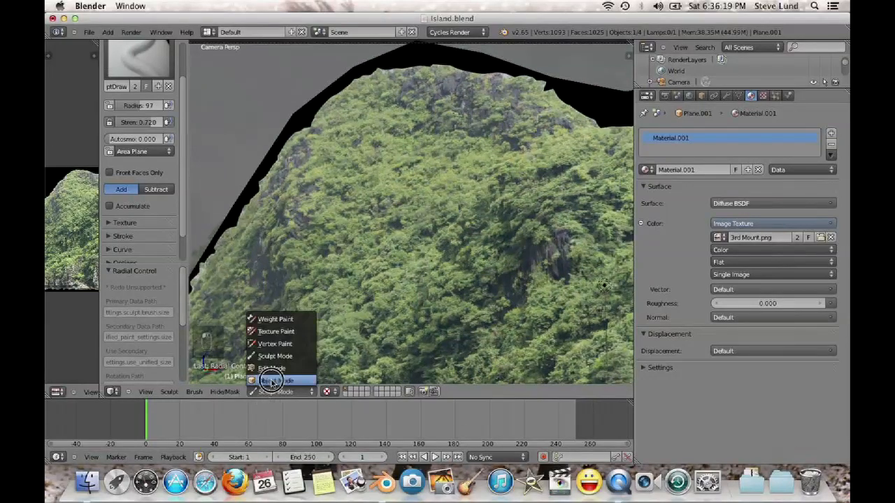
Switch the mountain back to Object Mode with the whole camera frame in view
left_click(274, 381)
scroll(400, 299, "down", 5)
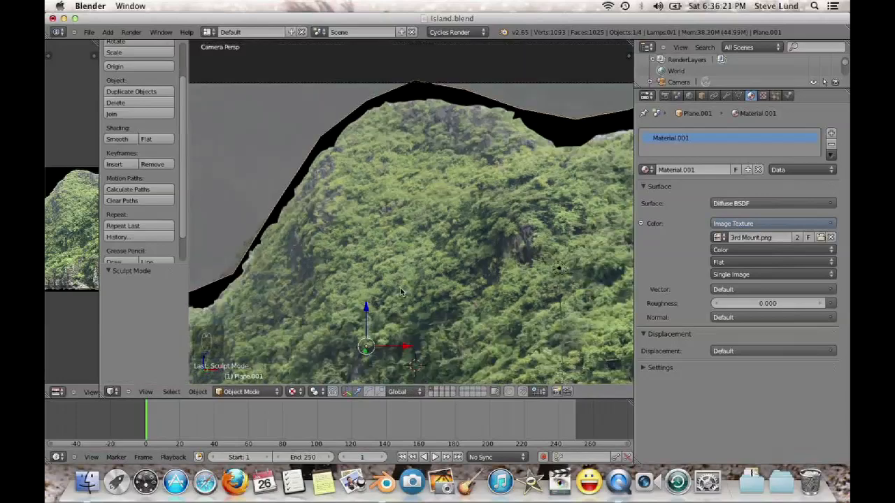
middle_click_drag(402, 303, 468, 226, "shift")
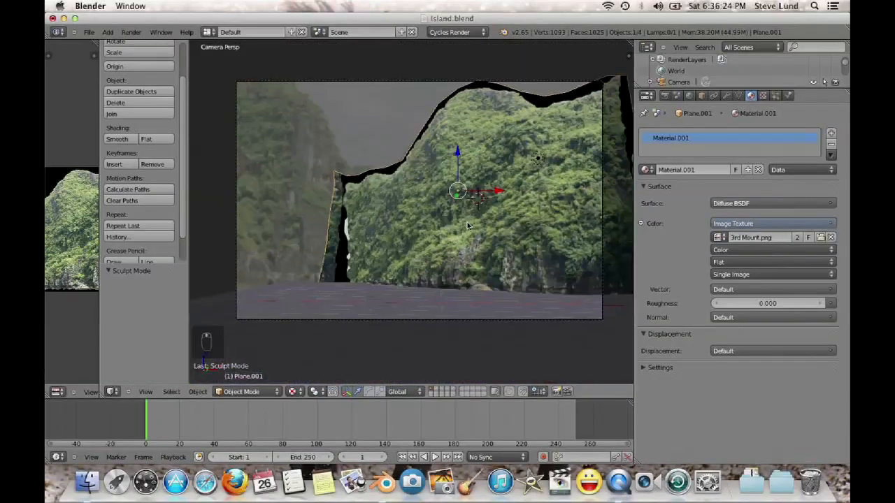
scroll(410, 245, "down", 3)
scroll(409, 245, "up", 2)
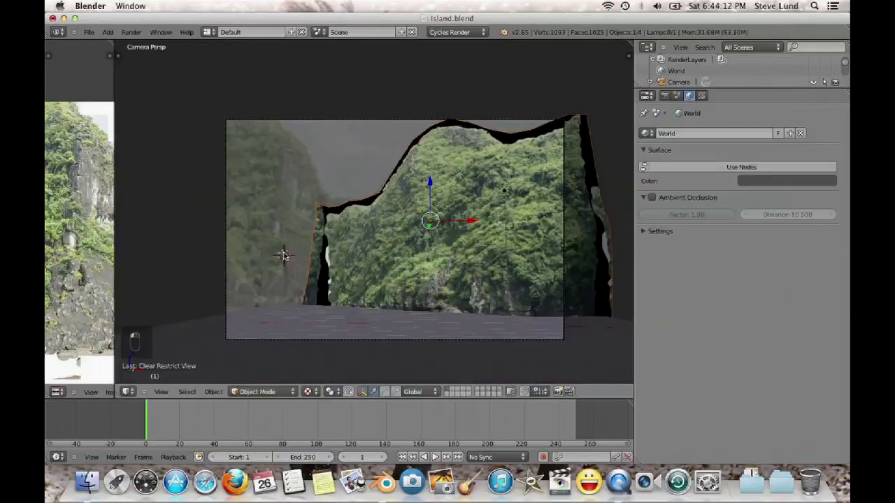
Add a new plane at the 3D cursor and rotate it 90 degrees about X to stand upright
key("shift+a")
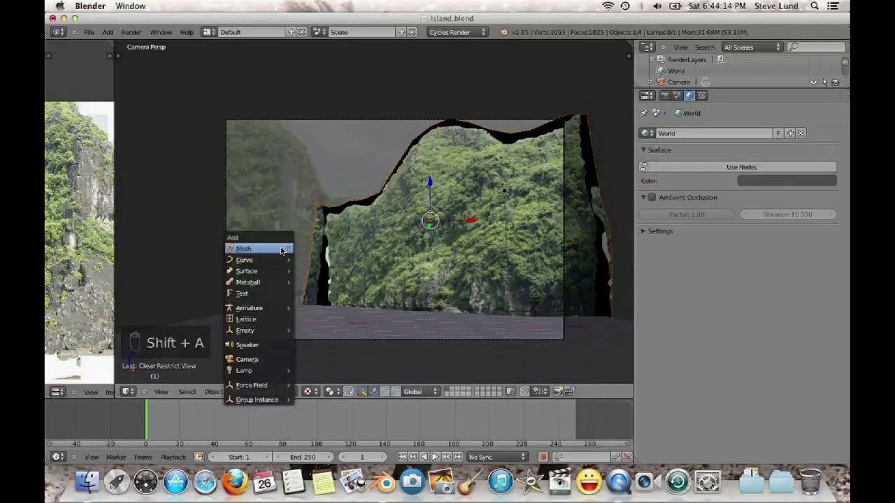
mouse_move(285, 250)
left_click(324, 251)
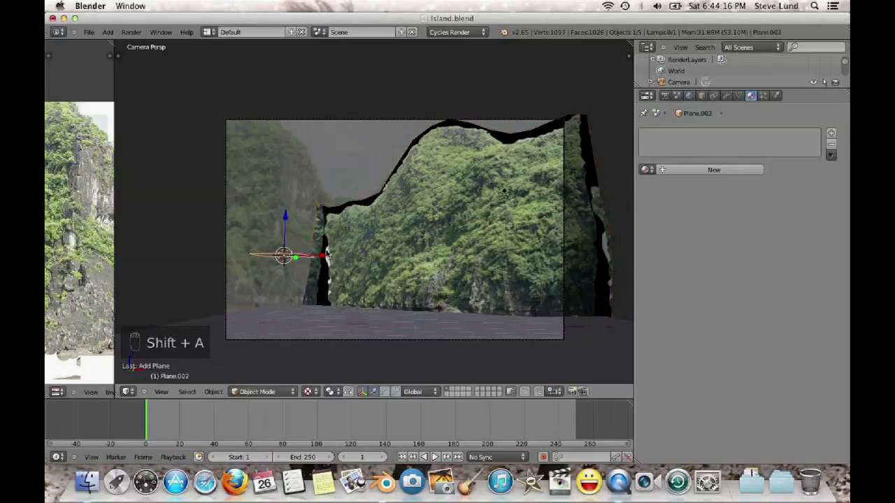
type("rx90")
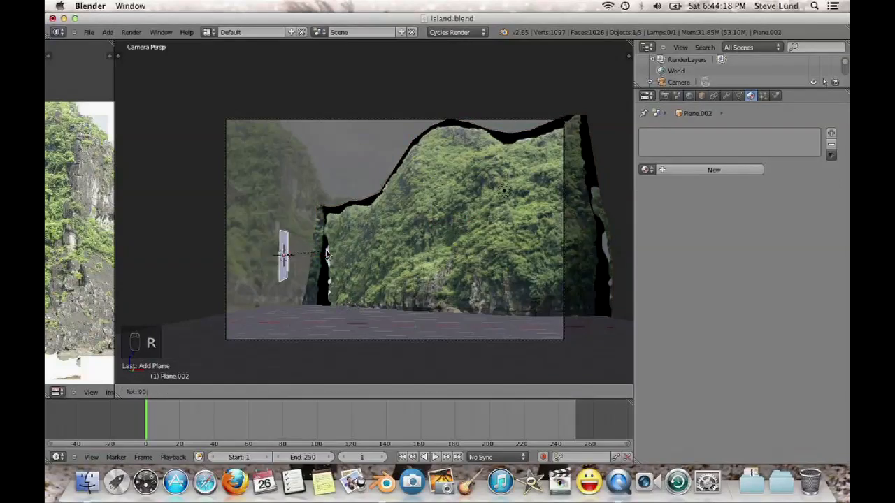
left_click(327, 252)
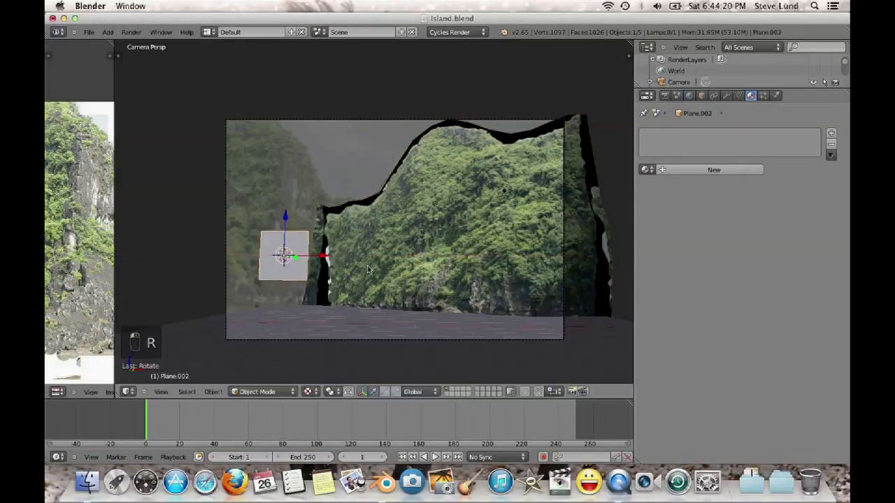
Hide the finished mountain and select the new upright plane
right_click(441, 230)
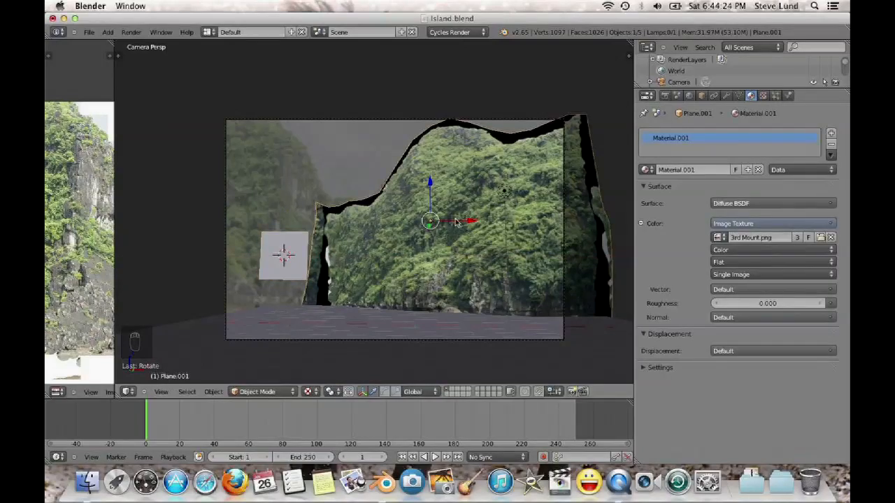
key("h")
right_click(282, 256)
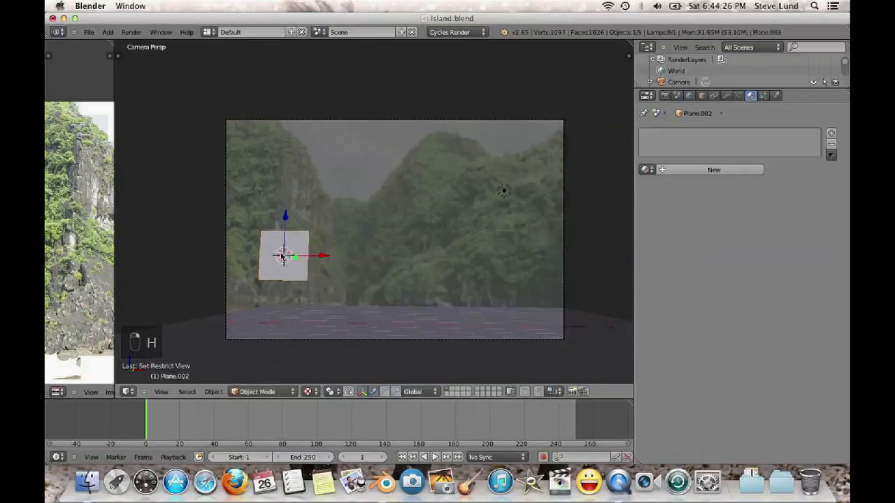
Compare the new plane's position with the mountain's from the top, unhiding the mountain only for the comparison
key("KP_7")
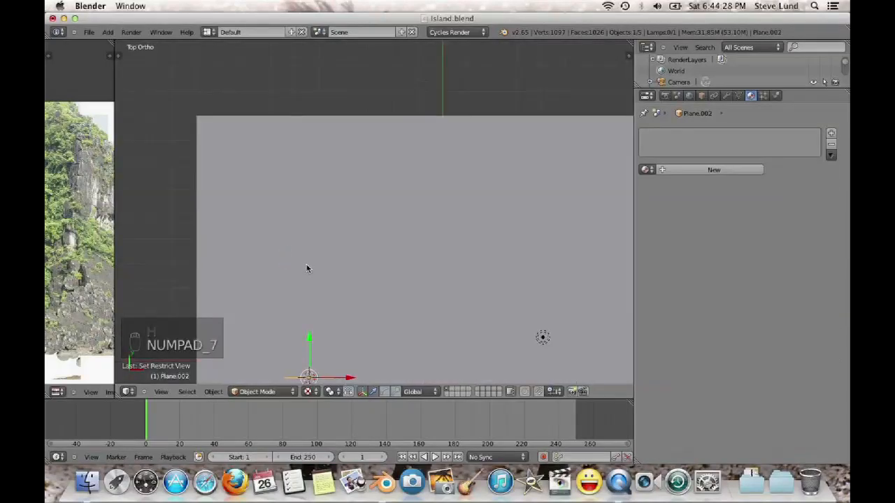
scroll(306, 268, "down", 3)
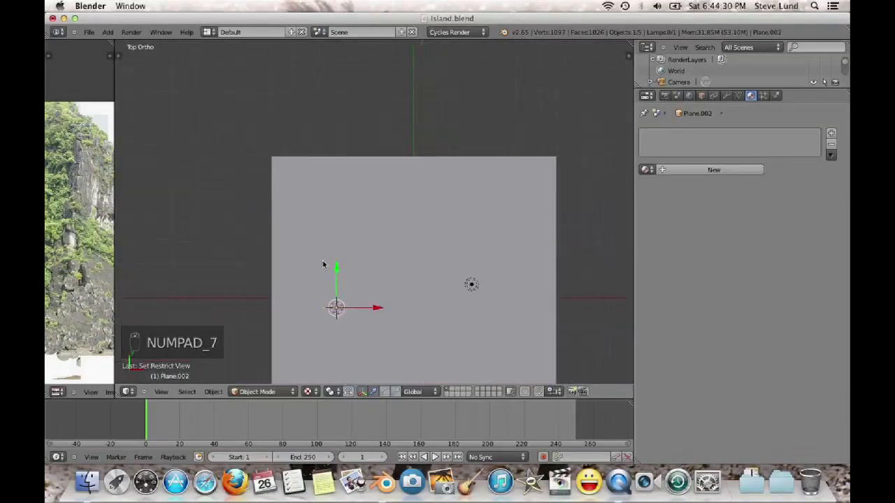
key("alt+h")
right_click(337, 308)
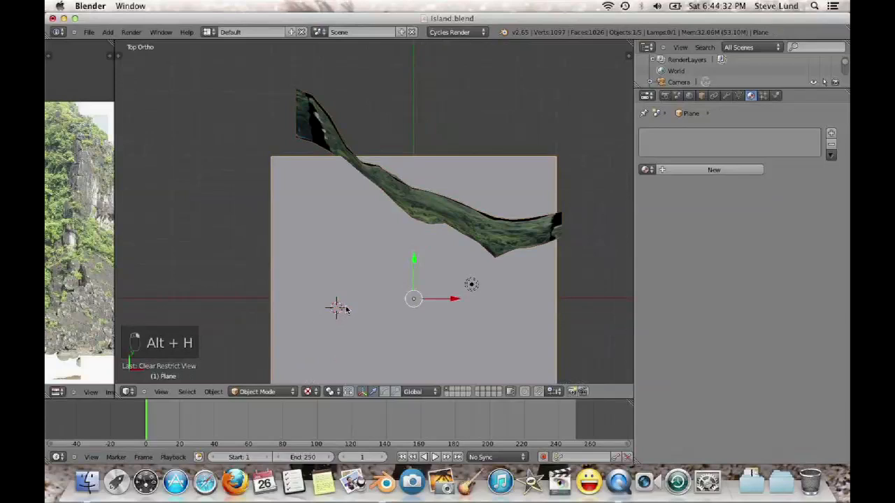
right_click(344, 309)
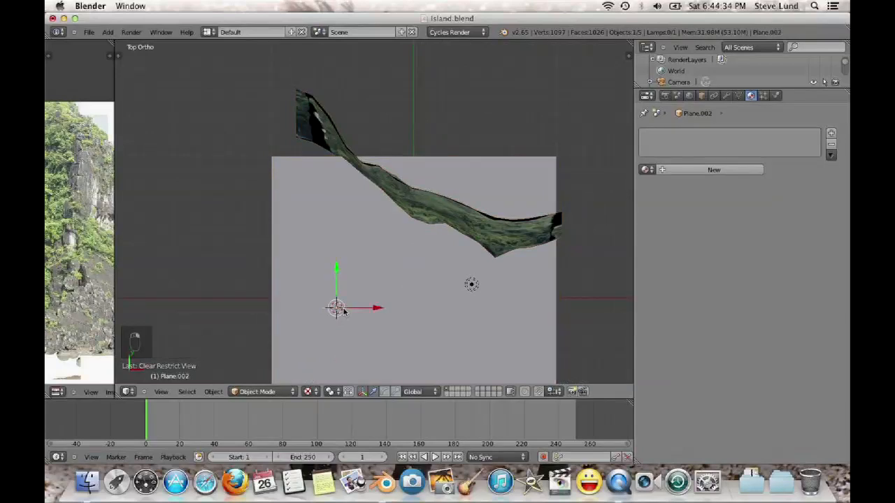
right_click(422, 215)
key("h")
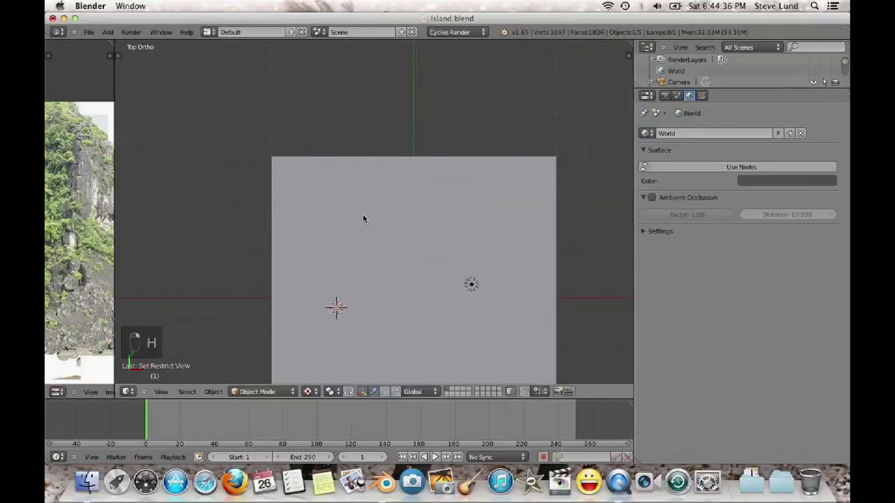
In the camera view, show the scene as wireframe and scale up the new plane to span the reference image's left cliff
key("KP_0")
right_click(293, 253)
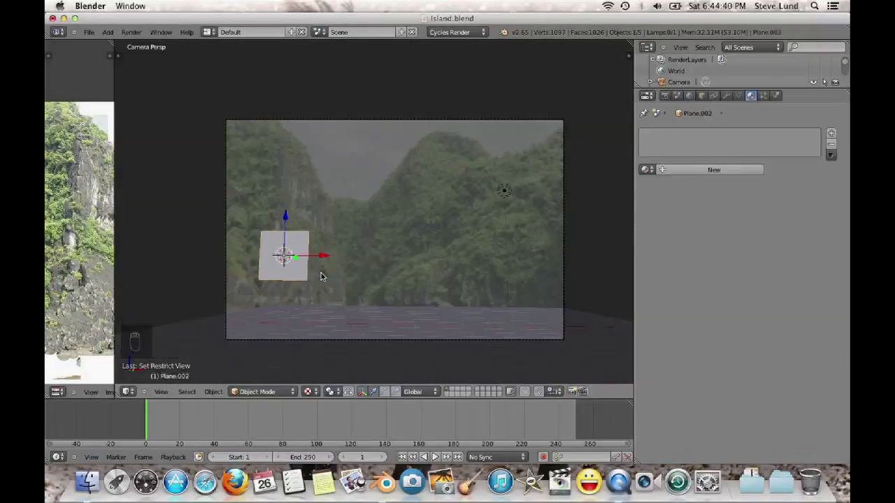
key("z")
key("s")
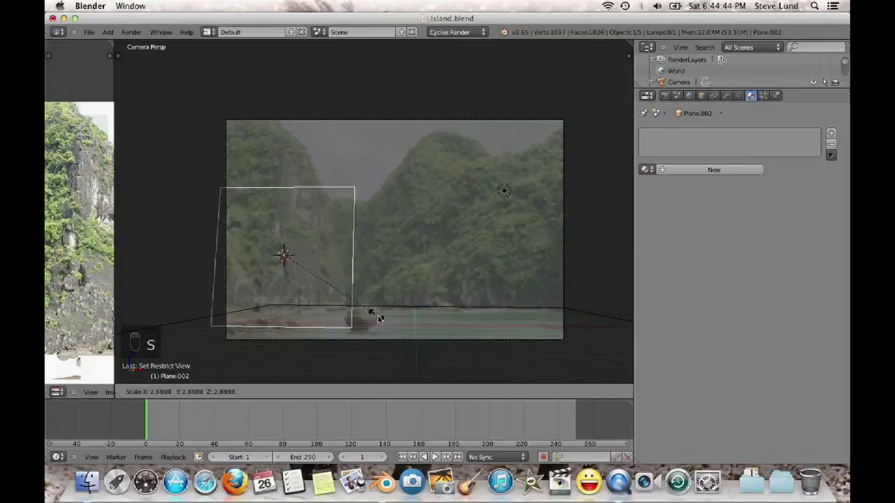
left_click(374, 317)
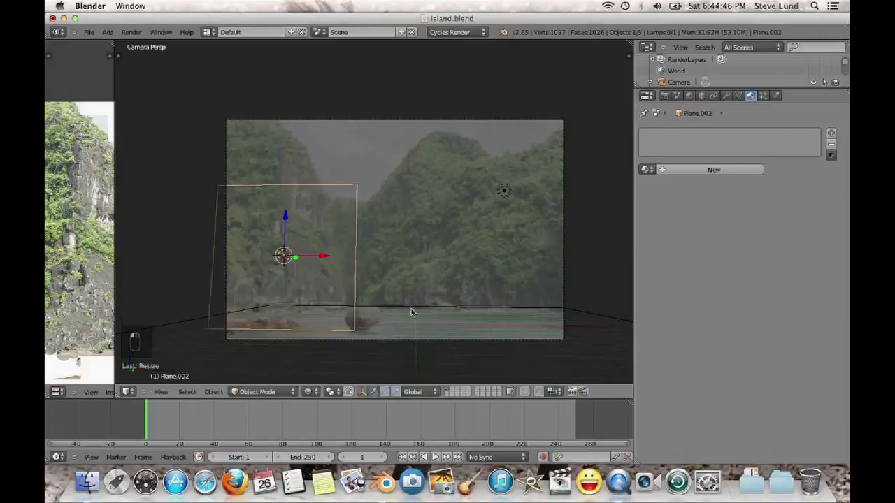
Stretch the new plane along Z to make it taller over the left cliff
key("s")
key("z")
left_click(409, 358)
key("s")
key("z")
left_click(348, 278)
Raise the plane over the reference image's left cliff and stretch it along Z past the top of the camera frame
left_click_drag(289, 211, 277, 150)
key("z")
key("z")
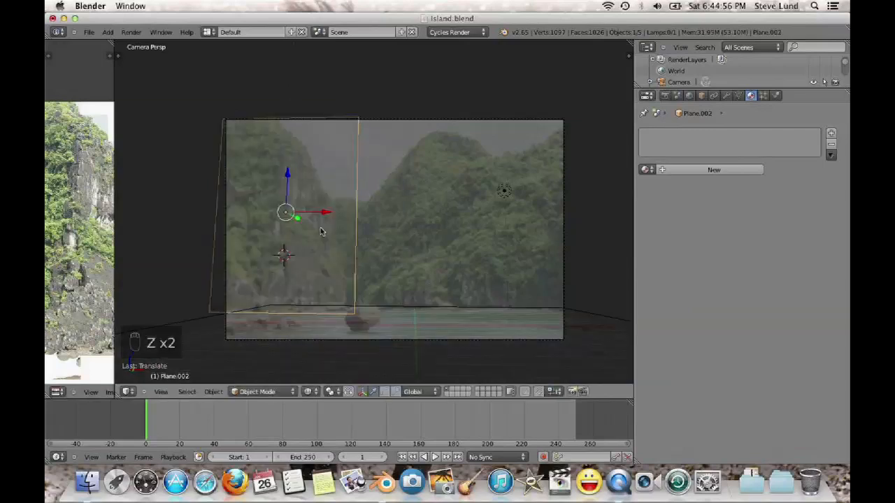
key("s")
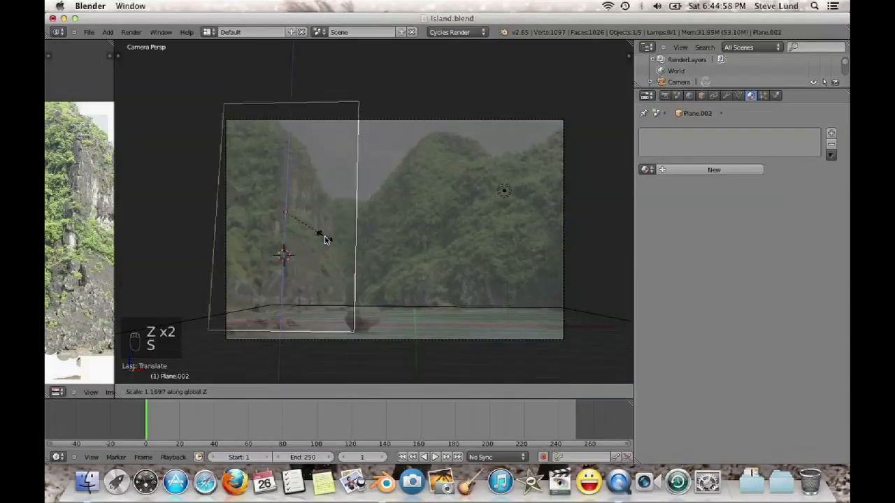
left_click(325, 242)
key("KP_5")
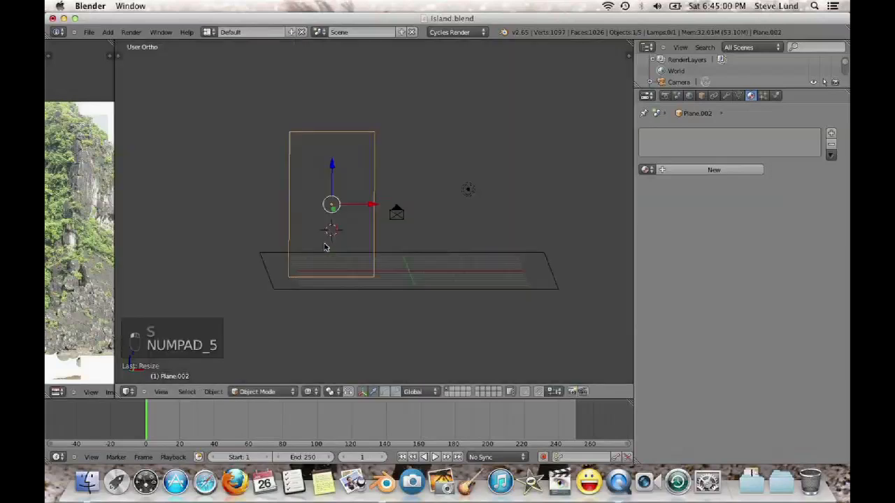
key("KP_1")
left_click_drag(335, 177, 337, 179)
In the camera view, widen the plane along X beyond the left cliff and shift it slightly along X
key("KP_0")
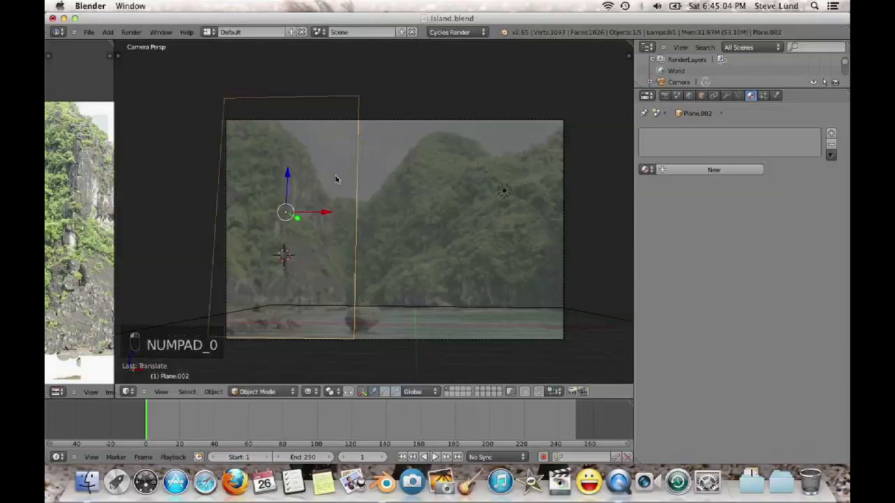
key("s")
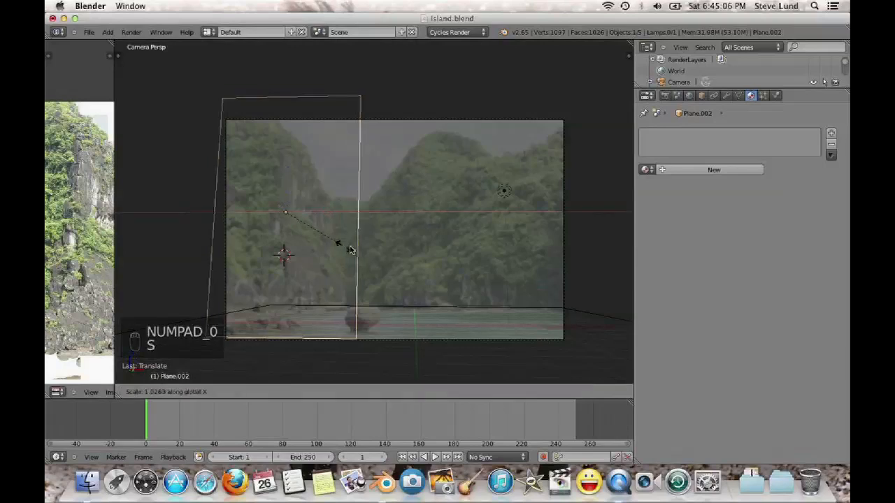
left_click(351, 251)
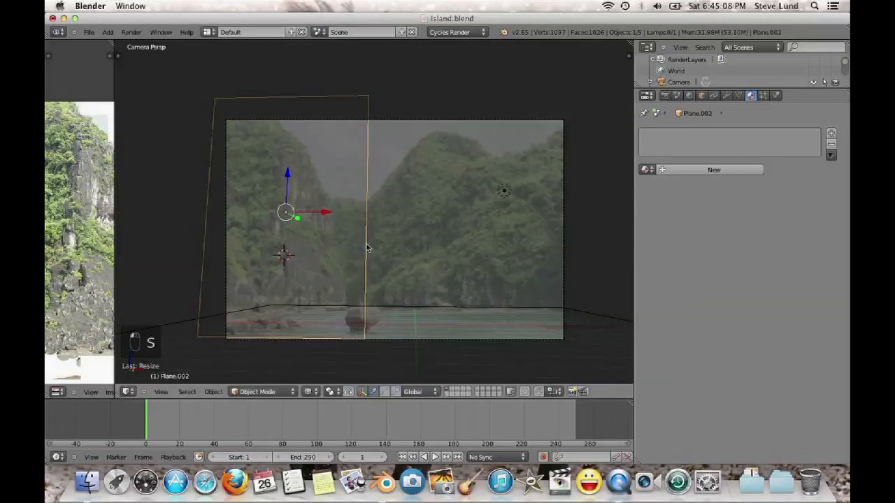
left_click_drag(325, 212, 323, 214)
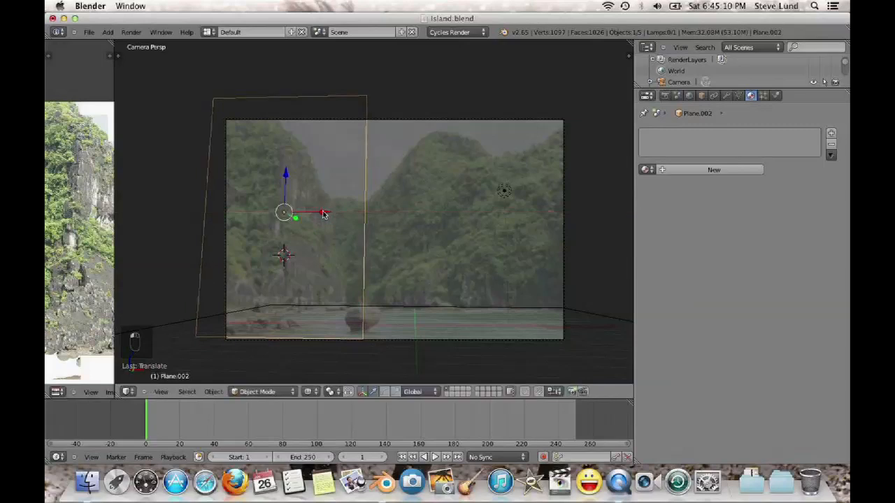
Subdivide the whole plane three times in Edit Mode
key("Tab")
key("w")
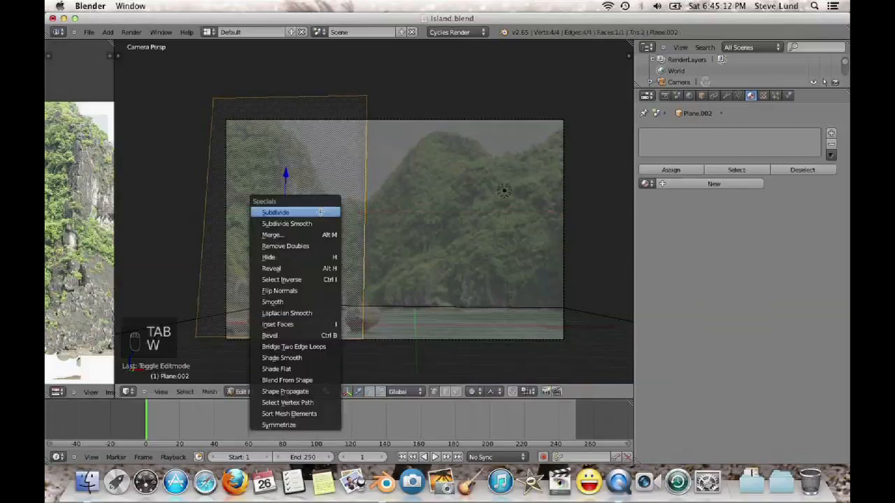
left_click(318, 212)
key("w")
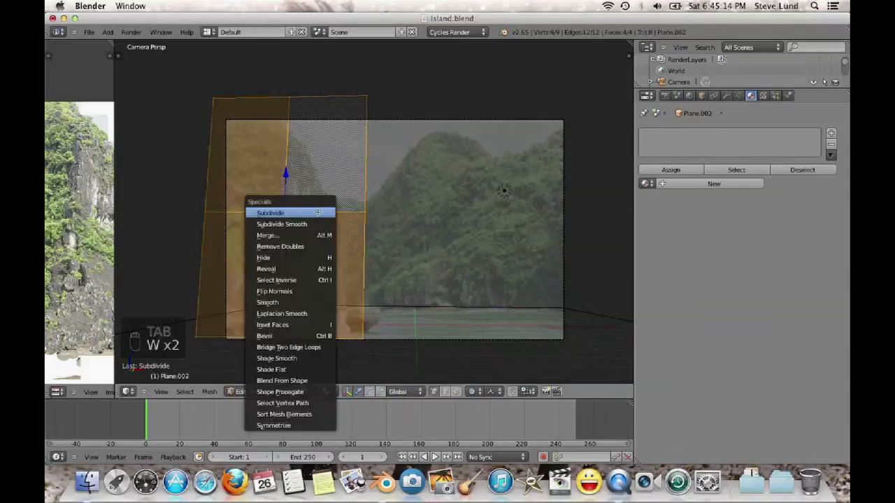
left_click(318, 212)
key("w")
left_click(318, 212)
key("w")
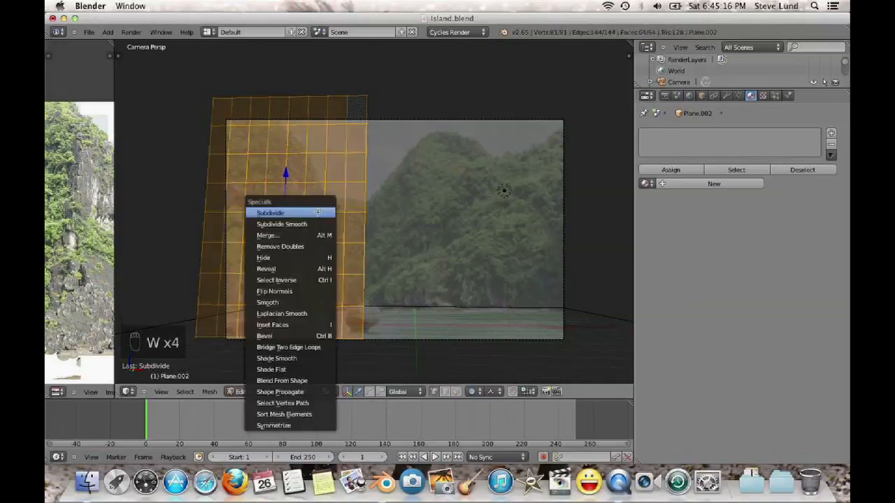
left_click(318, 212)
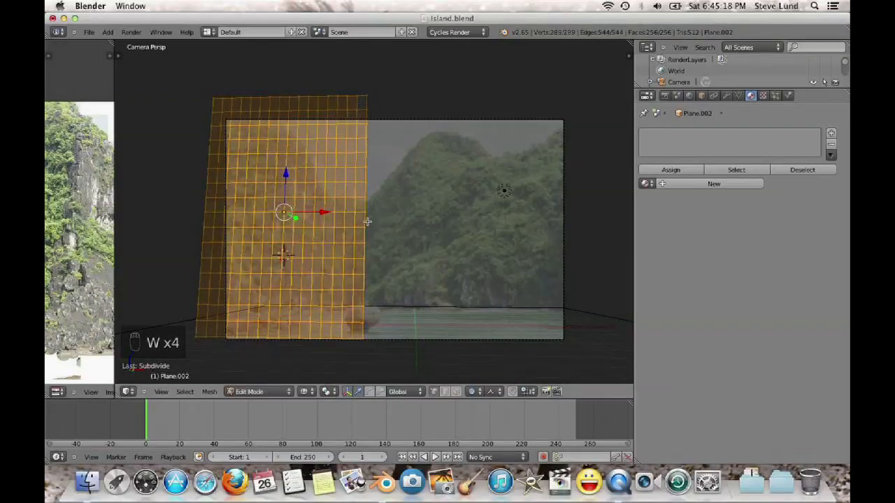
key("super+z")
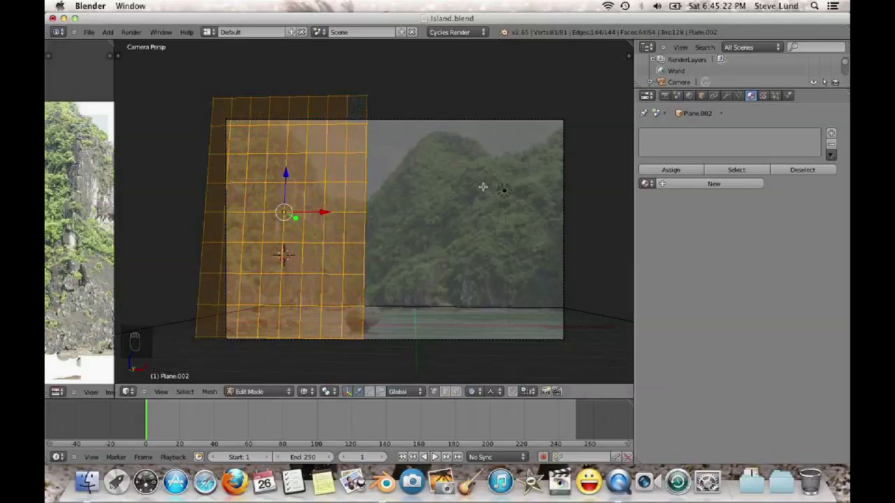
In Object Mode, give the plane a new Diffuse BSDF material whose color uses the image texture 2nd Mount.png
key("Tab")
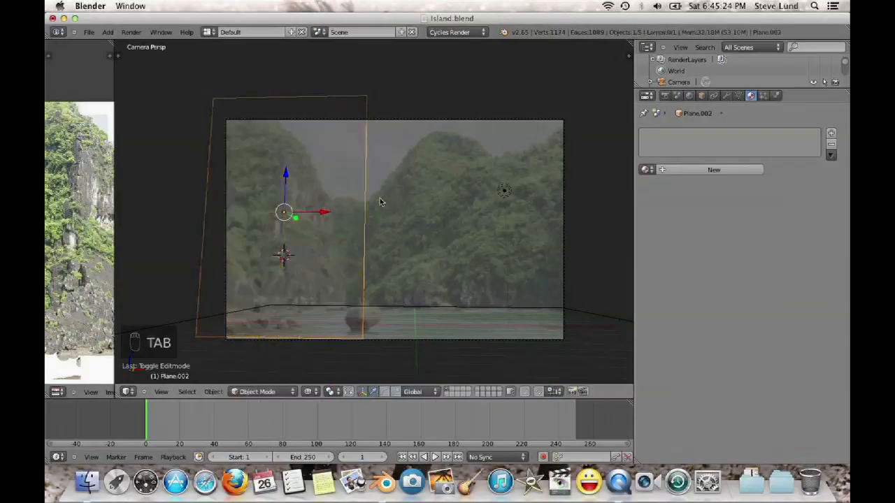
left_click(703, 170)
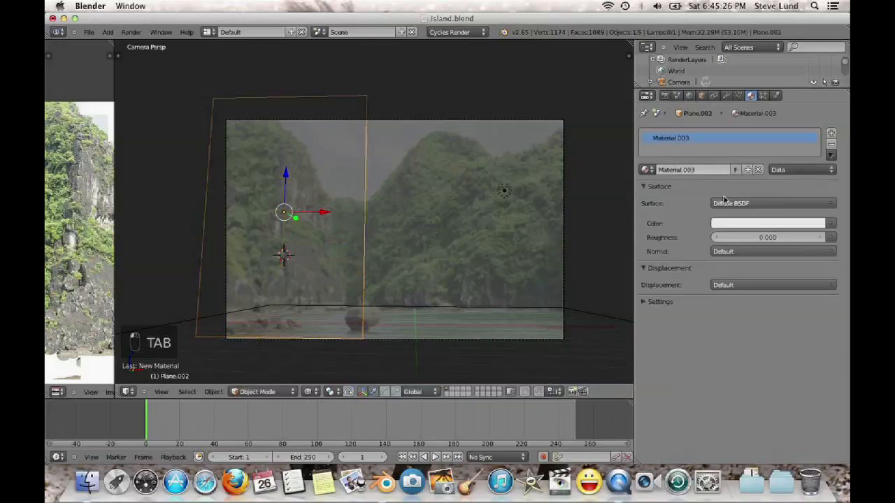
left_click(731, 204)
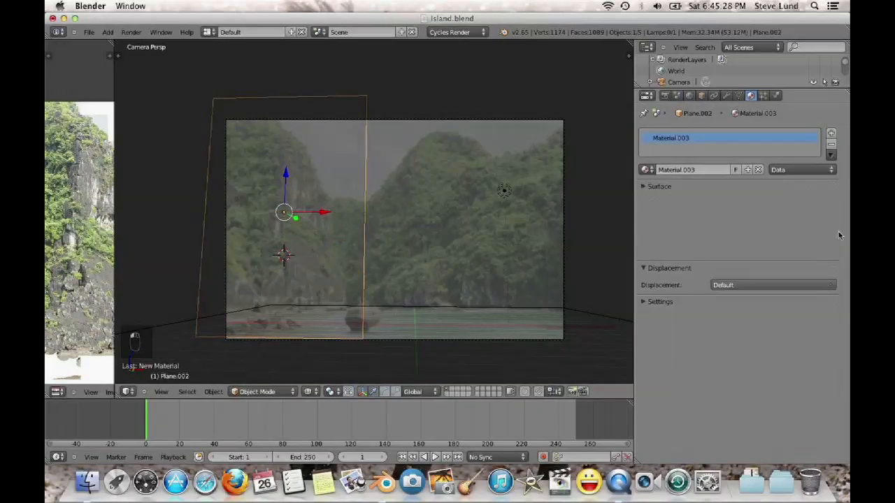
left_click(669, 186)
left_click(831, 223)
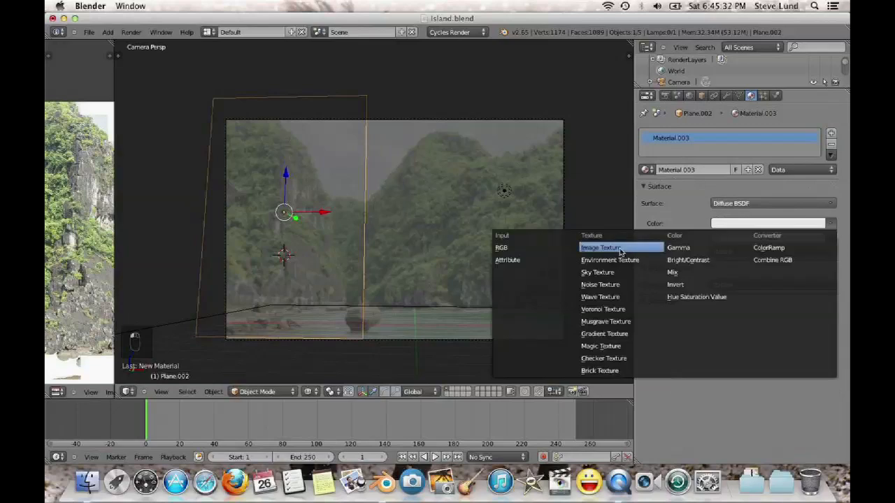
left_click(619, 248)
left_click(718, 238)
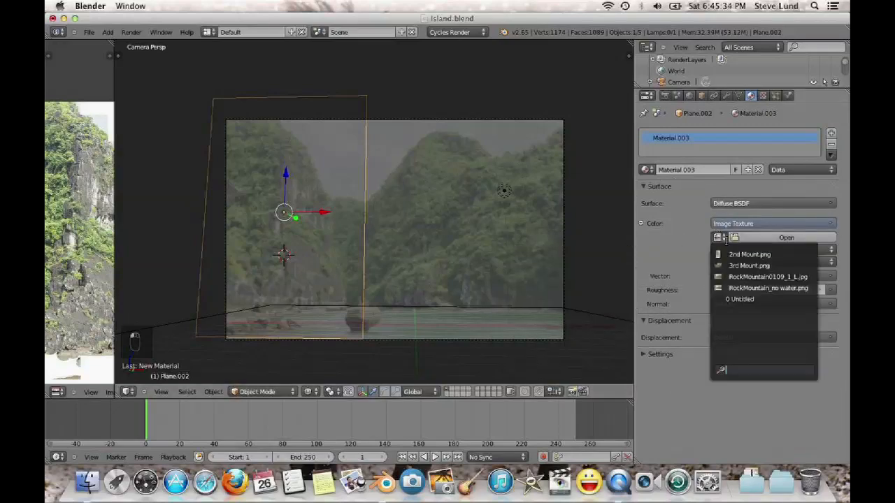
left_click(759, 237)
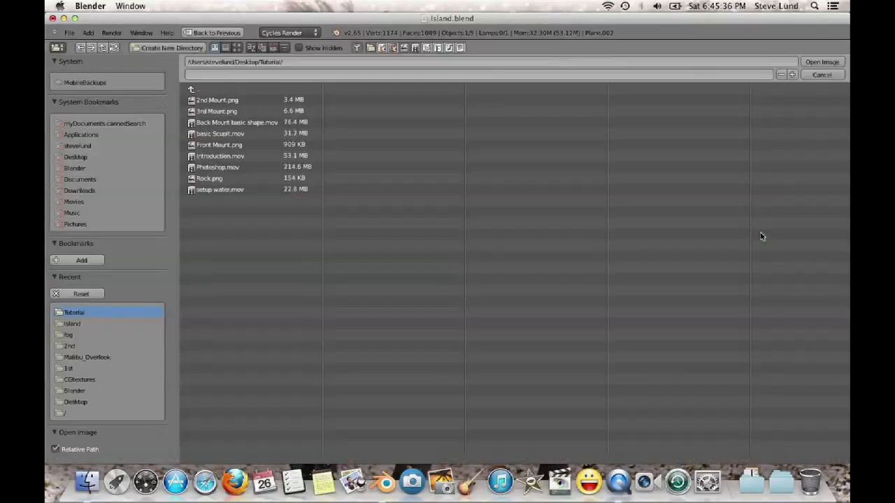
double_click(244, 100)
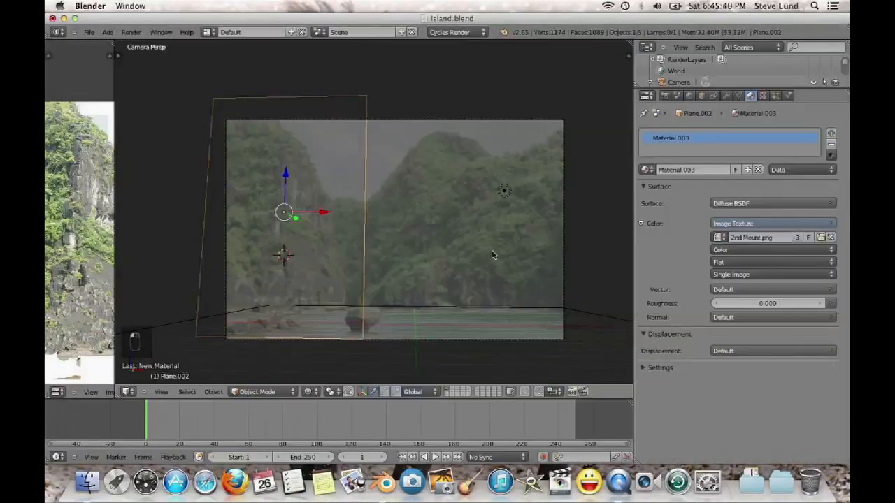
UV map the whole plane mesh with Project from View (Bounds) in the camera view
key("Tab")
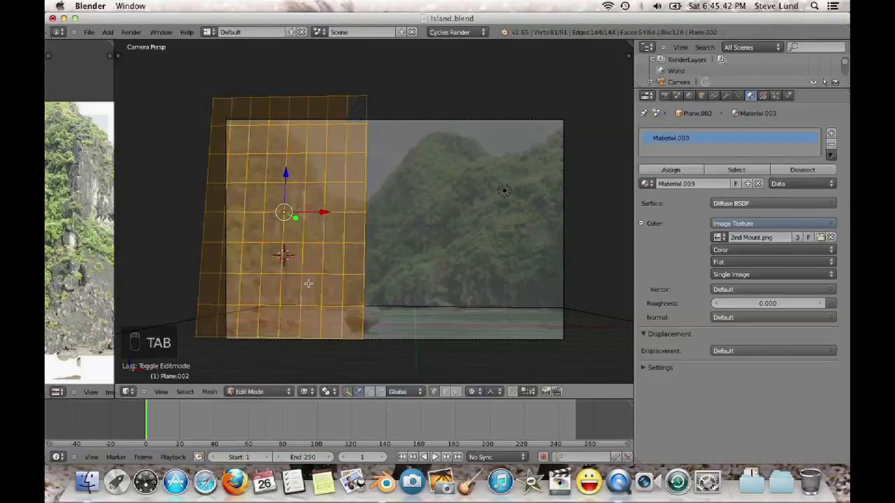
key("u")
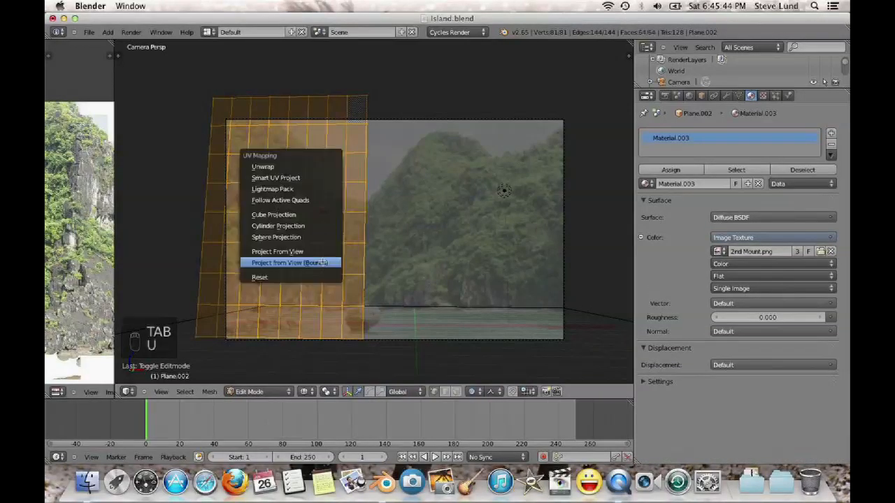
left_click(323, 263)
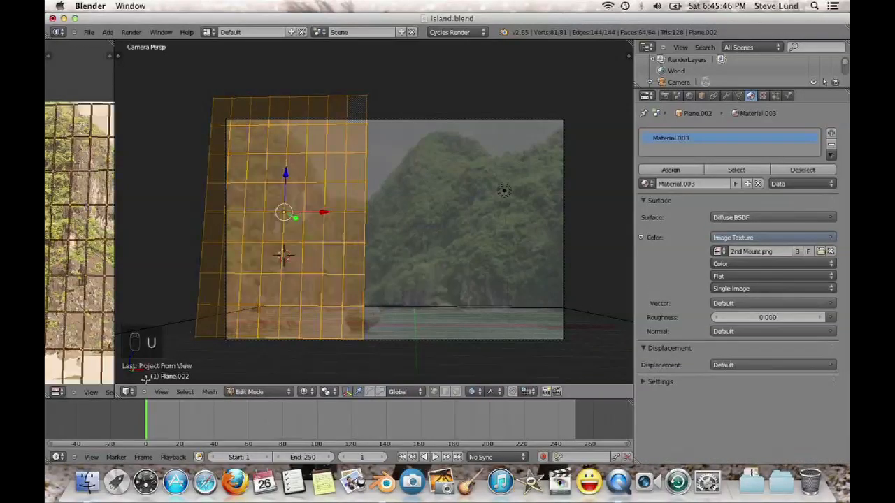
Pull the plane's upper right corner down and inward with a large proportional falloff to follow the cliff's rounded outline
scroll(231, 309, "up", 2)
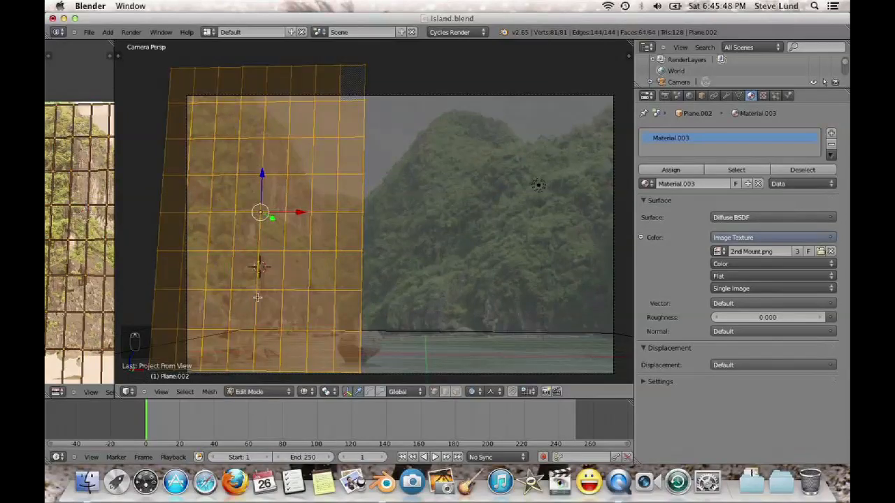
right_click(381, 64)
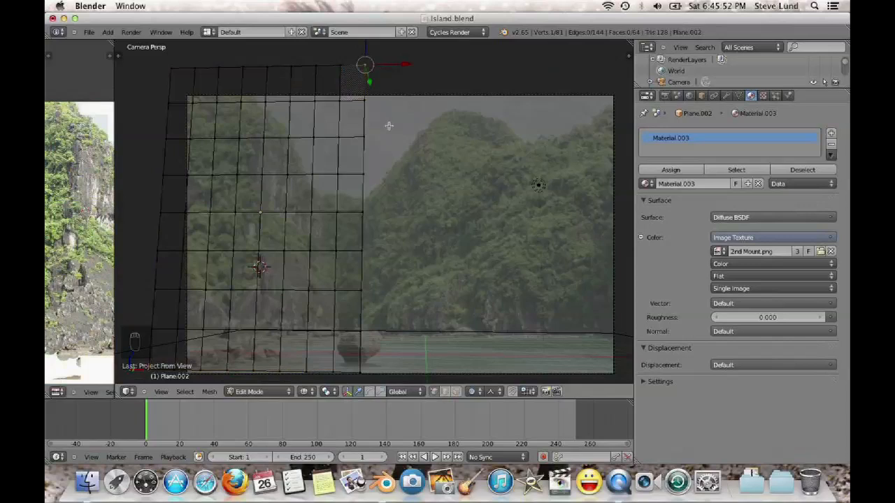
key("g")
scroll(374, 173, "down", 3)
scroll(349, 206, "down", 4)
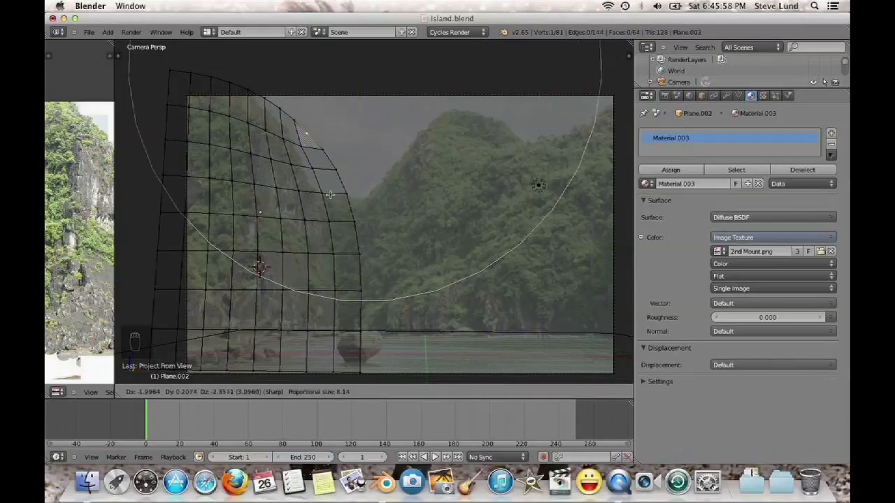
left_click(329, 195)
Move the right-edge vertex near the gap between the mountains inward onto the cliff's outline, using a smaller proportional falloff
right_click(342, 175)
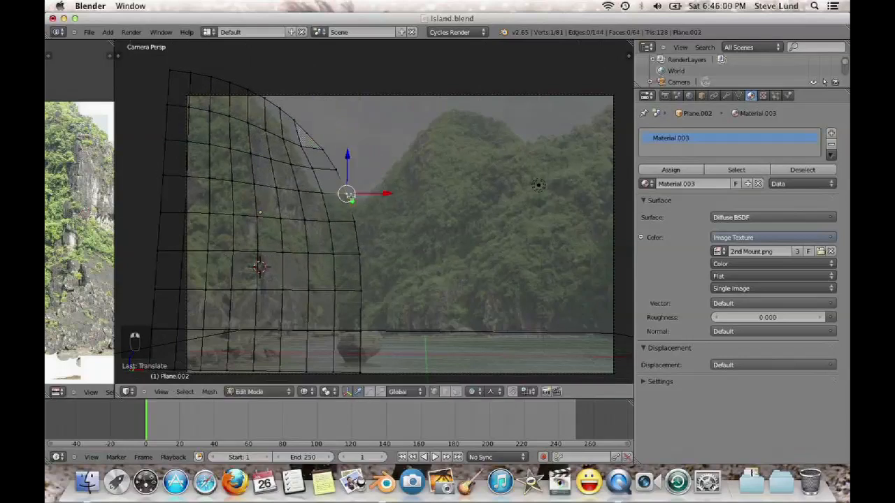
key("g")
scroll(335, 201, "up", 3)
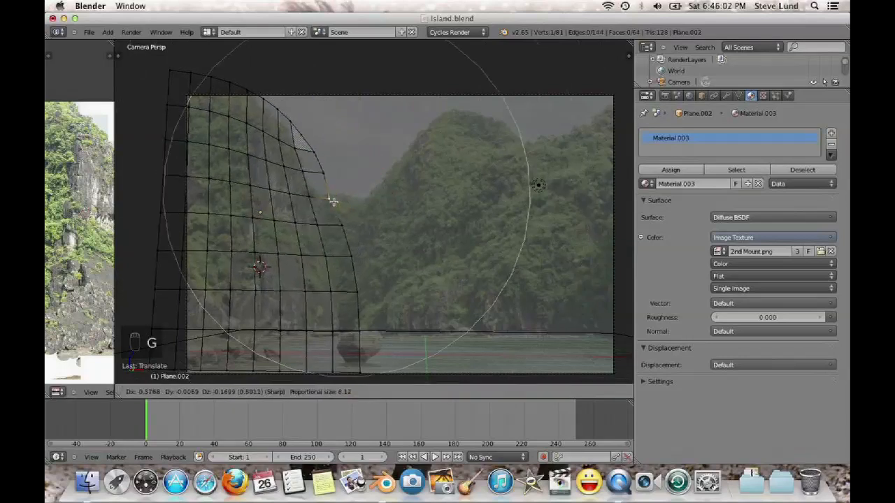
left_click(329, 204)
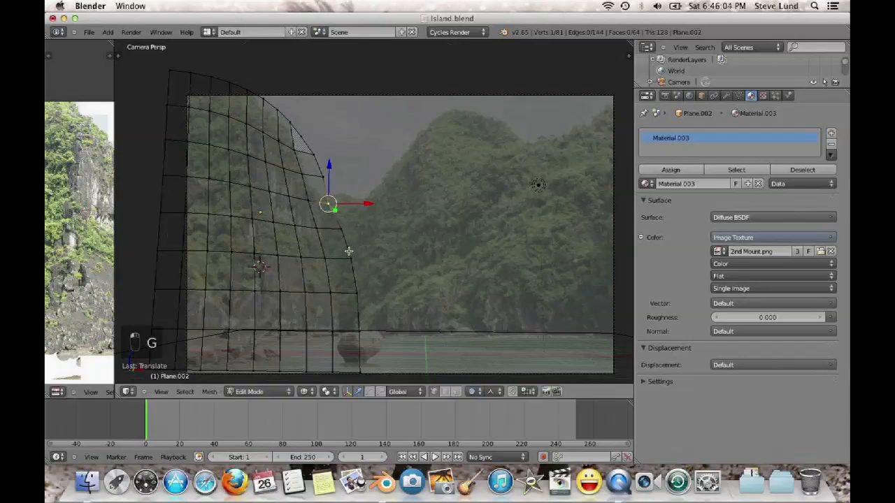
Move the vertices along the lower part of the plane's right edge inward to match the cliff's slope
right_click(348, 251)
key("g")
right_click(330, 212)
key("g")
left_click(338, 244)
right_click(346, 295)
key("g")
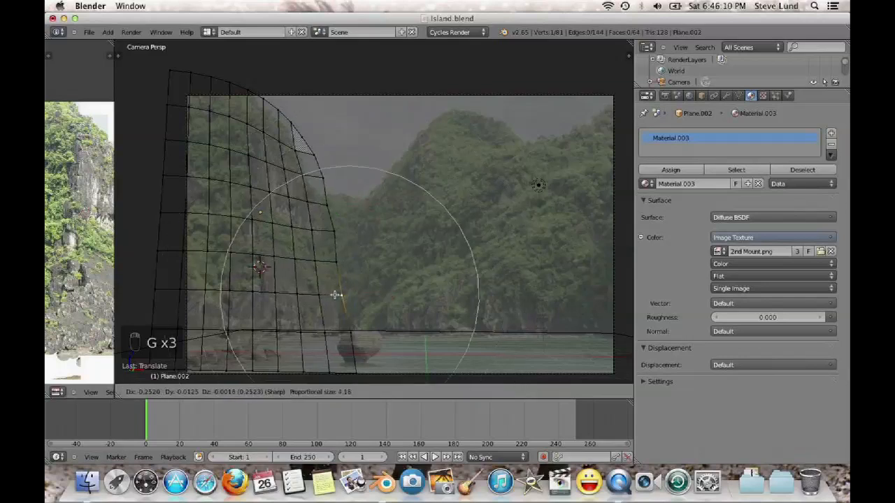
right_click(344, 292)
Nudge the former upper right corner vertex onto the cliff's outline with a reduced proportional falloff
right_click(322, 179)
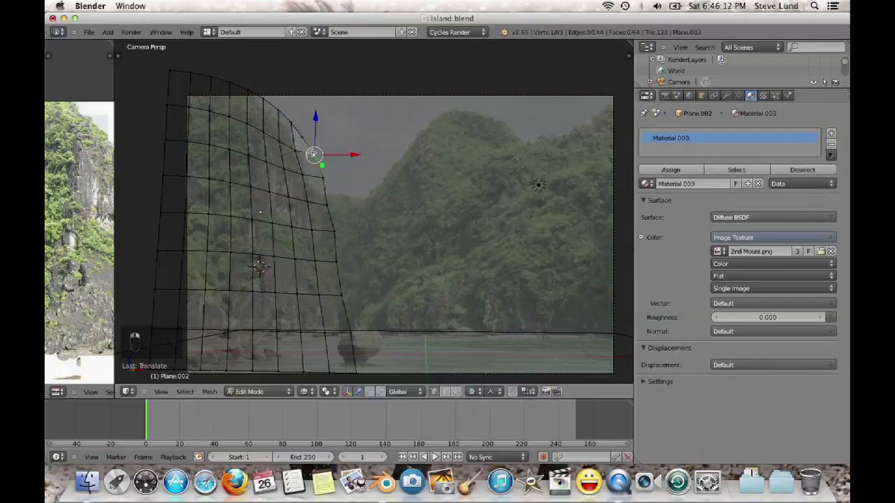
key("g")
scroll(308, 158, "up", 4)
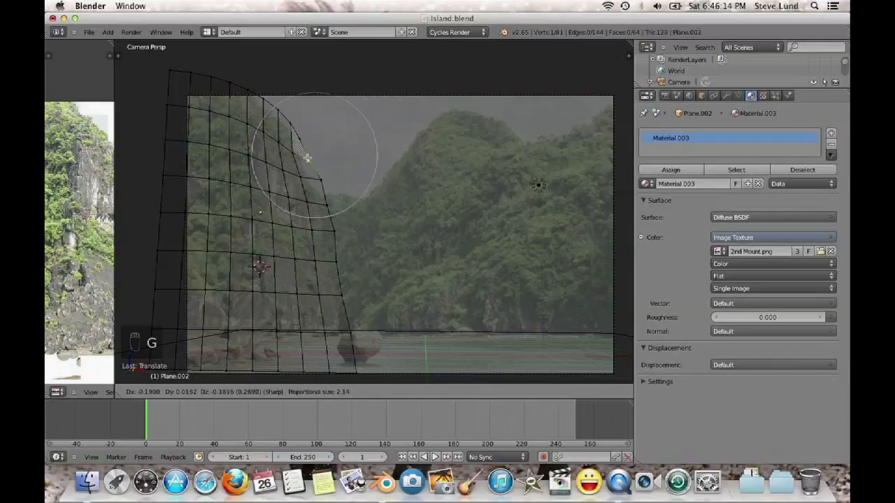
left_click(312, 155)
Select the whole second plane mesh and unwrap it with Project from View (Bounds) from the camera view
scroll(311, 159, "down", 3)
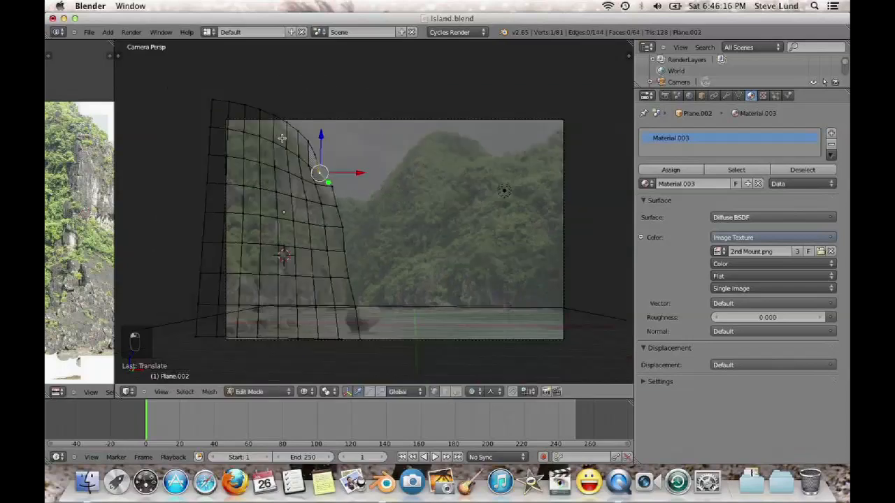
scroll(336, 164, "up", 3)
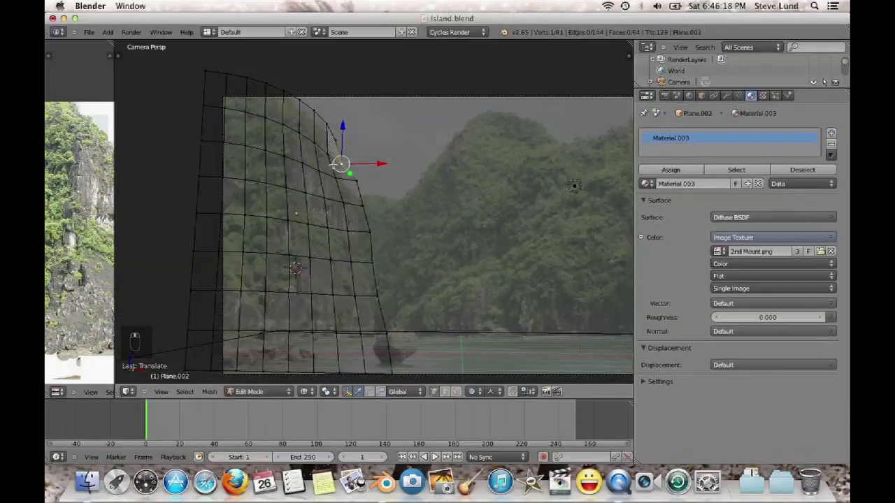
key("a")
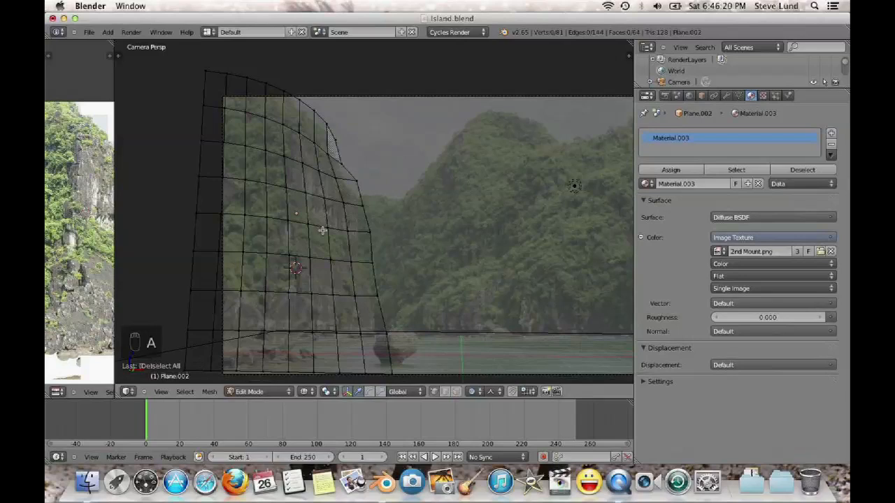
key("a")
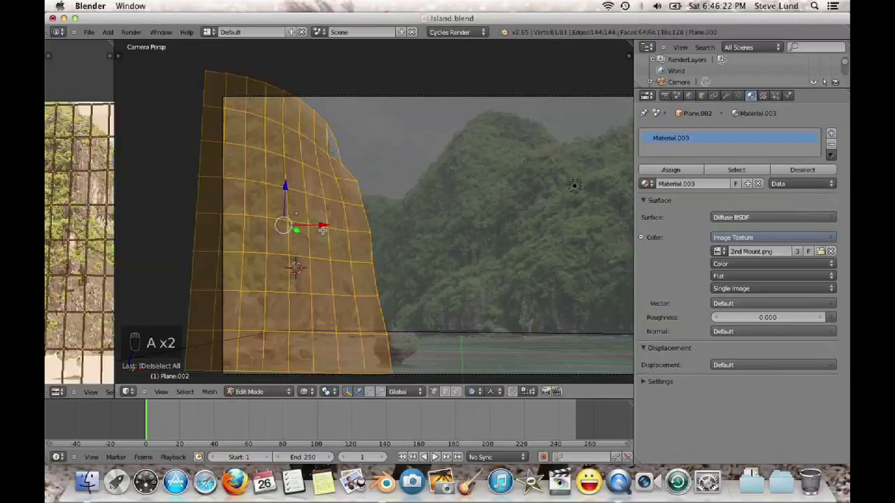
key("u")
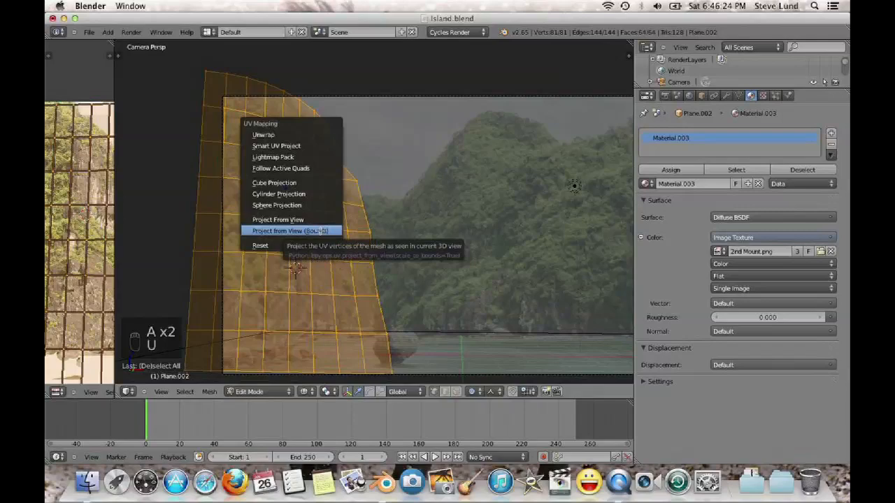
left_click(321, 230)
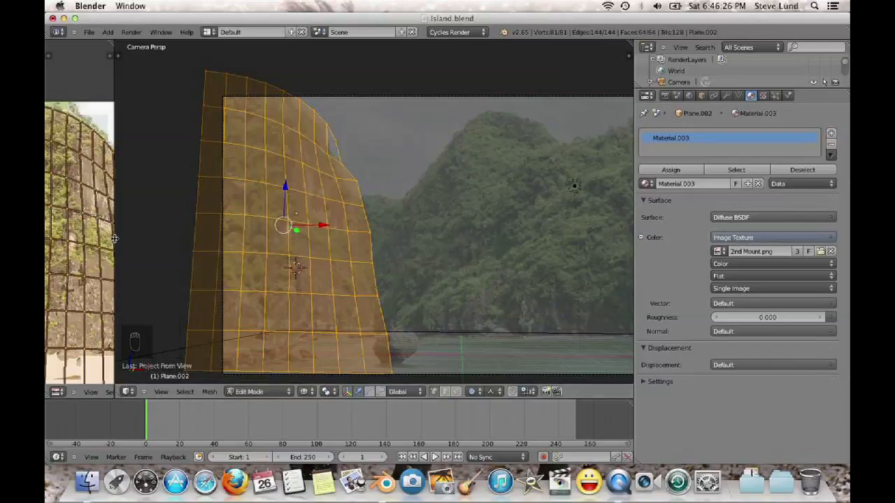
Widen the UV editor and frame the entire UV layout over 2nd Mount.png
left_click_drag(125, 239, 365, 227)
scroll(274, 293, "down", 1)
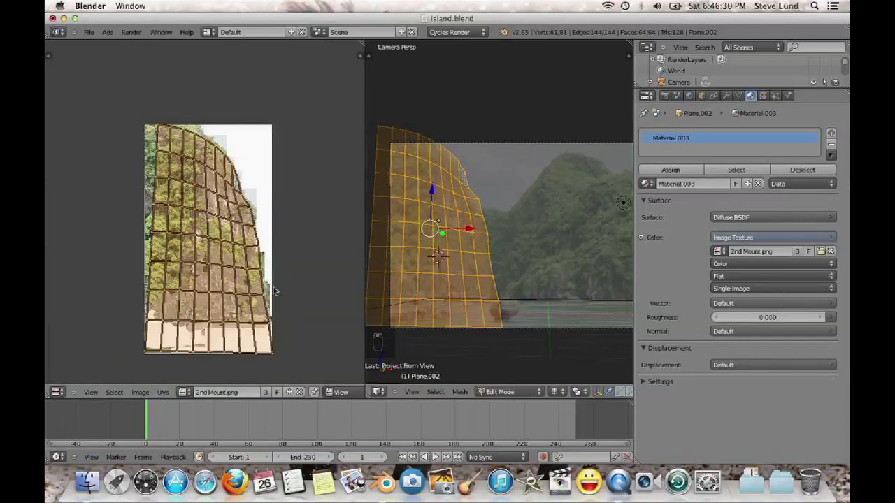
middle_click_drag(274, 292, 276, 252)
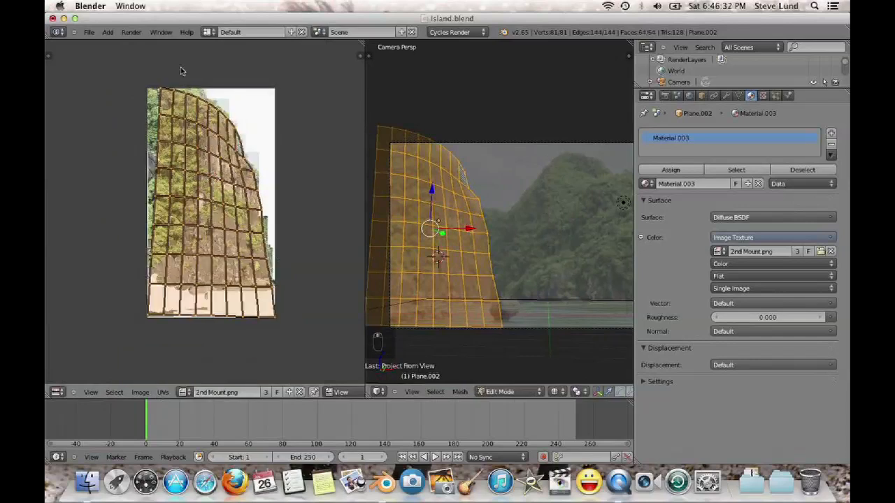
left_click(326, 217)
key("s")
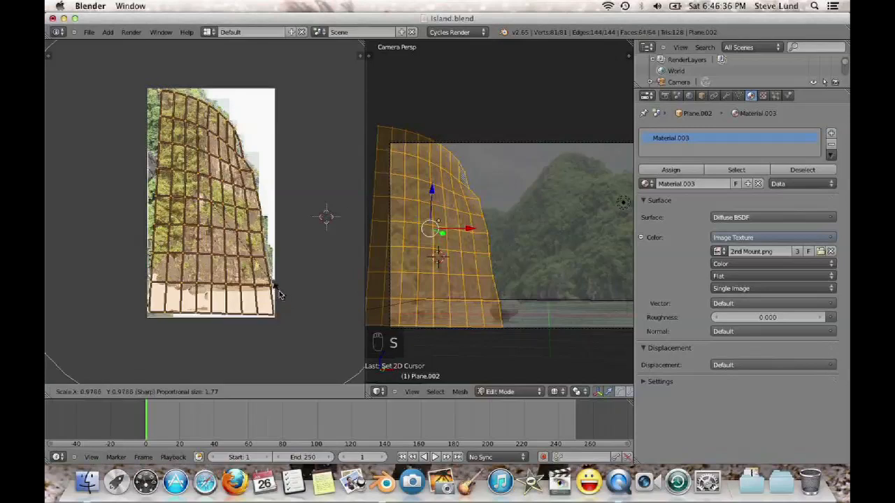
key("Escape")
Turn off proportional editing and stretch the UV layout along X twice, by about 1.1 and about 1.04
key("o")
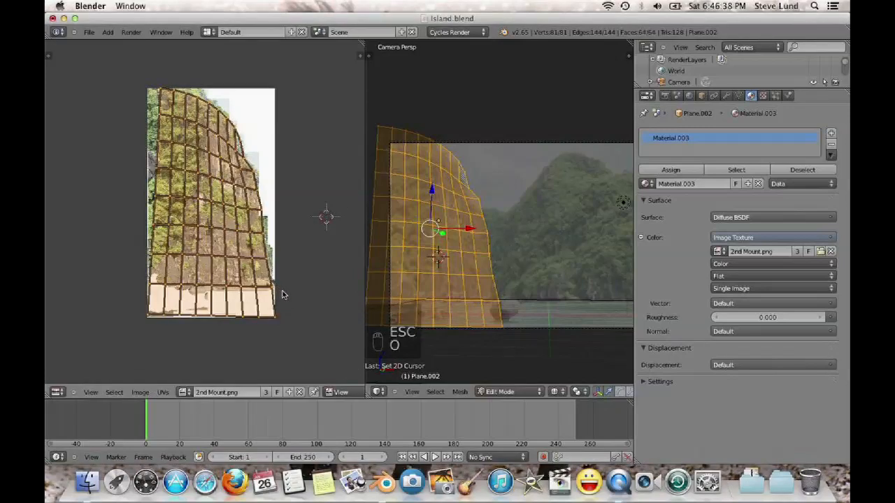
key("s")
key("x")
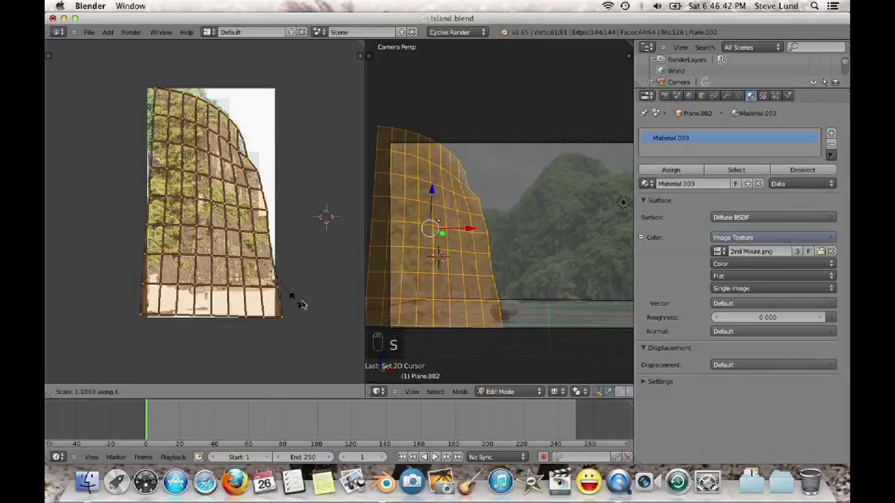
left_click(295, 299)
key("s")
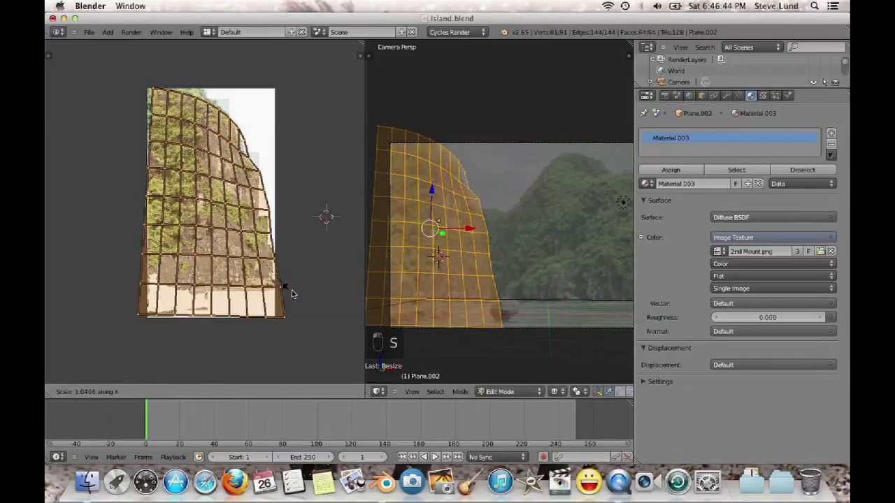
left_click(289, 293)
Switch the 3D viewport shading to Texture and enable Premultiply for the 2nd Mount.png image
left_click(554, 392)
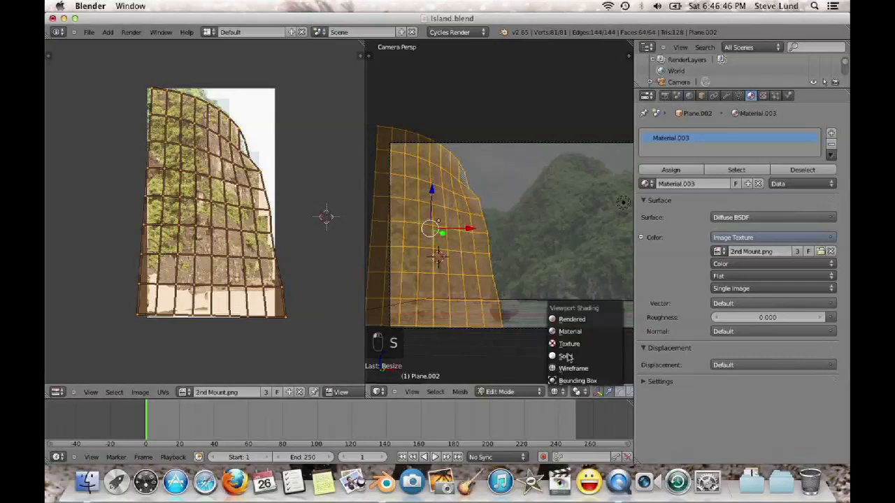
left_click(573, 343)
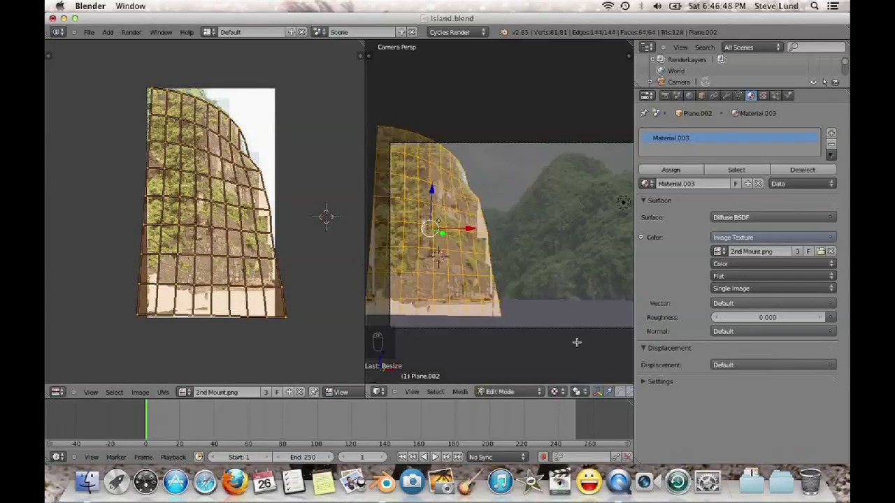
scroll(297, 301, "up", 1)
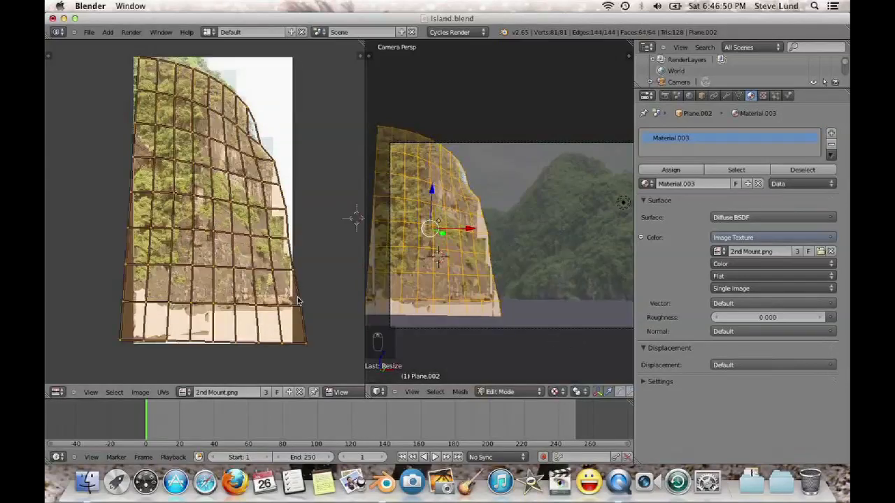
key("n")
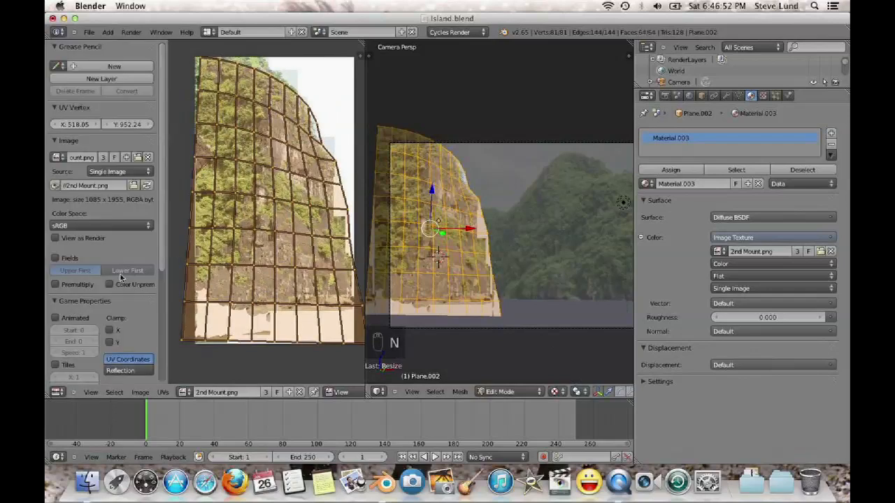
left_click(68, 286)
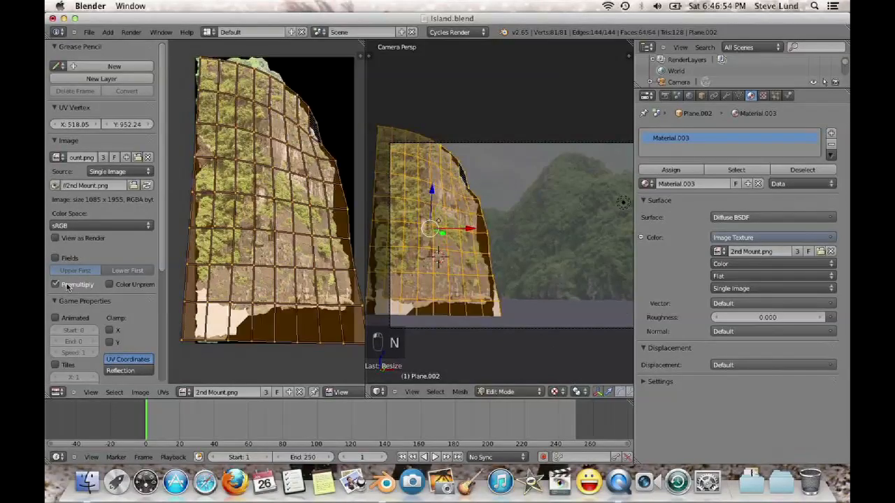
key("n")
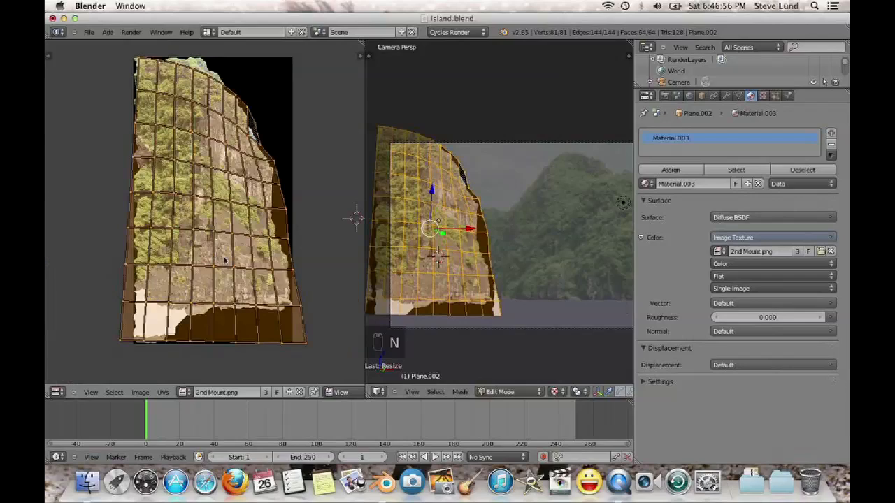
Move the whole UV layout about 134 pixels up and about 31 pixels left over the cliff image
key("g")
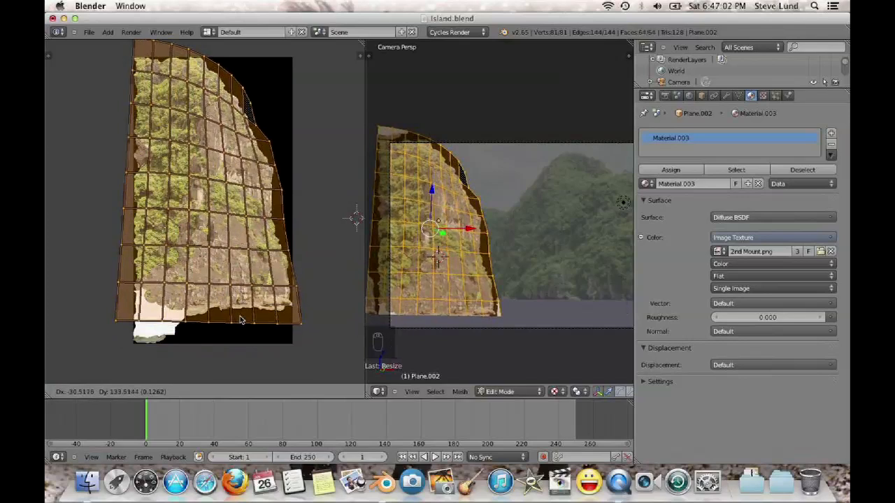
left_click(240, 321)
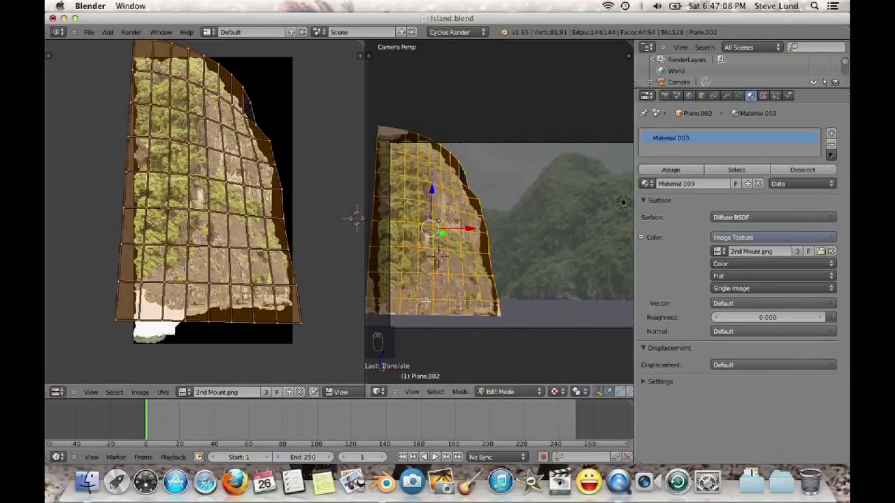
Narrow the UV layout to about 0.97 along X and shift it about 8 pixels in positive X
scroll(428, 302, "up", 2)
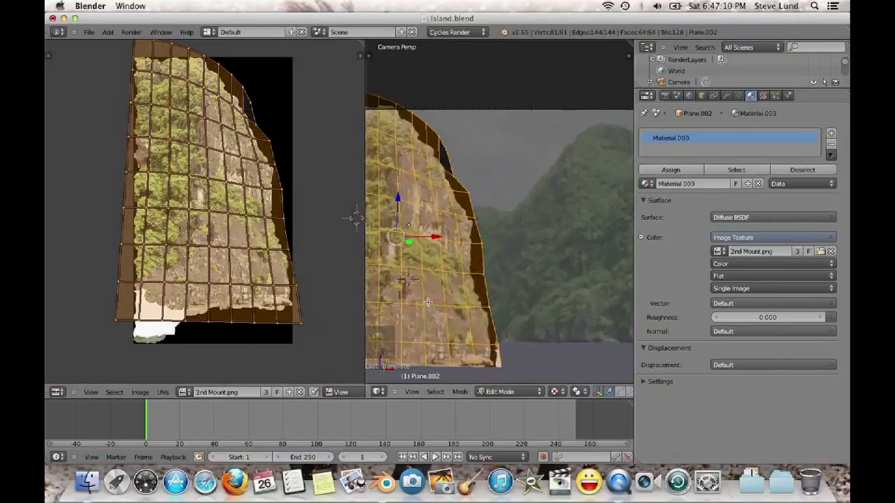
scroll(428, 302, "up", 1)
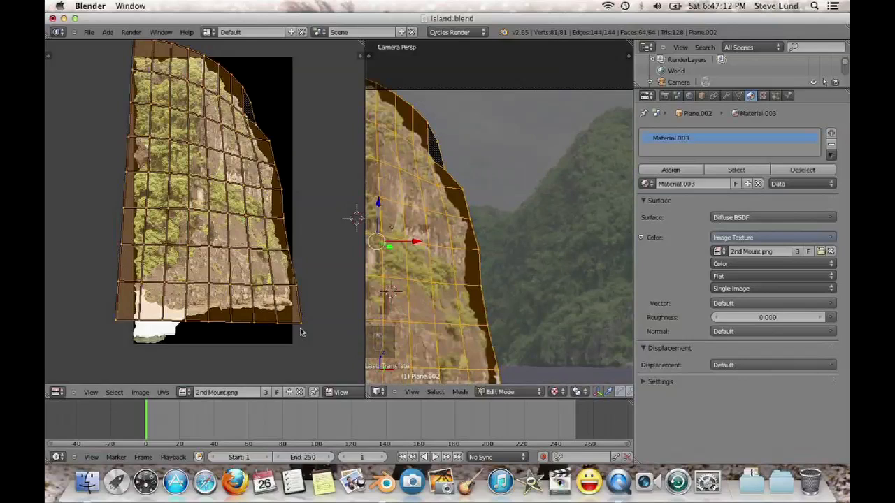
key("s")
key("x")
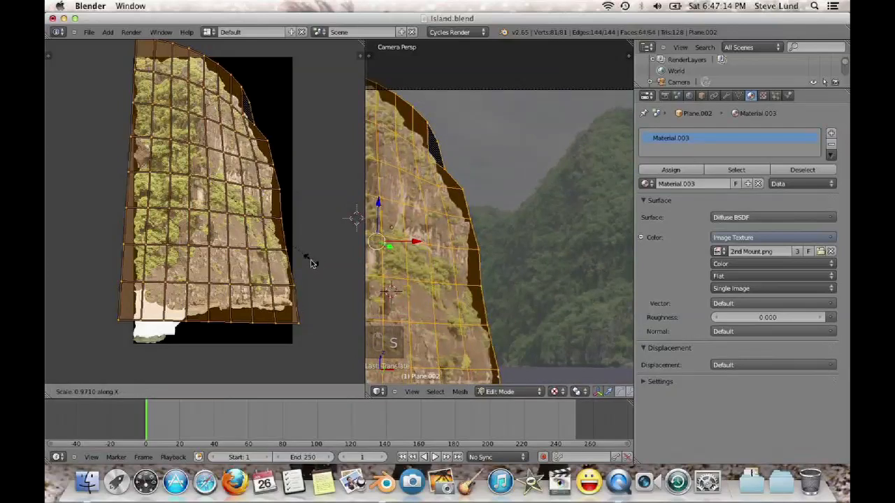
left_click(308, 261)
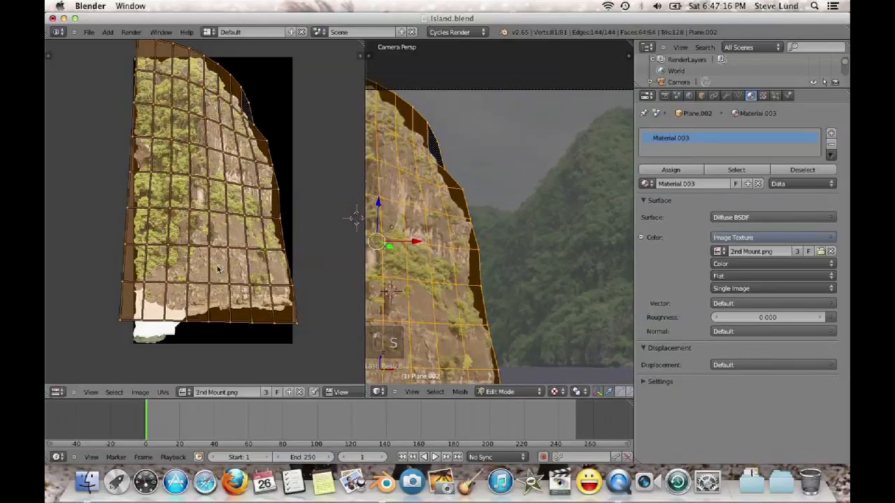
key("g")
key("x")
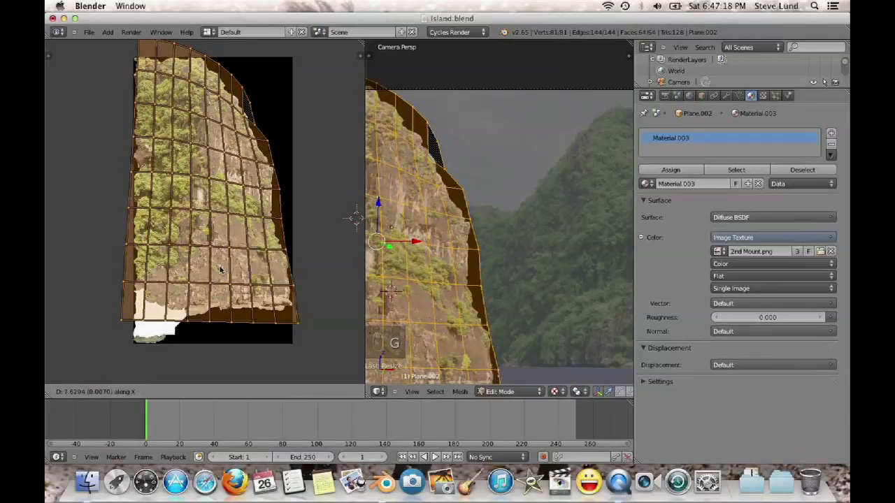
left_click(221, 268)
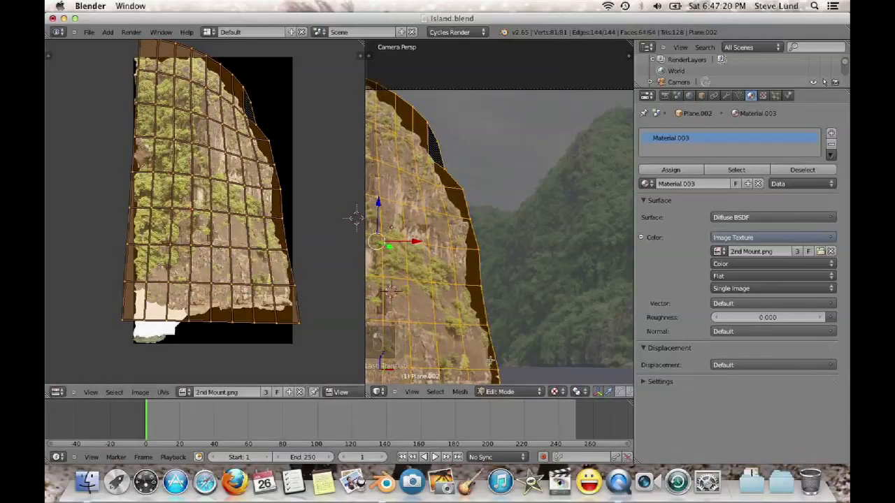
Move the UV layout's lower right corner vertex and the one above it inward to the cliff's edge in the image
right_click(306, 291)
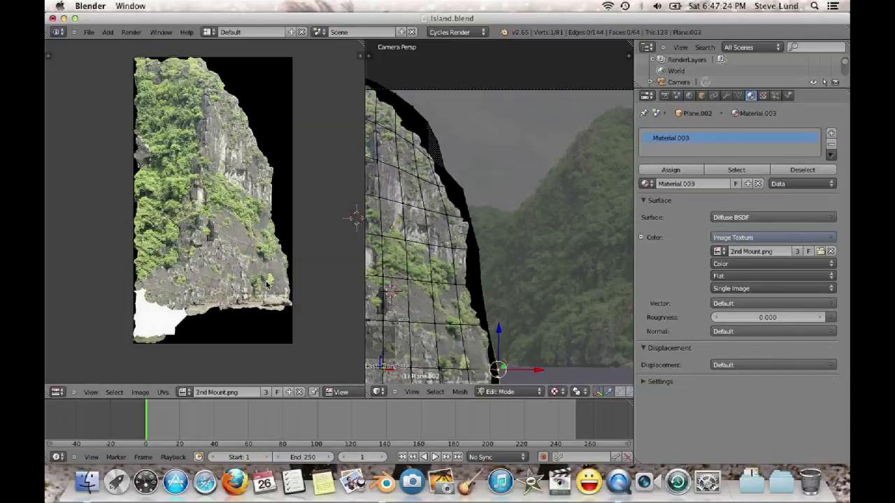
key("a")
key("a")
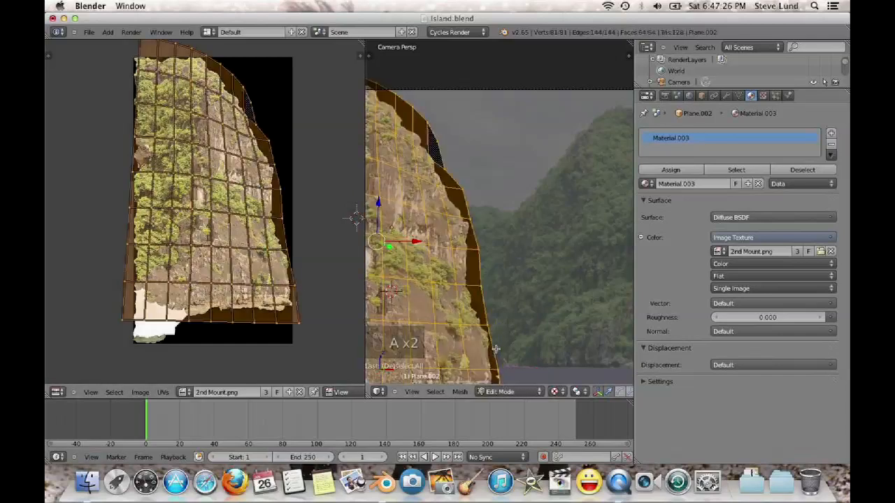
key("a")
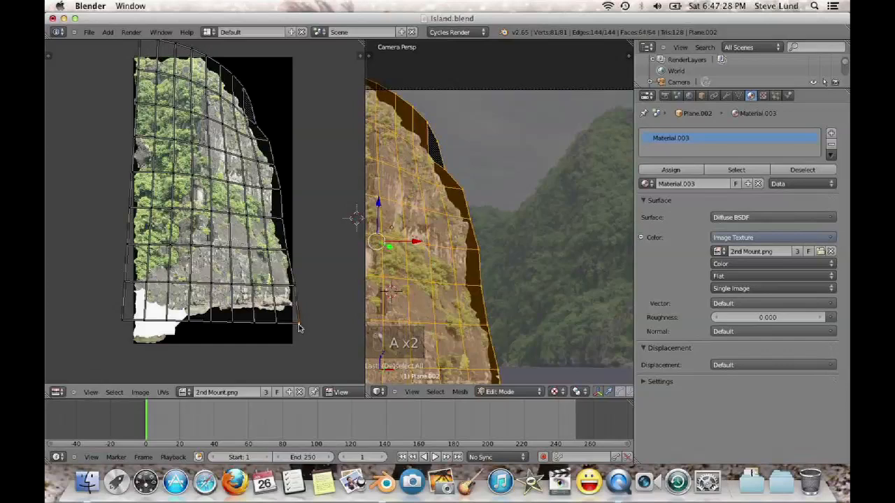
key("g")
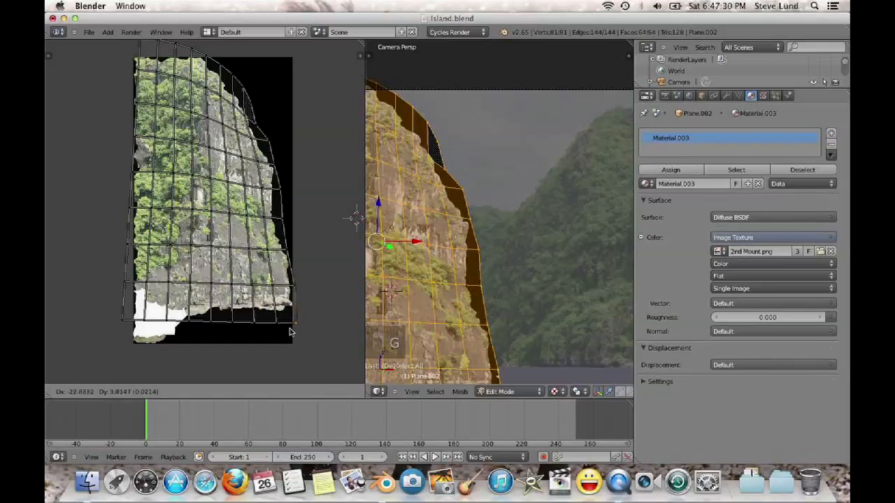
left_click(294, 291)
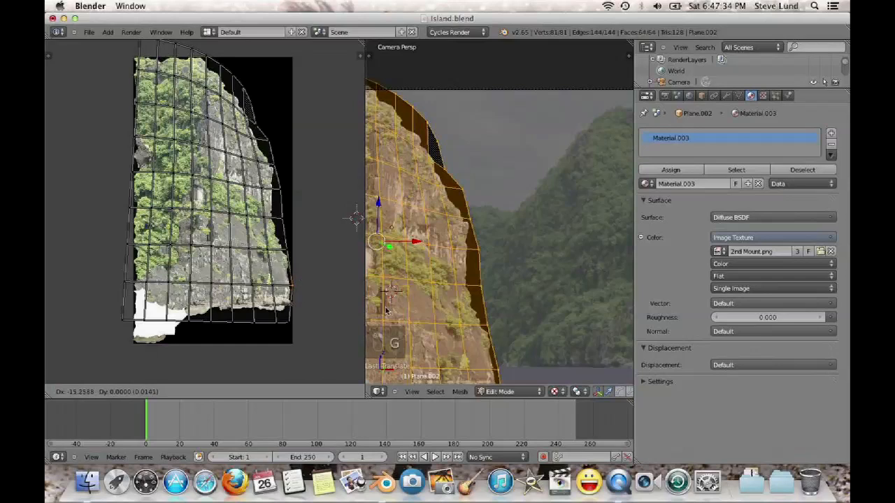
Finish the UV adjustment and return the second plane to Object Mode
scroll(560, 312, "down", 2)
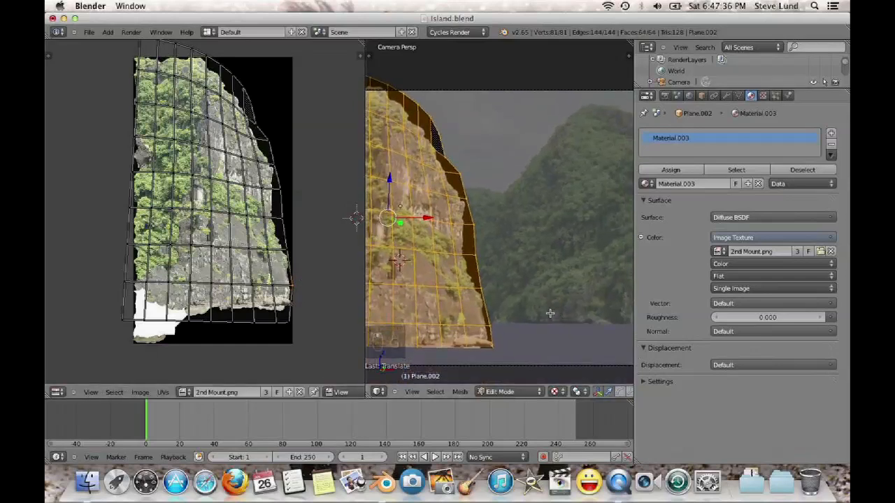
scroll(483, 308, "down", 1)
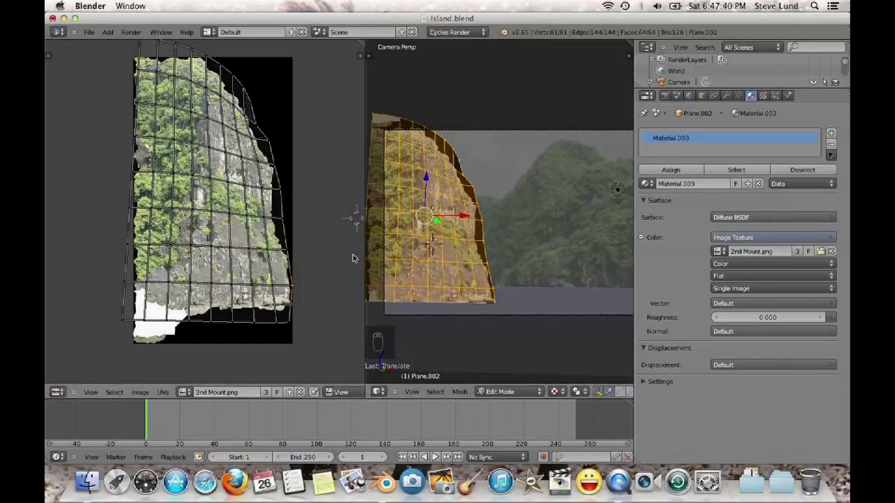
key("a")
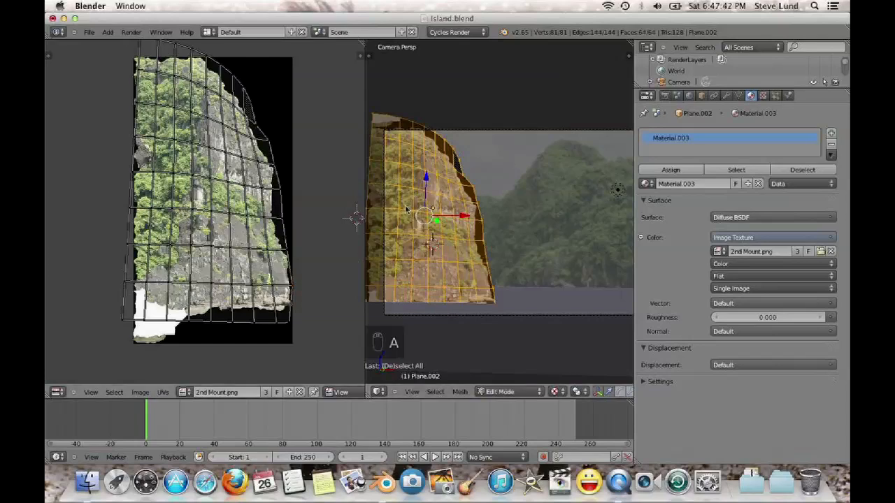
key("Tab")
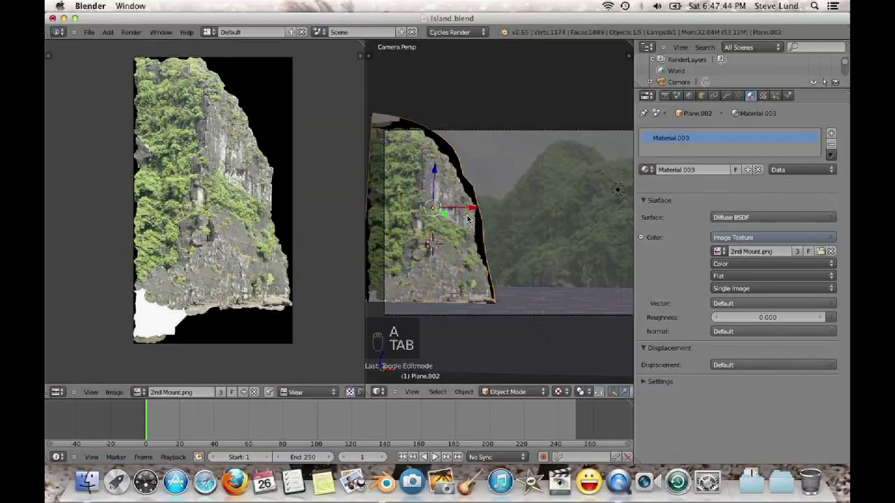
Shift the cliff plane slightly in positive X toward its outline in the camera's reference image
key("g")
key("x")
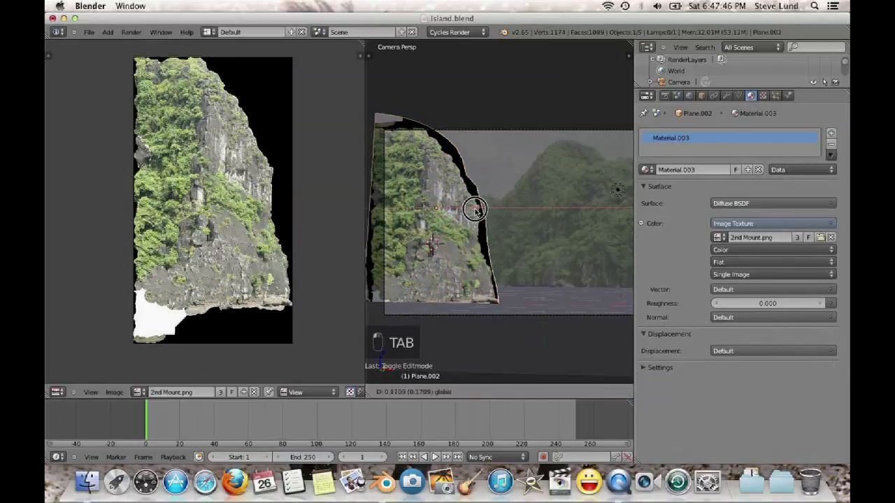
left_click(478, 211)
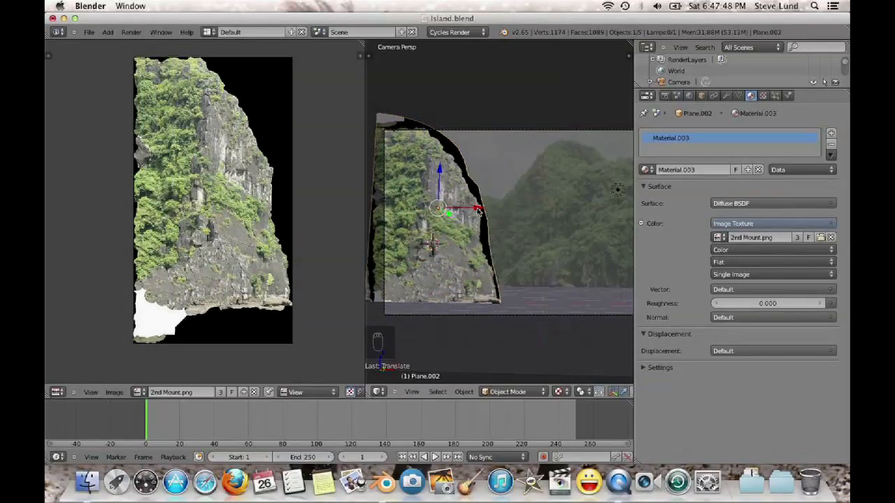
Select a single vertex on the cliff plane's curved outer edge in Edit Mode and enable proportional editing
key("KP_7")
scroll(505, 280, "up", 1)
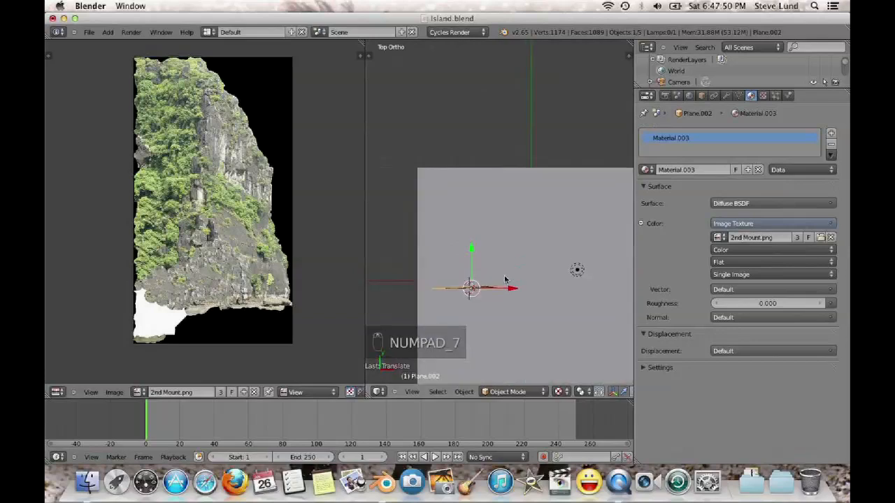
key("Tab")
mouse_move(493, 257)
middle_mouse_down()
mouse_move(487, 244)
mouse_move(488, 269)
middle_mouse_up()
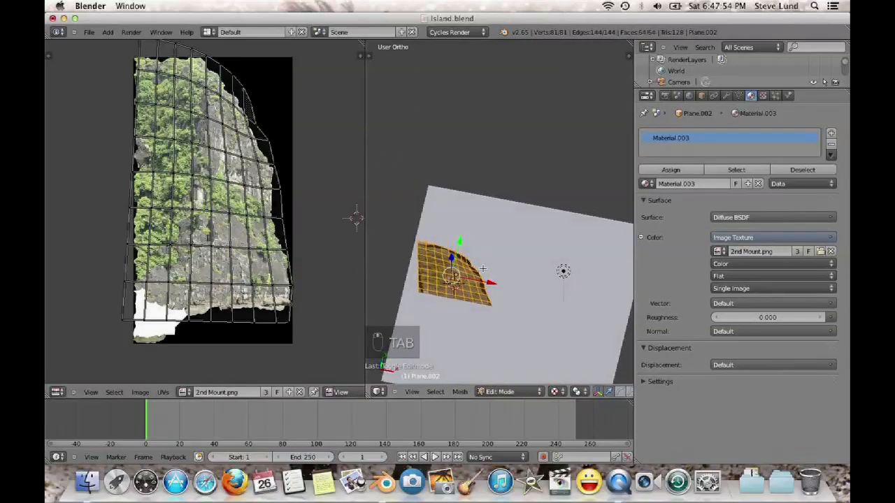
right_click(482, 268)
key("KP_7")
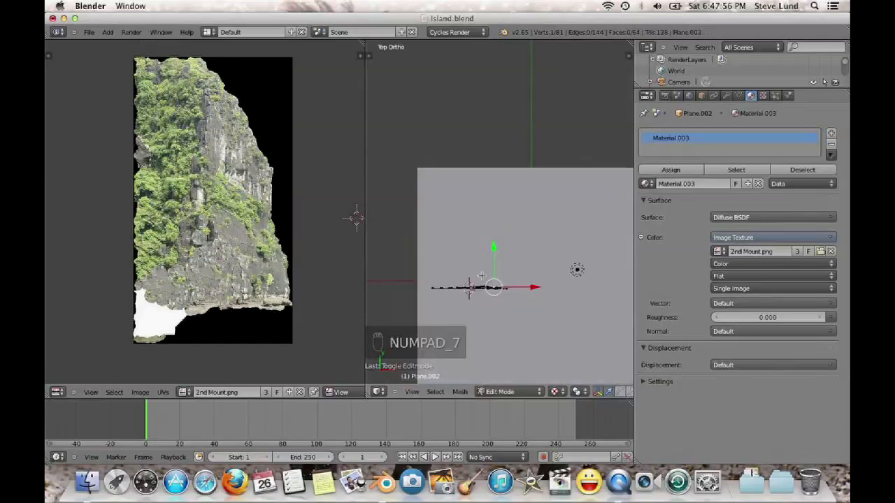
key("o")
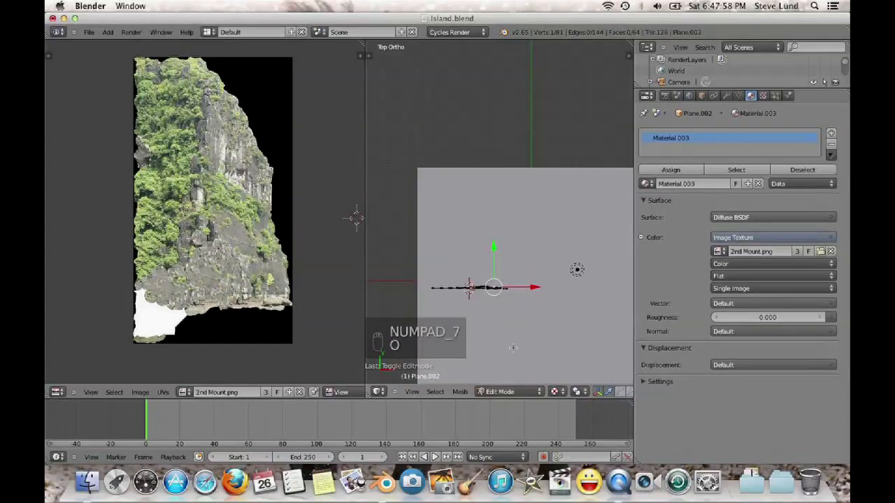
Enlarge the 3D view over the image editor and pull the selected edge vertex back along Y with proportional falloff
left_click_drag(364, 316, 122, 295)
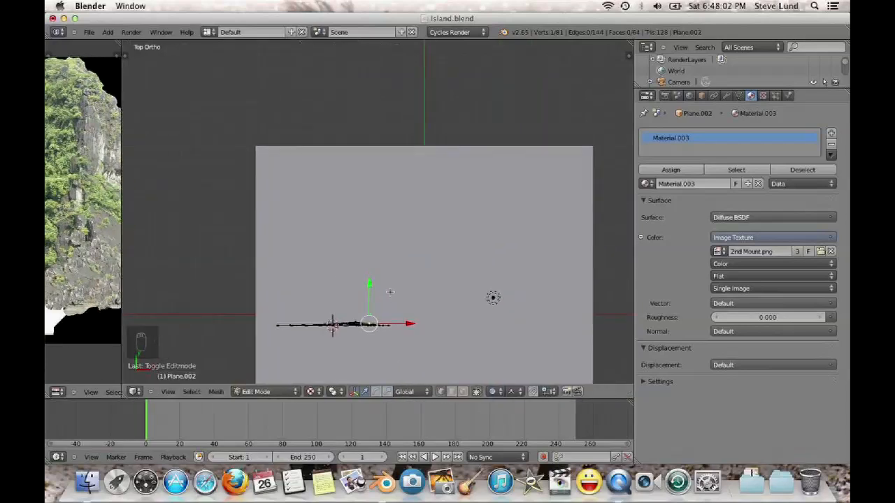
left_click_drag(370, 296, 367, 256)
key("KP_0")
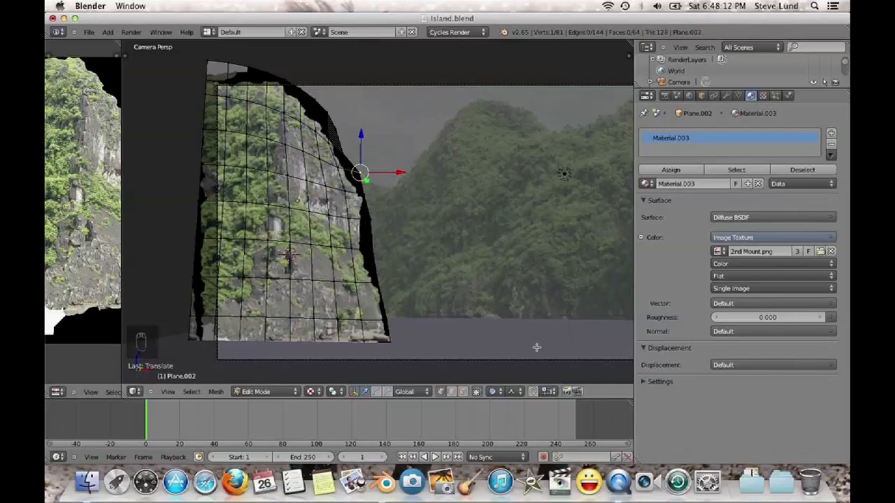
Unhide the first mountain plane in Object Mode and resume editing the cliff plane's mesh
key("KP_7")
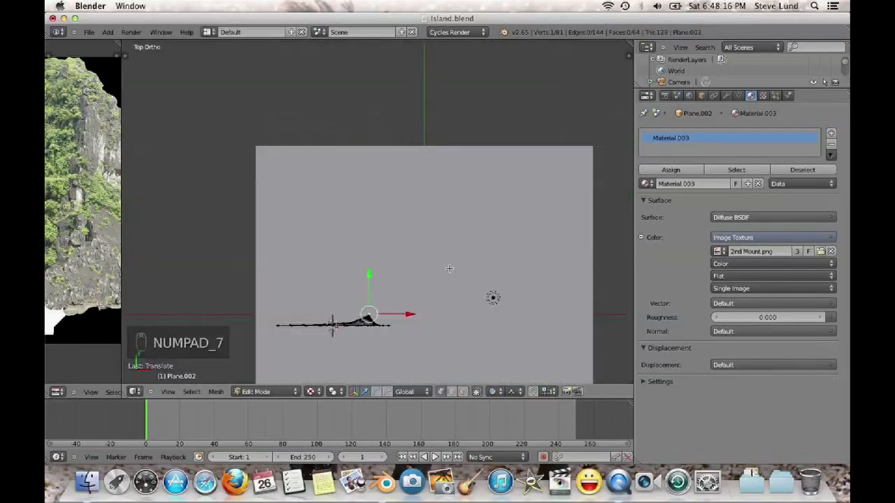
key("alt+h")
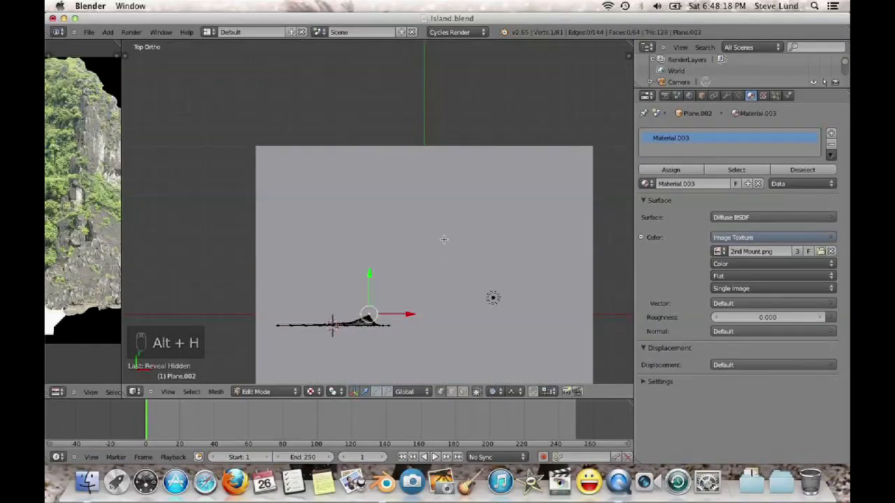
key("Tab")
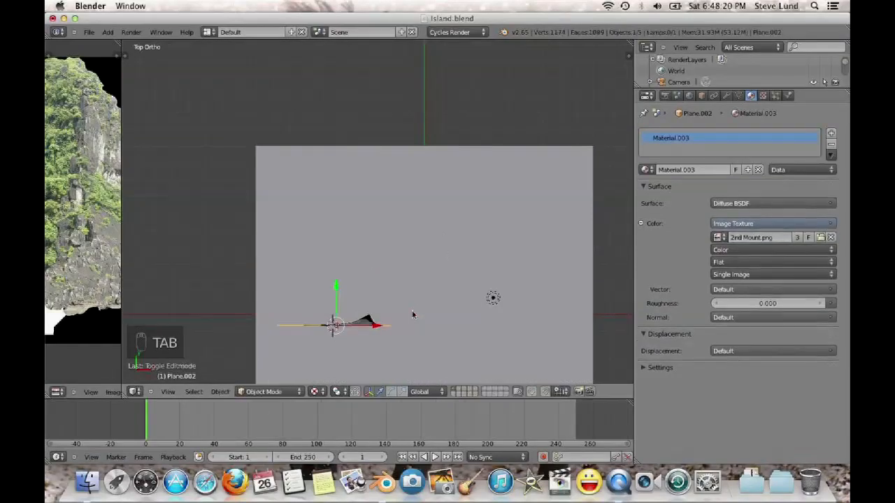
key("alt+h")
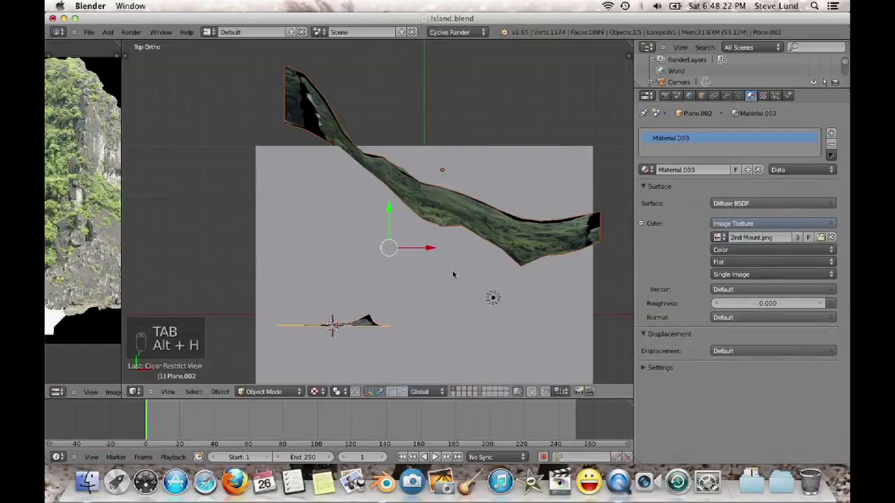
key("Tab")
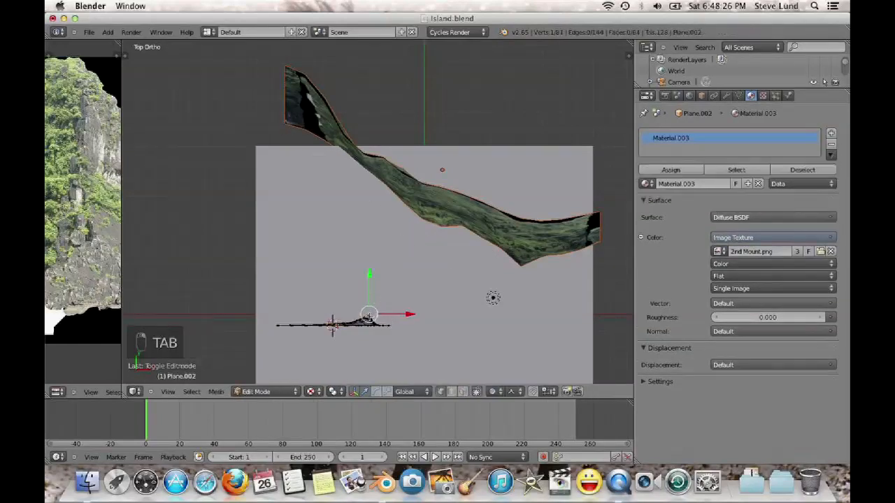
Move the cliff plane's whole right-hand edge loop back and inward with Sharp proportional falloff at size about 2.85
middle_click_drag(394, 336, 365, 293)
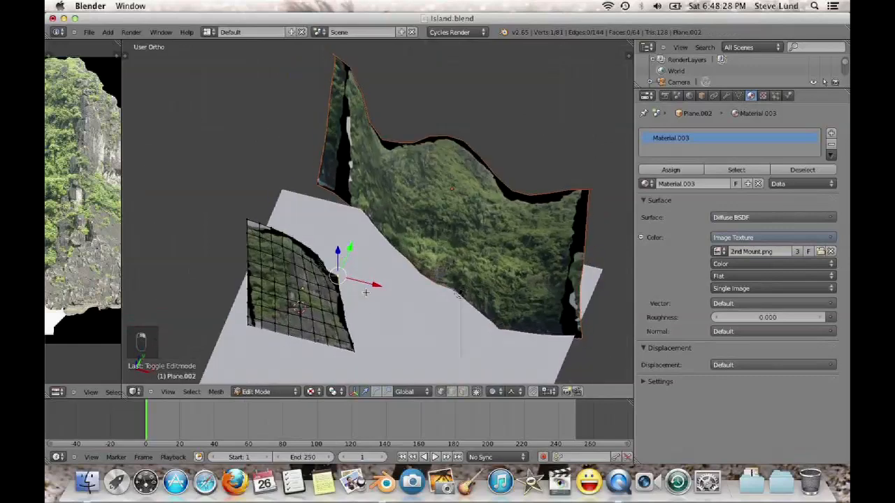
right_click(352, 325)
key("KP_7")
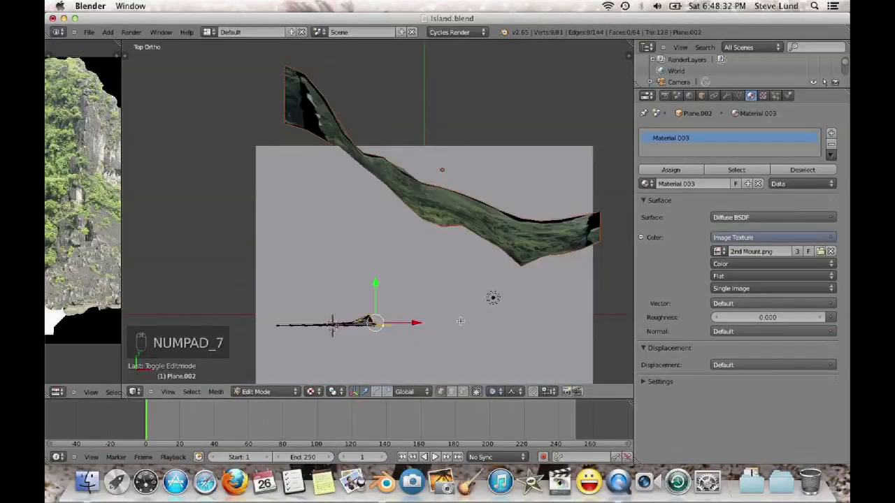
key("g")
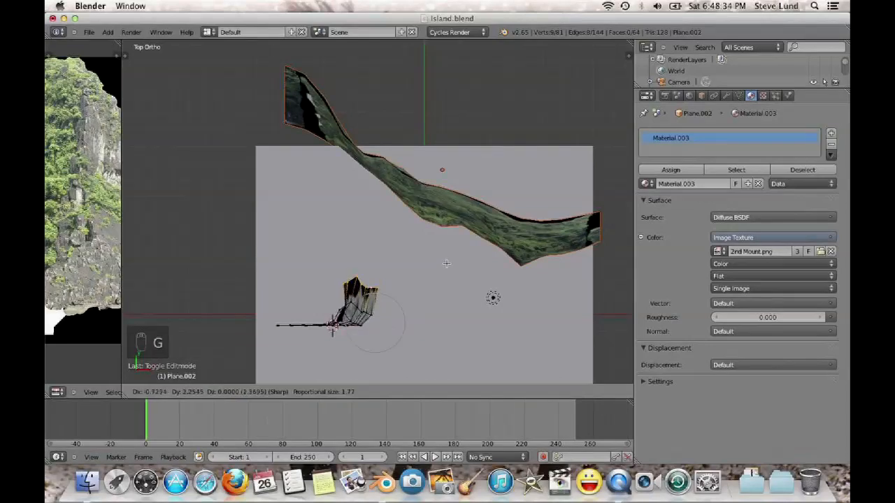
scroll(445, 260, "down", 5)
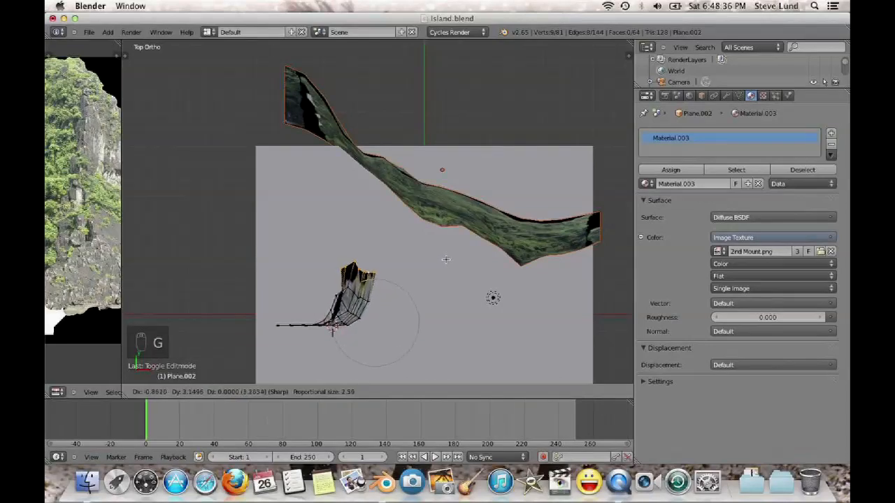
scroll(446, 260, "down", 2)
scroll(446, 261, "up", 2)
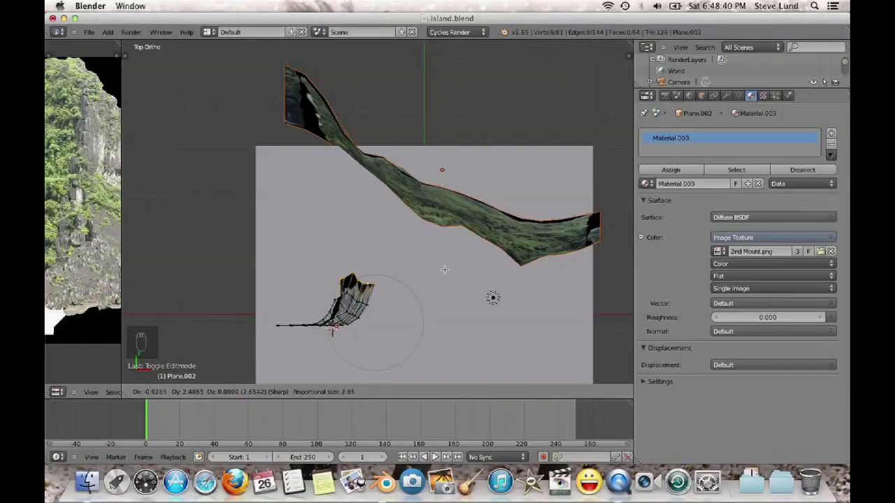
left_click(439, 286)
Pull one vertex midway down the cliff's right edge back about 1.0 along Y with proportional size about 4.18
middle_click_drag(395, 264, 310, 251)
scroll(311, 252, "up", 4)
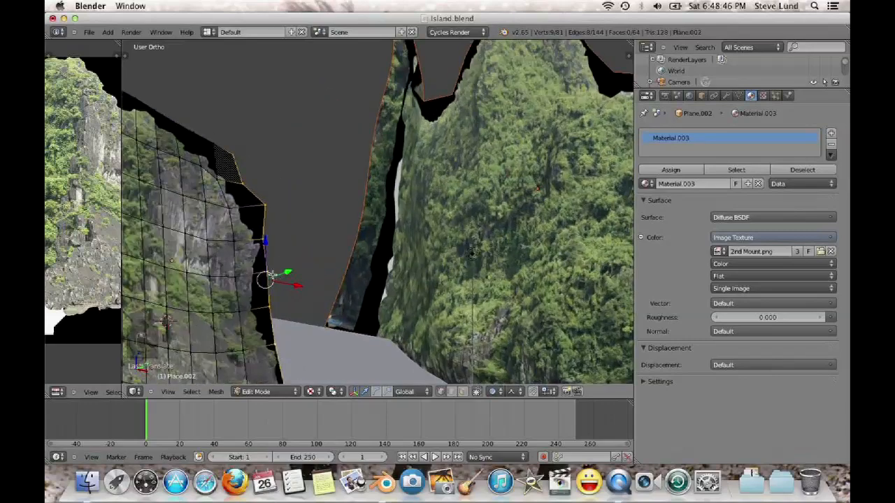
right_click(291, 265)
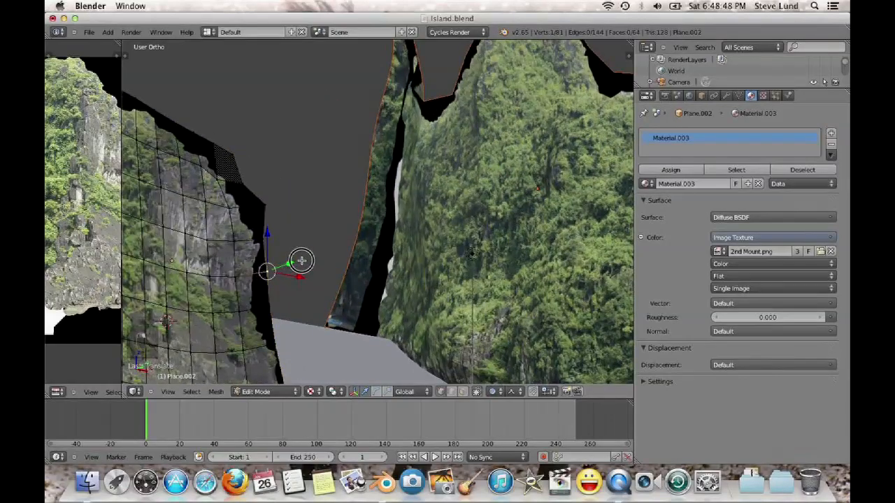
key("g")
key("y")
scroll(311, 254, "down", 1)
scroll(311, 254, "down", 3)
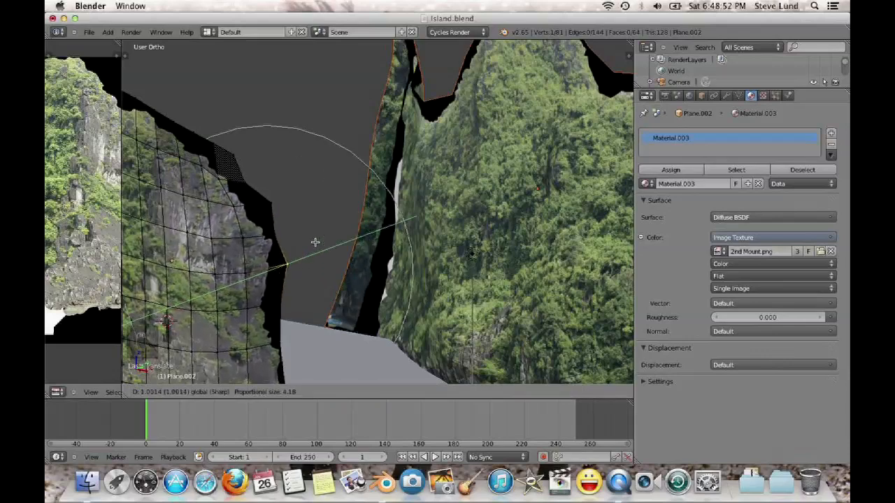
key("Escape")
Check the cliff's edge against the mountain in the camera view and subdivide the entire cliff mesh once
key("KP_0")
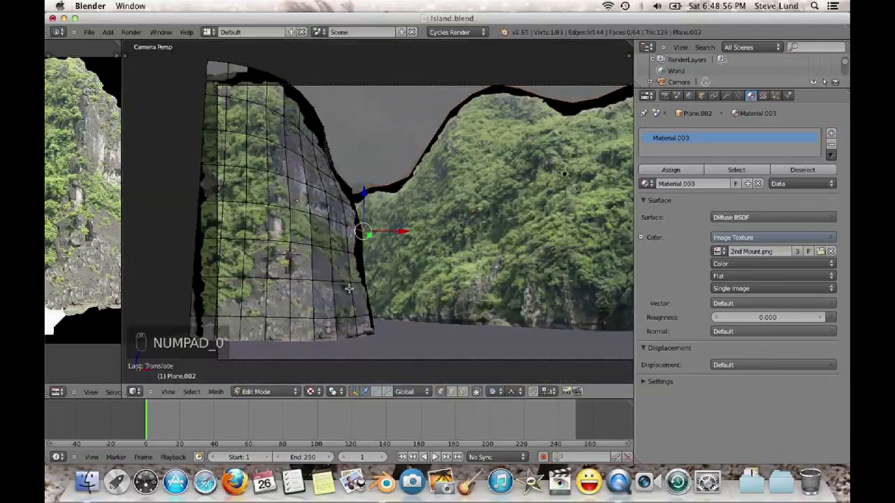
scroll(351, 249, "up", 3)
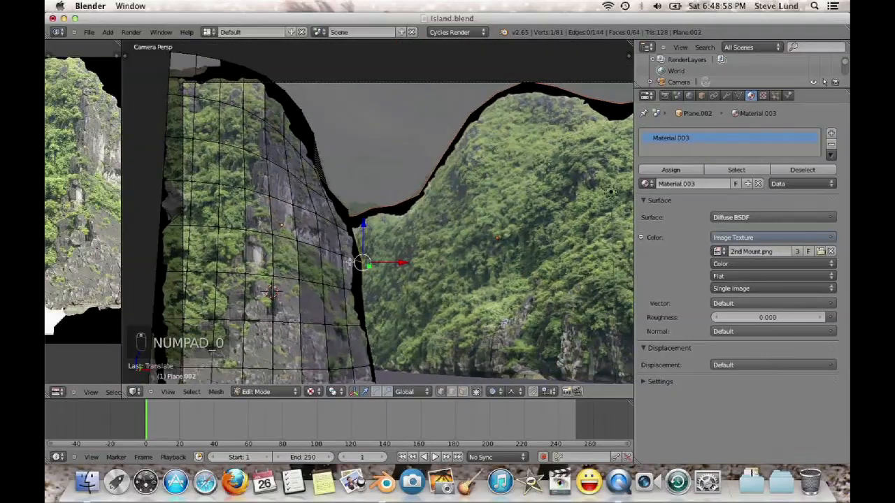
middle_click_drag(350, 261, 344, 308)
key("KP_0")
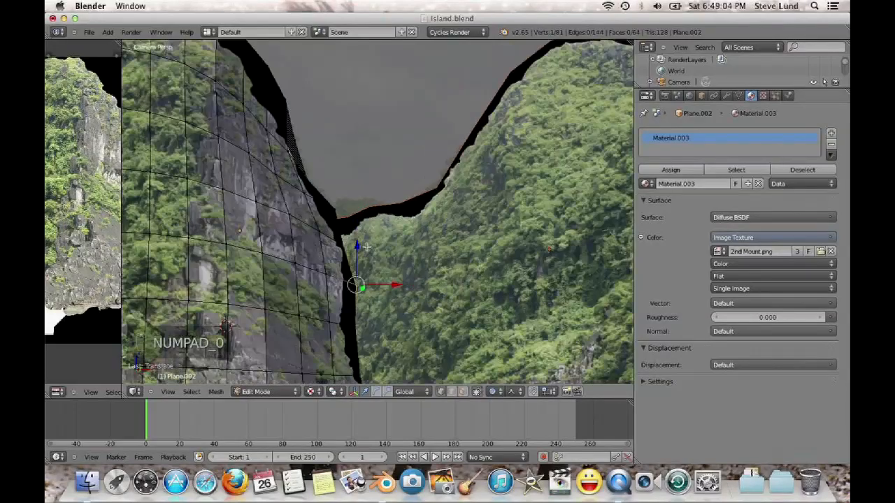
middle_click_drag(332, 280, 388, 219, "shift")
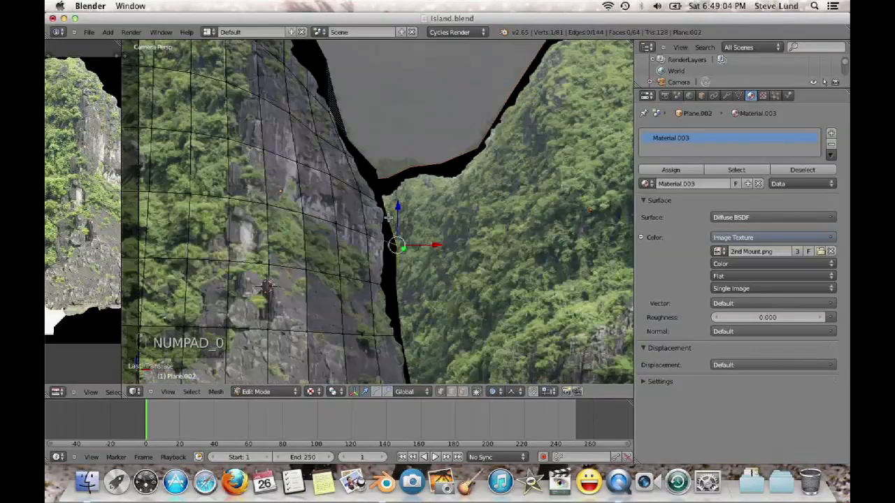
scroll(380, 224, "down", 2)
right_click(339, 325)
key("a")
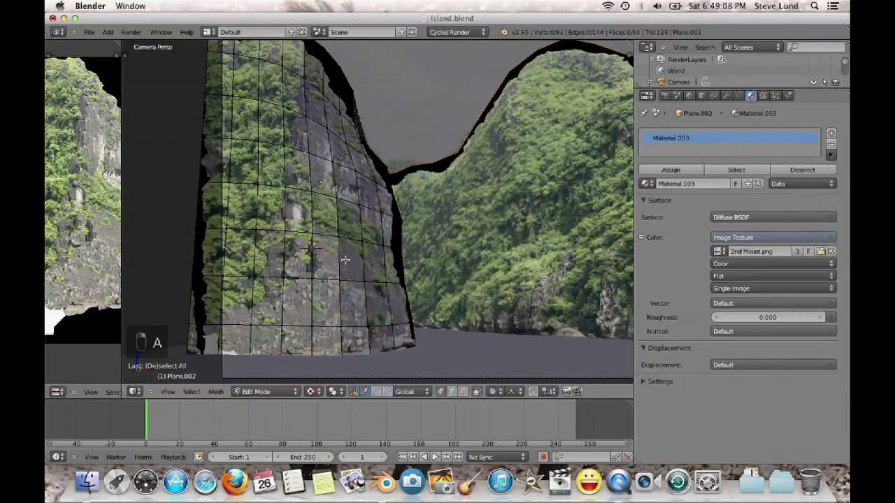
key("a")
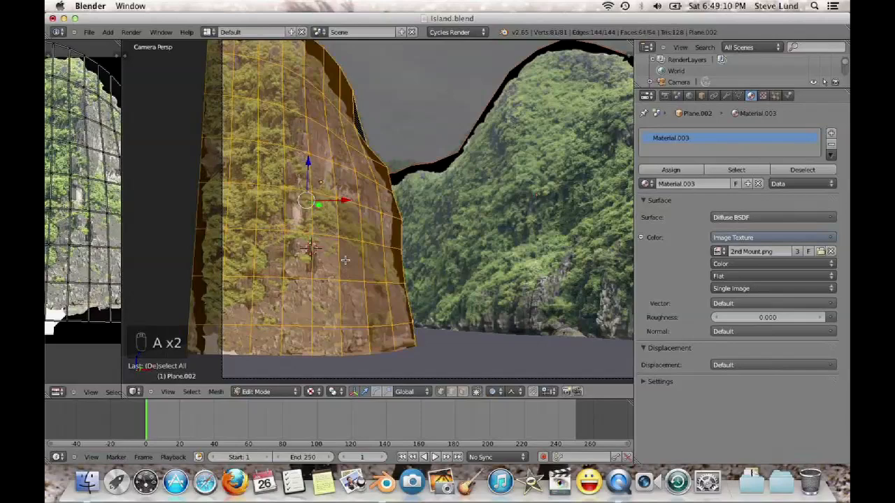
key("w")
left_click(308, 241)
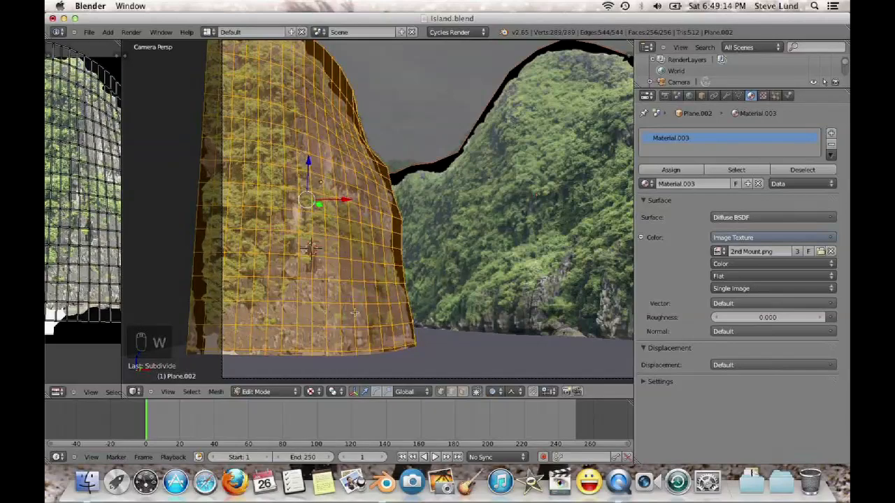
Select a vertex near the cliff's base and set the proportional editing falloff to Smooth
right_click(315, 326)
middle_click_drag(341, 321, 362, 165)
scroll(378, 351, "up", 1)
scroll(364, 325, "up", 1)
scroll(348, 245, "up", 3)
scroll(336, 289, "up", 2)
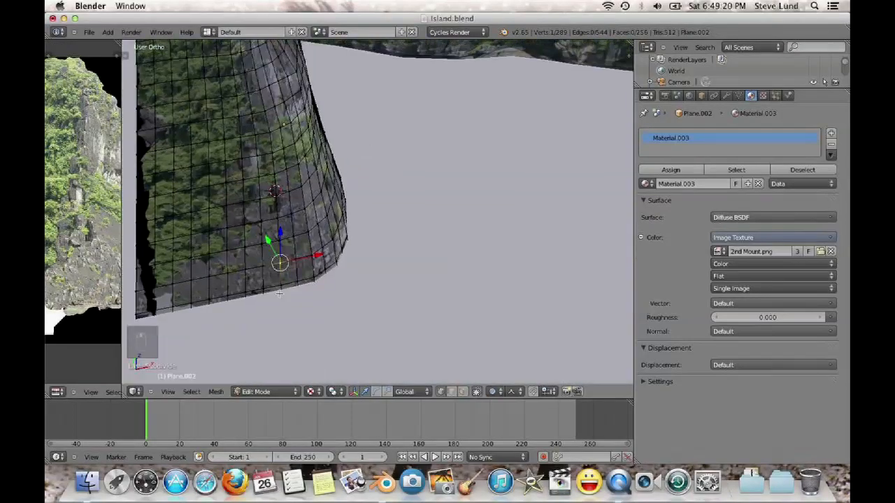
left_click(514, 392)
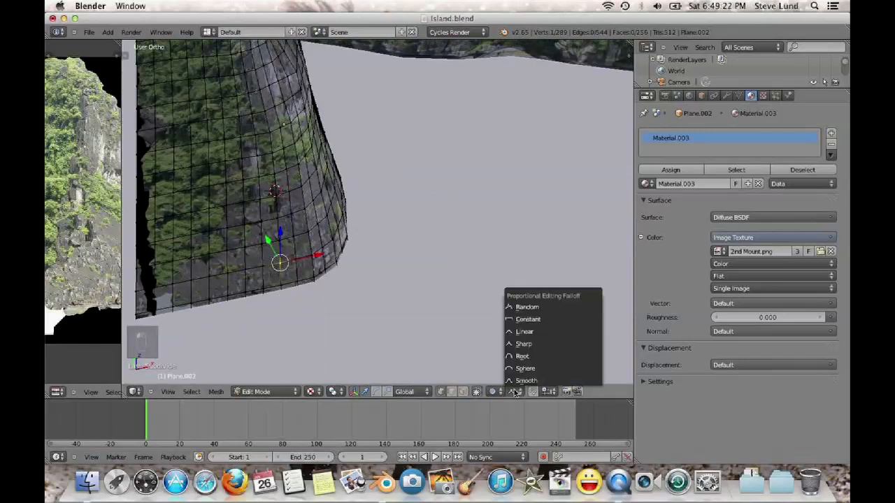
left_click(519, 381)
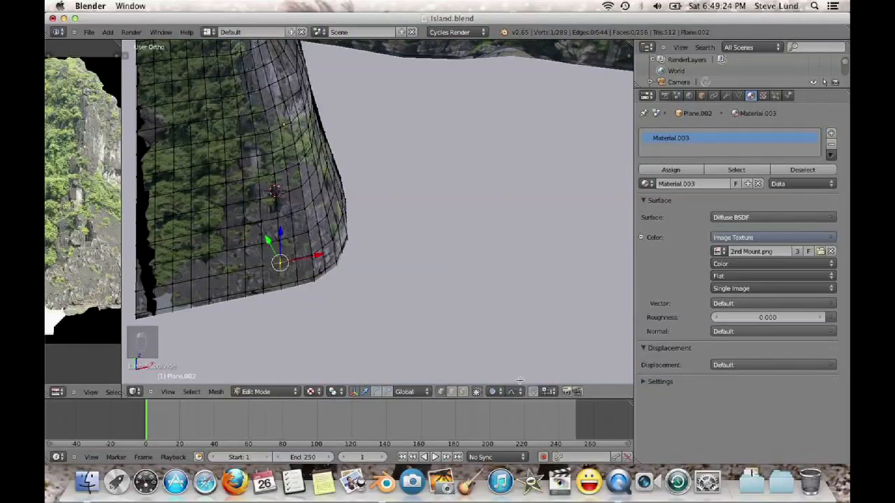
key("g")
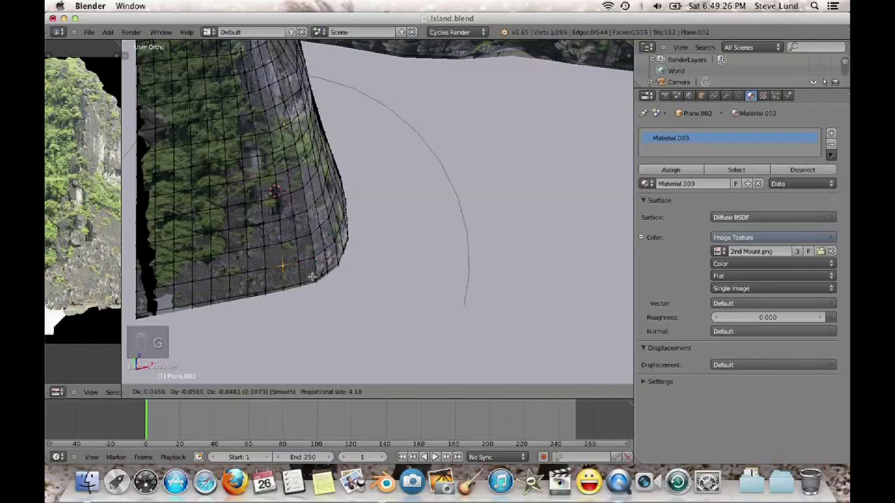
right_click(328, 282)
Pull the selected vertex near the cliff's base forward along Y with Smooth proportional falloff
scroll(329, 282, "down", 2)
scroll(356, 287, "left", 5)
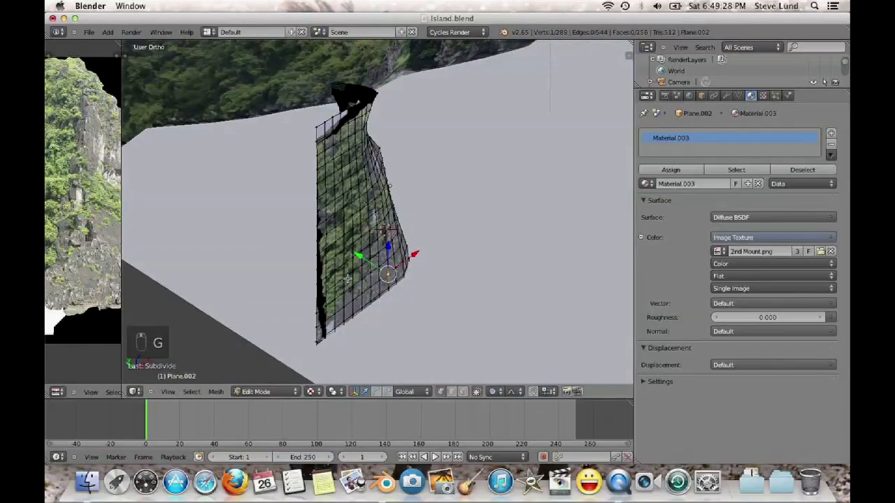
scroll(349, 278, "up", 4)
left_click_drag(368, 323, 392, 332)
scroll(387, 334, "up", 11)
scroll(389, 334, "down", 1)
scroll(374, 318, "right", 10)
scroll(244, 263, "right", 1)
Select another vertex on the lower right part of the cliff and shift it slightly in positive X with Smooth falloff
right_click(220, 234)
right_click(211, 242)
left_click_drag(271, 245, 272, 246)
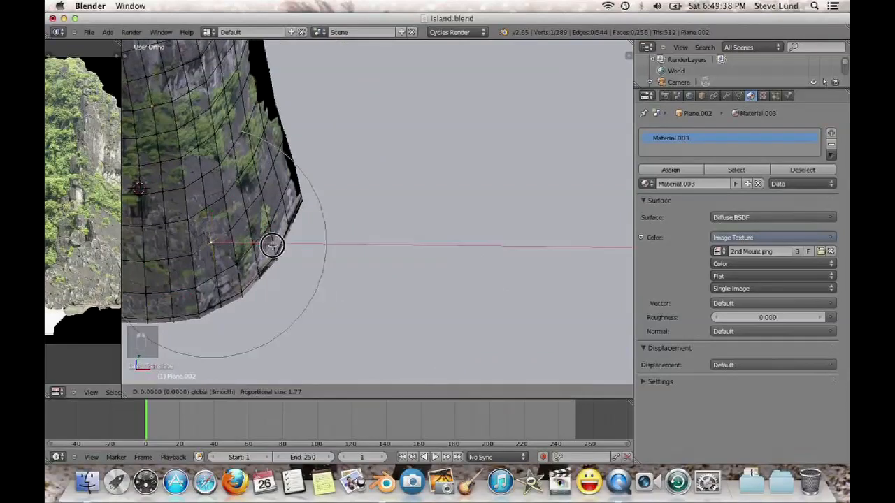
scroll(273, 244, "up", 6)
left_click(273, 242)
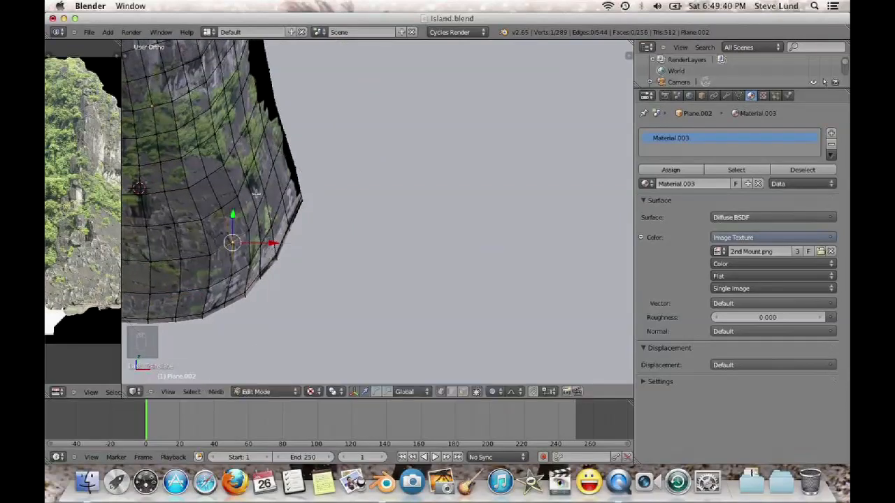
Select a vertex on the lower face of the cliff and shift it outward with Smooth proportional falloff
middle_click_drag(224, 188, 330, 273, "shift")
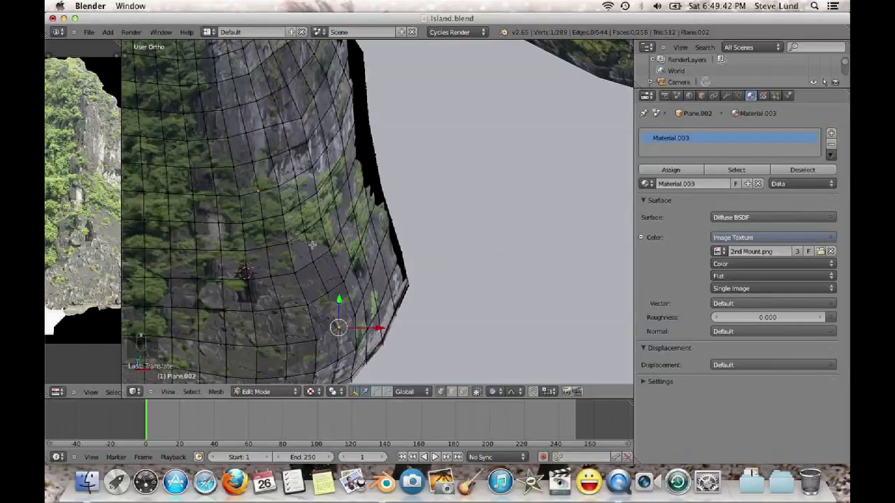
right_click(293, 275)
middle_click_drag(310, 293, 395, 286)
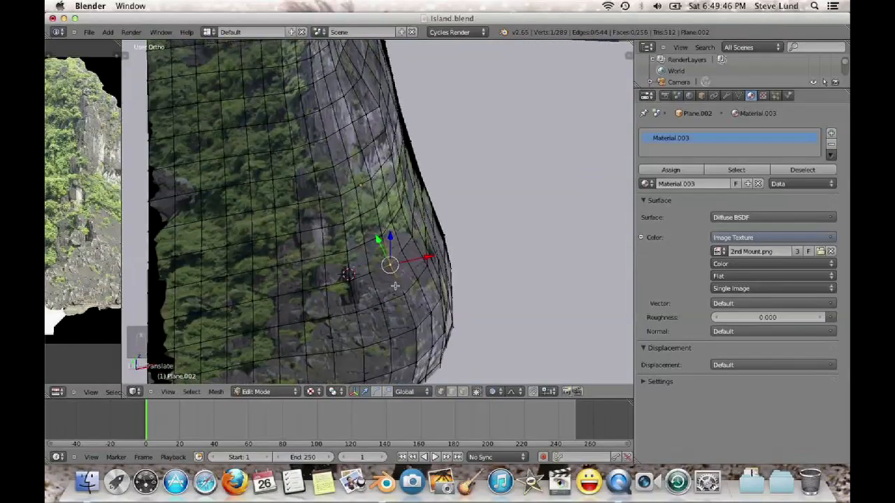
key("g")
left_click(413, 291)
Select a vertex near the cliff's lower right edge and shift it slightly along X with Smooth falloff
right_click(327, 294)
middle_click_drag(349, 315, 276, 323)
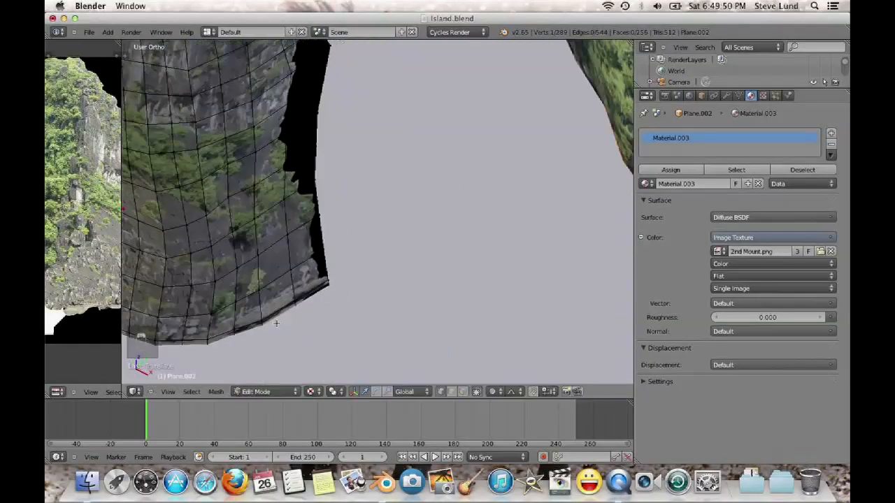
scroll(238, 284, "down", 1)
key("Return")
key("Return")
left_click(278, 245)
key("g")
key("x")
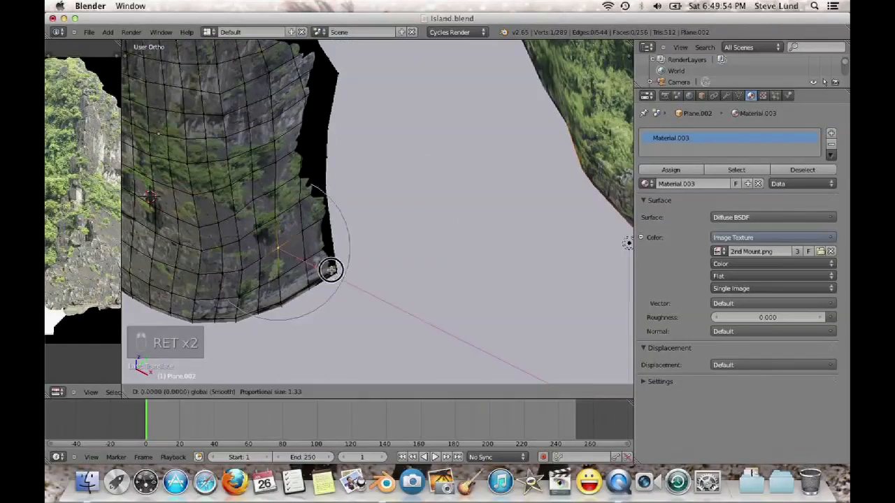
left_click(339, 273)
Adjust two vertices along the cliff's base with Smooth falloff, pulling the second about 0.3 forward along Y
left_click(283, 327)
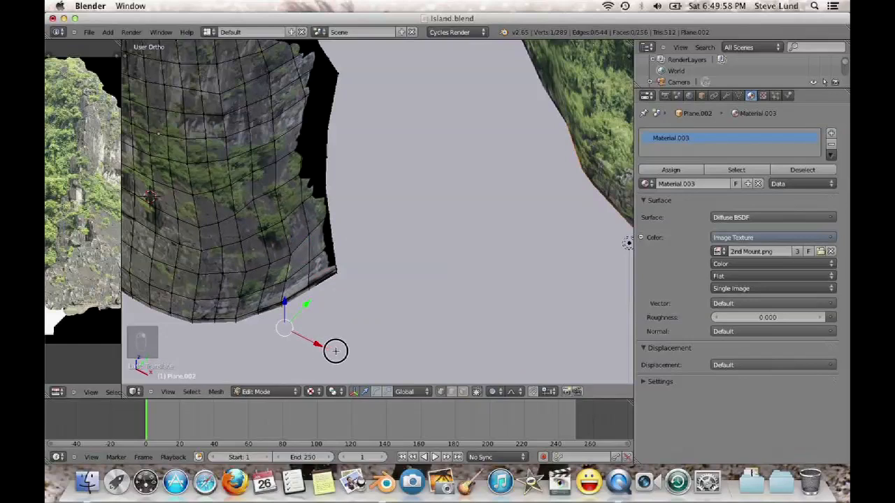
key("g")
scroll(342, 354, "down", 2)
left_click(263, 233)
middle_click_drag(263, 233, 375, 238, "shift")
right_click(310, 294)
key("g")
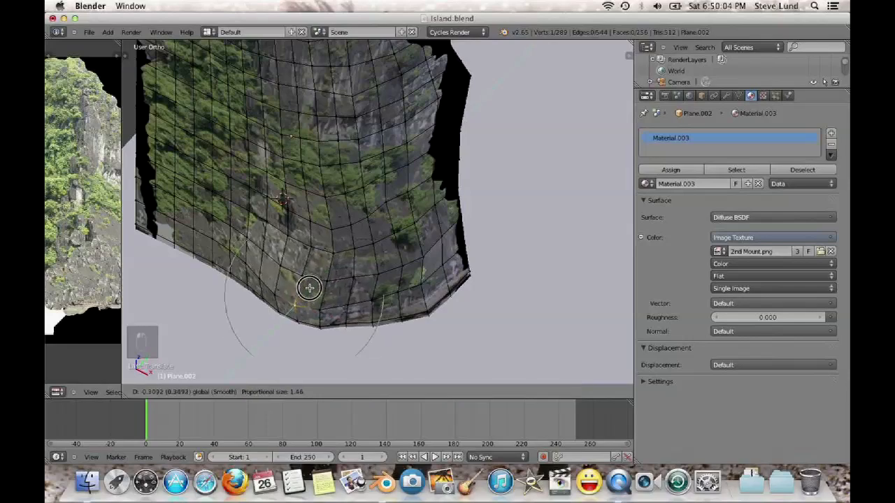
left_click(282, 266)
Select a short row of three vertices on the upper rock face, pull it forward along Y and shift it about 0.42 along X
middle_click_drag(274, 259, 352, 320, "shift")
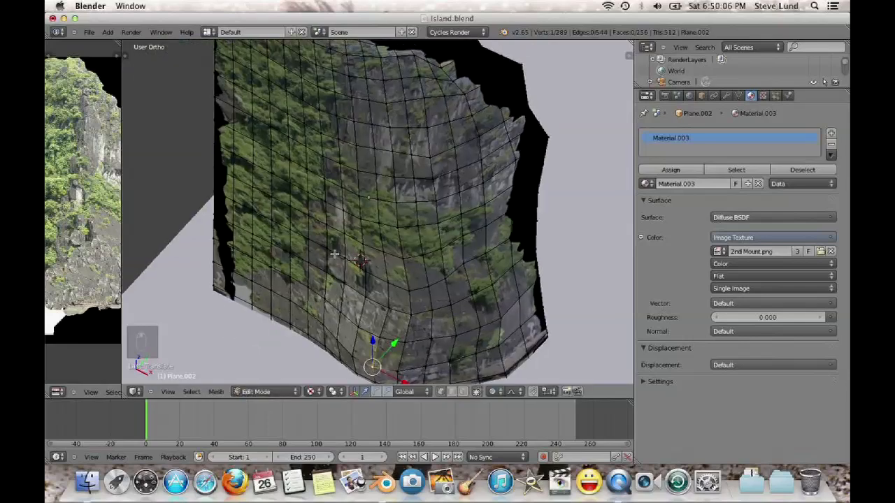
middle_click_drag(261, 312, 346, 234)
right_click(350, 236, "shift")
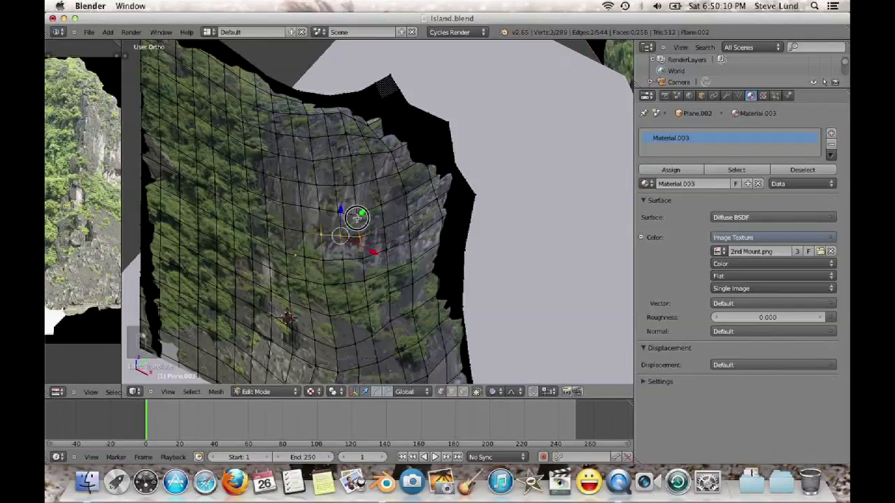
key("g")
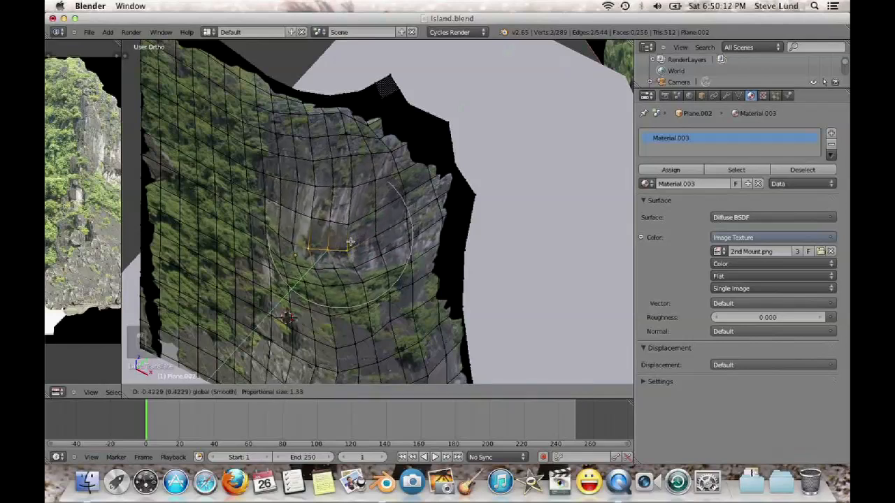
left_click(365, 271)
key("g")
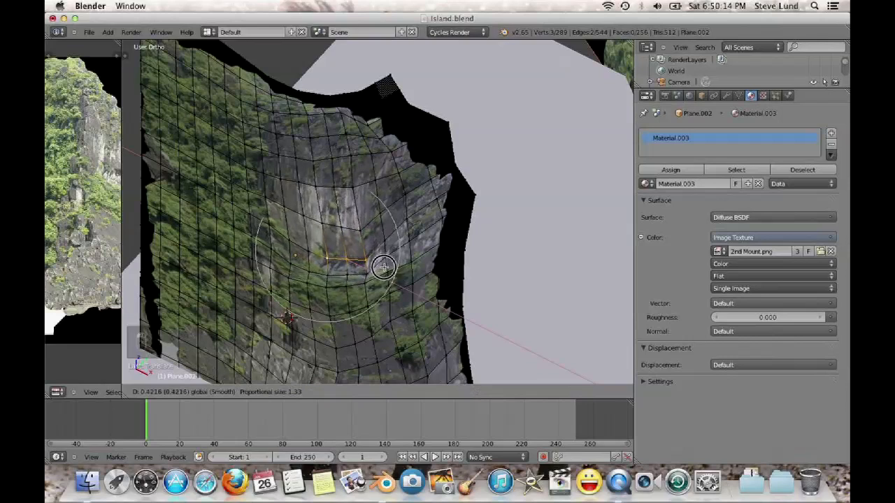
left_click(370, 244)
Lower a vertex above that row about 0.2 along Z, and slightly lower another one just below the cliff's top
right_click(333, 173)
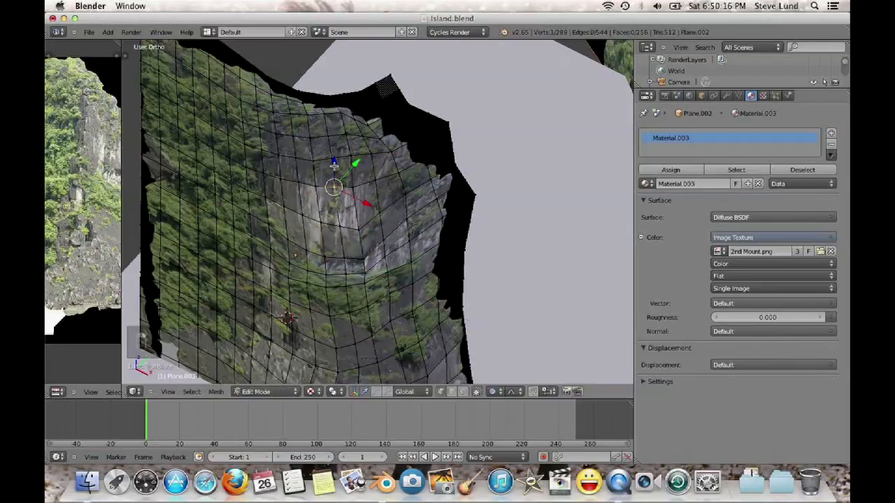
key("g")
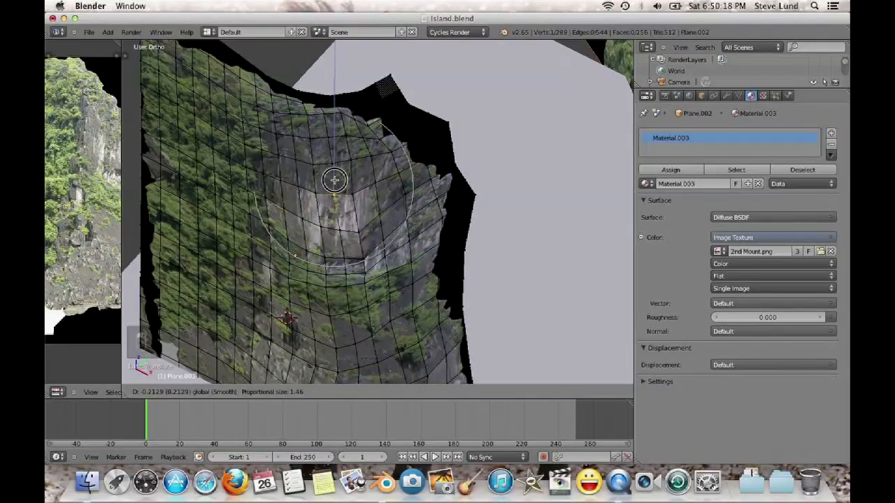
left_click(333, 201)
right_click(326, 109)
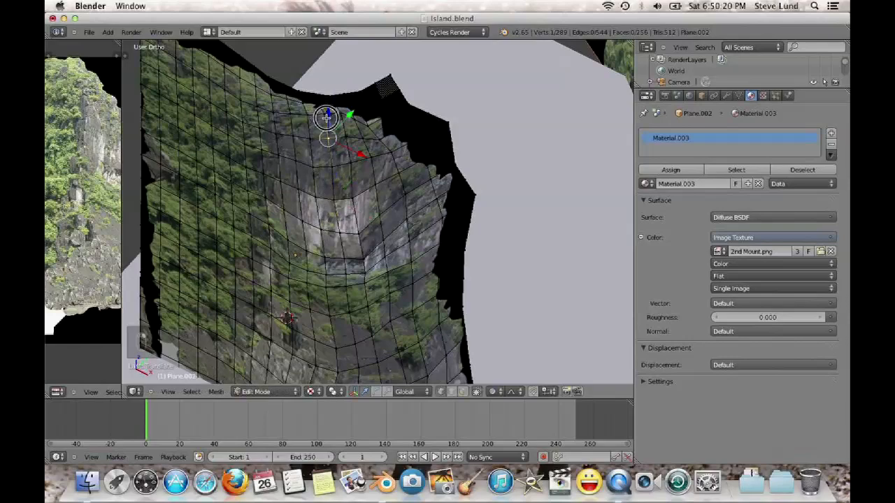
key("g")
scroll(326, 112, "down", 1)
left_click(326, 125)
Push a vertex on the cliff's top edge back about 0.84 along Y with a proportional size of 1.95
middle_click_drag(326, 126, 209, 134)
right_click(209, 135)
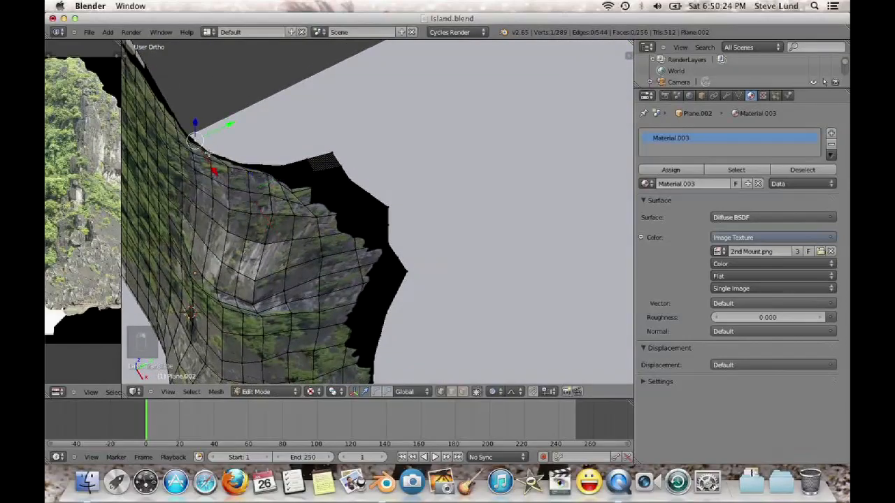
key("g")
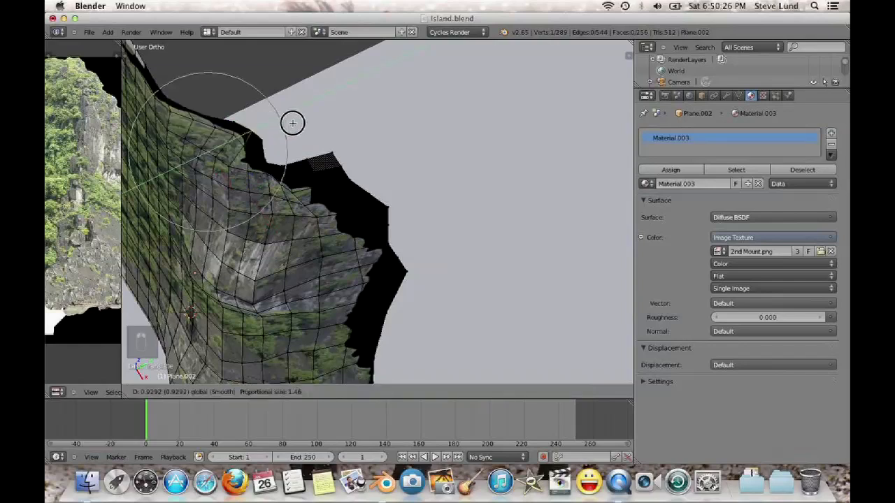
scroll(291, 122, "down", 3)
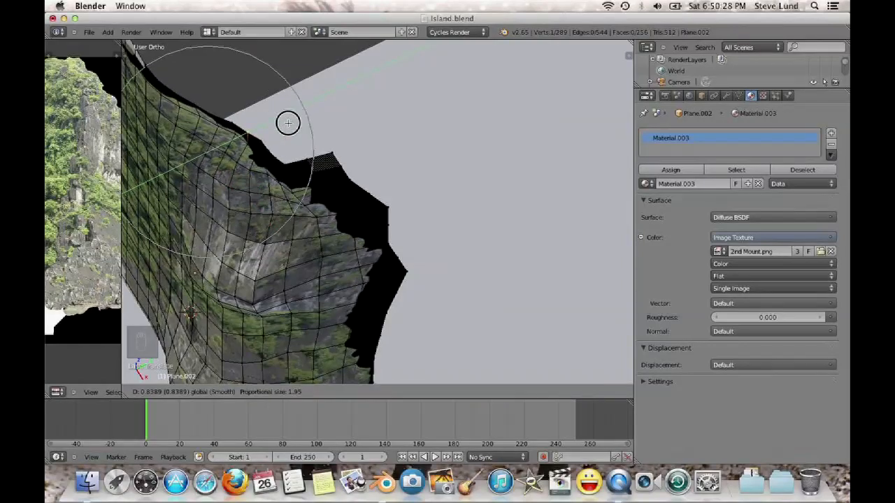
left_click_drag(290, 122, 291, 121)
Select a vertex further right on the cliff's top edge and reposition it in two moves, starting along X
right_click(290, 158)
key("g")
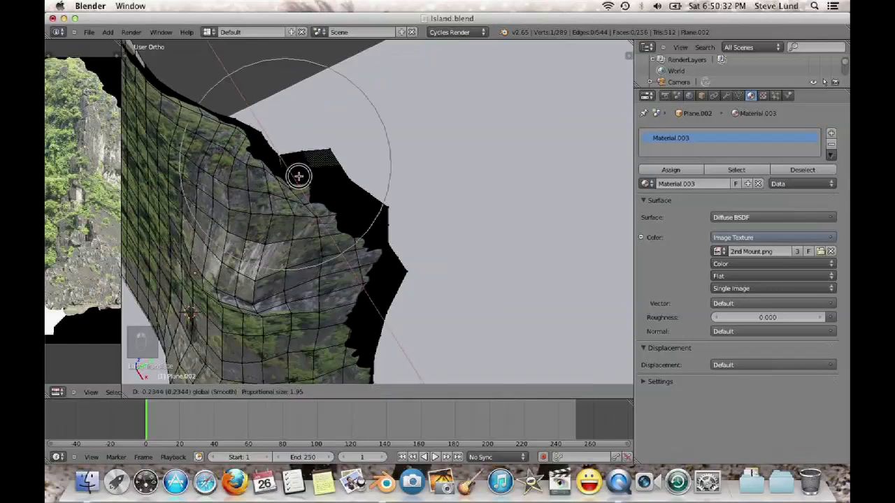
left_click(298, 150)
key("g")
left_click(310, 158)
Select a vertex on the protruding rock face and push it back about 0.32 along Y with Smooth falloff
middle_click_drag(305, 277, 287, 299)
scroll(231, 280, "up", 2)
right_click(215, 283)
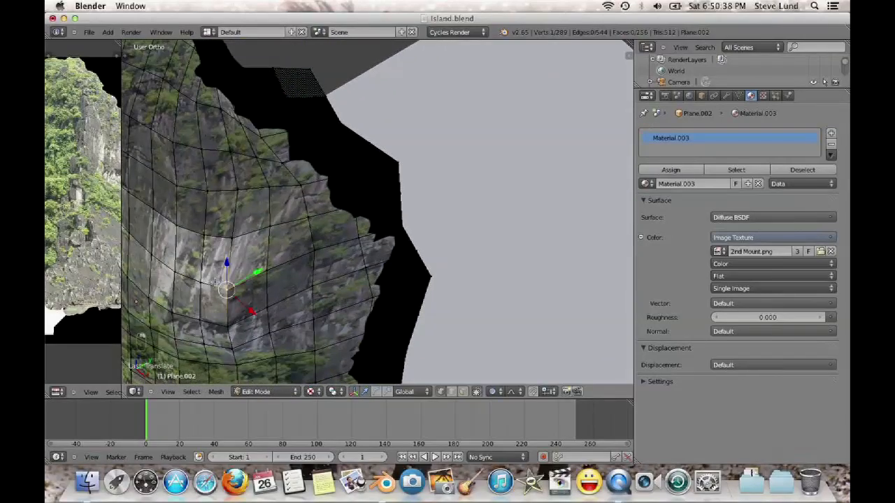
key("g")
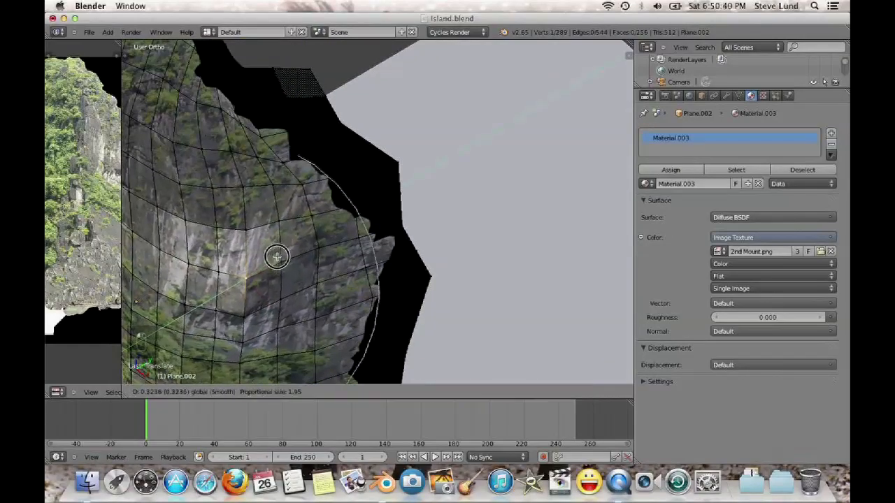
left_click(277, 257)
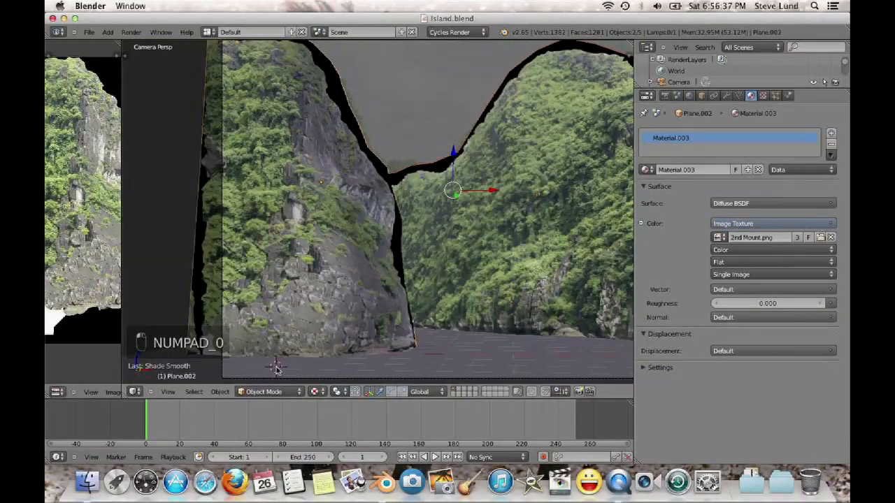
From the top view, place the 3D cursor in front of the left cliff and add a plane there
key("KP_7")
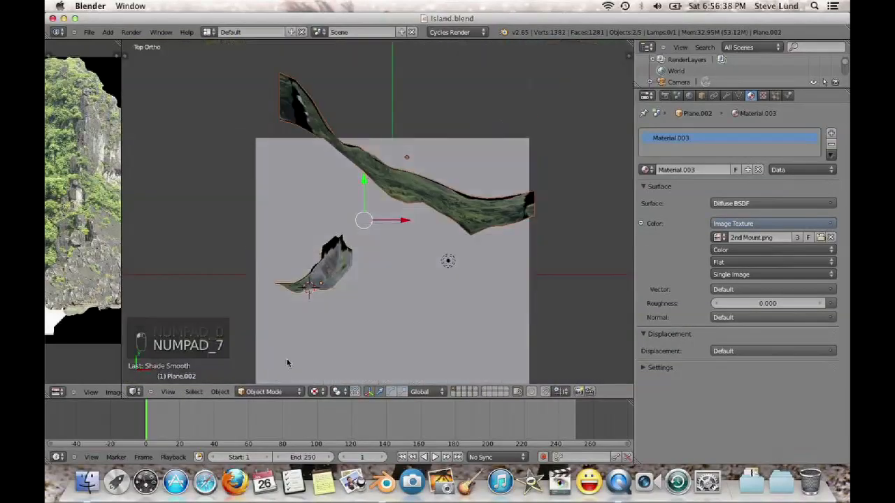
left_click(301, 324)
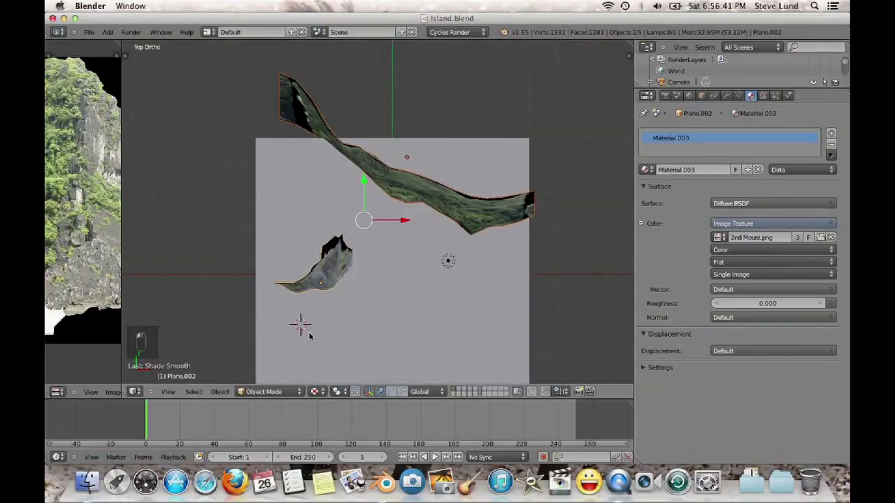
key("shift+a")
mouse_move(305, 302)
left_click(332, 305)
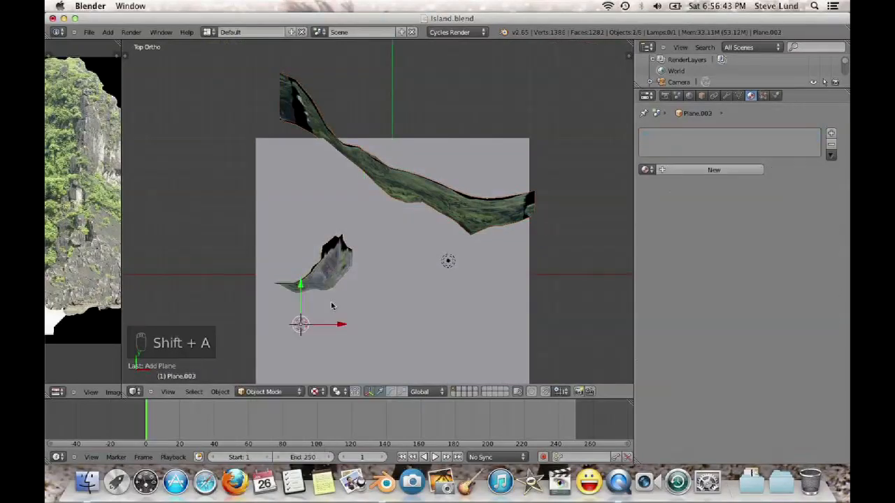
In the camera view, raise the new plane, rotate it 90 degrees about X and shift it in positive X over the image's lower left corner
key("KP_0")
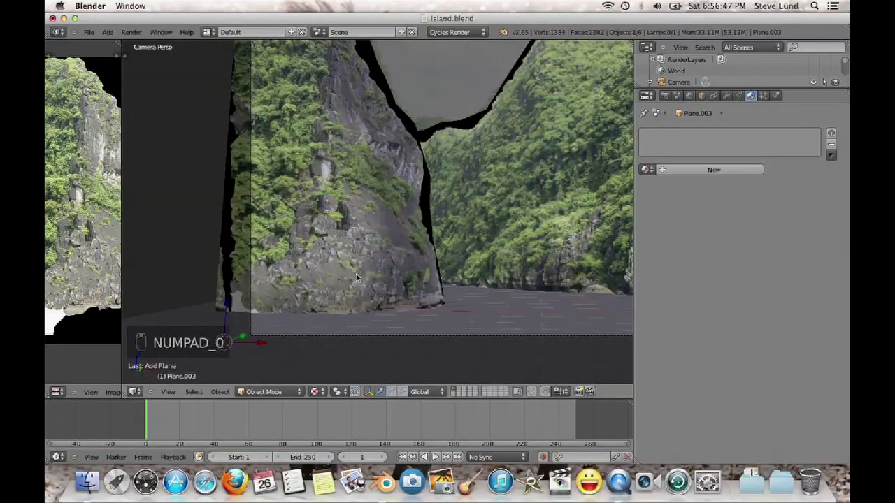
left_click_drag(226, 303, 255, 249)
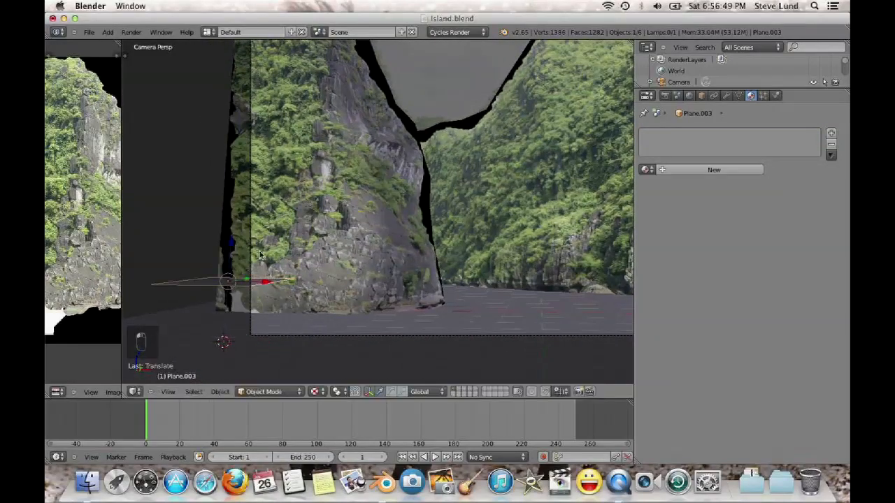
key("r")
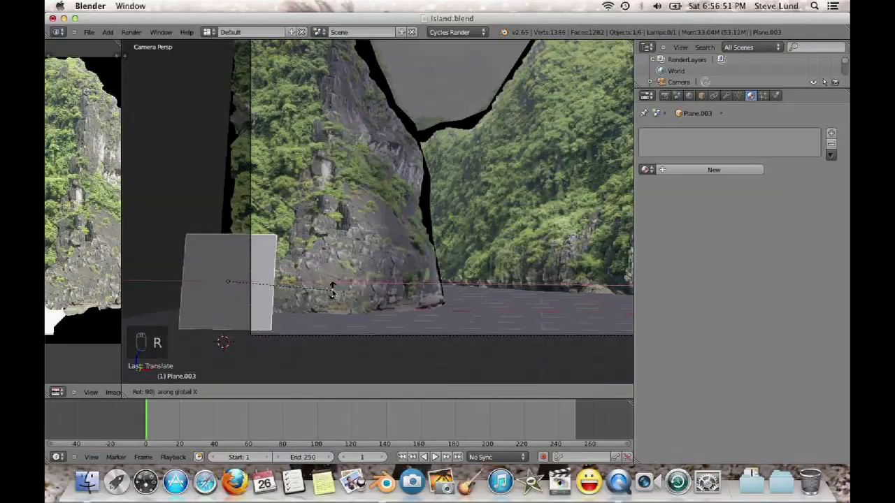
left_click(313, 300)
left_click_drag(263, 284, 323, 285)
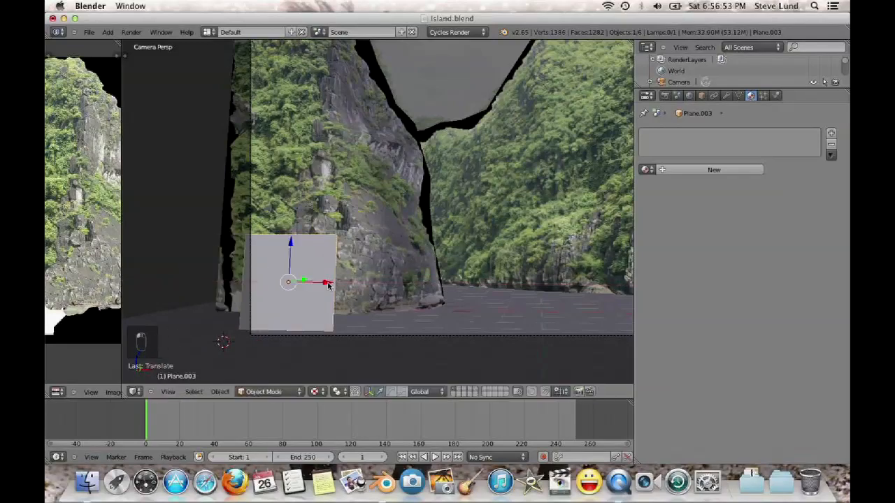
Hide both textured mountain planes, select the new plane and display the scene in wireframe to expose the reference image
right_click(393, 196)
right_click(538, 201)
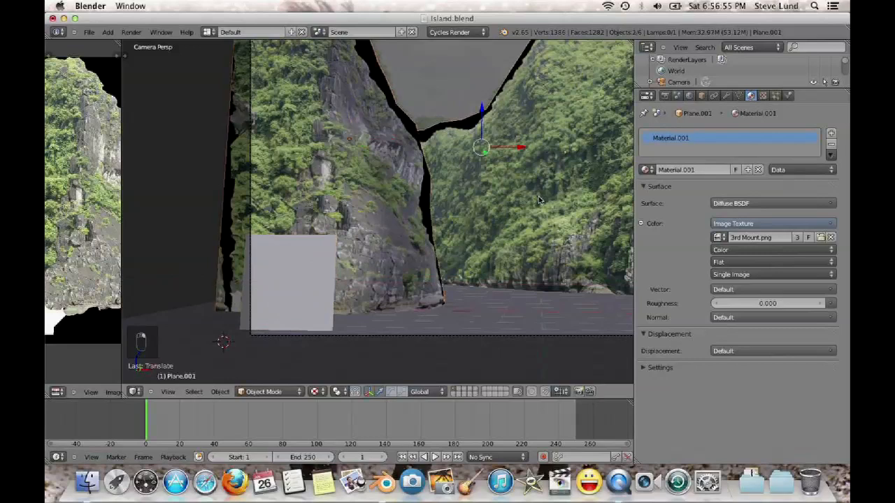
key("h")
scroll(458, 259, "up", 4)
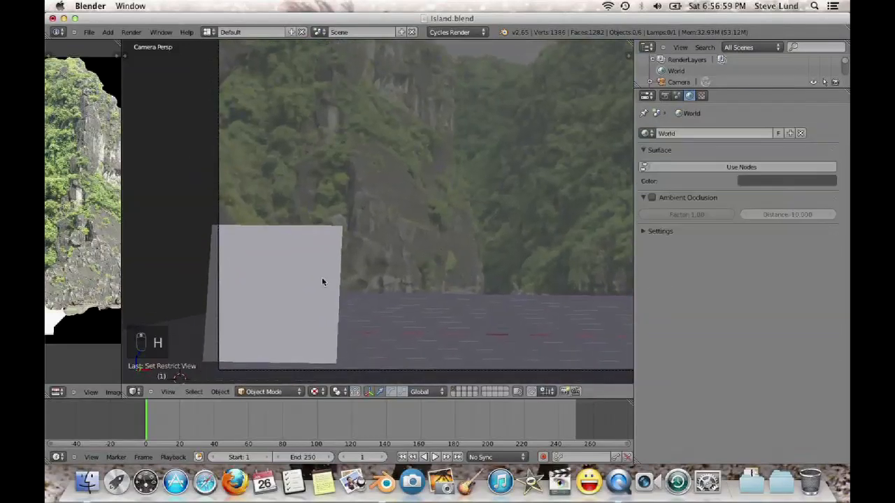
right_click(323, 278)
key("z")
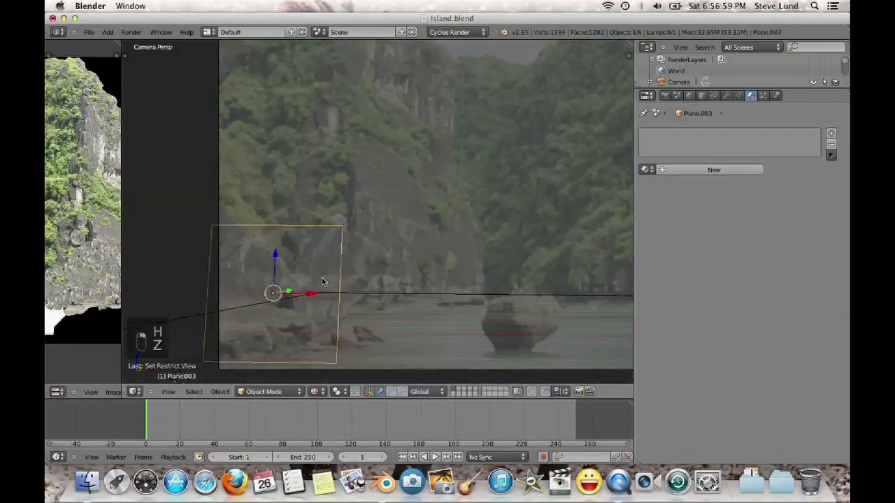
Raise the new plane slightly along Z, scale it up from the front view and check its coverage of the foreground rocks through the camera
middle_click_drag(375, 329, 343, 284, "shift")
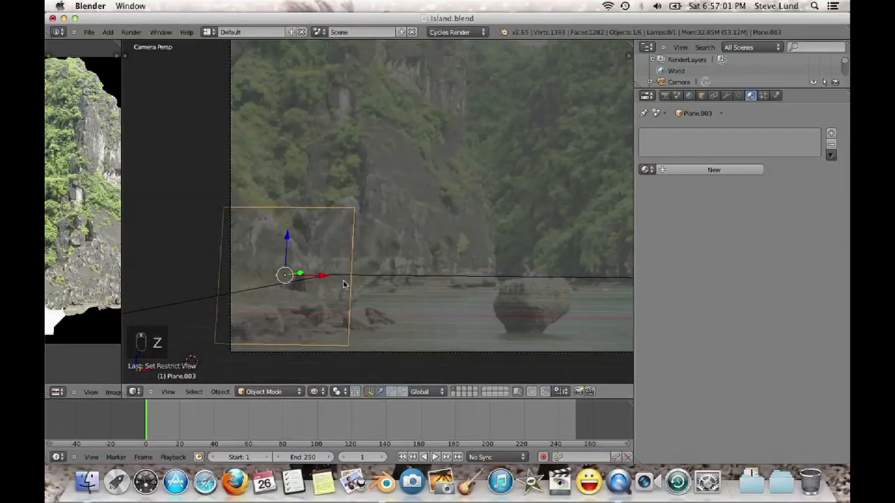
left_click_drag(286, 241, 280, 234)
key("KP_1")
key("KP_5")
key("KP_5")
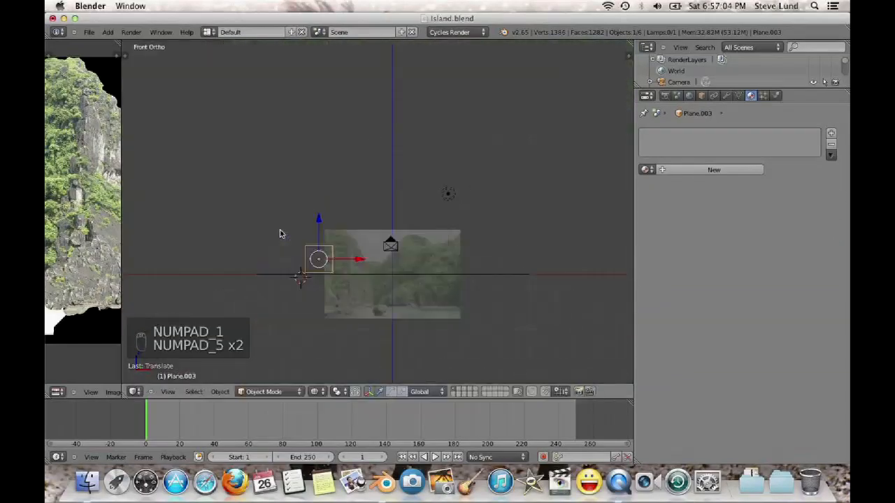
key("s")
left_click(339, 273)
key("KP_0")
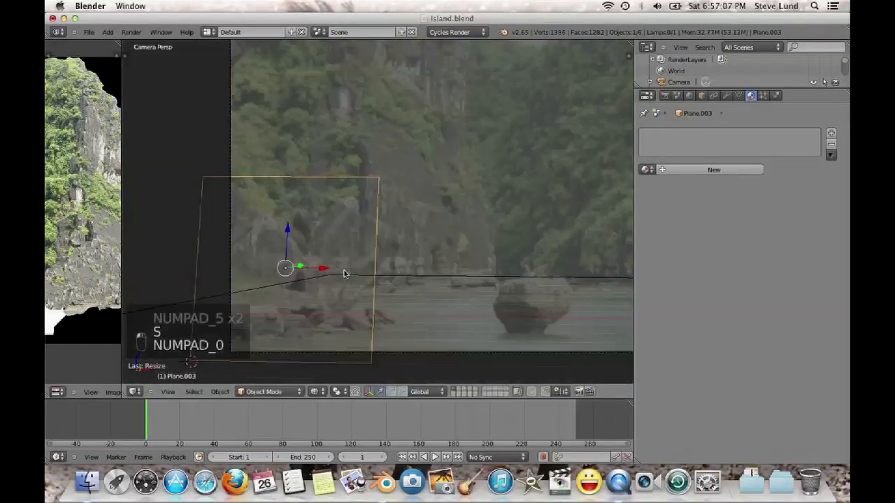
scroll(370, 240, "down", 2)
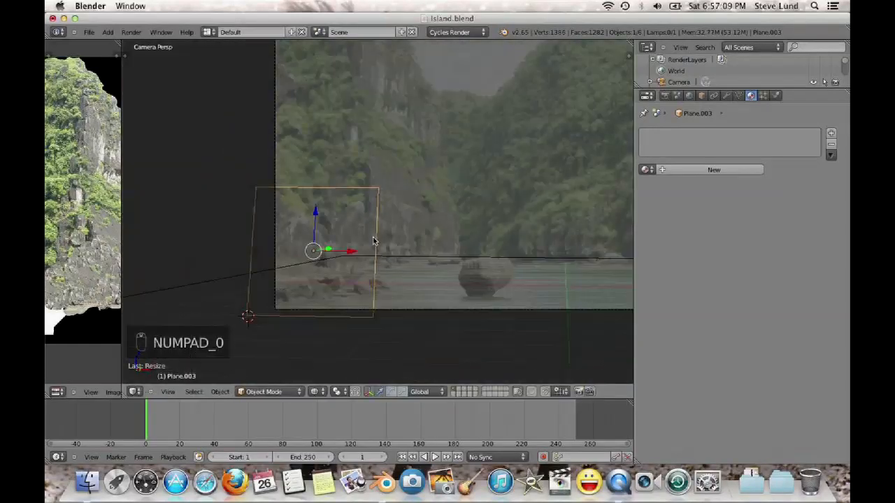
scroll(371, 250, "up", 1)
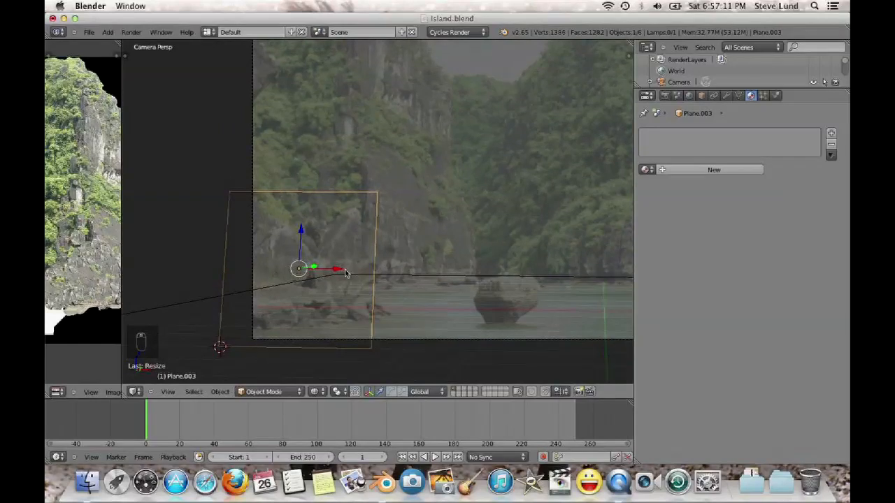
Scale the foreground plane up, raise it about 0.43 along Z and shift it slightly in positive X over the rocks
key("s")
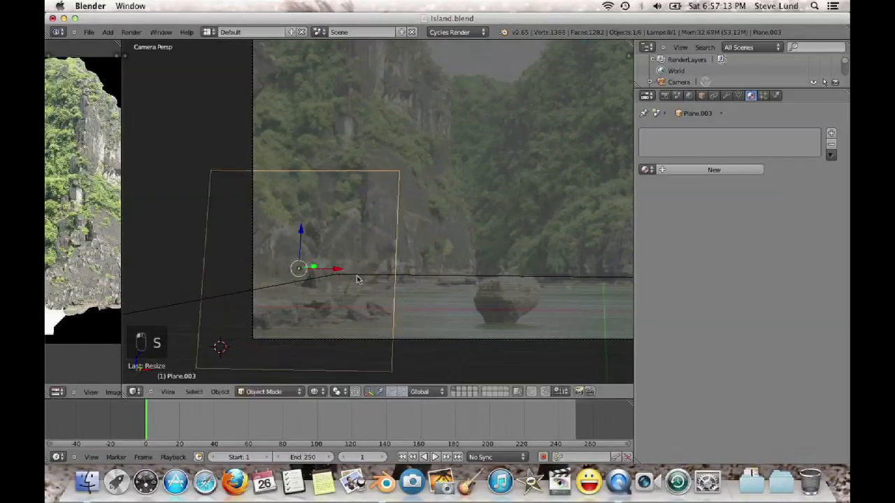
left_click_drag(310, 229, 311, 198)
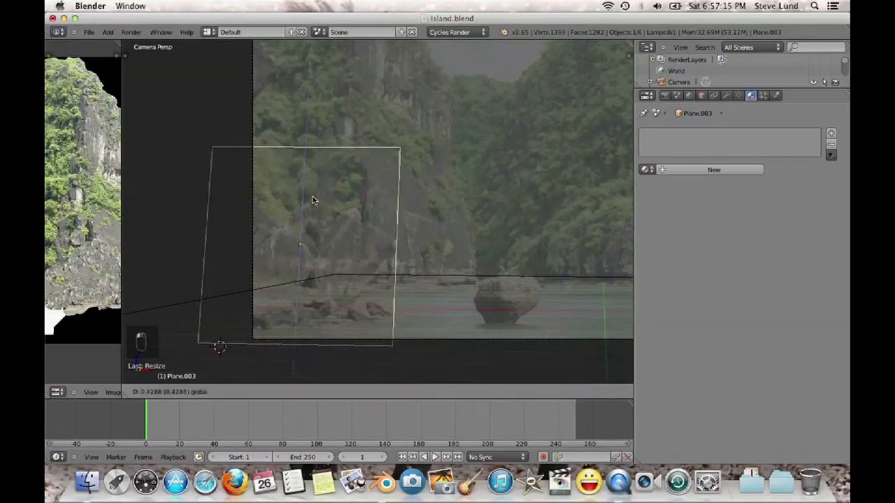
key("KP_1")
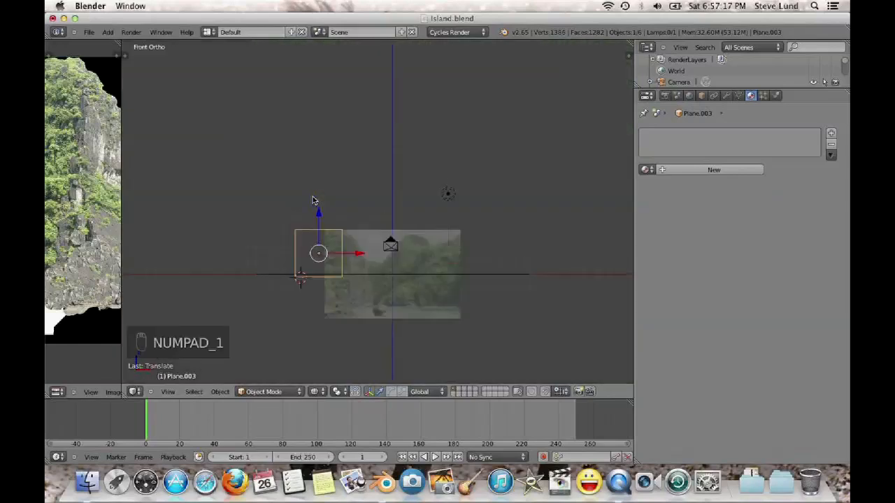
key("KP_0")
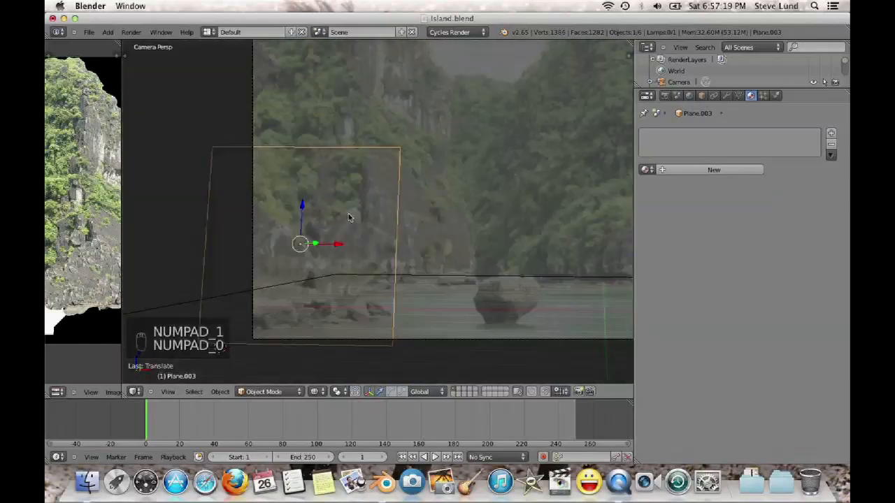
left_click_drag(334, 245, 352, 246)
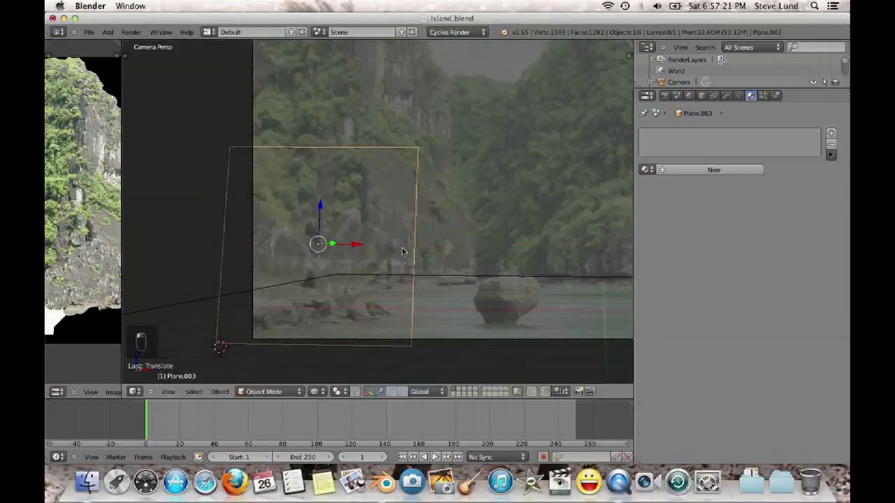
Subdivide the foreground plane's mesh three times and select its upper right corner vertex
key("Tab")
key("w")
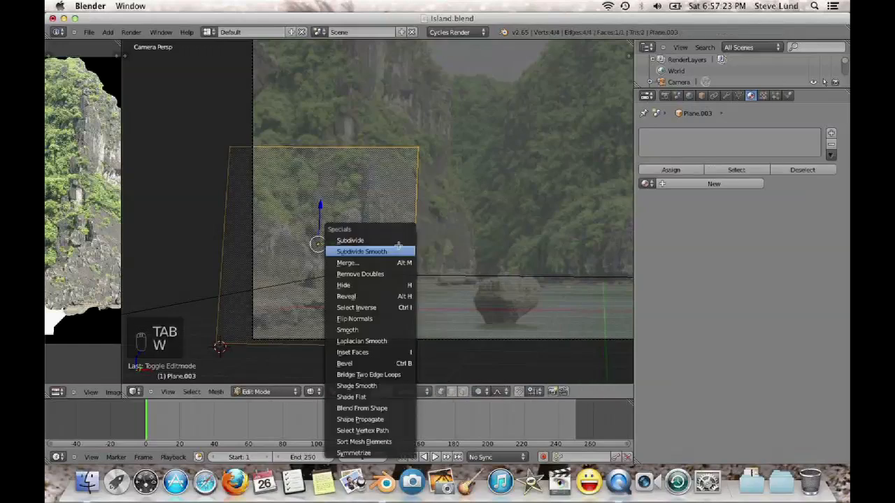
left_click(377, 240)
key("w")
left_click(377, 240)
key("w")
left_click(377, 240)
right_click(434, 150)
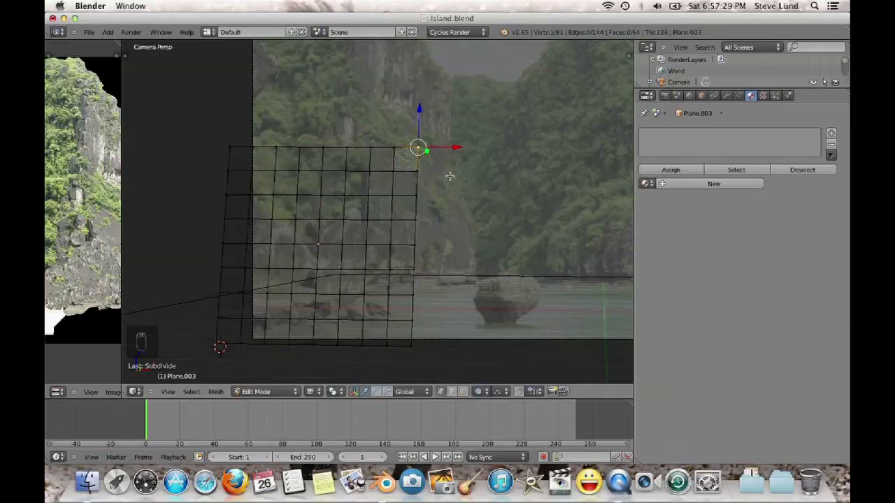
key("g")
scroll(422, 166, "down", 3)
scroll(415, 184, "down", 3)
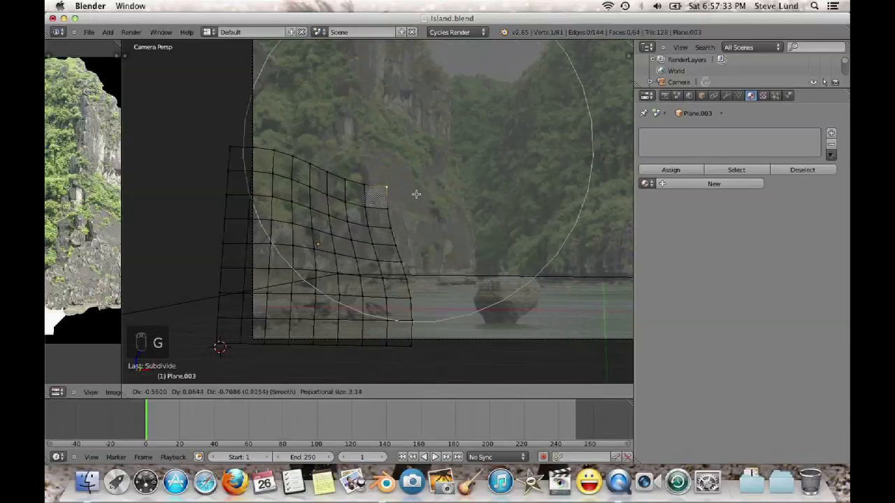
right_click(419, 194)
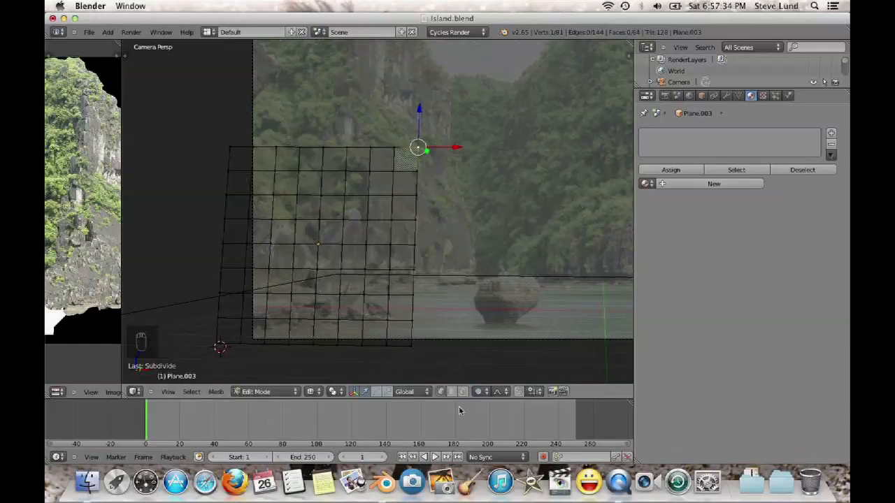
left_click(504, 393)
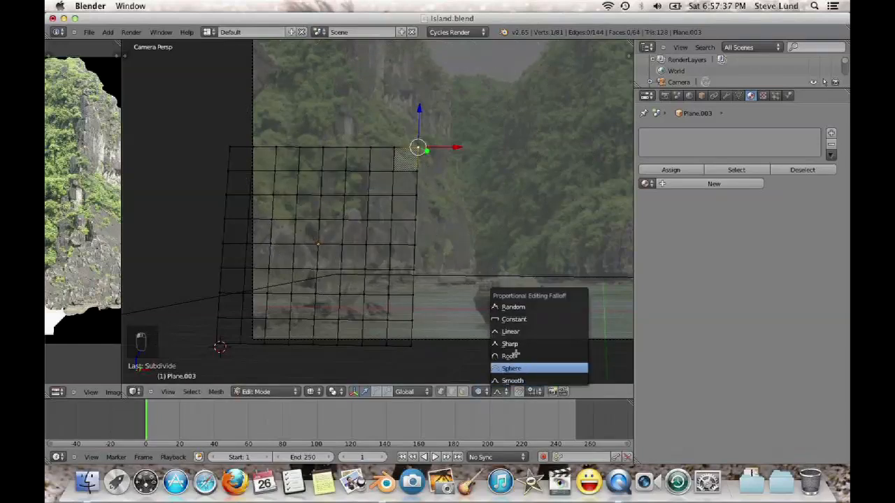
left_click(515, 356)
key("g")
right_click(451, 188)
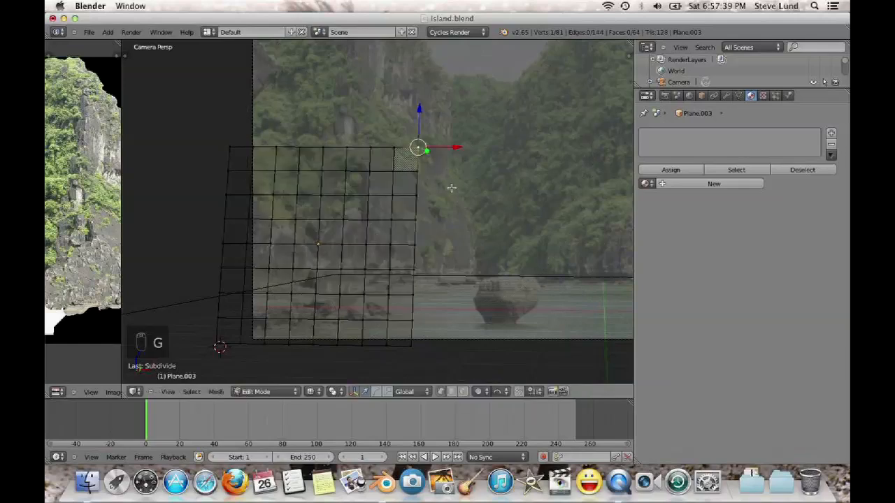
Set the proportional editing falloff to Sharp and pull the plane's upper right corner inward and down to round it
left_click(481, 393)
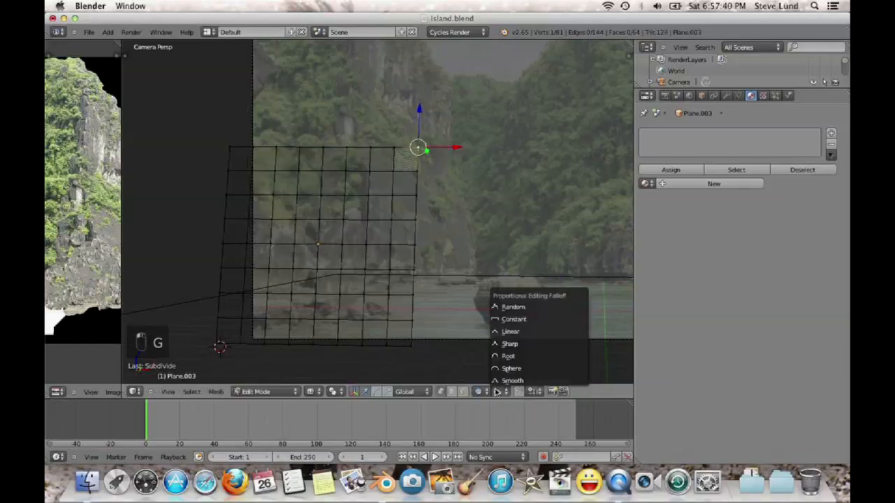
left_click(510, 342)
key("g")
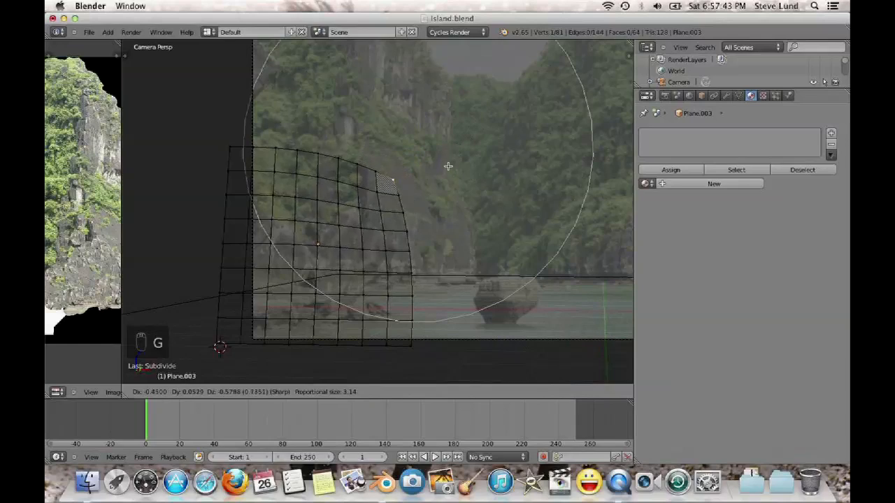
left_click(434, 183)
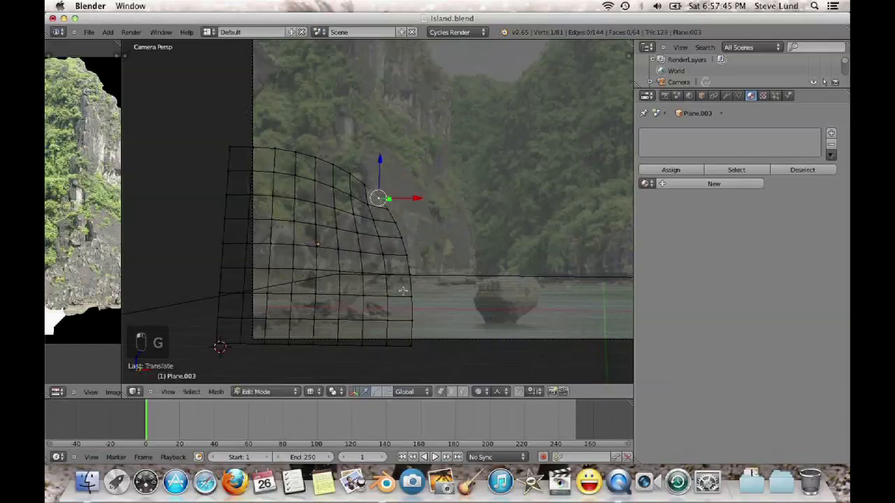
Shrink the proportional size to about 0.83 and pull the right edge's vertices near the waterline inward
key("g")
scroll(410, 278, "up", 8)
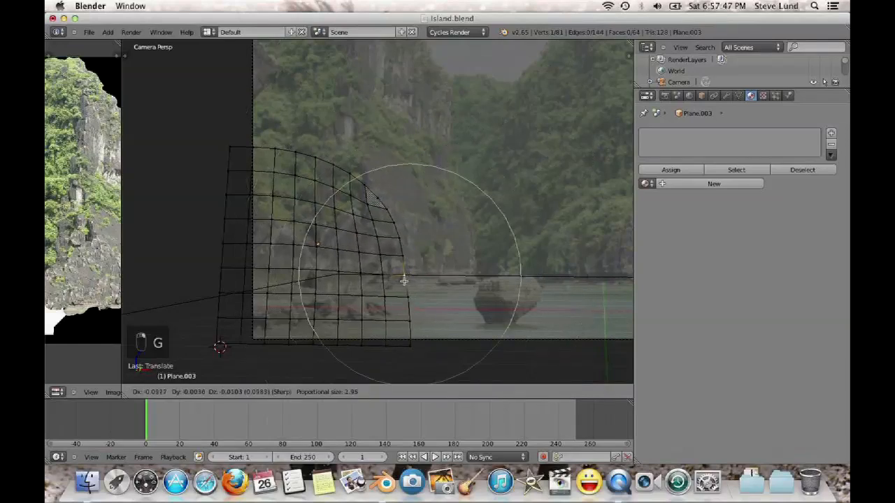
scroll(404, 280, "up", 6)
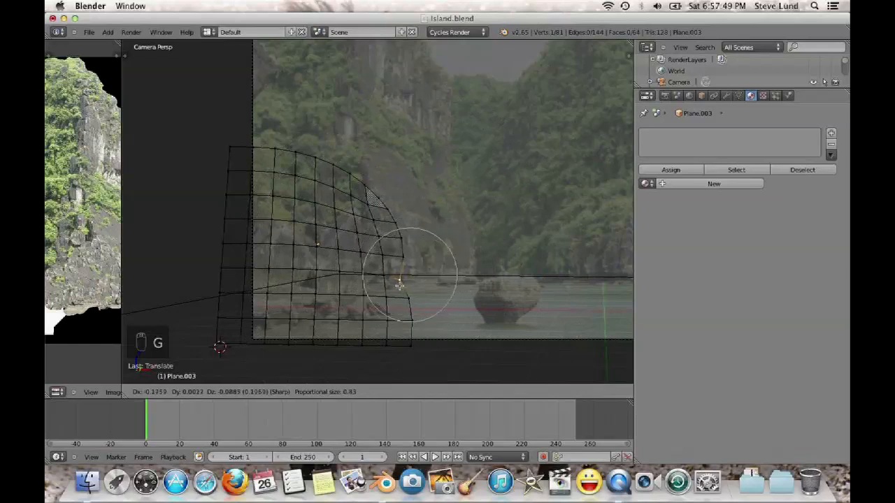
left_click(396, 280)
key("g")
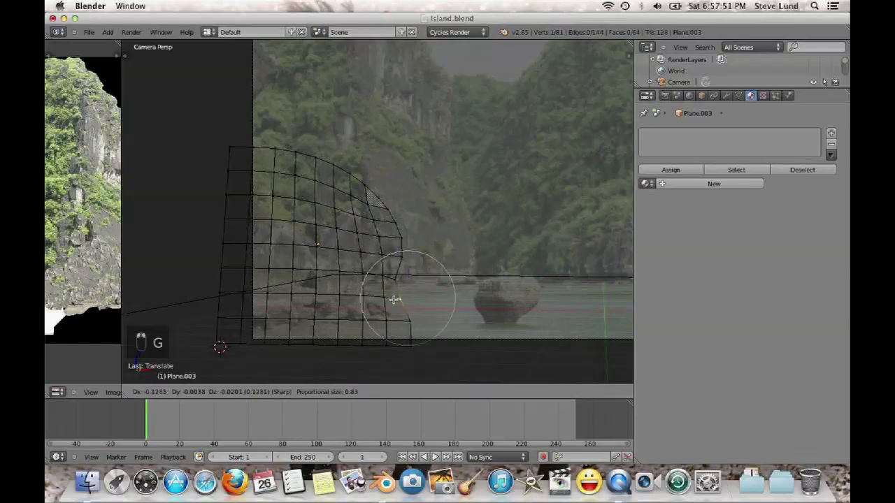
left_click(393, 301)
Lower the middle of the plane's top edge with a larger proportional radius to form a dip in the rock outline
right_click(315, 158)
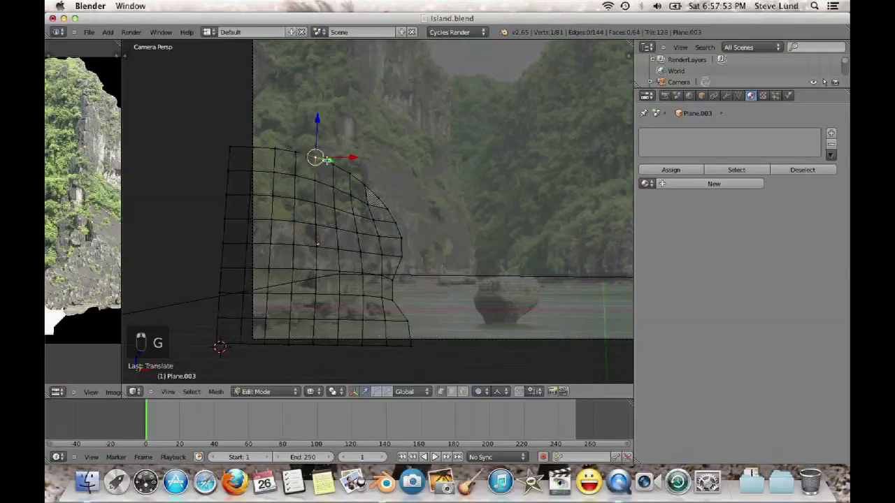
key("g")
scroll(326, 203, "down", 5)
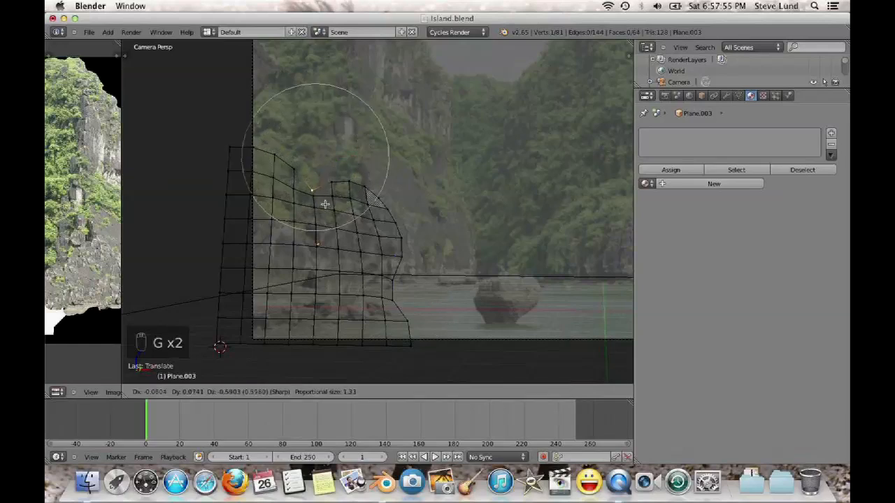
scroll(323, 213, "down", 6)
left_click(325, 214)
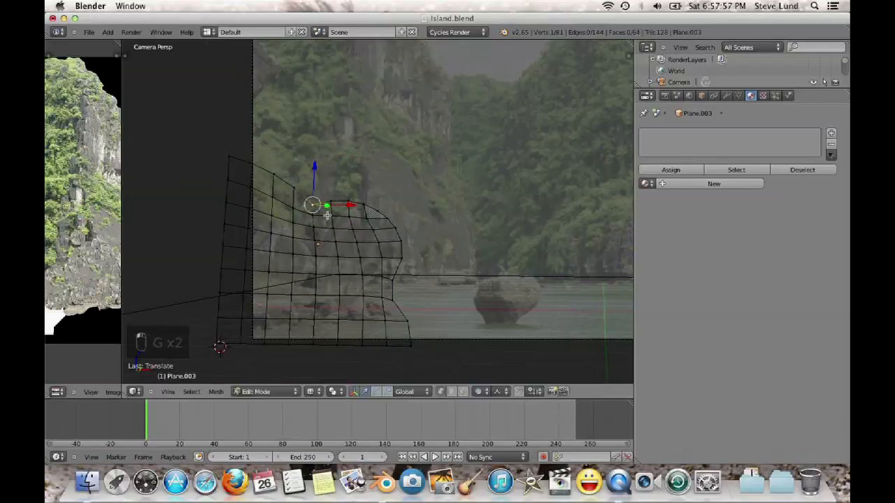
key("g")
left_click(228, 157)
Select the whole plane mesh and unwrap it with Project from View (Bounds)
key("a")
key("Tab")
key("Tab")
key("a")
key("a")
key("a")
key("u")
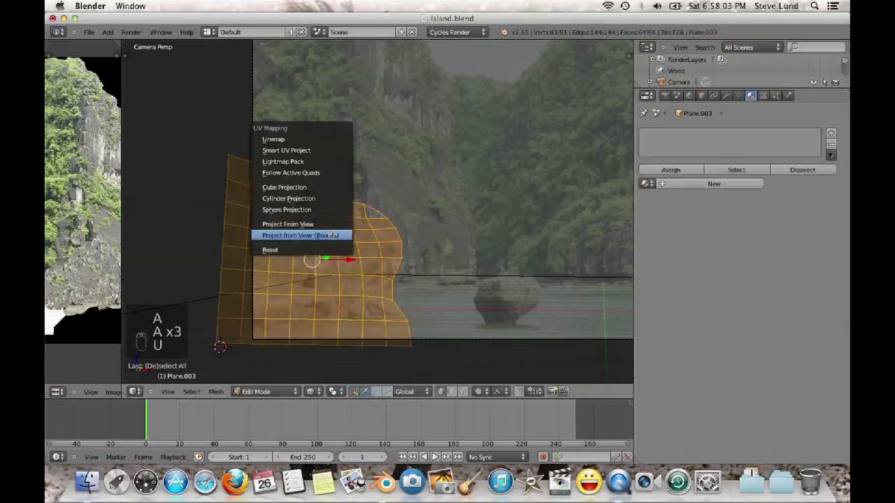
left_click(294, 231)
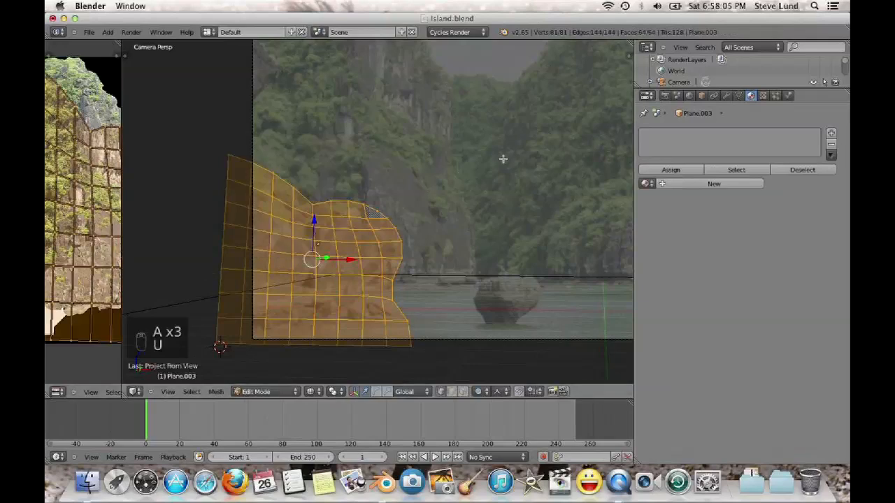
Give the plane a new material with Front Mount.png as the image texture of its diffuse color
left_click(714, 184)
left_click(832, 237)
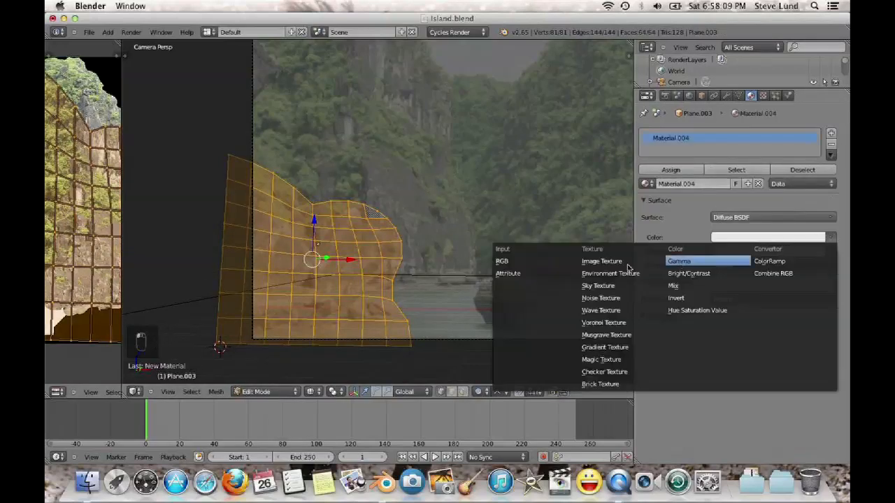
left_click(601, 259)
left_click(762, 252)
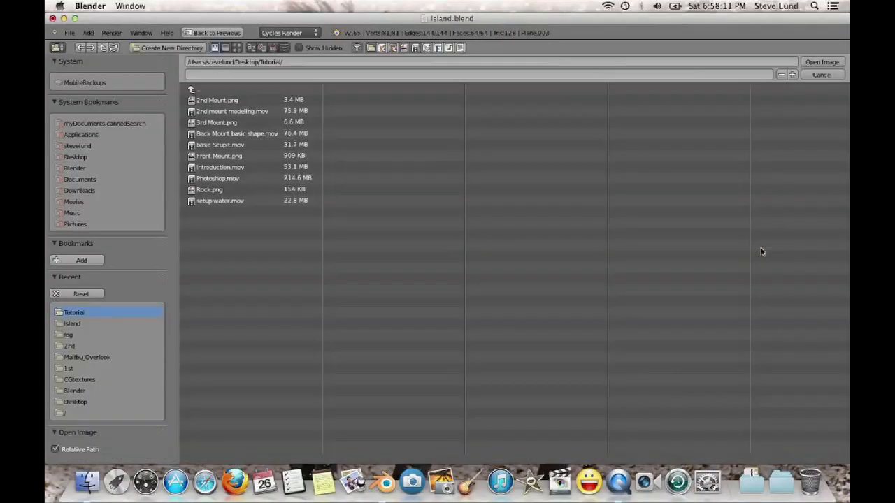
double_click(216, 156)
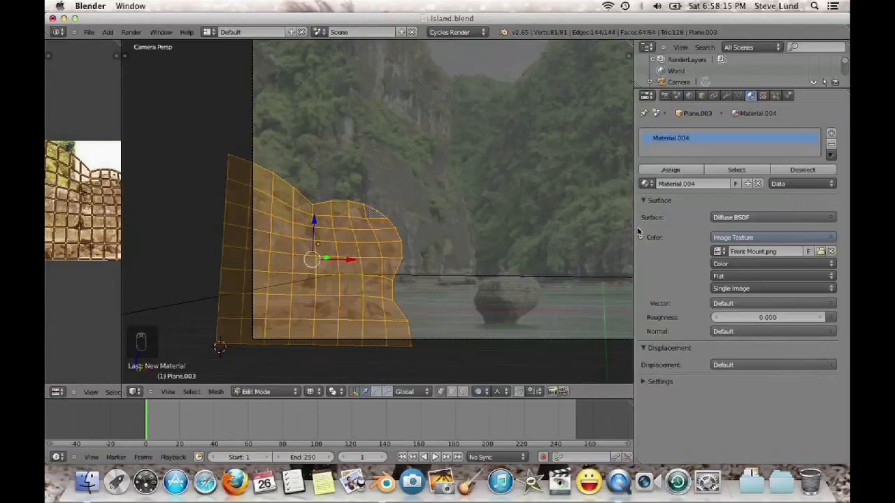
Widen the UV editor and fit the Front Mount.png mapping in it
left_click_drag(121, 213, 384, 222)
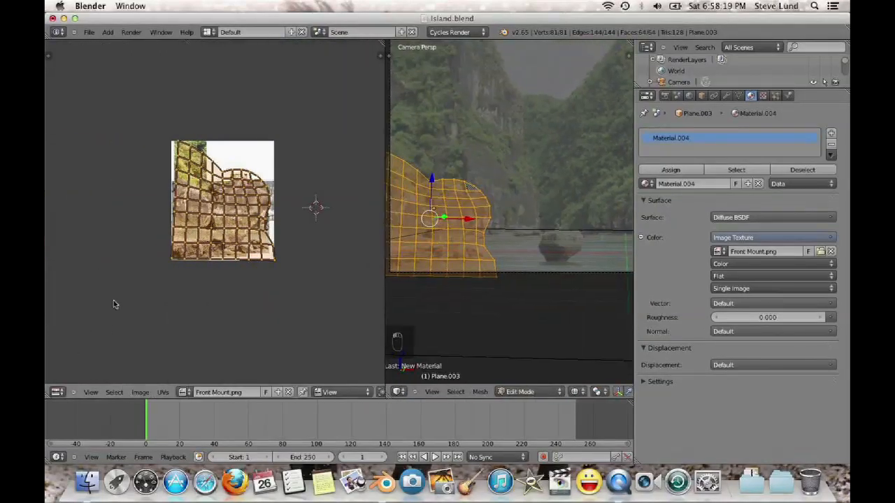
key("n")
key("n")
scroll(140, 286, "up", 5)
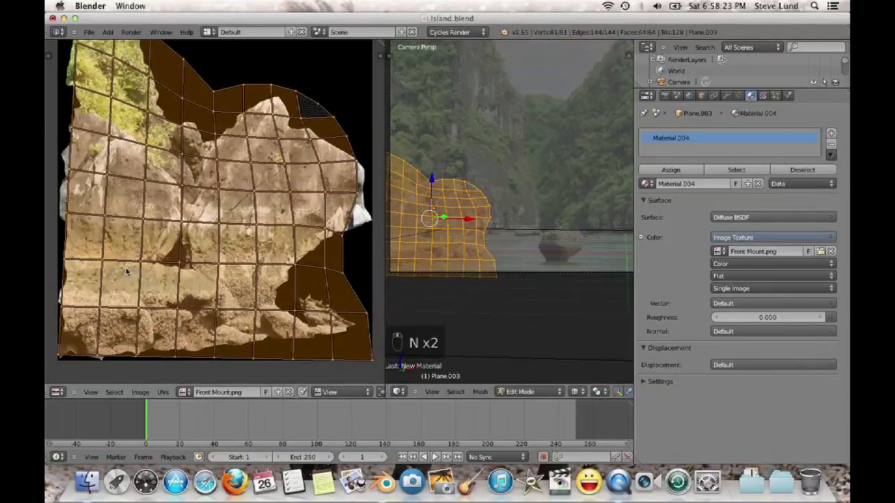
scroll(154, 263, "down", 1)
Pull the right edge's protruding vertex outward along X with proportional editing and reproject all UVs using Project from View (Bounds)
scroll(453, 227, "up", 5)
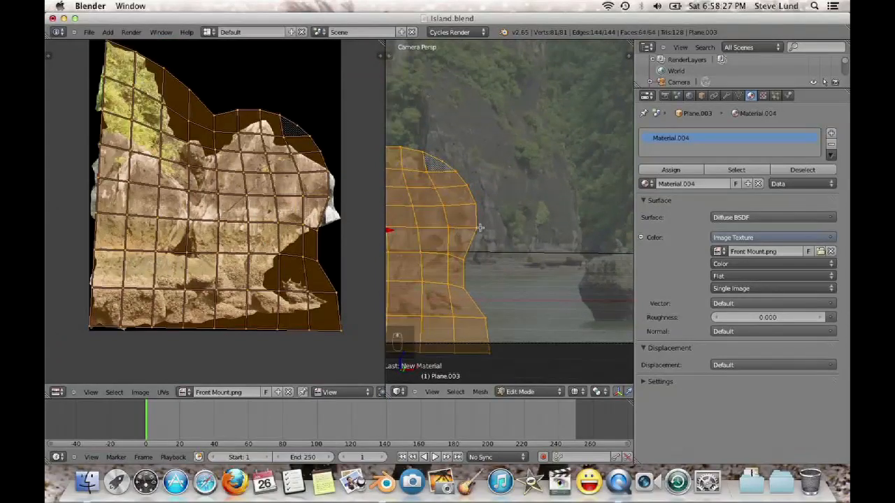
right_click(479, 228)
key("g")
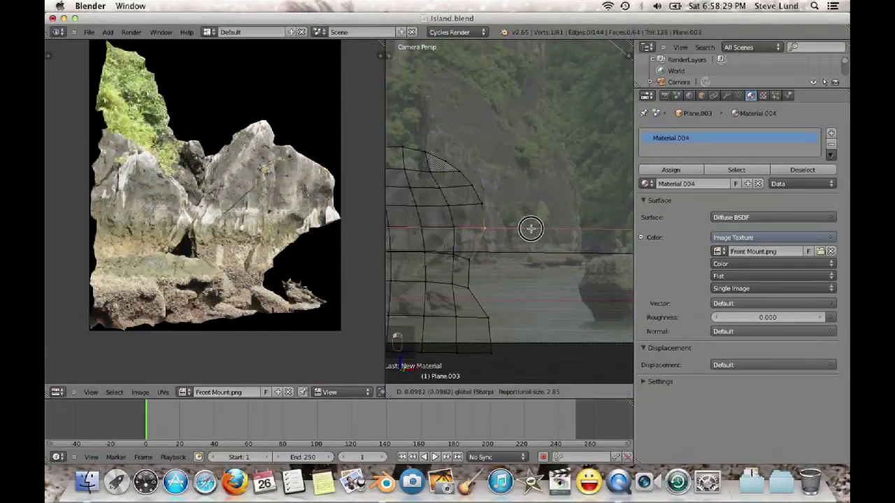
key("o")
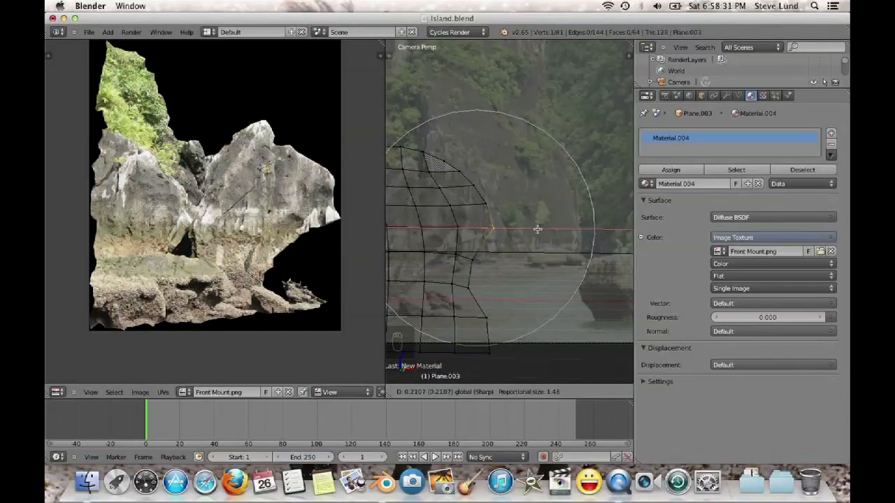
left_click(535, 229)
key("a")
key("a")
key("u")
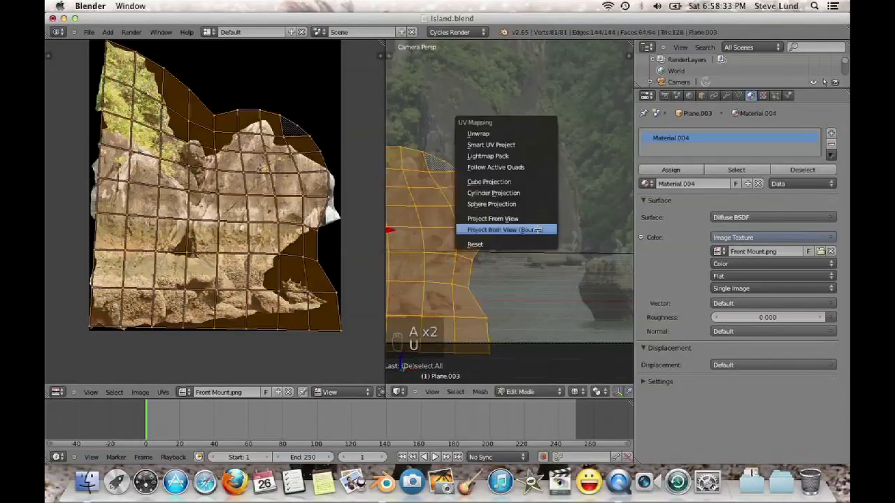
left_click(537, 229)
Pull the vertex just below the right edge's bulge outward, reproject the whole mesh from view within bounds and check the mapping
right_click(474, 259)
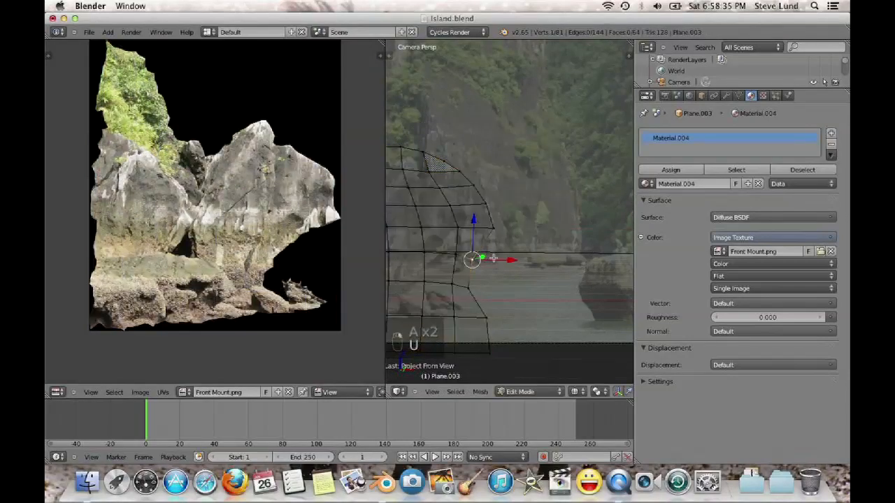
key("g")
left_click(520, 261)
key("a")
key("a")
key("u")
left_click(520, 261)
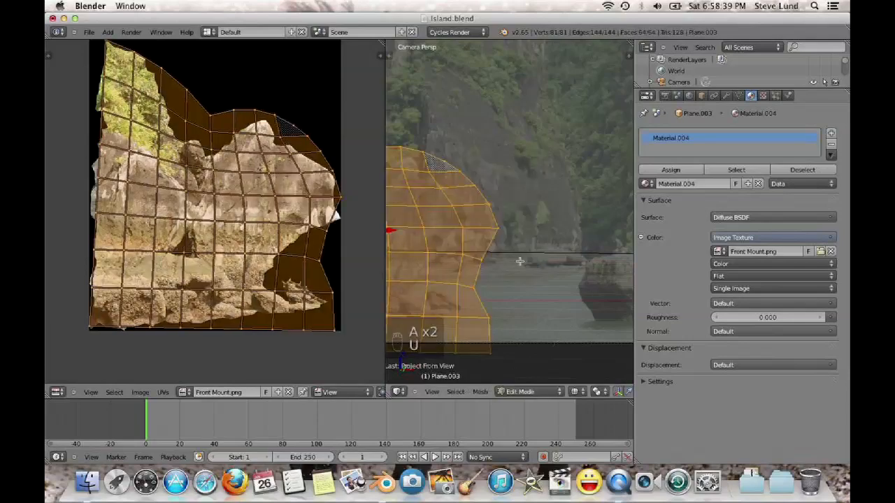
scroll(370, 245, "up", 2)
scroll(370, 242, "down", 2)
middle_click_drag(335, 240, 326, 251)
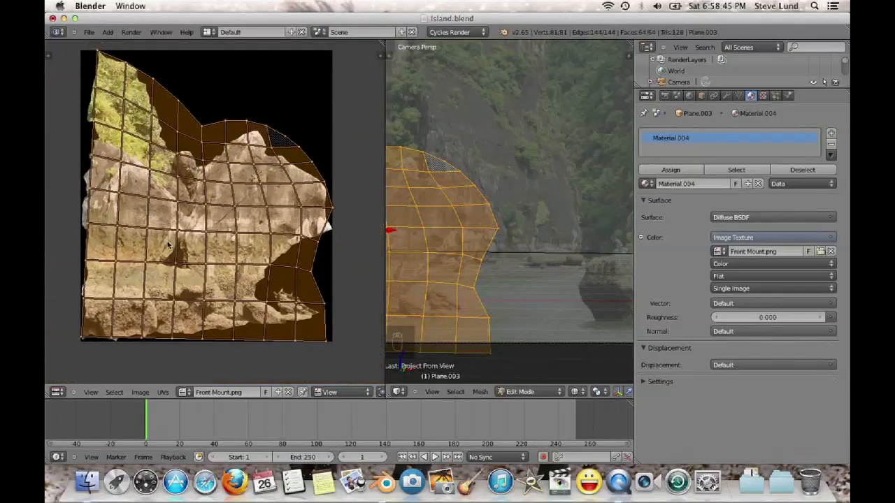
scroll(493, 302, "down", 1)
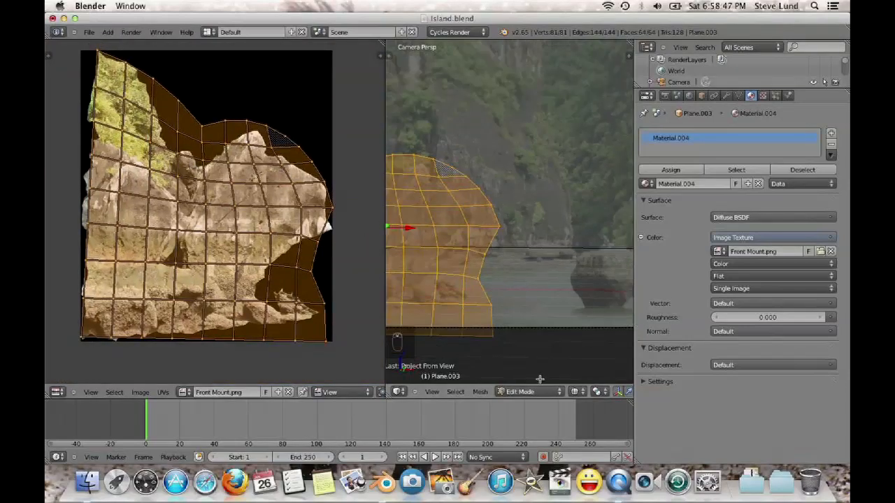
Show the 3D viewport in Texture shading and frame the foreground rock plane in the camera view
left_click(576, 393)
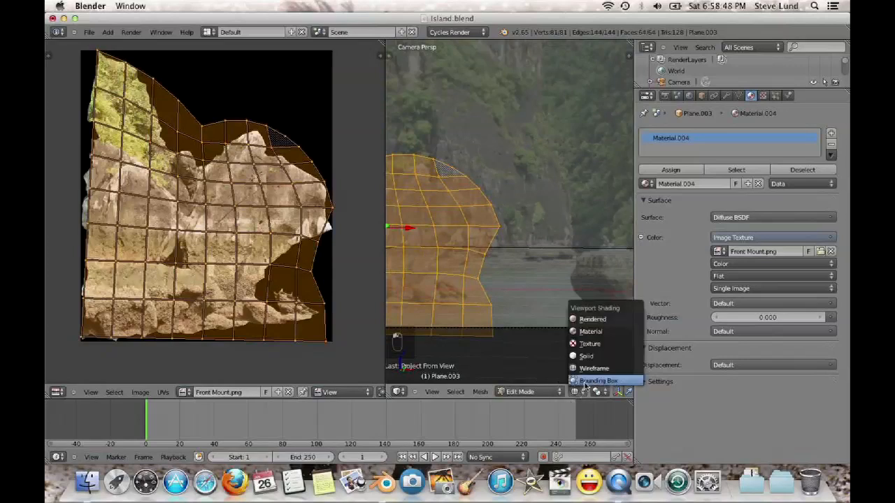
left_click(591, 344)
scroll(555, 310, "down", 3)
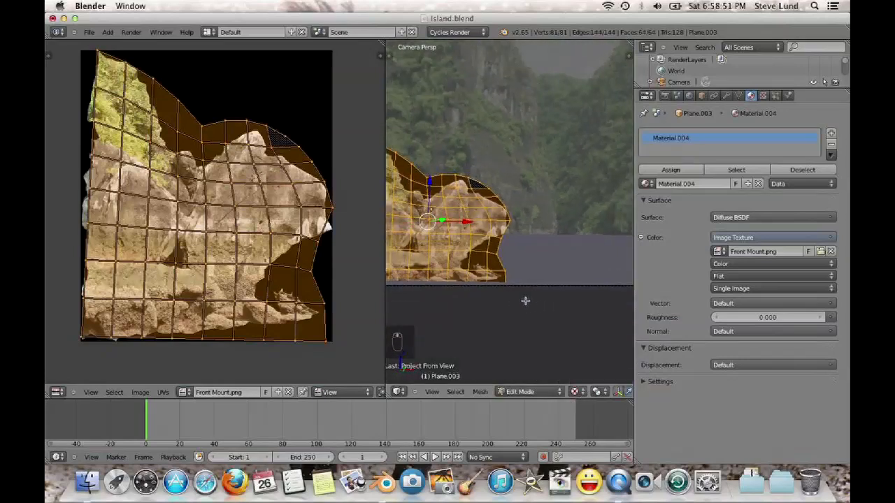
scroll(525, 300, "up", 3)
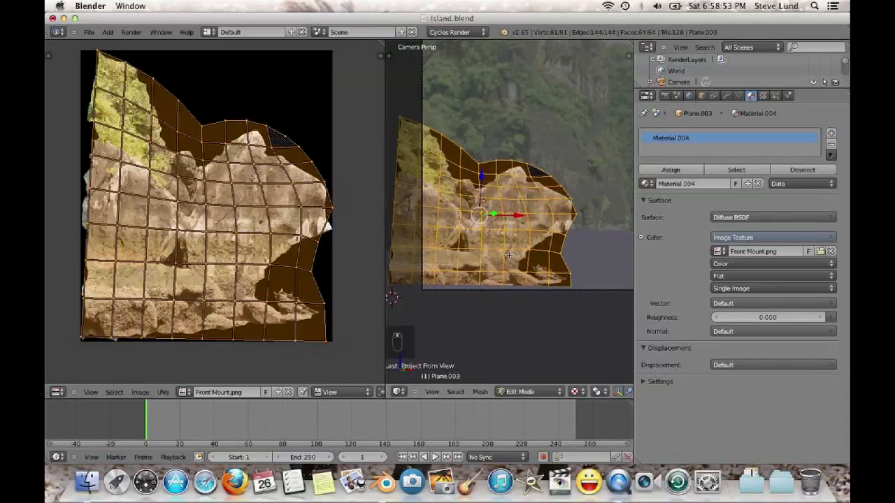
middle_click_drag(509, 256, 482, 243, "shift")
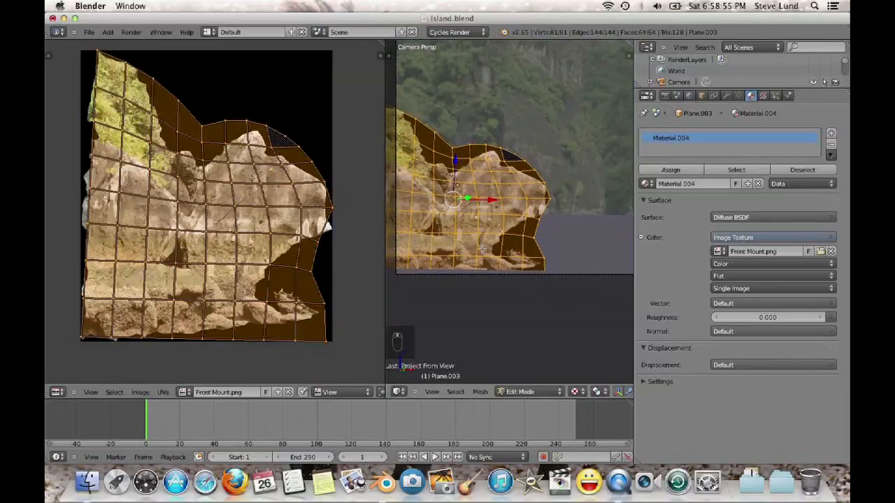
Select all of the rock plane's UVs in the UV editor and scale them up slightly over the Front Mount.png image
key("a")
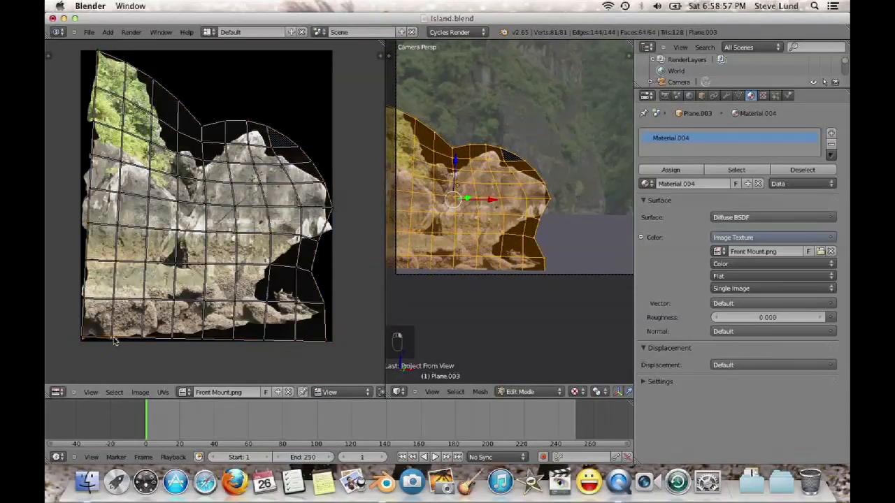
key("a")
key("s")
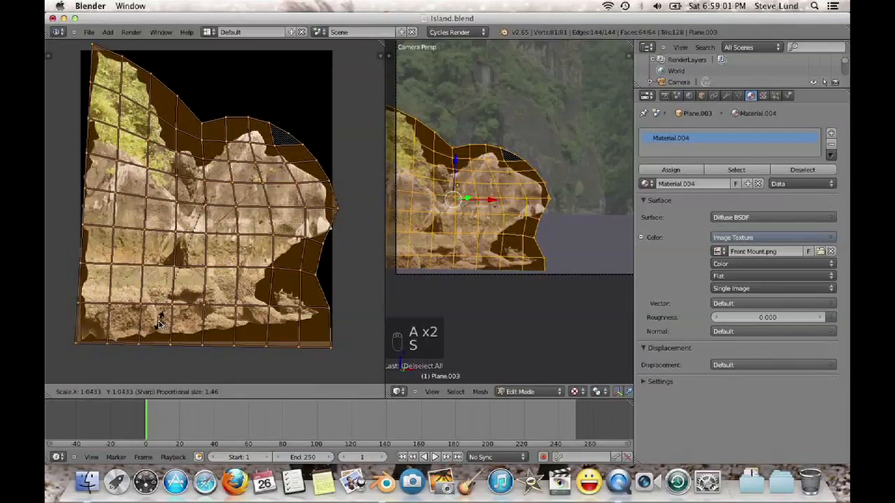
left_click(160, 323)
Leave mesh editing, nudge the foreground rock plane slightly and unhide all hidden objects in the top view
key("Tab")
left_click_drag(460, 146, 476, 158)
key("KP_7")
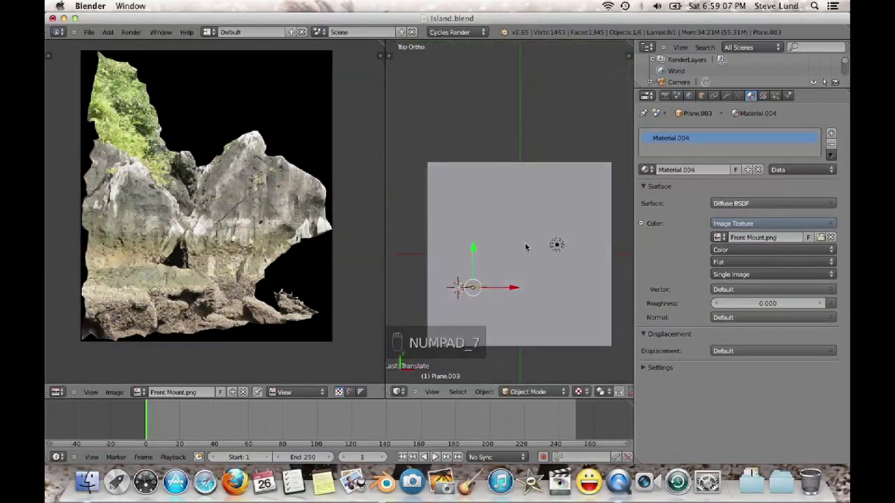
key("alt+h")
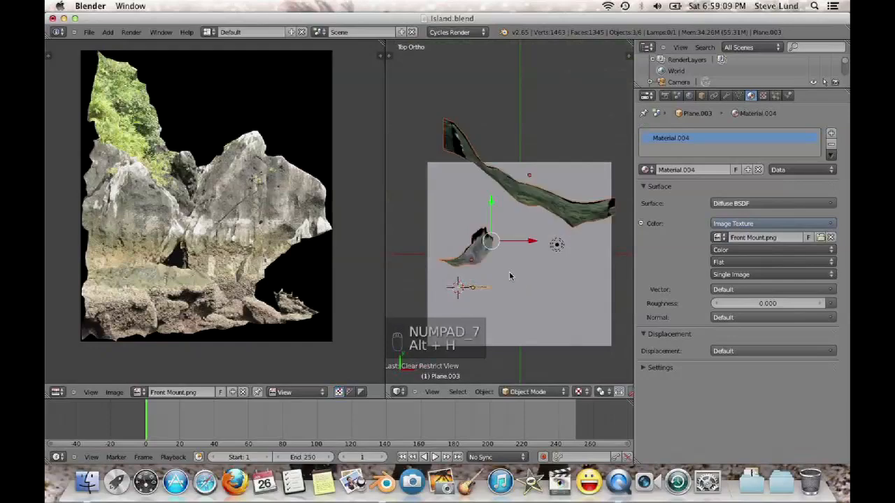
Select the foreground rock plane among the mountains and open its mesh for editing from an angled view
scroll(509, 273, "up", 2)
right_click(476, 258)
right_click(476, 254)
scroll(475, 254, "up", 2)
middle_click_drag(476, 254, 473, 175)
scroll(541, 319, "up", 3)
middle_click_drag(542, 320, 585, 214, "shift")
scroll(511, 260, "up", 3)
key("Tab")
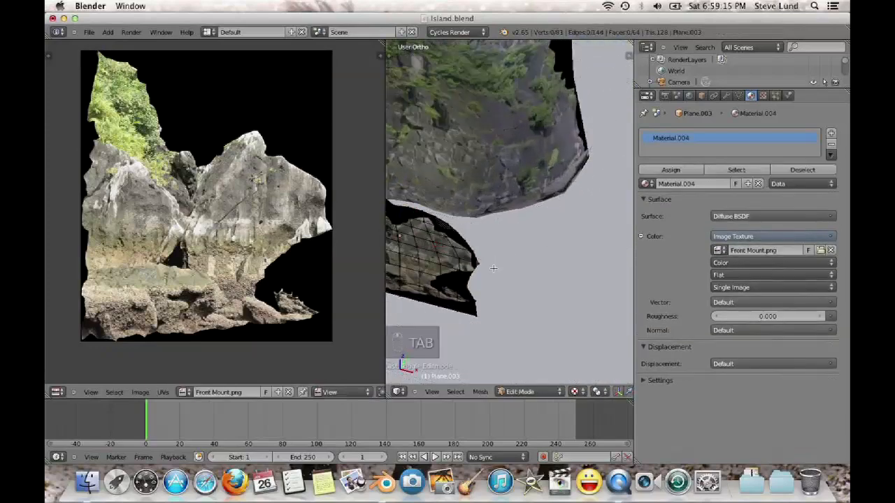
Move vertices of the rock plane with Sharp proportional editing to give the rock face depth
middle_click_drag(510, 261, 430, 285)
left_click_drag(490, 261, 510, 254)
scroll(508, 256, "down", 5)
key("g")
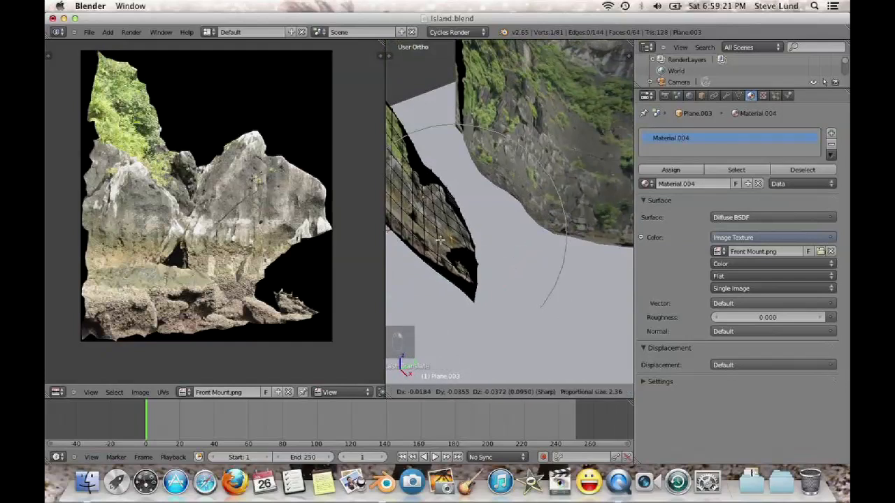
left_click(431, 237)
key("g")
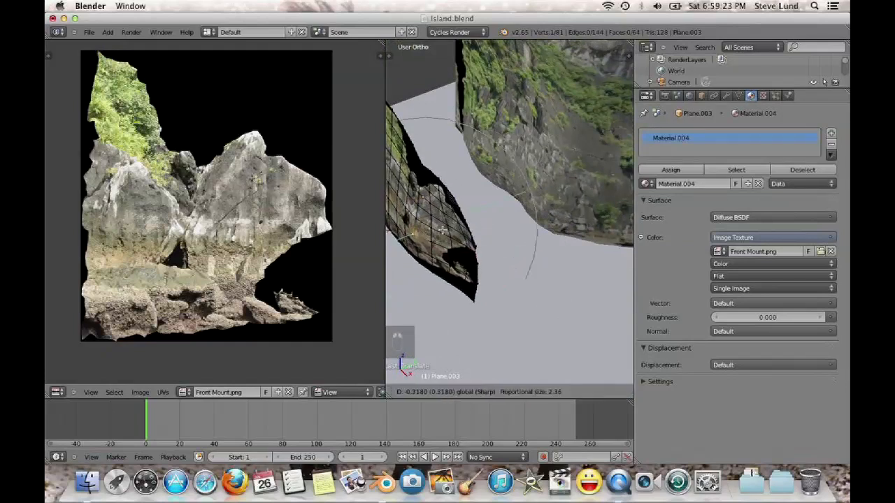
left_click(483, 242)
left_click_drag(505, 234, 515, 230)
Push an upper vertex of the rock plane back along Y with proportional editing
scroll(520, 228, "up", 7)
right_click(445, 186)
left_click_drag(481, 175, 498, 171)
Pull two vertices on the rock plane's bottom edge forward along Y with proportional editing
middle_click_drag(405, 290, 498, 252, "shift")
right_click(480, 273)
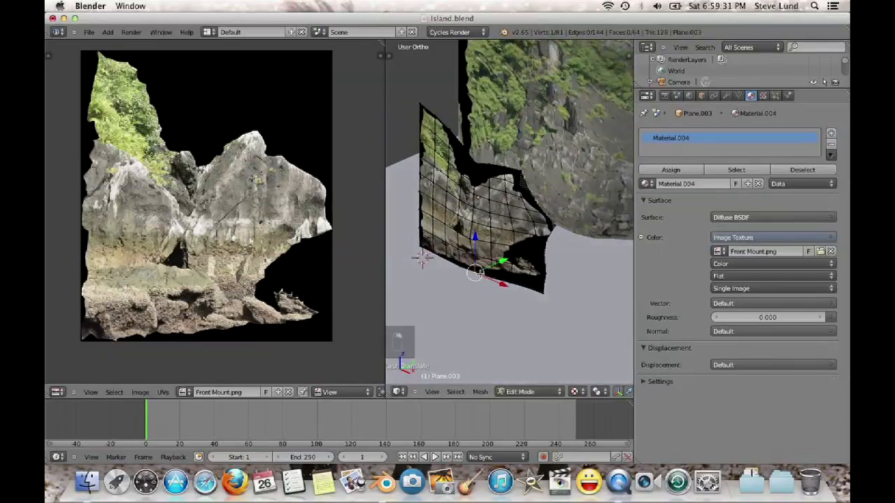
left_click_drag(503, 264, 484, 272)
middle_click_drag(484, 274, 461, 286)
right_click(531, 288)
left_click_drag(558, 282, 552, 283)
middle_click_drag(550, 285, 587, 290)
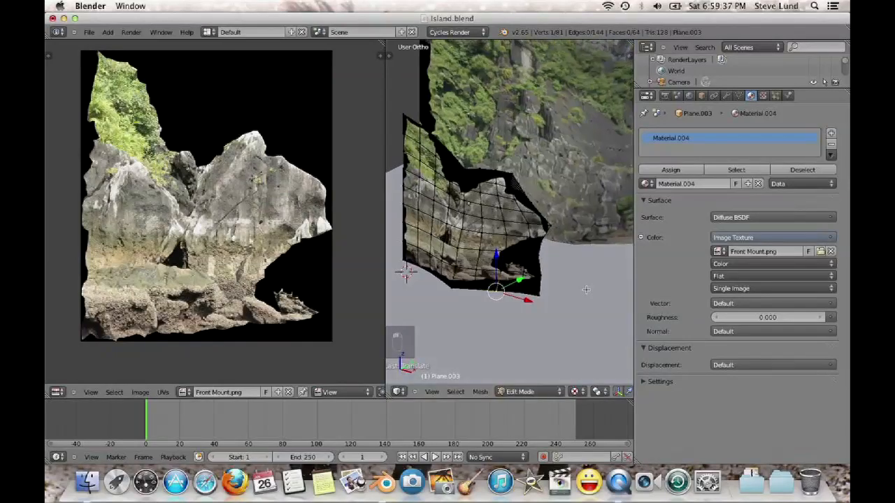
Leave mesh editing and check the textured mountains against each other through the camera
key("KP_0")
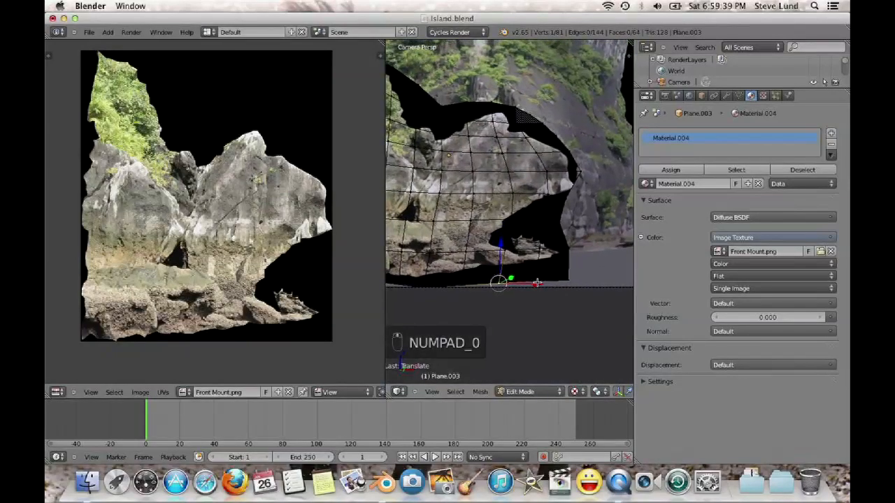
key("a")
key("a")
key("Tab")
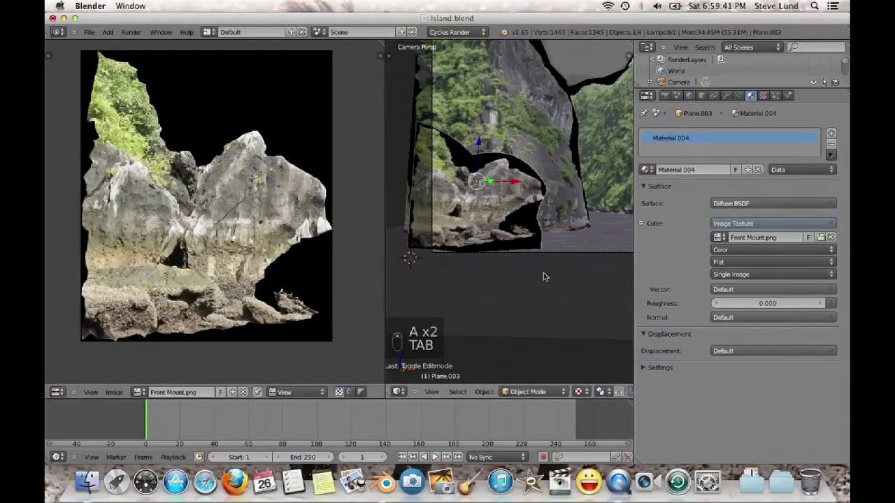
scroll(551, 271, "down", 2)
middle_click_drag(555, 267, 417, 282, "shift")
scroll(477, 267, "down", 3)
middle_click_drag(476, 267, 393, 312, "shift")
scroll(507, 267, "up", 3)
scroll(498, 270, "up", 2)
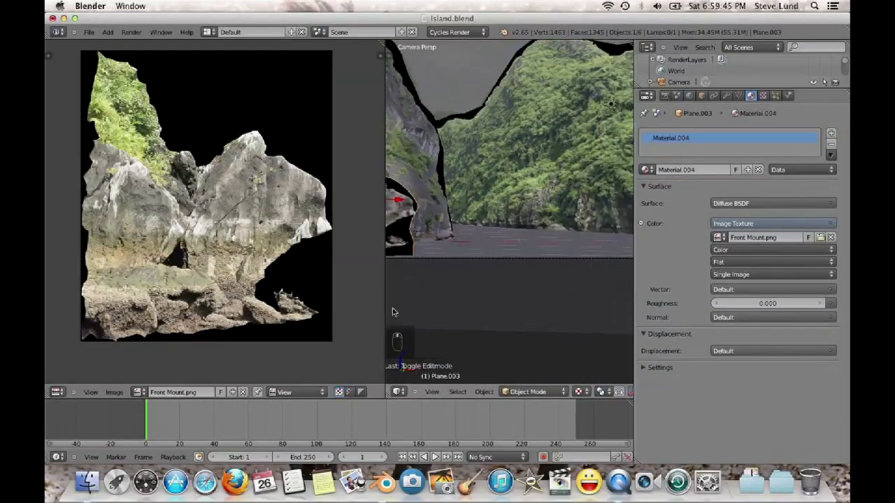
Widen the 3D viewport beside the image editor and compare the mountain layout from above and through the camera
left_click_drag(385, 356, 302, 354)
key("KP_7")
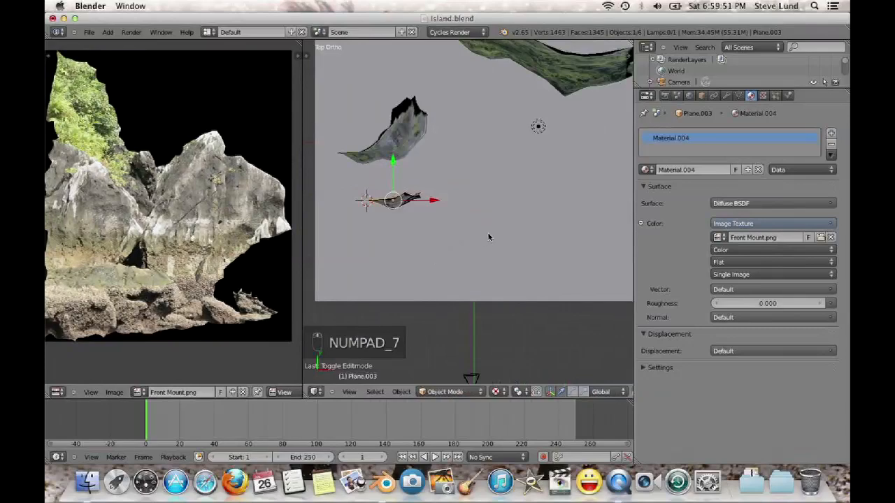
key("KP_0")
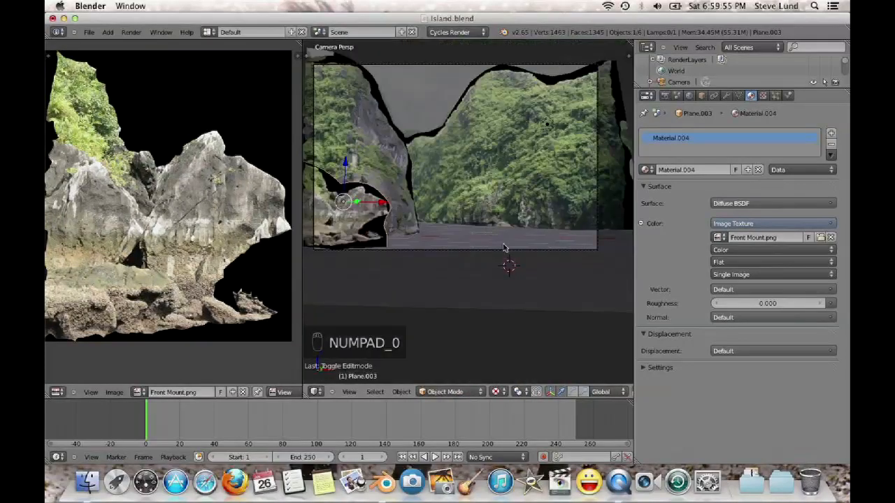
Select and hide all the mountain planes and show the camera view in wireframe
right_click(462, 158)
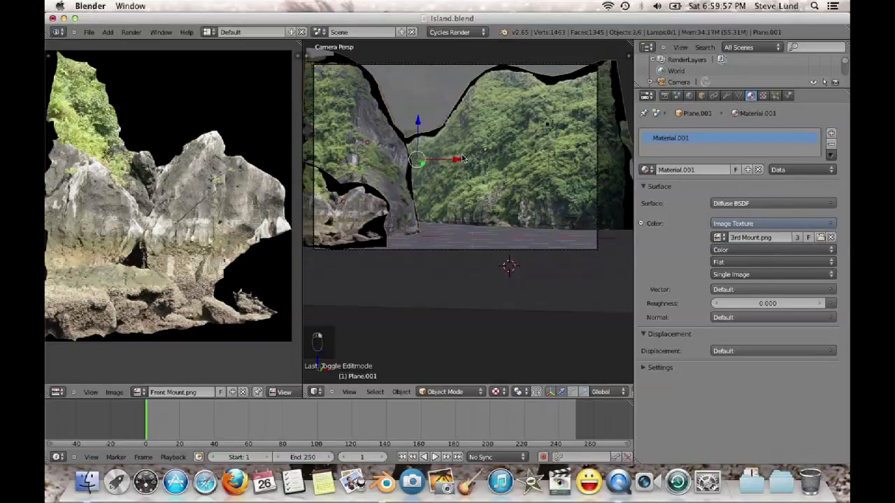
key("h")
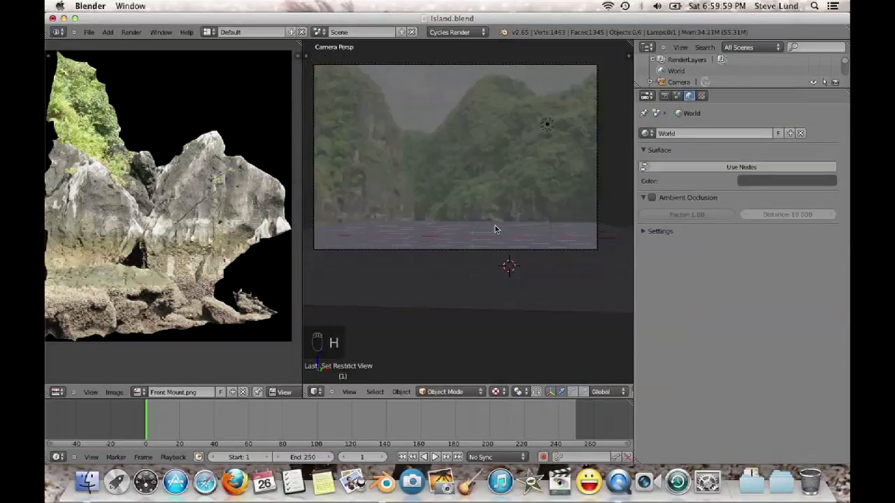
key("z")
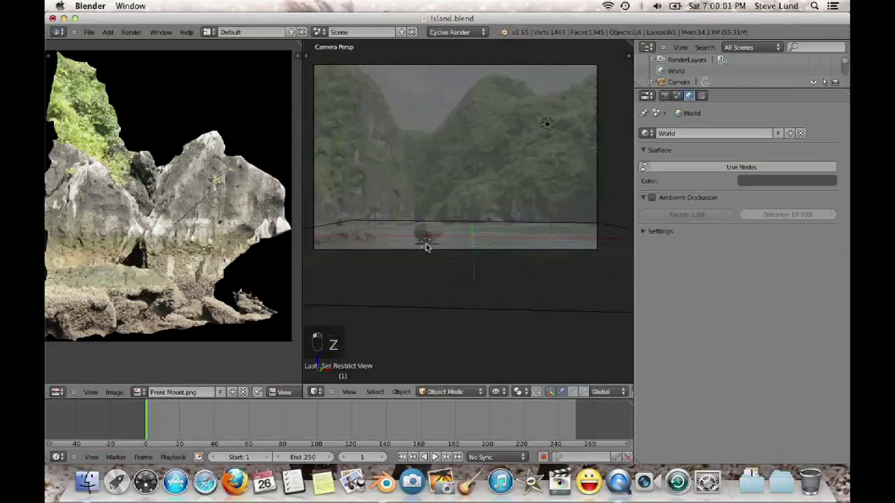
Add a cube mesh at the small rock in the water of the reference image and scale it down
key("shift+a")
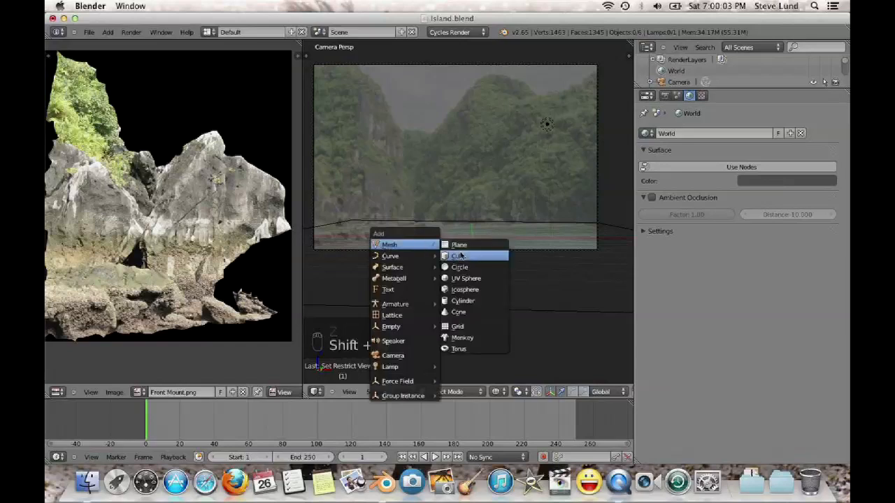
left_click(459, 256)
scroll(502, 288, "up", 1)
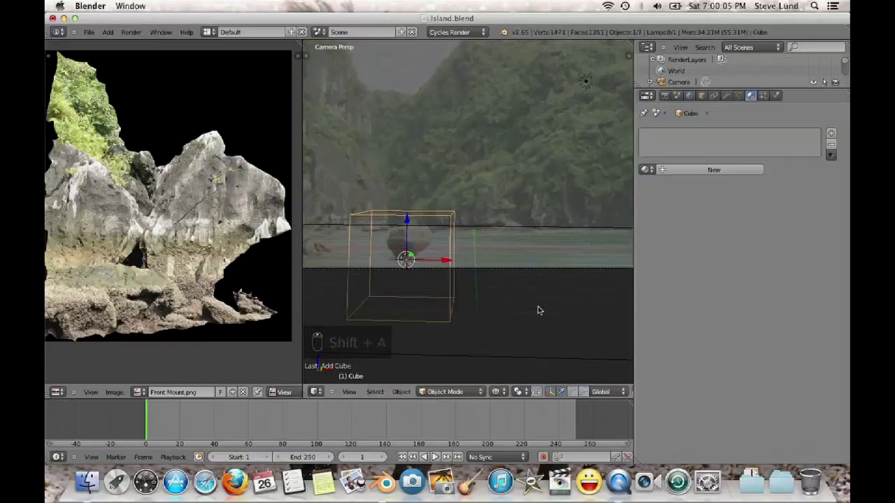
key("s")
left_click(434, 273)
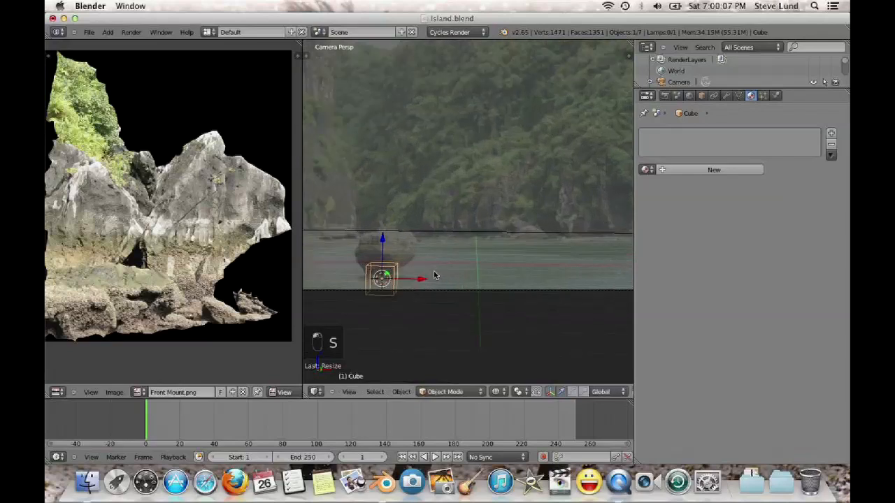
Raise the cube along Z over the small rock in the camera view and scale it up to enclose the rock
key("KP_1")
key("KP_5")
key("KP_1")
key("KP_1")
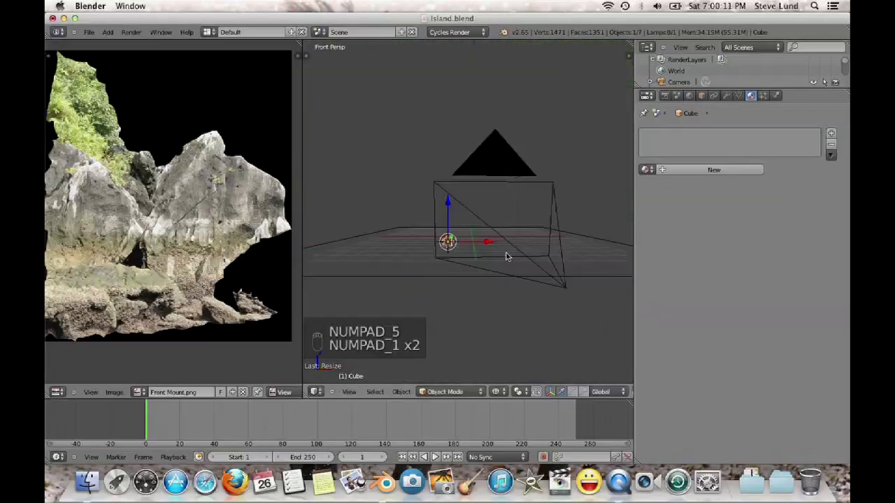
key("KP_0")
scroll(499, 265, "up", 5)
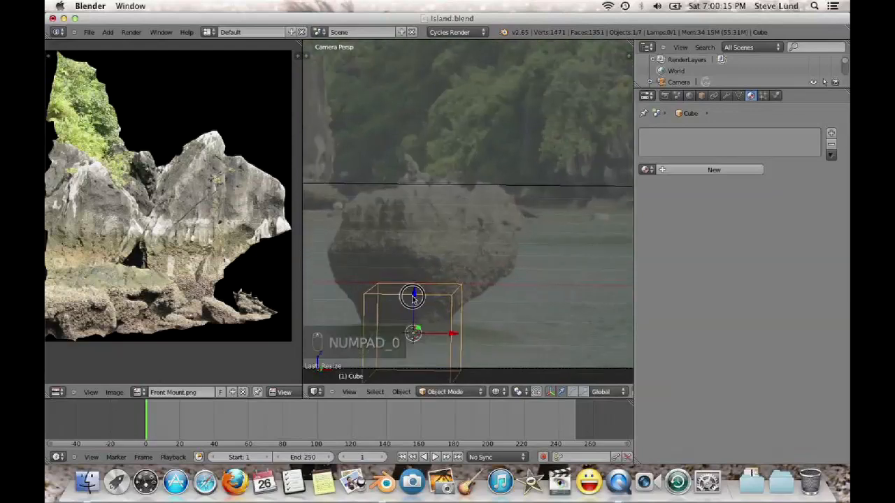
left_click_drag(413, 296, 419, 214)
key("s")
left_click(522, 371)
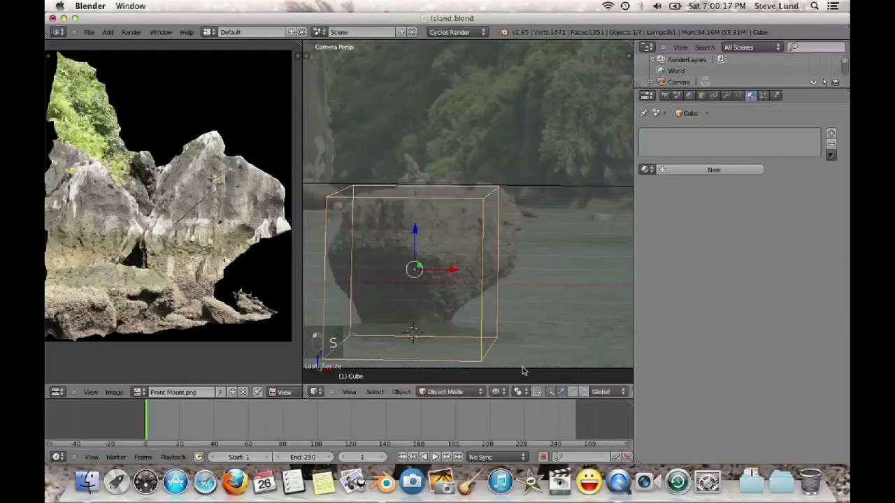
key("s")
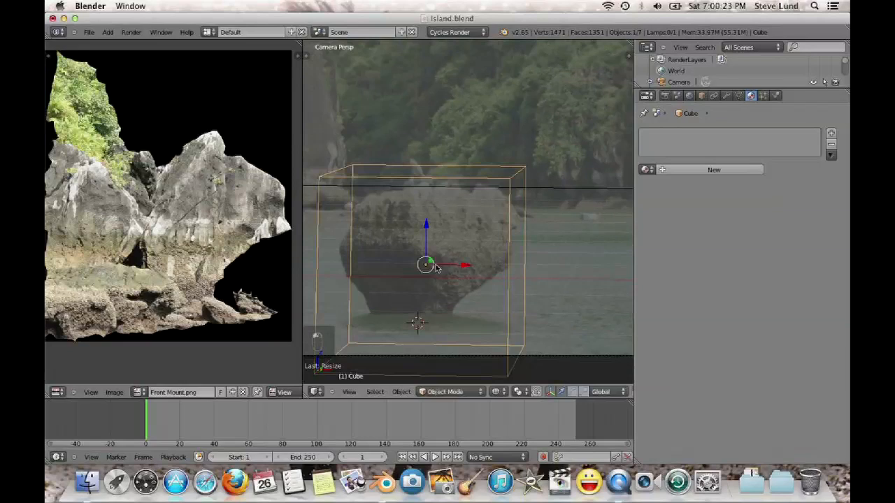
Inspect the cube's placement from the front, at an angle and through the camera
key("KP_0")
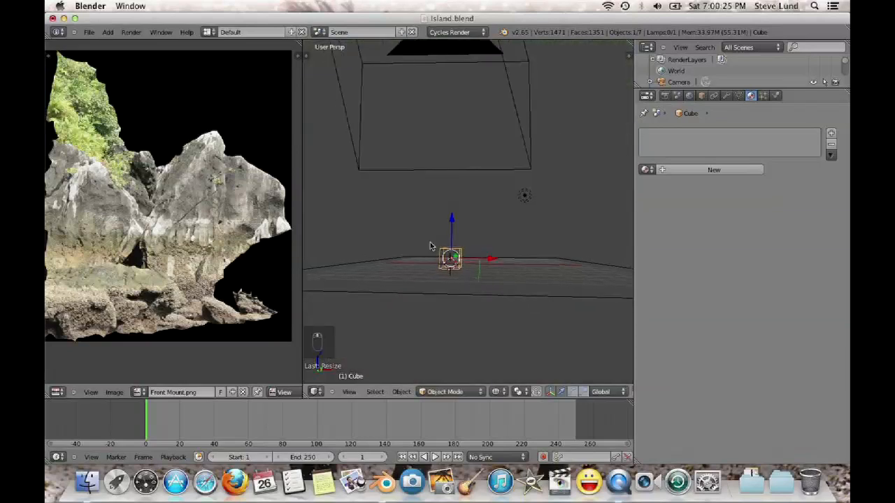
left_click(89, 32)
key("KP_1")
key("KP_5")
scroll(473, 278, "up", 3)
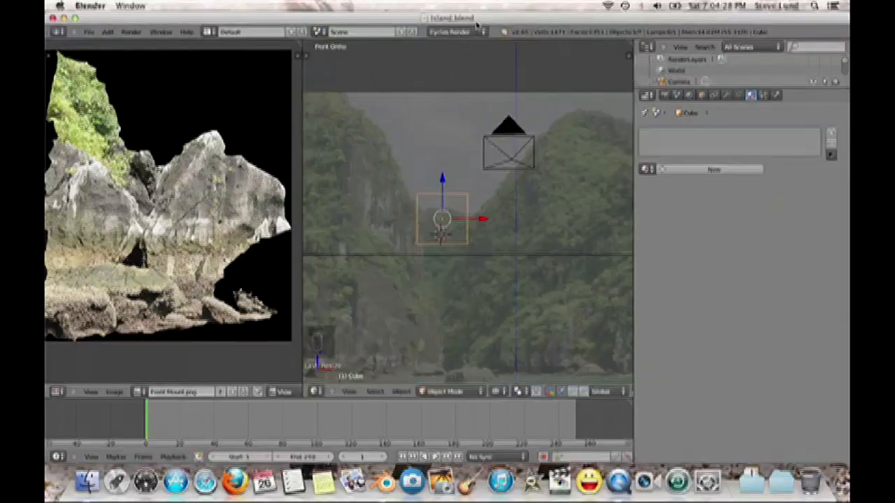
middle_click_drag(512, 218, 486, 247)
key("KP_0")
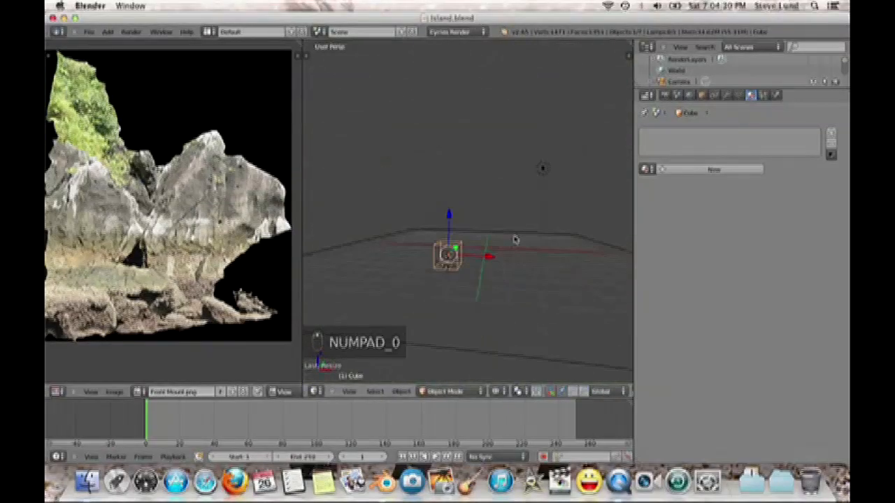
scroll(496, 253, "down", 3)
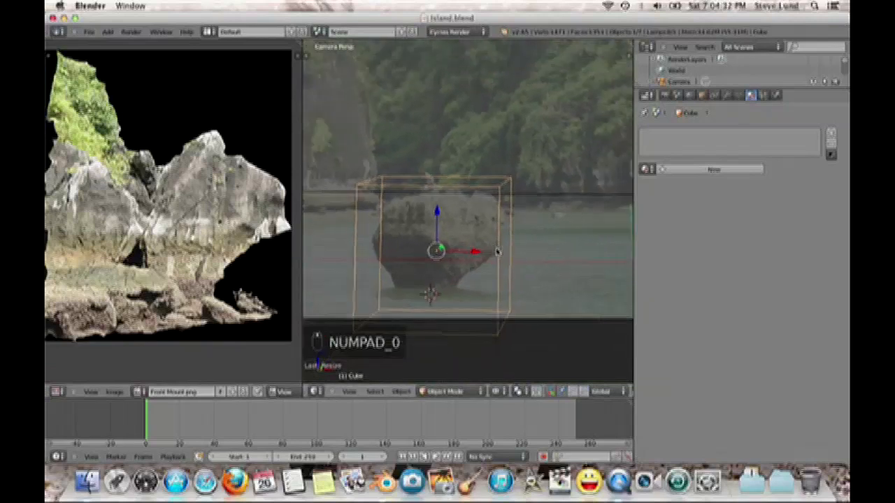
Subdivide the whole cube twice, switch to solid shading and leave mesh editing
key("Tab")
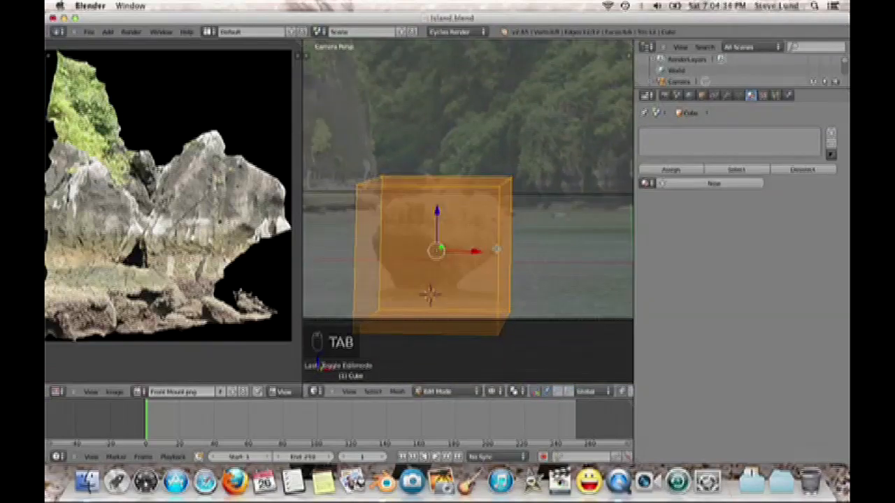
key("w")
left_click(496, 236)
key("w")
left_click(497, 240)
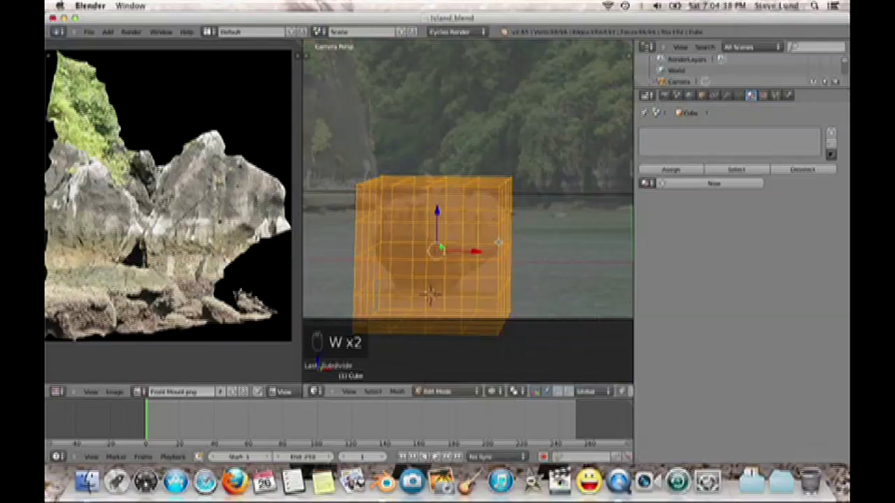
key("z")
key("Tab")
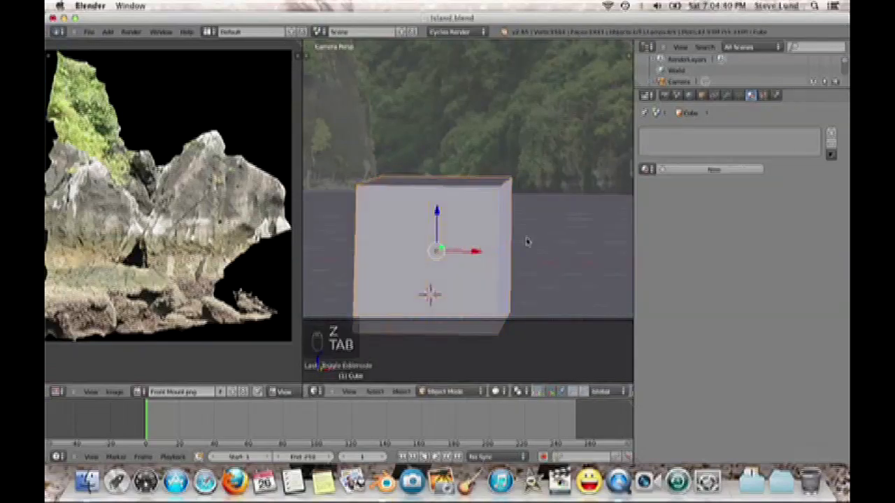
Inspect the cube's placement from above, through the camera and from the front and side
key("KP_7")
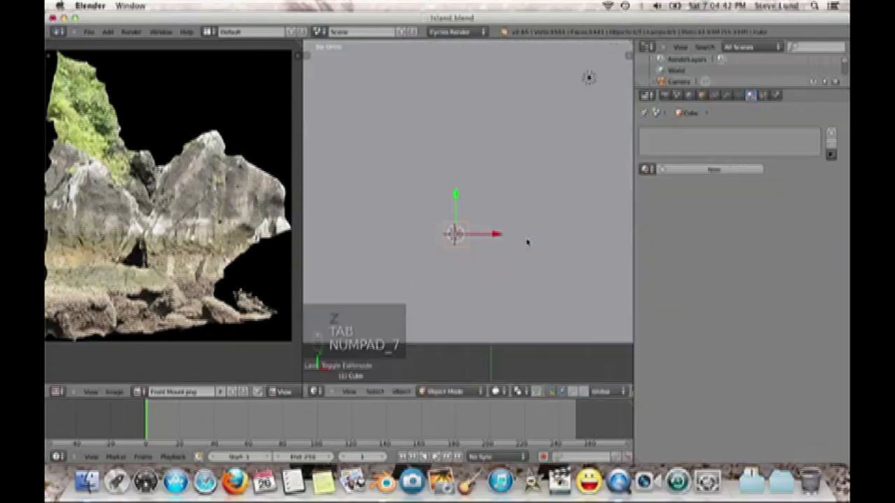
scroll(527, 242, "down", 3)
scroll(526, 242, "up", 3)
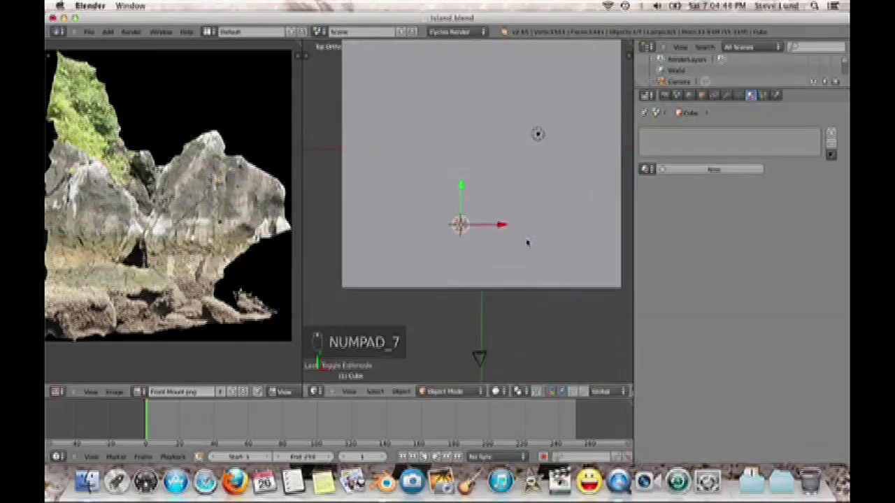
middle_click_drag(525, 242, 522, 208)
key("KP_0")
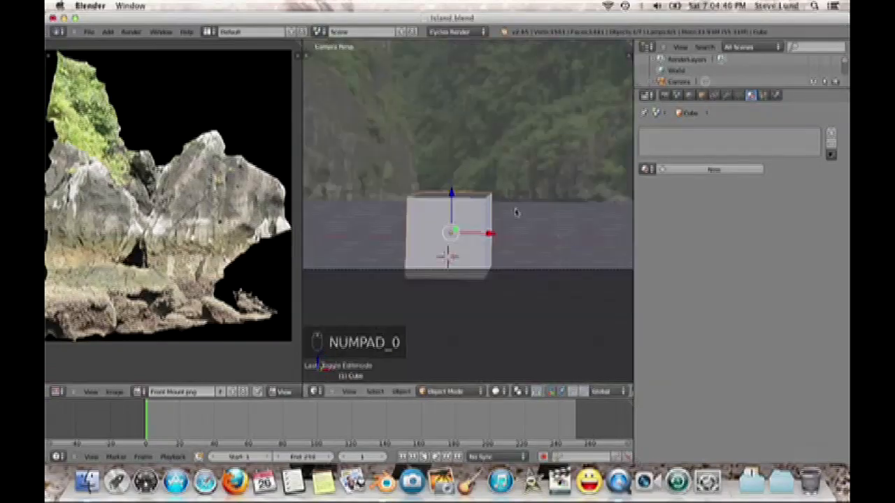
middle_click_drag(516, 214, 440, 220)
key("KP_1")
key("KP_3")
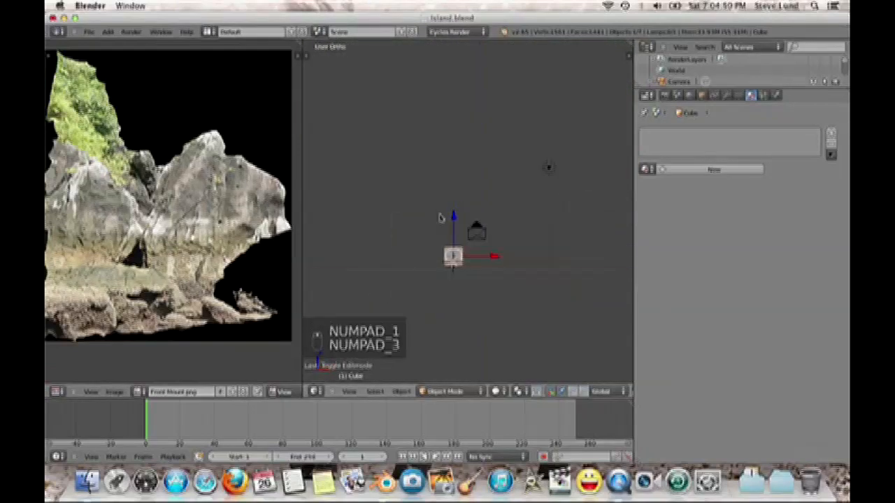
Scale the cube up in the side view and display it as wireframe over the rock in the camera view
key("s")
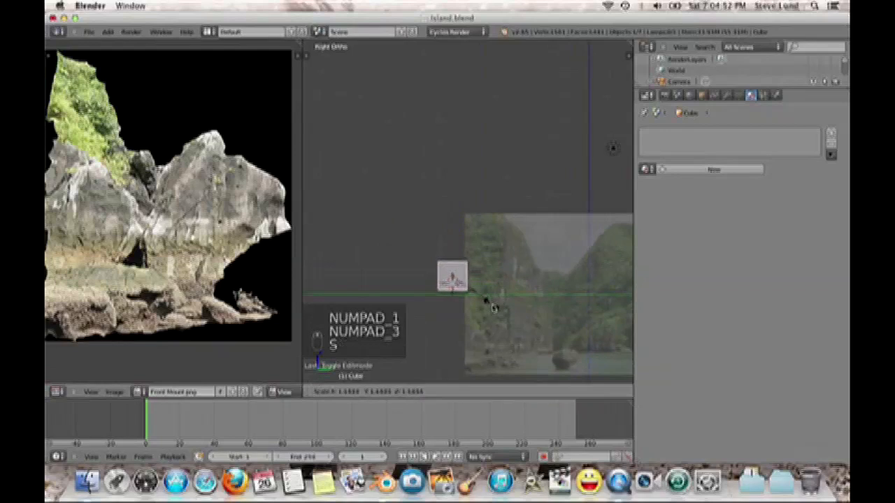
left_click(519, 321)
key("s")
left_click(516, 316)
key("KP_0")
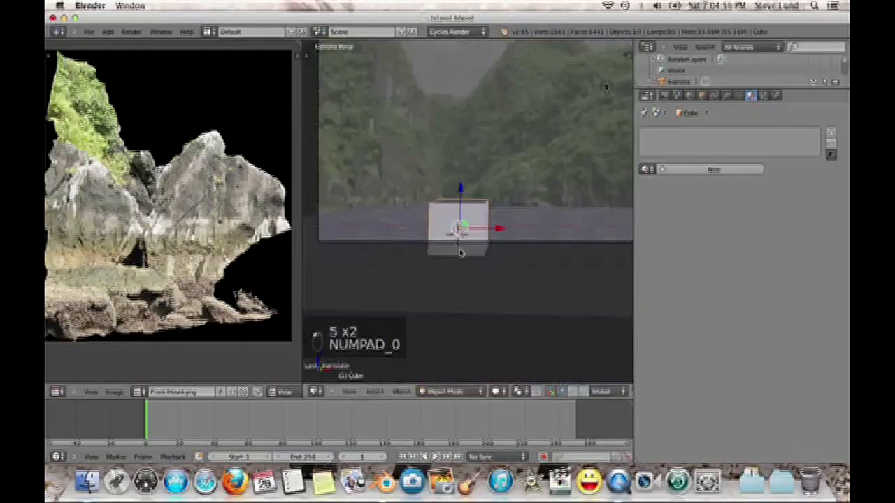
key("z")
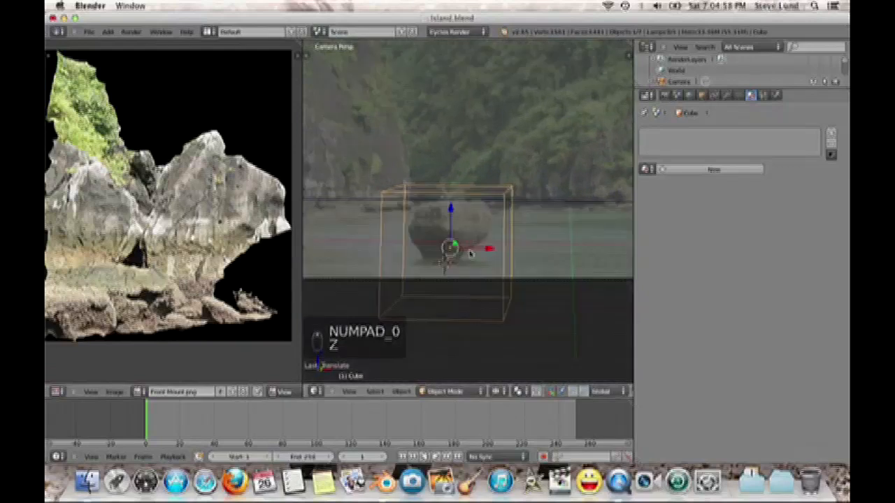
scroll(470, 253, "up", 2)
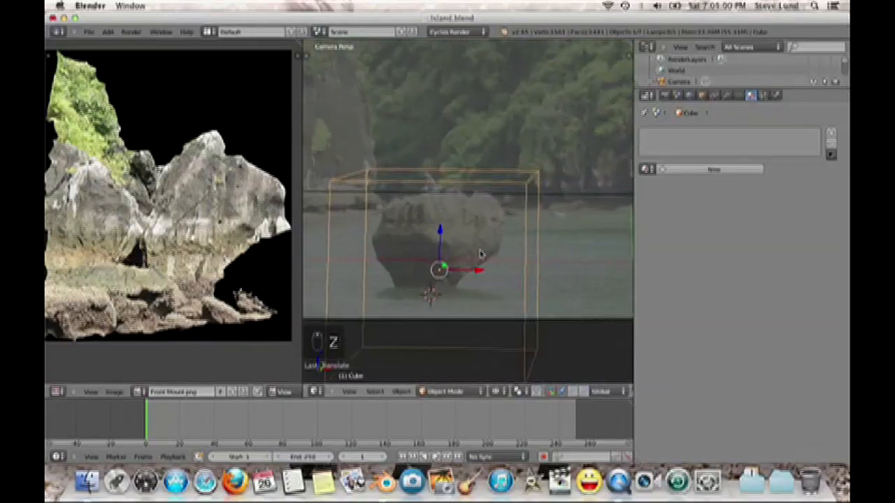
middle_click_drag(488, 252, 520, 104, "shift")
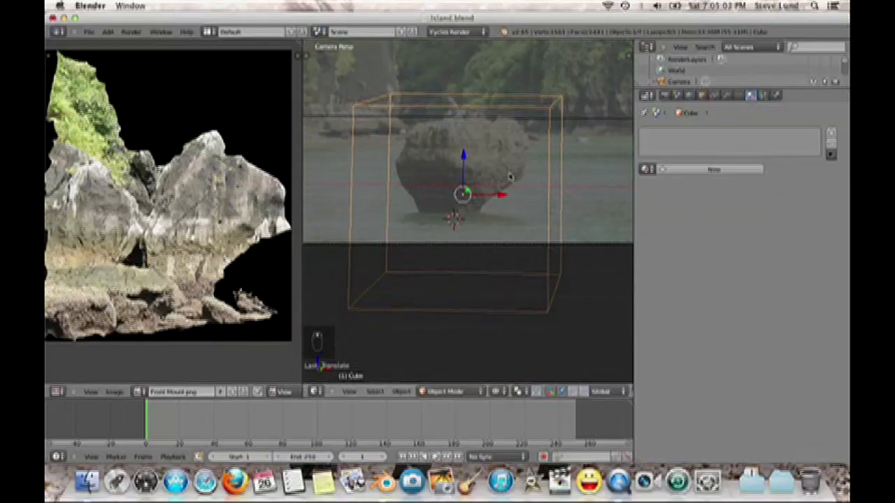
Move the cube down onto the small rock in the front view's reference image
key("KP_1")
scroll(519, 104, "up", 2)
scroll(487, 130, "up", 8)
middle_click_drag(473, 128, 488, 243, "shift")
scroll(489, 194, "down", 3)
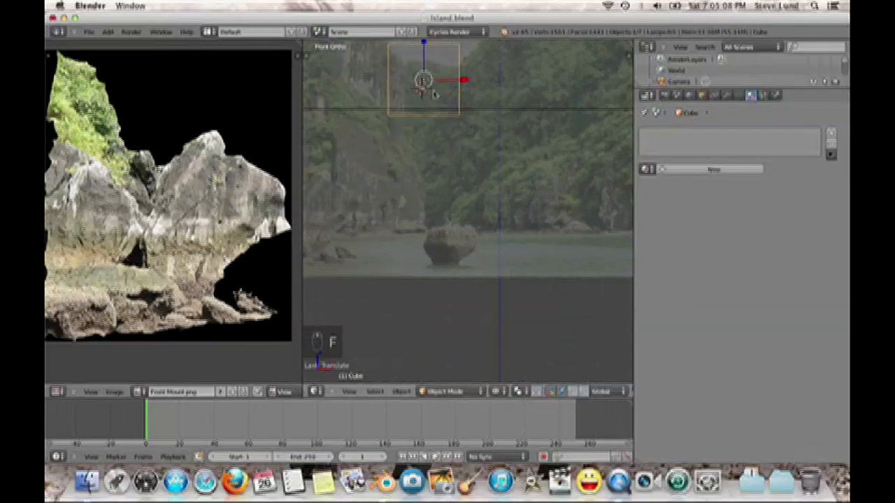
key("g")
left_click(460, 250)
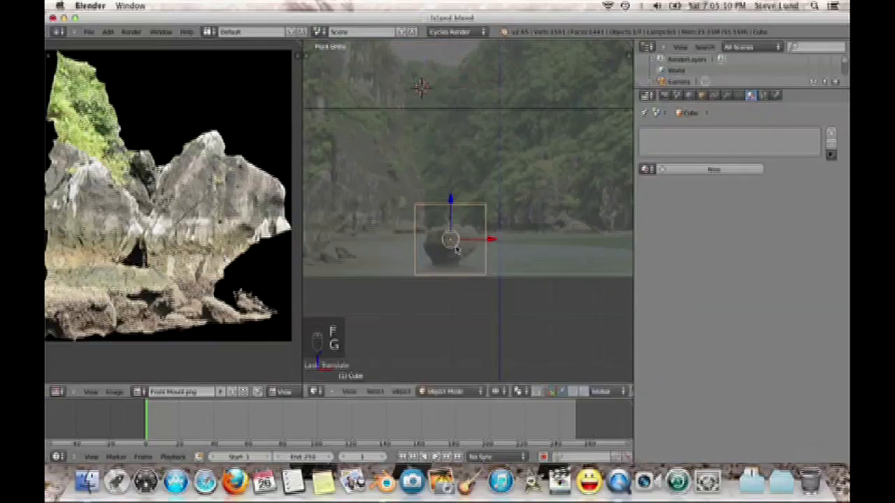
Fine-tune the cube's front-view position so it surrounds the rock's outline
scroll(456, 247, "up", 4)
middle_click_drag(455, 248, 455, 194, "shift")
scroll(462, 172, "down", 1)
scroll(462, 172, "up", 2)
scroll(455, 186, "down", 1)
key("g")
left_click(451, 205)
scroll(452, 205, "up", 2)
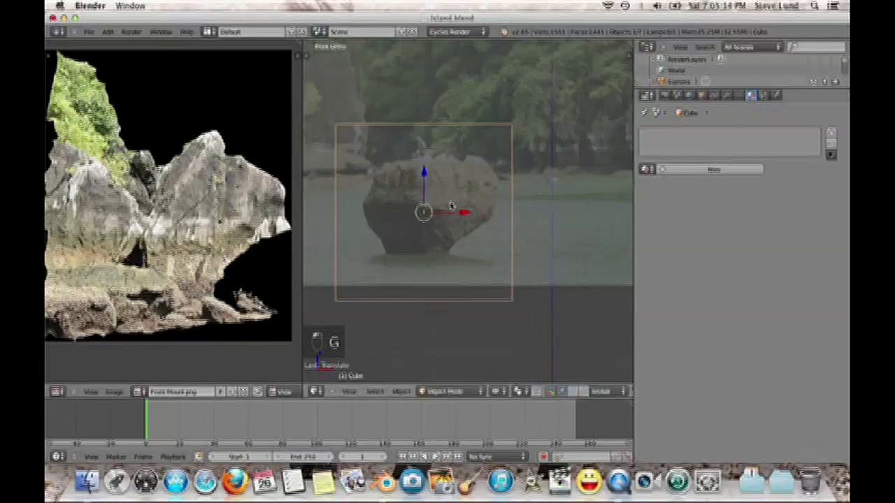
Edit the cube's mesh and pull its upper-right corner vertices down toward the rock with proportional editing
key("Tab")
right_click(533, 114)
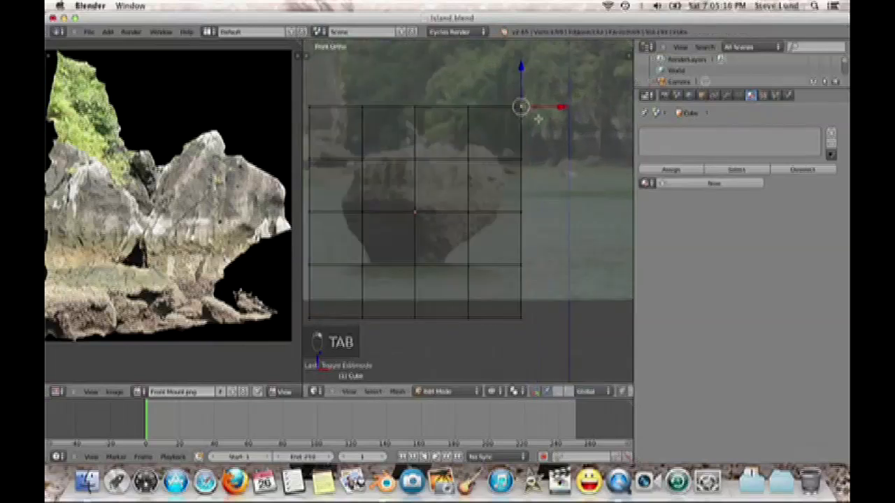
key("g")
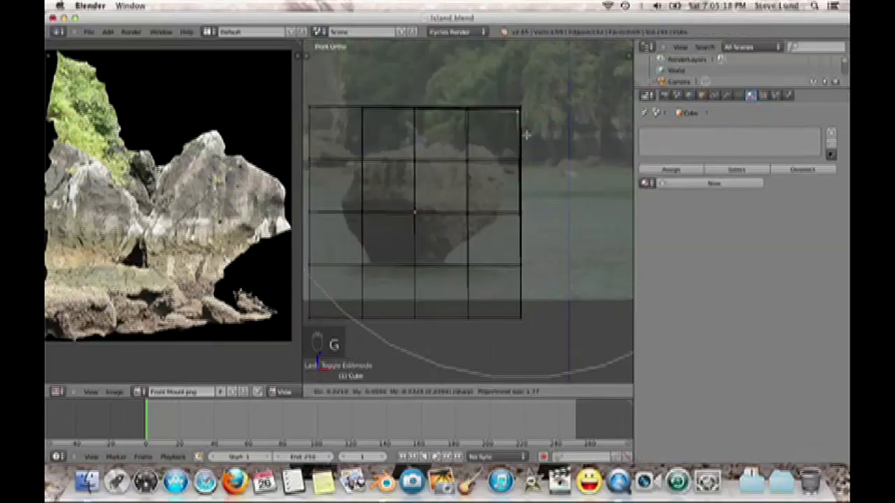
right_click(537, 132)
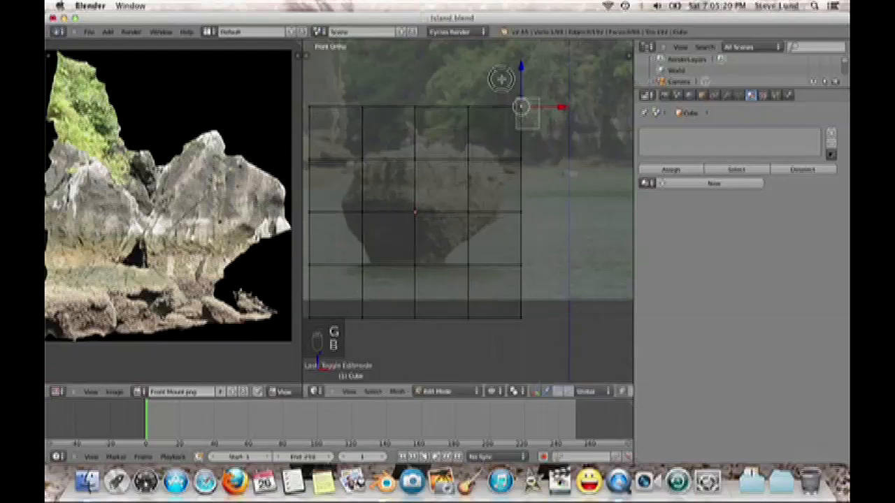
key("g")
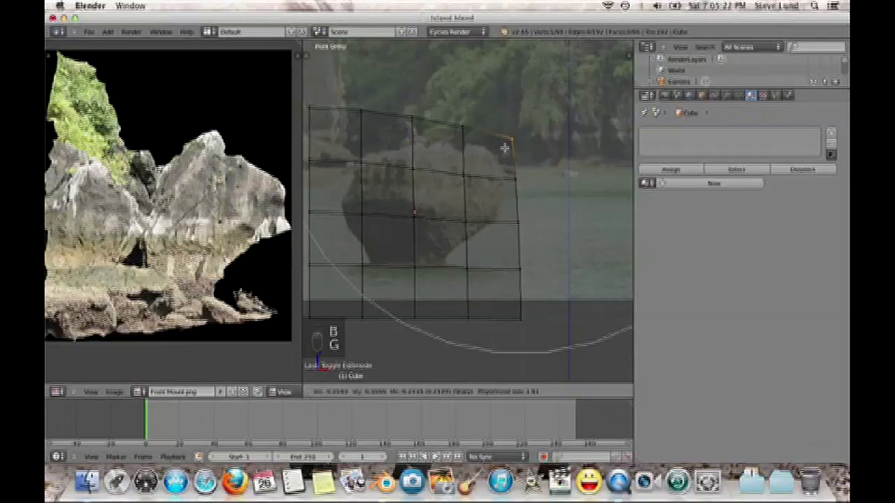
left_click(506, 143)
Move the upper-left corner vertices down and inward toward the rock's outline
key("a")
key("b")
left_click_drag(330, 124, 298, 90)
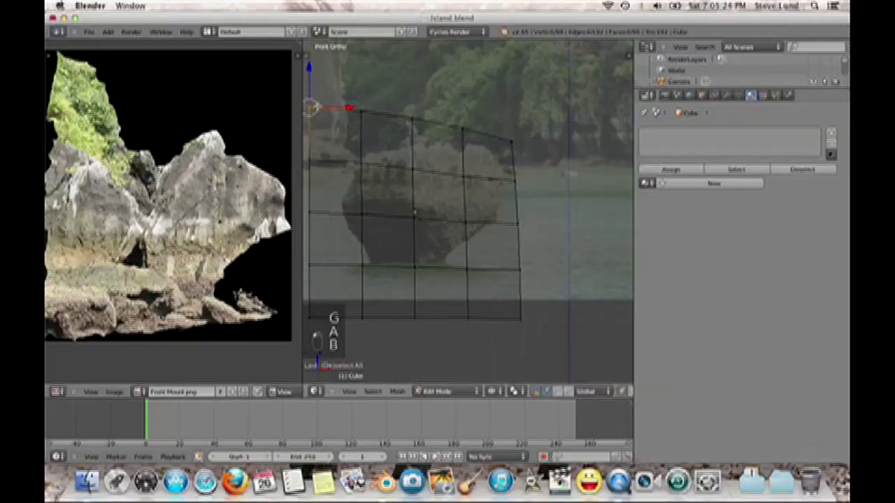
key("g")
left_click(323, 170)
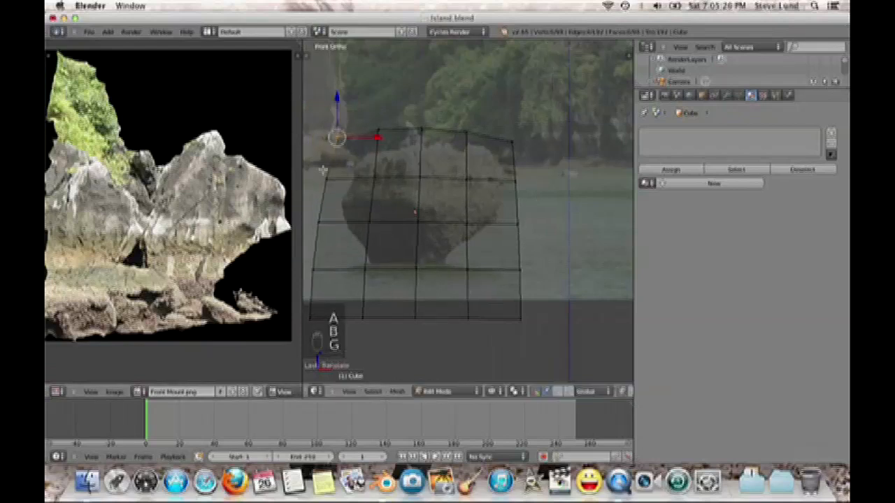
Widen the 3D viewport and pull the left-edge vertices at the waterline inward toward the rock
left_click_drag(302, 163, 170, 162)
key("a")
key("b")
left_click_drag(182, 276, 235, 312)
key("g")
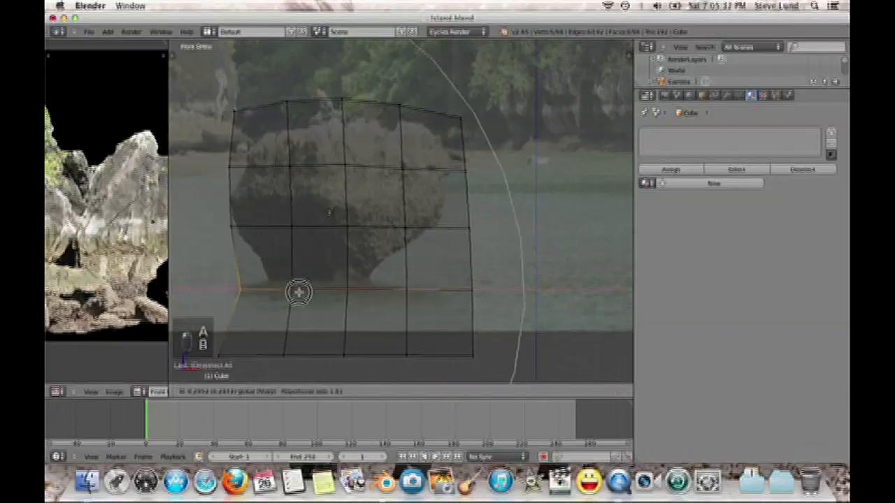
left_click(302, 284)
Pull the right-edge vertices at the waterline inward along X toward the rock's base
key("a")
key("b")
left_click_drag(504, 310, 460, 285)
scroll(468, 284, "up", 5)
key("a")
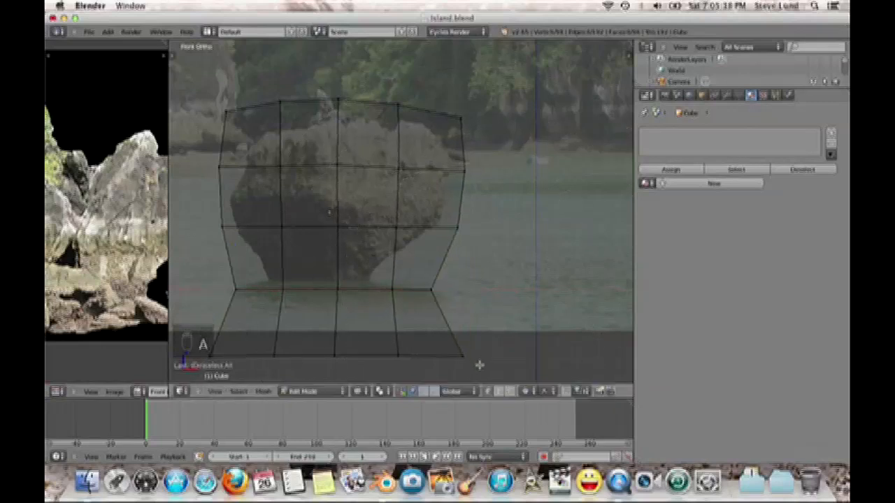
Pull the cube's bottom-right and bottom-left corner vertices inward along X to narrow the base
key("b")
left_click_drag(479, 364, 386, 337)
left_click_drag(472, 360, 407, 358)
key("a")
key("b")
left_click_drag(187, 344, 312, 358)
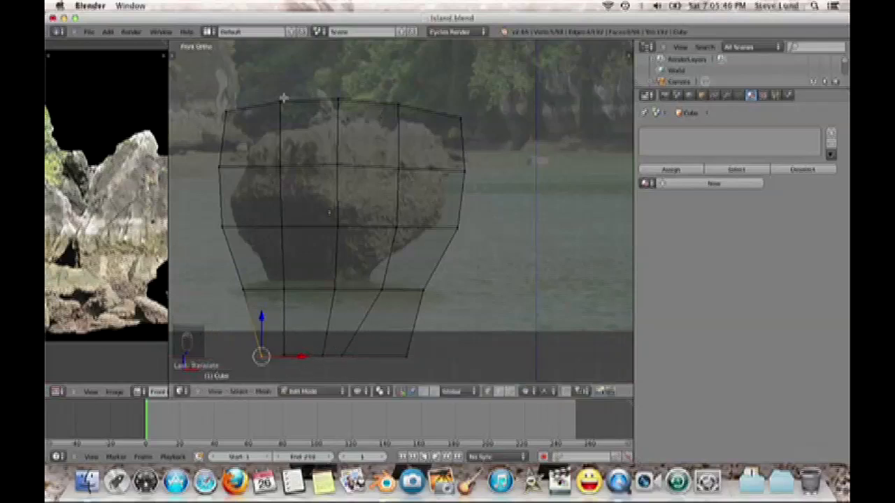
Add the top-left corner vertices to the bottom-left selection and move both toward the rock's outline
key("b")
left_click_drag(204, 99, 259, 123)
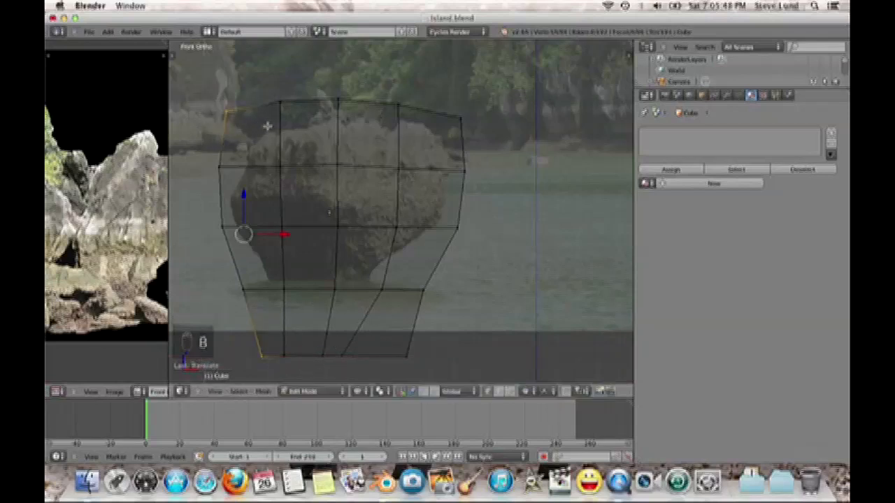
key("g")
left_click(270, 133)
In the side view, pull the vertices of the mesh's top front edge inward to slope that side
key("KP_3")
scroll(432, 171, "down", 1)
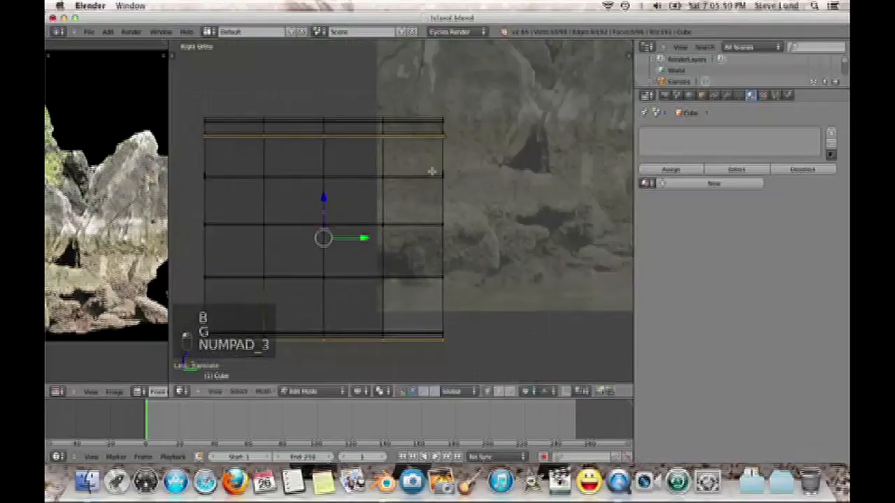
scroll(432, 171, "down", 1)
middle_click_drag(431, 174, 473, 175, "shift")
key("a")
key("a")
key("b")
left_click_drag(255, 123, 378, 146)
Pull the vertices of the top back edge inward along Y to match the opposite slope
key("a")
key("b")
left_click_drag(510, 158, 463, 124)
left_click_drag(523, 144, 479, 136)
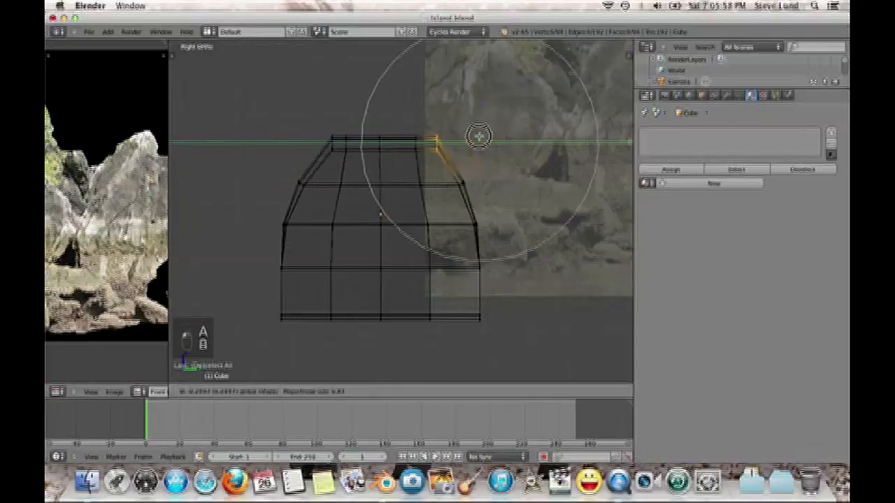
left_click_drag(494, 172, 495, 172)
Scale the bottom vertices inward along Y with proportional editing to taper the rock's base
key("a")
key("b")
left_click_drag(514, 343, 274, 300)
key("s")
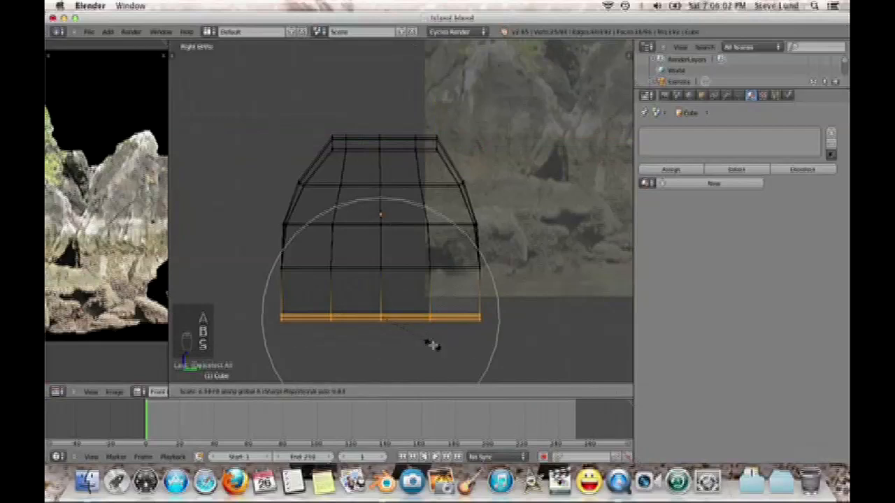
scroll(380, 336, "down", 4)
left_click(384, 340)
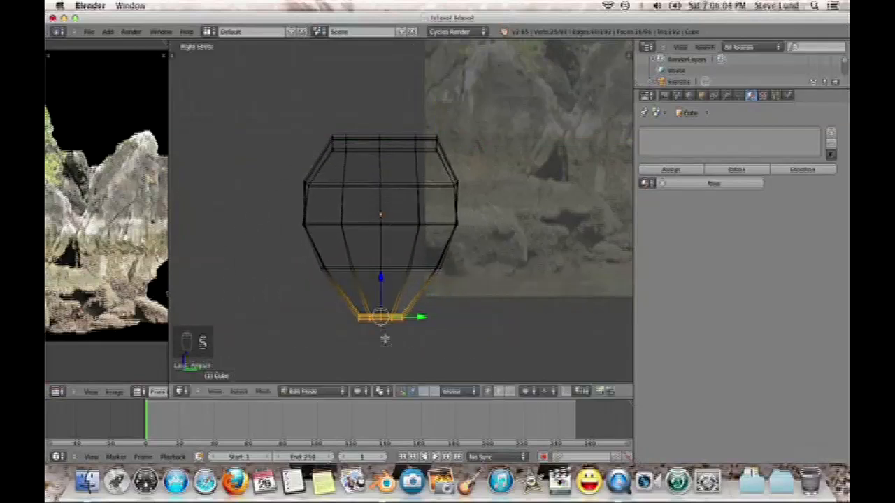
In the top view, pull the mesh's front-right corner vertex inward with proportional editing
key("a")
key("Tab")
middle_click_drag(343, 308, 400, 354)
key("KP_7")
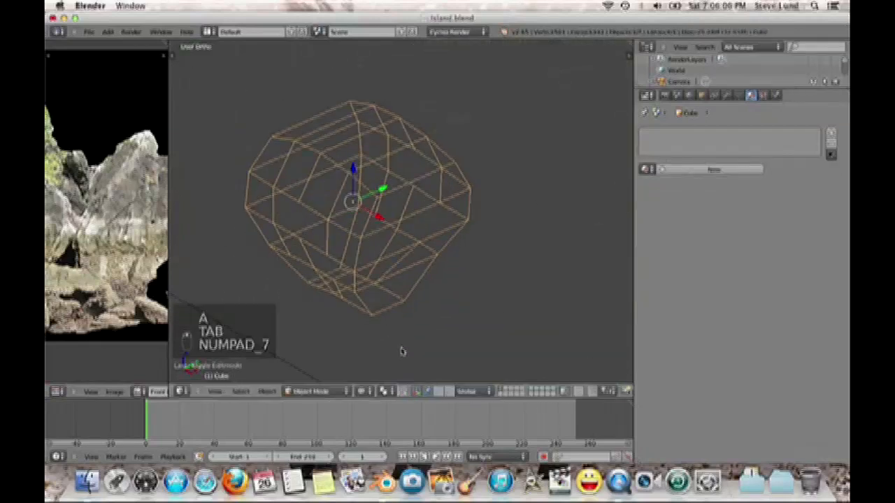
key("Tab")
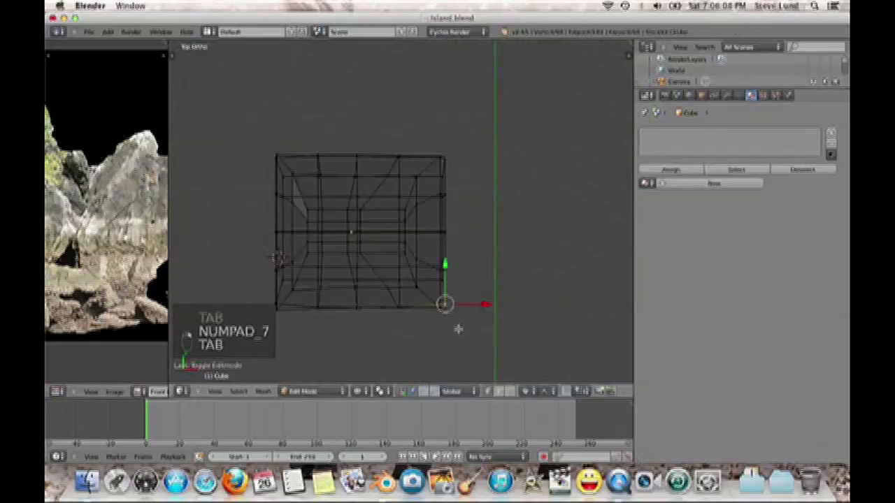
key("g")
scroll(452, 324, "up", 4)
scroll(435, 312, "down", 3)
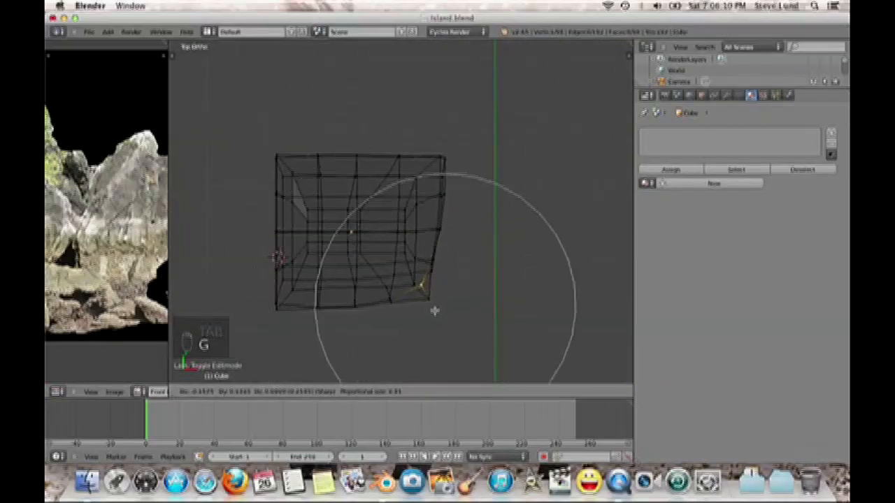
left_click(434, 310)
Pull the front-left, back-left and back-right corner vertices inward to round the shape seen from above
right_click(254, 319)
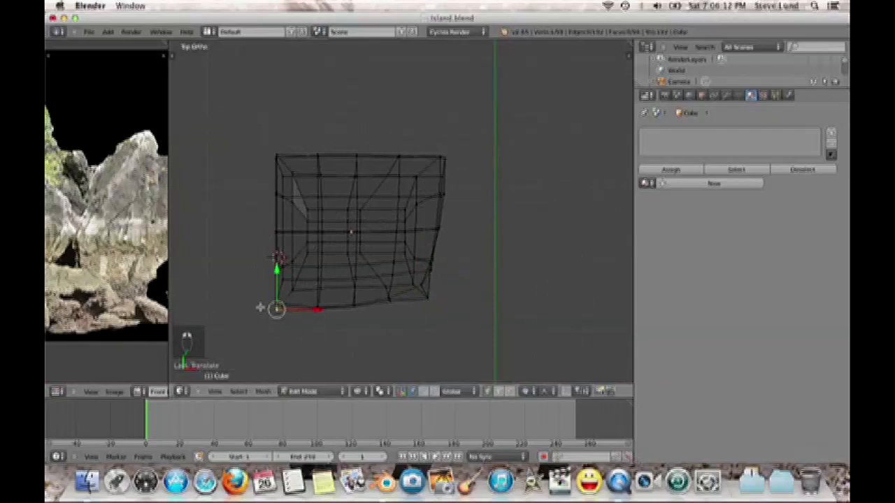
key("g")
left_click(287, 289)
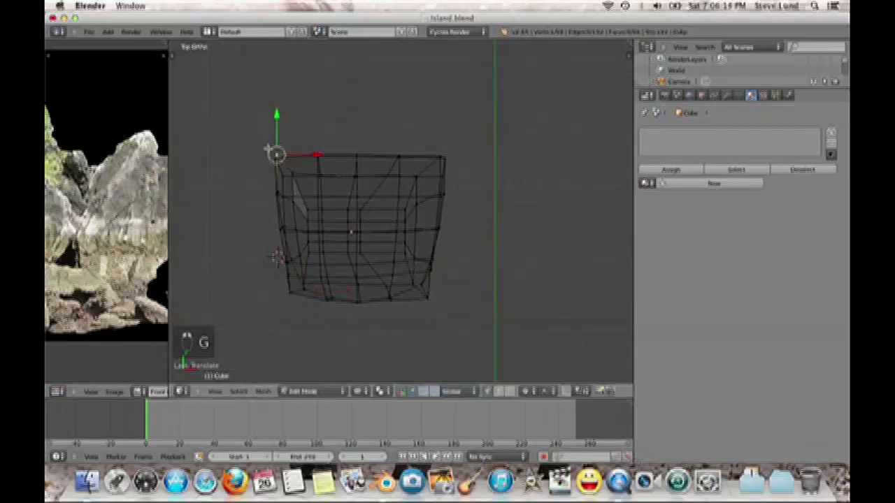
key("g")
left_click(300, 175)
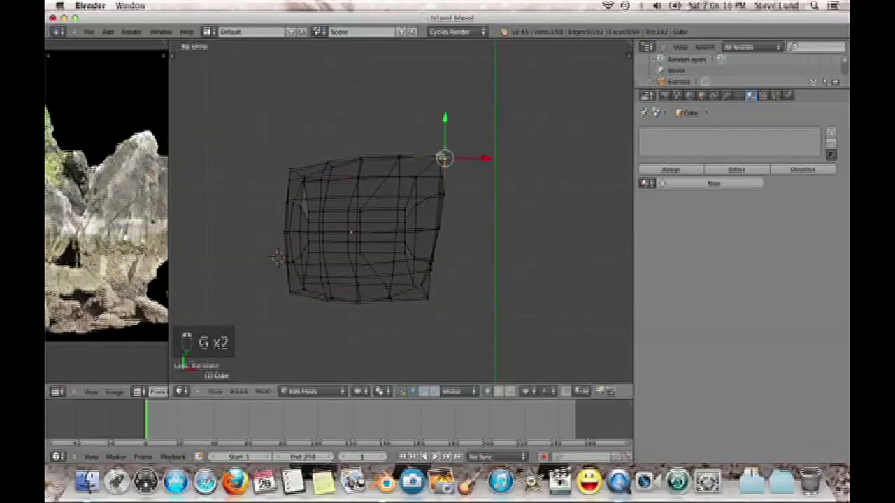
key("g")
left_click(402, 176)
Move the front-right corner vertex further inward and pull the middle vertex of the right side outward
right_click(425, 301, "shift")
key("f")
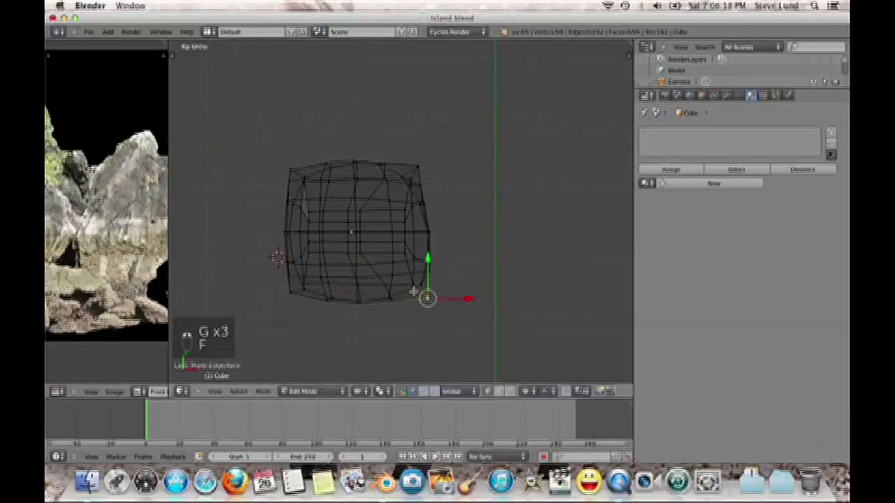
key("g")
left_click(398, 269)
right_click(438, 228)
key("g")
left_click(478, 229)
In the front view, pull the left side's middle vertex outward and adjust the upper-left corner vertex
key("KP_0")
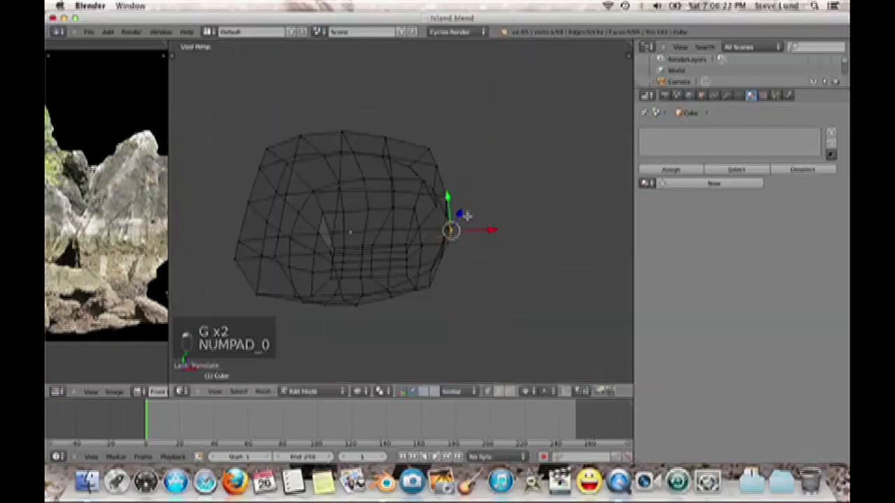
key("KP_1")
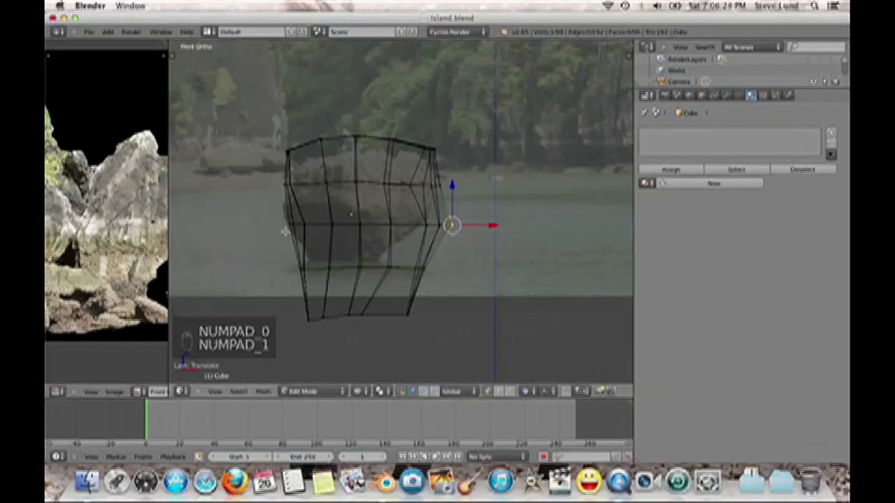
key("g")
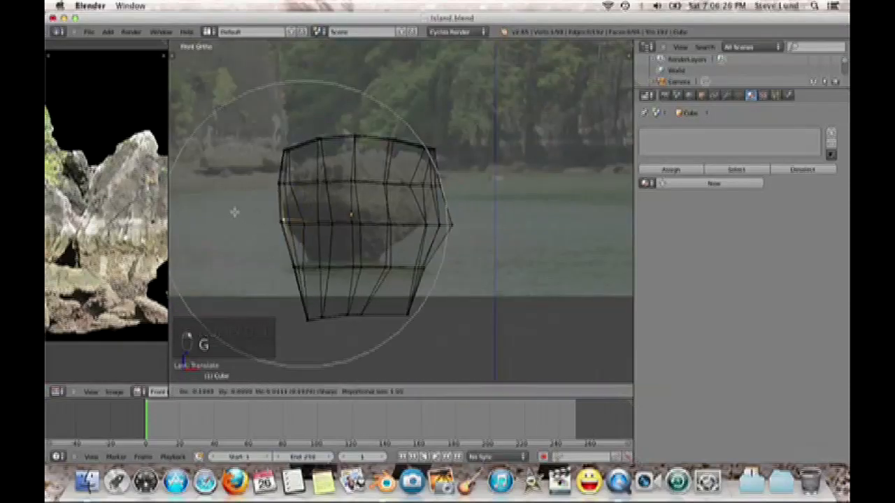
left_click(224, 208)
key("g")
left_click(321, 155)
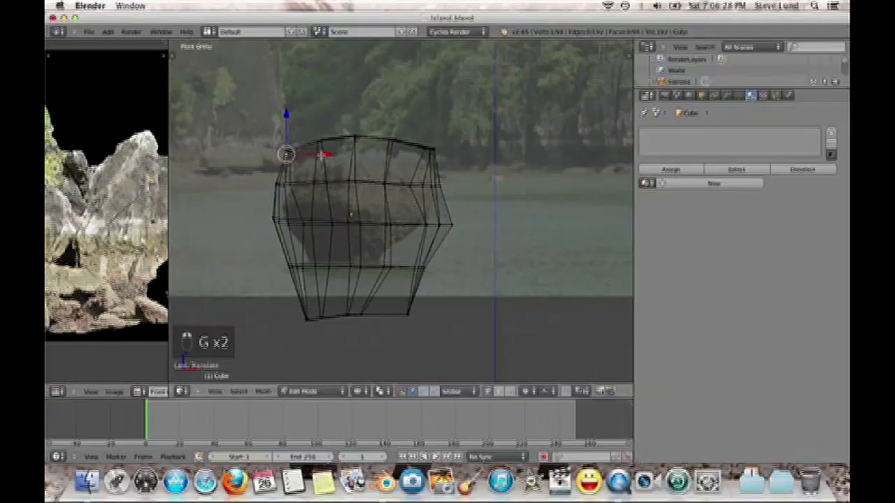
Reposition the widest vertex and the one above it on the mesh's right side to match the rock outline in the photo
right_click(454, 220)
key("g")
left_click(435, 225)
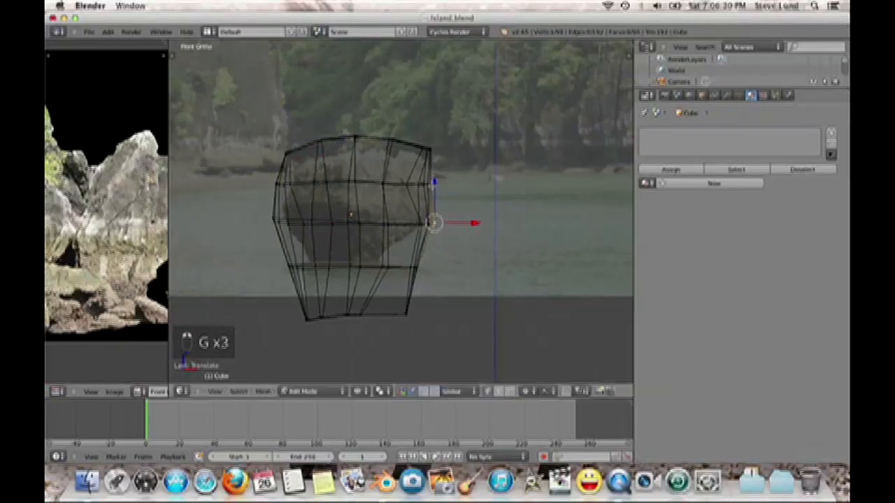
right_click(436, 183)
key("g")
scroll(461, 181, "up", 4)
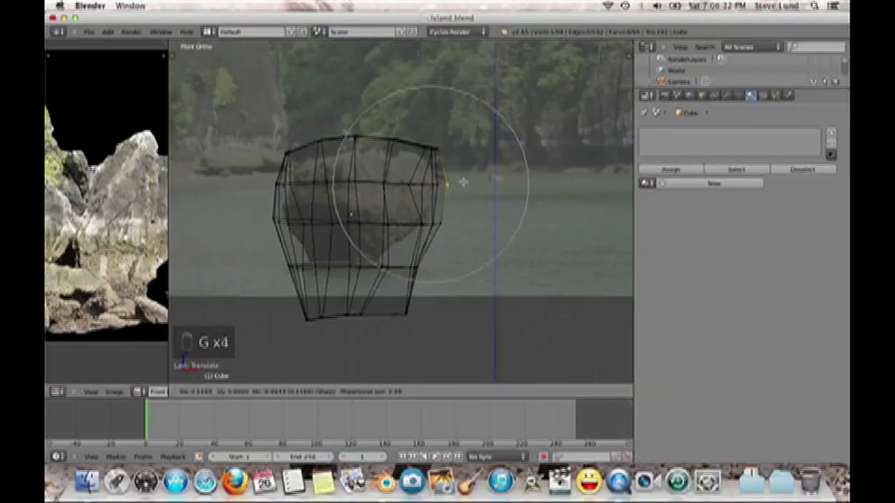
left_click(464, 182)
Pull the mesh's lower right vertices inward with proportional editing to follow the rock's tapering base
right_click(422, 267)
key("g")
scroll(413, 267, "up", 2)
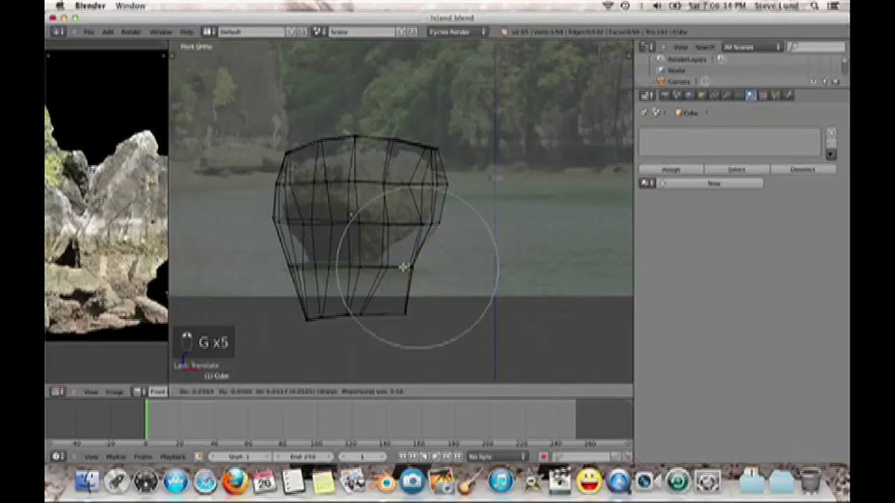
scroll(393, 264, "down", 3)
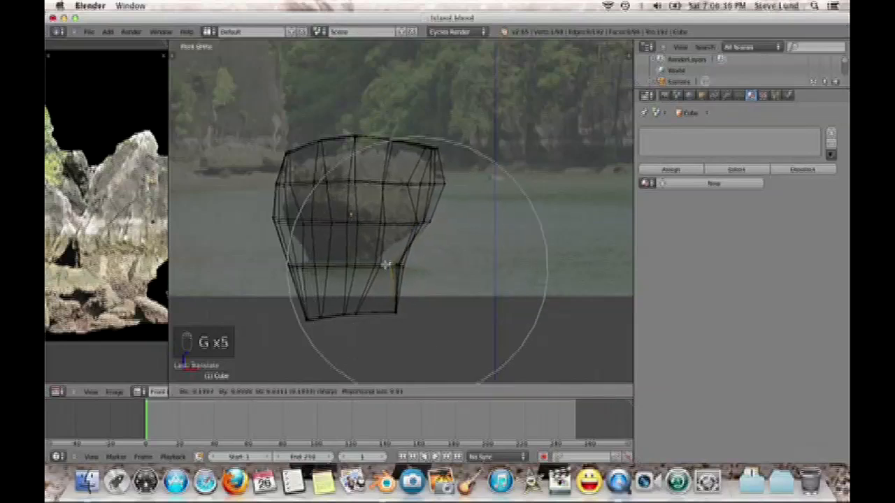
left_click(392, 264)
Move the middle right vertex back out to the rock's edge and pull the bottom right corner inward
right_click(425, 224)
key("g")
scroll(433, 223, "up", 1)
left_click(439, 224)
right_click(396, 309)
key("g")
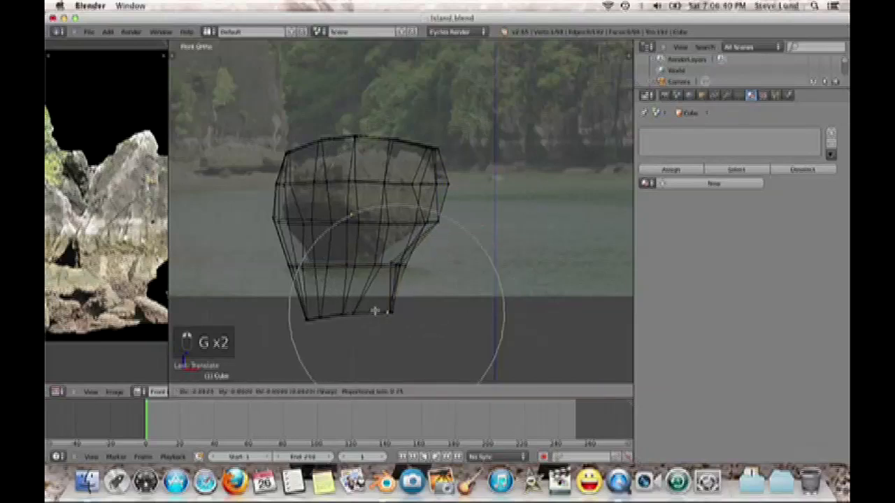
left_click(374, 308)
key("a")
key("Tab")
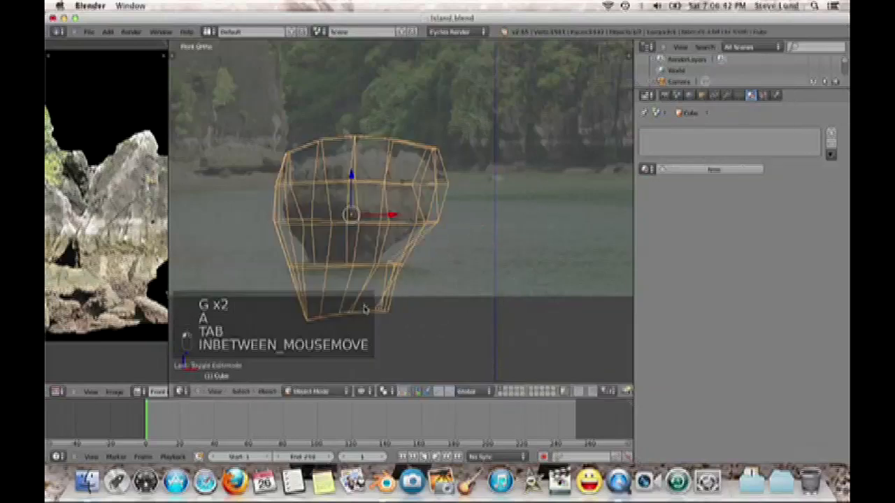
In solid shading, lower the two middle vertices of the rock's front top edge along Z with proportional editing
key("Tab")
key("z")
mouse_move(430, 230)
middle_mouse_down()
mouse_move(412, 241)
mouse_move(387, 171)
middle_mouse_up()
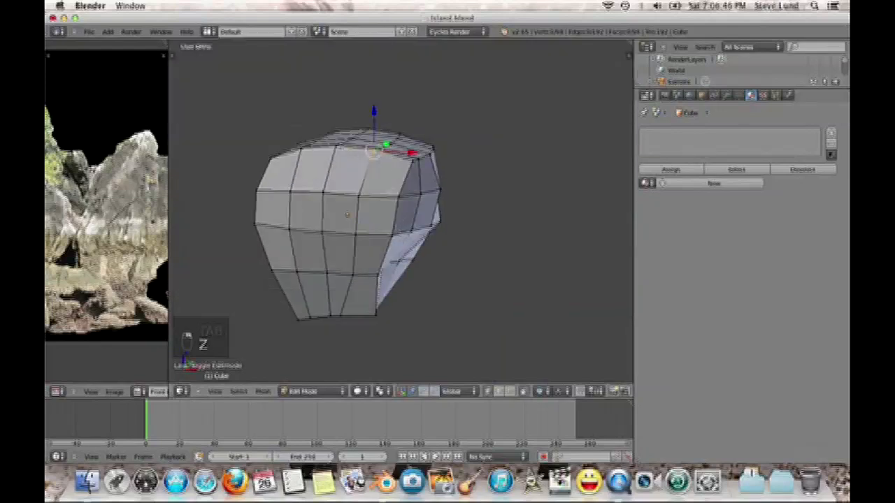
right_click(337, 146, "shift")
left_click_drag(353, 119, 355, 135)
scroll(355, 133, "down", 1)
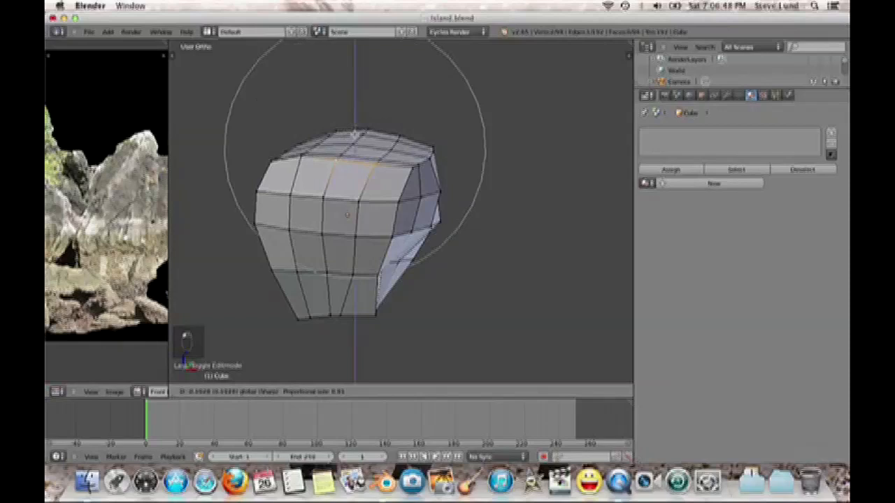
scroll(286, 56, "up", 1)
mouse_move(354, 133)
left_mouse_down()
mouse_move(342, 119)
mouse_move(343, 129)
left_mouse_up()
scroll(342, 121, "up", 5)
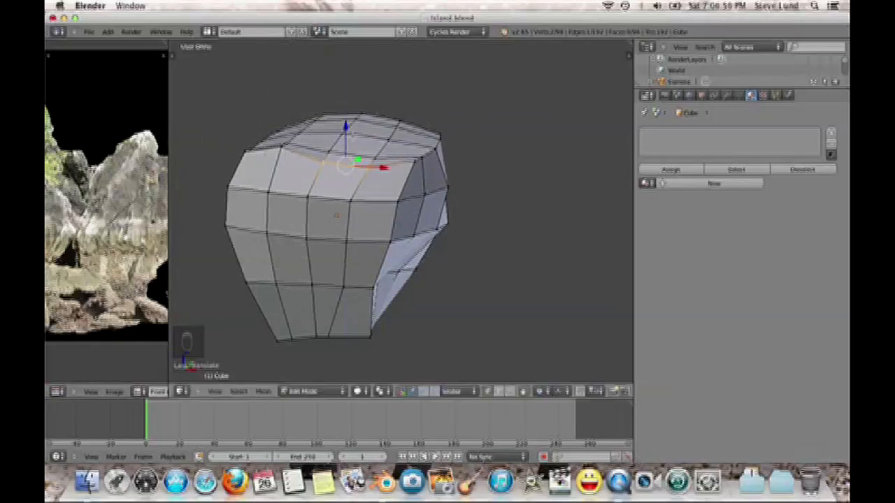
Lower the front right top corner and the raised vertices on the right side of the rock's top
right_click(416, 159)
left_click_drag(416, 120, 415, 147)
middle_click_drag(445, 160, 411, 152)
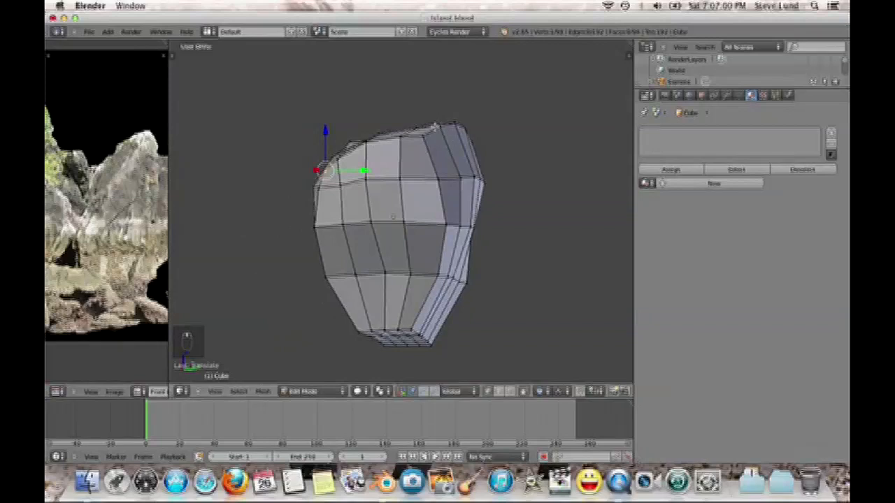
right_click(453, 124)
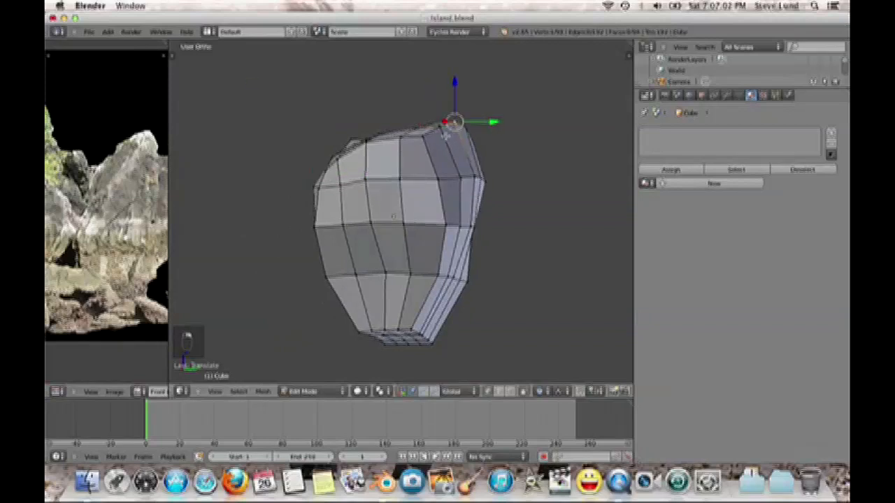
key("g")
scroll(449, 107, "down", 4)
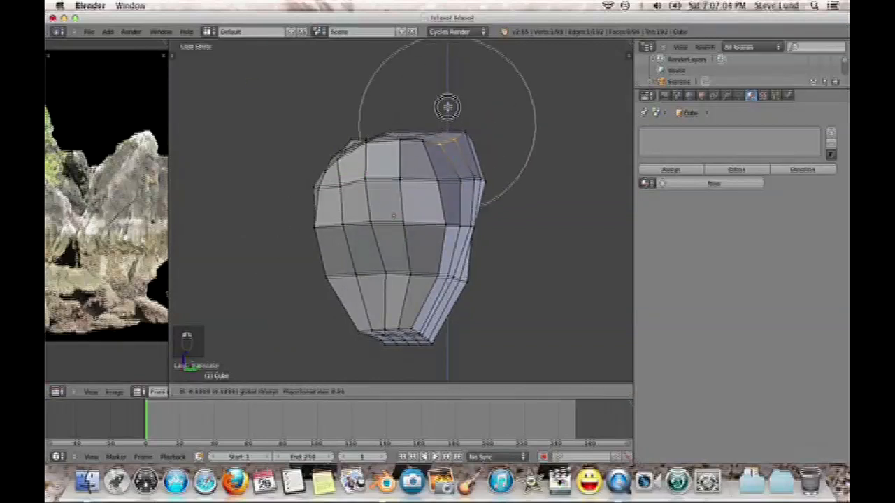
left_click(448, 106)
From the front view, move the lower right front vertex and the one above it inward along X
middle_click_drag(486, 140, 490, 182)
key("KP_0")
key("KP_1")
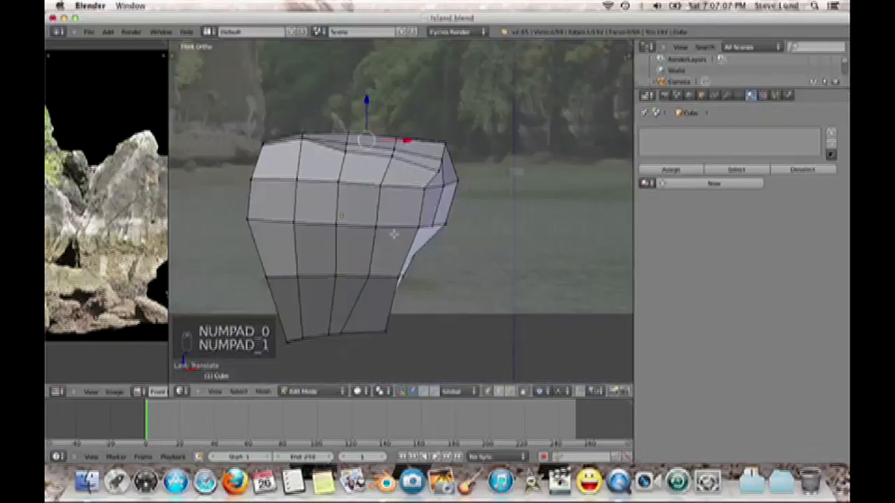
right_click(393, 277)
key("g")
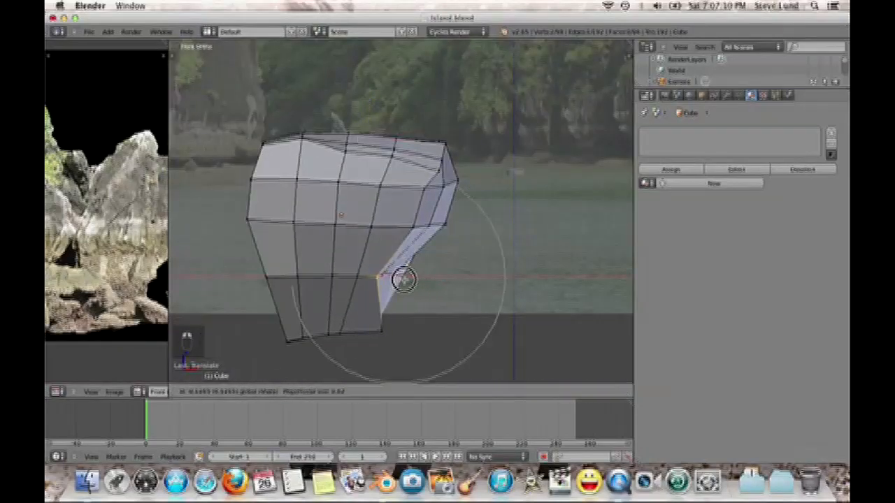
right_click(409, 230)
left_click_drag(449, 233, 437, 228)
Select the whole mesh and, in wireframe camera view, move it over the rock in the background photo
key("a")
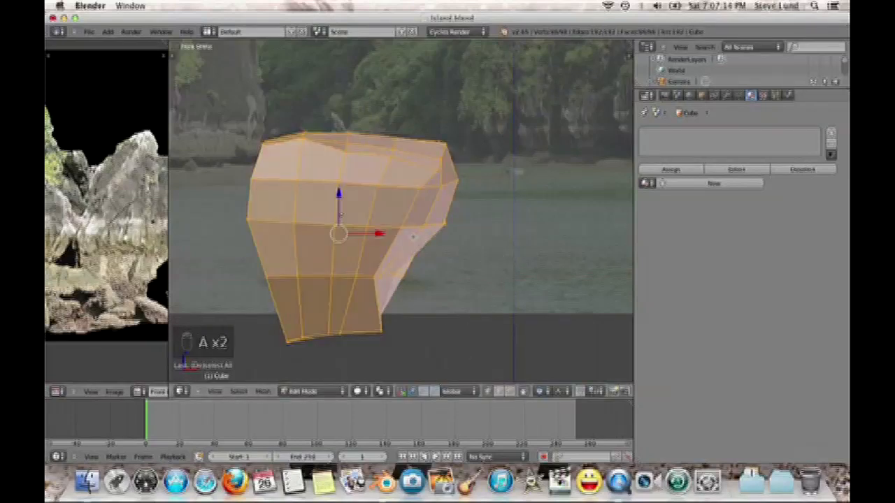
key("KP_1")
key("KP_0")
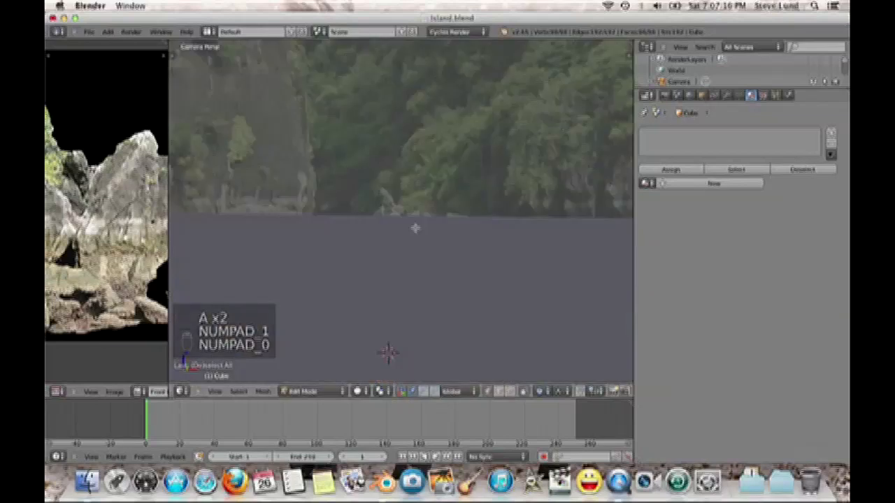
key("z")
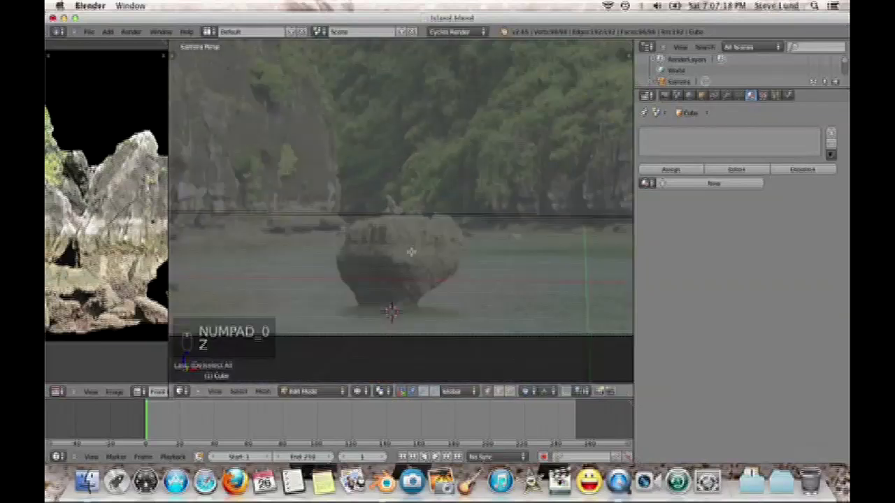
key("g")
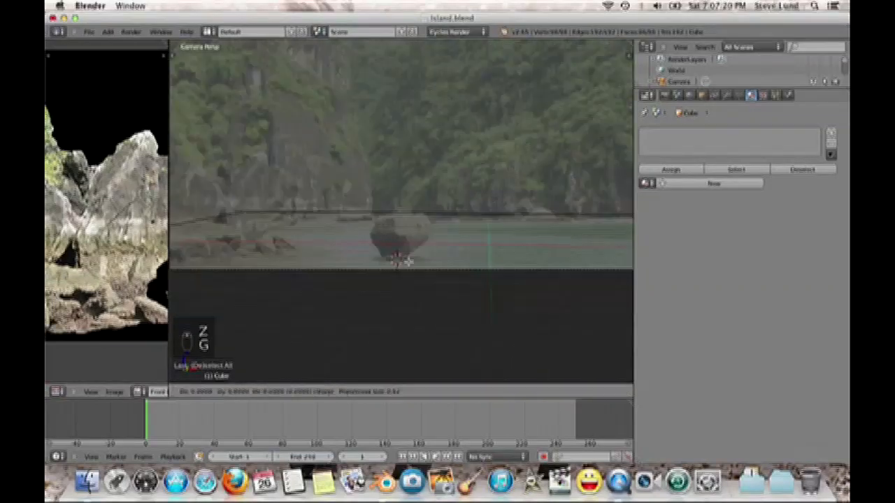
left_click(480, 334)
key("g")
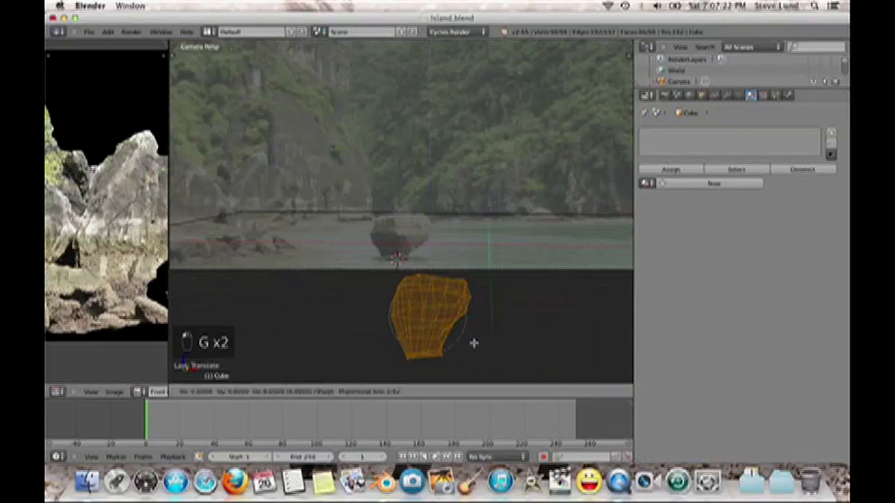
left_click(451, 271)
scroll(451, 271, "up", 3)
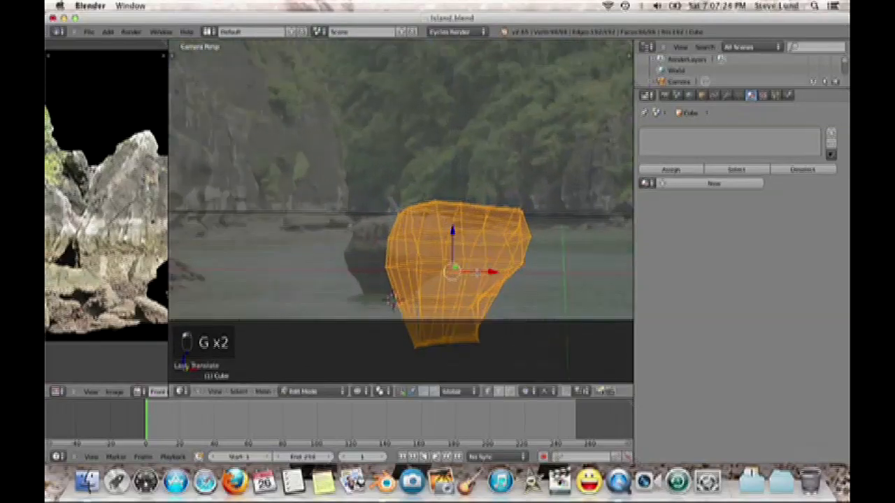
key("g")
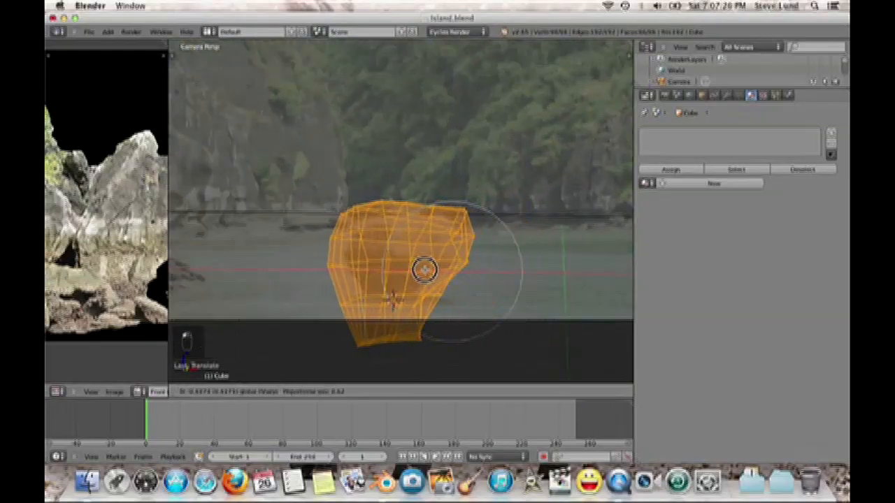
left_click(427, 270)
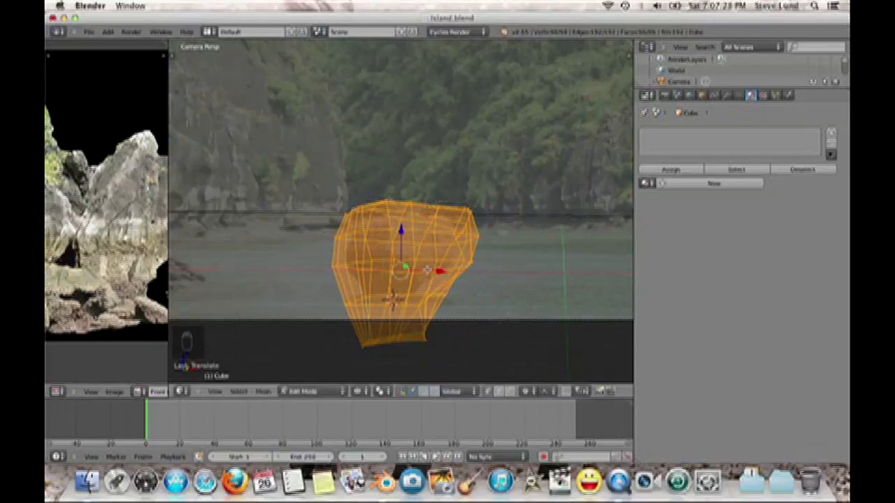
Unwrap the mesh with Project From View and widen the UV editor to show the full layout
key("u")
left_click(428, 270)
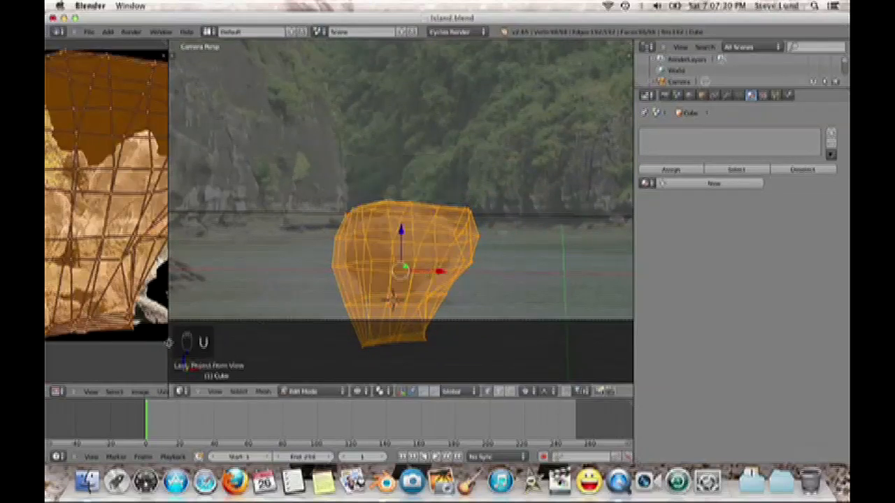
left_click_drag(168, 333, 467, 334)
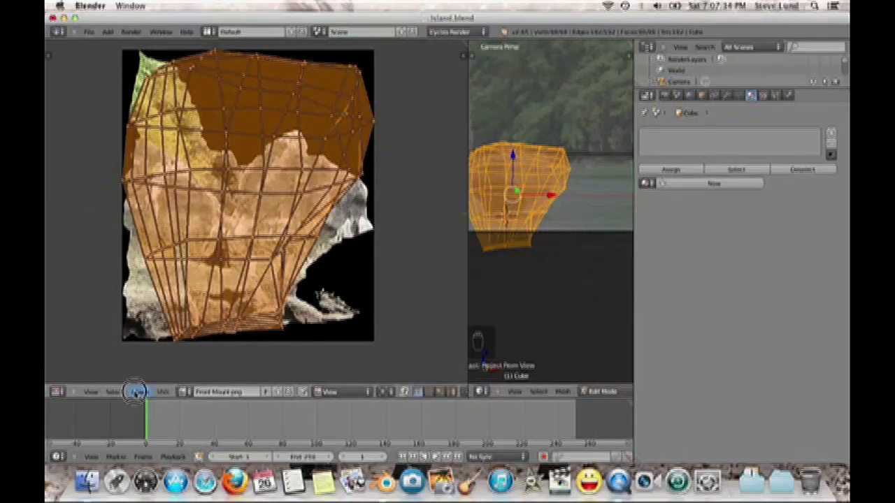
Open Rock.png as the image behind the UV layout
left_click(140, 391)
left_click(155, 371)
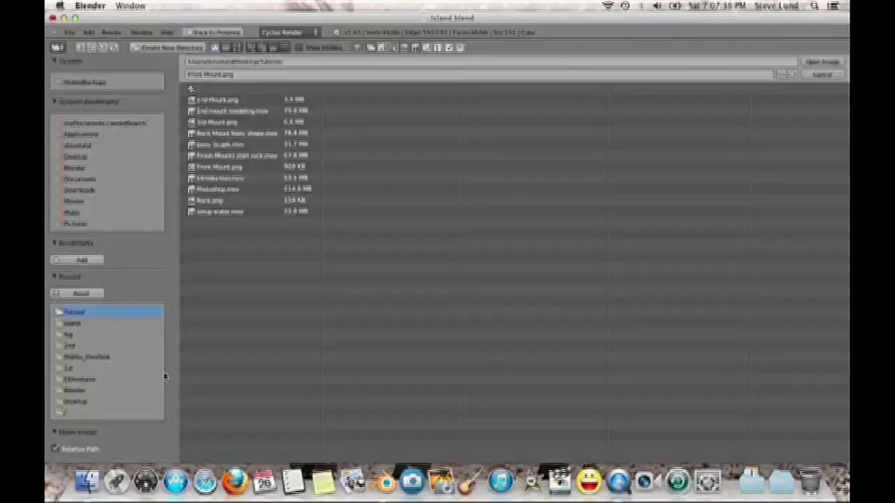
double_click(208, 203)
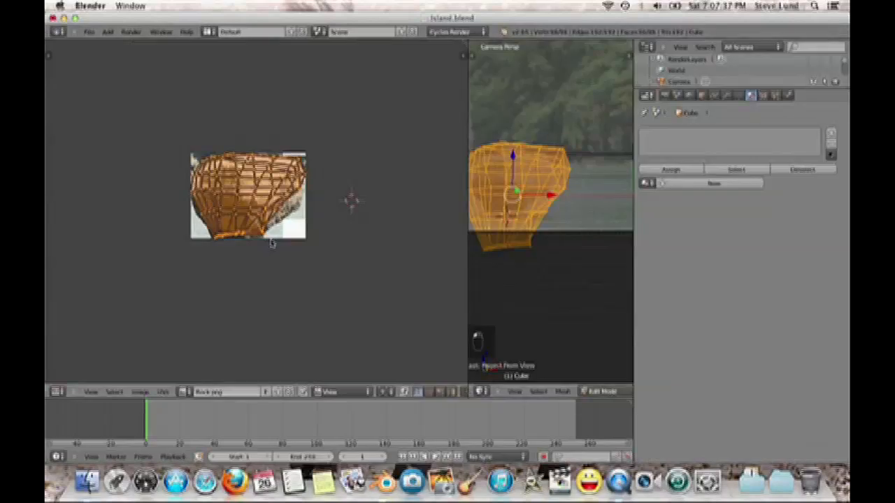
scroll(272, 242, "up", 3)
Move the UV vertices on the layout's lower right side outward to the edge of the rock texture
key("a")
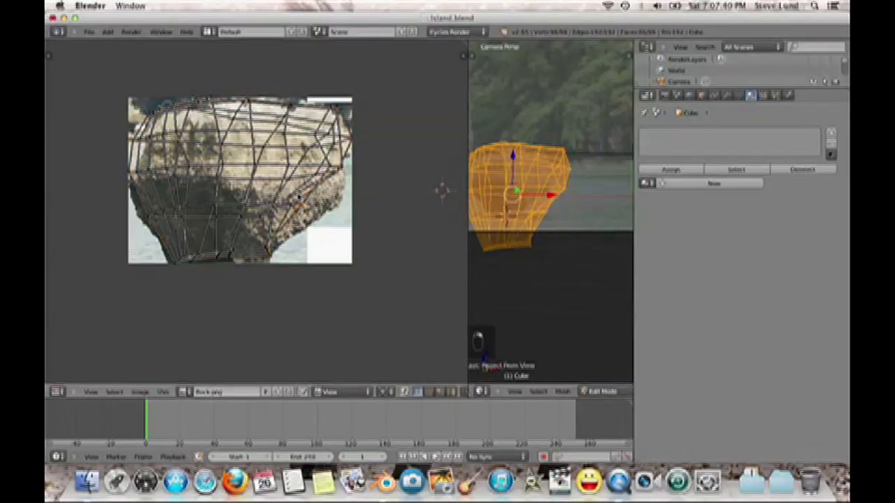
key("g")
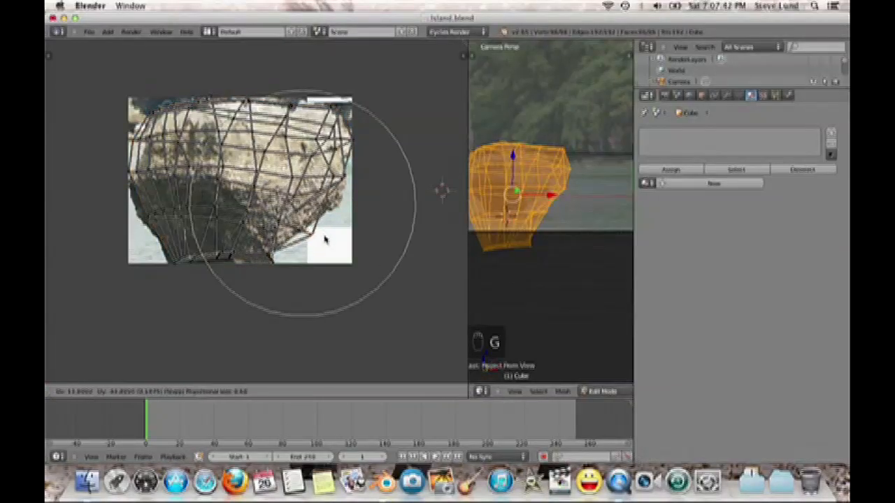
left_click(326, 234)
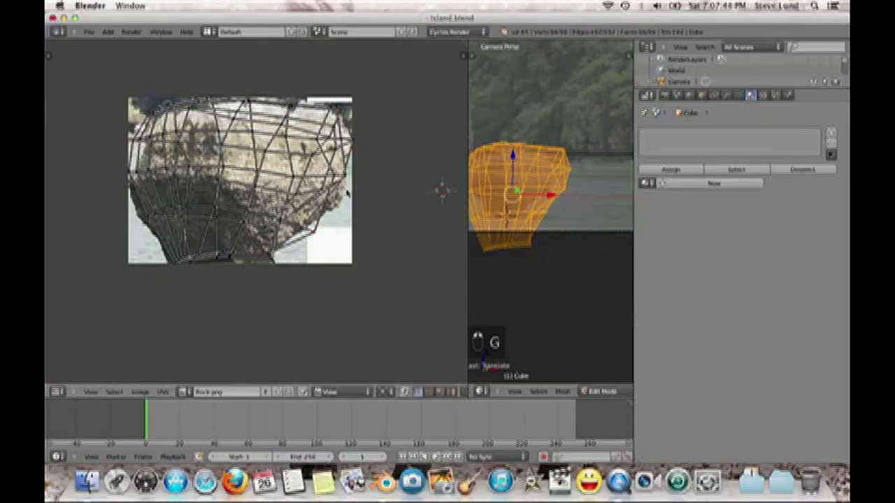
key("g")
left_click(355, 179)
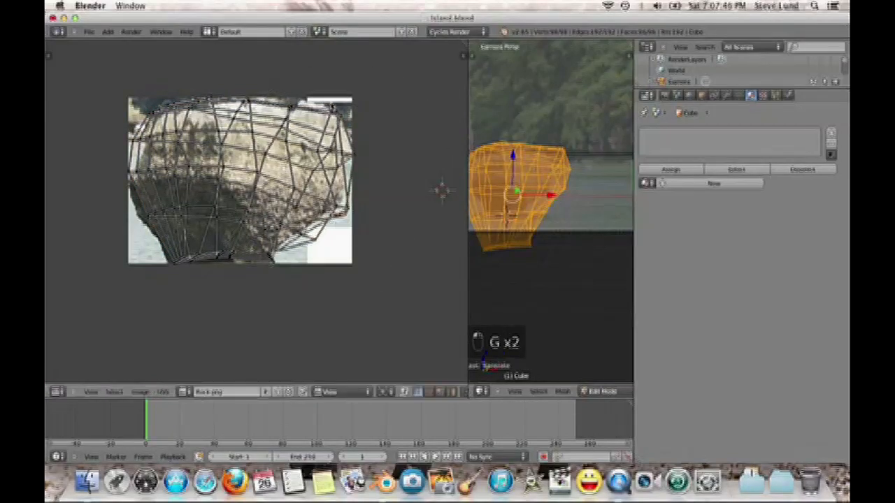
Raise the UV vertices along the layout's top edge to the upper edge of the rock texture
key("g")
left_click(244, 107)
key("g")
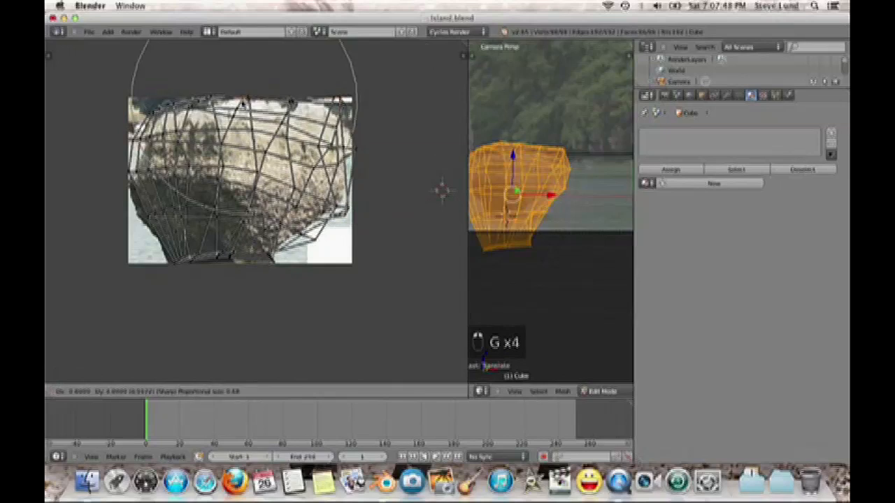
left_click(196, 137)
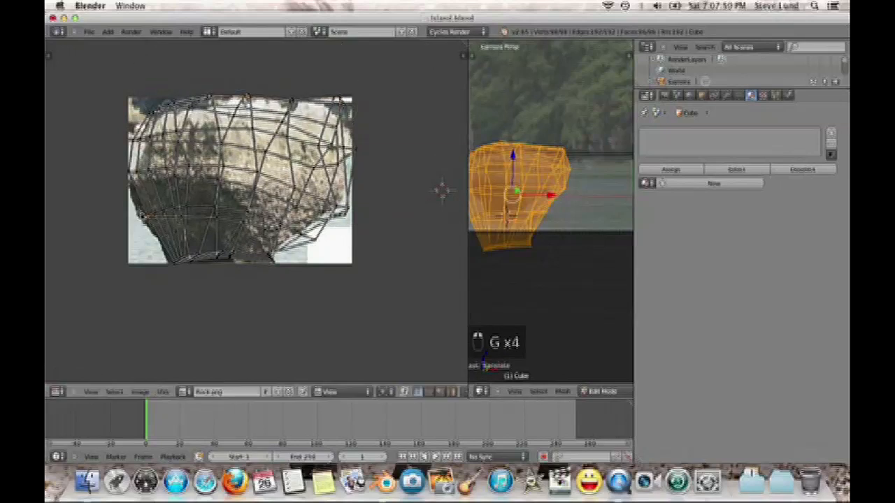
Move the lower left and bottom UV vertices down so the layout covers the base of the rock texture
key("g")
left_click(172, 262)
key("g")
left_click(202, 273)
key("g")
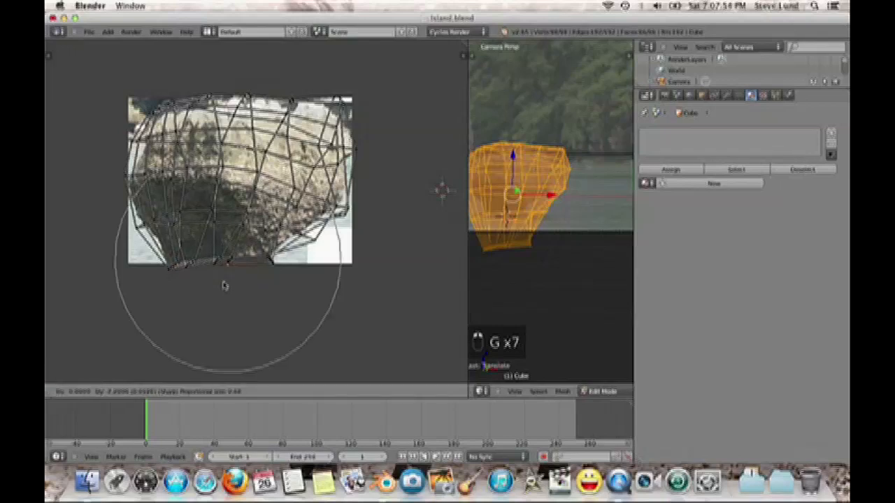
left_click(227, 292)
key("g")
left_click(305, 249)
Pull the lower right UV vertices inward to the rock texture's edge and clear the UV selection
key("g")
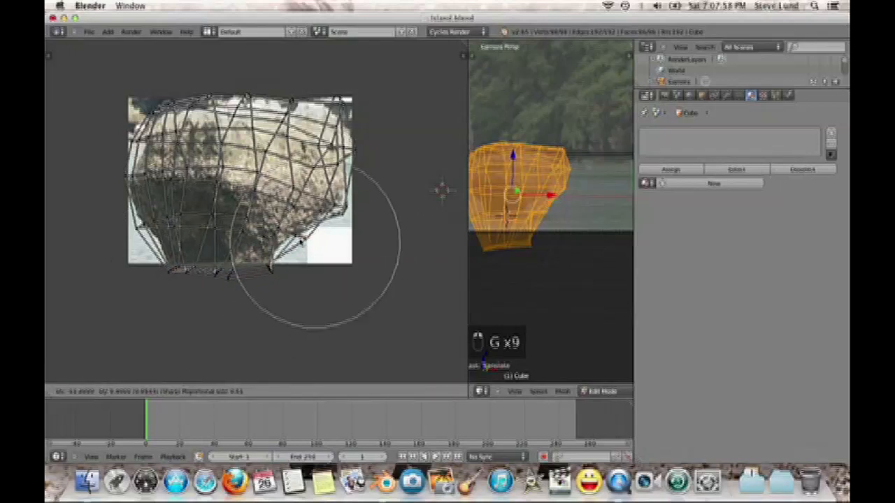
left_click(303, 243)
key("a")
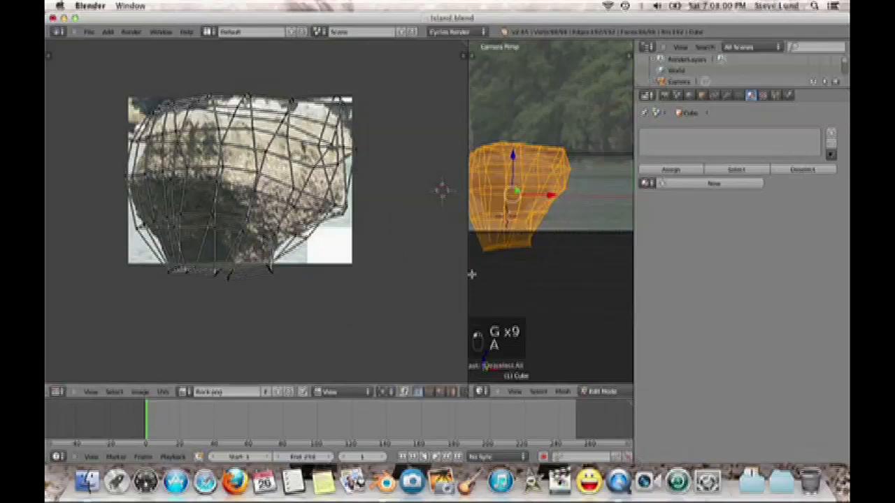
Create a new material for the small rock with an Image Texture using Rock.png as its Diffuse BSDF color
left_click(713, 184)
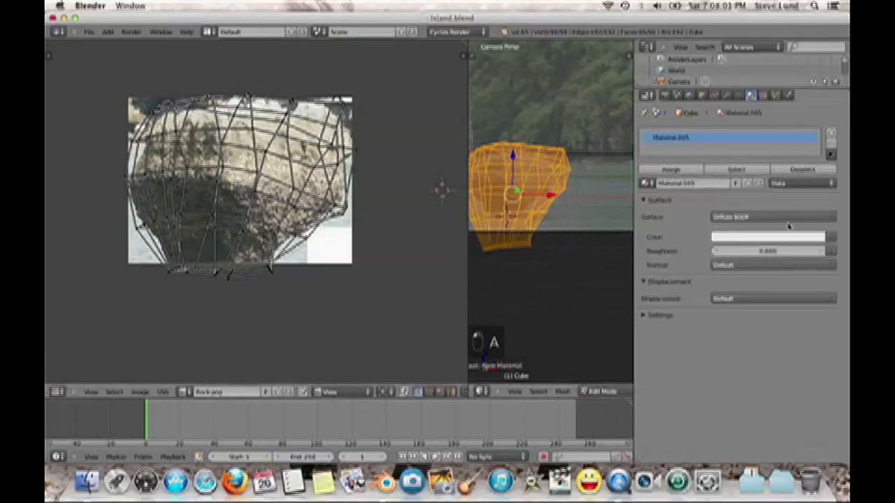
left_click(839, 240)
left_click(625, 260)
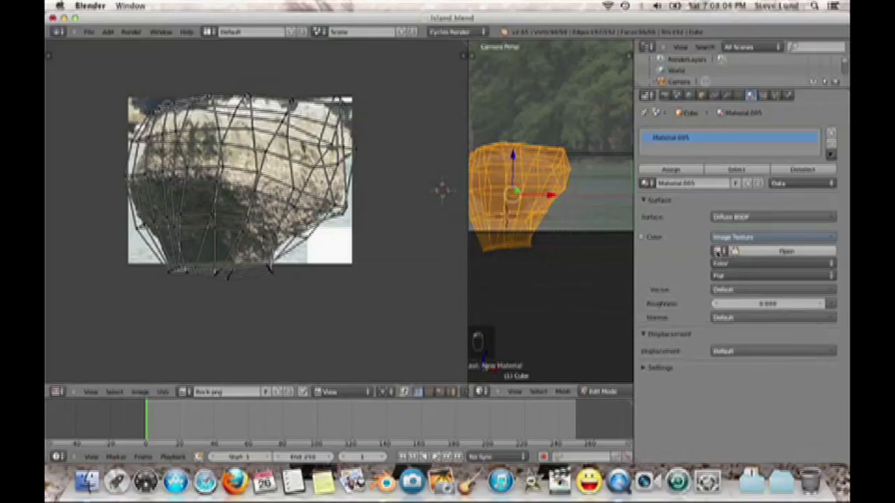
left_click(718, 252)
left_click(749, 303)
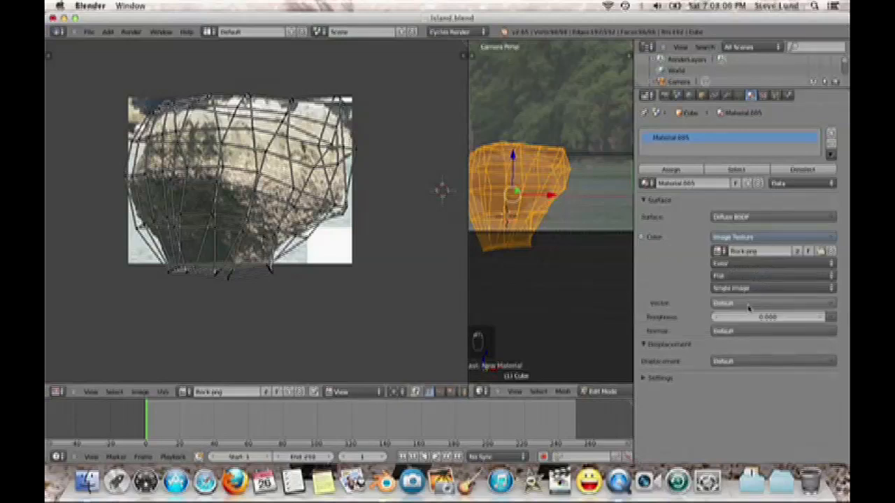
Widen the 3D view with Texture viewport shading and return the rock to Object Mode
left_click_drag(467, 286, 333, 285)
left_click(524, 392)
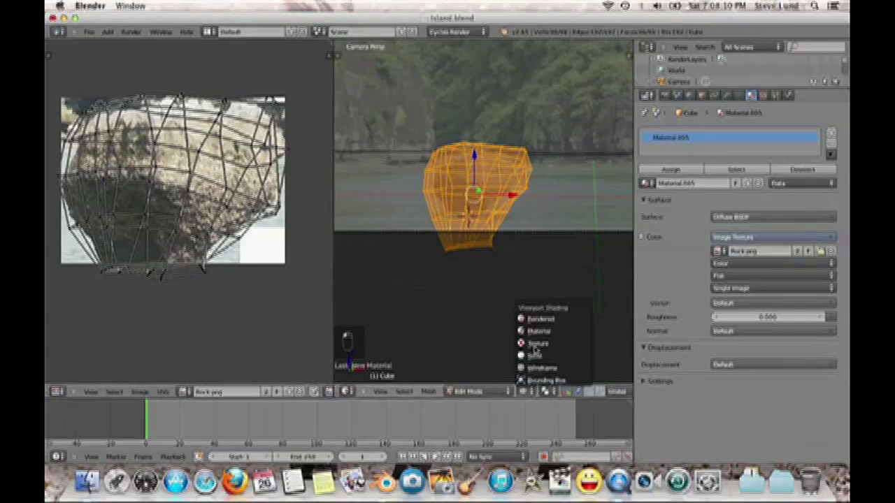
left_click(536, 344)
key("a")
key("Tab")
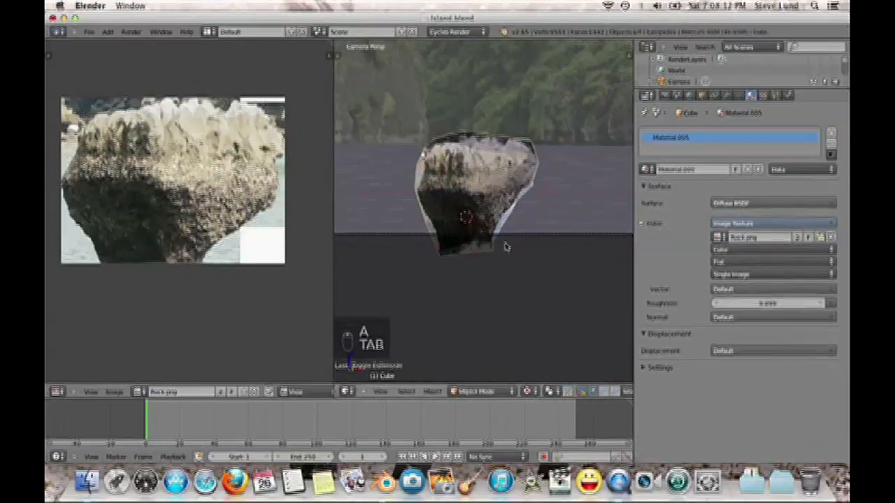
Apply smooth shading to the small rock
scroll(507, 247, "up", 6)
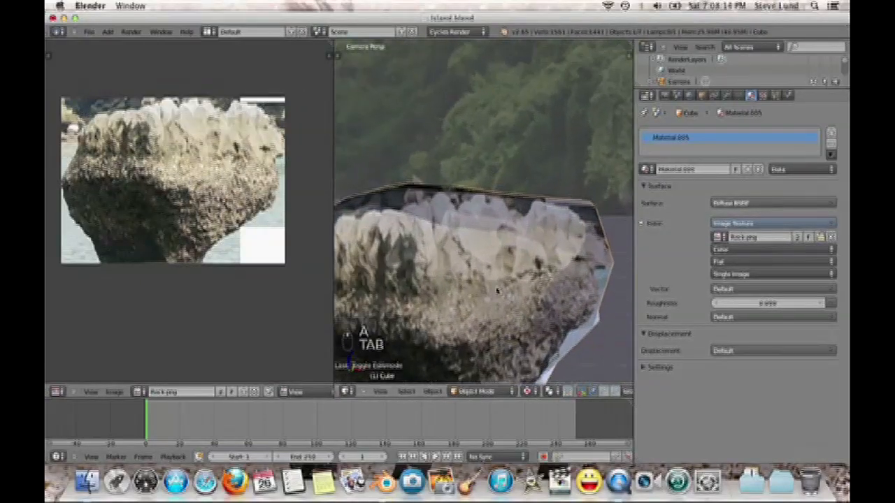
key("t")
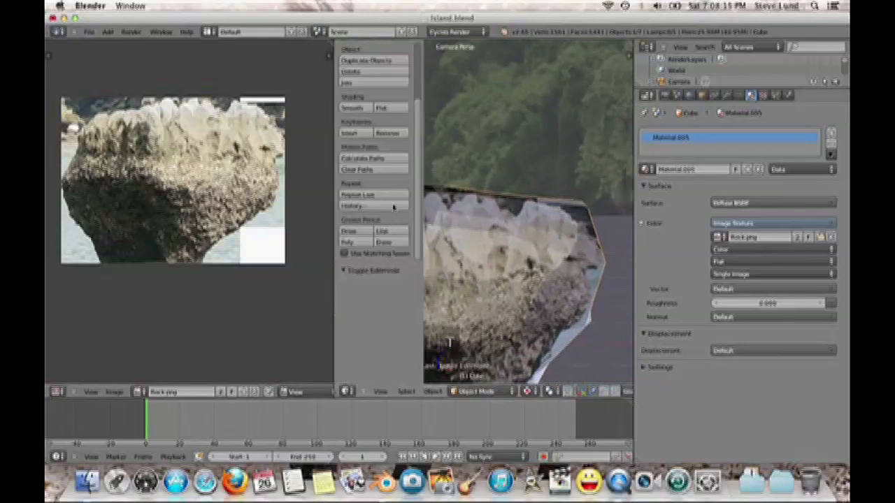
left_click(352, 108)
key("t")
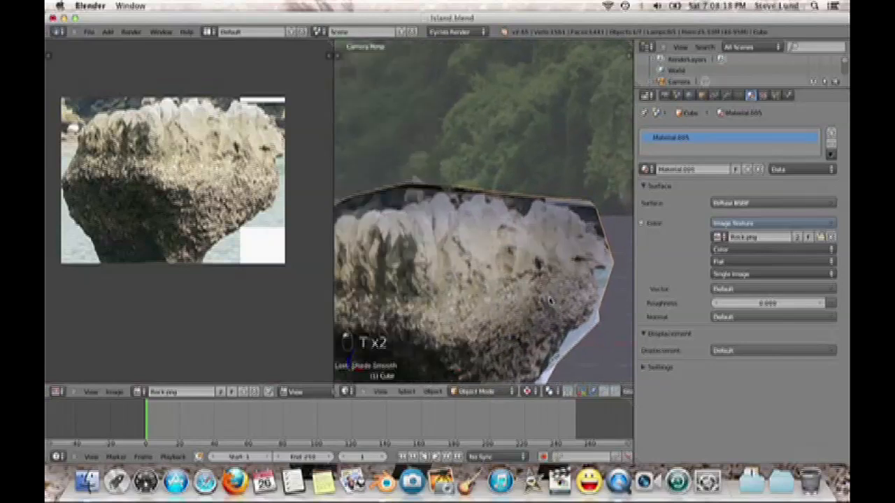
scroll(550, 301, "down", 4)
scroll(528, 299, "up", 4)
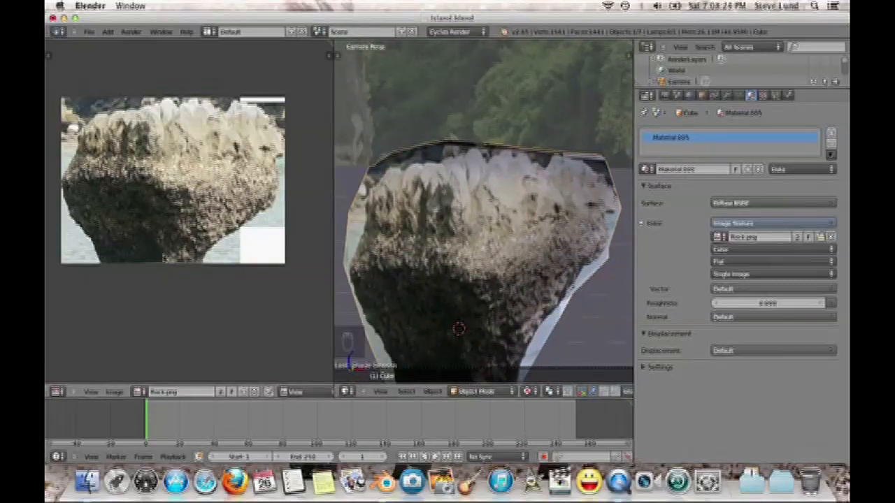
Enable Premultiply for the Rock.png image
key("n")
left_click(55, 252)
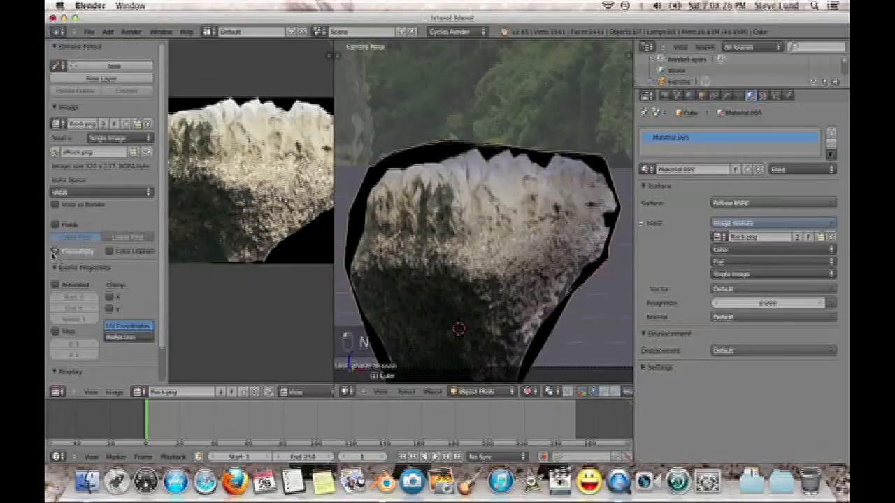
key("t")
scroll(421, 265, "down", 2)
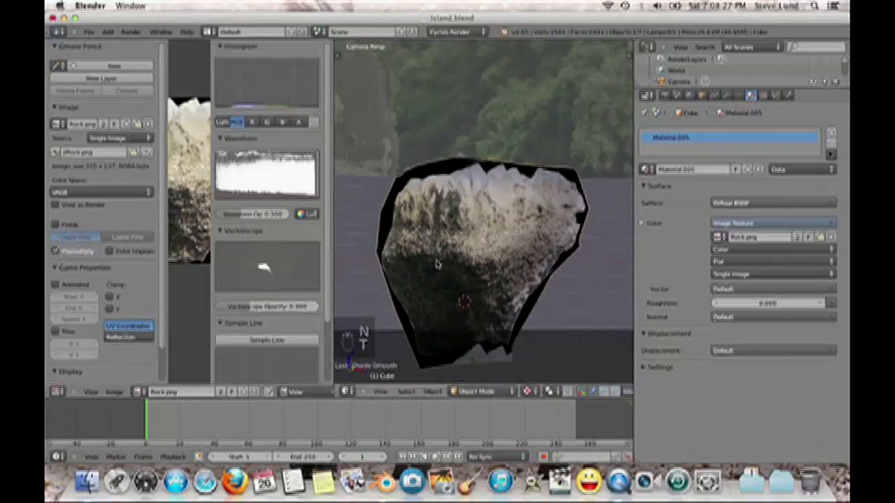
Deselect the small rock and unhide the scene's hidden mountain and rock objects, leaving nothing selected
key("a")
scroll(437, 264, "down", 4)
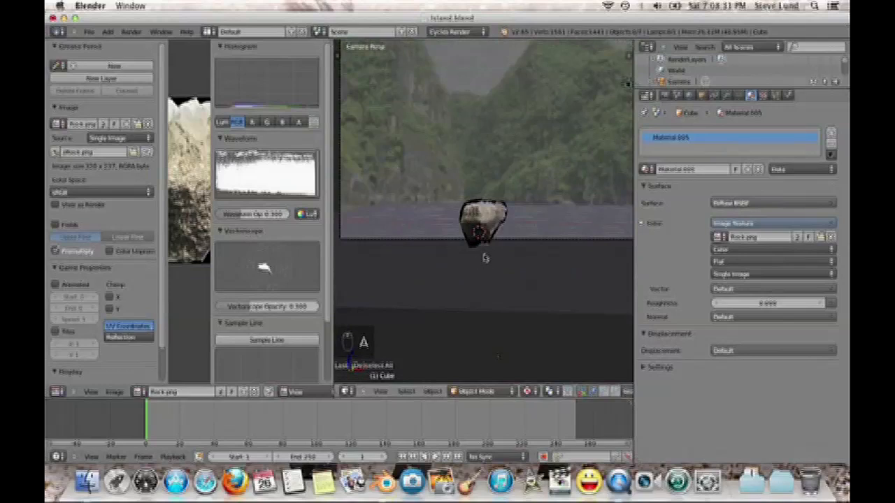
key("alt+h")
scroll(516, 231, "down", 3)
key("a")
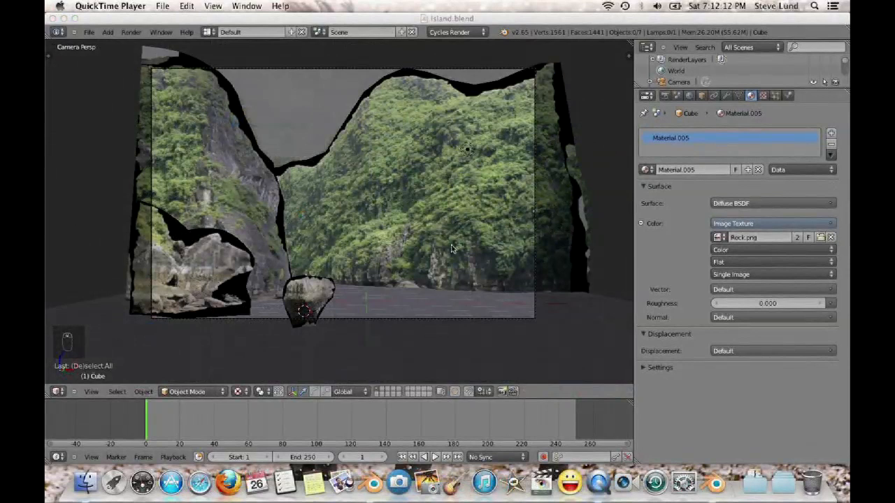
left_click(485, 27)
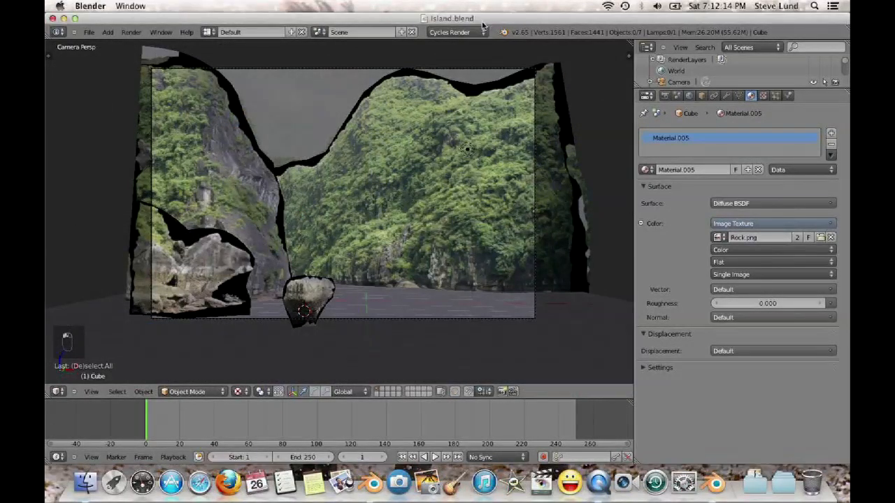
Change the existing point lamp's type to Sun
right_click(465, 148)
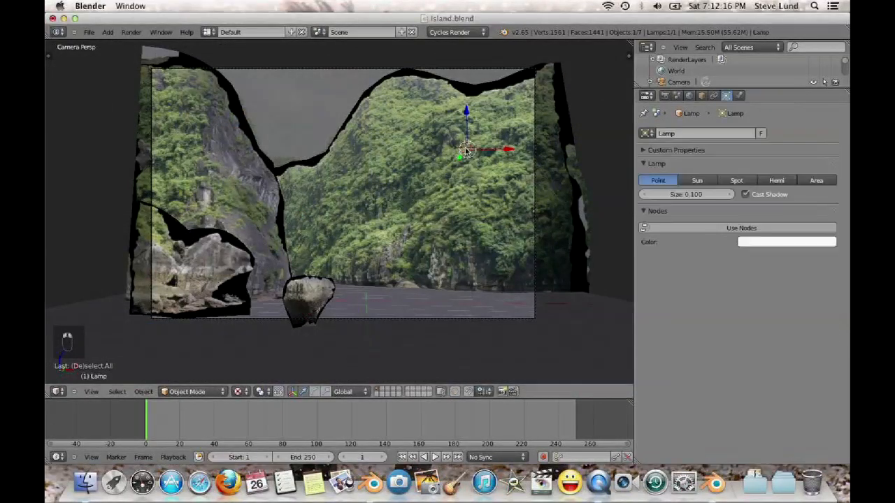
left_click(700, 181)
scroll(501, 220, "down", 3)
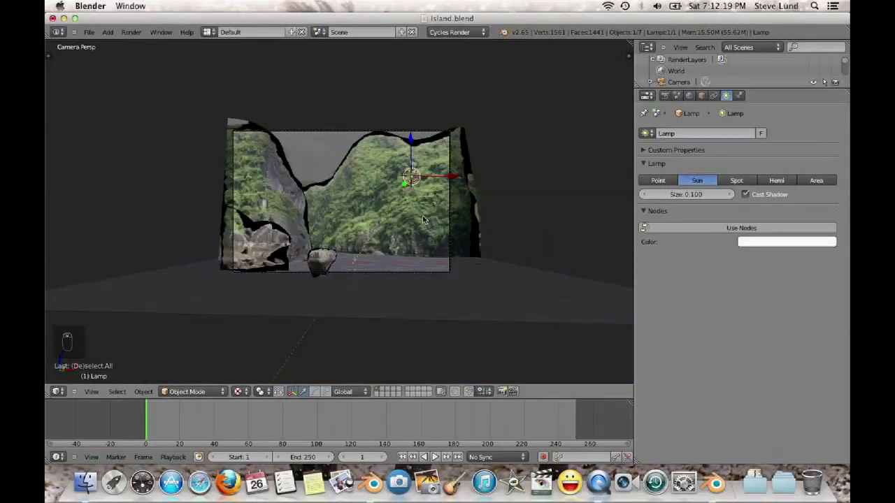
scroll(422, 220, "up", 10)
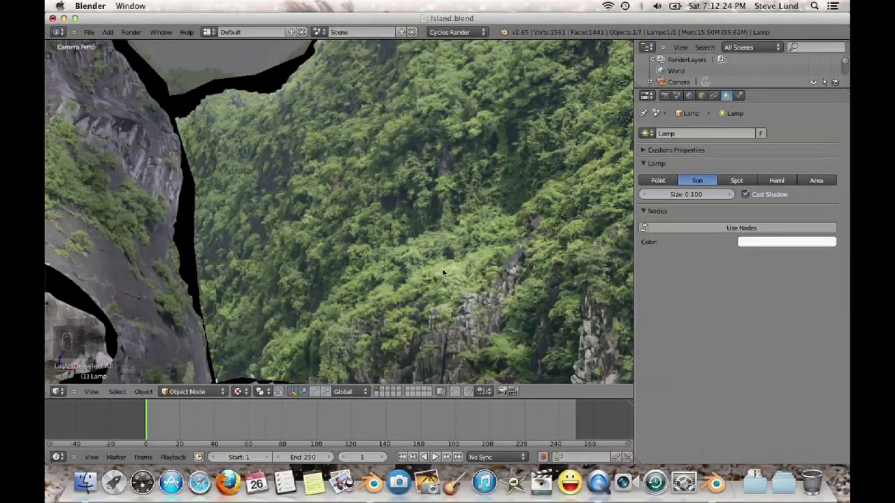
scroll(479, 201, "down", 5)
In top view, move the sun lamp beyond the ground plane's front right corner and rotate it toward the mountains
key("KP_7")
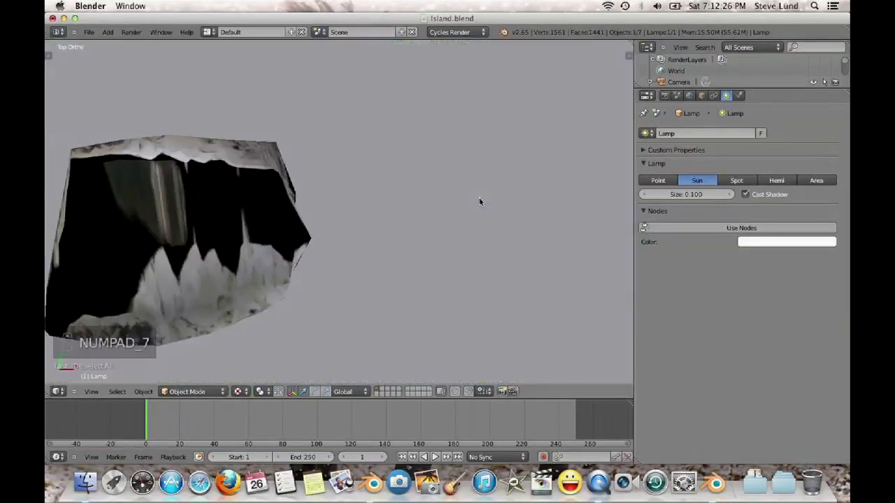
scroll(479, 202, "down", 6)
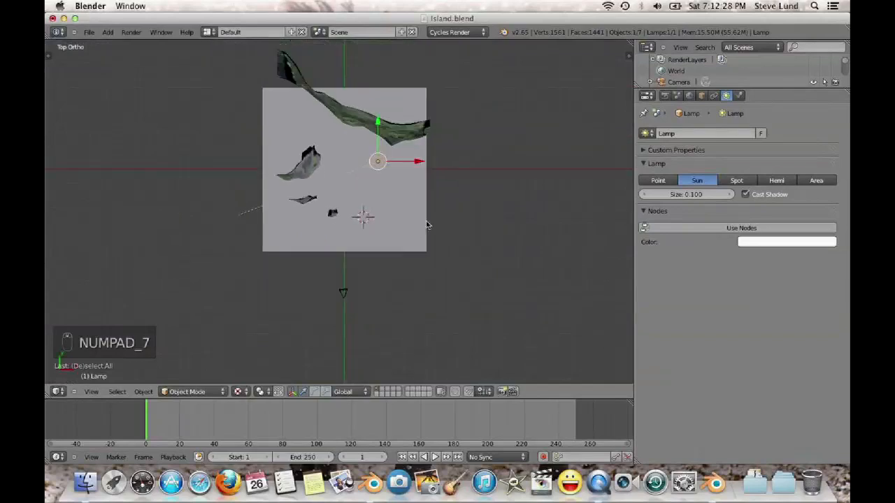
key("r")
left_click(393, 213)
key("g")
left_click(463, 350)
key("r")
key("r")
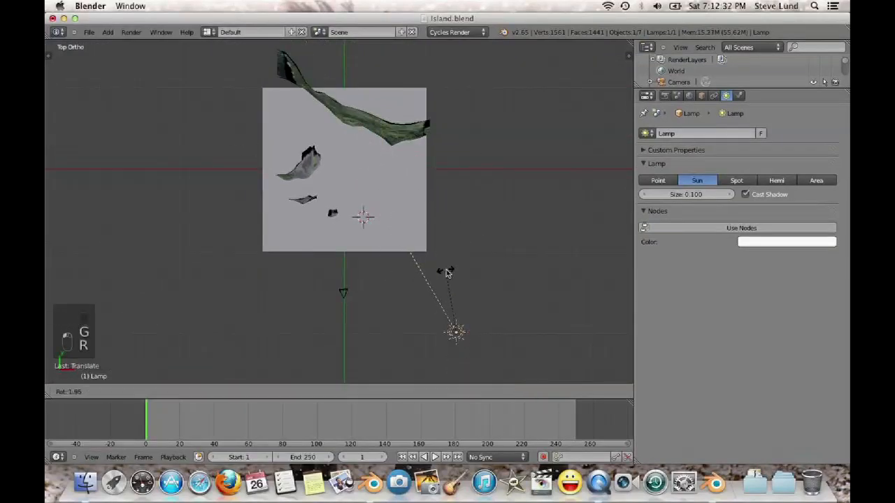
left_click(462, 320)
Raise the sun lamp along the Z axis above the ground plane
middle_click_drag(462, 319, 525, 179)
key("r")
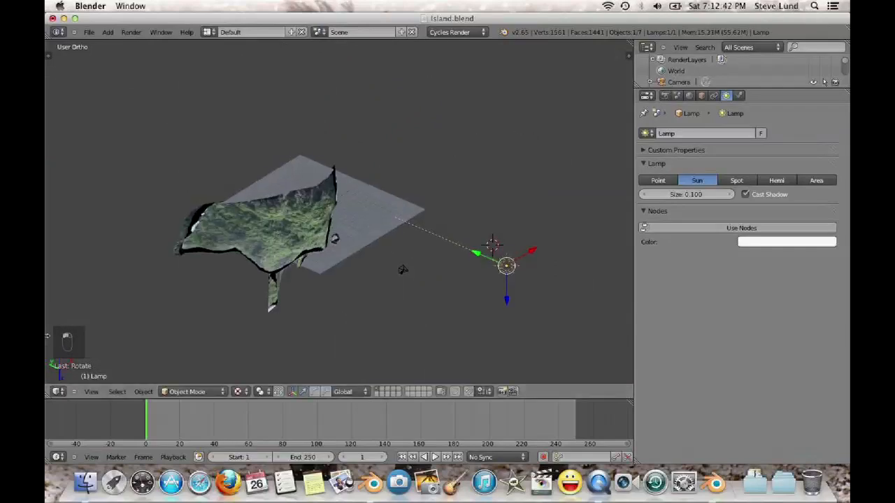
middle_click_drag(52, 313, 237, 242)
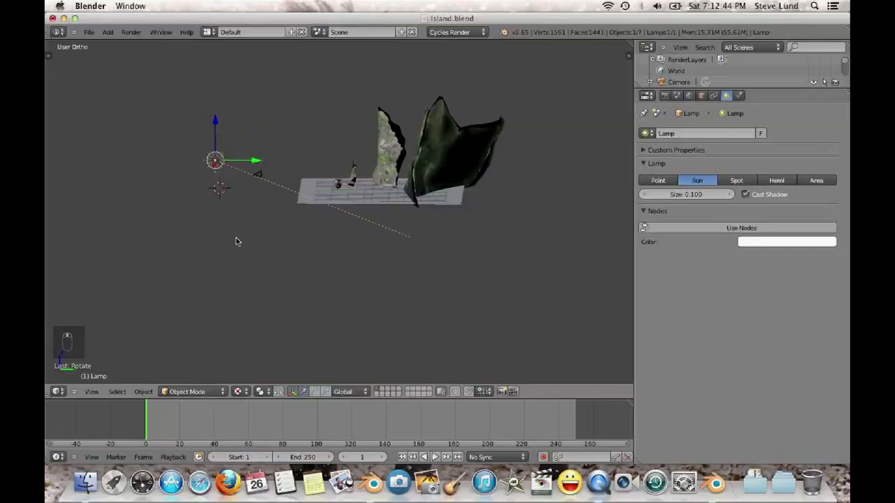
left_click_drag(215, 121, 211, 94)
middle_click_drag(218, 133, 312, 167)
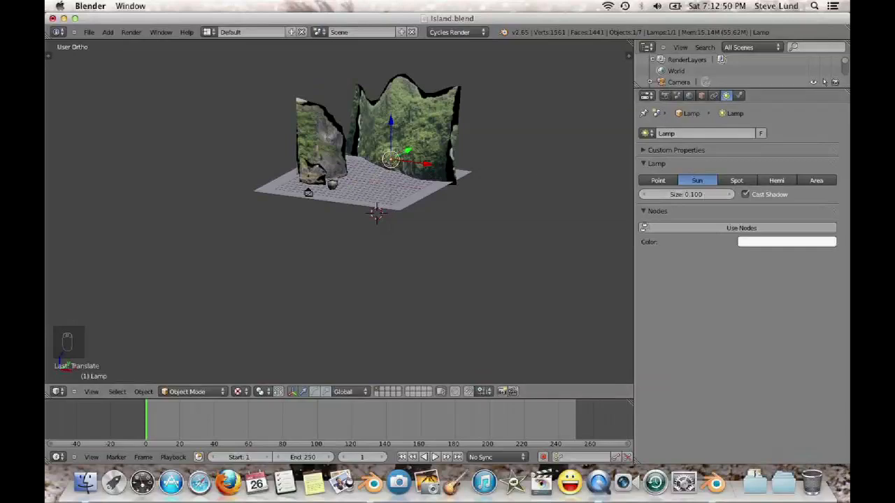
key("ctrl+Right")
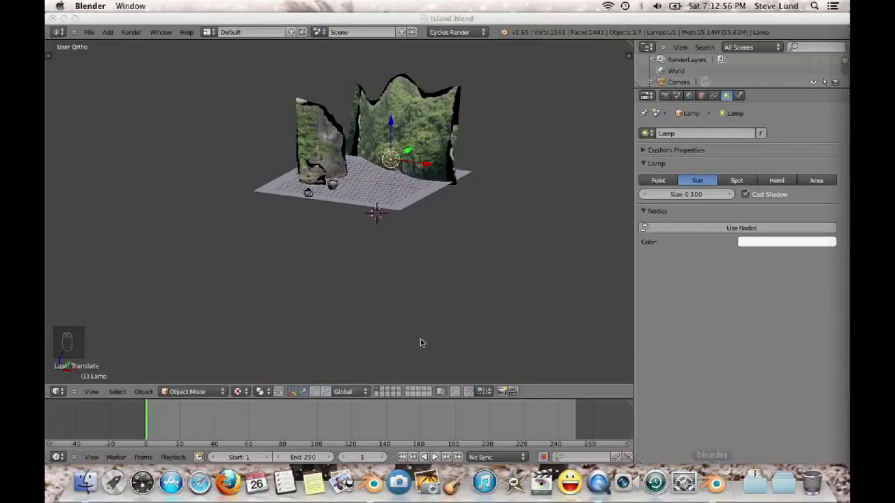
Enable nodes on the sun lamp and set its size to 4 and its emission strength to 8
left_click(716, 229)
left_click(682, 197)
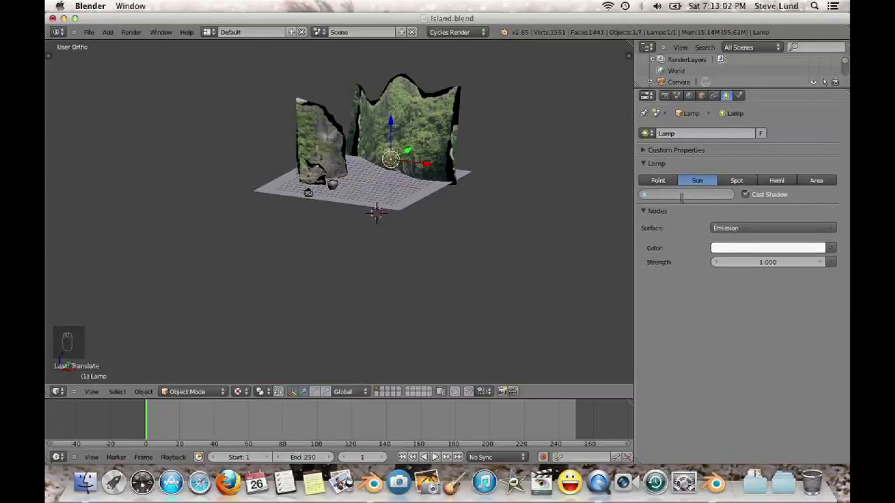
type("4")
key("Return")
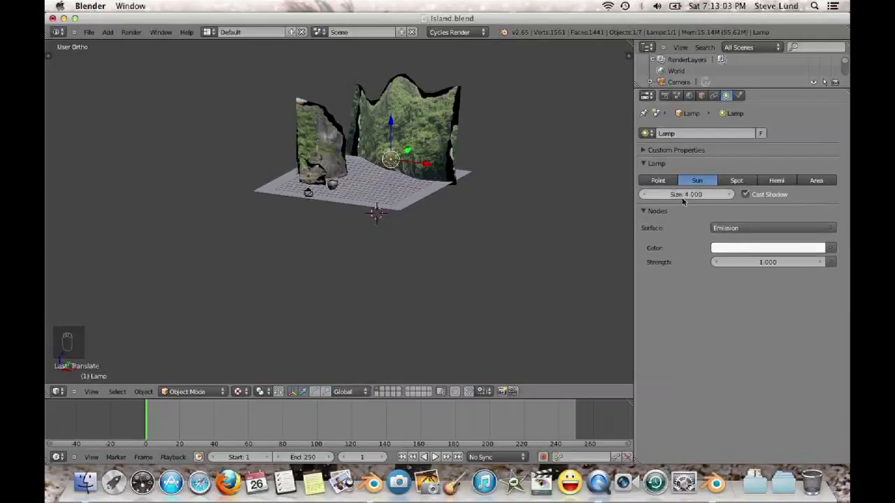
left_click(773, 263)
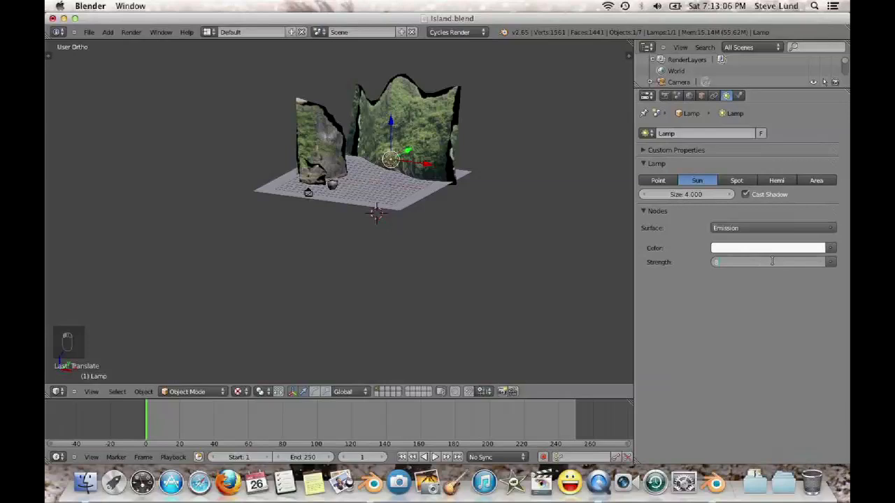
type("8")
key("Return")
Set the sun lamp's emission color to a pale yellow
middle_click_drag(417, 221, 448, 206)
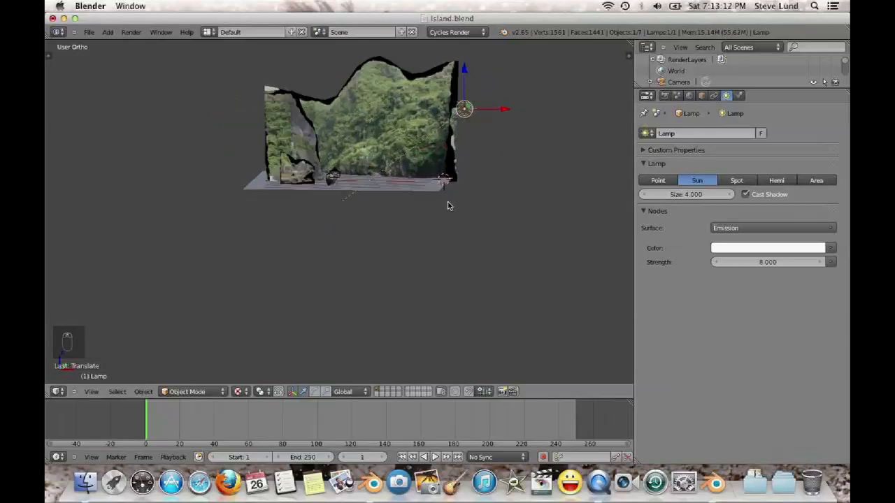
middle_click_drag(464, 168, 457, 250, "shift")
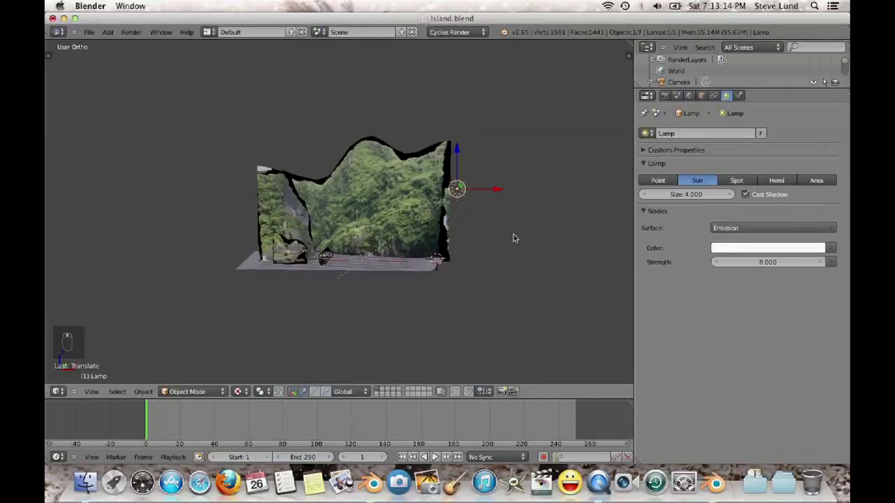
scroll(514, 238, "up", 3)
middle_click_drag(514, 237, 518, 258)
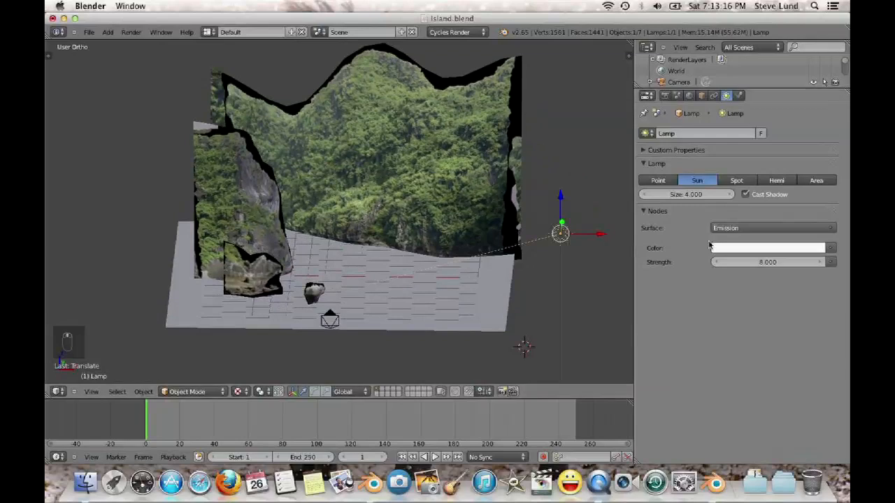
left_click(746, 248)
left_click(759, 138)
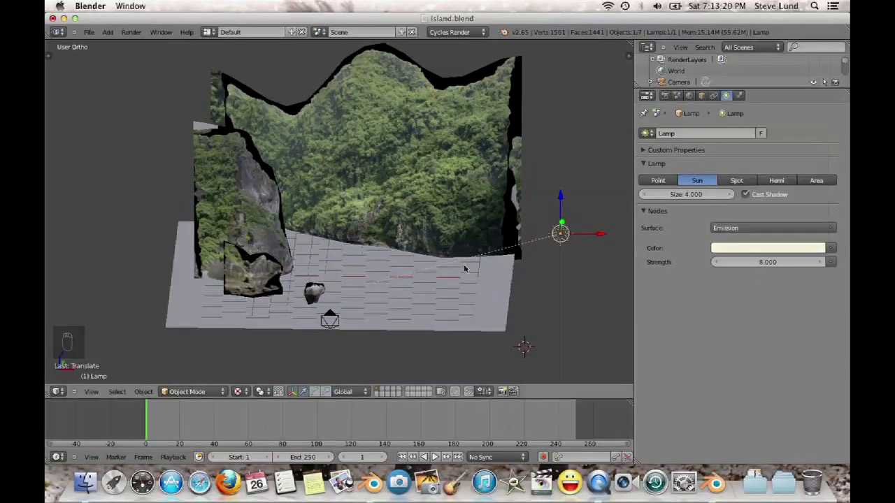
Enable nodes on the world surface and plug an Environment Texture into the Background color
scroll(451, 264, "up", 1)
mouse_move(451, 264)
middle_mouse_down()
mouse_move(414, 246)
mouse_move(416, 255)
mouse_move(464, 263)
middle_mouse_up()
left_click(690, 96)
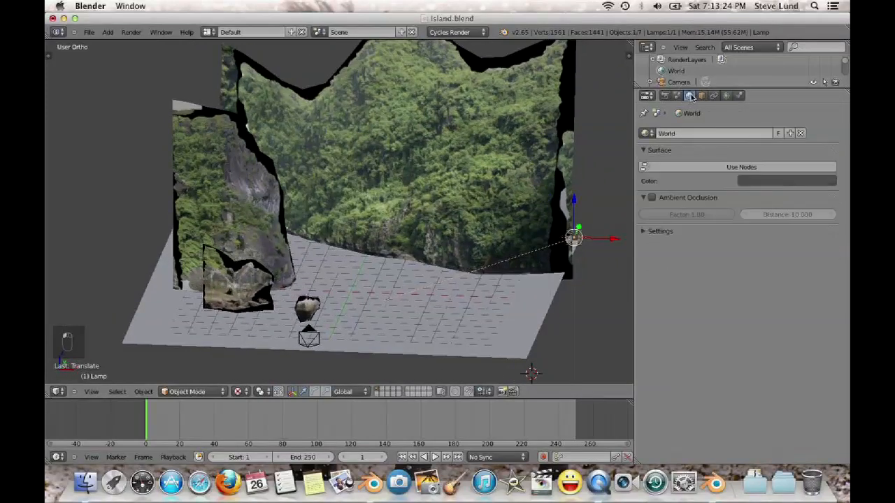
left_click(719, 167)
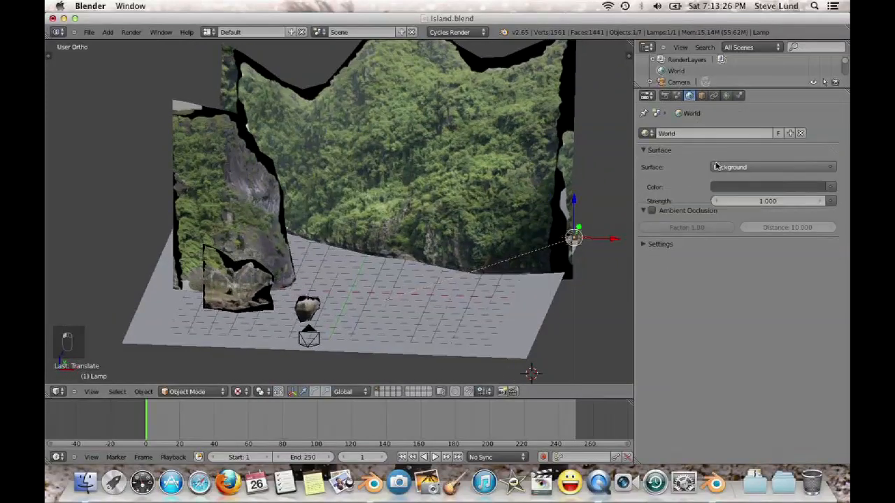
left_click(743, 168)
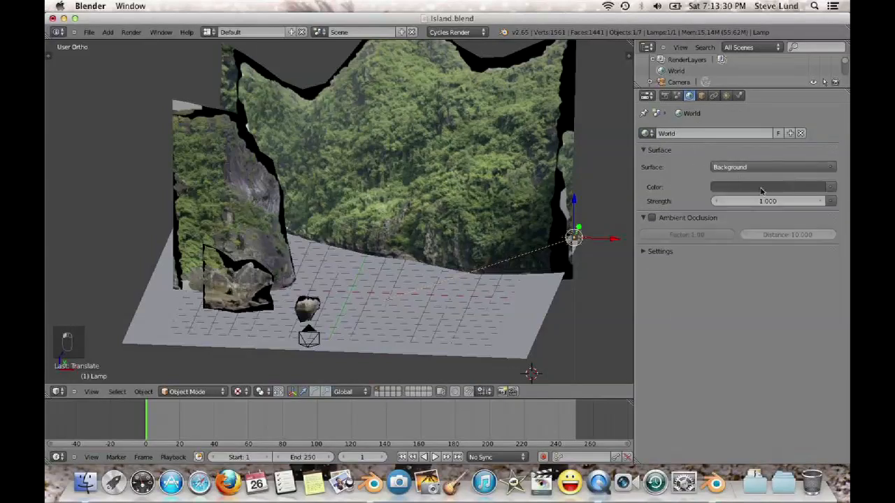
left_click(829, 188)
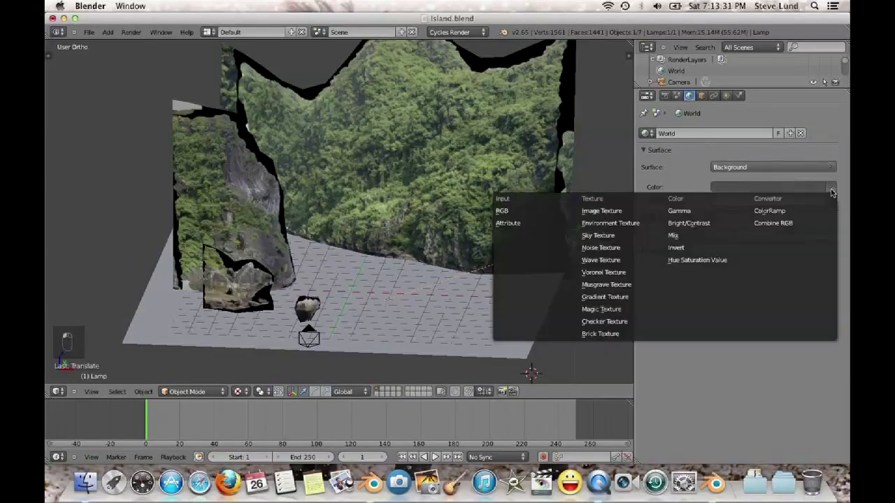
left_click(629, 223)
Load Malibu_Overlook_8k.jpg from the Malibu_Overlook folder into the world's environment texture
left_click(786, 203)
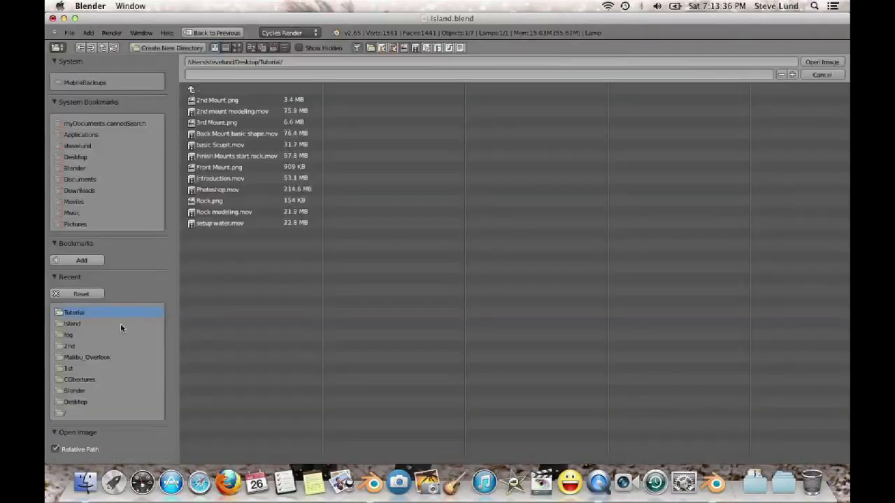
left_click(92, 189)
left_click(107, 357)
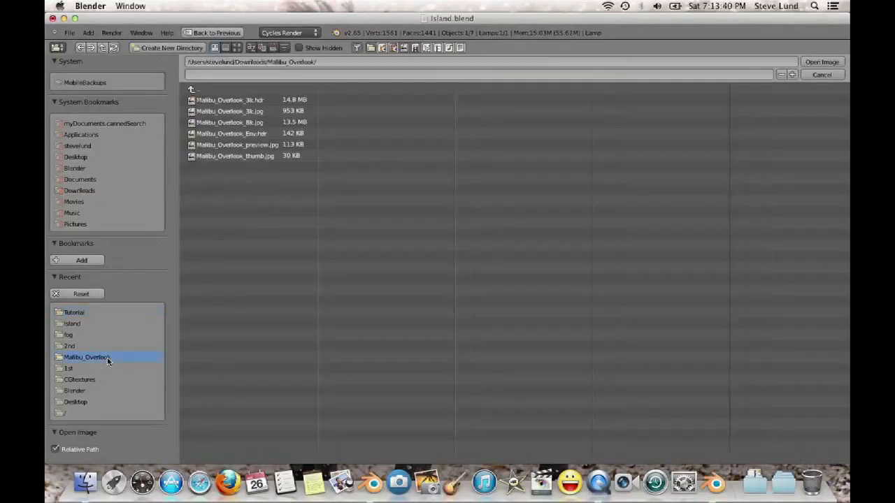
double_click(256, 122)
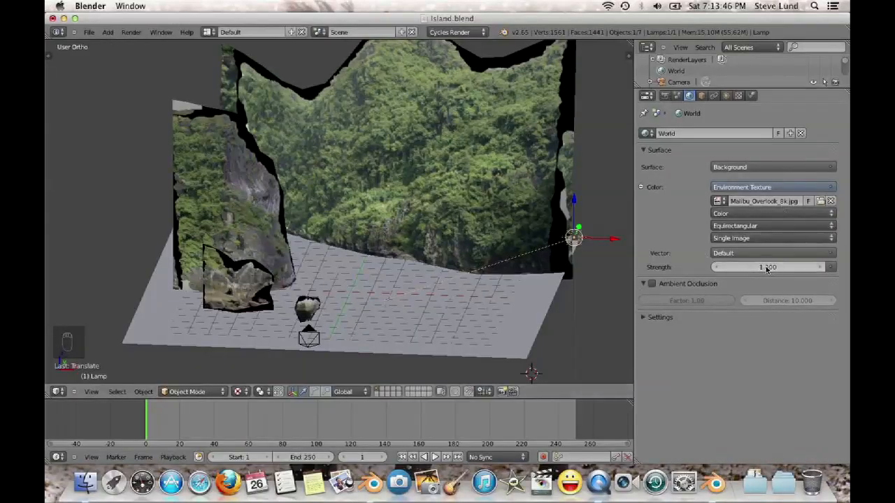
Save the Island.blend file
middle_click_drag(524, 235, 191, 105)
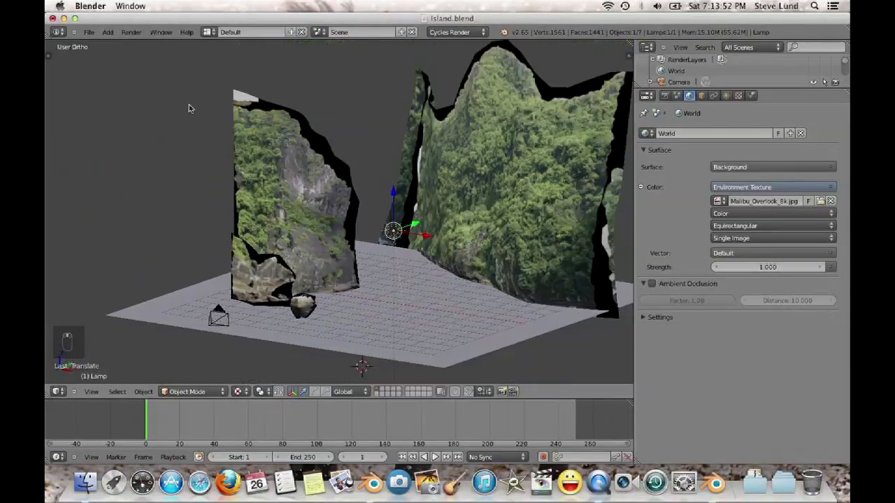
left_click(91, 32)
left_click(95, 104)
Select the back mountain and split the 3D view vertically, turning one half into a Node Editor with its properties sidebar hidden
middle_click_drag(449, 283, 497, 290)
right_click(467, 205)
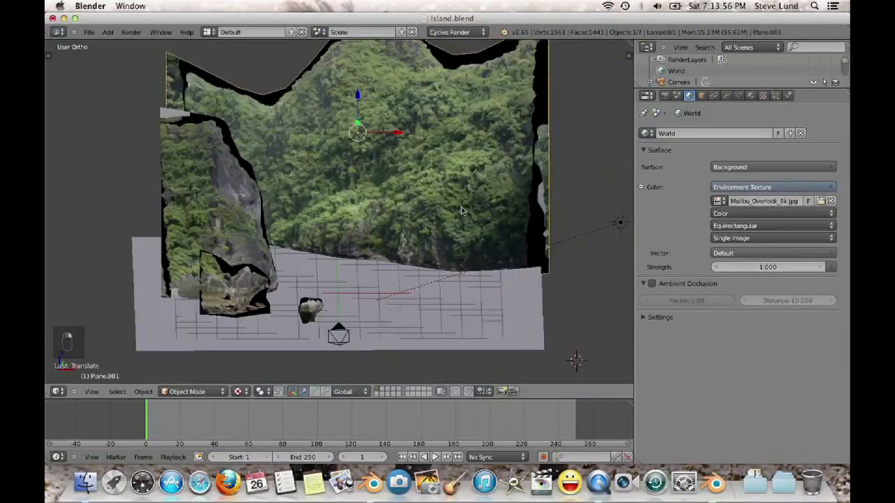
middle_click_drag(464, 211, 463, 331, "shift")
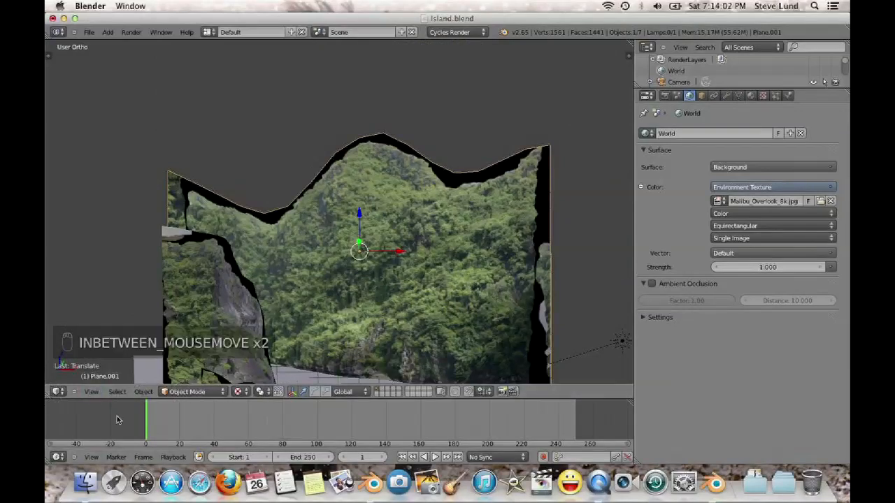
left_click_drag(53, 395, 329, 392)
left_click(58, 392)
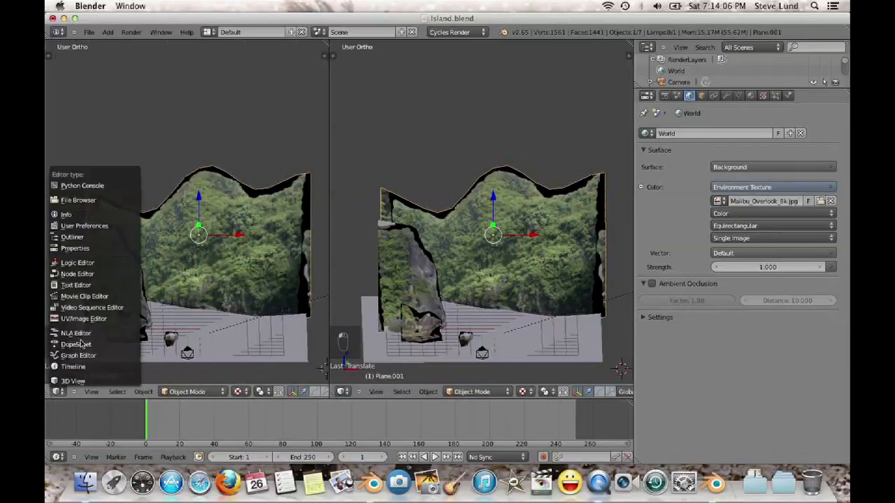
left_click(81, 273)
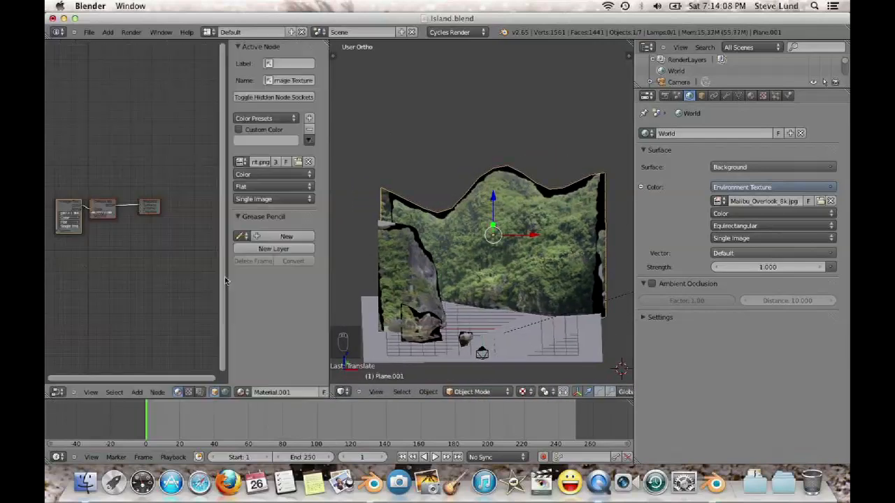
key("t")
key("n")
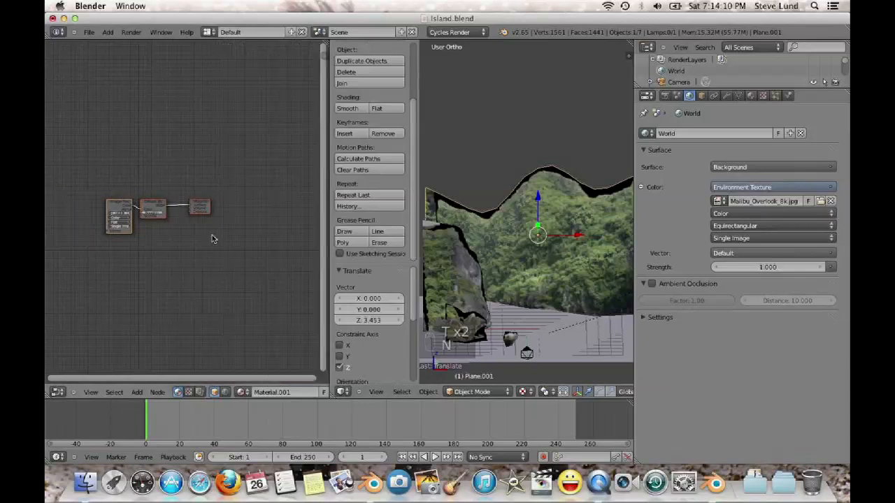
key("t")
Spread the back mountain's material nodes apart, moving the Image Texture away from the Diffuse BSDF
scroll(219, 266, "up", 3)
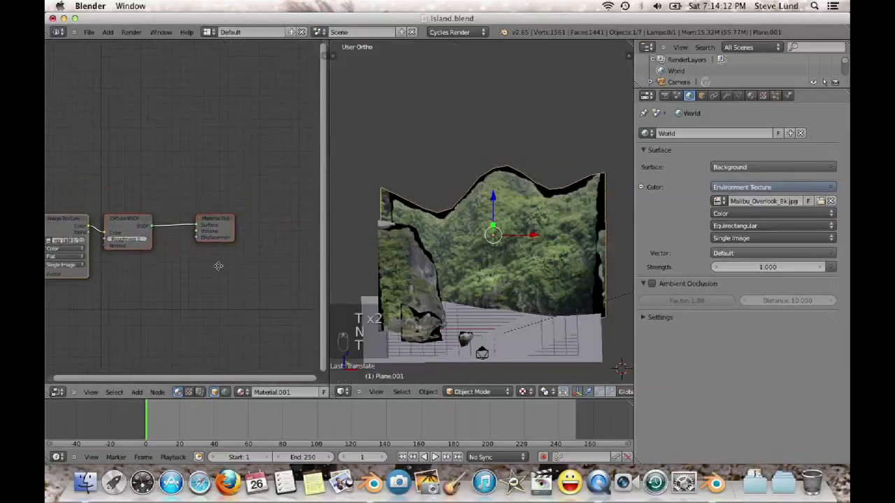
scroll(260, 279, "up", 1)
left_click(195, 228)
left_click_drag(195, 227, 198, 228)
left_click_drag(100, 226, 94, 226)
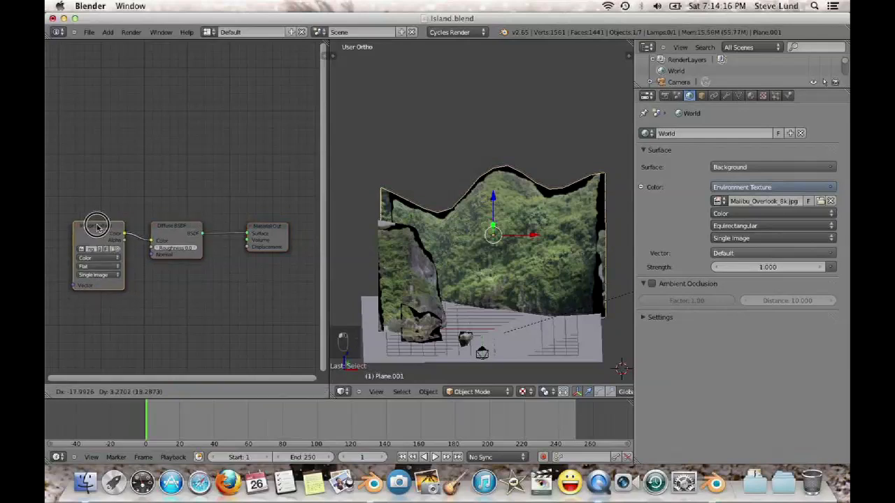
Add a Transparent BSDF above the Diffuse BSDF and move the Material Output farther out
key("ctrl+a")
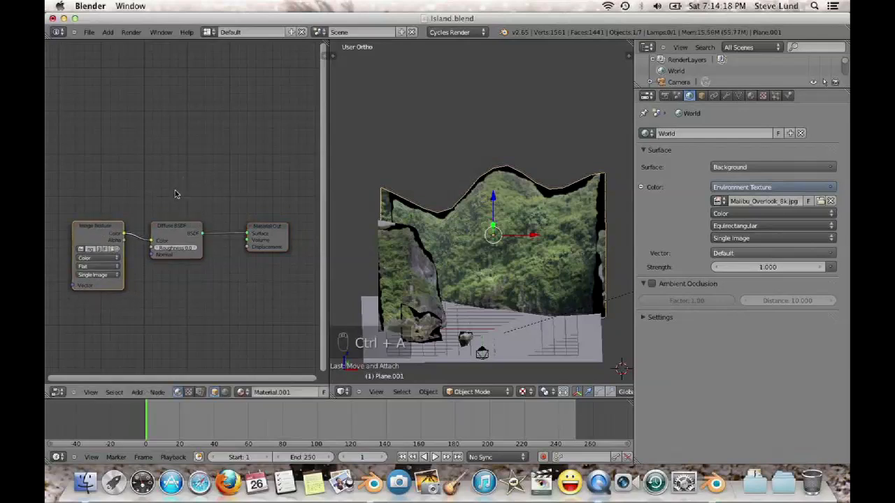
key("shift+a")
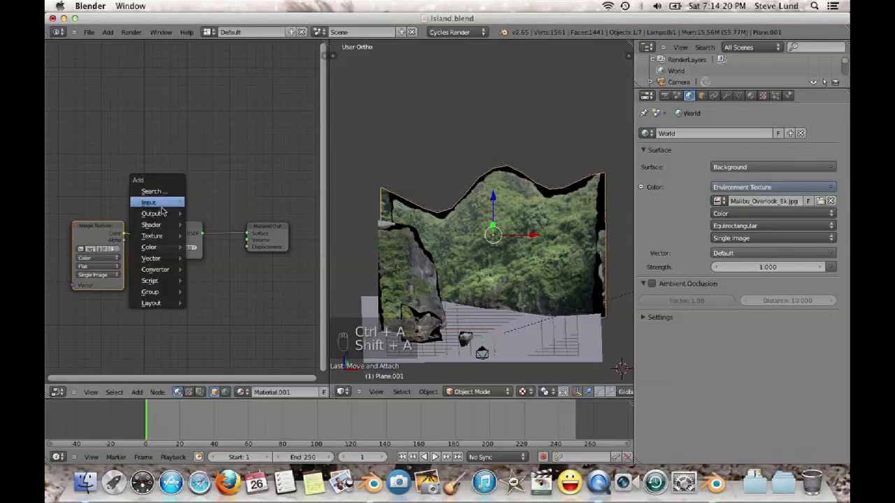
mouse_move(171, 225)
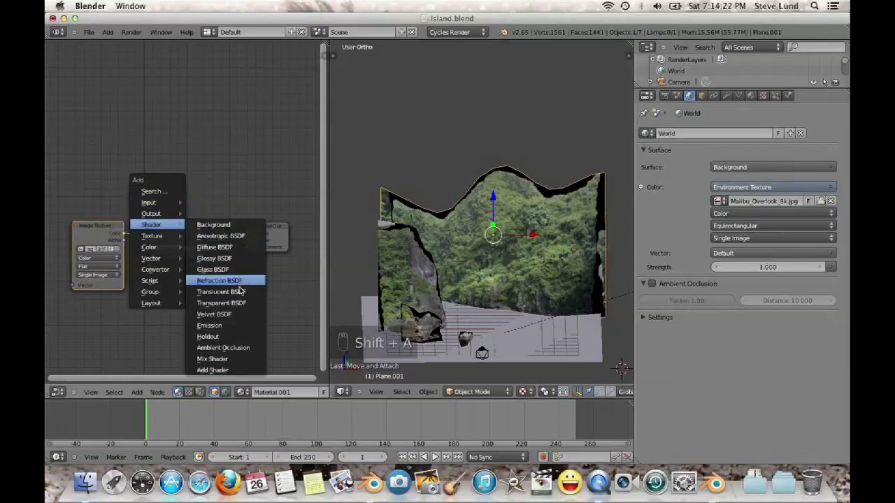
left_click(221, 303)
left_click(190, 209)
key("g")
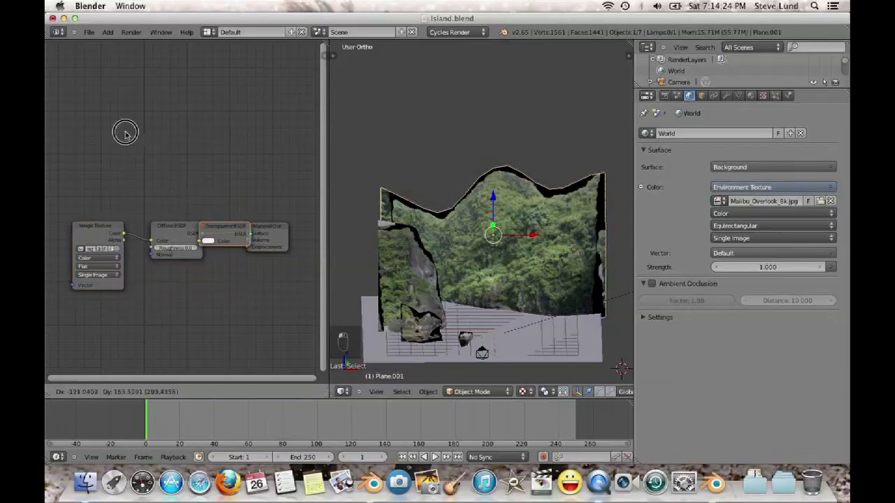
left_click(90, 104)
left_click_drag(300, 229, 322, 229)
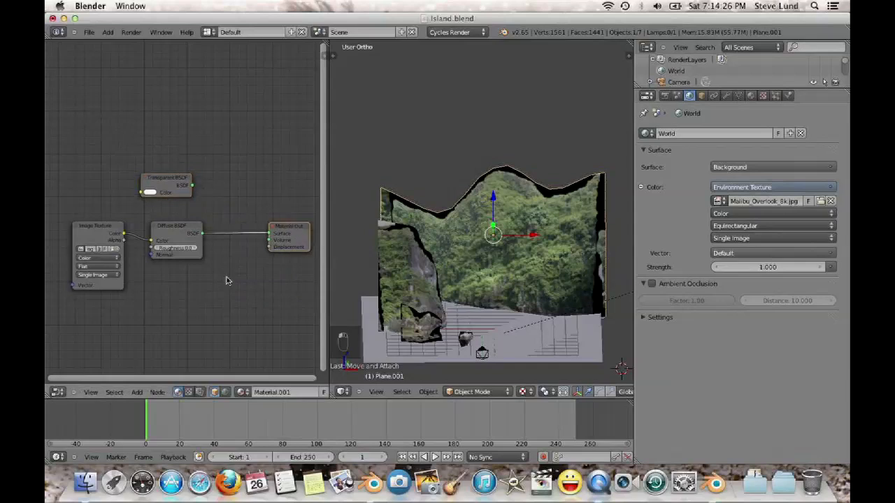
Insert a Mix Shader before the Material Output, combining the Transparent and Diffuse BSDFs with the image's Alpha as the factor
key("shift+a")
mouse_move(226, 279)
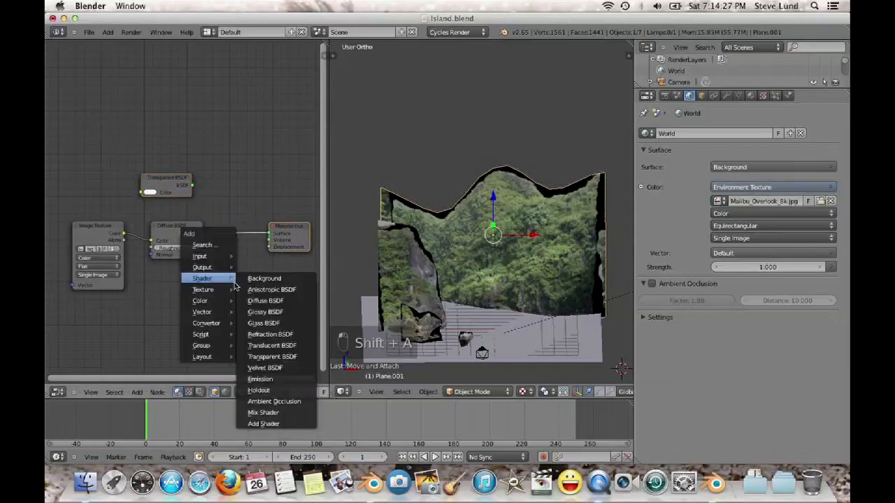
left_click(287, 425)
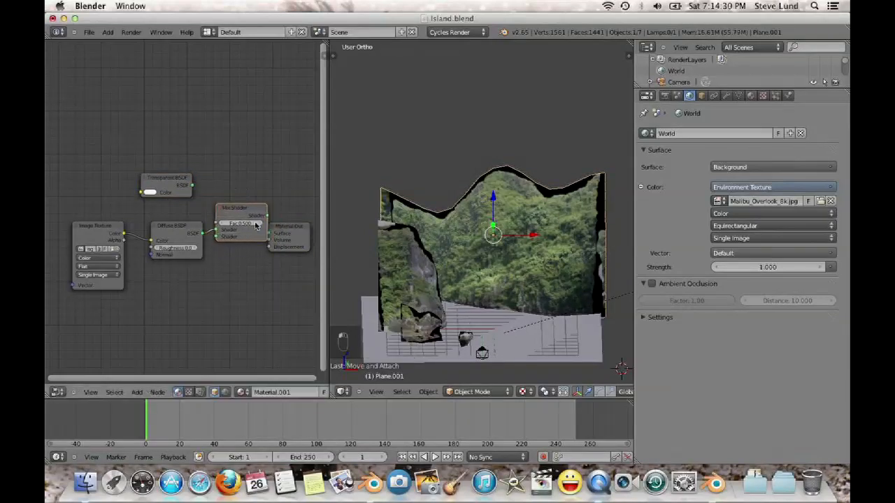
left_click(235, 209)
left_click_drag(195, 187, 216, 231)
left_click_drag(124, 240, 216, 224)
left_click_drag(291, 232, 294, 233)
Preview the back mountain's transparency with Rendered shading and switch the viewport to Solid shading
left_click(522, 392)
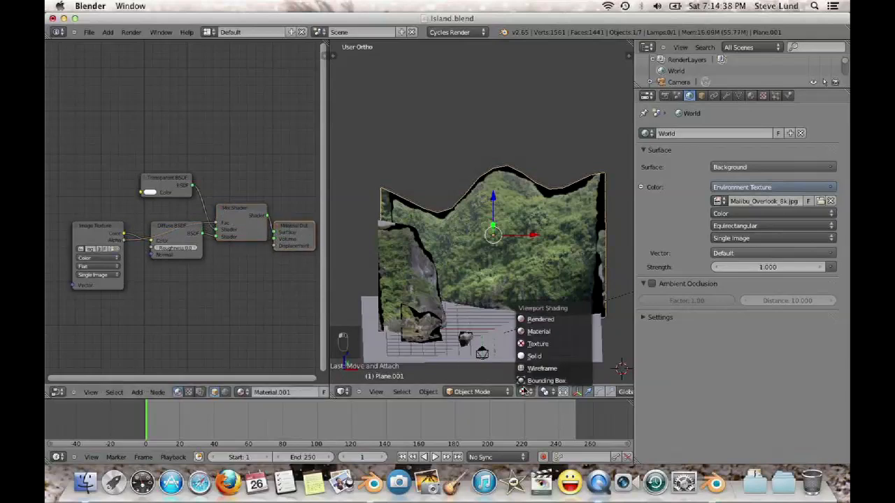
left_click(534, 318)
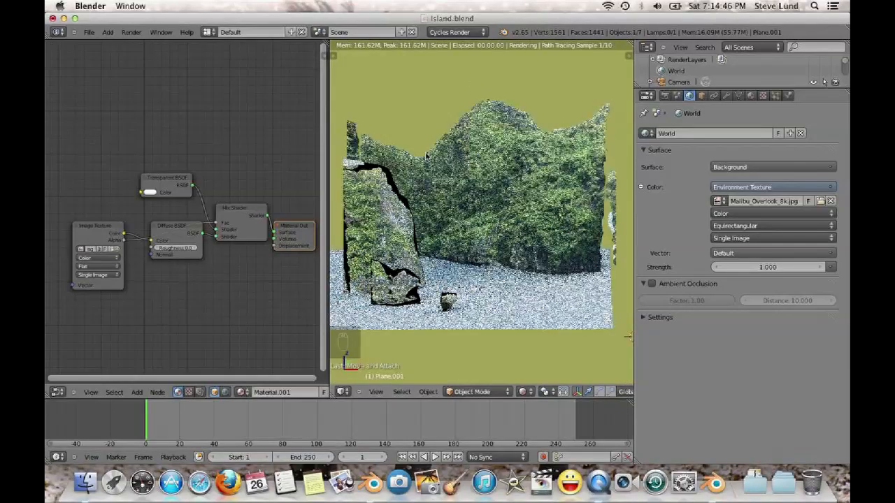
left_click(525, 391)
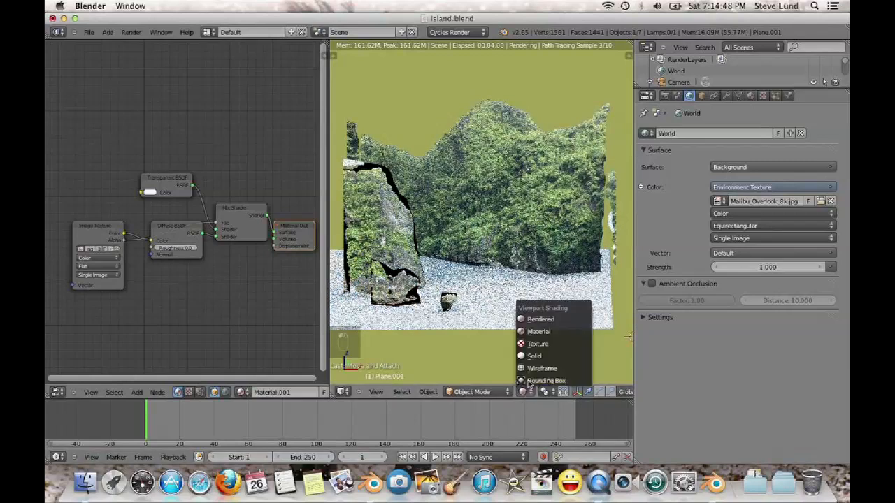
left_click(534, 357)
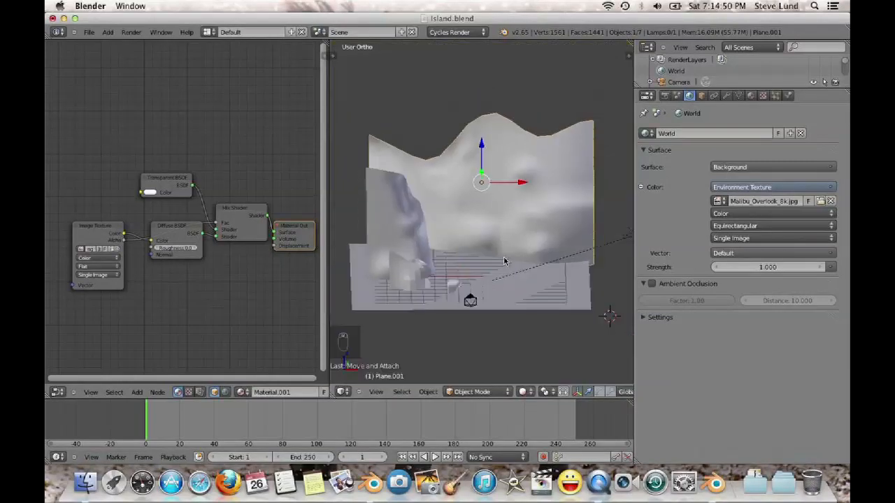
Apply smooth shading to the low rock outcrop in front of the tall cliff
right_click(423, 280)
key("t")
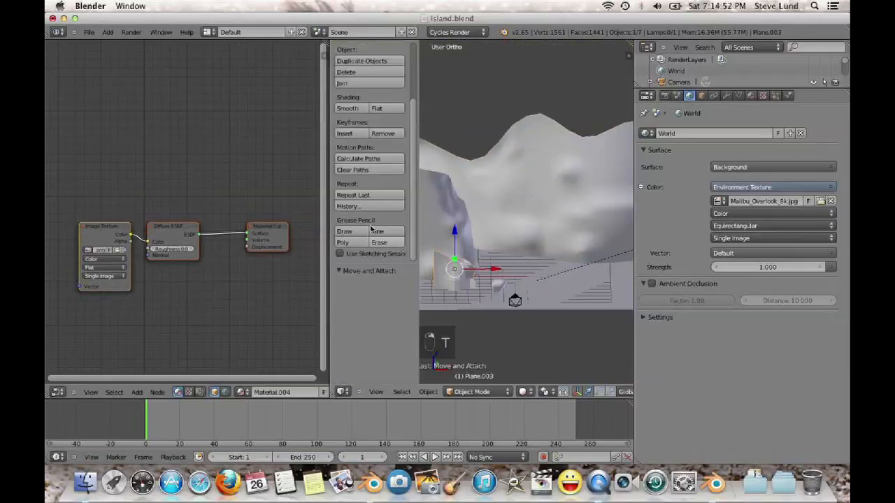
left_click(347, 109)
key("t")
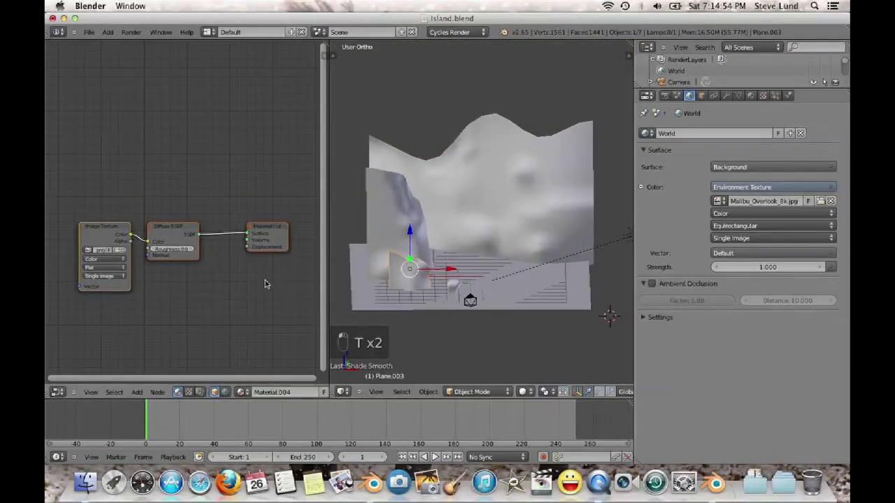
Link the back mountain's material to the tall cliff, low rock outcrop and small rock, and select the cliff
scroll(266, 284, "up", 1)
right_click(533, 188)
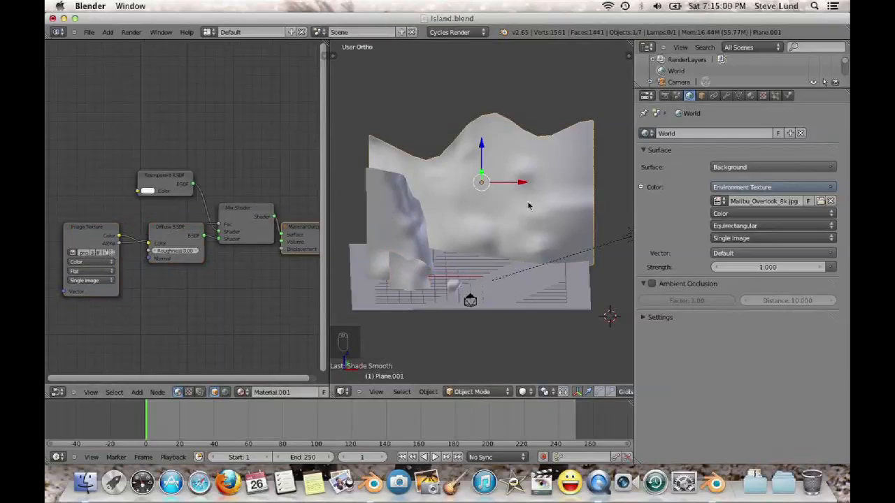
middle_click_drag(528, 195, 495, 242)
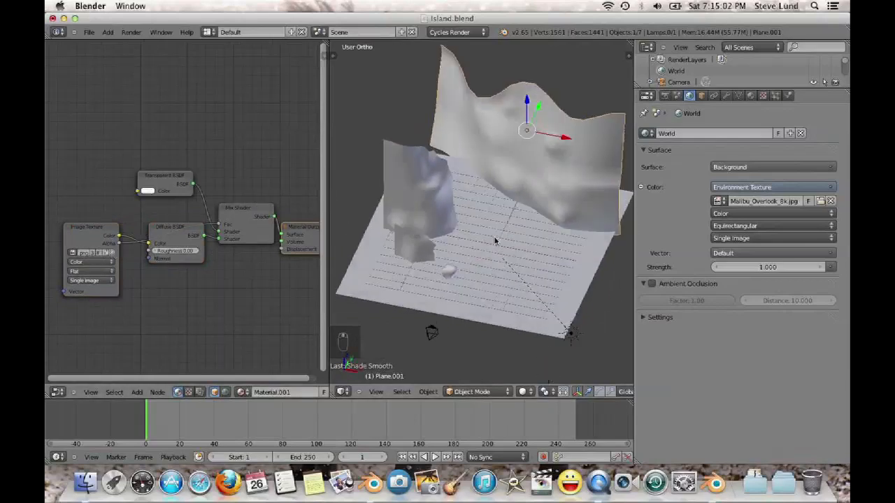
right_click(455, 273)
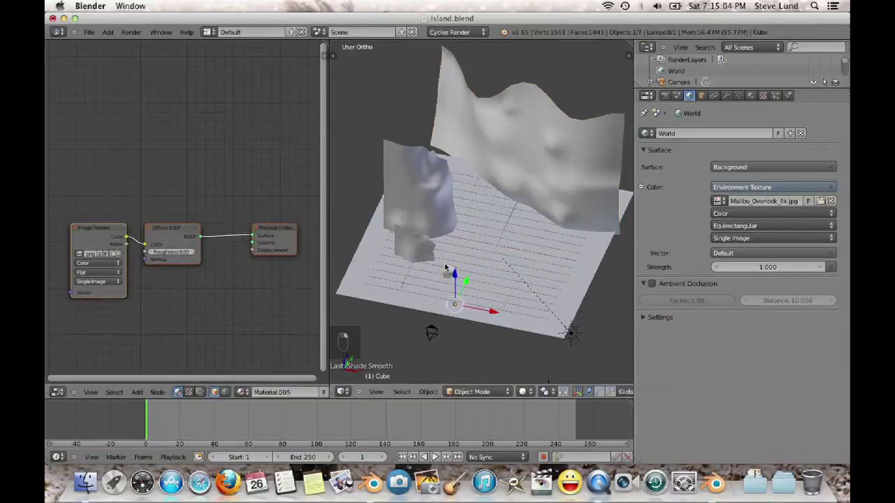
right_click(462, 186)
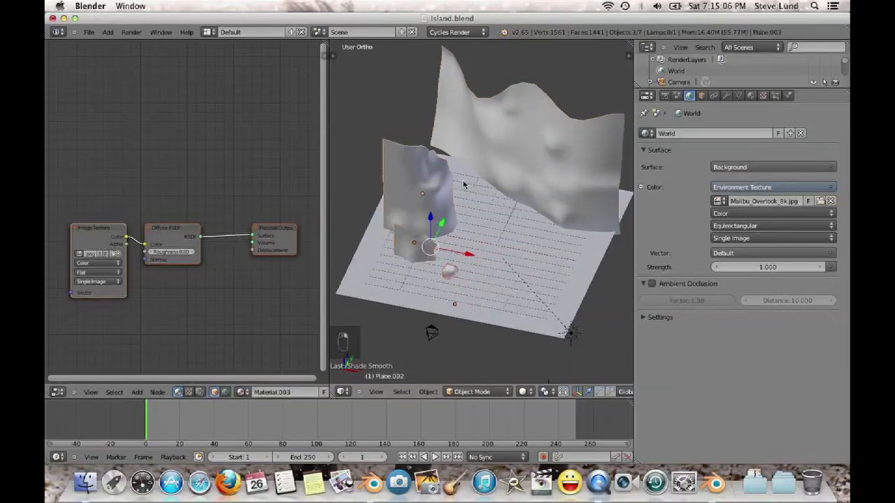
right_click(540, 138, "shift")
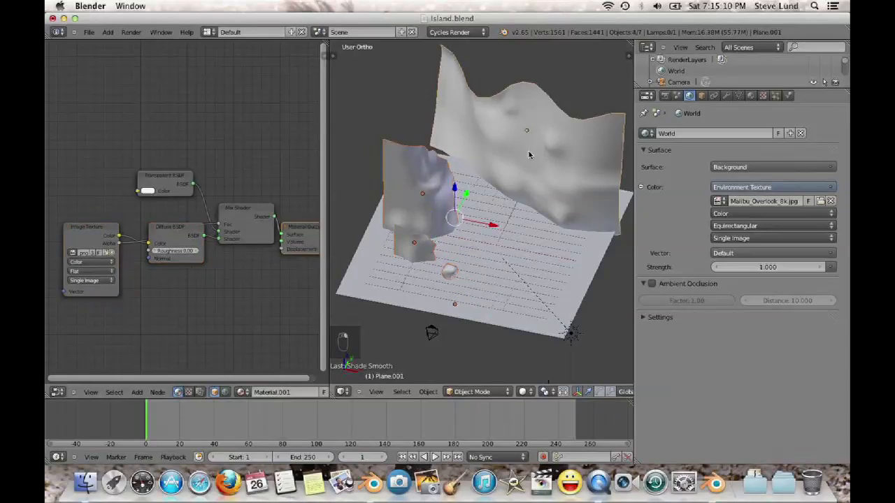
key("ctrl+l")
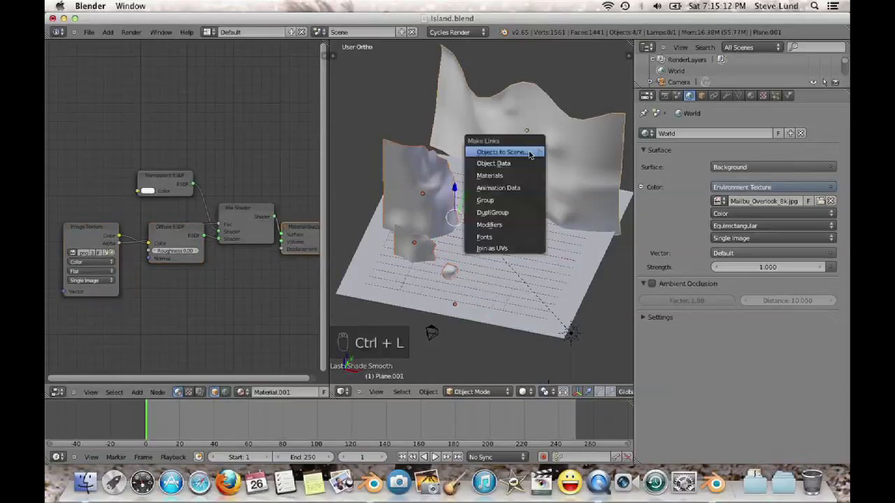
left_click(501, 176)
right_click(440, 182)
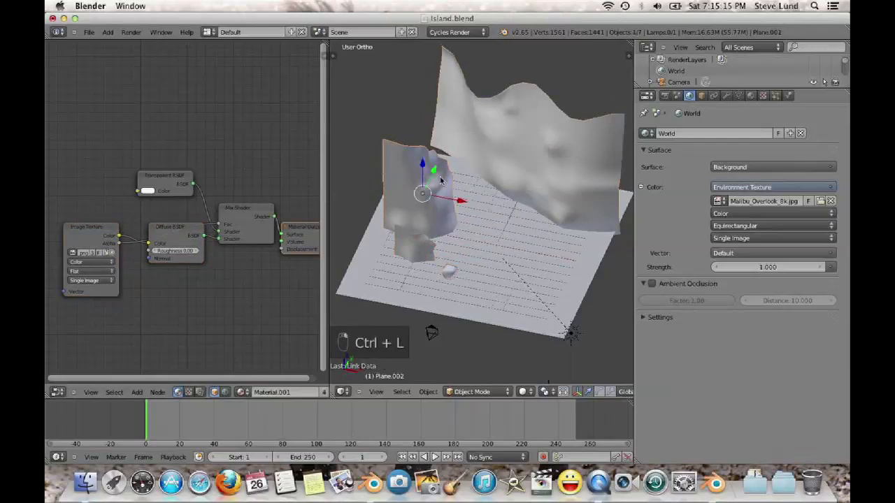
Try to set the Image Texture to 2nd Mount.png for the tall cliff and Front Mount.png for the low rock outcrop
left_click(73, 252)
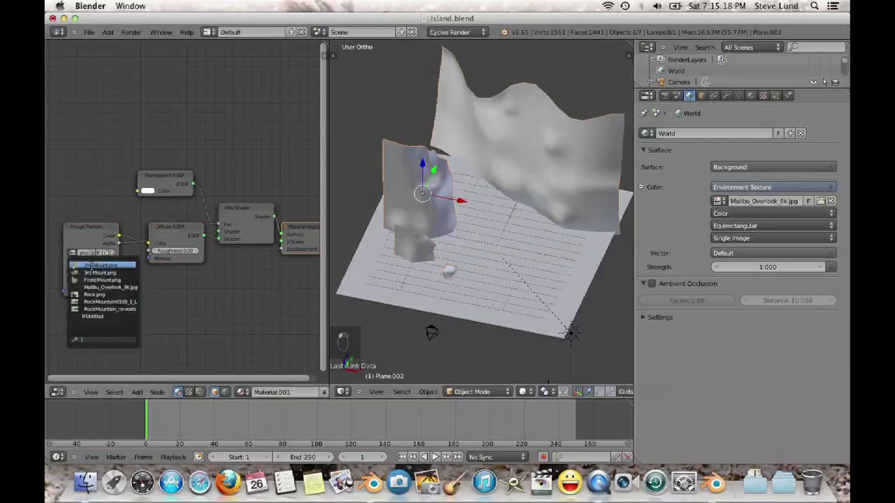
right_click(403, 248)
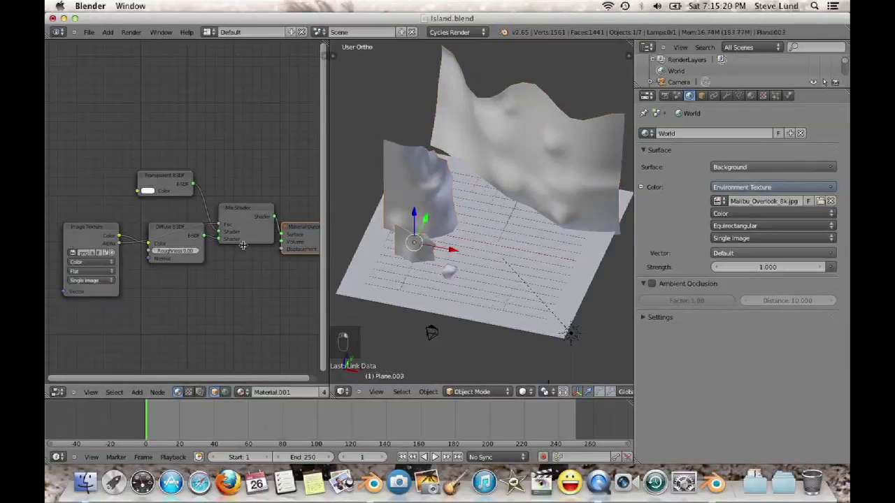
left_click(73, 253)
left_click(101, 280)
right_click(451, 277)
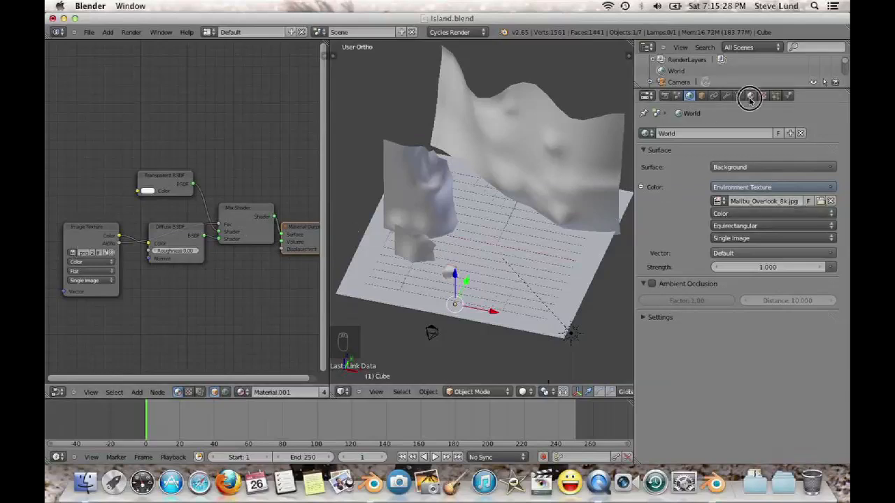
Show the material properties and assign 3rd Mount.png.001 to the back mountain's Image Texture node
left_click(751, 95)
right_click(519, 160)
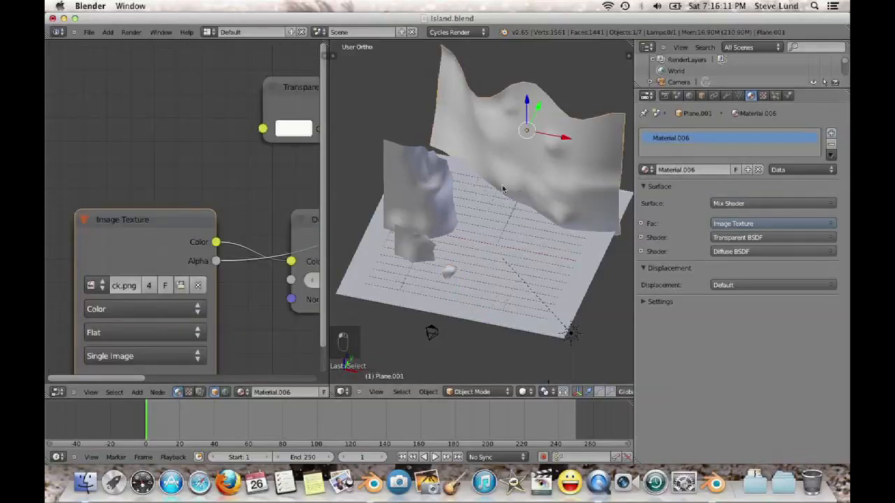
left_click(95, 288)
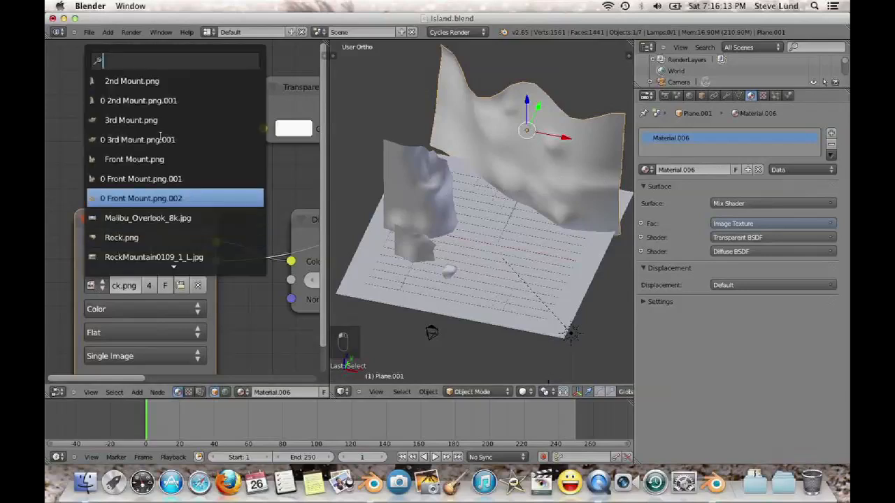
Make the tall cliff's material single-user and set its Image Texture to 3rd Mount.png
right_click(418, 171)
left_click(728, 170)
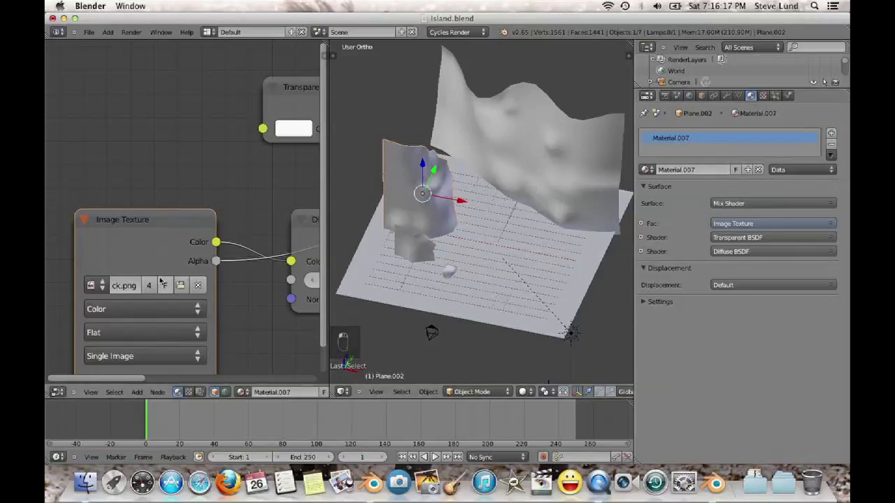
left_click(91, 285)
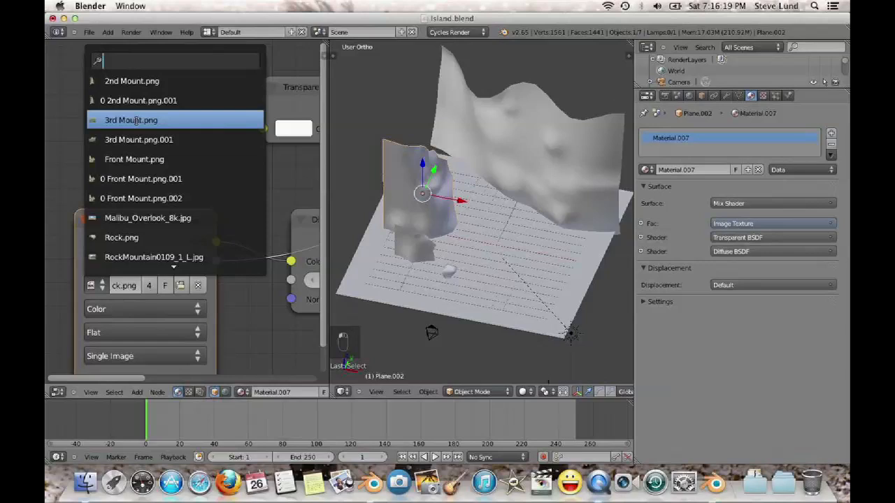
left_click(136, 120)
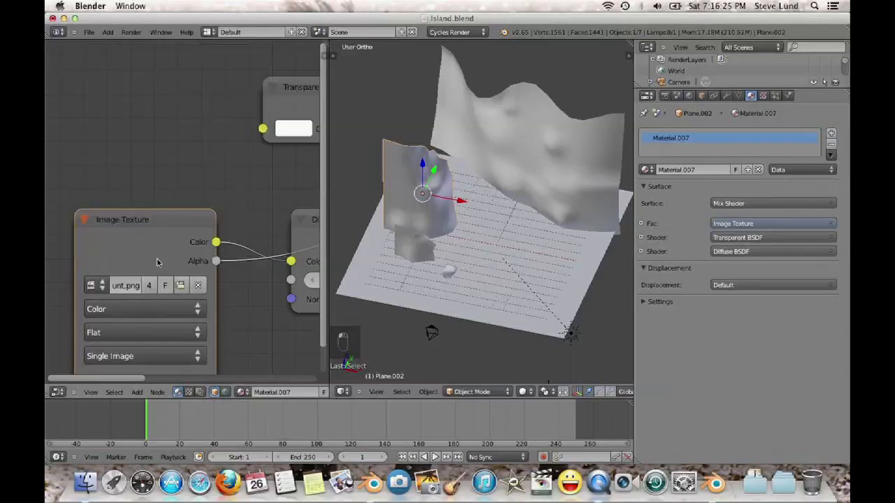
Make the low rock outcrop's material single-user and set its Image Texture to Front Mount.png.001
right_click(420, 243)
left_click(723, 169)
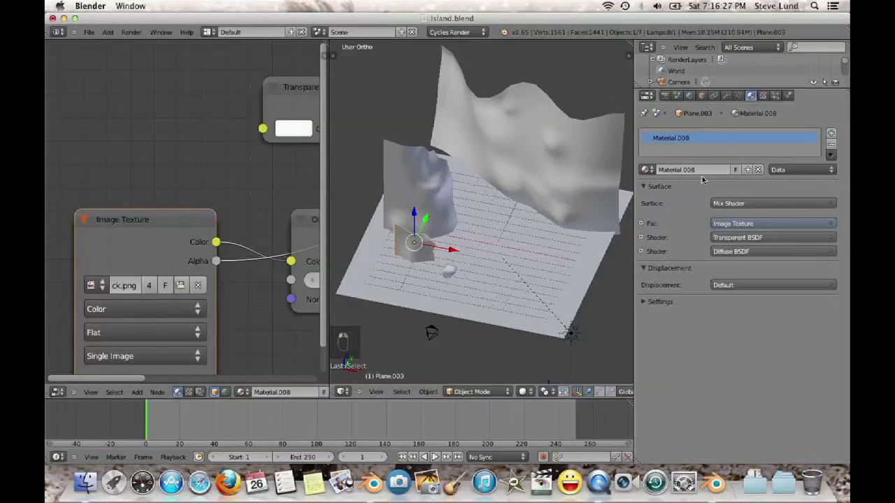
left_click(91, 285)
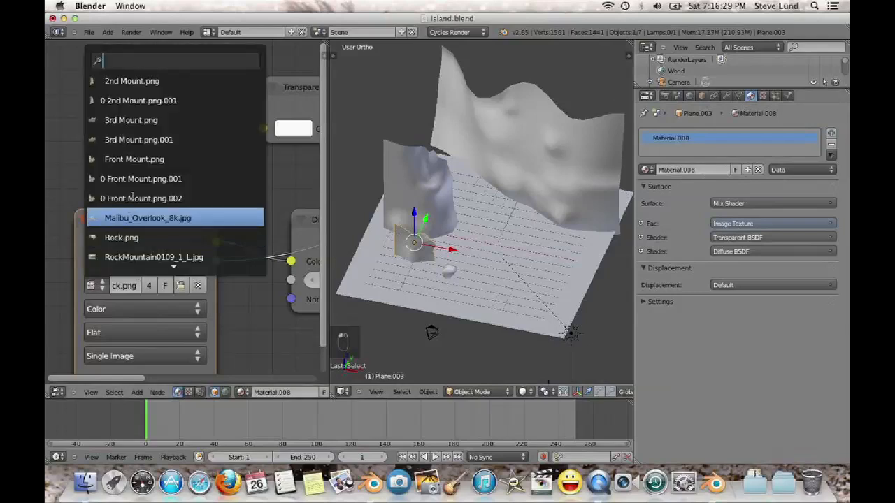
left_click(134, 180)
Check the images assigned to the small rock, back mountain, tall cliff and low outcrop, widening the mountains' Image Texture nodes to read the names
right_click(453, 268)
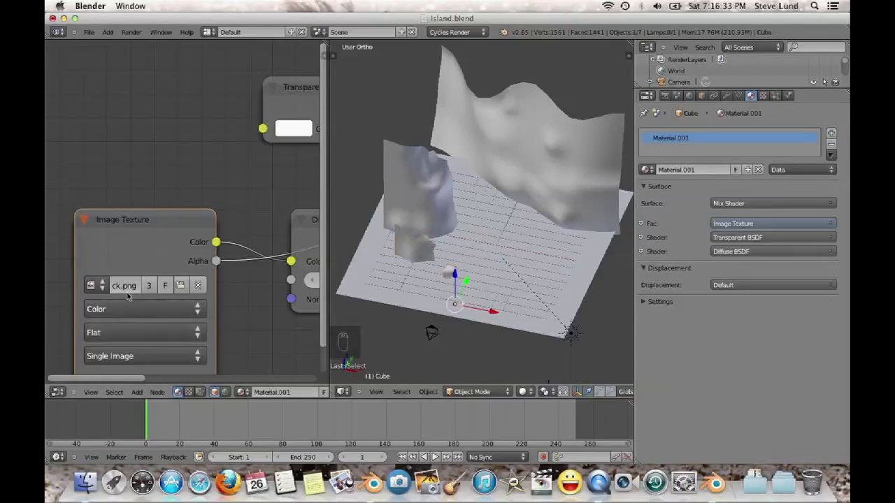
right_click(515, 180)
left_click_drag(150, 219, 138, 151)
left_click_drag(202, 221, 251, 221)
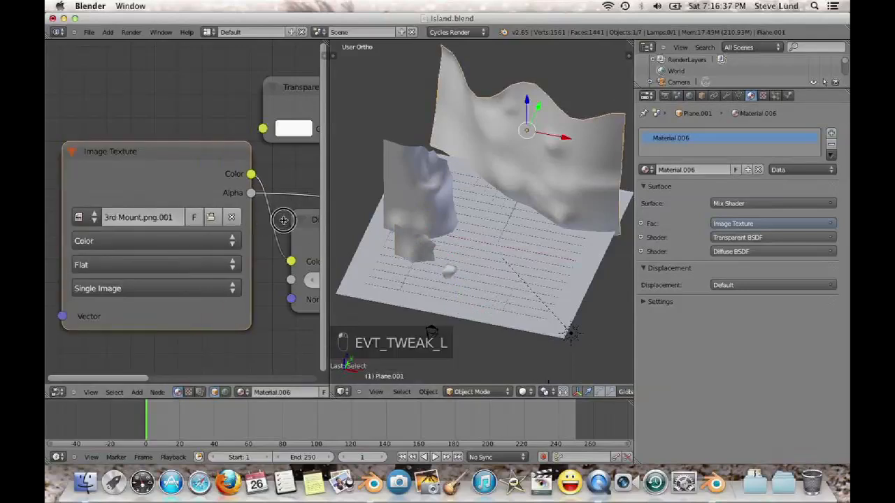
right_click(406, 189)
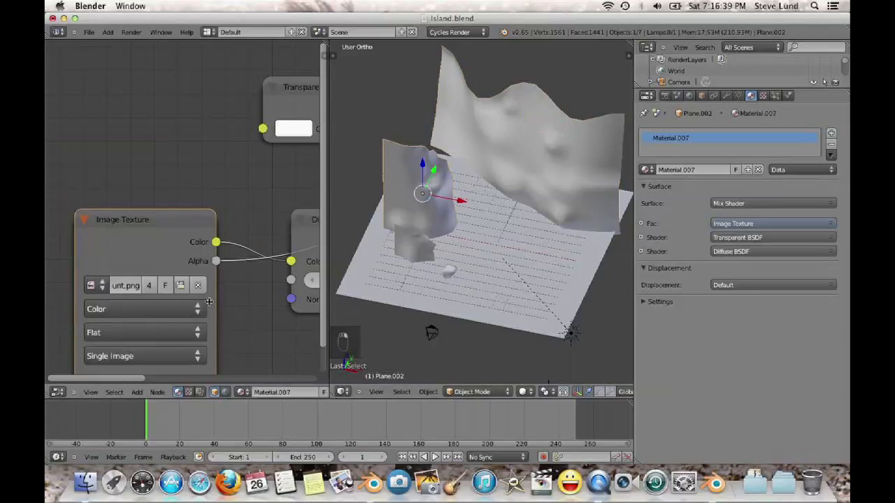
left_click_drag(216, 291, 298, 285)
right_click(400, 254)
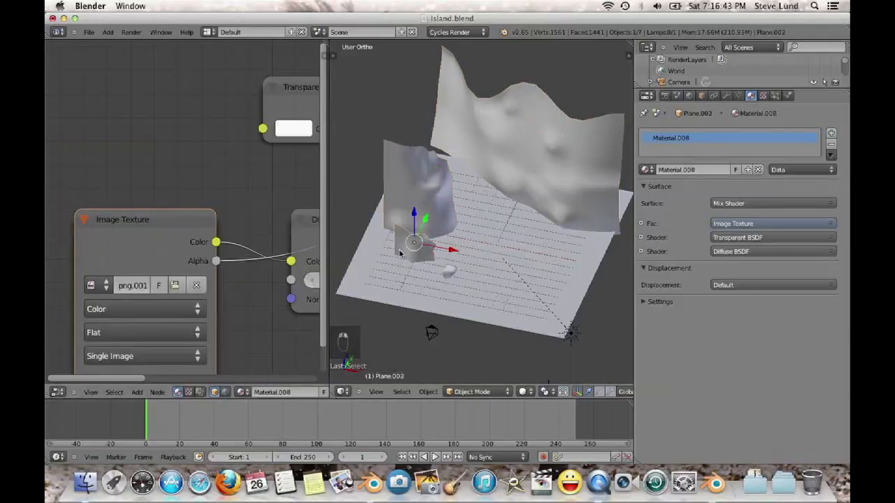
left_click_drag(217, 315, 264, 314)
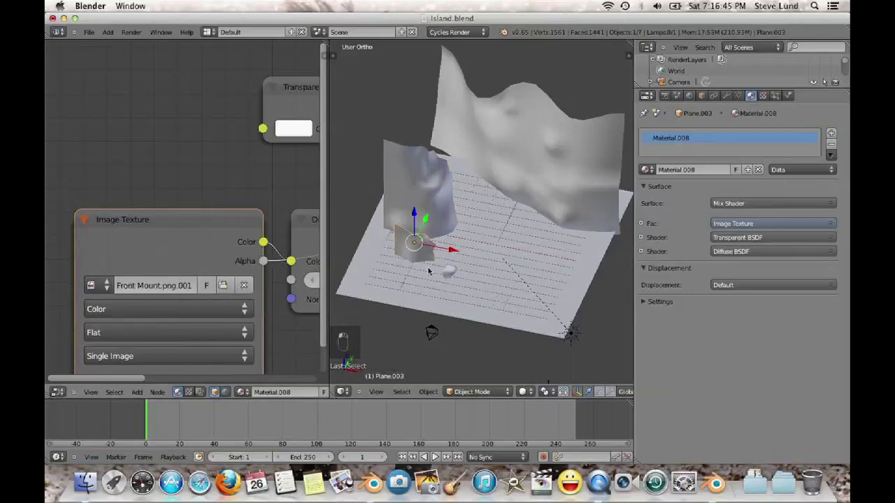
Preview the textured mountains and rocks in the viewport with Rendered shading
mouse_move(514, 246)
middle_mouse_down()
mouse_move(523, 228)
mouse_move(532, 233)
middle_mouse_up()
left_click(524, 389)
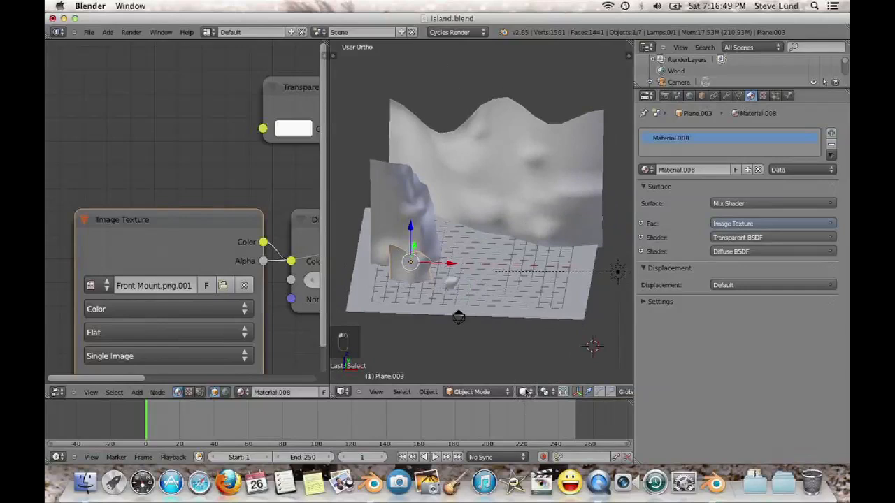
left_click(524, 391)
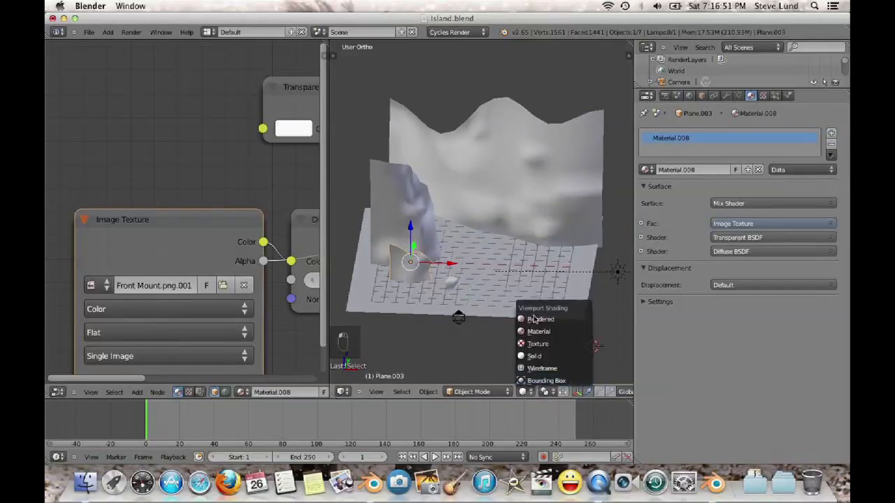
left_click(533, 318)
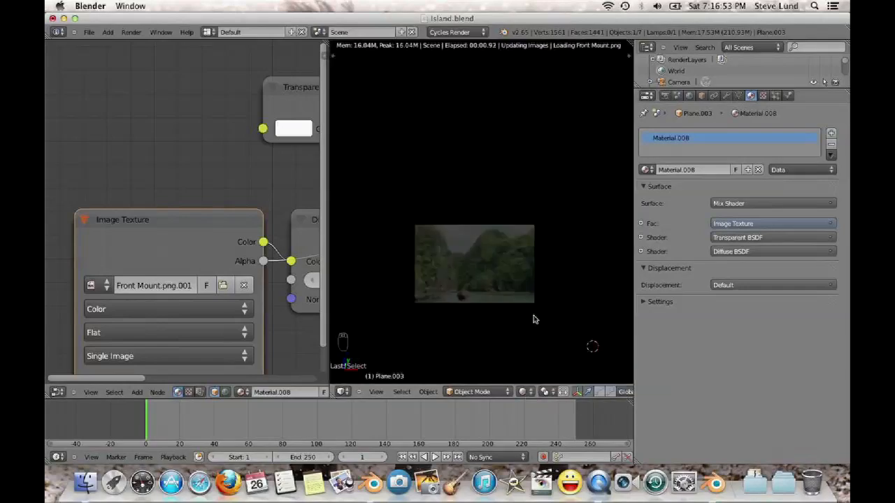
scroll(528, 297, "up", 8)
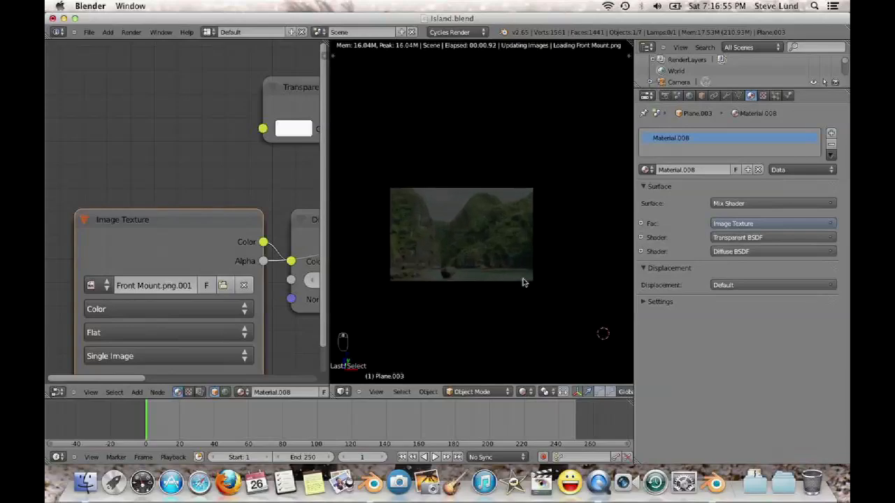
scroll(523, 279, "down", 7)
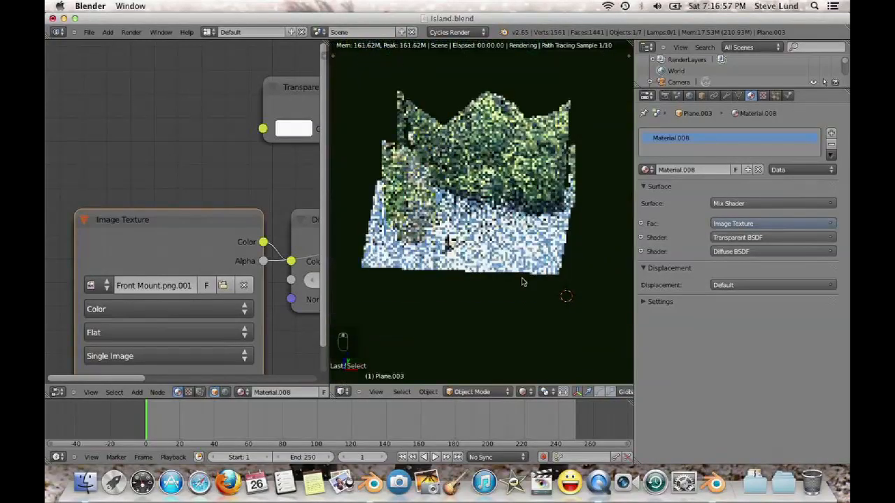
middle_click_drag(515, 275, 521, 254)
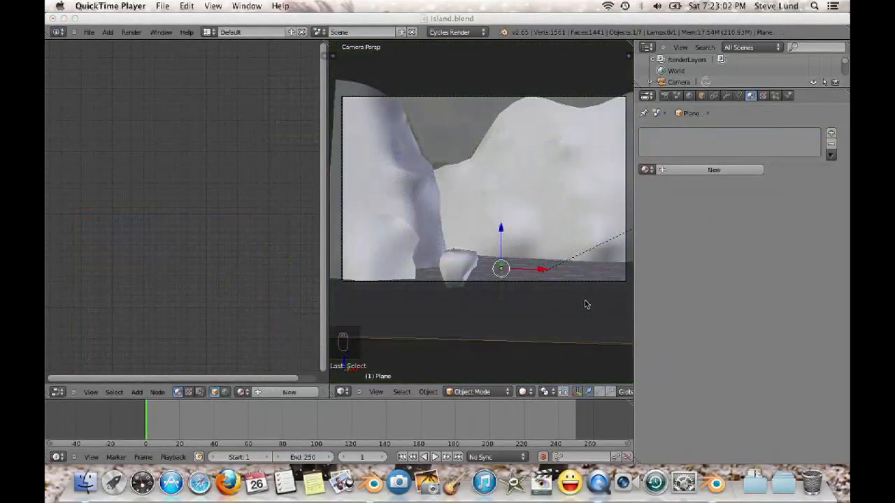
Give the ground plane a new material with a Glass BSDF surface and set its IOR to 1.333
left_click(697, 173)
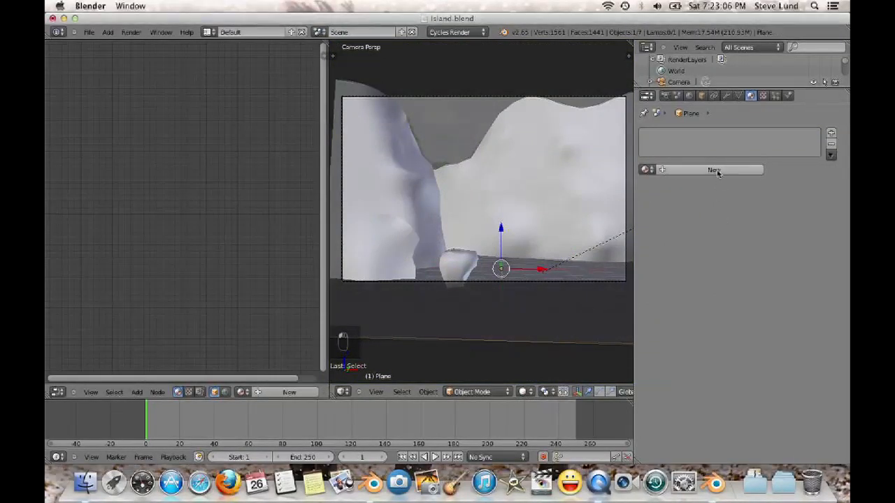
left_click(717, 172)
left_click(738, 203)
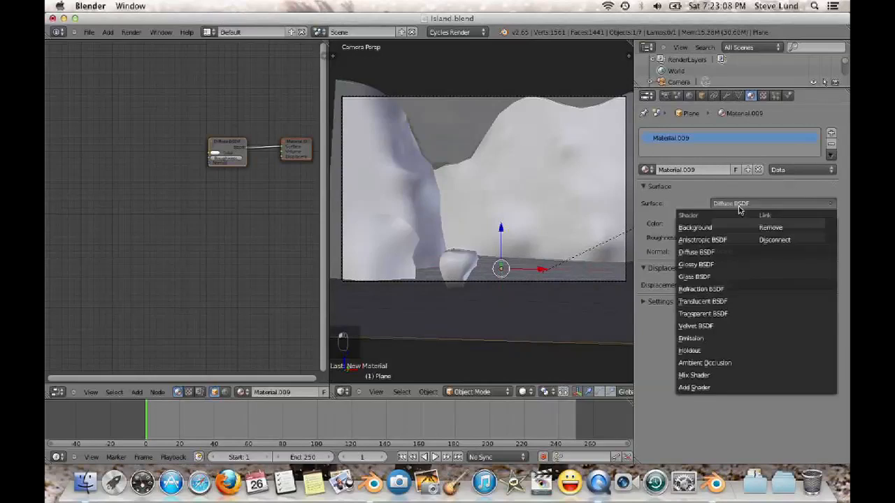
left_click(698, 277)
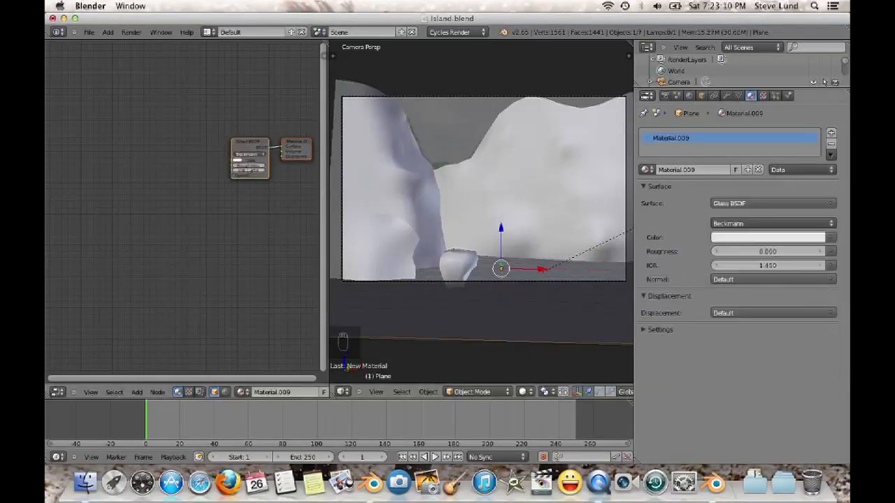
left_click(754, 265)
type("1.333")
key("Return")
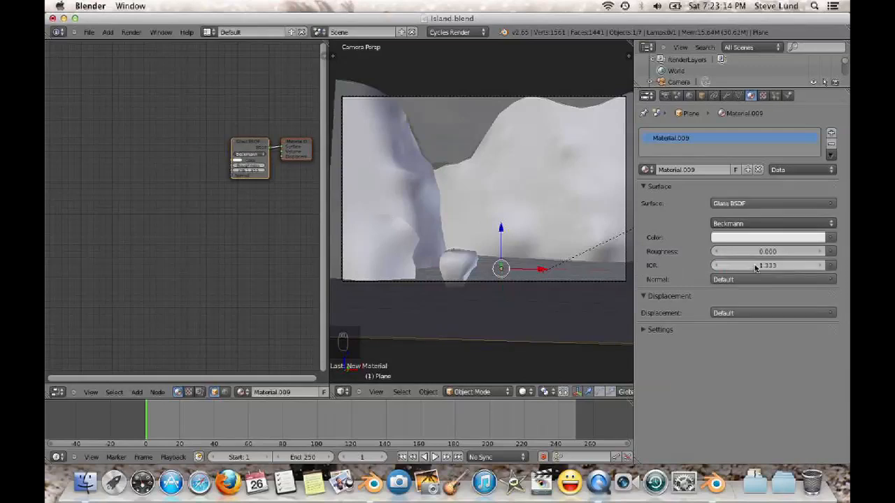
Spread out the plane's material nodes, moving the Glass BSDF up and away from the Material Output to make room between them
scroll(193, 206, "up", 4)
middle_click_drag(220, 201, 116, 222)
scroll(181, 221, "up", 4)
middle_click_drag(180, 219, 133, 259)
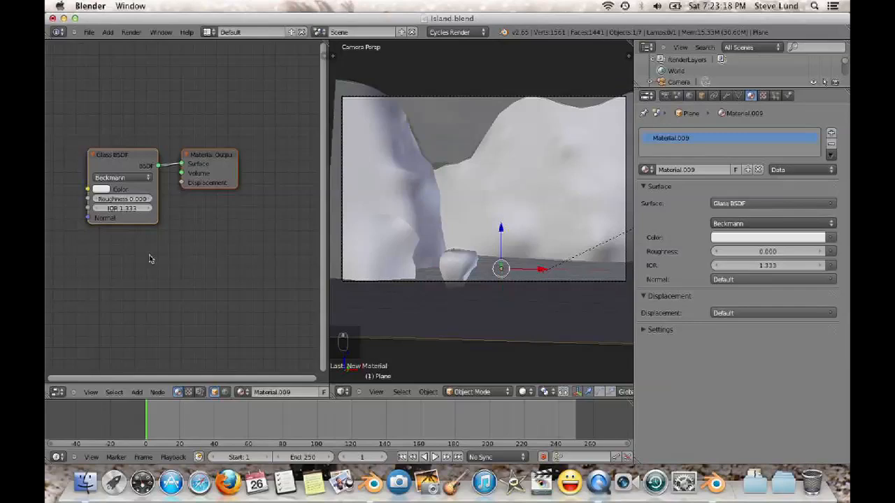
left_click_drag(199, 165, 273, 206)
left_click_drag(113, 149, 87, 43)
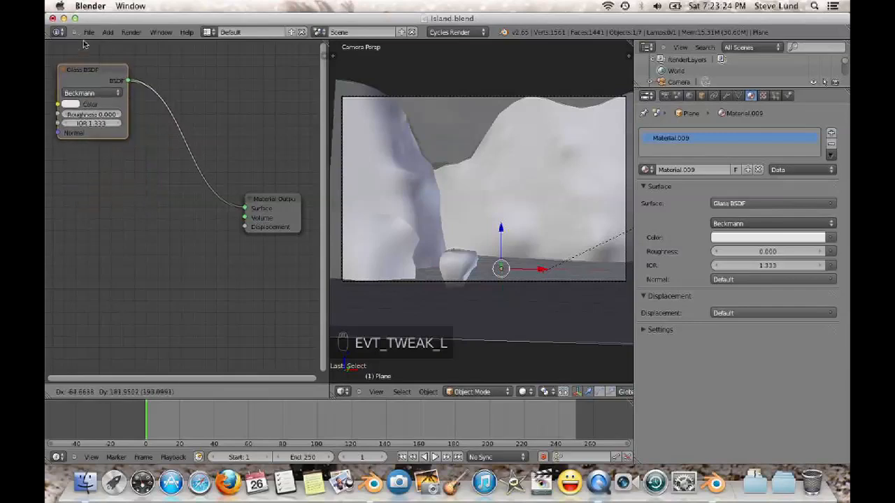
scroll(134, 216, "down", 2)
scroll(166, 233, "down", 2)
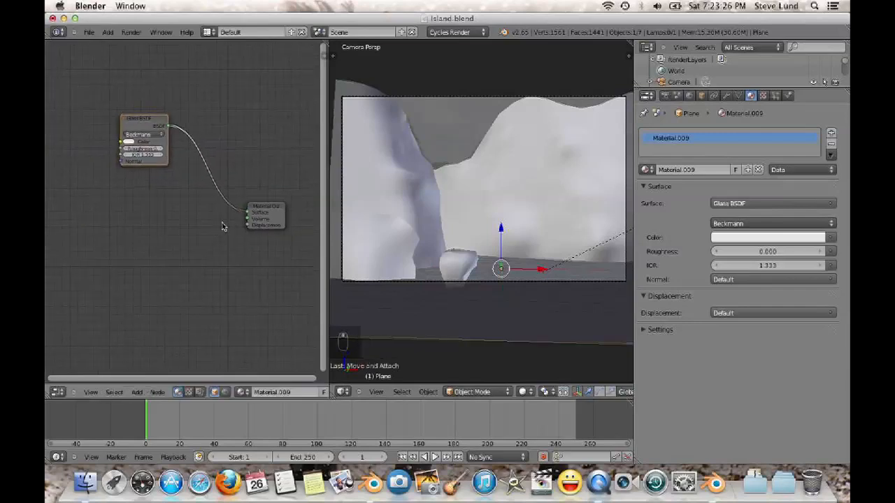
left_click(268, 209)
left_click_drag(268, 208, 293, 200)
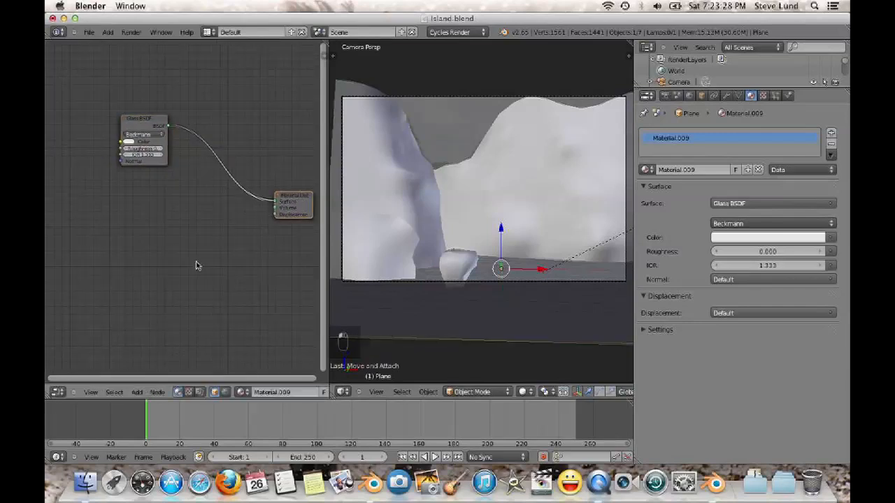
scroll(190, 270, "down", 1)
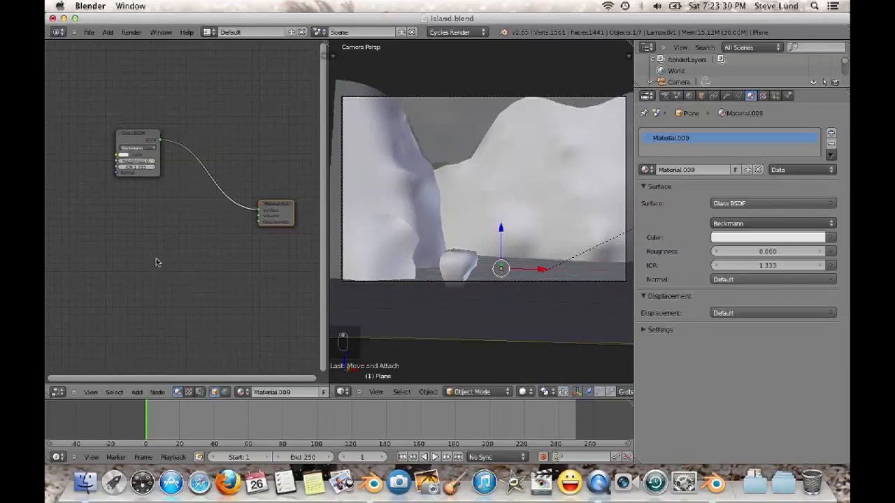
Add a Noise Texture node and place it just below the Glass BSDF, keeping its default settings
key("shift+a")
mouse_move(132, 253)
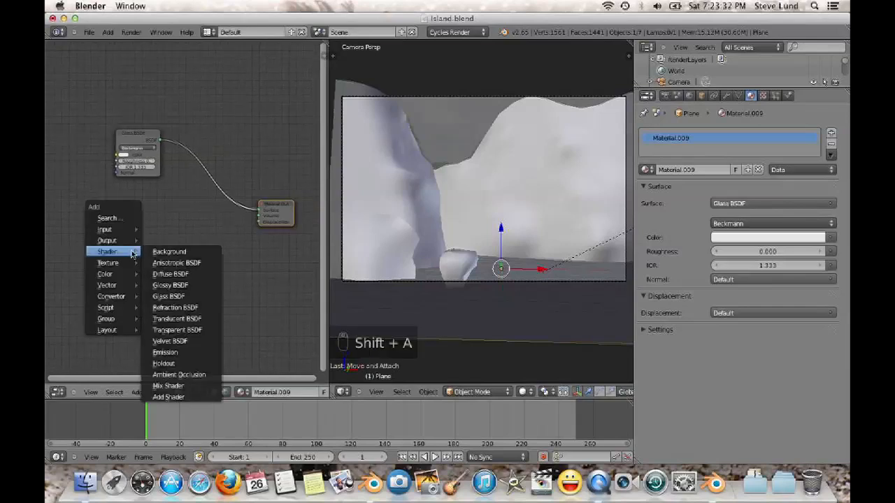
mouse_move(106, 262)
left_click(179, 295)
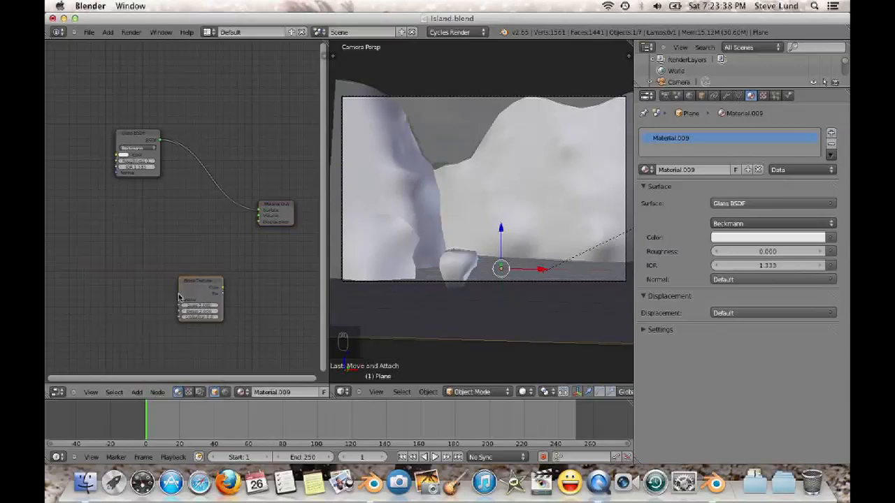
left_click_drag(193, 280, 116, 223)
left_click(121, 227)
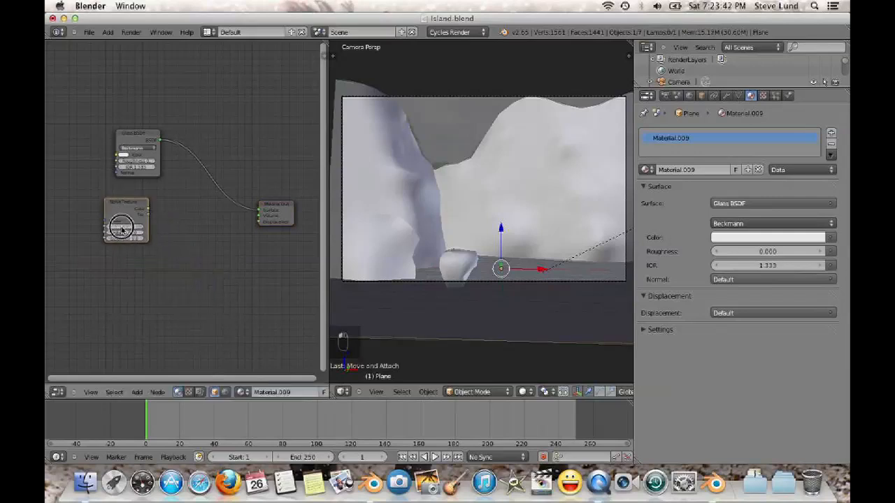
left_click(195, 247)
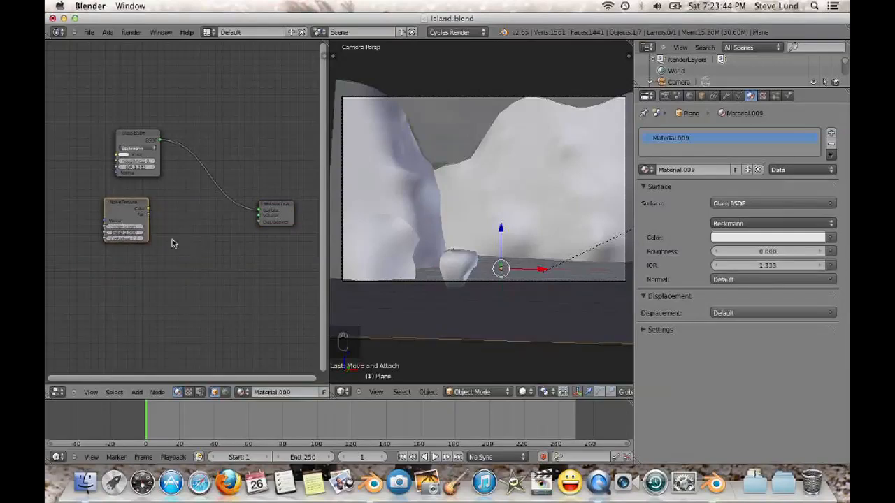
left_click(126, 233)
key("Return")
left_click_drag(122, 212, 128, 204)
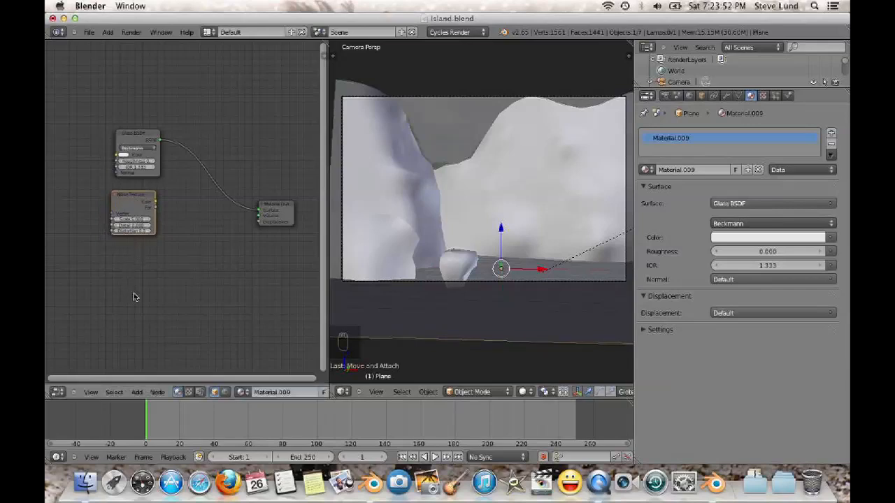
Add a Wave Texture node below the Noise Texture and increase its scale and distortion
key("shift+a")
mouse_move(134, 296)
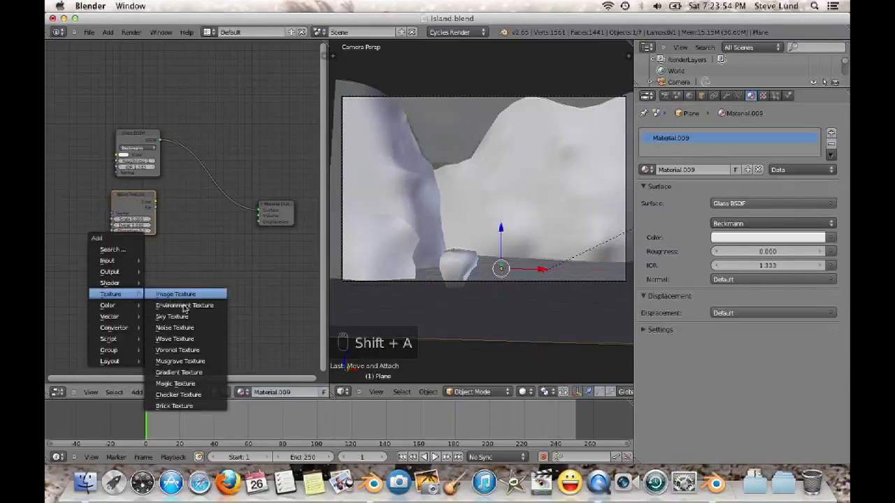
left_click(189, 340)
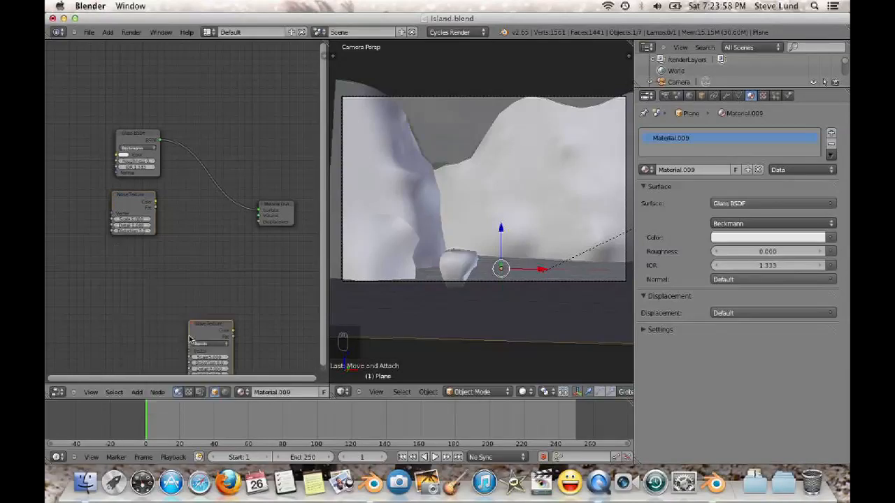
left_click_drag(196, 306, 162, 266)
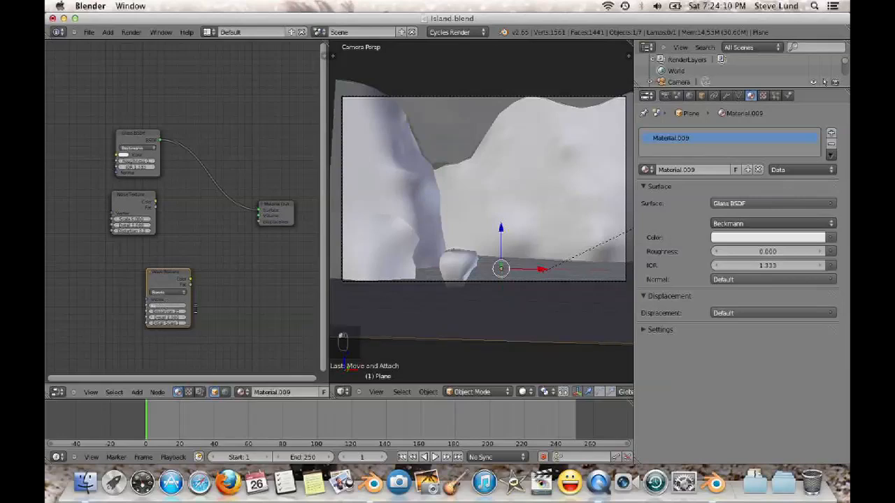
Hide all scene objects except the water plane and the sun lamp
scroll(459, 293, "down", 3)
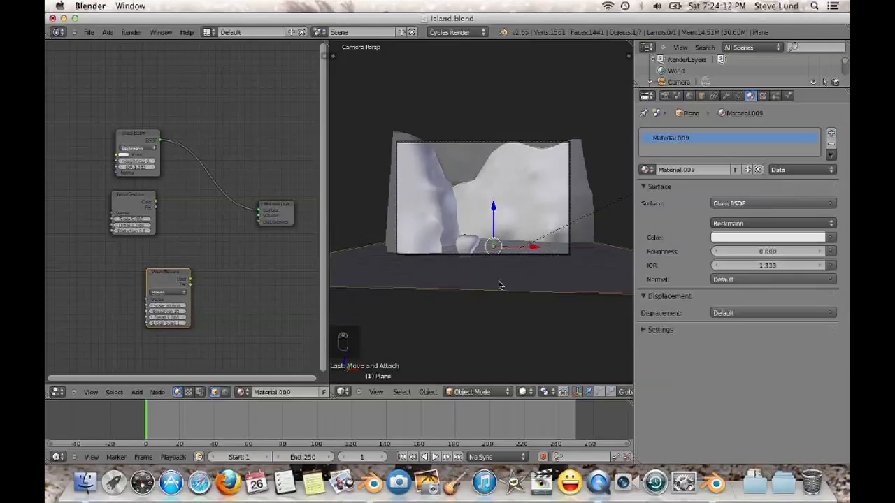
right_click(617, 211, "shift")
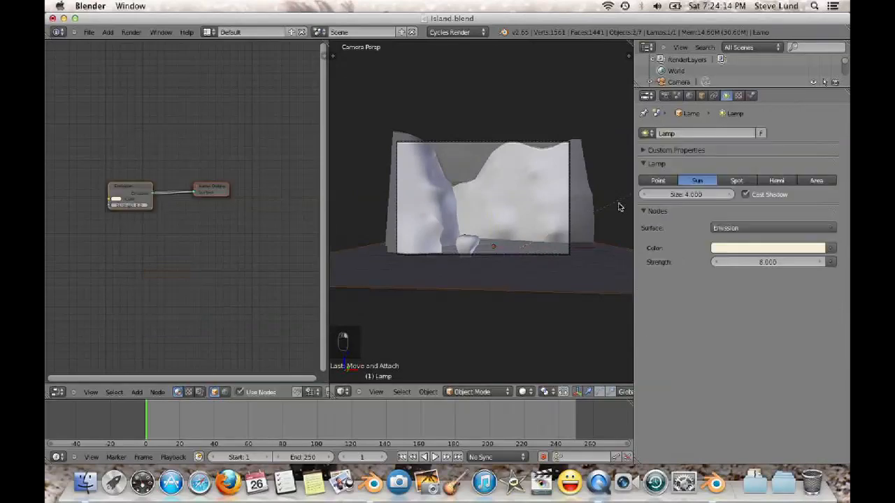
key("ctrl+i")
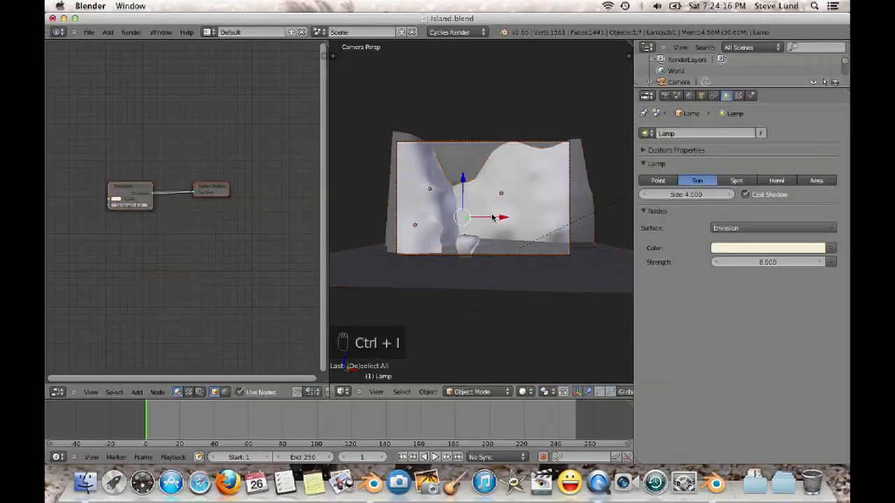
key("h")
scroll(491, 231, "up", 2)
scroll(494, 248, "up", 3)
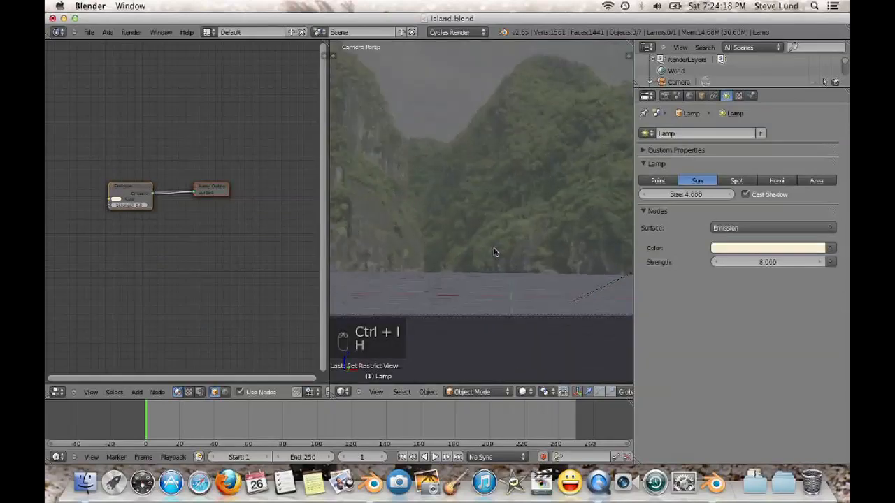
Preview the water plane up close with Rendered viewport shading and reselect the plane to show its material nodes
scroll(519, 273, "down", 2, "shift")
left_click(526, 392)
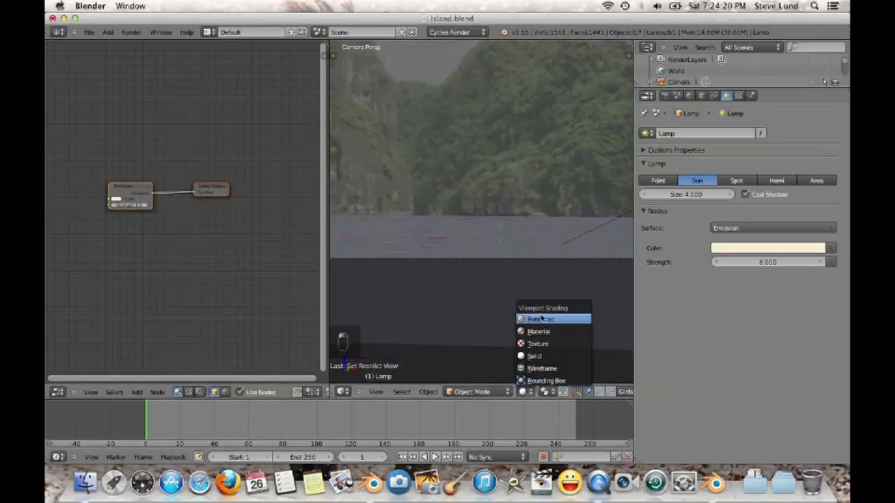
left_click(542, 319)
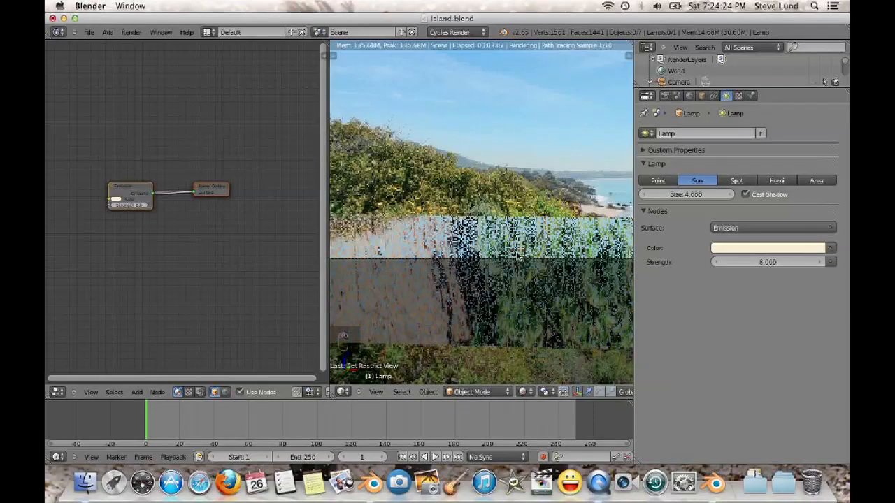
right_click(533, 246)
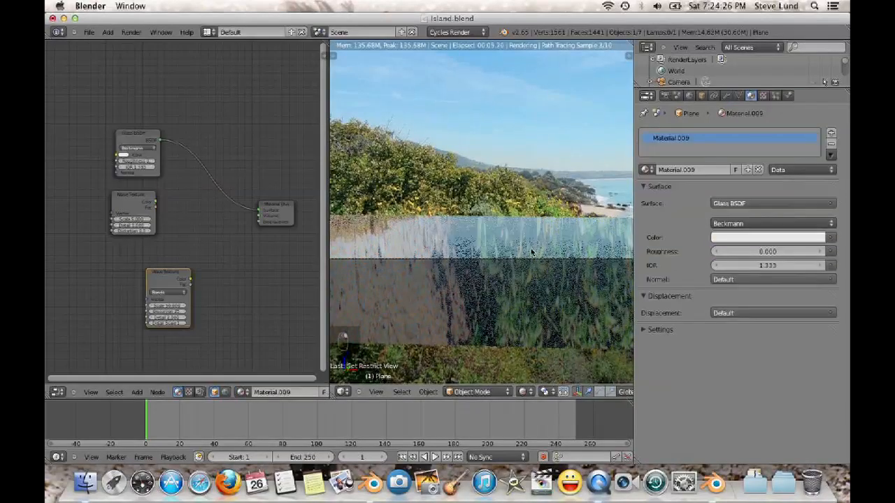
middle_click_drag(525, 248, 521, 234)
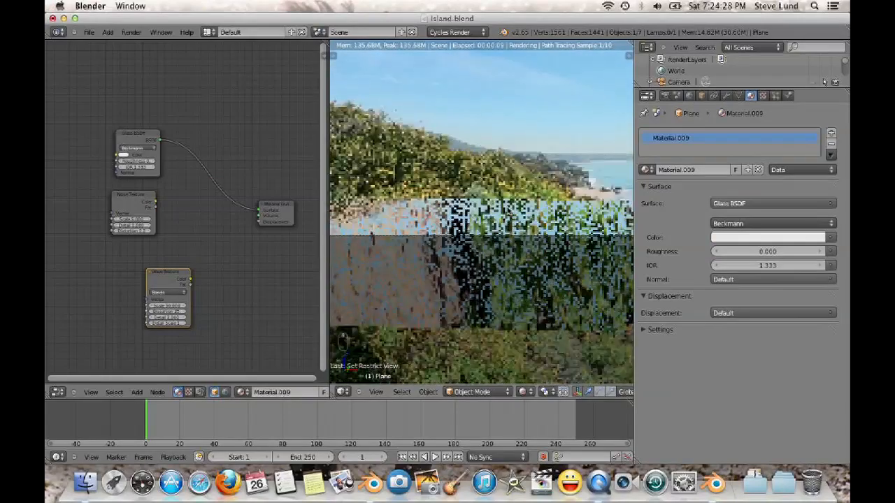
scroll(521, 234, "up", 5)
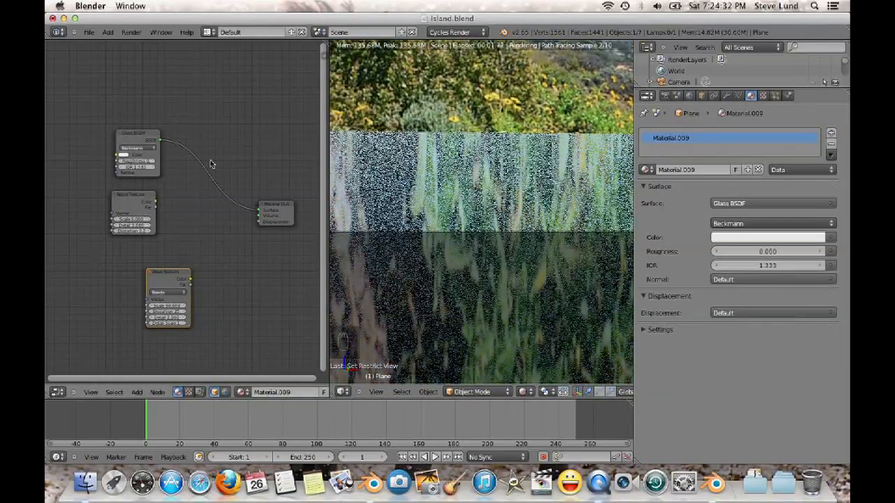
Move the Noise and Wave Texture nodes farther from the Material Output and add a color Mix node in the gap
left_click_drag(122, 202, 91, 196)
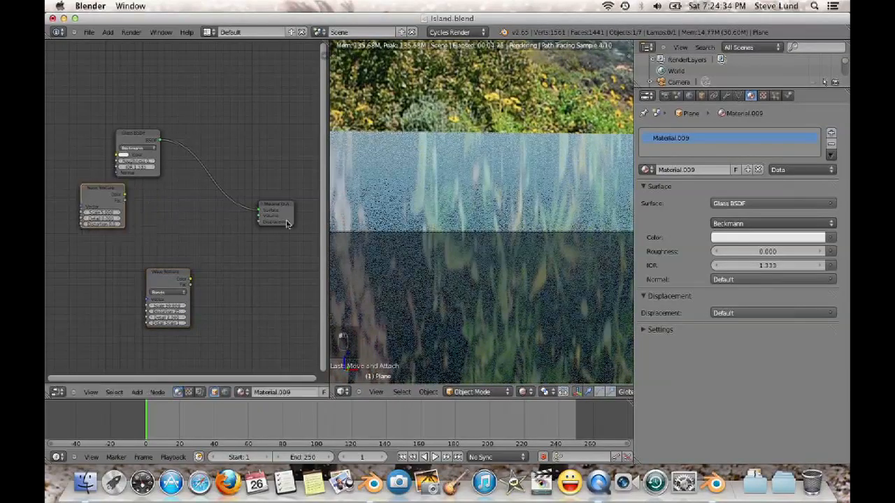
left_click_drag(149, 274, 90, 269)
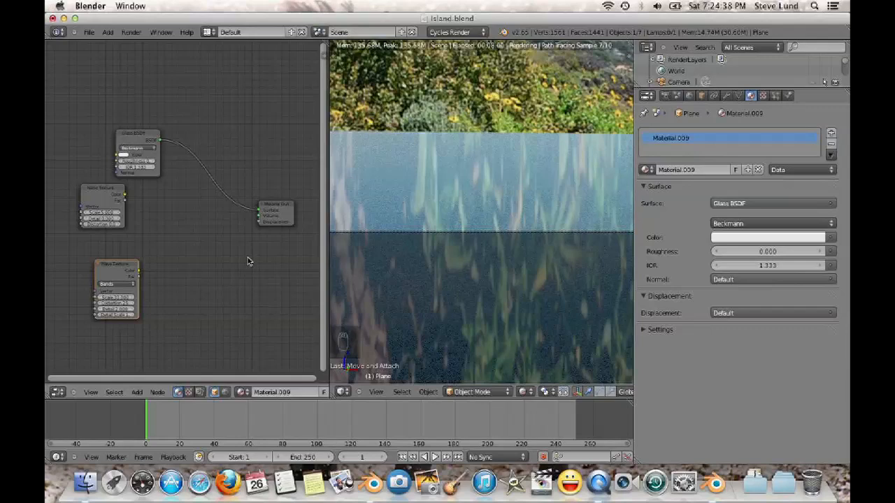
key("shift+a")
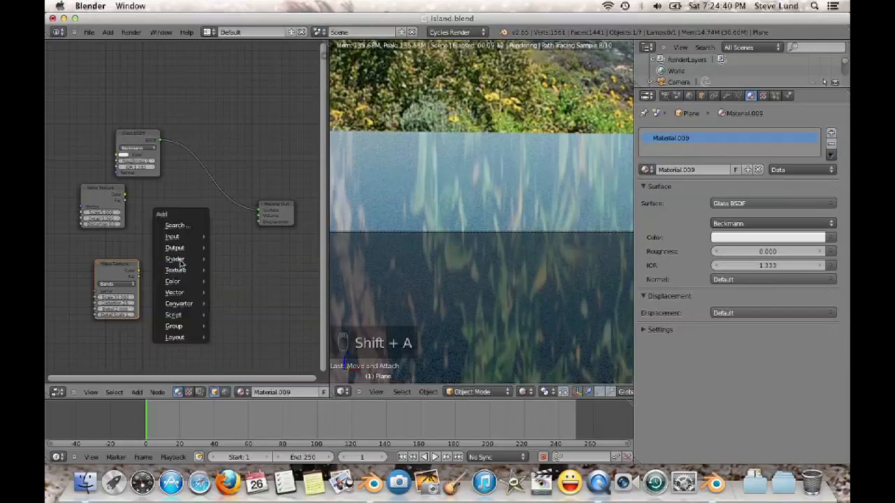
mouse_move(173, 282)
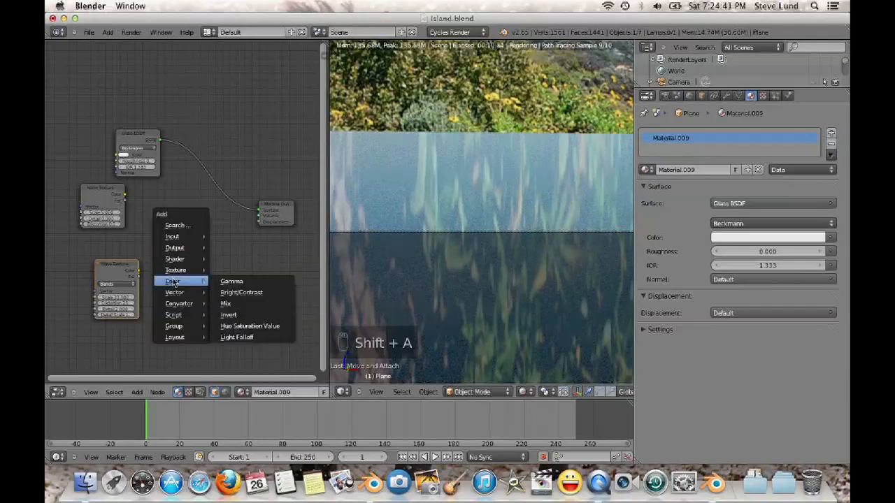
left_click(223, 305)
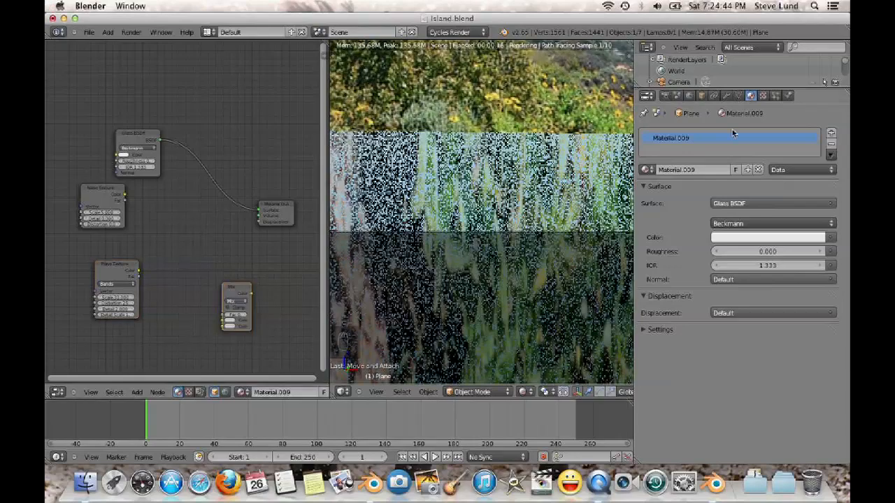
left_click_drag(236, 297, 213, 210)
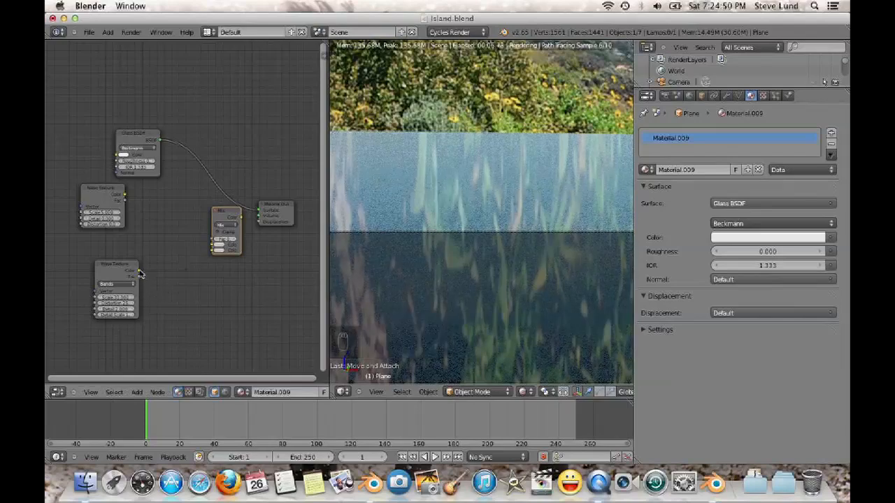
Link the Wave Texture's Color to the Mix node's Color2 and the Noise Texture's Color to its Fac
left_click_drag(139, 270, 203, 231)
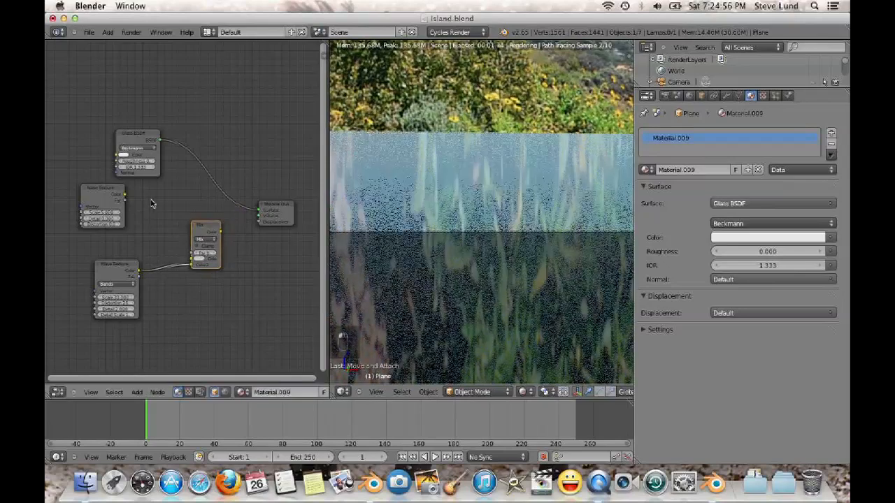
left_click_drag(128, 196, 198, 258)
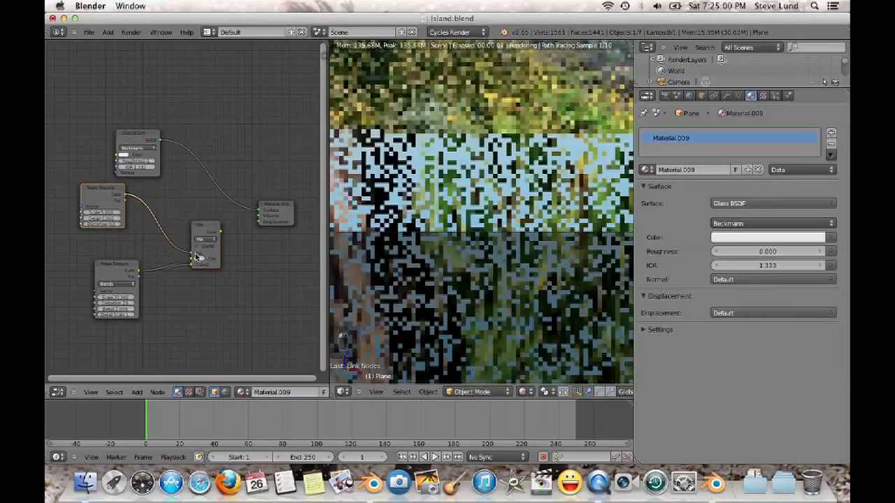
Set the Mix node's Color1 to full white and link its Color output to the Material Output's Displacement
left_click(199, 259)
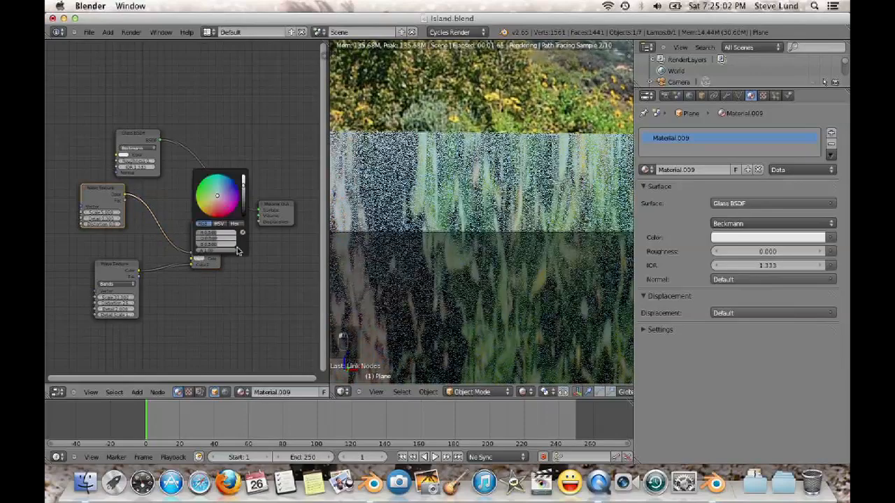
left_click(244, 175)
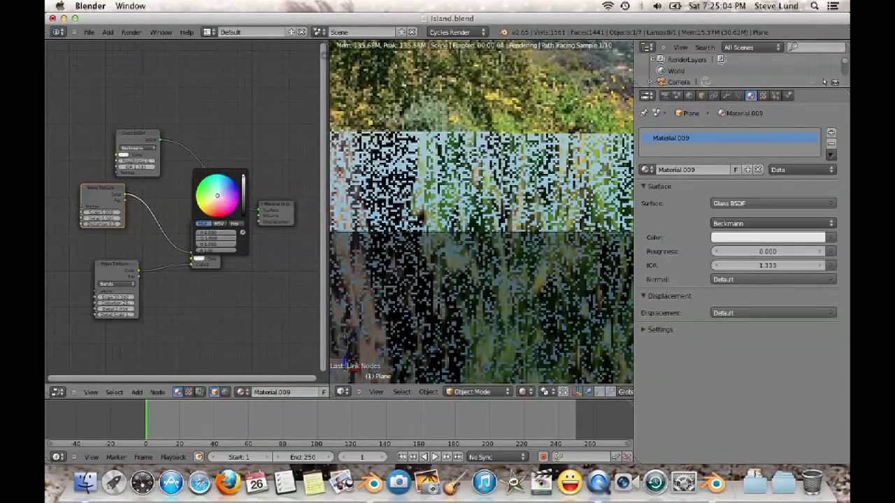
left_click(208, 236)
left_click_drag(221, 230, 259, 222)
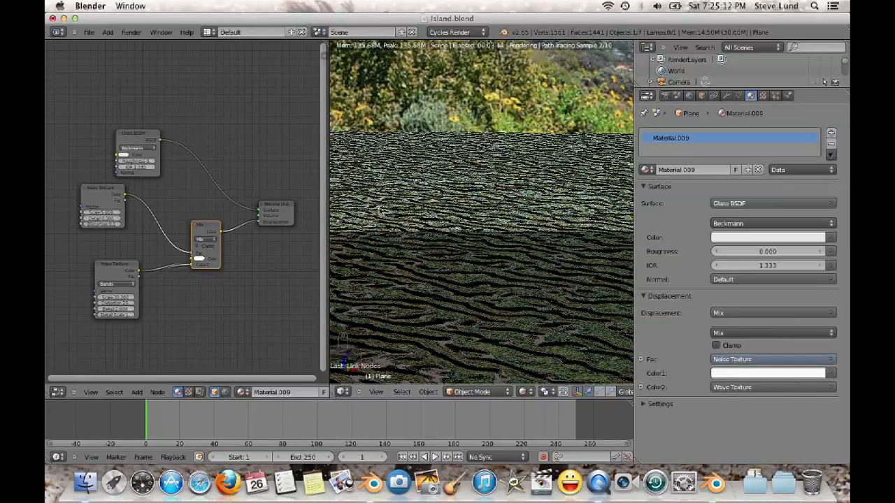
Move the Noise Texture aside and insert a ColorRamp node on its link to the Mix node's Fac
left_click_drag(104, 187, 60, 182)
middle_click_drag(143, 243, 176, 257)
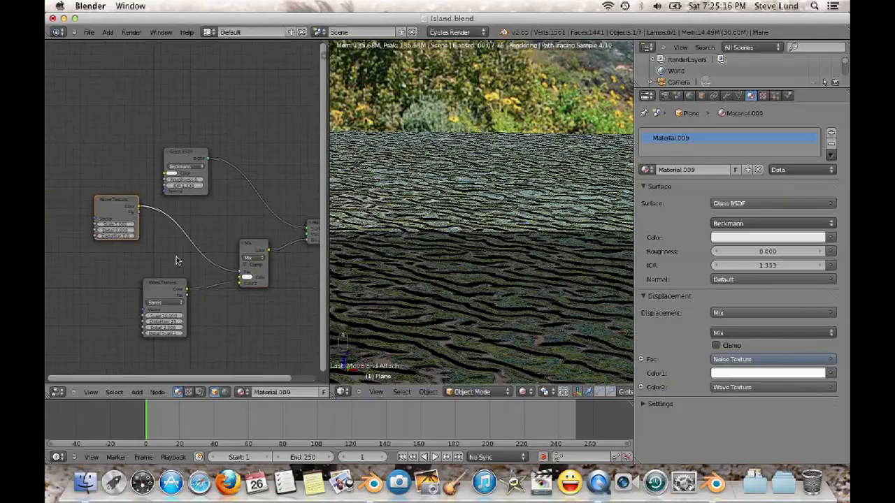
key("shift+a")
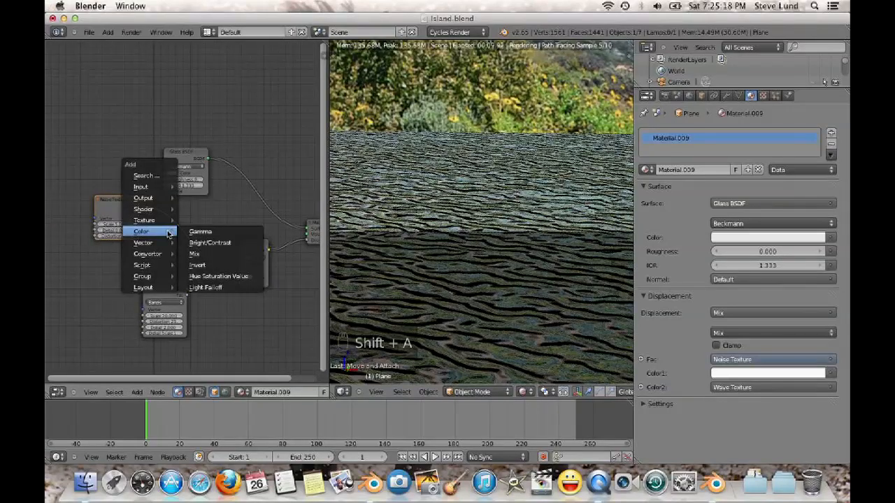
mouse_move(146, 254)
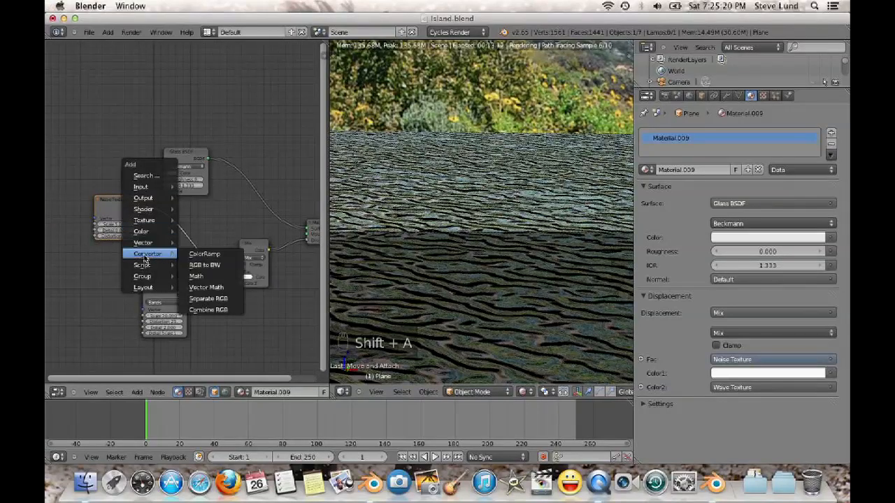
left_click(203, 254)
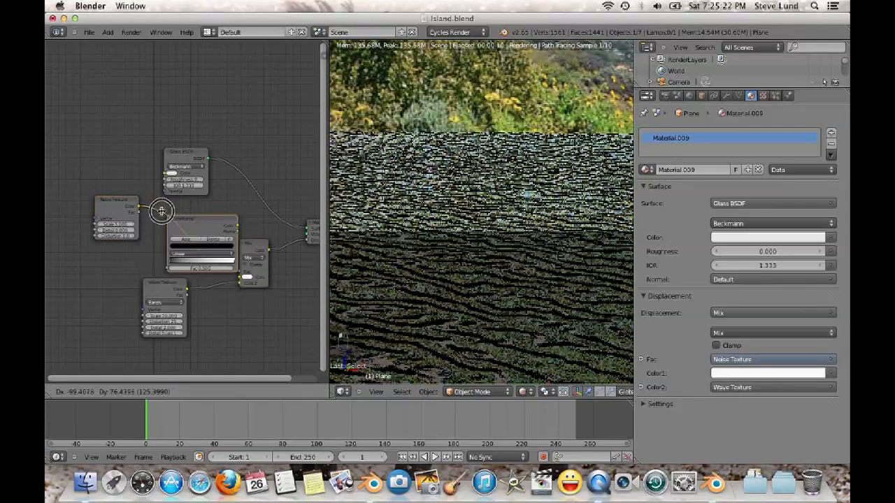
left_click(164, 208)
Slide the ColorRamp's black stop to just before the middle and nudge the white stop slightly inward to sharpen the noise mask
scroll(211, 270, "up", 1)
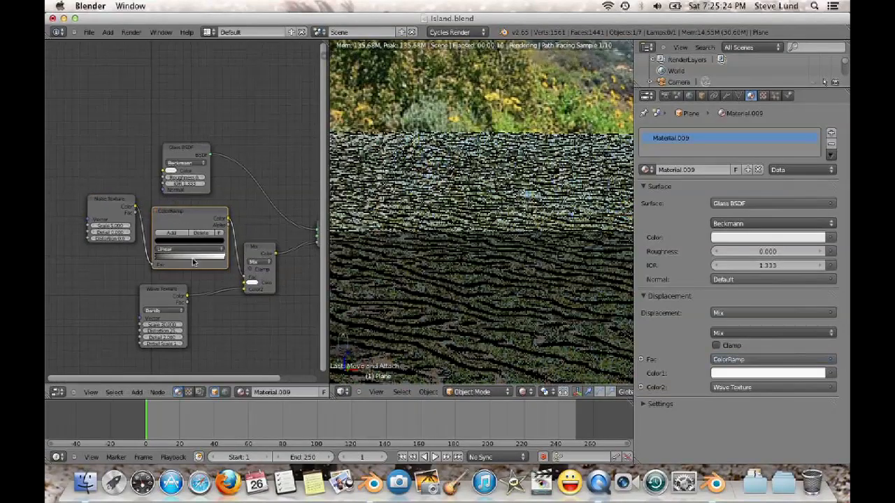
left_click_drag(160, 257, 193, 258)
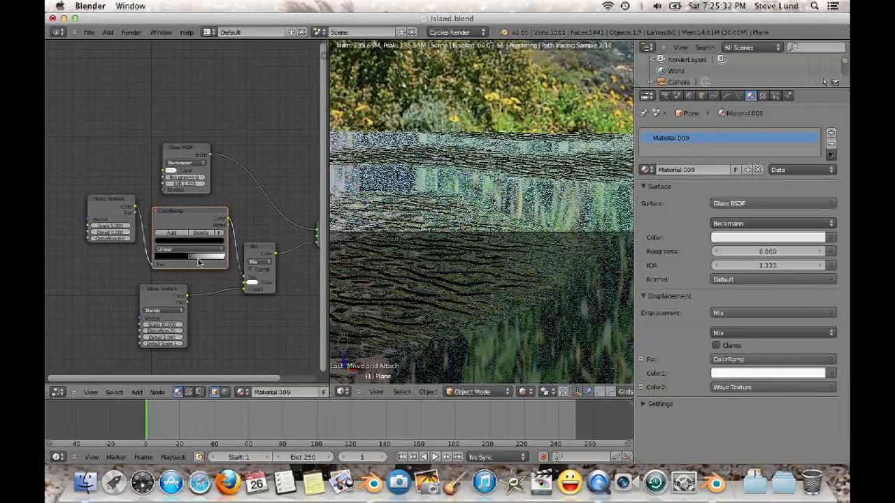
left_click_drag(187, 260, 219, 259)
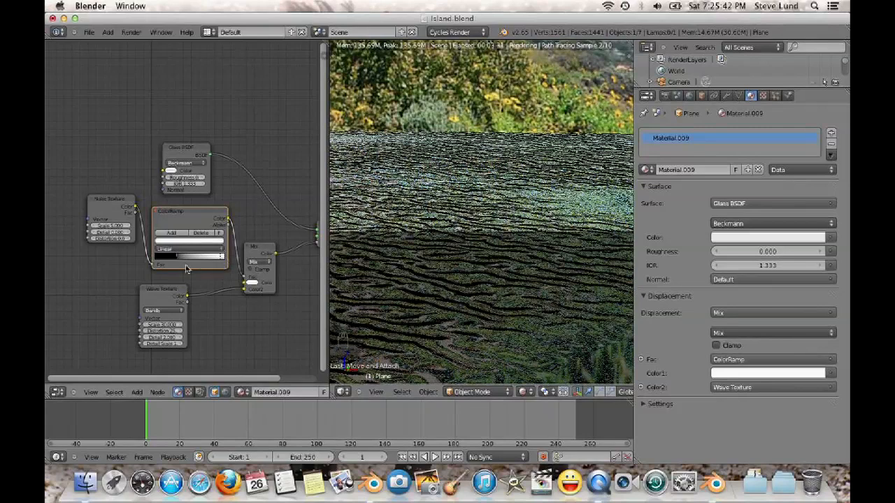
left_click_drag(177, 260, 189, 259)
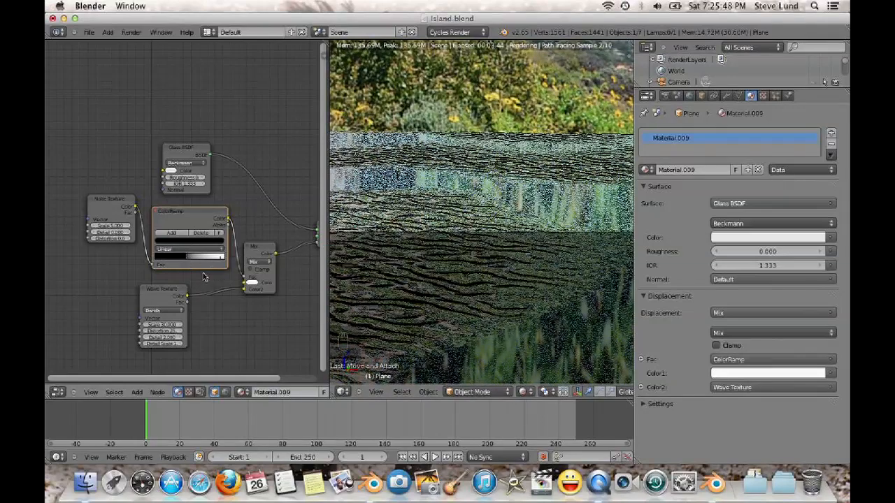
left_click_drag(186, 258, 183, 257)
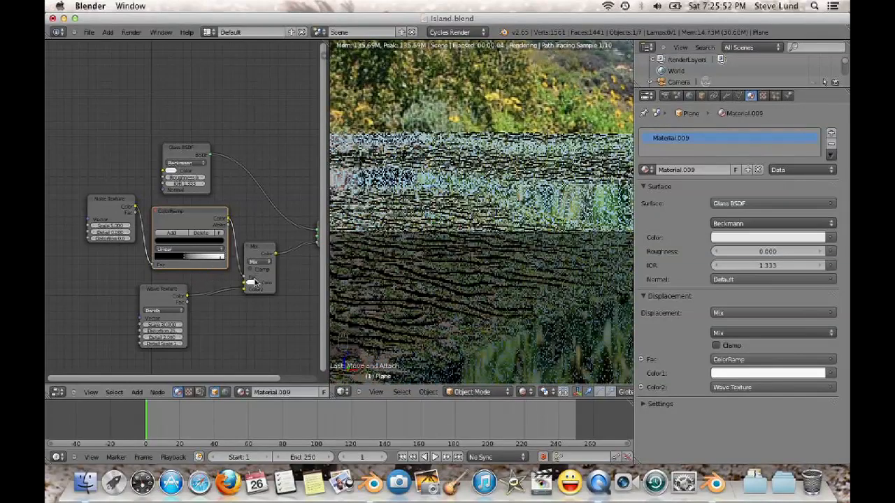
Move the Material Output node aside and add another Mix color node beside it, set to Multiply blending
middle_click_drag(280, 282, 181, 280)
left_click_drag(237, 226, 283, 206)
key("shift+a")
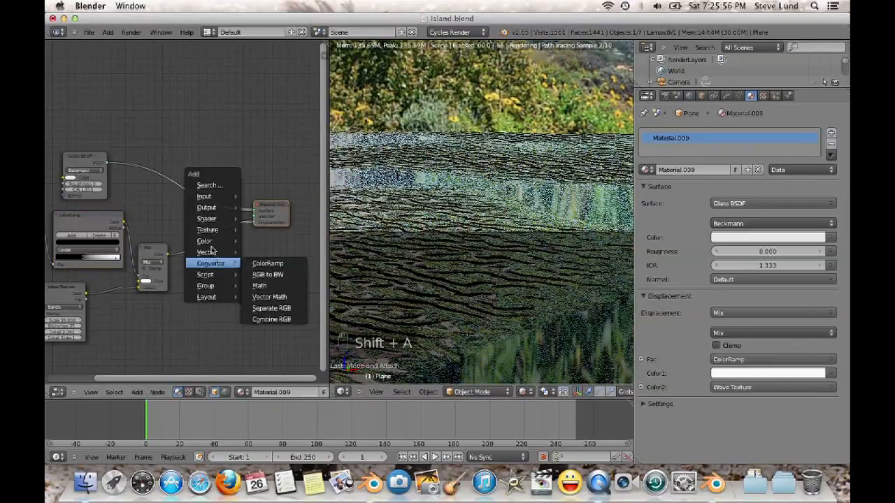
mouse_move(210, 245)
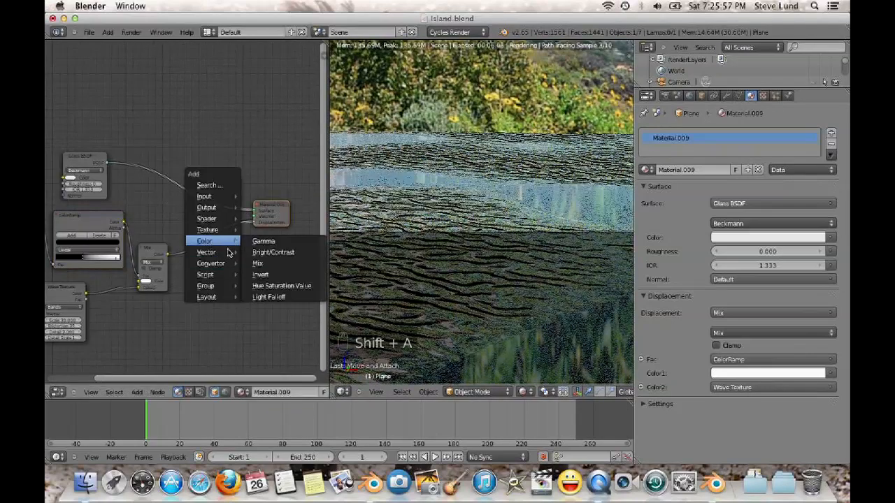
left_click(280, 259)
left_click(284, 264)
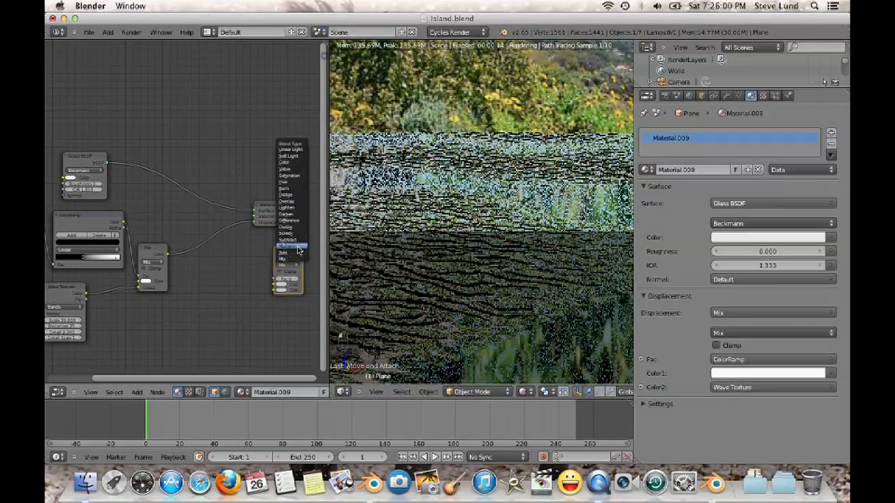
left_click(288, 248)
Set the Multiply node's Color1 to white, link the Mix node's Color to its Color2, and insert it before the Material Output's Displacement
left_click(283, 286)
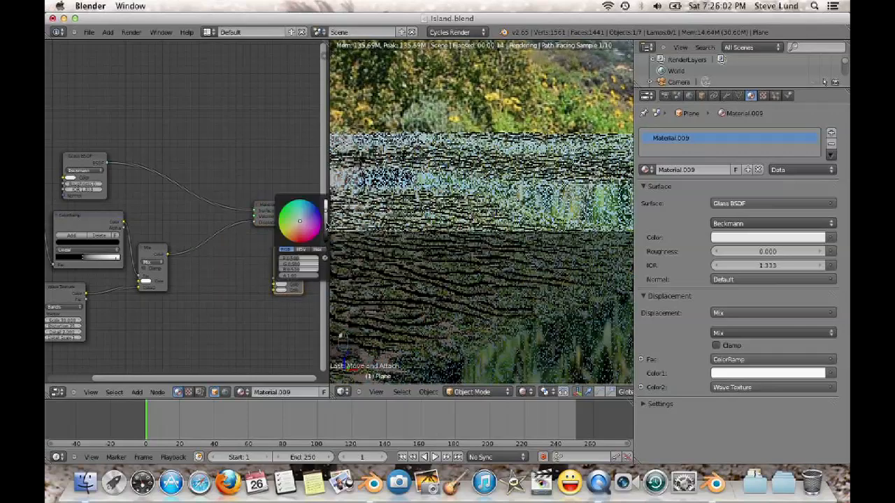
left_click_drag(326, 210, 324, 169)
left_click_drag(273, 291, 166, 255)
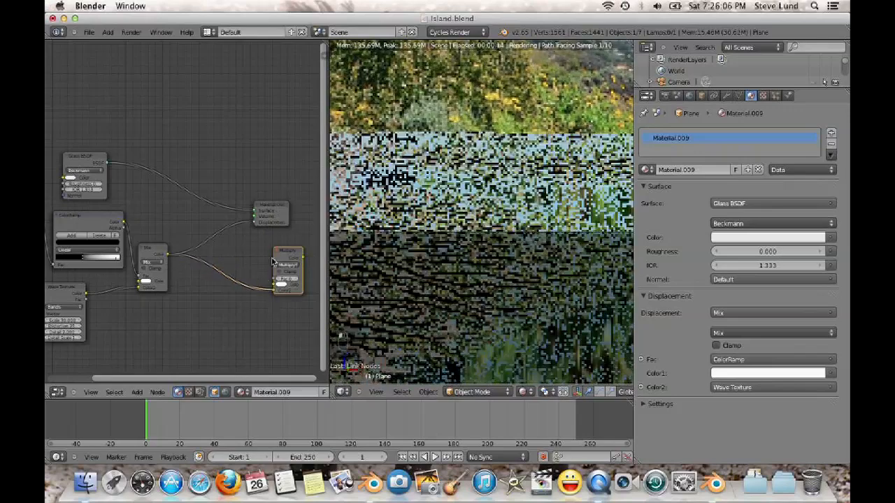
key("g")
left_click(206, 247)
left_click_drag(256, 244, 213, 235)
Try a Fac of 0.1 on the Multiply node and settle on 0.2 to soften the displacement
scroll(231, 269, "up", 2)
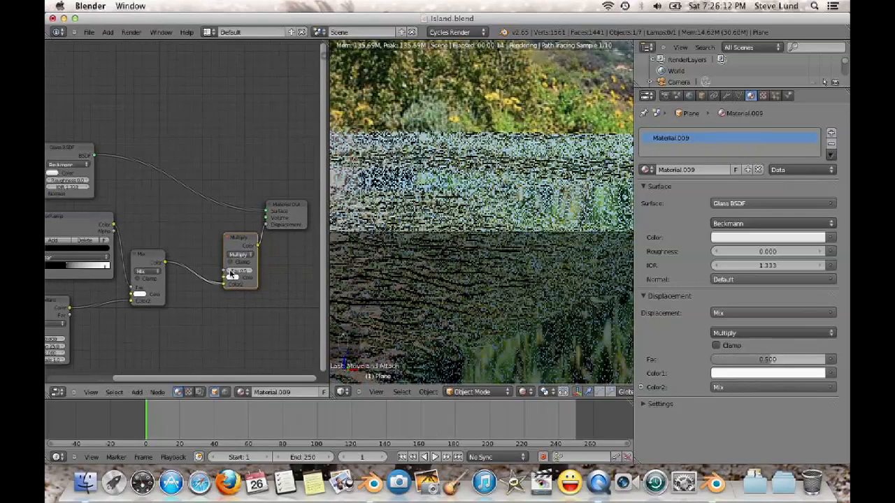
left_click(237, 272)
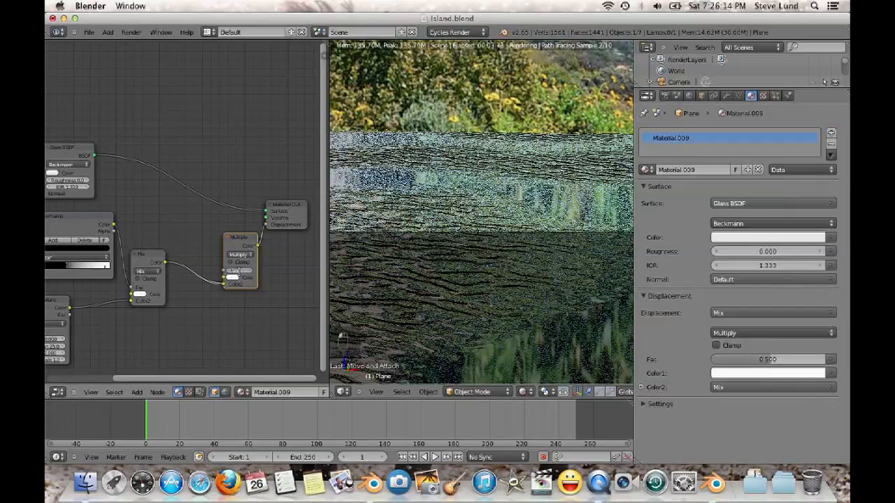
type("0.1")
key("Return")
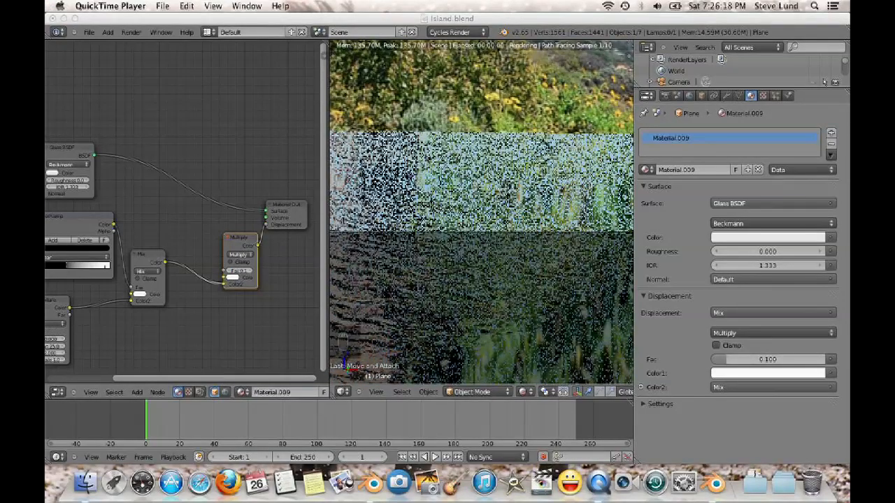
left_click(250, 275)
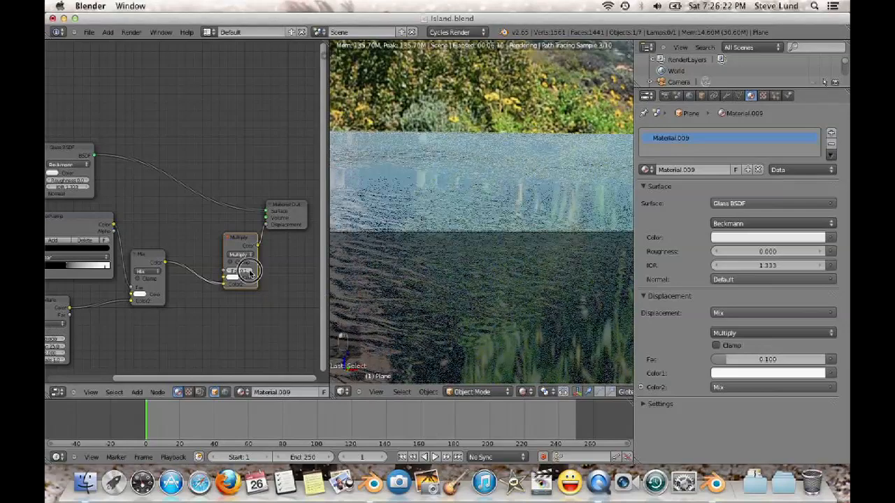
left_click(250, 274)
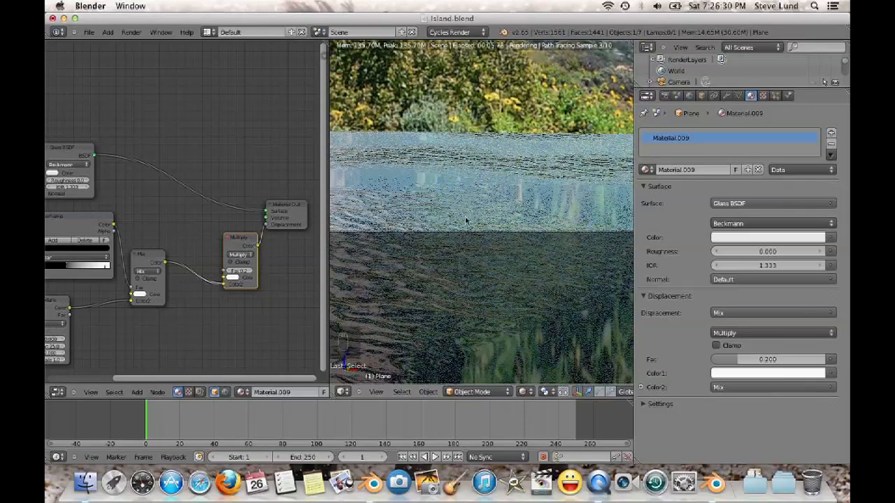
Nudge the ColorRamp's black stop slightly toward the start of the ramp and select its white stop
scroll(250, 278, "down", 1)
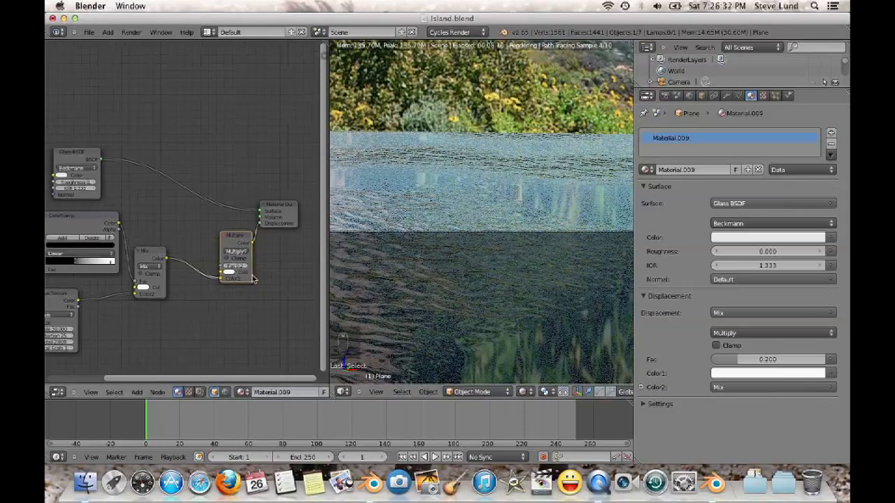
middle_click_drag(266, 277, 294, 273)
scroll(210, 274, "up", 2)
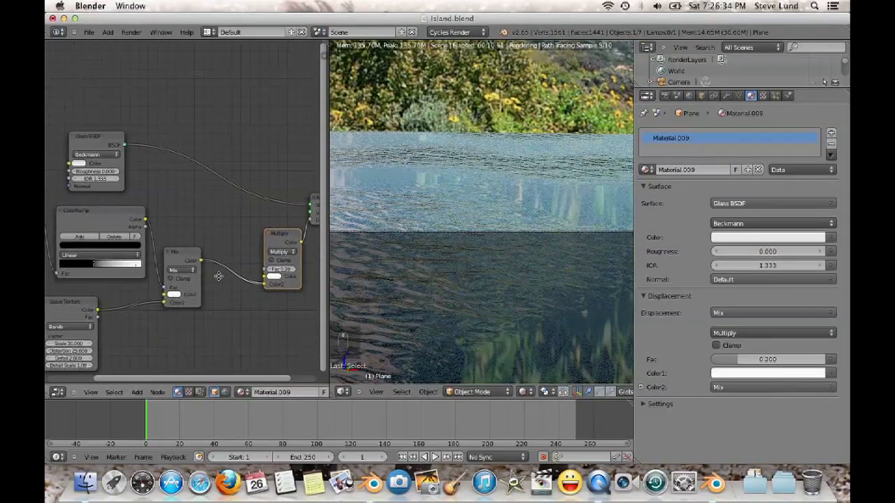
middle_click_drag(219, 277, 267, 270)
left_click_drag(141, 263, 137, 263)
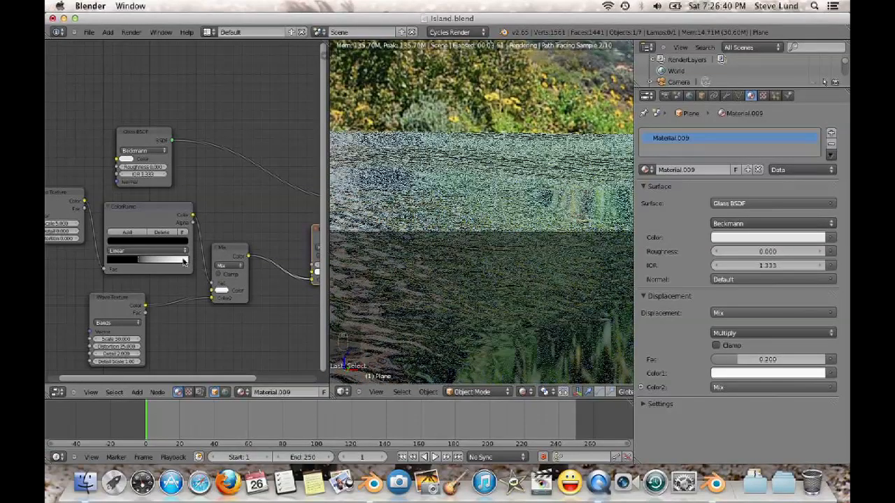
left_click(184, 261)
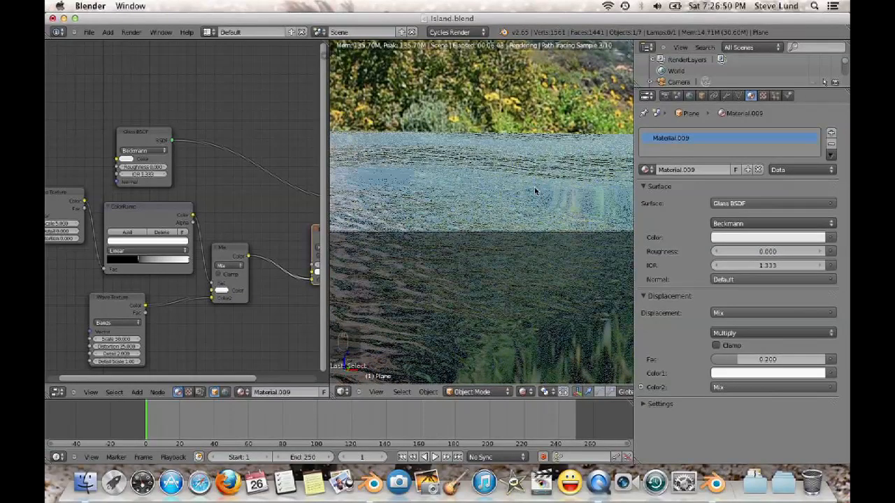
Switch the 3D viewport from rendered to solid shading
left_click(343, 393)
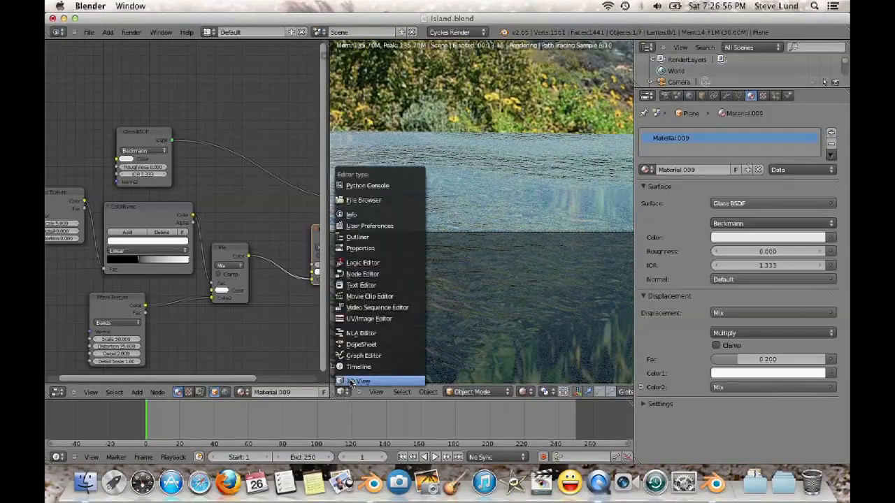
left_click(351, 382)
left_click(525, 392)
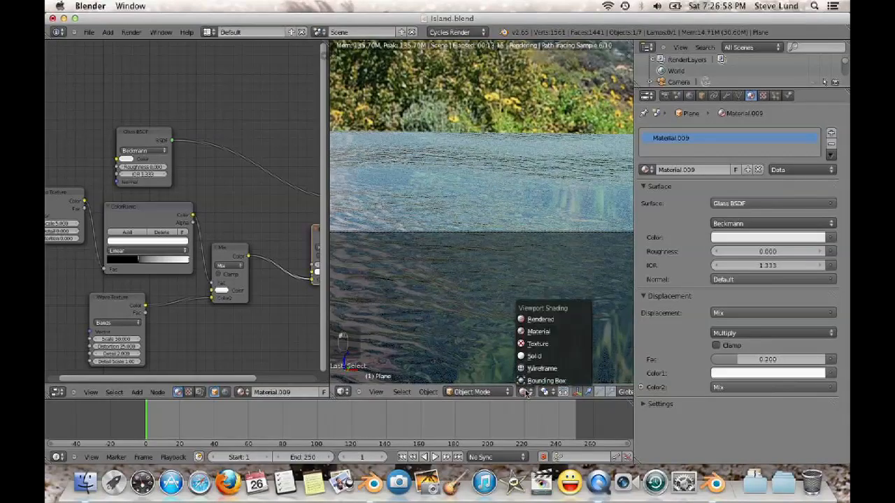
left_click(538, 357)
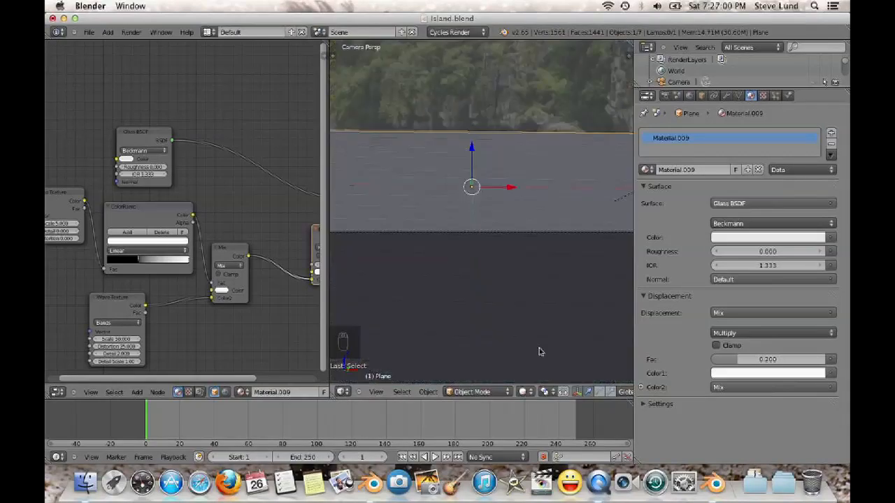
Duplicate the water plane in front view and place the copy a short distance below the original
key("KP_1")
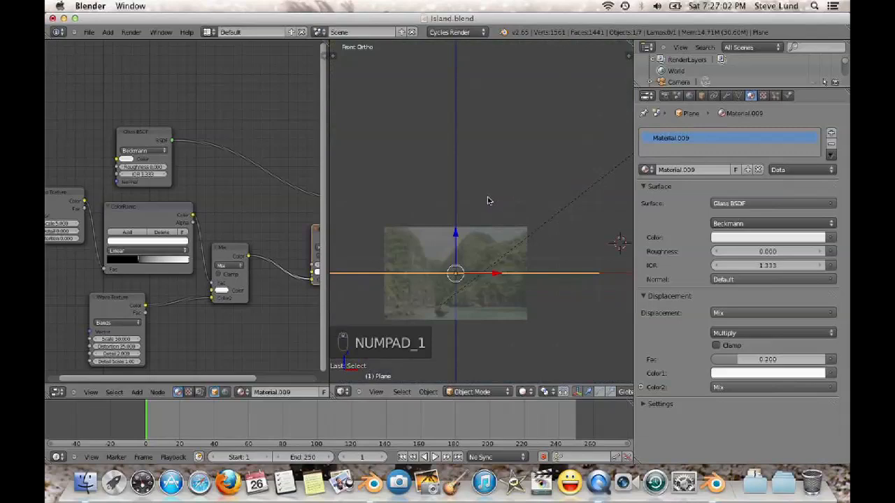
key("shift+d")
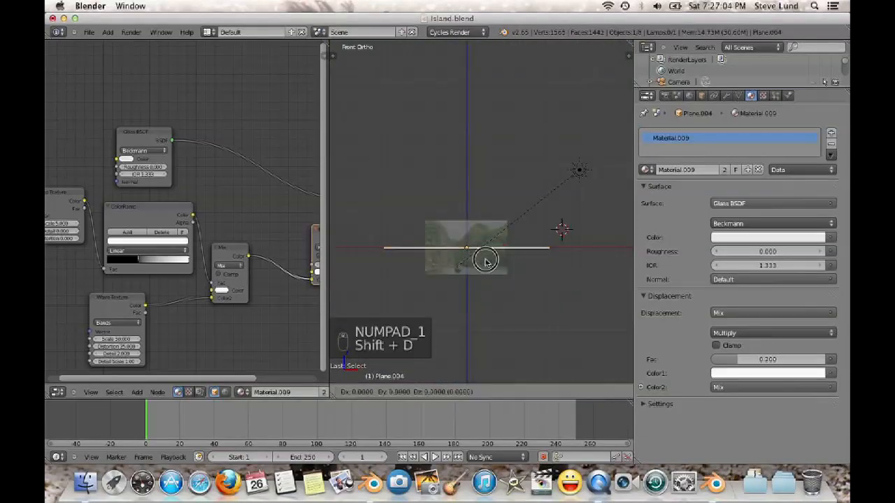
left_click(465, 228)
middle_click_drag(465, 228, 468, 265)
Subdivide the lower duplicate plane's mesh three times in Edit Mode
key("Tab")
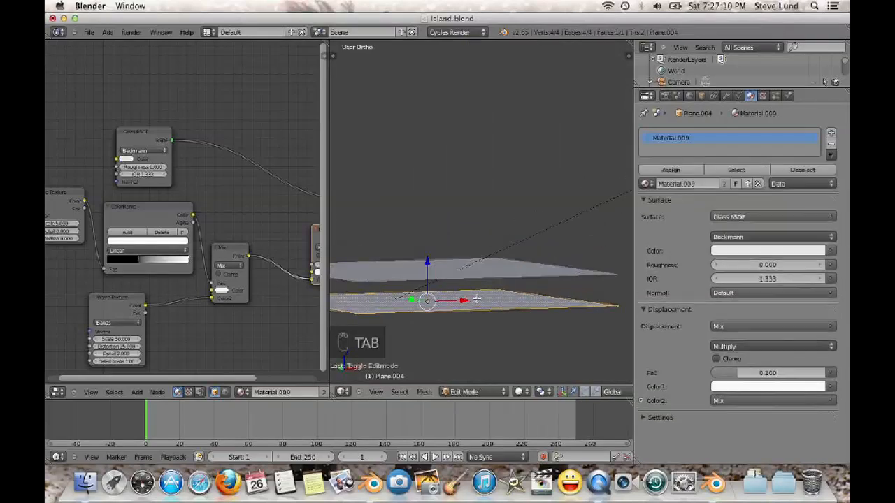
key("w")
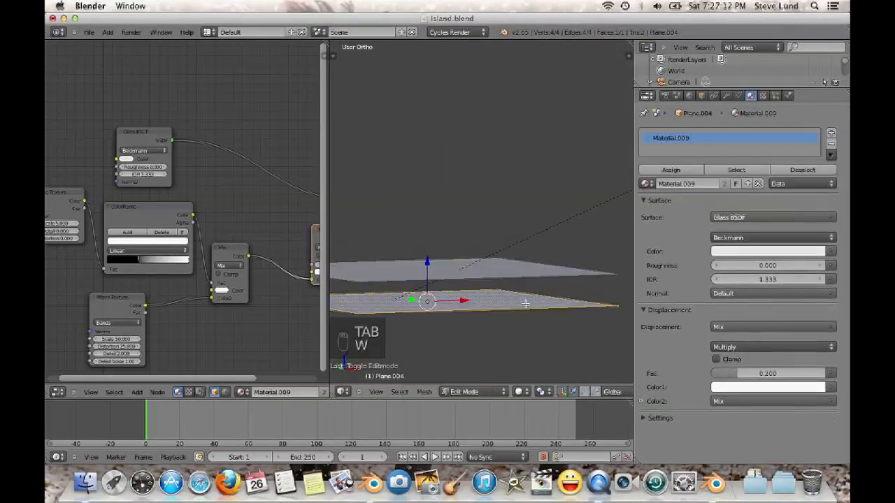
key("Tab")
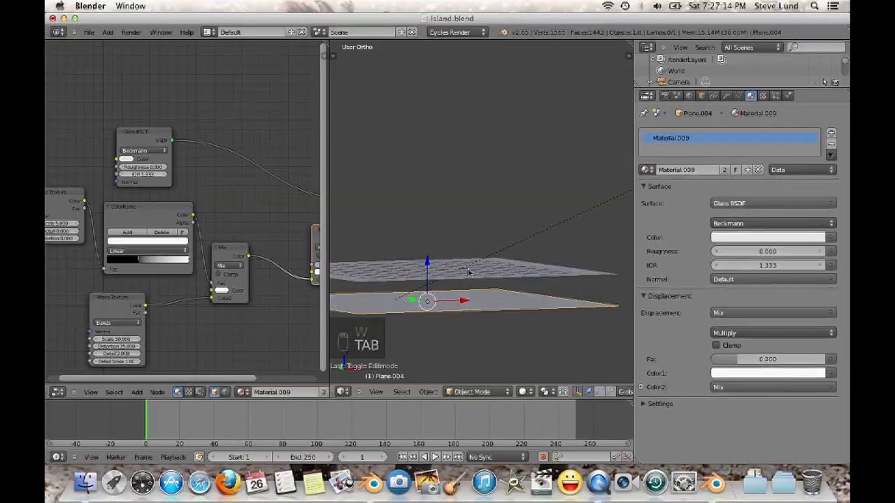
key("Tab")
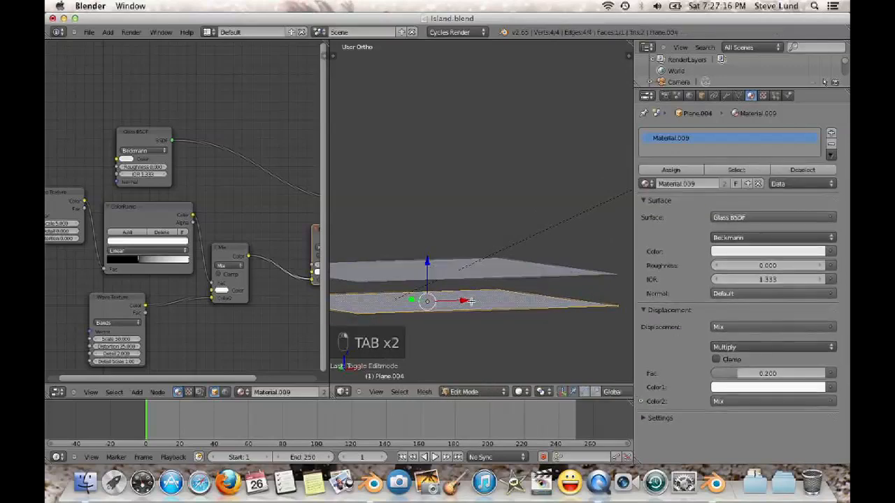
key("w")
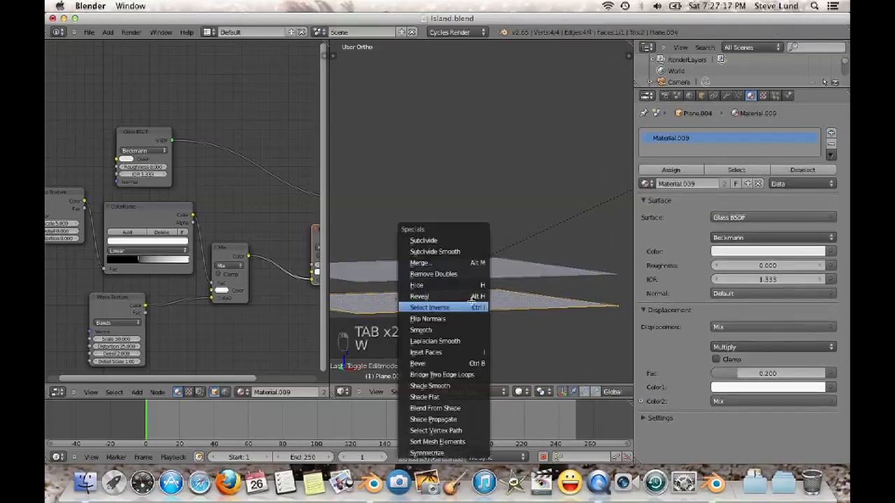
left_click(438, 243)
key("w")
left_click(438, 243)
key("w")
left_click(438, 243)
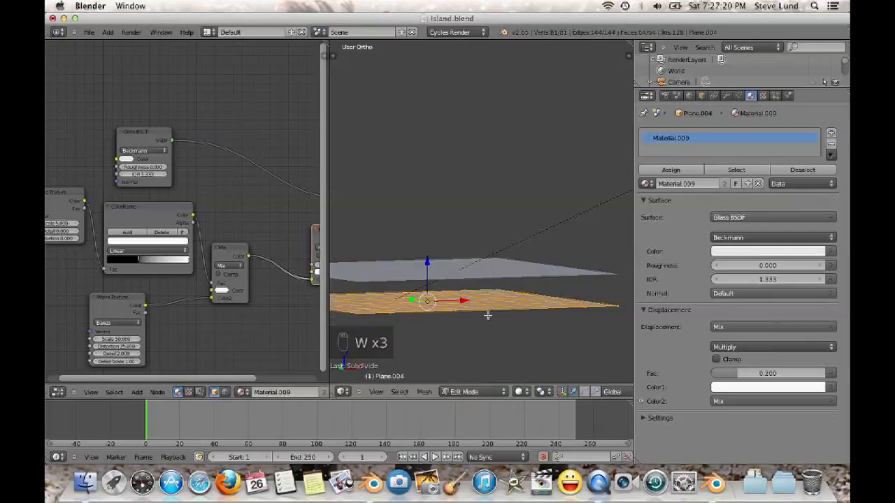
middle_click_drag(487, 316, 453, 335)
Return to Object Mode, reveal all hidden scene objects, and select only the lower duplicate plane
key("alt+h")
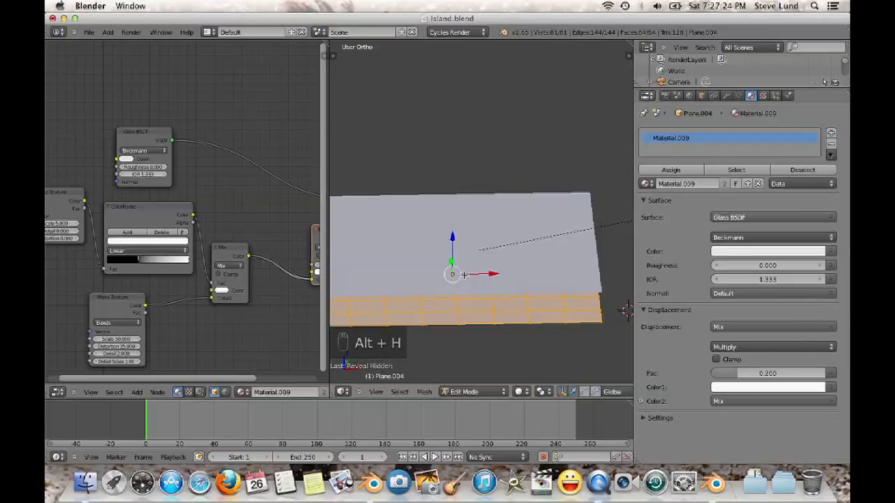
key("Tab")
key("alt+h")
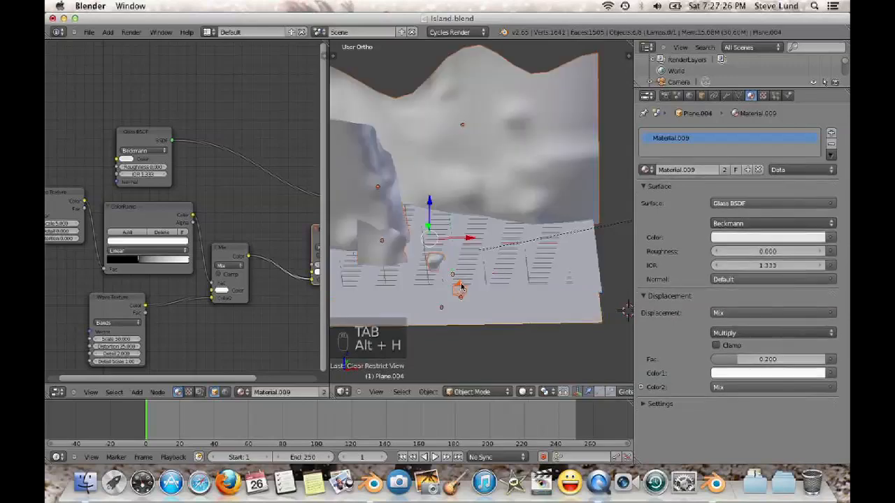
middle_click_drag(492, 225, 495, 216, "shift")
right_click(505, 262)
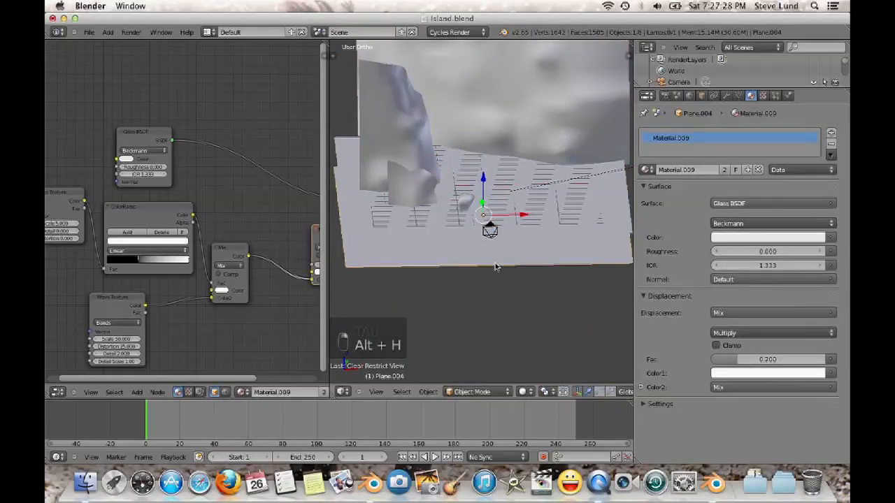
Enter Edit Mode on the lower plane in wireframe display and select its near corner vertex
key("Tab")
mouse_move(510, 266)
middle_mouse_down()
mouse_move(496, 249)
mouse_move(541, 256)
mouse_move(529, 247)
mouse_move(499, 260)
middle_mouse_up()
key("z")
right_click(554, 267)
middle_click_drag(553, 268, 534, 210)
Try to lower the corner vertex along Z with a small proportional editing radius of about 0.75
key("g")
key("z")
scroll(532, 218, "down", 4)
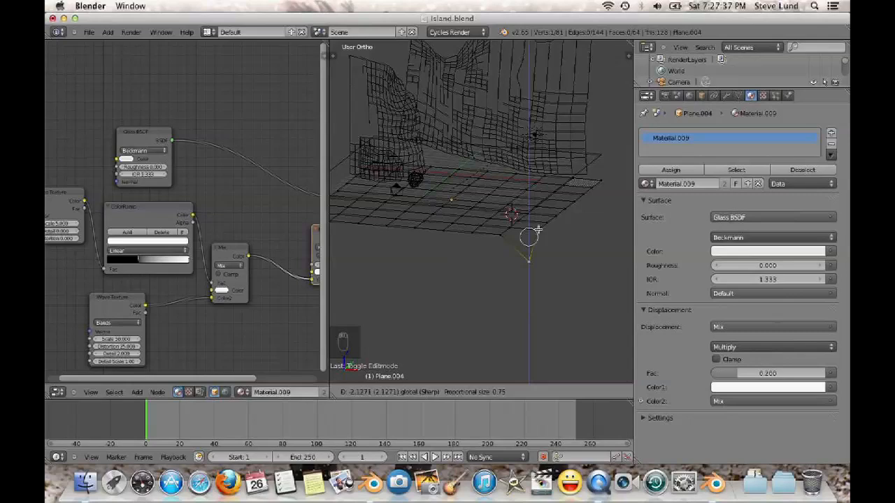
left_click(521, 287)
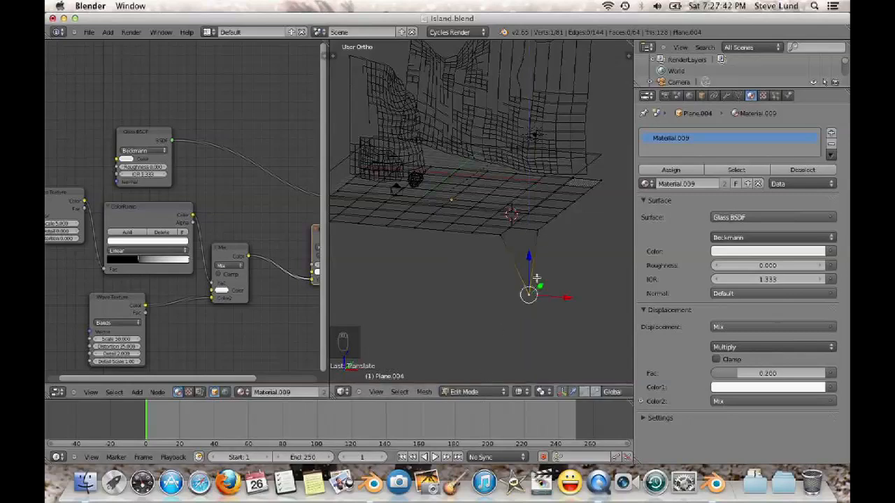
Enlarge the proportional editing radius to about 23, cancel the second move, and undo the earlier lowering of the corner vertex
key("g")
key("z")
scroll(529, 266, "down", 5)
scroll(524, 257, "down", 20)
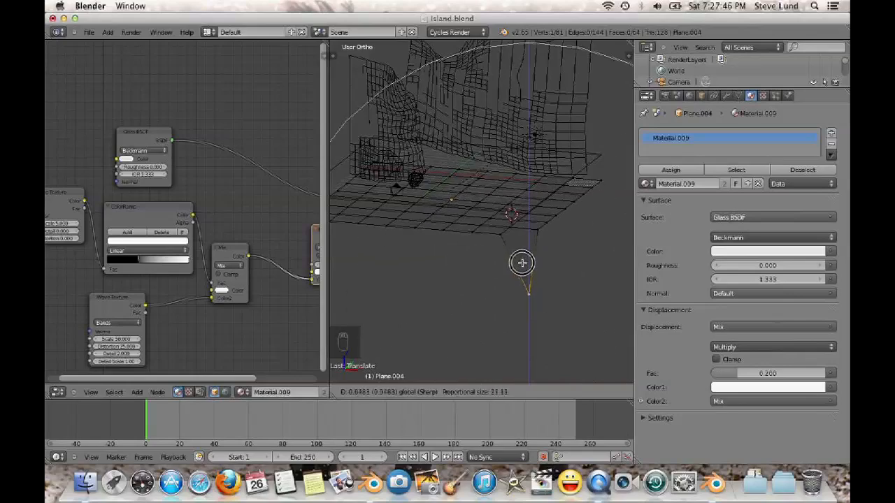
right_click(524, 268)
key("super+z")
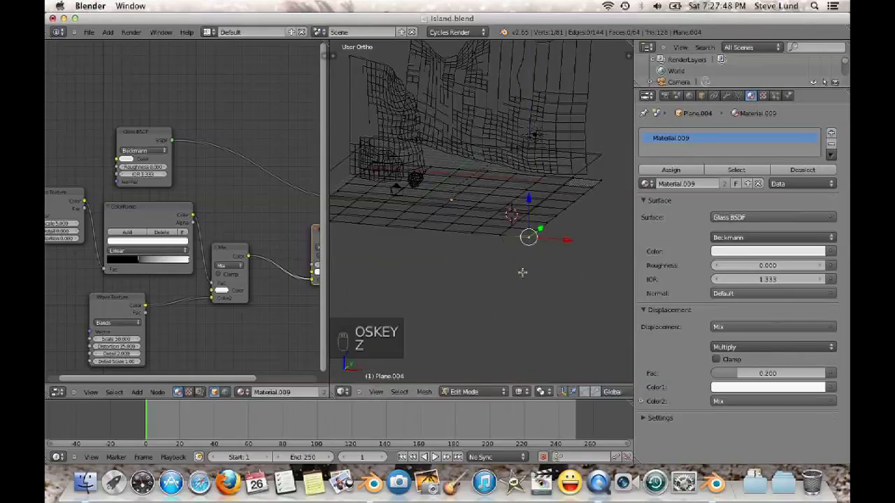
Widen the 3D viewport and lower the corner vertex about 3.8 units along Z with sharp proportional falloff, sloping the surrounding mesh
scroll(522, 272, "up", 4)
left_click_drag(332, 278, 263, 266)
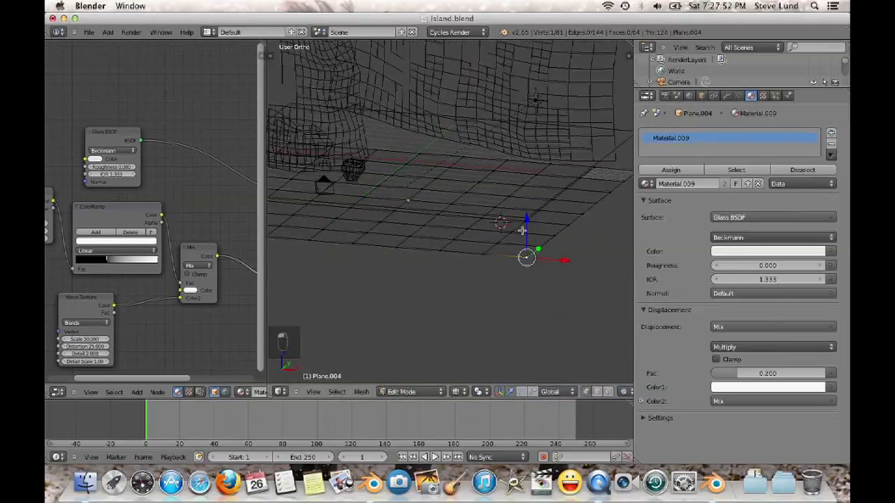
key("g")
key("z")
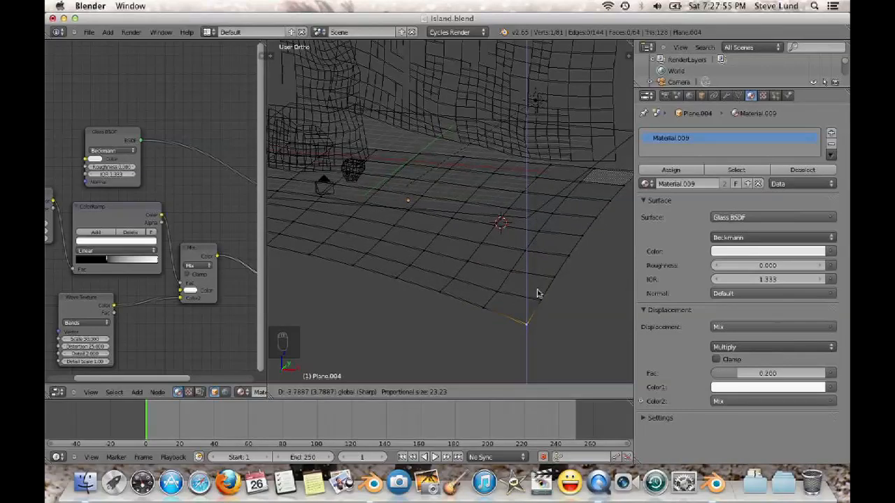
left_click(495, 299)
middle_click_drag(495, 298, 382, 305)
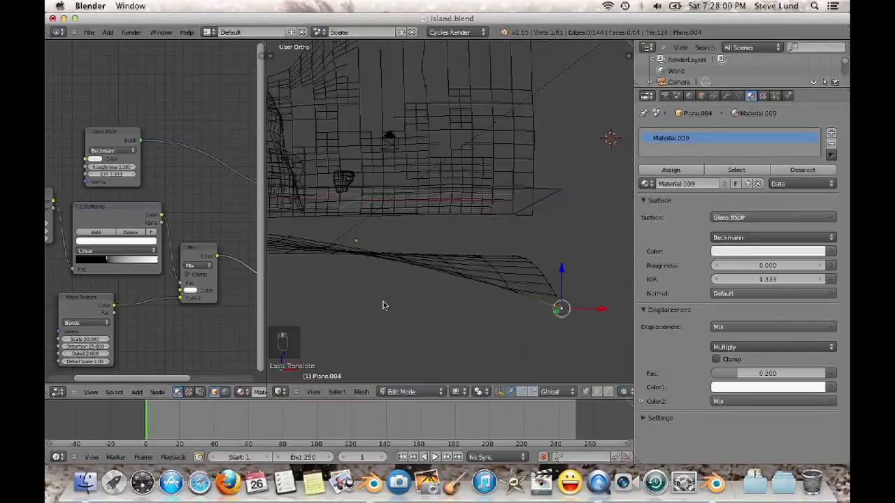
Select further vertices of the lower plane, ending in front view, and raise the one near its far edge slightly along Z
key("KP_1")
mouse_move(460, 293)
middle_mouse_down()
mouse_move(393, 310)
mouse_move(438, 286)
mouse_move(452, 305)
middle_mouse_up()
left_click(323, 211)
middle_click_drag(319, 176, 502, 197)
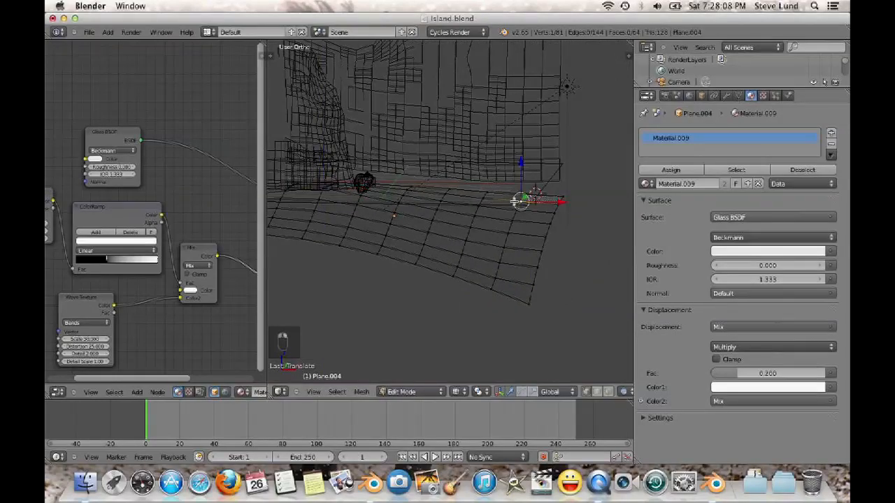
middle_click_drag(519, 174, 423, 188)
right_click(490, 180)
middle_click_drag(490, 156, 483, 178)
key("KP_1")
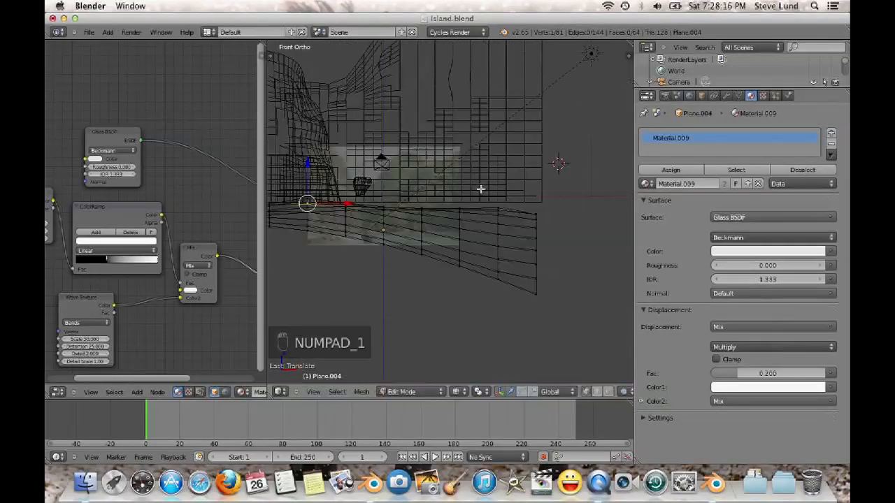
right_click(496, 212)
left_click_drag(499, 175, 499, 164)
middle_click_drag(468, 213, 467, 231)
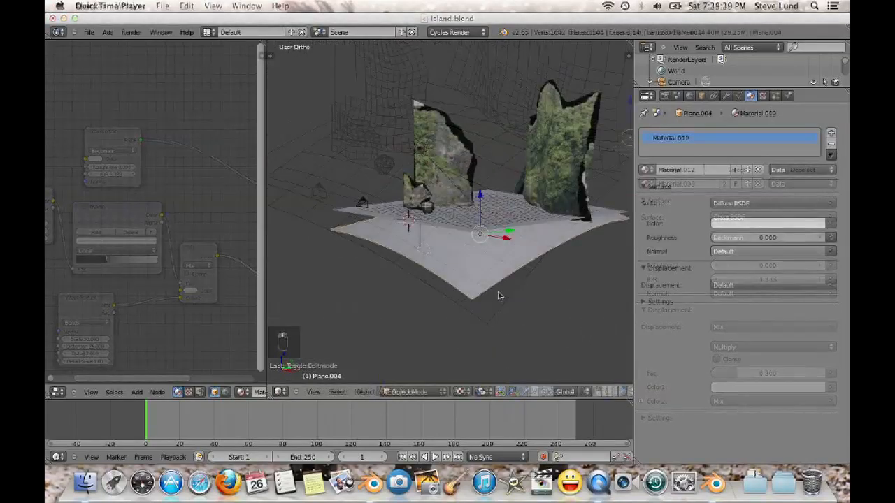
Widen the node editor, enter Edit Mode on the lake bed plane, and bring all of its material nodes into view
middle_click_drag(491, 293, 459, 260)
scroll(458, 262, "up", 3)
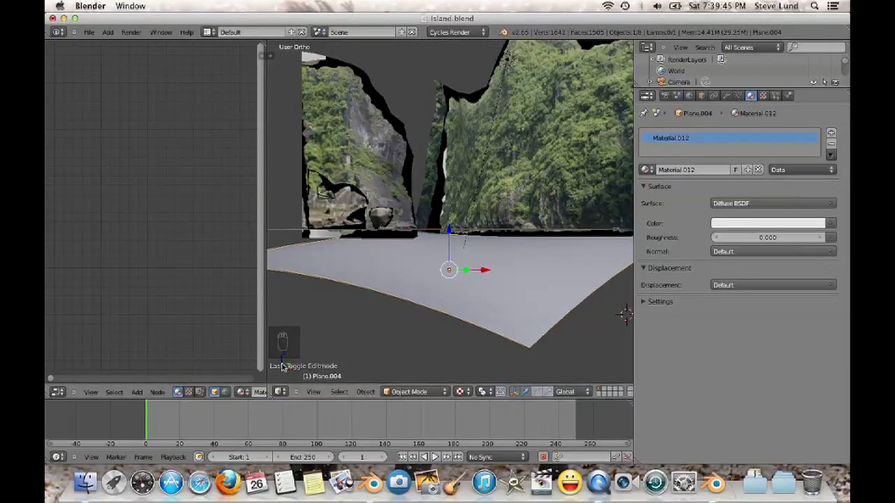
left_click_drag(266, 365, 326, 366)
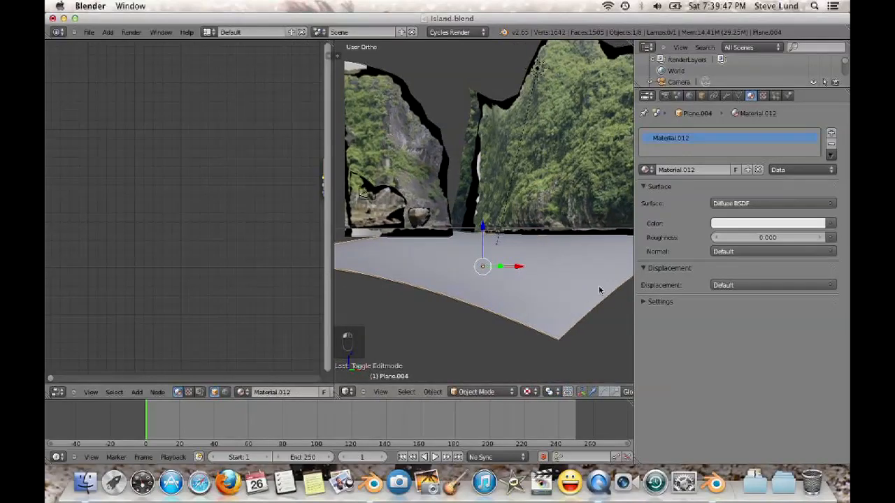
scroll(557, 280, "down", 3)
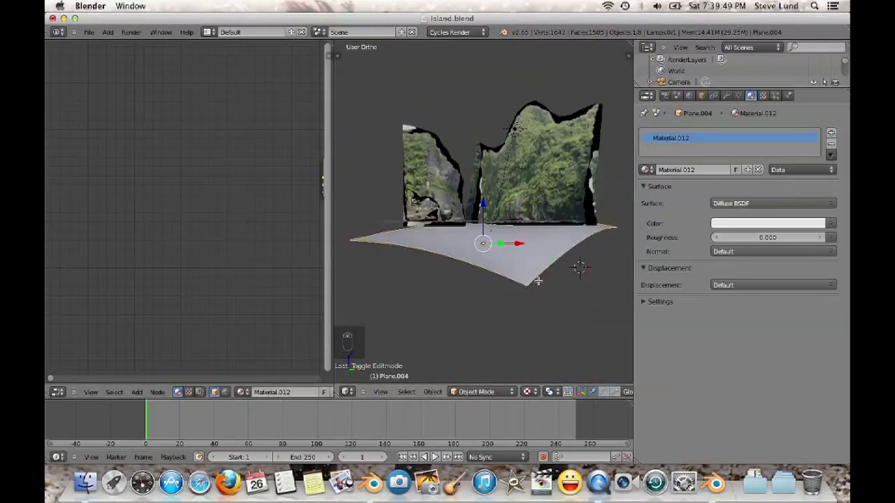
key("Tab")
key("Home")
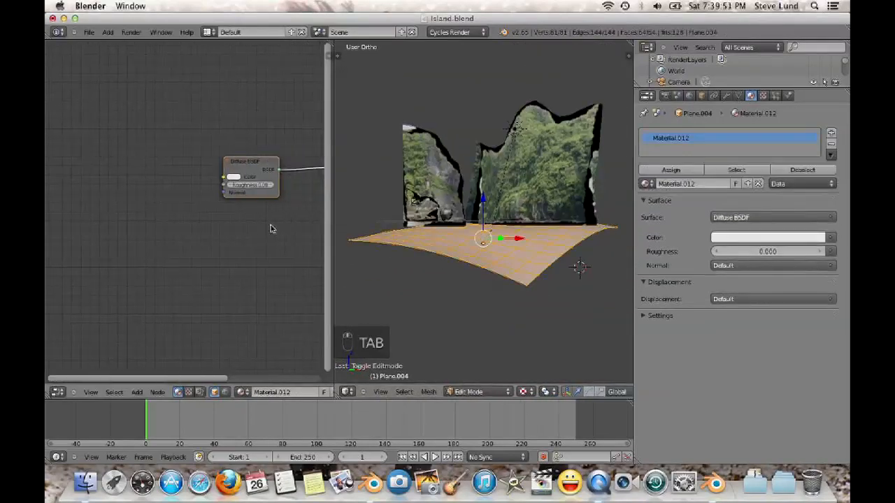
Unwrap the whole lake bed mesh with Project From View while looking straight down from the top view
middle_click_drag(339, 251, 472, 286)
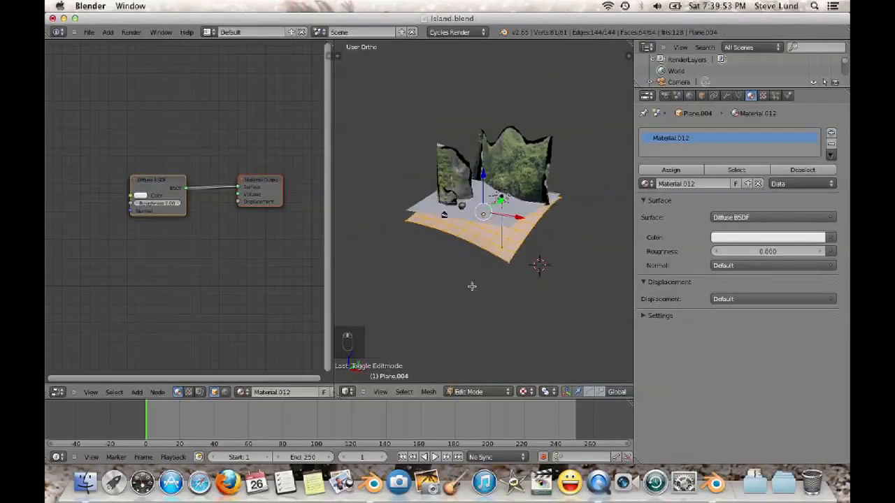
key("KP_7")
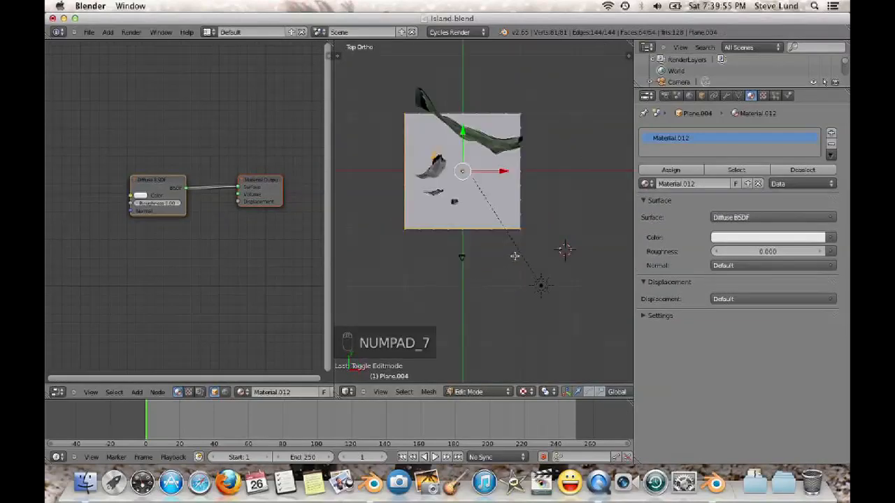
key("u")
left_click(473, 231)
mouse_move(474, 233)
middle_mouse_down()
mouse_move(463, 229)
mouse_move(469, 238)
middle_mouse_up()
Add an Image Texture node to the lake bed material and start browsing for its image
scroll(259, 250, "up", 2)
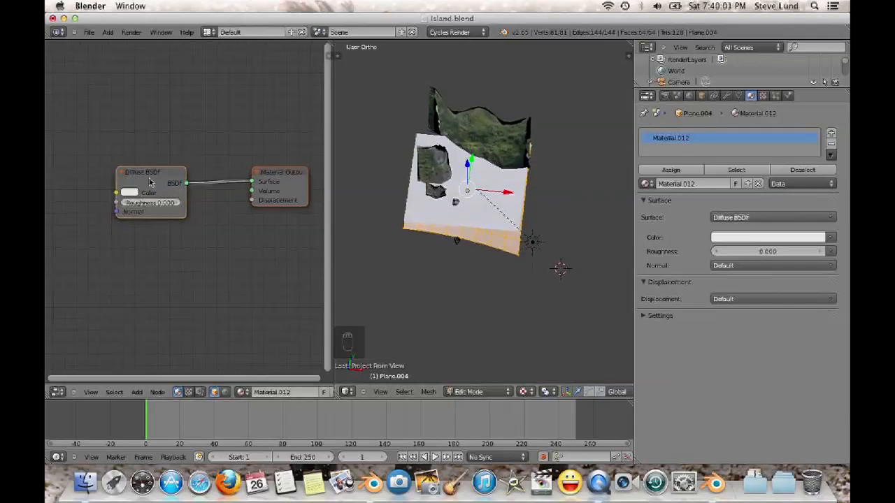
scroll(154, 262, "down", 1)
key("shift+a")
mouse_move(114, 223)
mouse_move(99, 198)
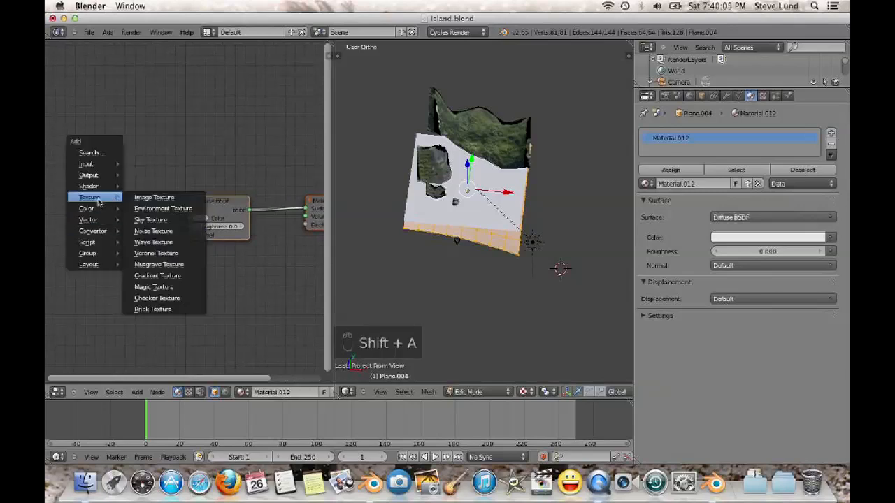
left_click(148, 199)
left_click(183, 209)
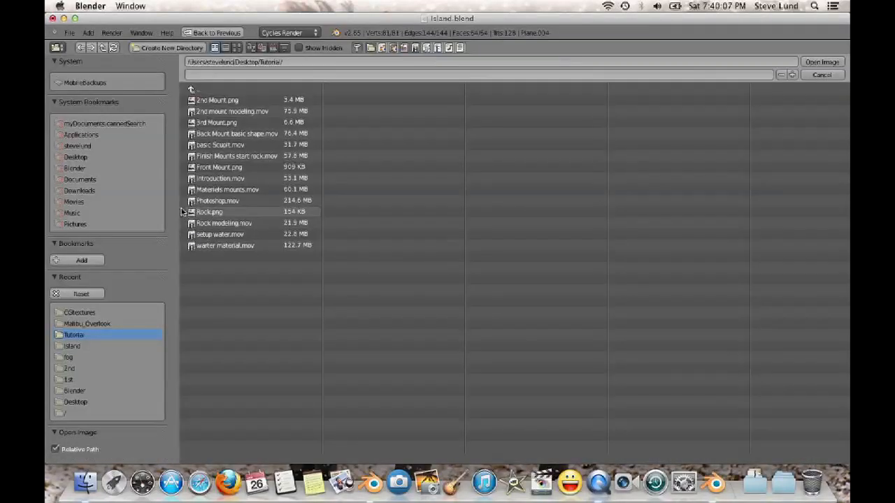
Load the brown BarkDecidious0107 image from the CGtextures folder and feed the texture node's Color into the Diffuse BSDF color
left_click(78, 312)
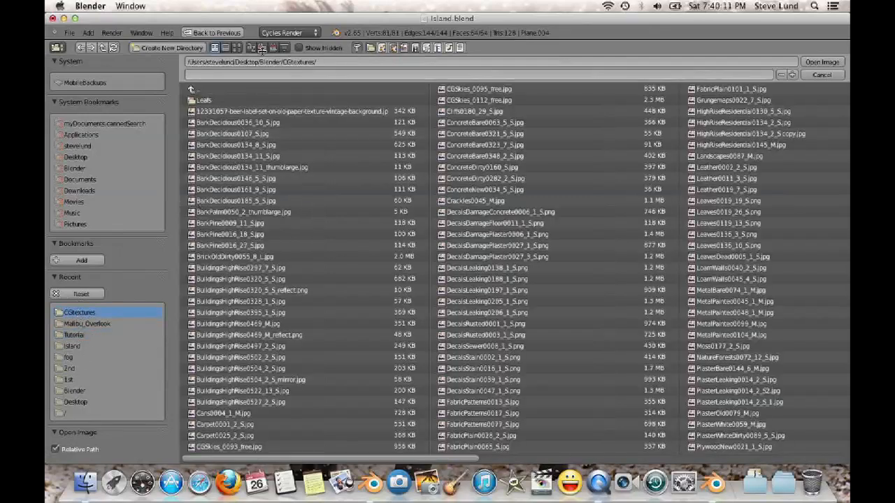
left_click(237, 48)
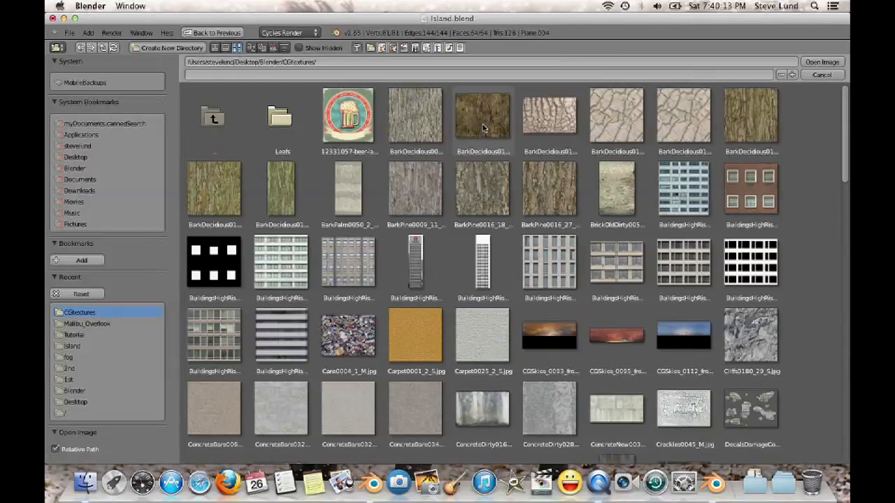
left_click(482, 115)
left_click(823, 75)
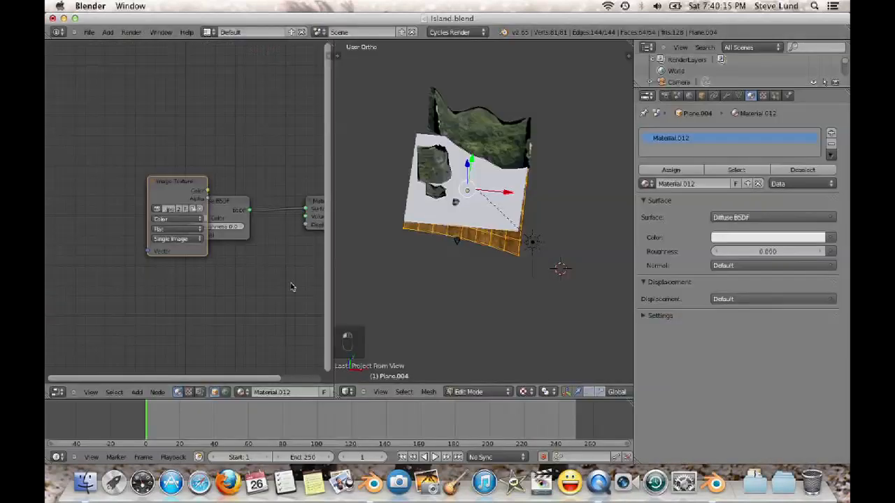
mouse_move(194, 196)
left_mouse_down()
mouse_move(104, 186)
mouse_move(170, 214)
mouse_move(200, 215)
mouse_move(190, 218)
mouse_move(201, 205)
mouse_move(181, 199)
left_mouse_up()
scroll(232, 268, "down", 2)
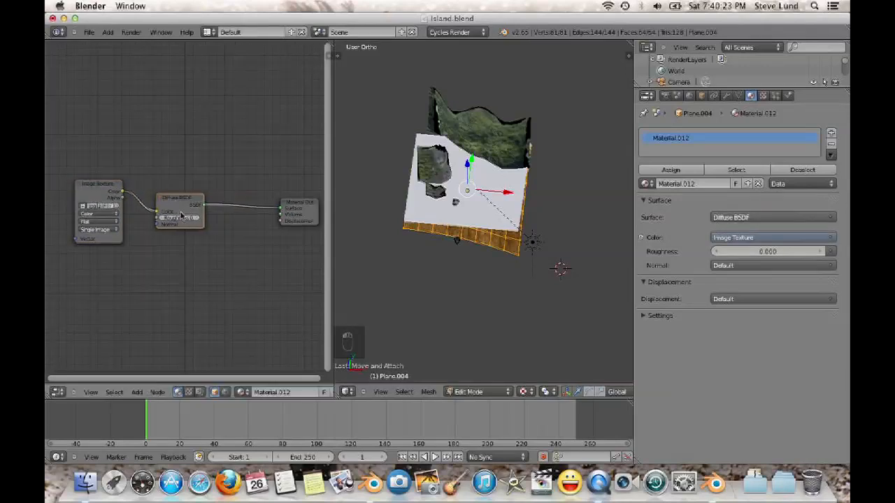
Add a Mapping node, link it to the Image Texture's Vector input, and set its scale to 5 on all axes
scroll(195, 266, "left", 5)
key("shift+a")
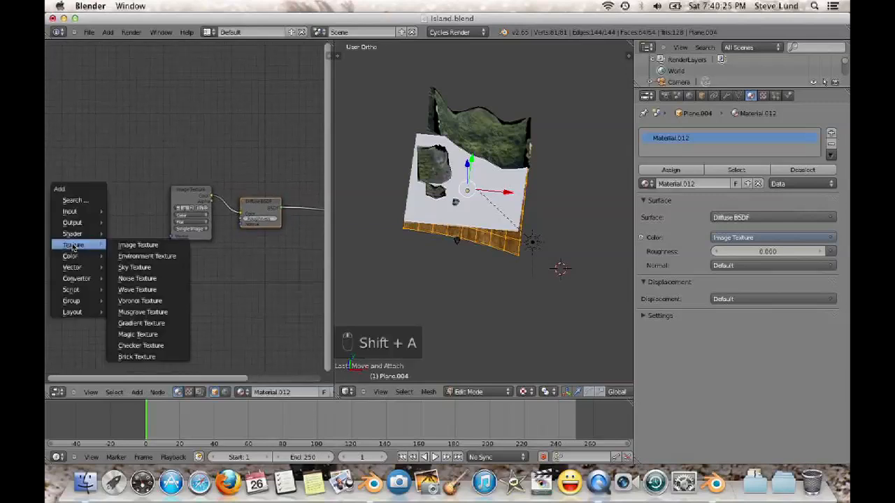
mouse_move(72, 267)
left_click(120, 277)
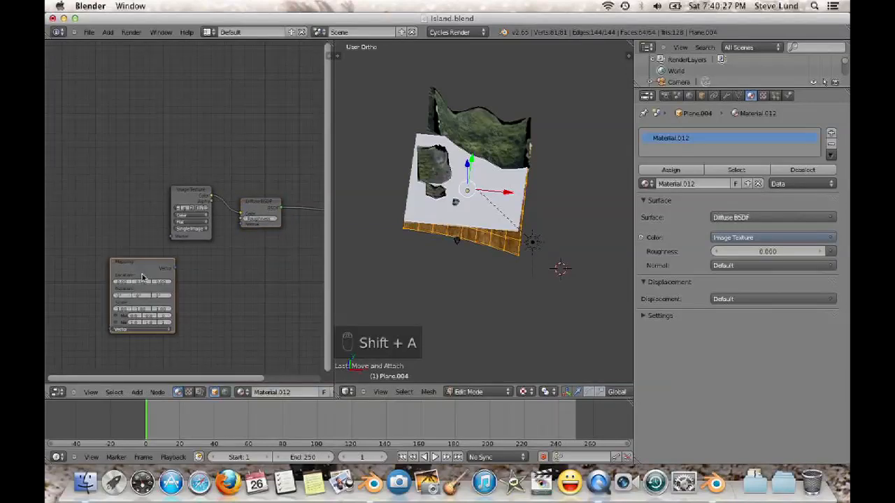
left_click(94, 193)
left_click_drag(126, 183, 165, 232)
scroll(162, 269, "up", 2)
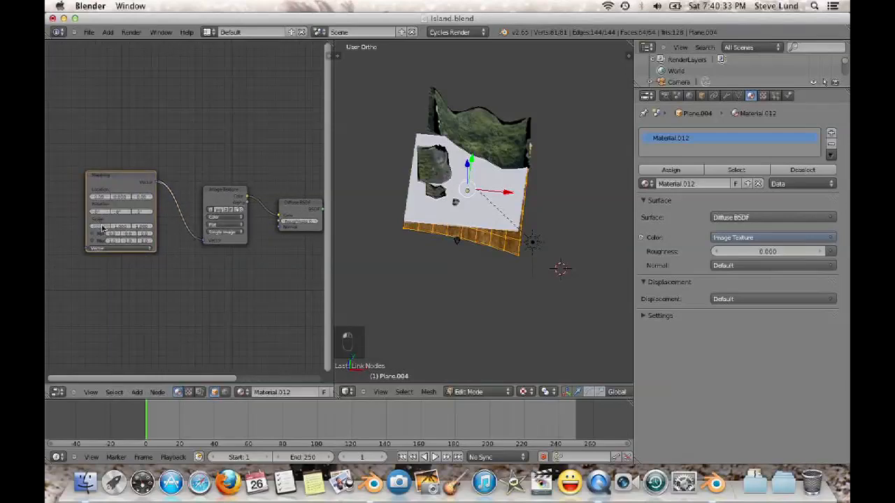
left_click(124, 228)
scroll(202, 318, "down", 1)
middle_click_drag(201, 318, 164, 319)
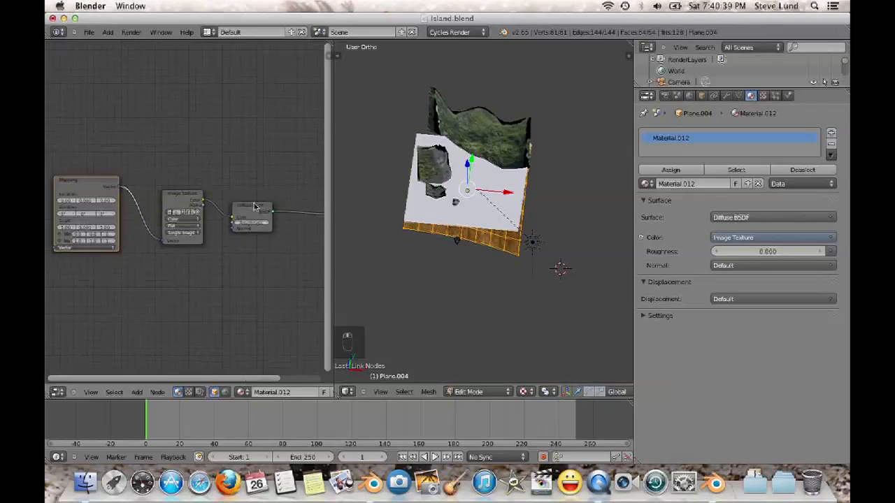
Insert a Mix color node between the Image Texture and the Diffuse BSDF, with the texture linked to its Color2 input
middle_click_drag(254, 275, 166, 307)
left_click_drag(171, 246, 208, 246)
key("shift+a")
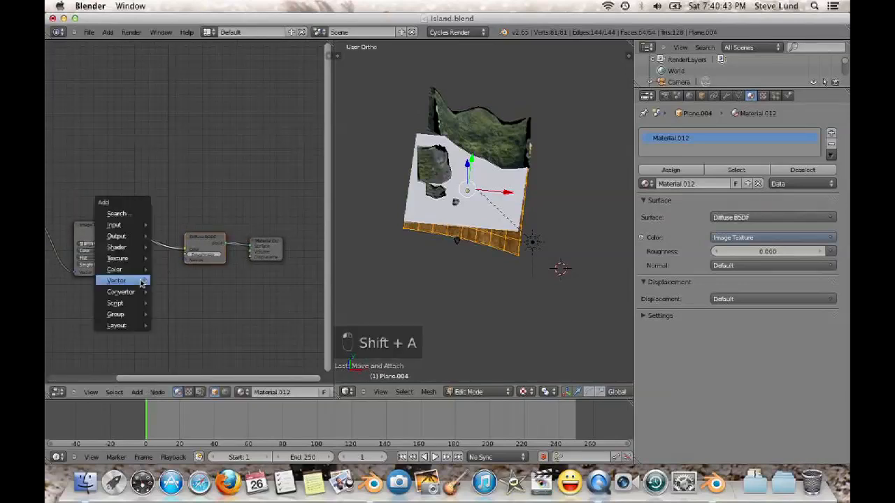
mouse_move(133, 270)
left_click(172, 279)
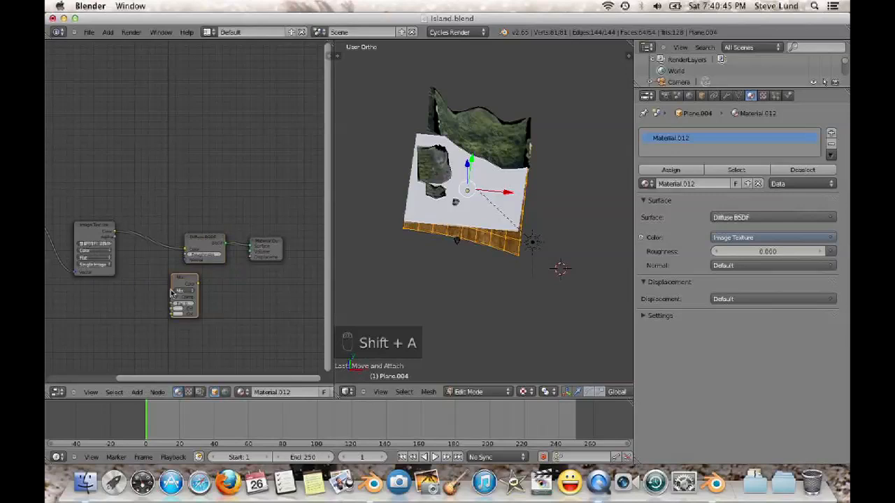
left_click(147, 253)
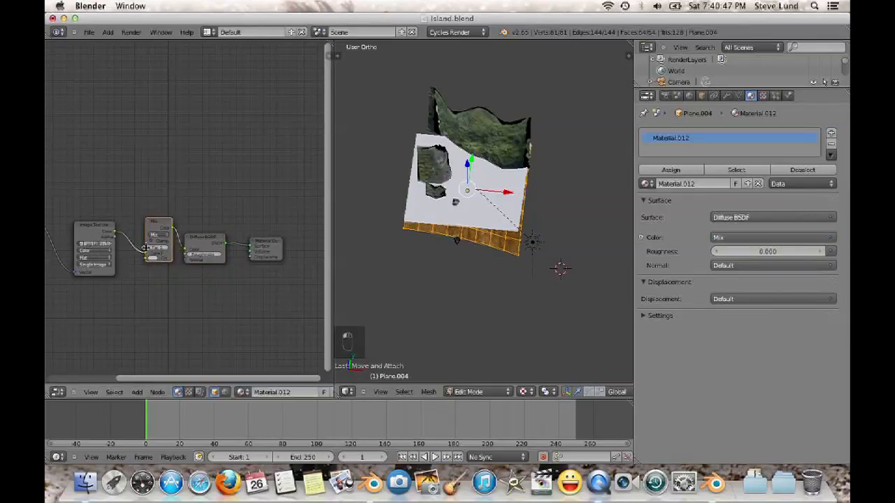
left_click_drag(146, 256, 140, 254)
Set the Mix node's Color1 to a pale green
left_click(156, 257)
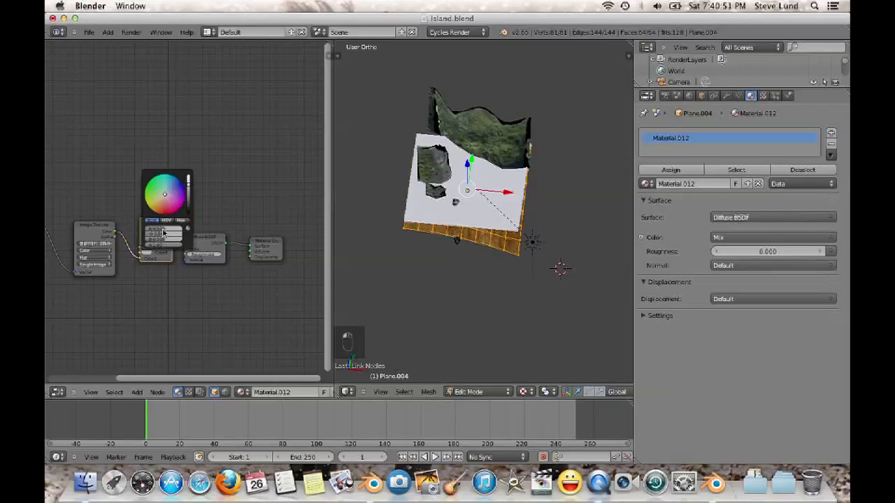
left_click(161, 192)
scroll(183, 297, "up", 3)
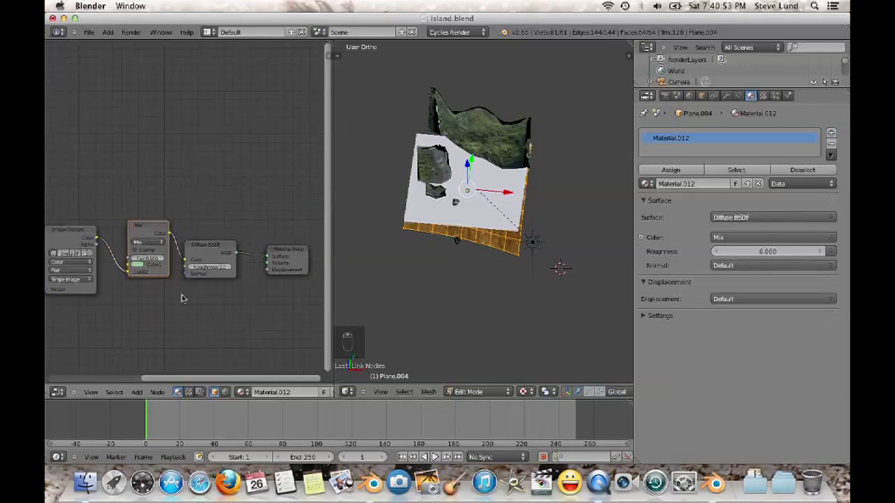
Leave Edit Mode and preview the scene through the camera with Rendered shading in a widened 3D viewport
key("Tab")
scroll(493, 307, "up", 2)
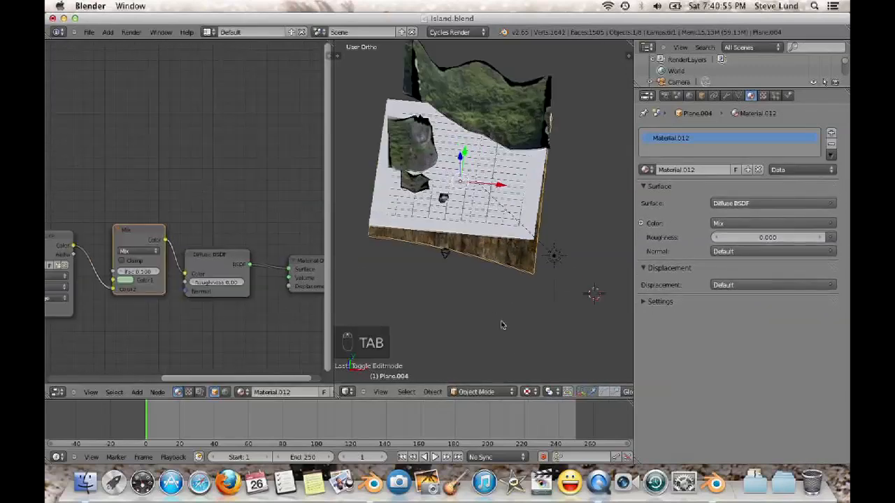
middle_click_drag(503, 337, 516, 310)
key("KP_0")
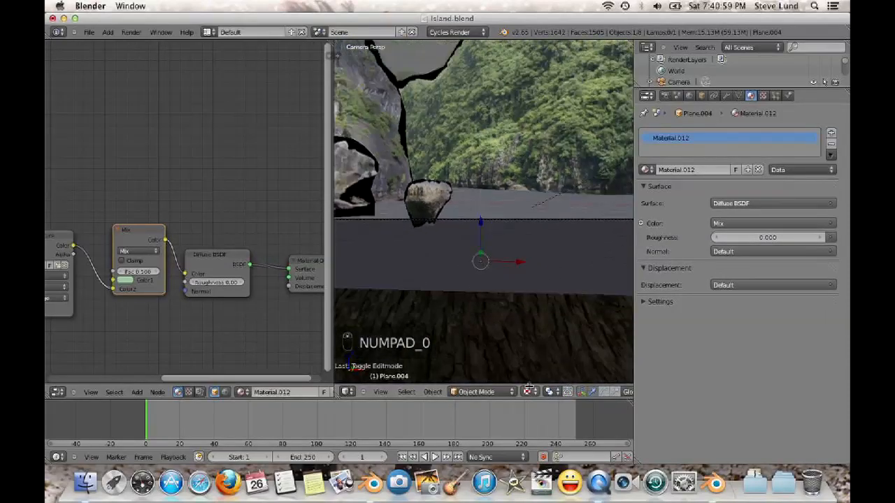
left_click(530, 392)
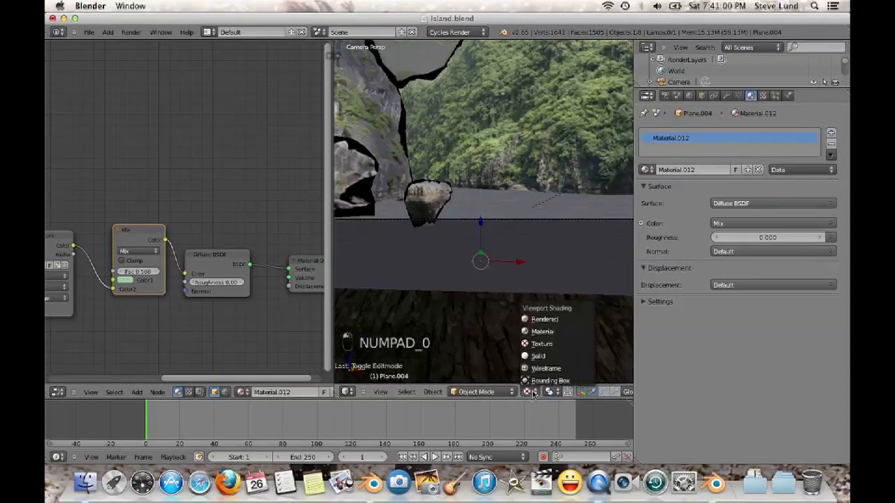
left_click(551, 319)
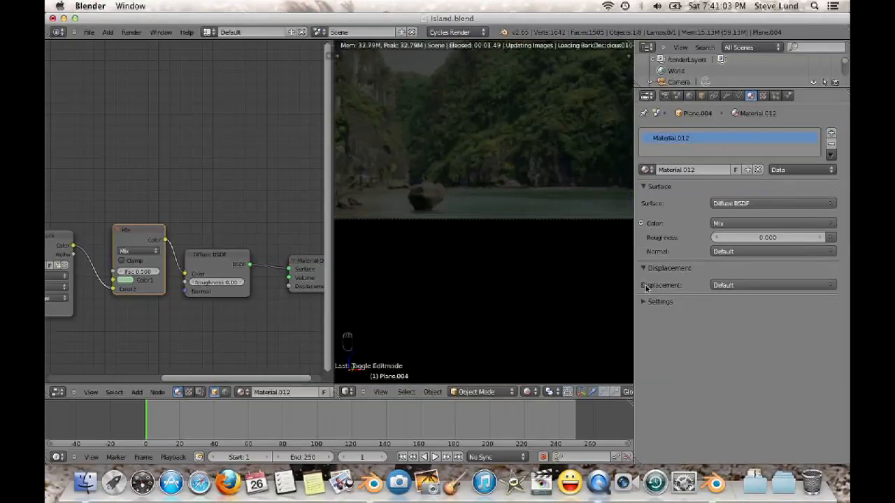
left_click_drag(636, 283, 755, 264)
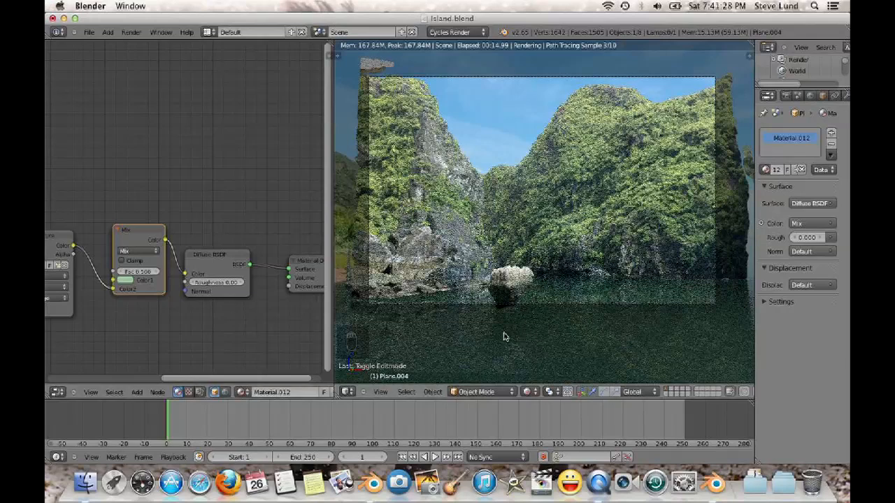
Keep the Mix node's Fac at 0.500 and return the 3D viewport to Solid shading
left_click(136, 272)
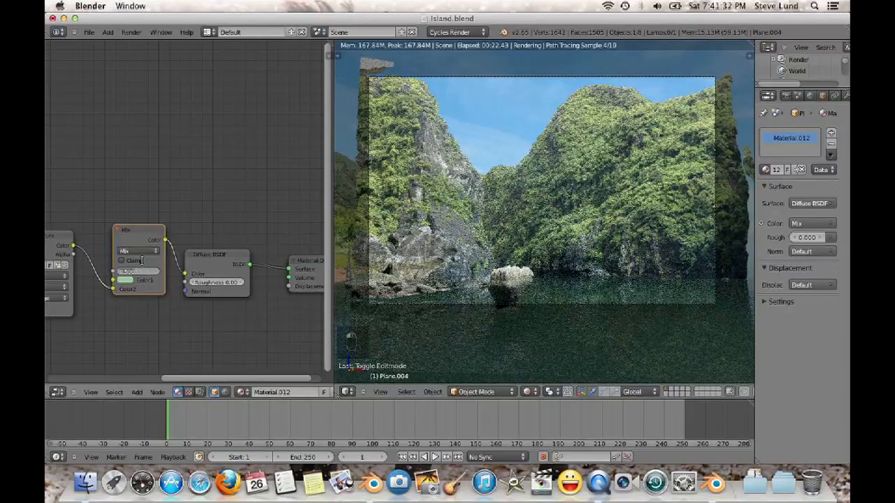
key("Return")
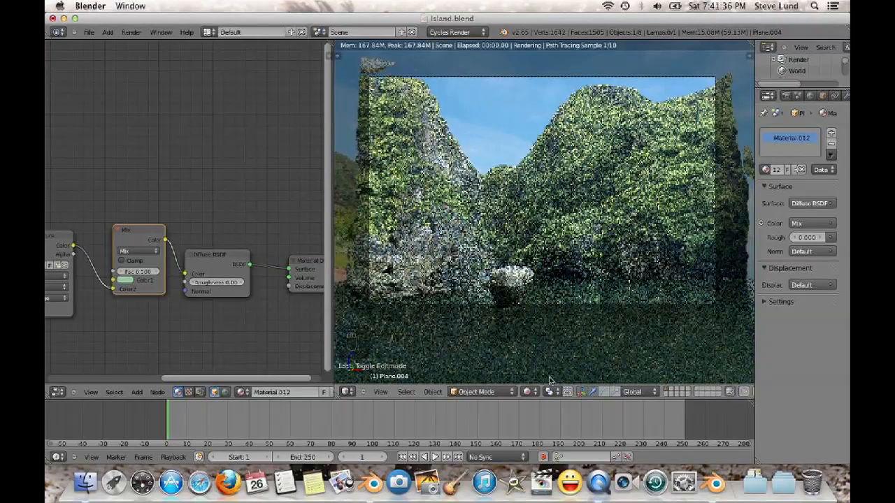
left_click(527, 391)
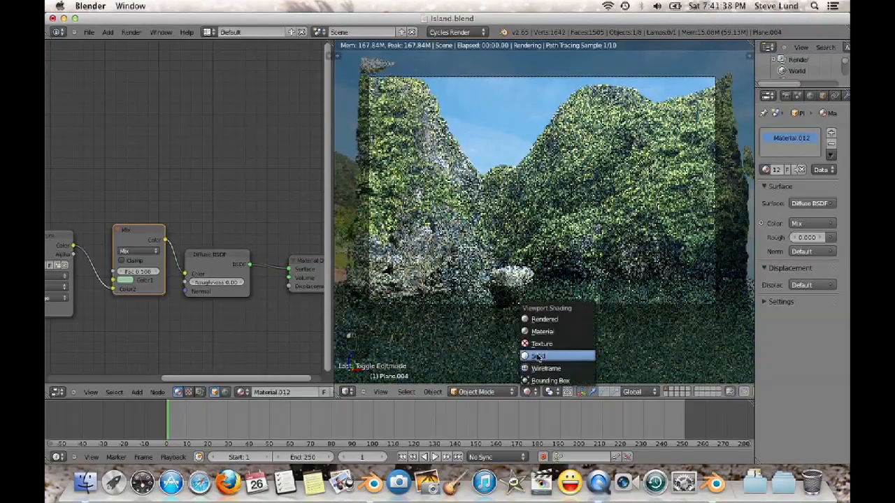
left_click(548, 355)
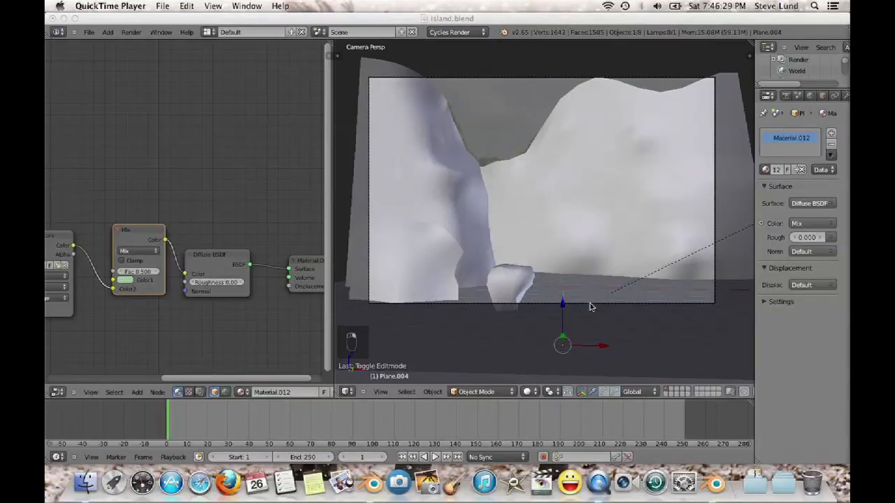
left_click(530, 54)
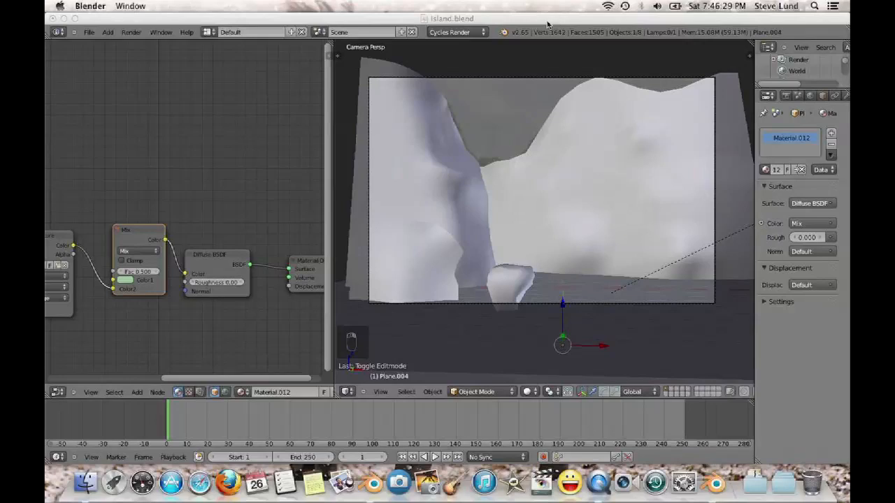
Insert a LocRotScale keyframe for the camera at frame 1 and widen the 3D viewport
right_click(539, 78)
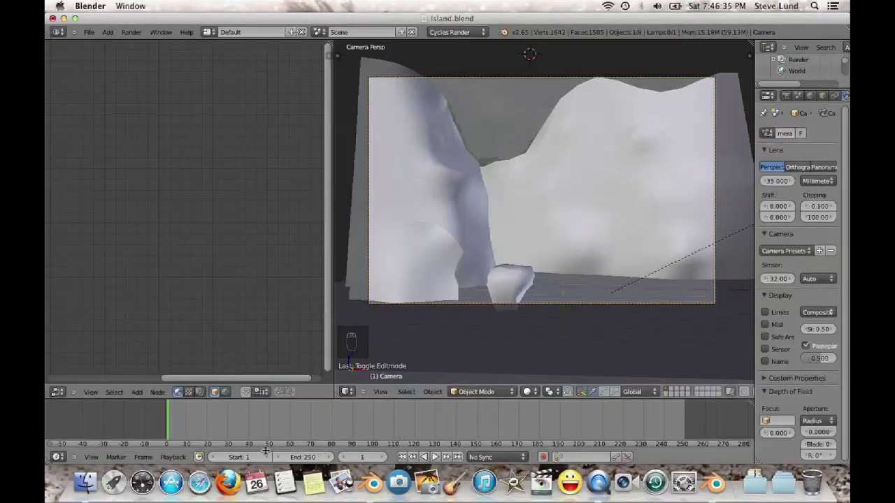
key("i")
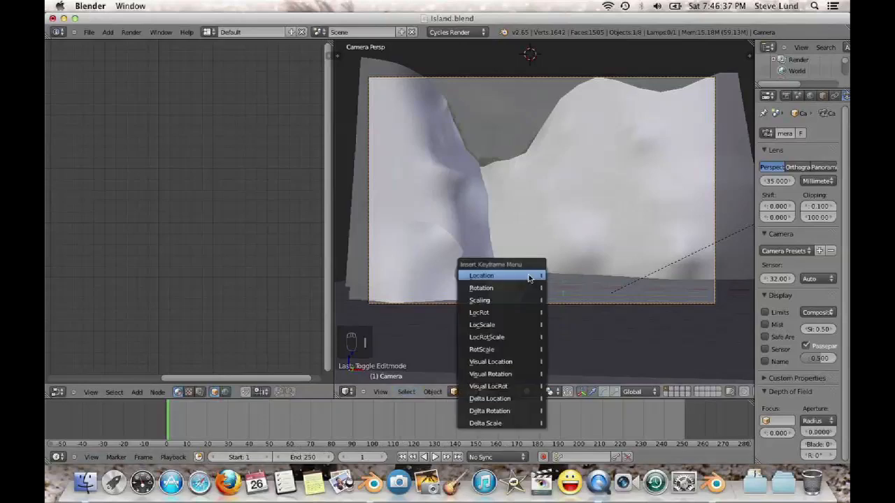
left_click(516, 337)
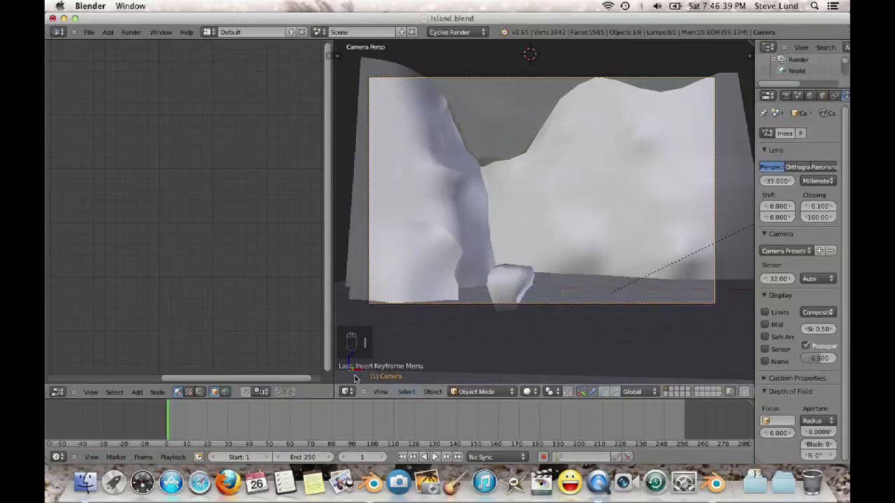
left_click_drag(334, 371, 224, 369)
scroll(355, 312, "down", 2)
scroll(408, 272, "right", 1)
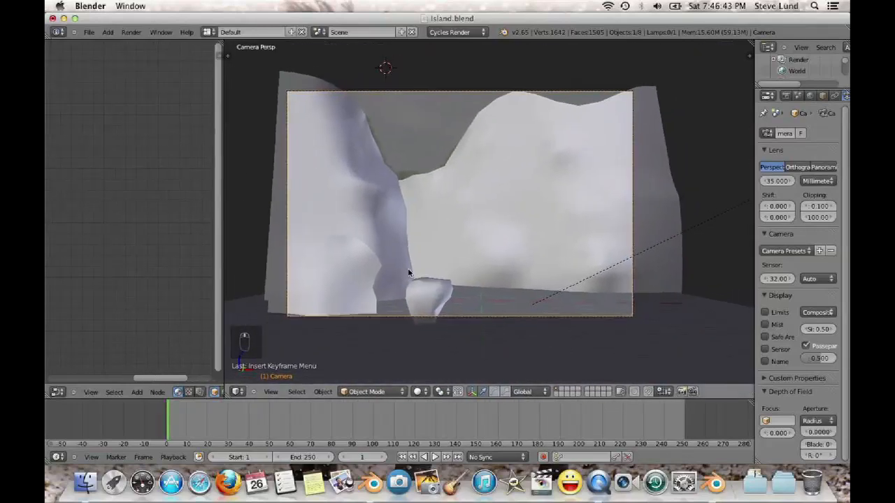
Set the animation's end frame to 150 and go to that frame
left_click(305, 457)
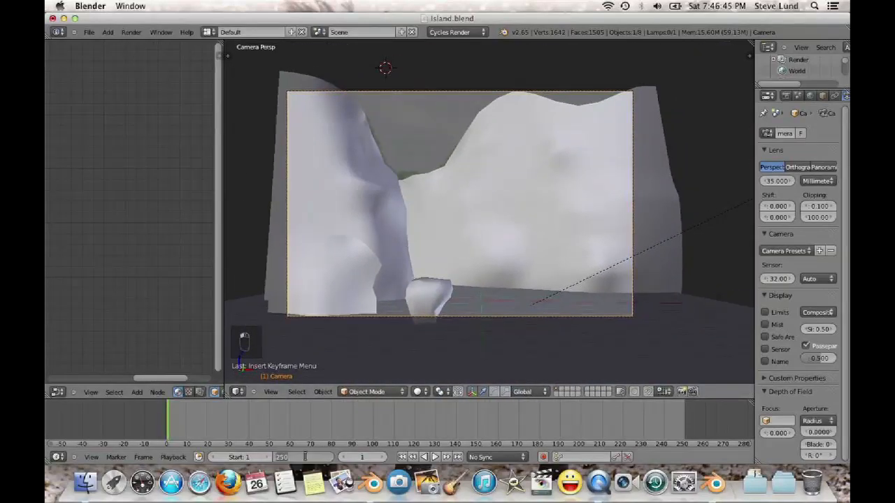
type("150")
key("Return")
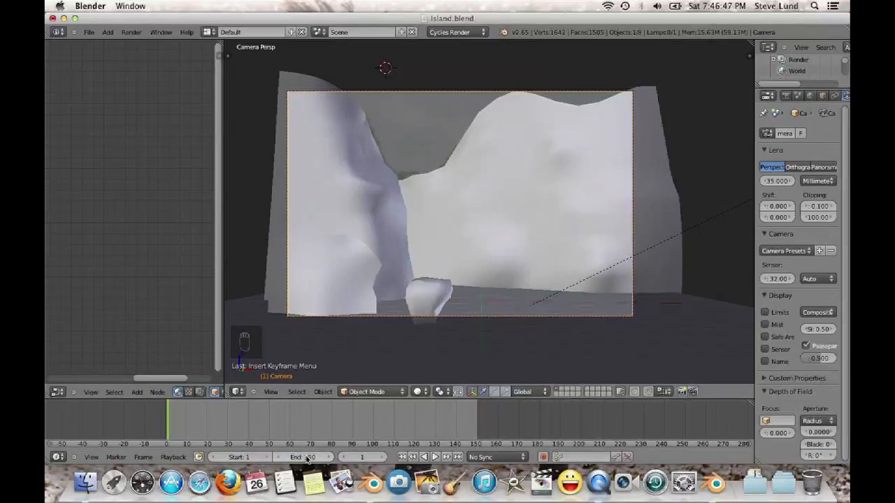
left_click(458, 457)
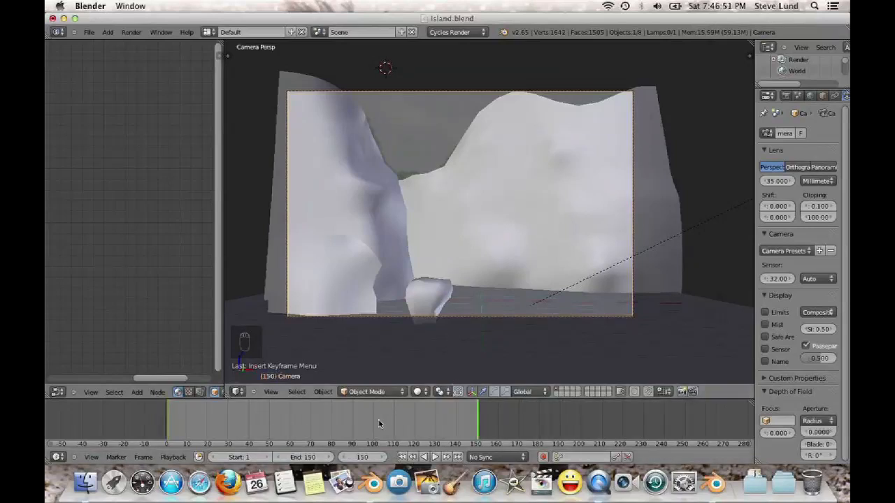
Set the viewport shading to Texture and move the camera forward along its local Z axis toward the cliffs
left_click(417, 391)
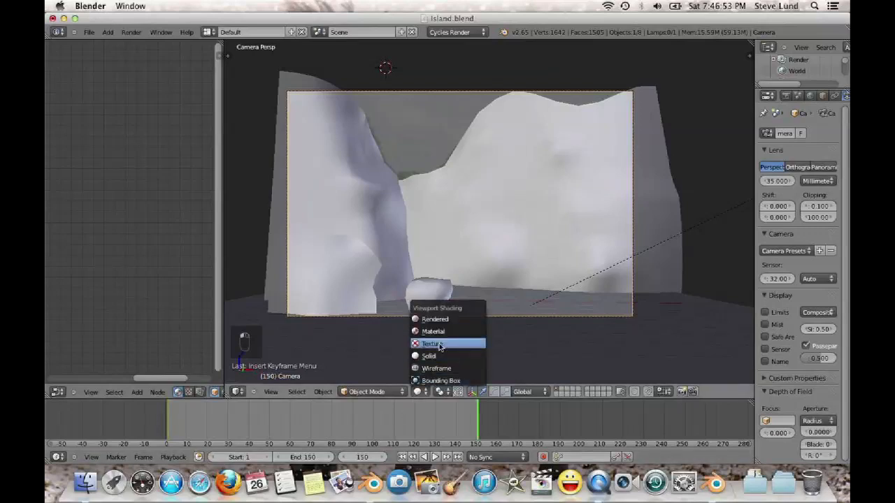
key("Return")
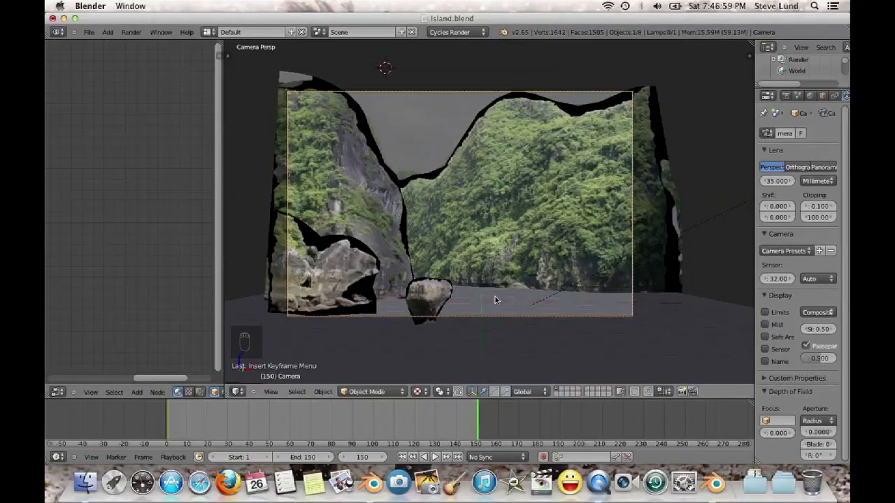
key("g")
key("z")
key("z")
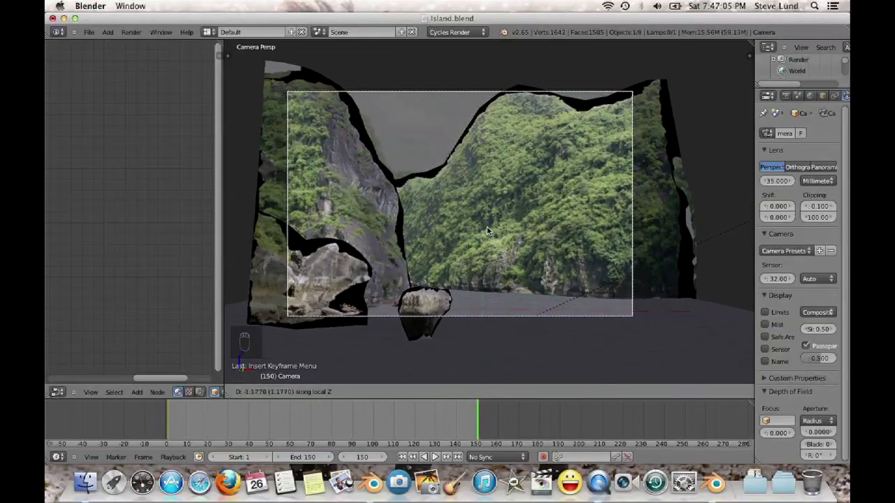
left_click(475, 234)
Shift the camera sideways, trackball-rotate it to reframe the cliffs, and insert its LocRotScale keyframe at frame 150
key("g")
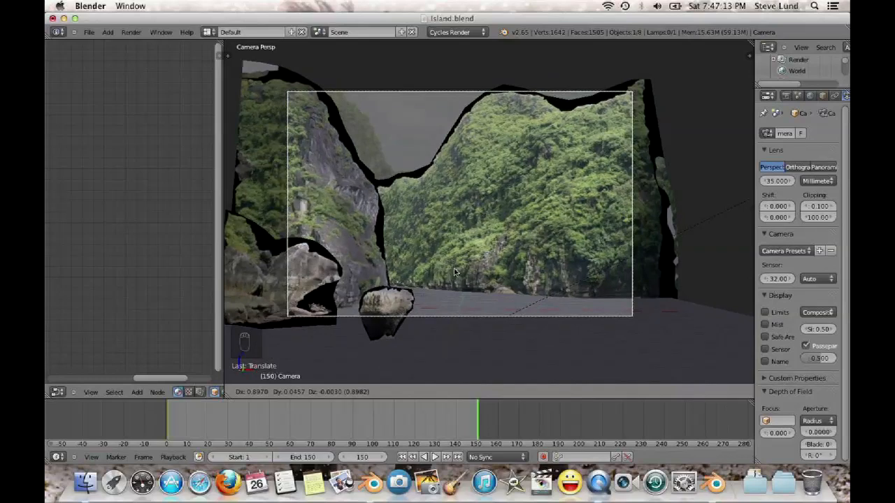
left_click(440, 248)
key("r")
key("r")
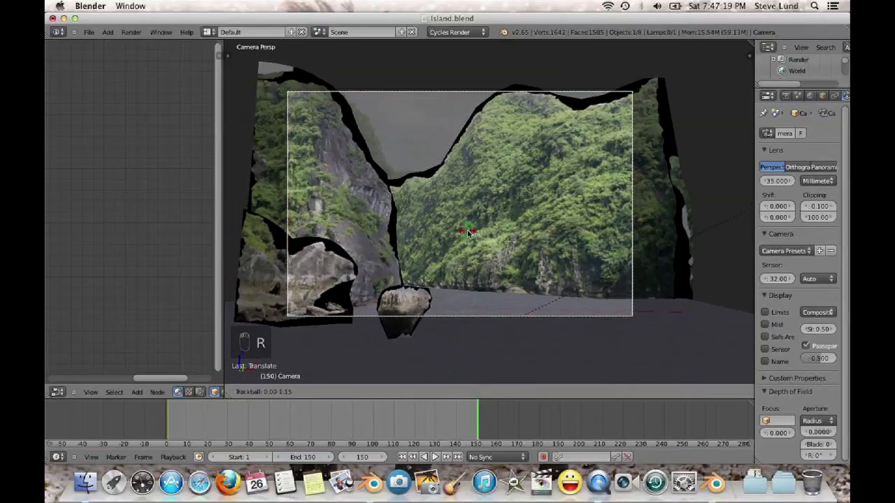
left_click(488, 224)
key("r")
key("r")
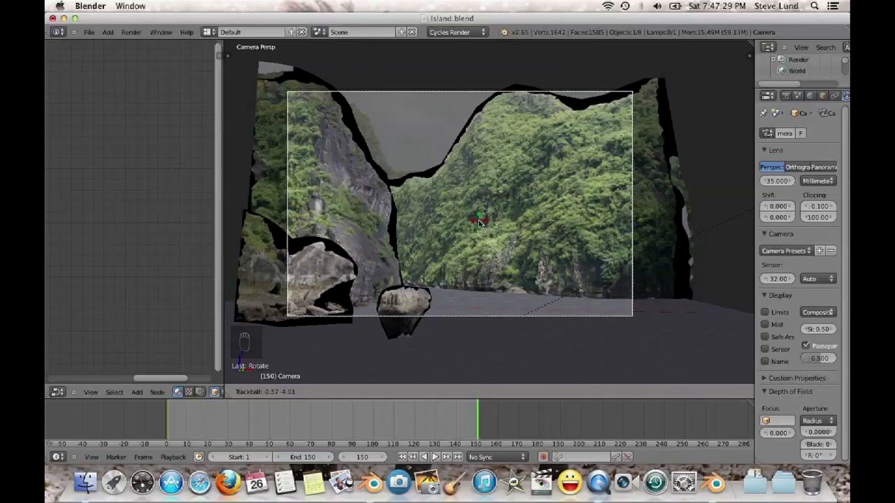
left_click(479, 223)
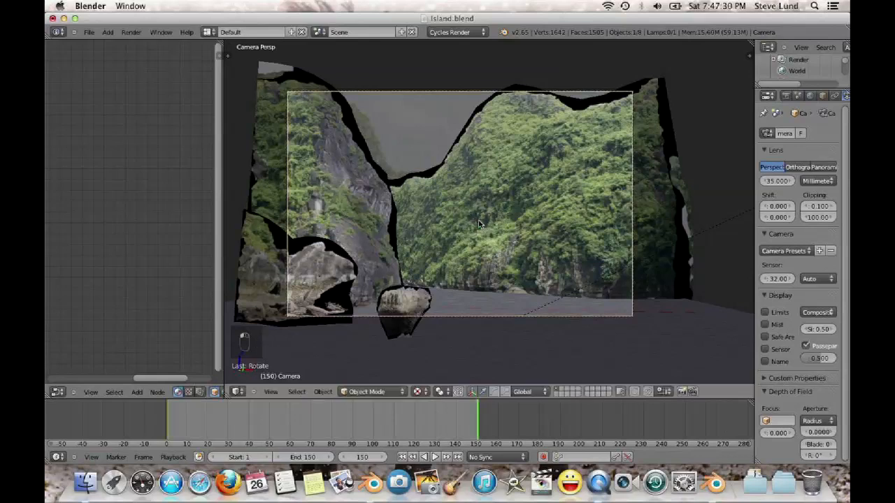
key("i")
left_click(493, 259)
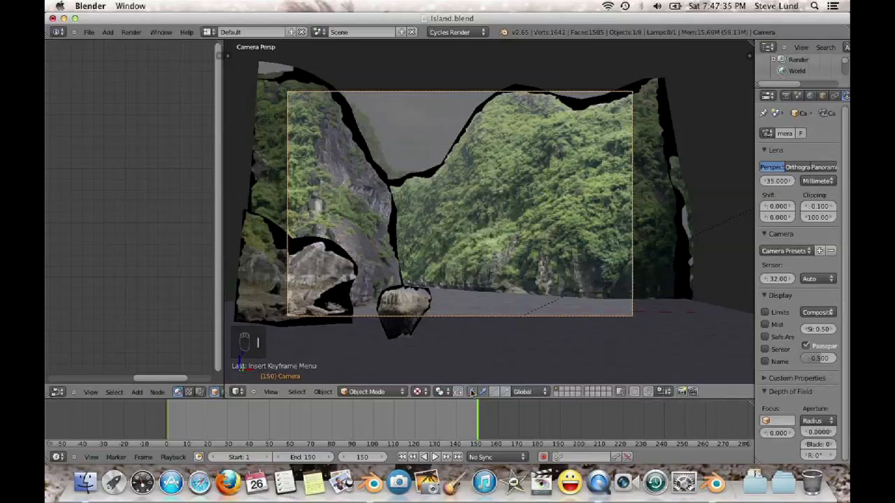
Check the camera motion, turn and shift the camera slightly at frame 150, and replace its LocRotScale keyframe
left_click_drag(461, 421, 477, 409)
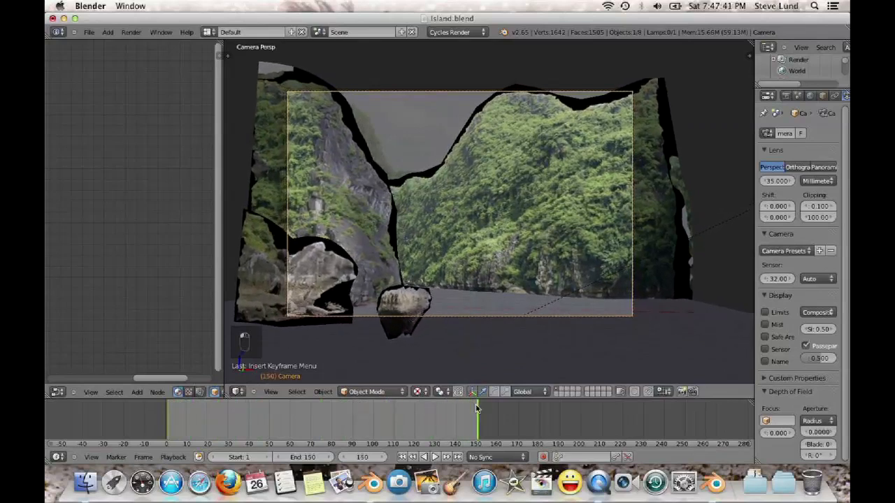
key("r")
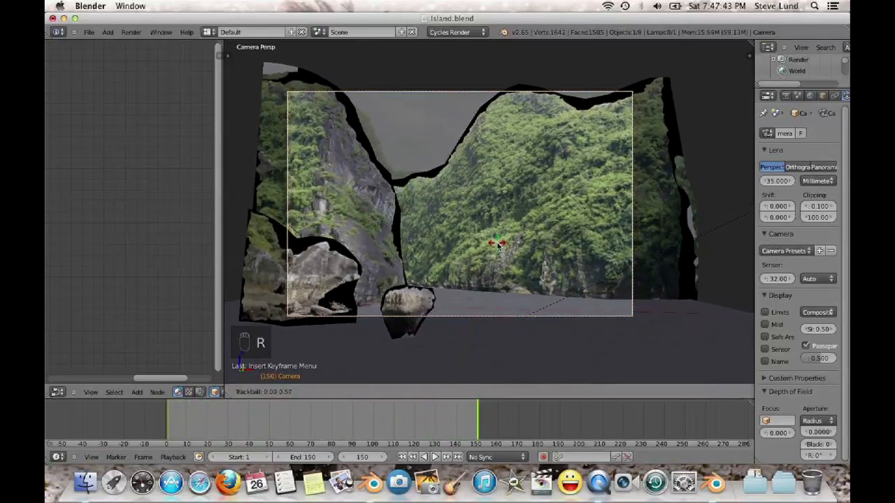
left_click(494, 246)
key("g")
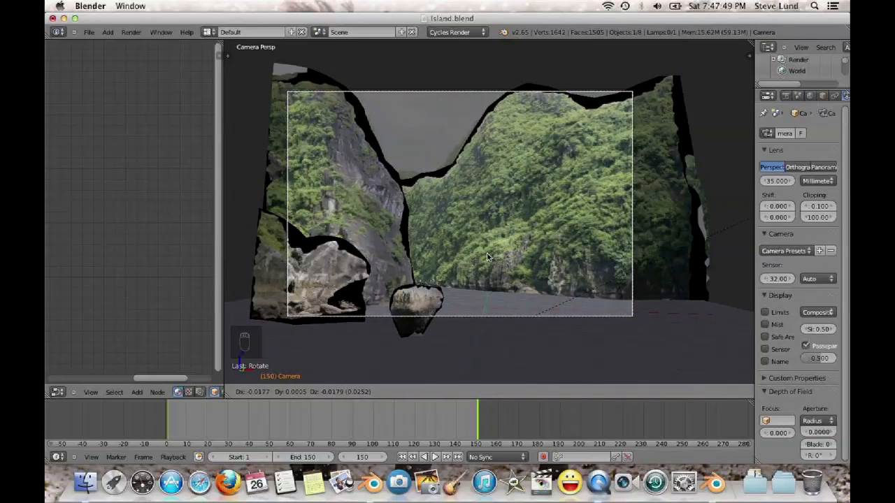
left_click(488, 258)
key("i")
left_click(488, 256)
Scrub the animation, refine the camera's height and angle at frame 150, and overwrite the keyframe there
left_click(446, 422)
left_click_drag(419, 422, 479, 402)
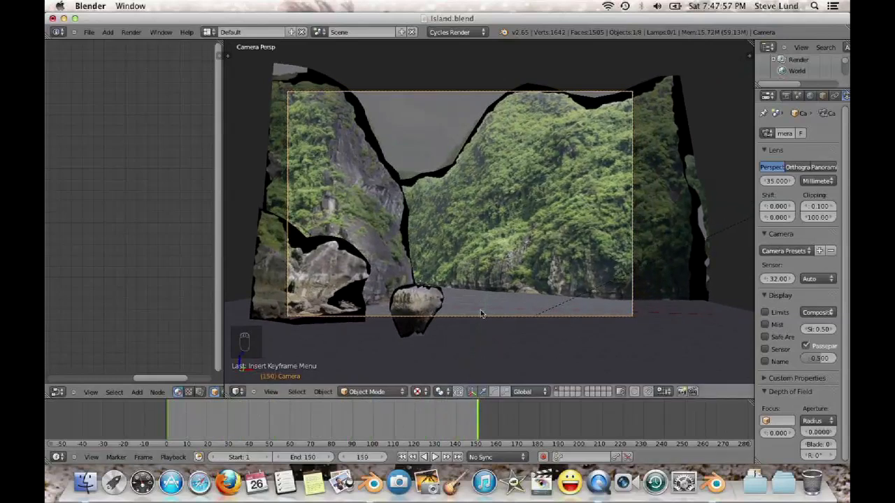
key("g")
key("r")
key("r")
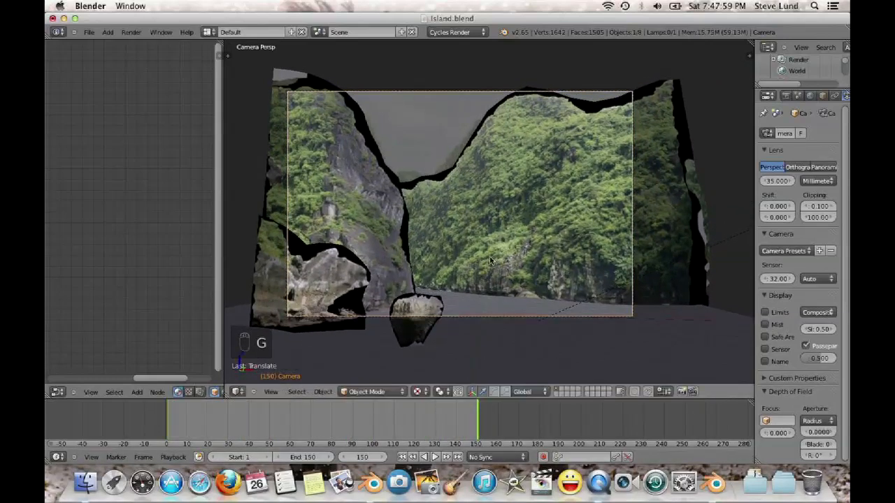
left_click(491, 257)
key("g")
left_click(515, 270)
key("i")
left_click(516, 268)
At frame 1, move the camera slightly back along its local Z axis and replace its LocRotScale keyframe
left_click_drag(438, 422, 171, 420)
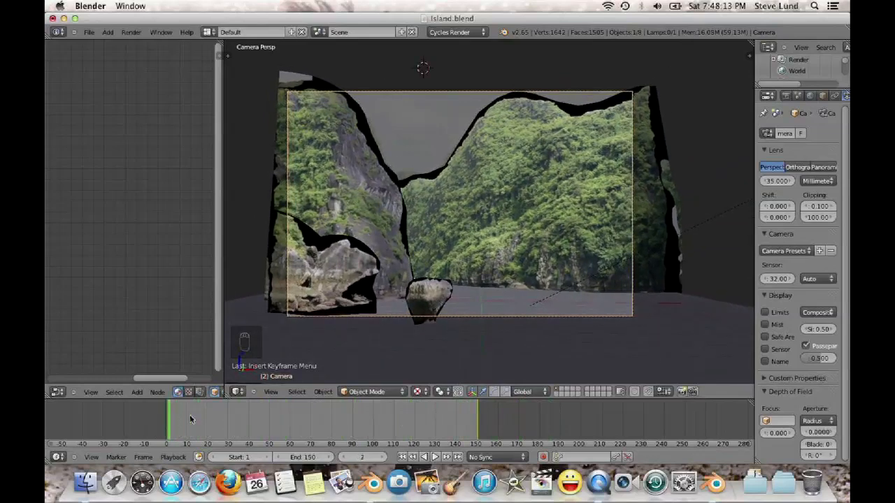
key("Left")
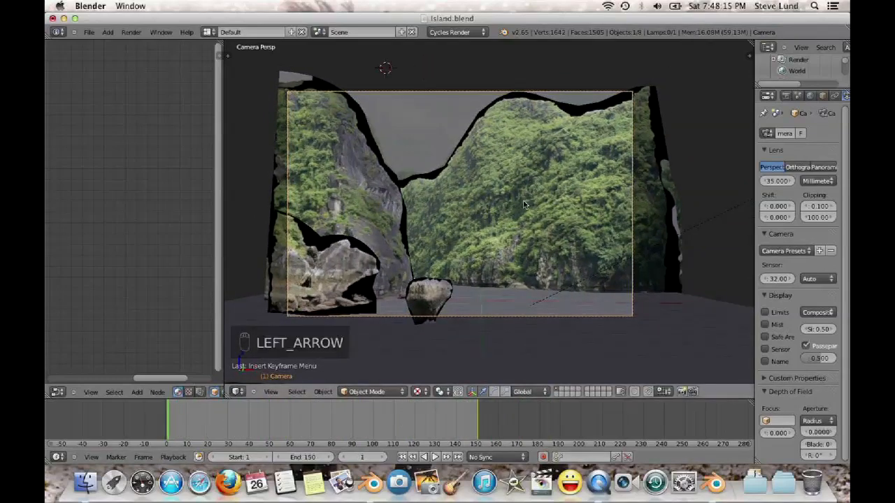
key("g")
key("z")
key("z")
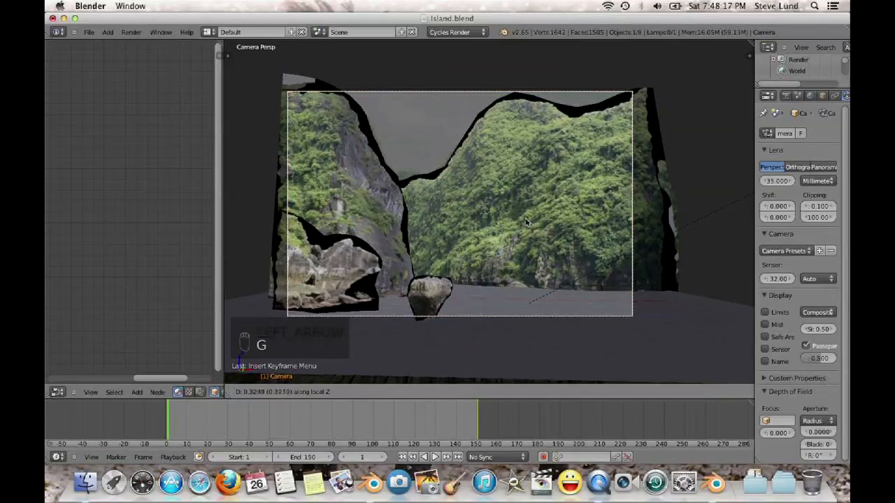
left_click(527, 224)
key("i")
left_click(524, 219)
Scrub the new motion, replace the Node Editor with the Graph Editor, and set all camera keyframe handles to Vector
left_click_drag(456, 431, 482, 397)
left_click(59, 393)
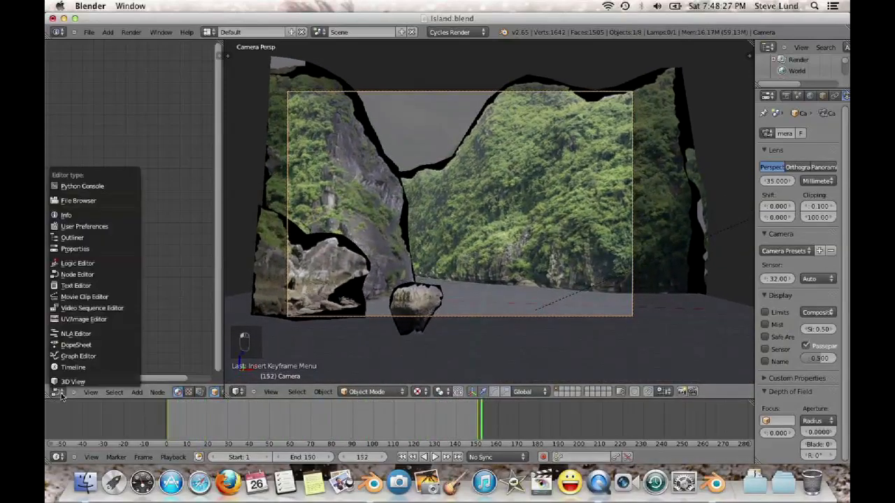
left_click(77, 356)
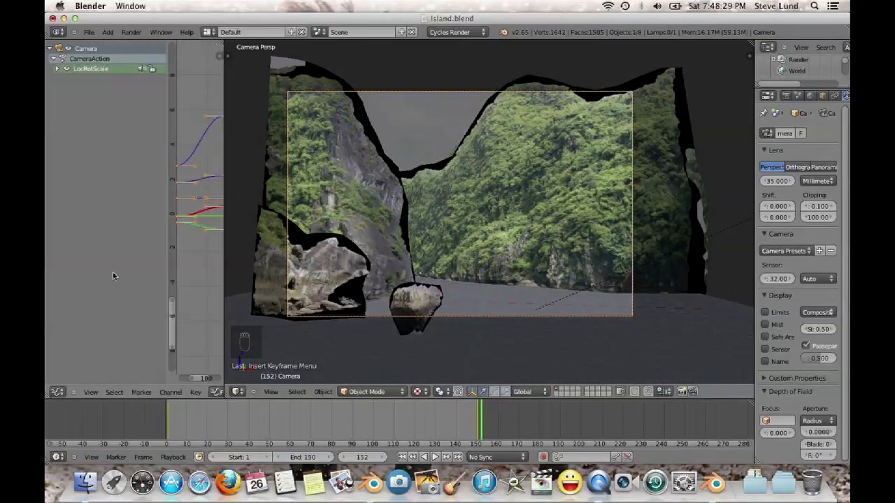
scroll(204, 231, "down", 3)
key("a")
key("a")
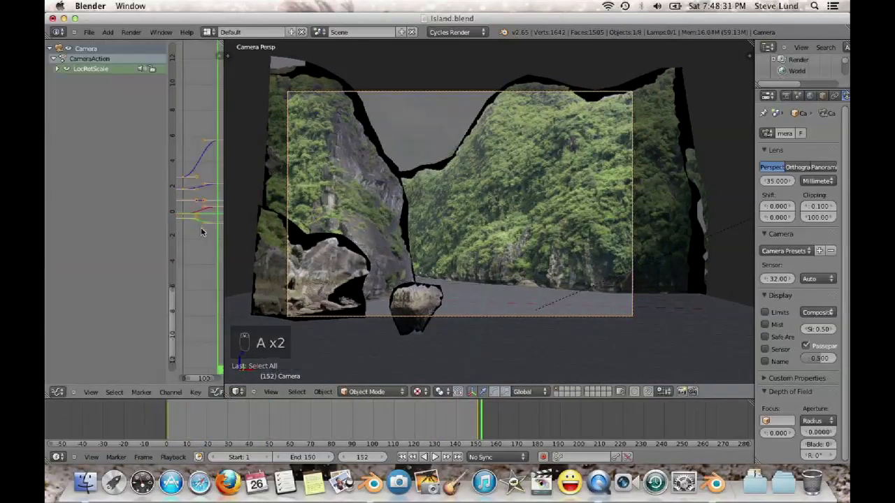
key("v")
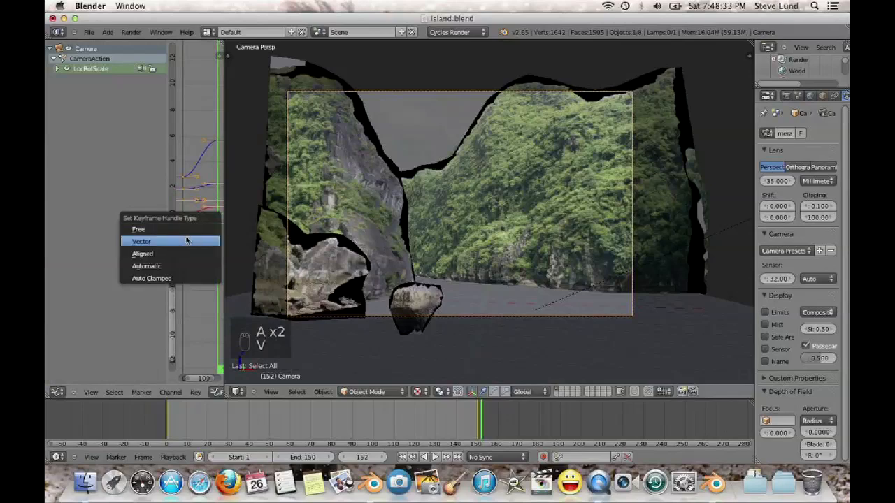
left_click(188, 240)
Scrub the animation to about frame 93, widen the Graph Editor, and show its properties sidebar
left_click_drag(422, 406, 365, 414)
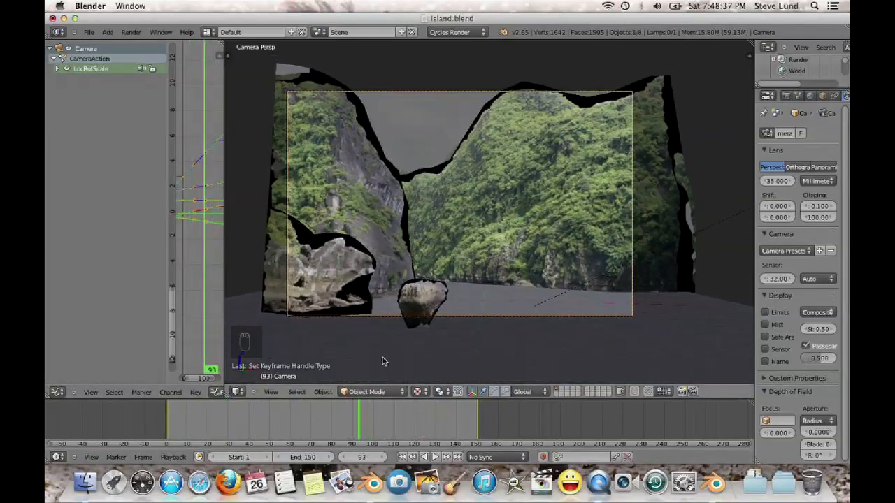
left_click_drag(223, 344, 370, 344)
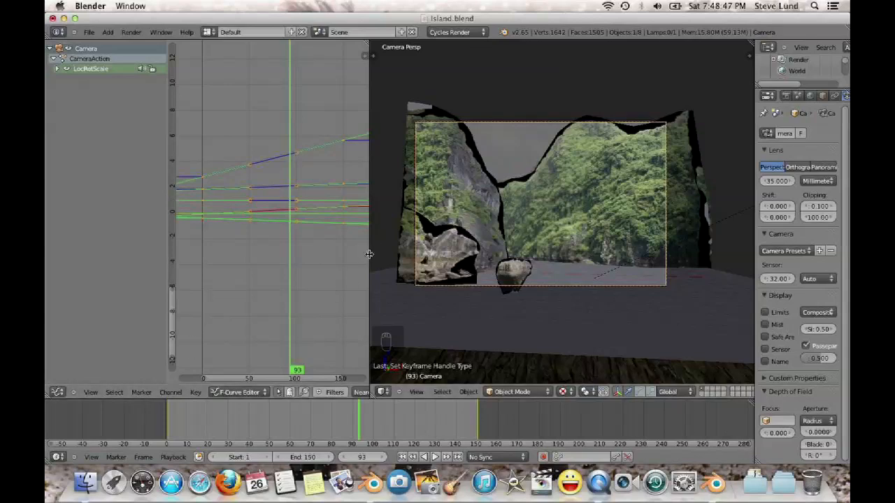
left_click_drag(369, 254, 417, 250)
key("n")
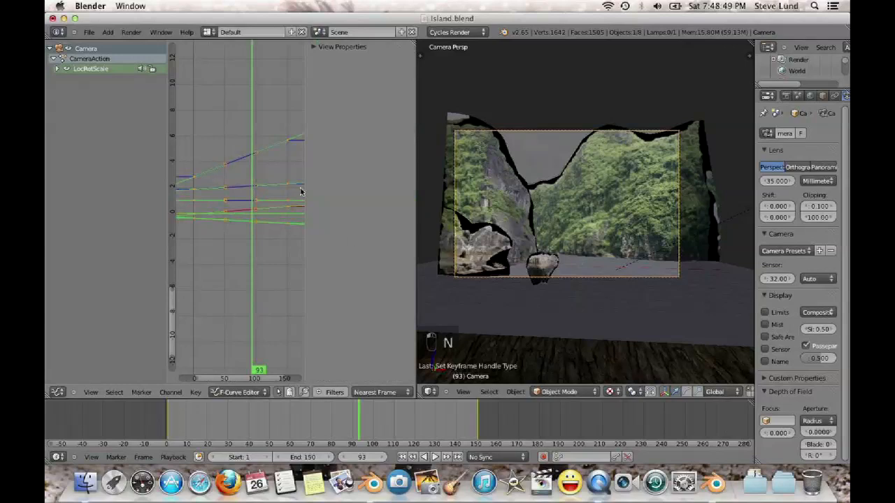
Add a Noise modifier with a scale of 50 to the camera's Z Location curve
left_click(57, 68)
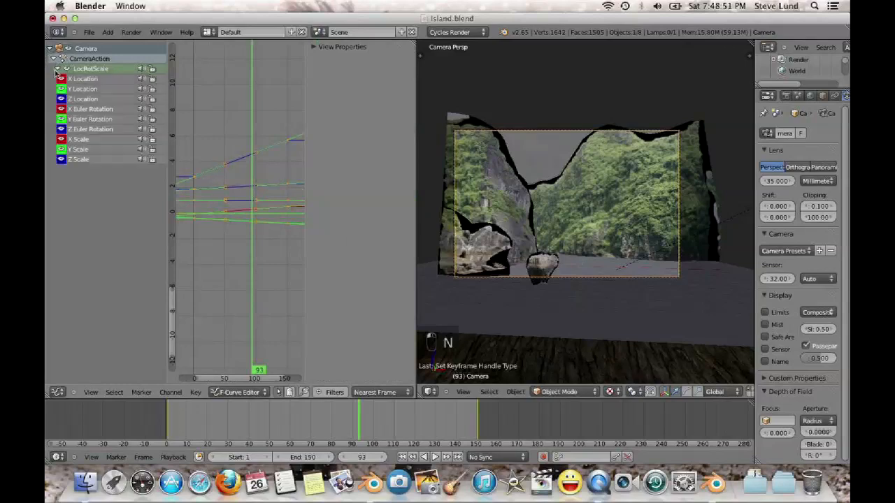
left_click(87, 99)
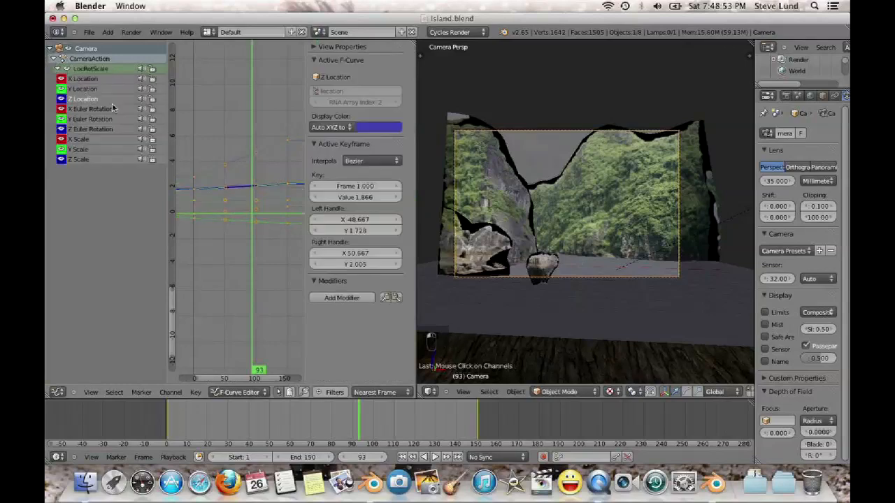
left_click(357, 299)
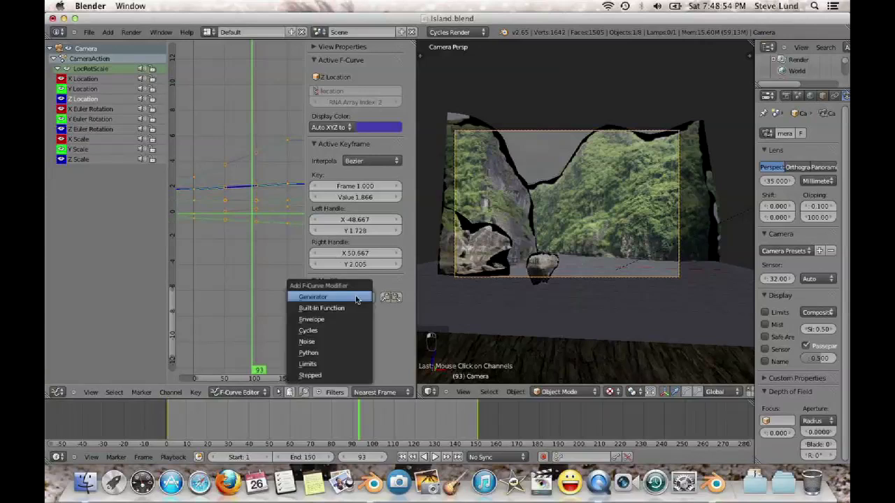
left_click(333, 341)
scroll(338, 341, "down", 2)
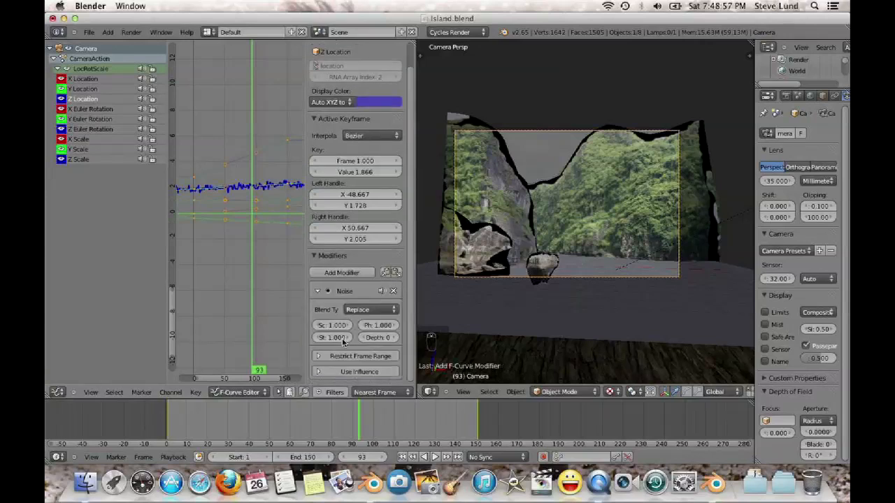
left_click(332, 326)
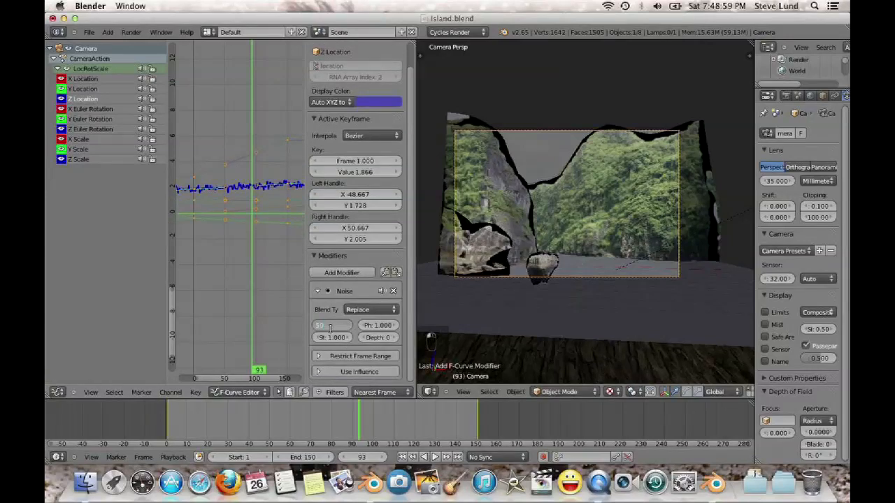
type("50")
key("Return")
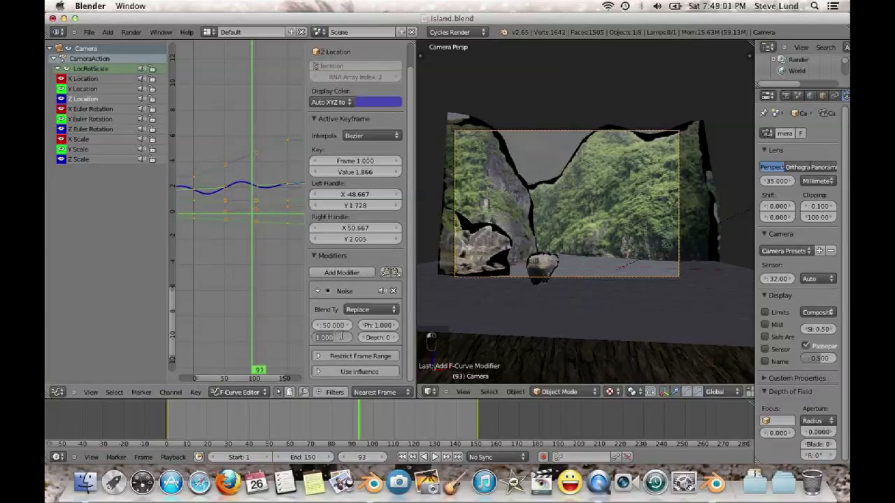
Try noise strengths of 0.03 and 5 on the Z Location curve while playing the animation
left_click(342, 338)
type(".03")
key("Return")
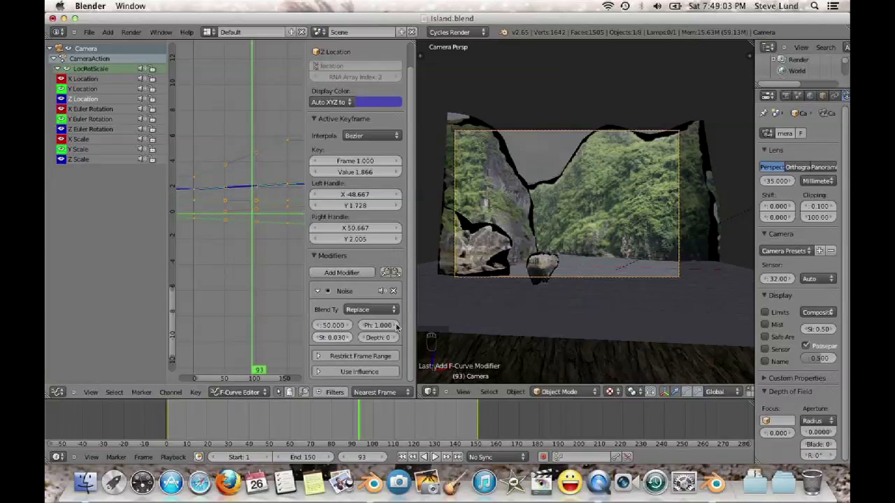
left_click(437, 457)
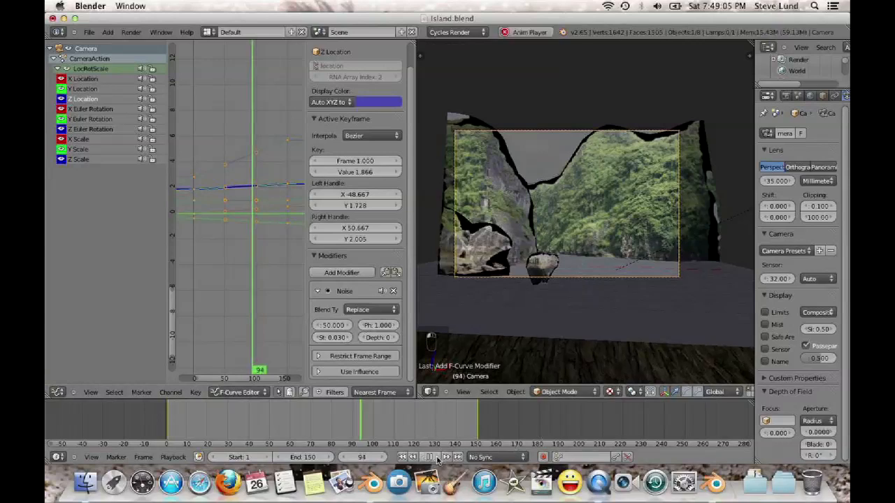
left_click(335, 340)
type("5")
key("Return")
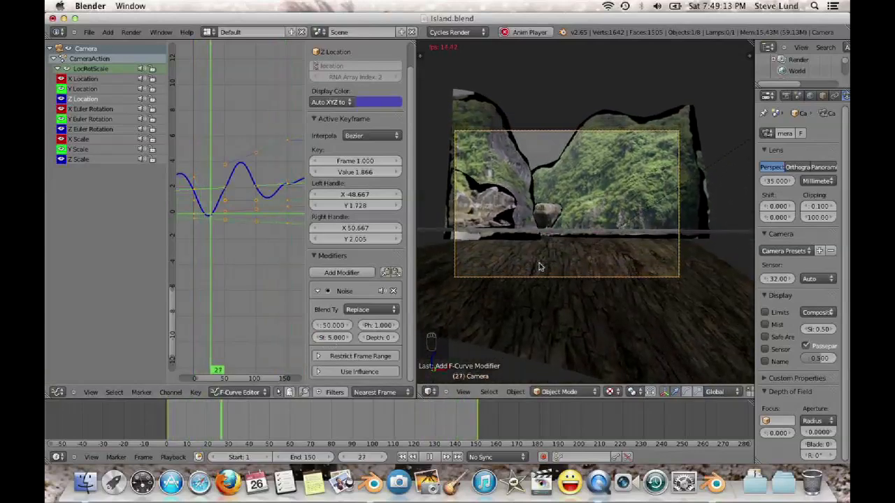
Set the Z Location noise strength to 0.1
left_click(334, 337)
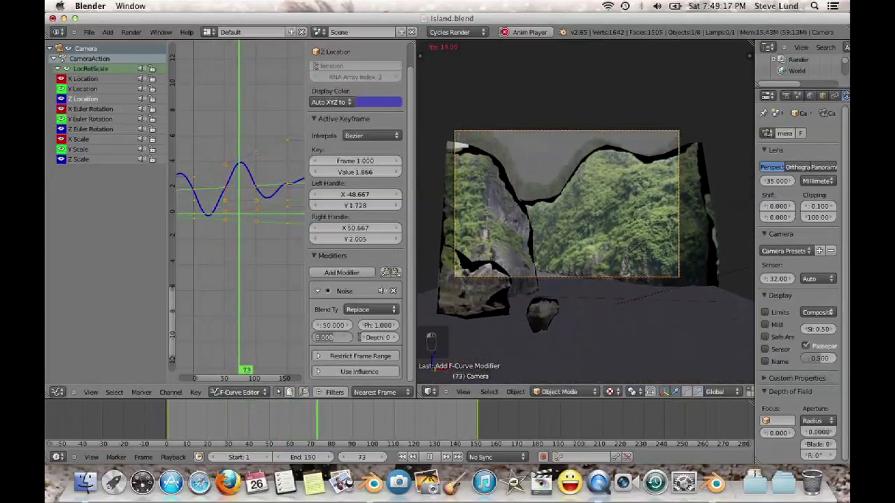
type("1")
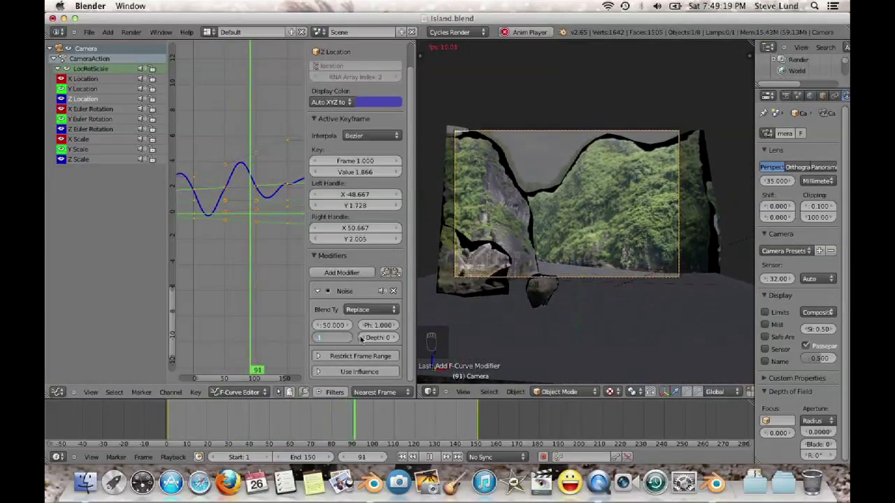
key("Return")
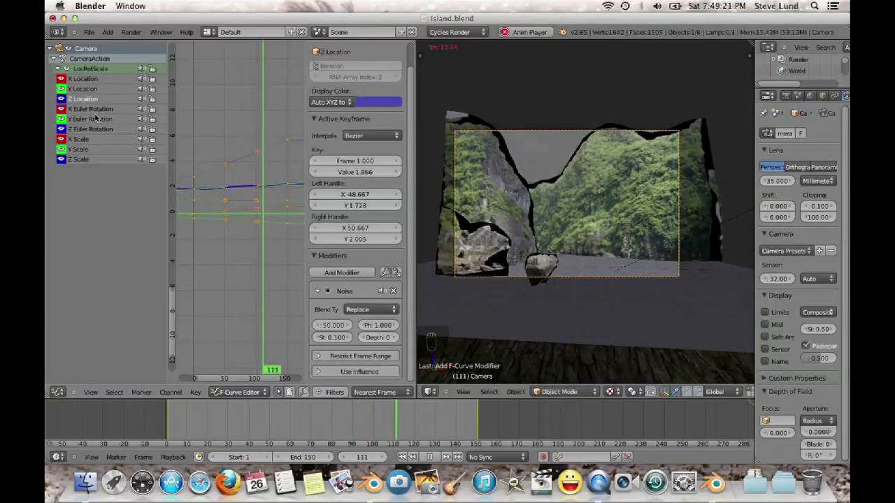
Add a Noise modifier with a scale of 60 to the camera's Z Euler Rotation curve
left_click(97, 129)
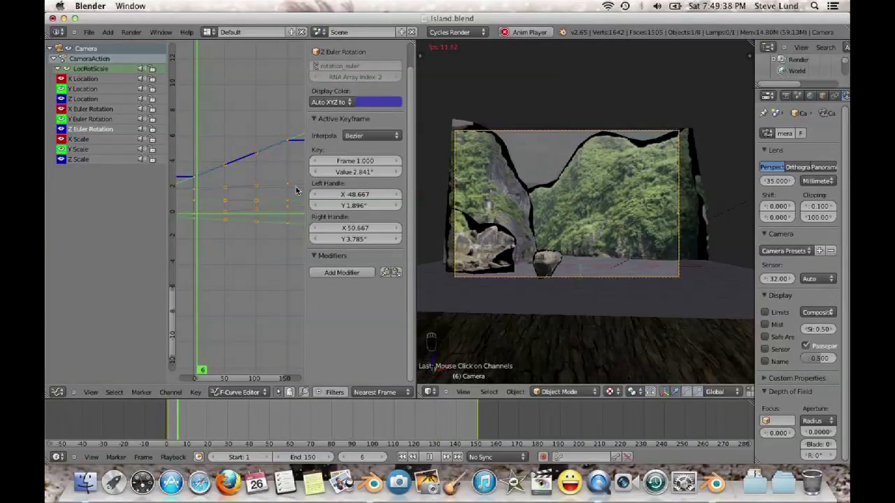
left_click(343, 273)
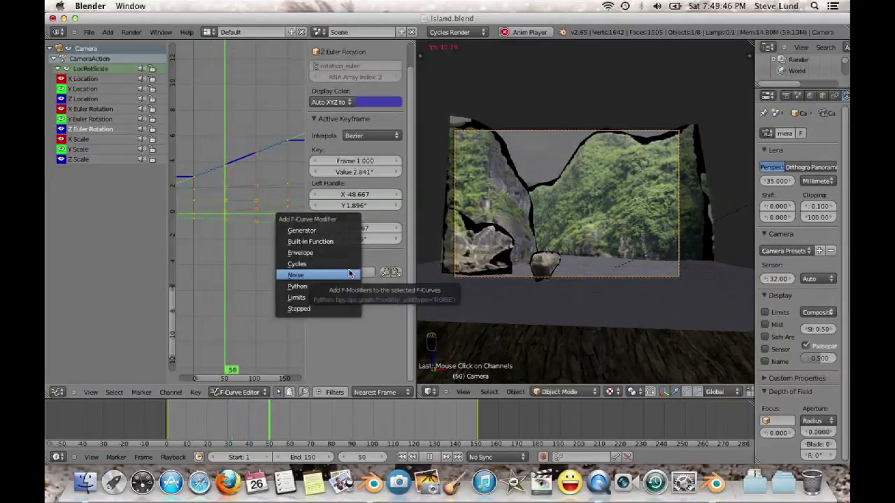
left_click(338, 276)
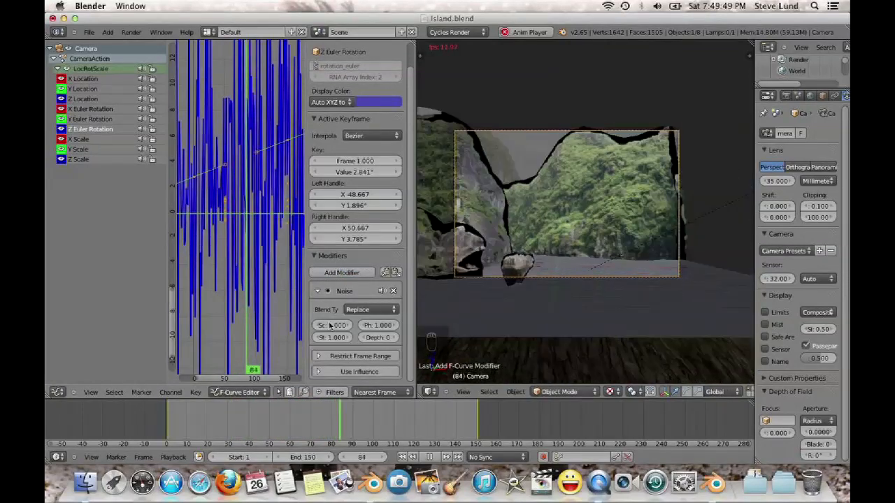
left_click(333, 326)
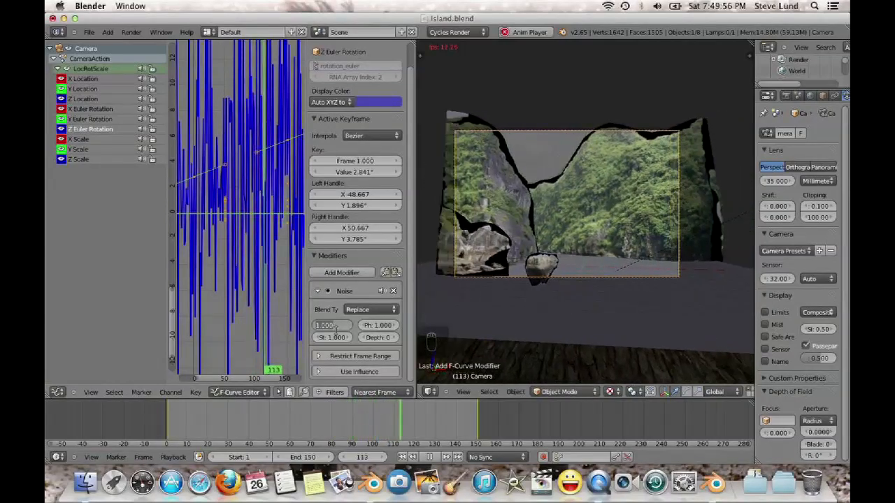
type("60")
key("Return")
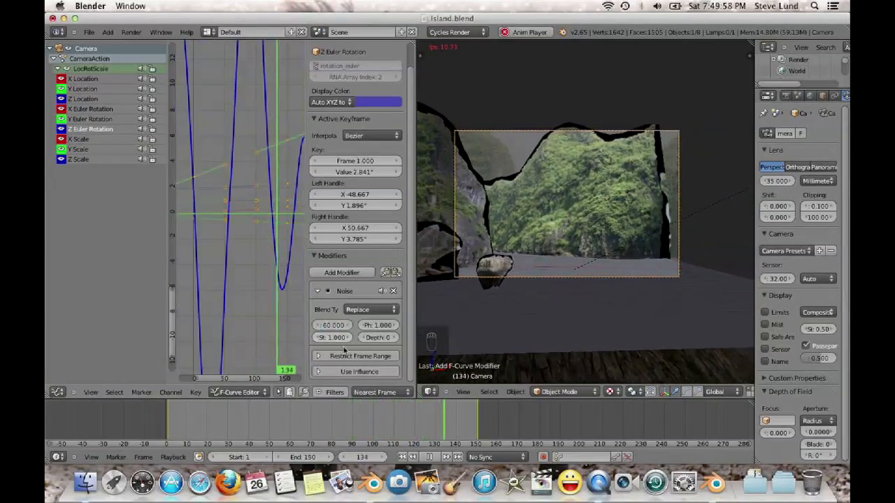
Try a strength of 0.1 for the Z Euler Rotation noise, and set it to 0.05
left_click(332, 337)
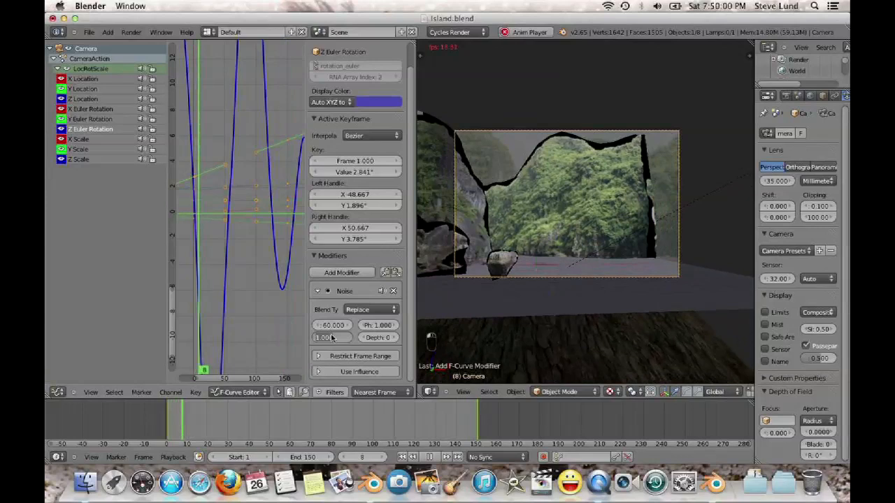
type("0.1")
key("Return")
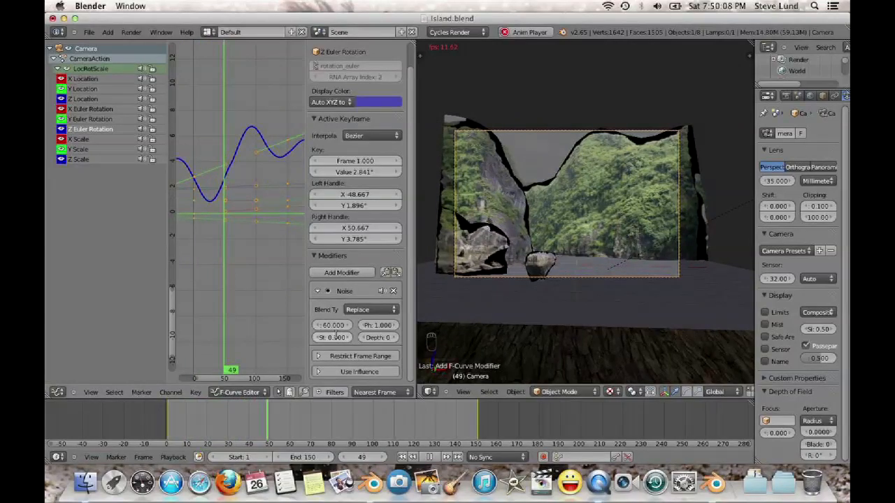
left_click(336, 337)
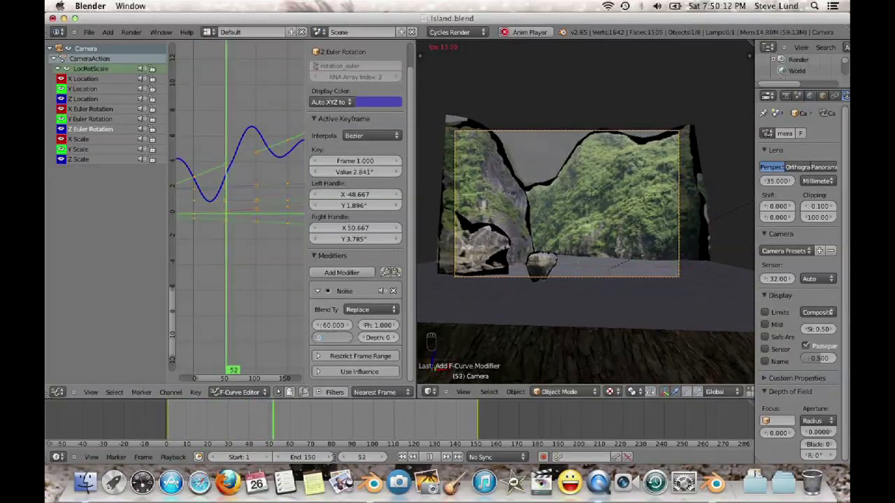
type("0.050")
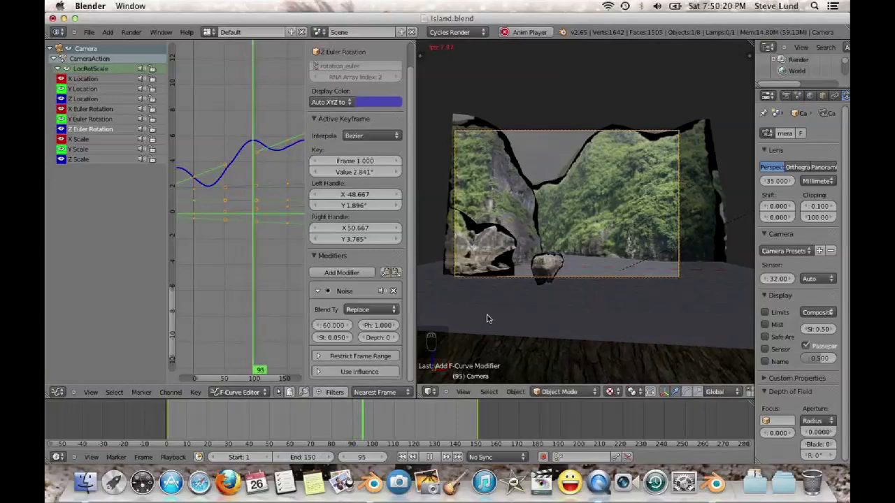
Stop playback, and replace the Graph Editor with a Node Editor showing the water plane's material nodes
left_click_drag(422, 395, 391, 399)
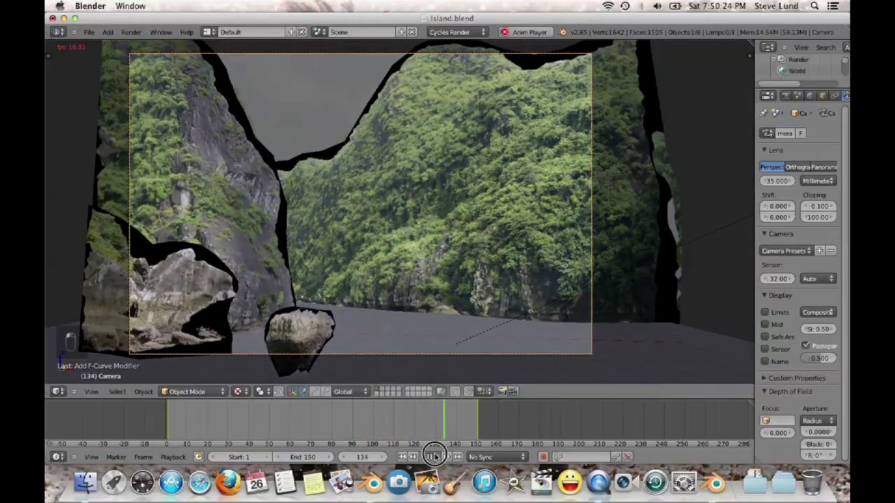
left_click(435, 457)
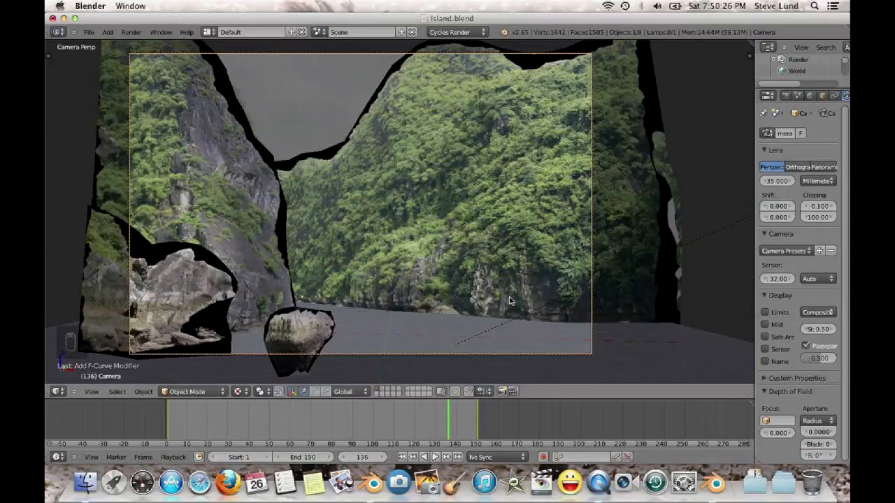
right_click(399, 338)
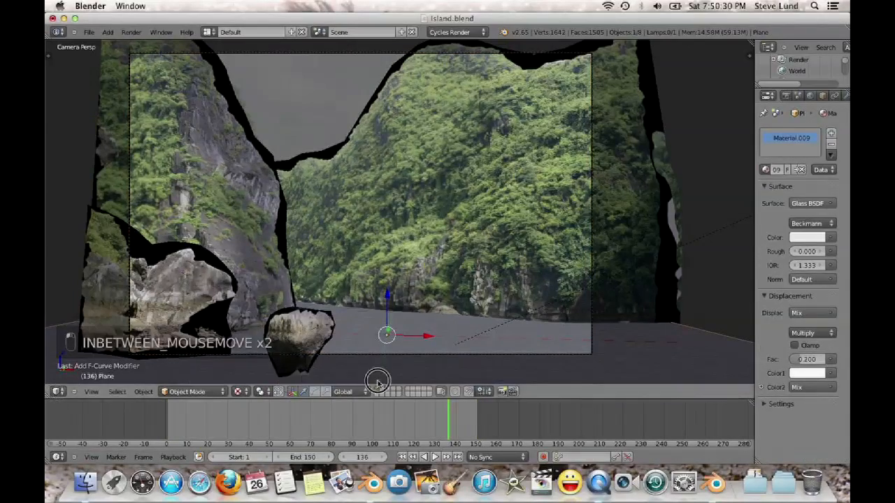
left_click_drag(47, 393, 409, 391)
left_click(58, 393)
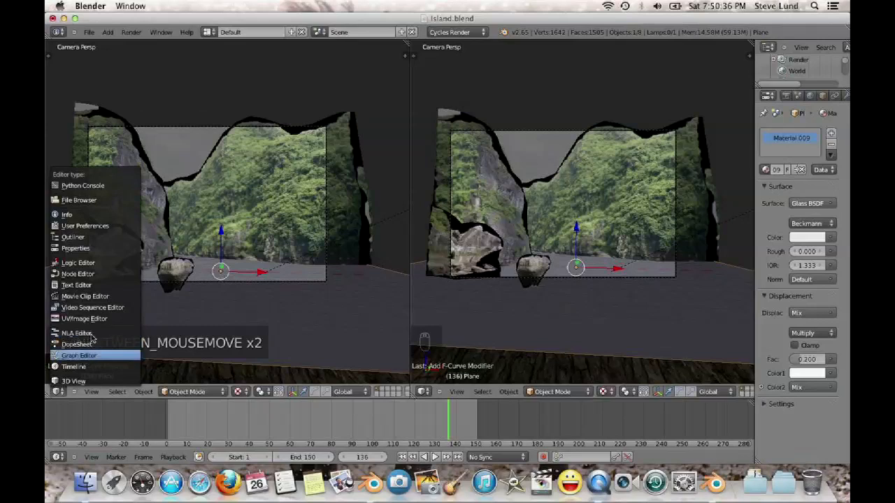
left_click(78, 274)
scroll(122, 284, "down", 2)
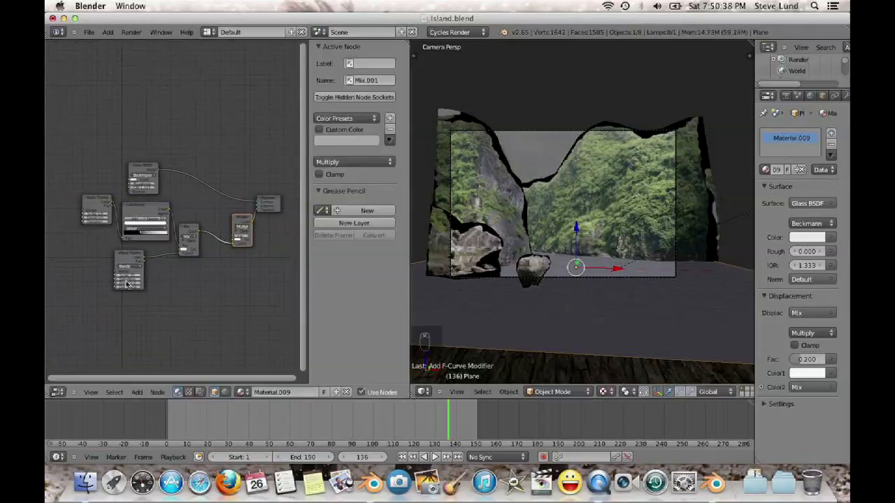
scroll(234, 308, "up", 2)
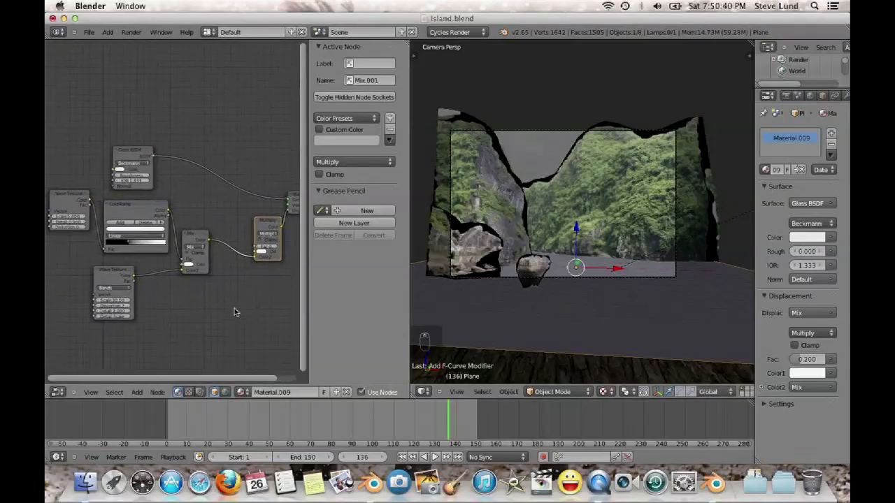
scroll(231, 309, "up", 1)
middle_click_drag(231, 309, 296, 280)
Keyframe the water's Wave Texture scale at frame 1 and with a value of 31 at frame 150, and scrub the animation
left_click(403, 456)
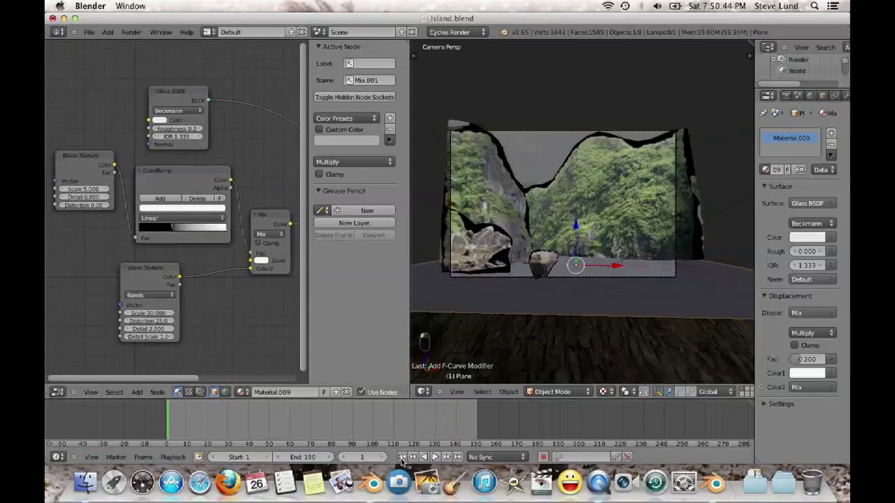
left_click(148, 316)
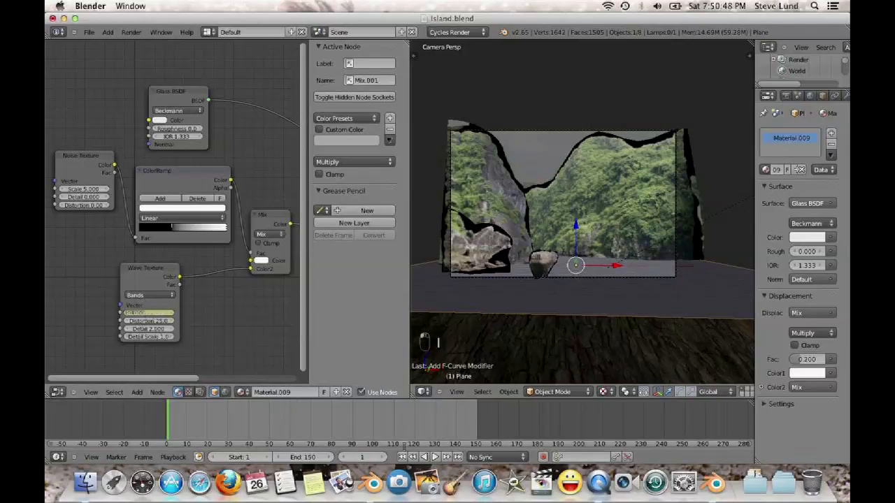
left_click(458, 456)
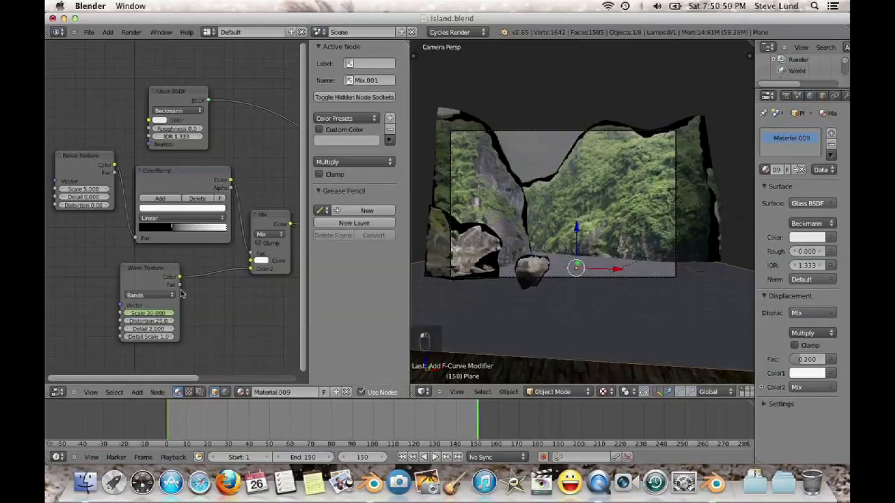
left_click(151, 316)
key("Return")
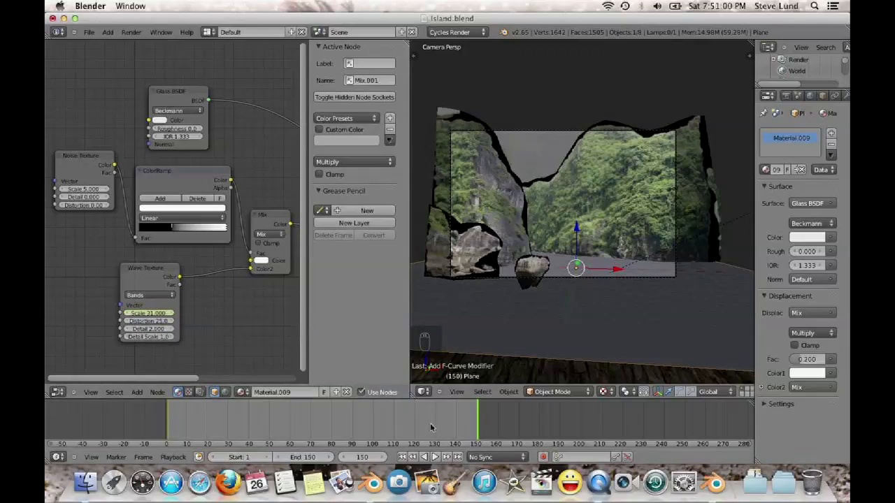
left_click_drag(468, 425, 449, 420)
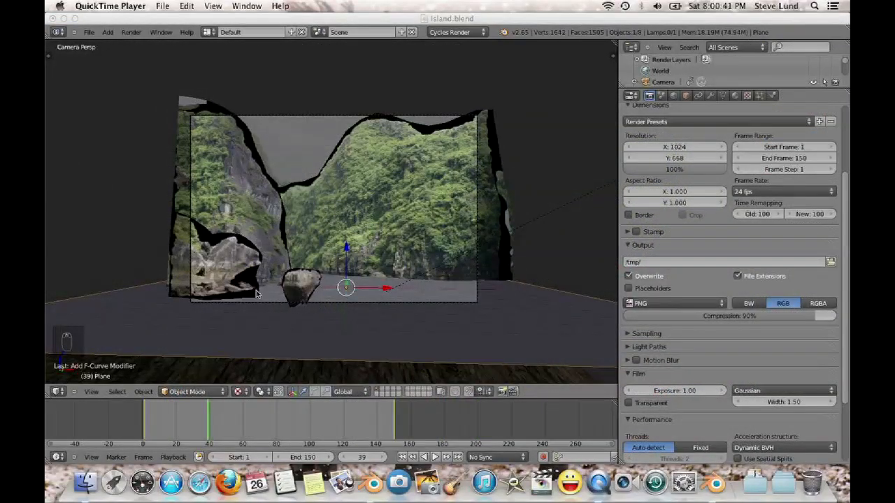
Select the large rock plane in front of the left cliff, viewing it from the front and slightly above
left_click(360, 21)
key("KP_1")
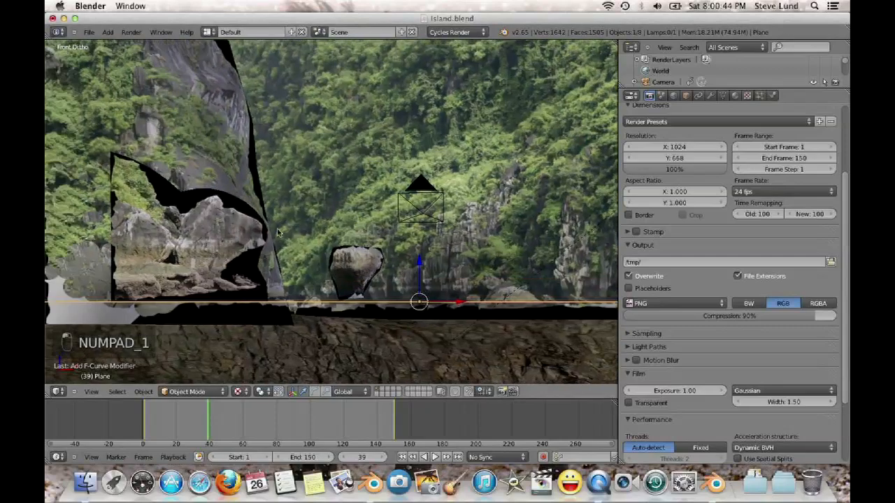
middle_click_drag(276, 230, 370, 215, "shift")
scroll(350, 220, "up", 1)
right_click(282, 220)
middle_click_drag(436, 310, 388, 312)
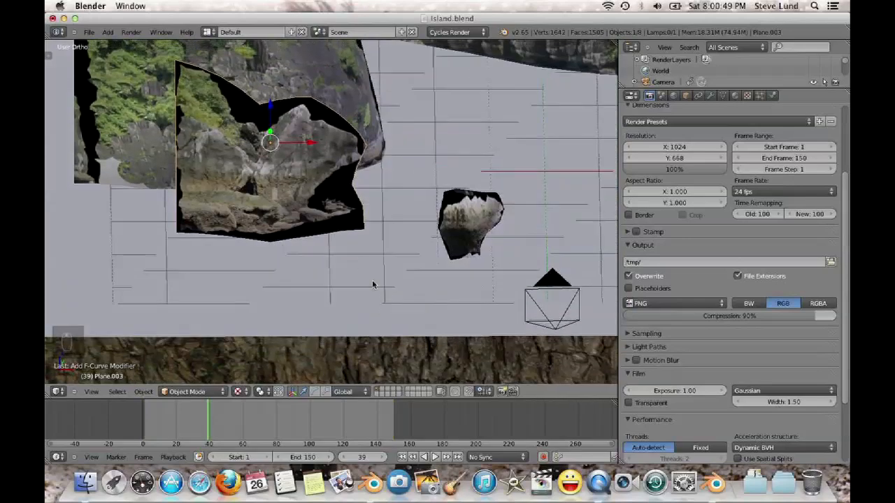
Check the large rock plane's shape in wireframe and solid shading, and return the viewport to textured shading
key("KP_1")
key("z")
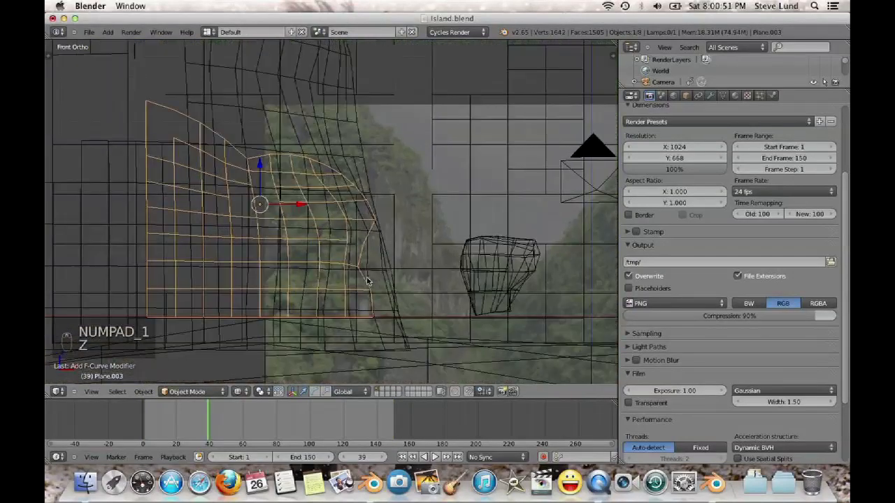
scroll(367, 281, "up", 1)
key("z")
middle_click_drag(365, 280, 357, 281)
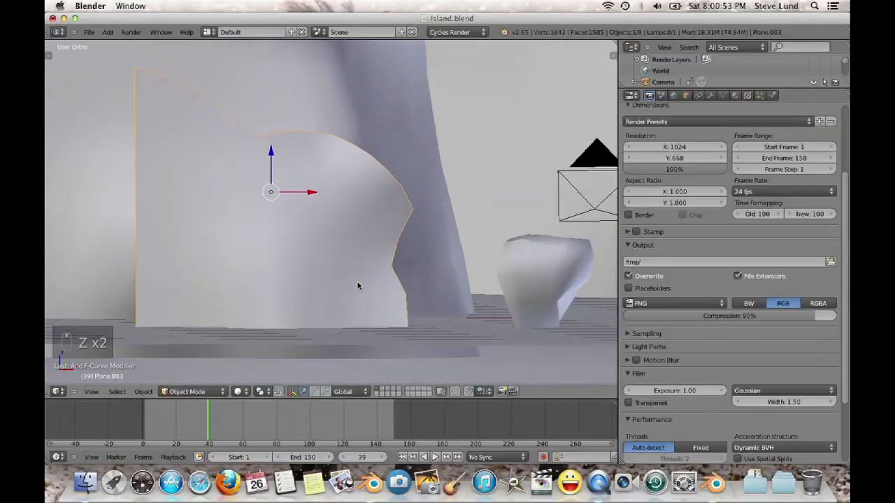
left_click(239, 392)
left_click(253, 344)
Tilt the large rock plane slightly clockwise and lower it along Z so its base sinks into the water
mouse_move(273, 161)
left_mouse_down()
mouse_move(273, 182)
mouse_move(273, 169)
left_mouse_up()
key("r")
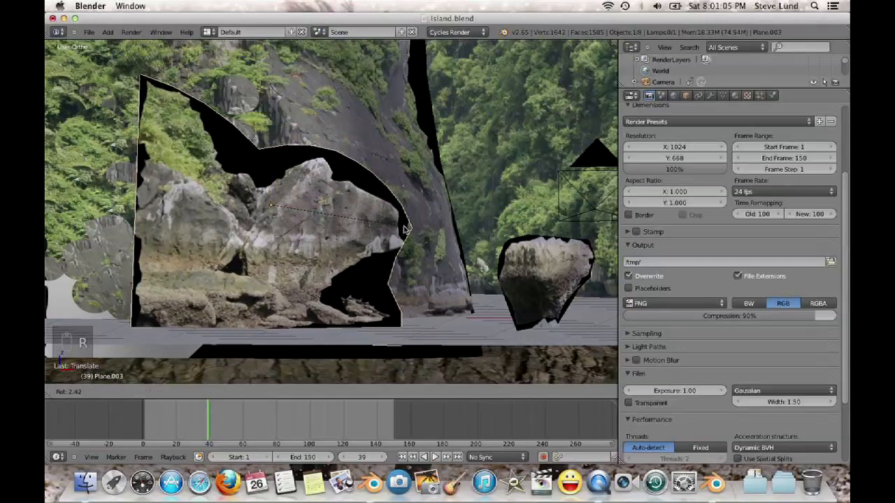
left_click(342, 222)
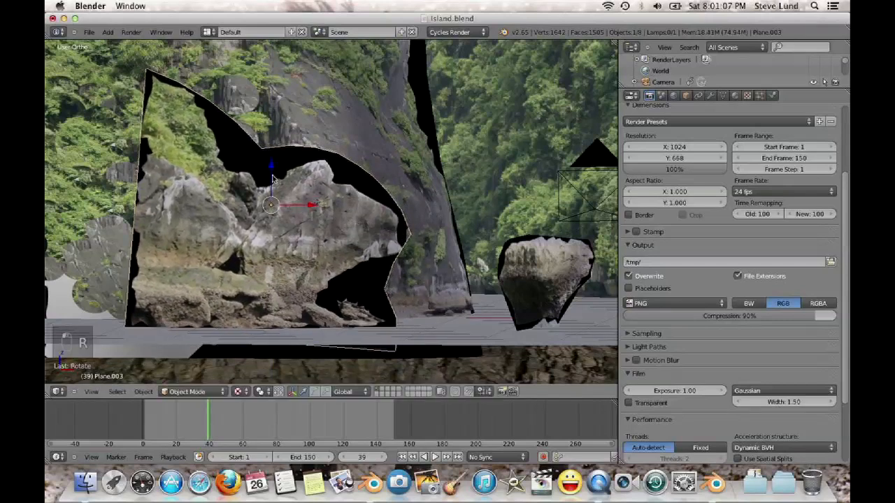
left_click_drag(272, 179, 271, 176)
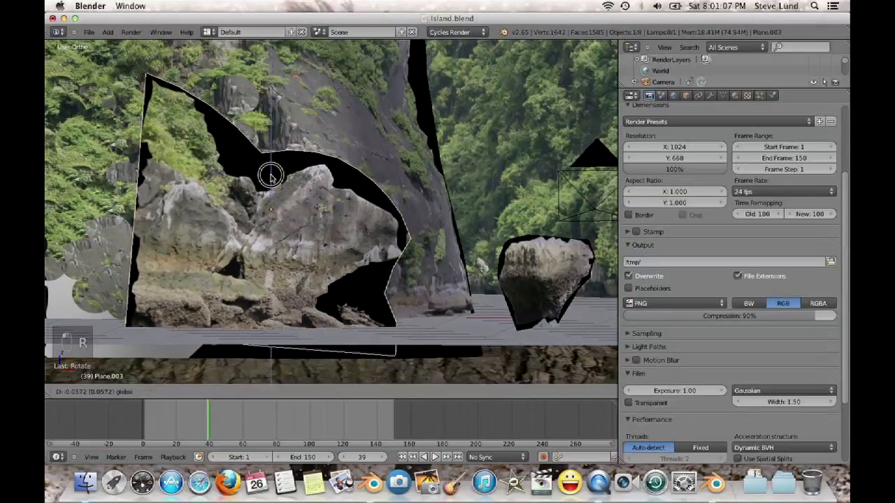
left_click_drag(271, 176, 272, 178)
Render frame 39 through the camera and examine how the rocks meet the water
key("KP_0")
scroll(438, 259, "up", 3)
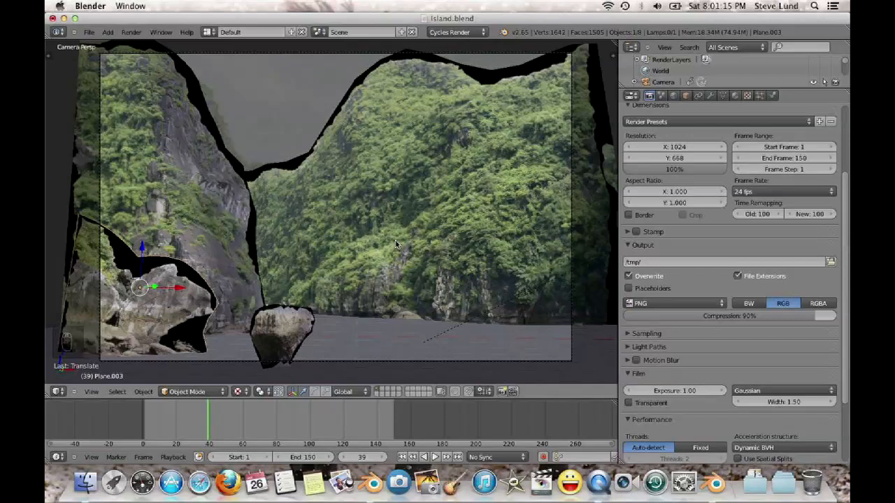
key("F12")
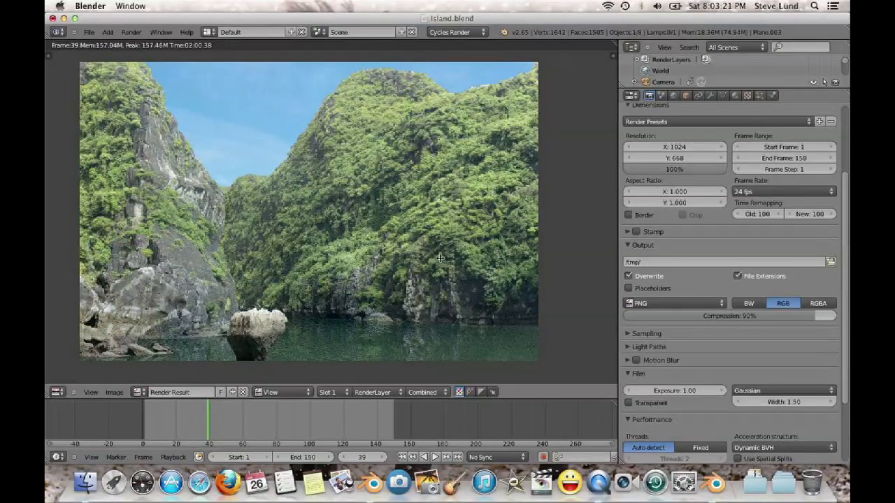
scroll(327, 327, "down", 1)
scroll(327, 329, "up", 1)
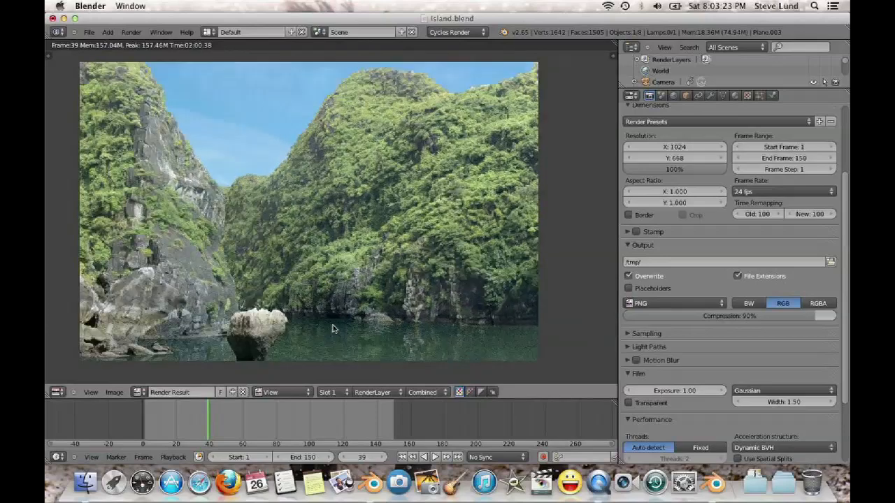